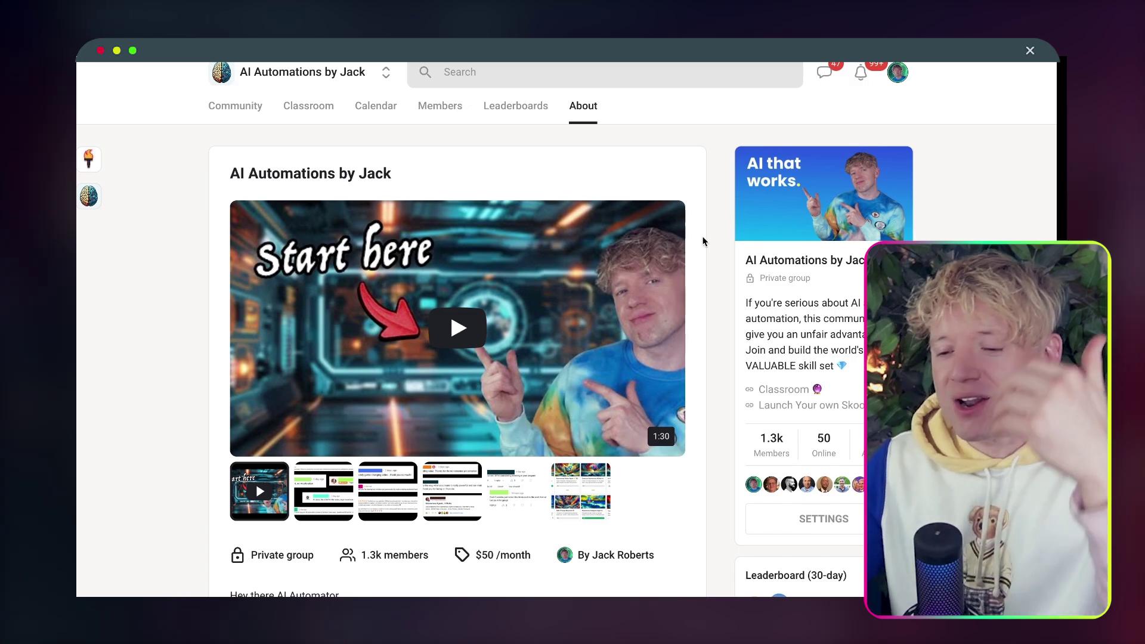
Go to the Skool community's Classroom and open the Every AI Automation course.
left_click(306, 107)
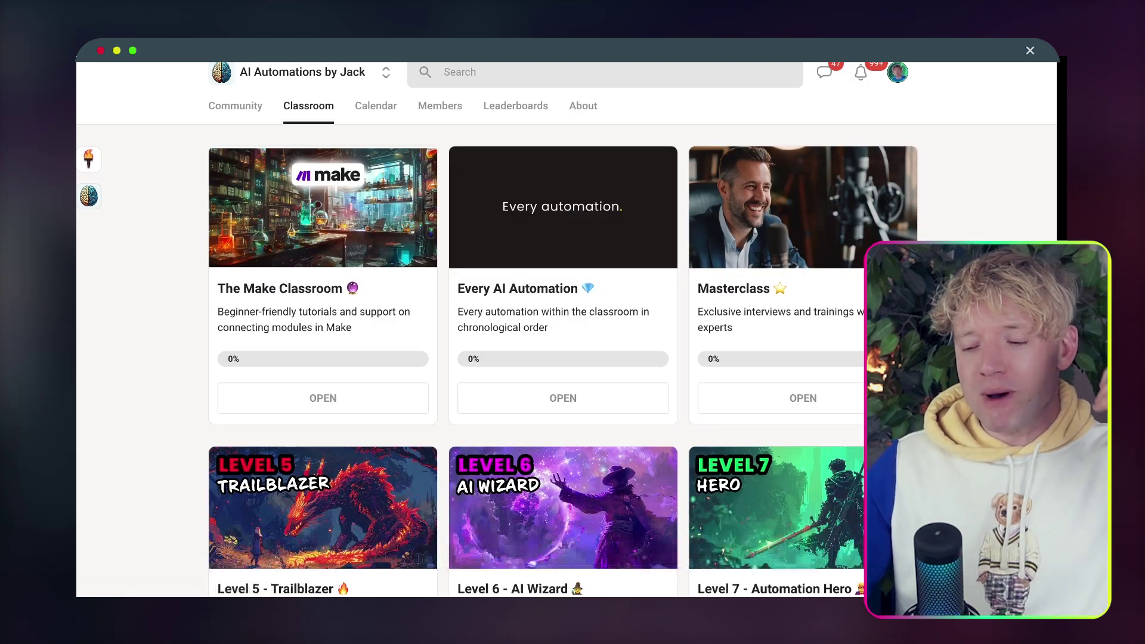
scroll(567, 328, "down", 3)
scroll(563, 167, "up", 2)
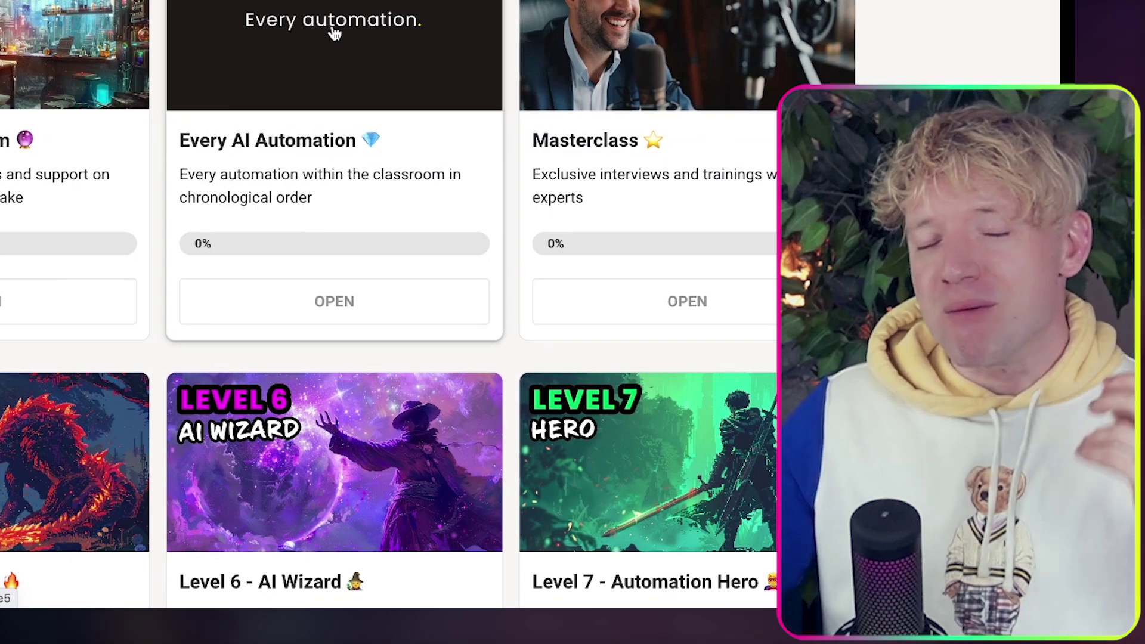
left_click(334, 33)
scroll(352, 95, "down", 3)
scroll(350, 95, "down", 3)
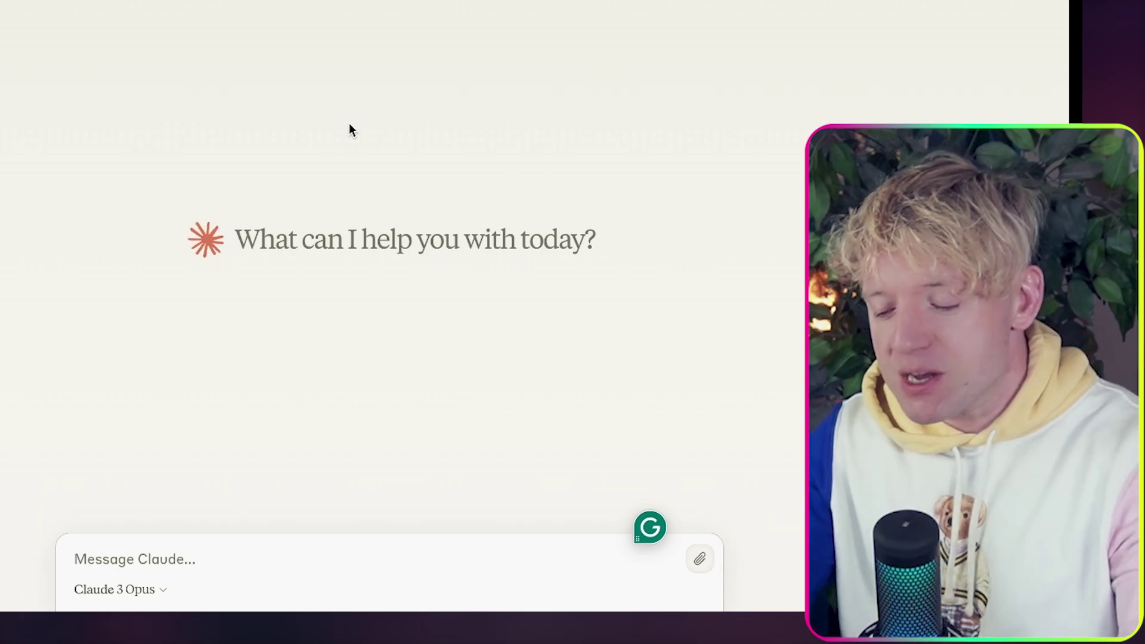
Send Claude the virtual-assistants-in-my-AI-automation-agency prompt with a goals list and a request for clarifying questions.
type("Pro")
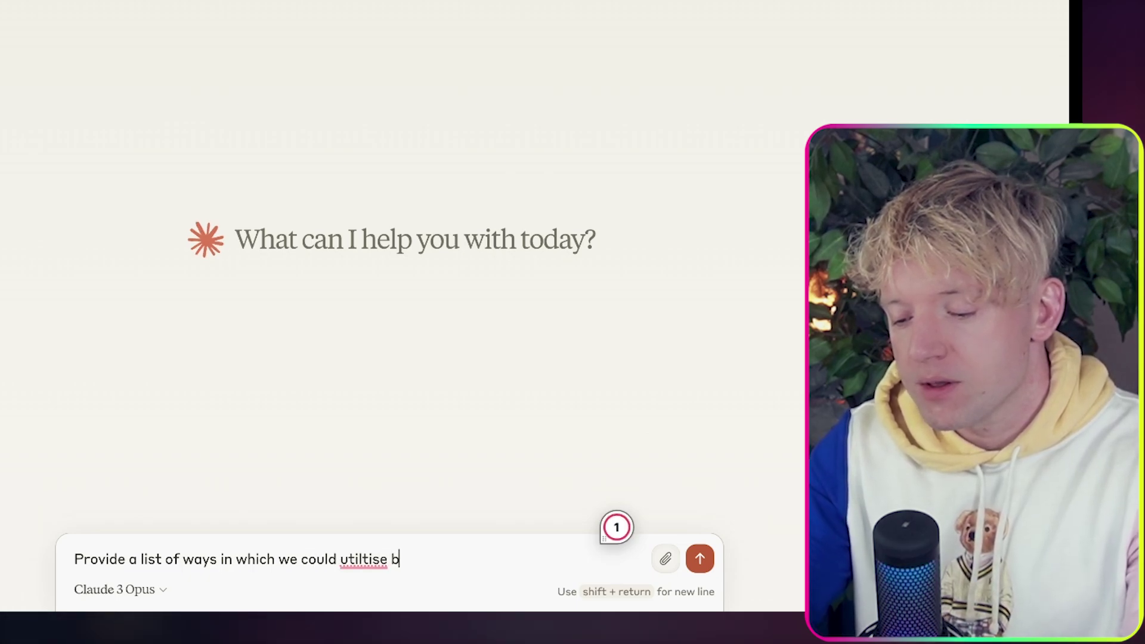
type("l assist")
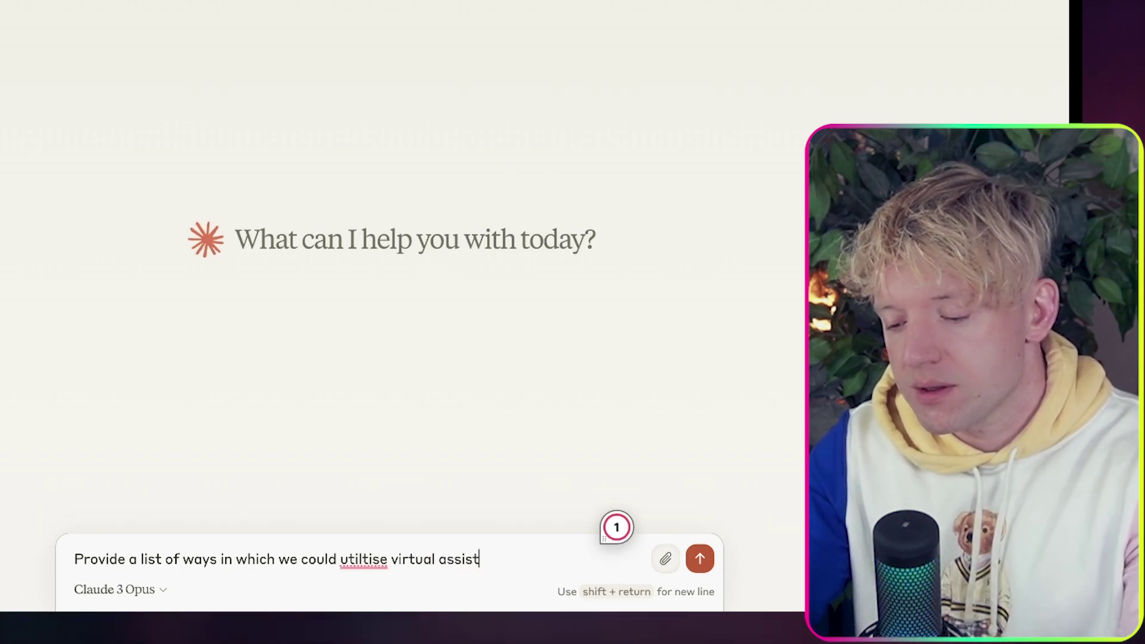
type("ants in my")
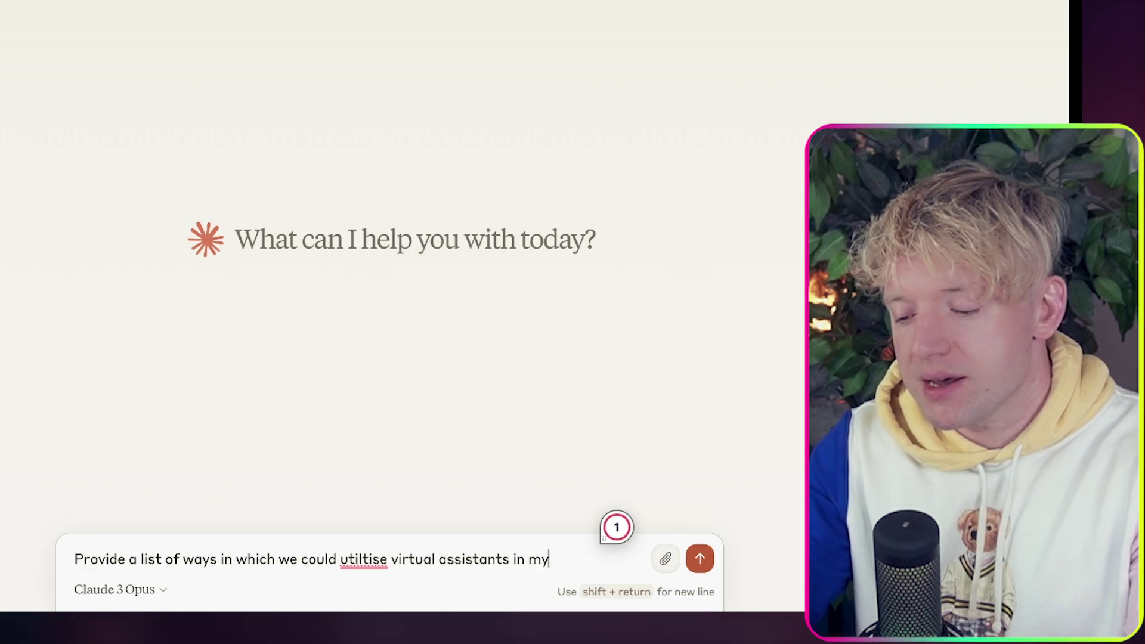
type(" AI automation ")
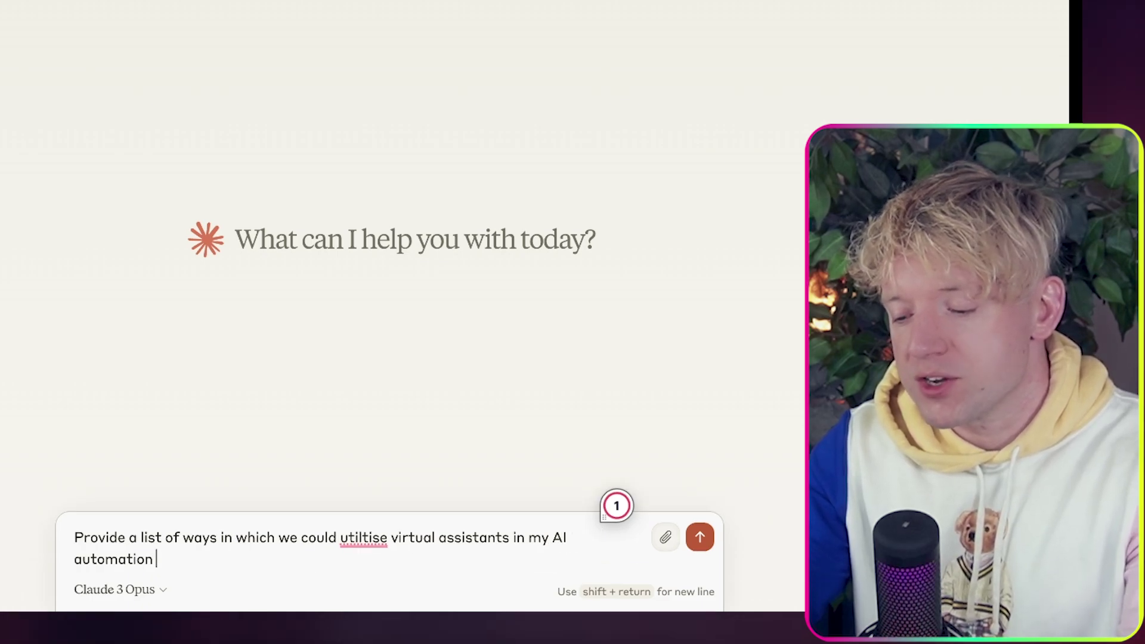
type("agency.")
key("shift+Return")
key("shift+Return")
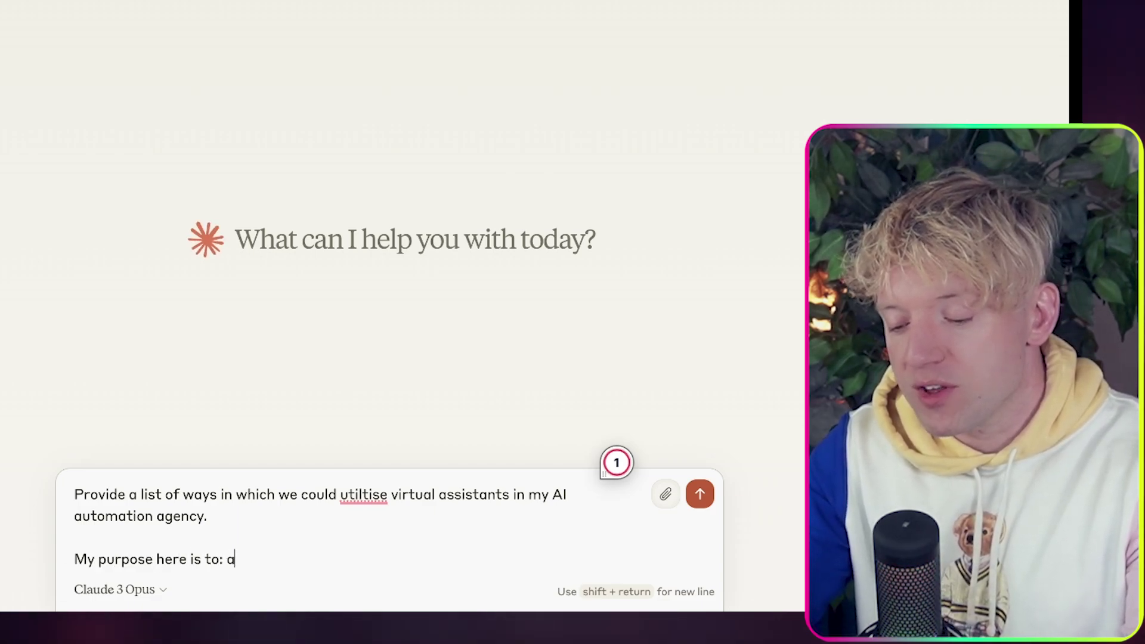
key("shift+Return")
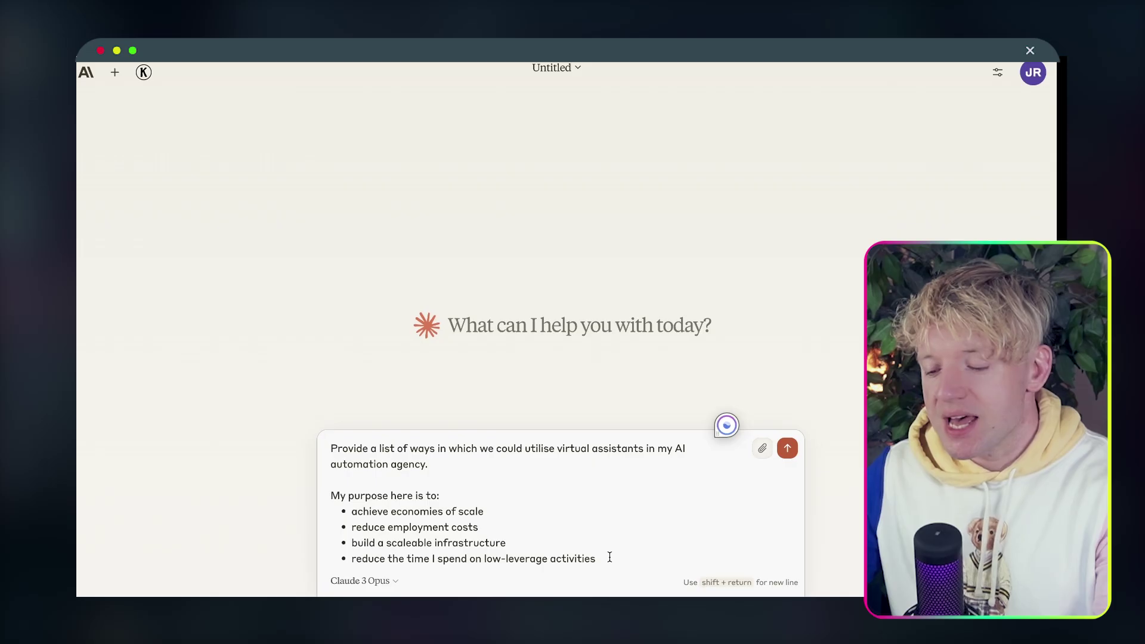
key("shift+Return")
key("shift+Return")
key("shift+Return")
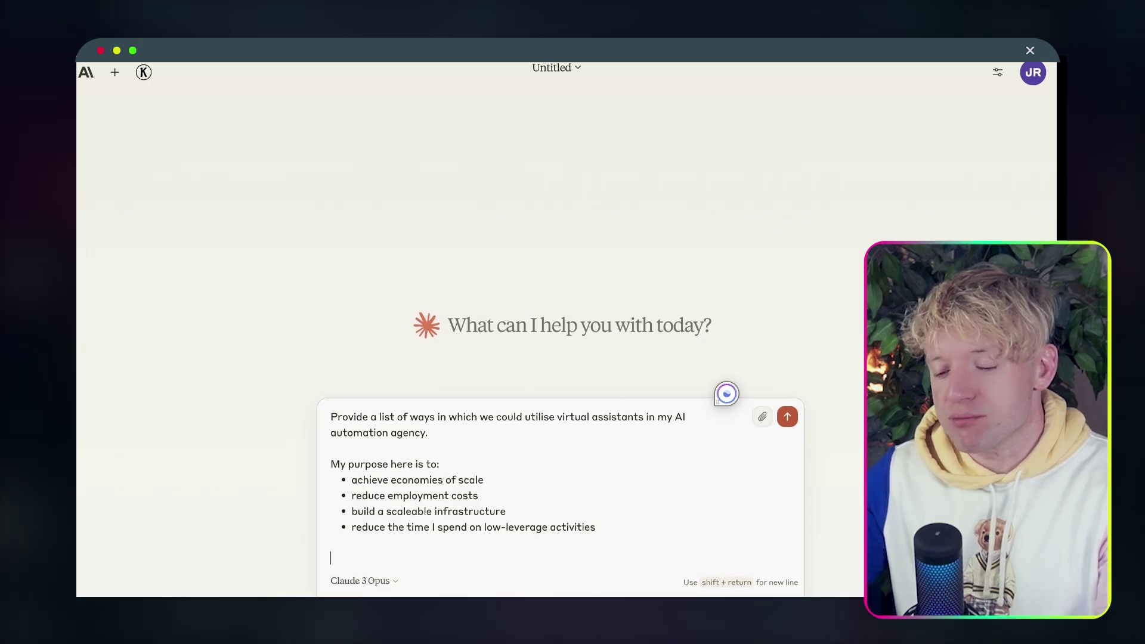
type("Please")
type(" ask my for clarifying inst")
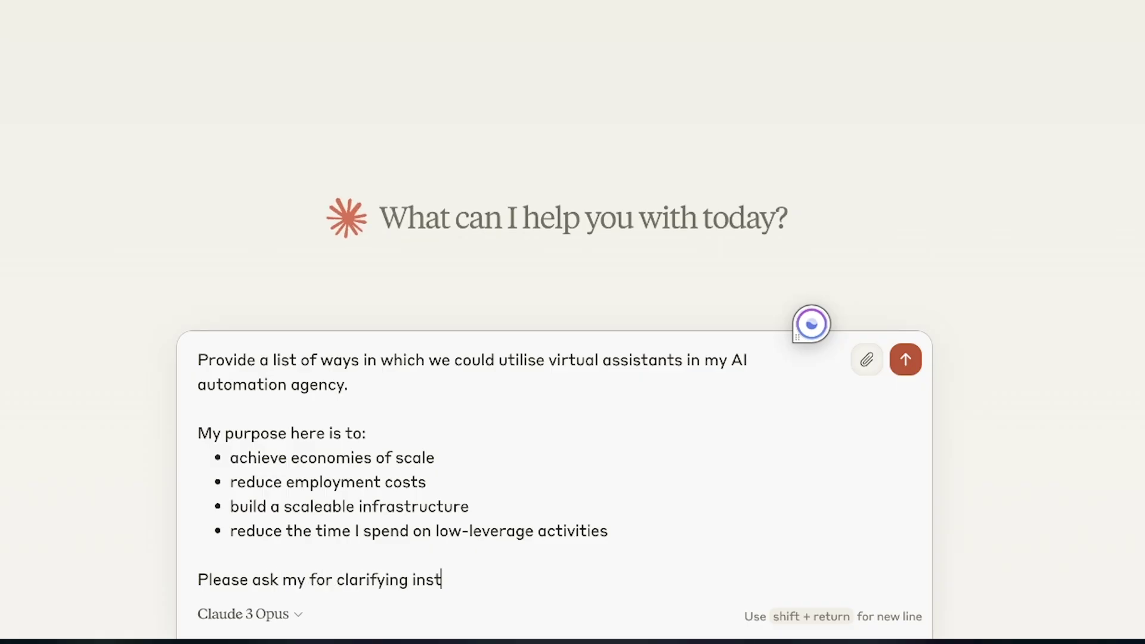
type("ions, if you require more information.")
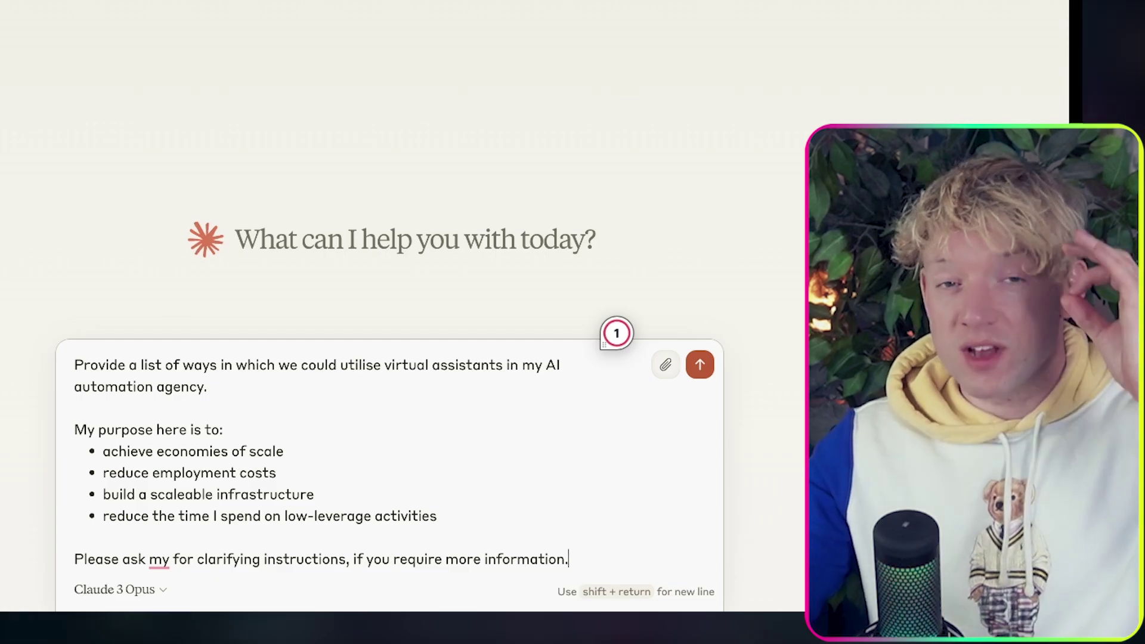
key("Return")
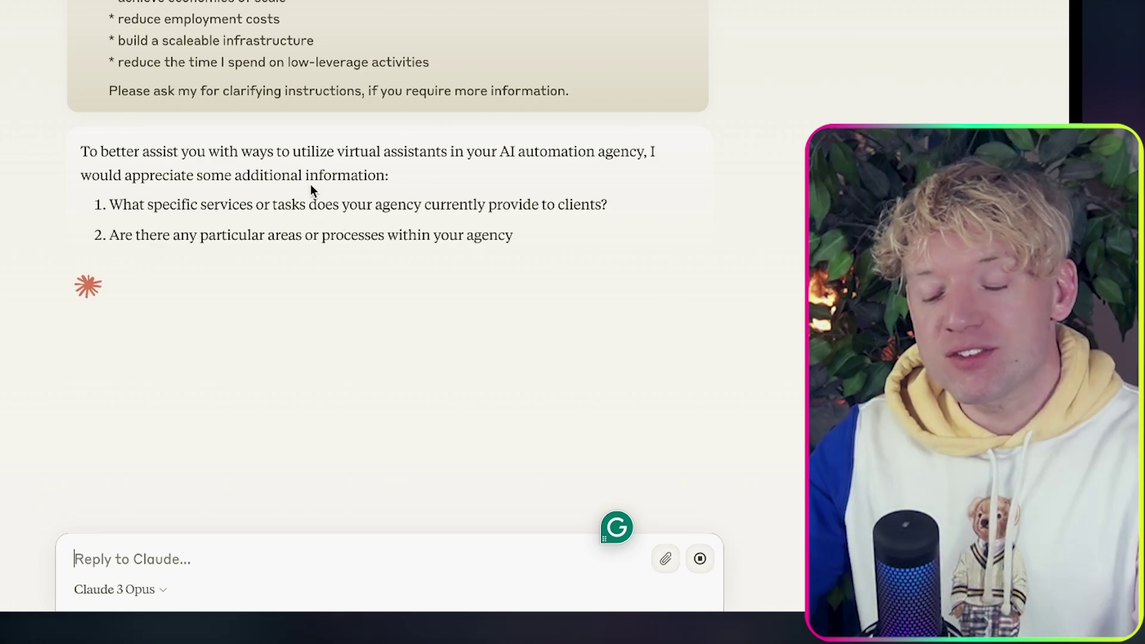
Read Claude's clarifying questions and use-case list, highlighting the opening sentence and questions.
left_click(310, 184)
left_click_drag(310, 184, 282, 154)
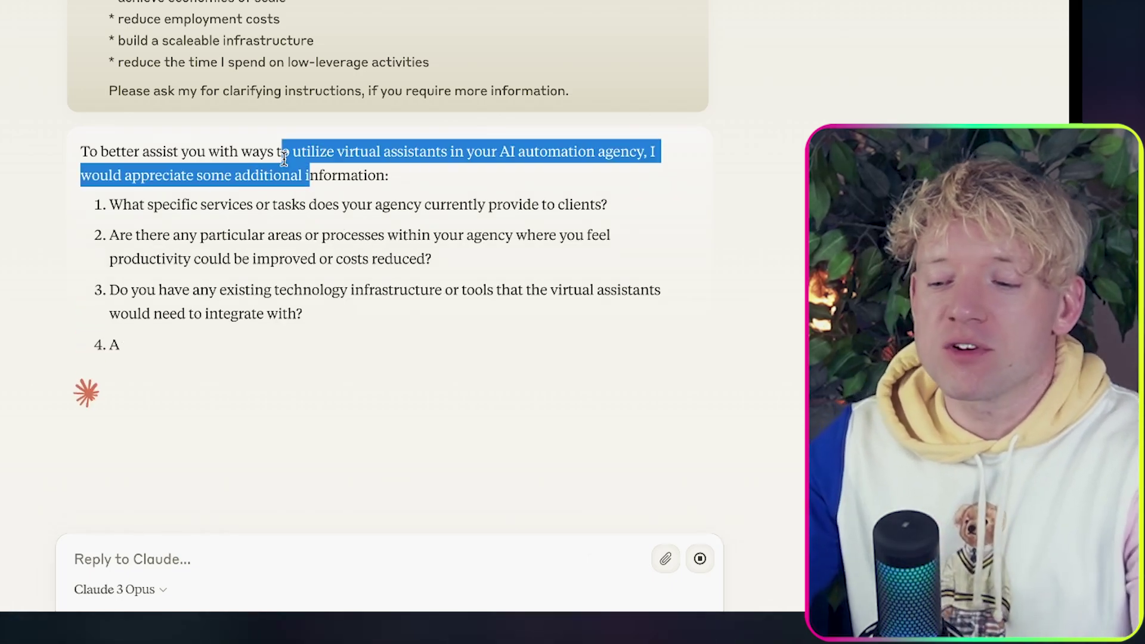
left_click(293, 174)
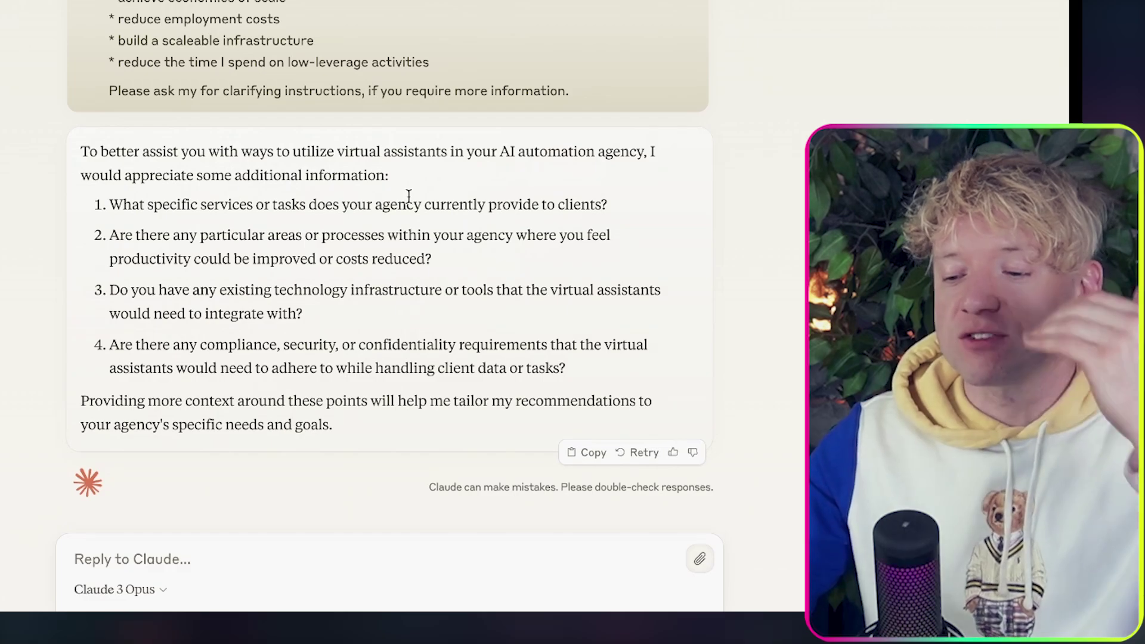
left_click_drag(330, 236, 339, 251)
left_click(344, 250)
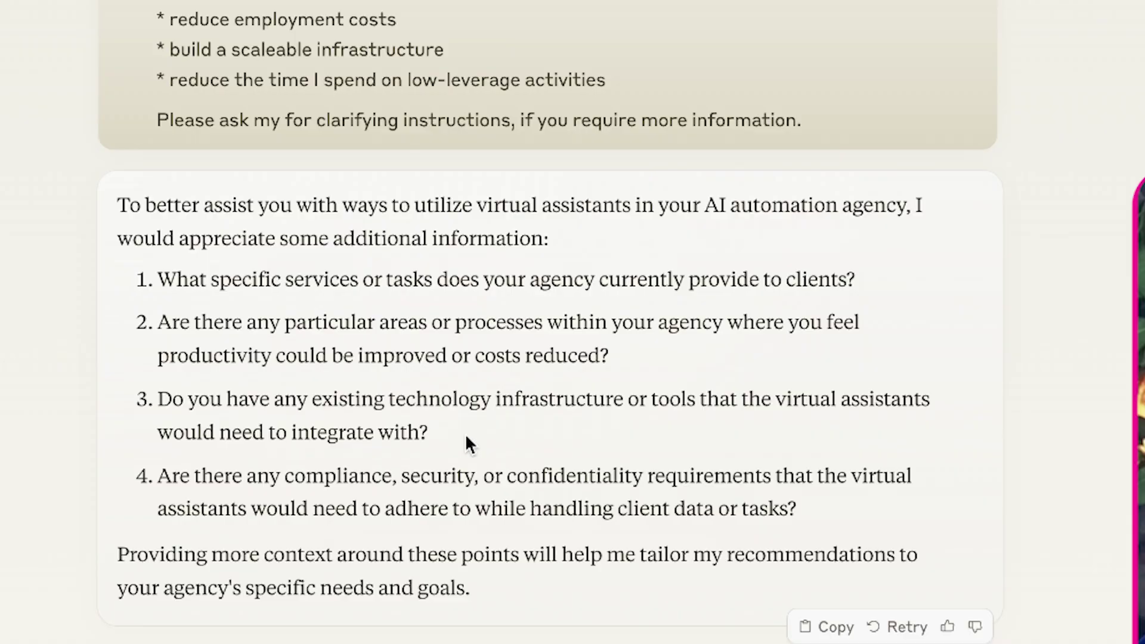
left_click_drag(329, 315, 220, 280)
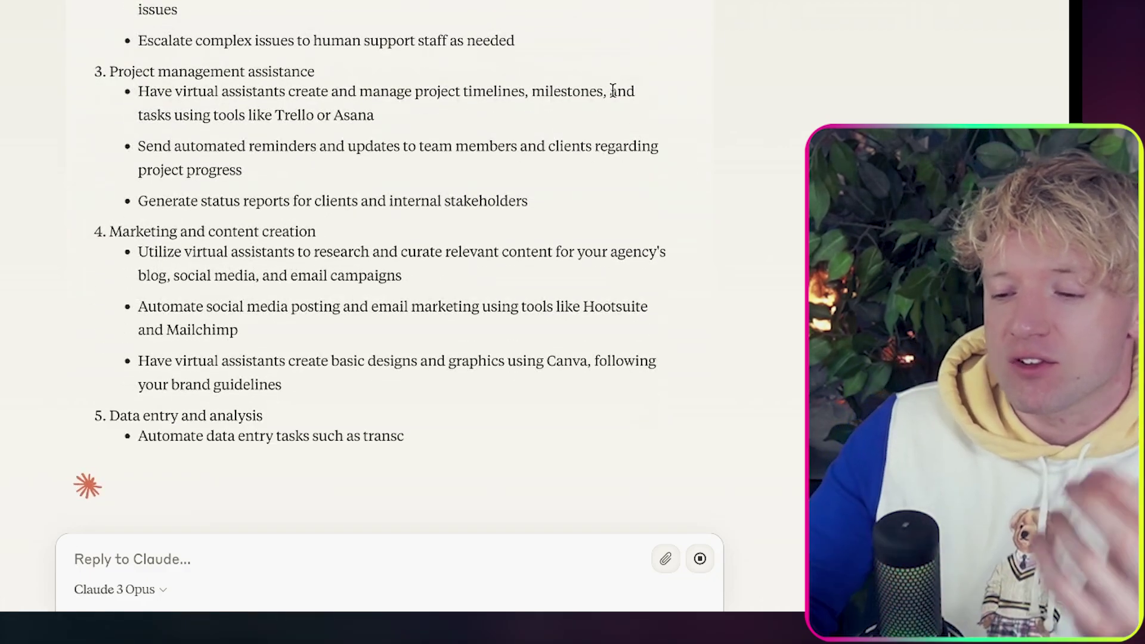
scroll(656, 131, "up", 5)
scroll(613, 91, "down", 8)
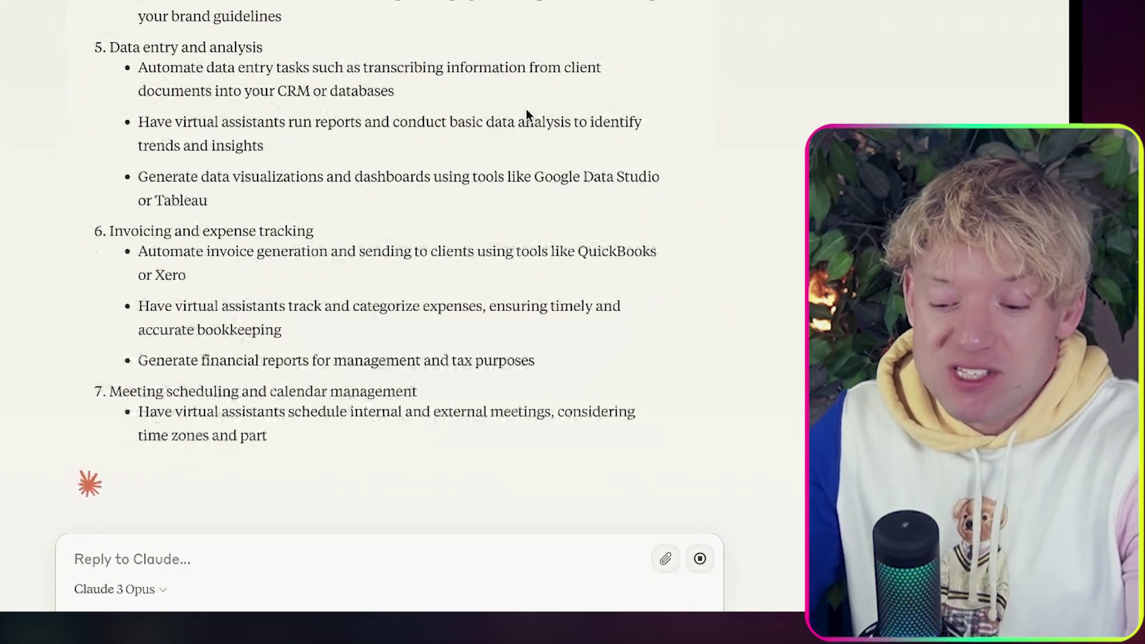
Ask Claude 'Critique this response, how could it be improved?'.
type("Crit")
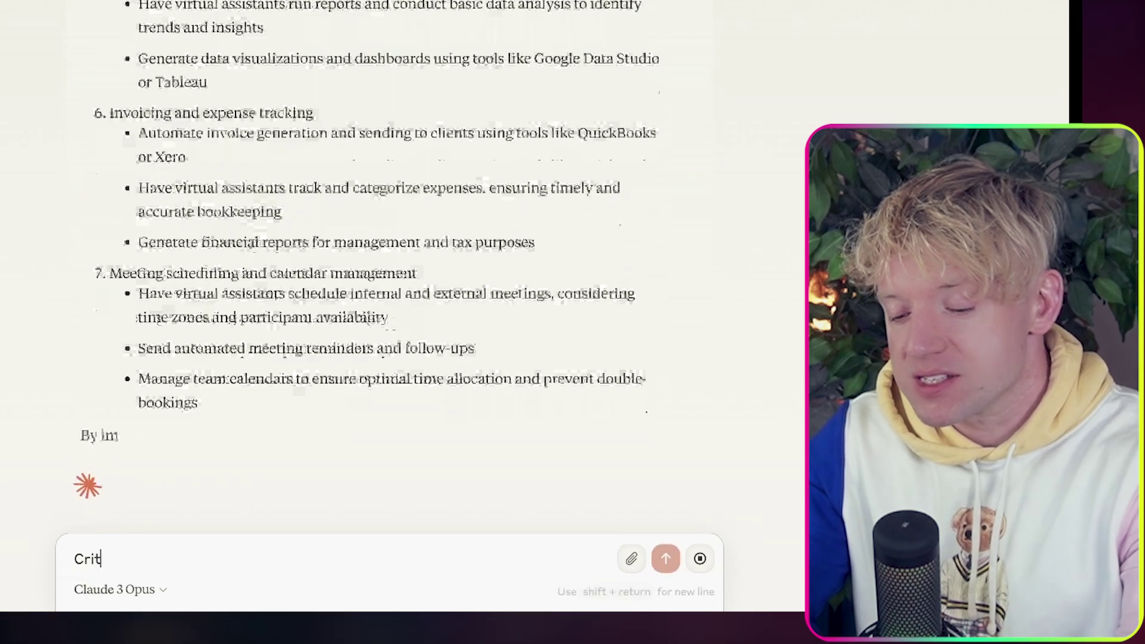
type("ique this respo")
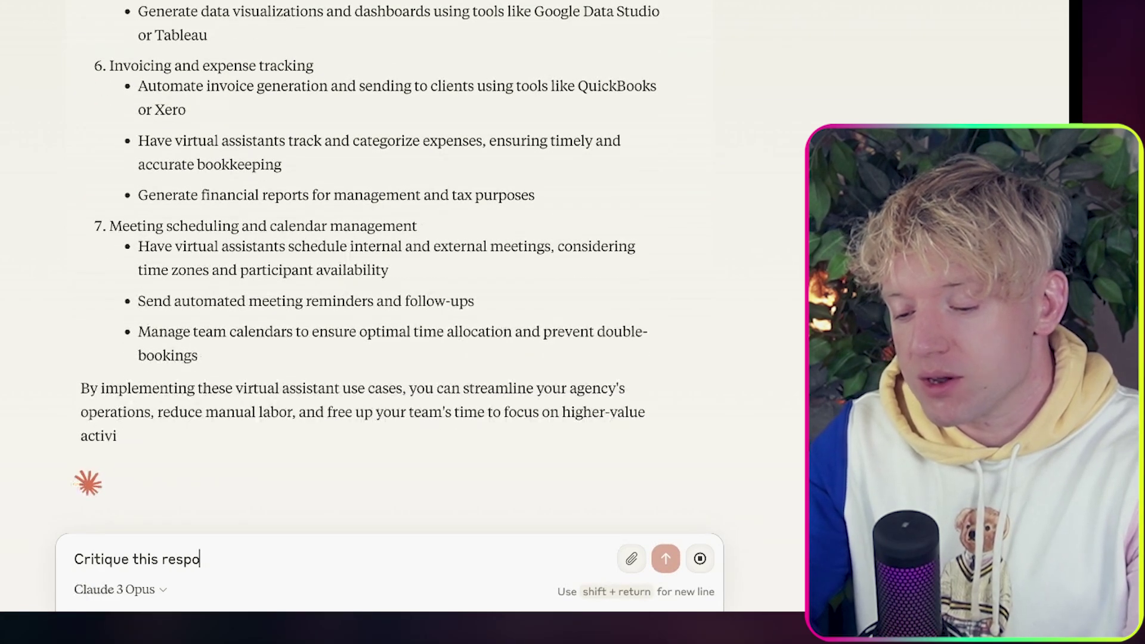
type("nse, how could it be ")
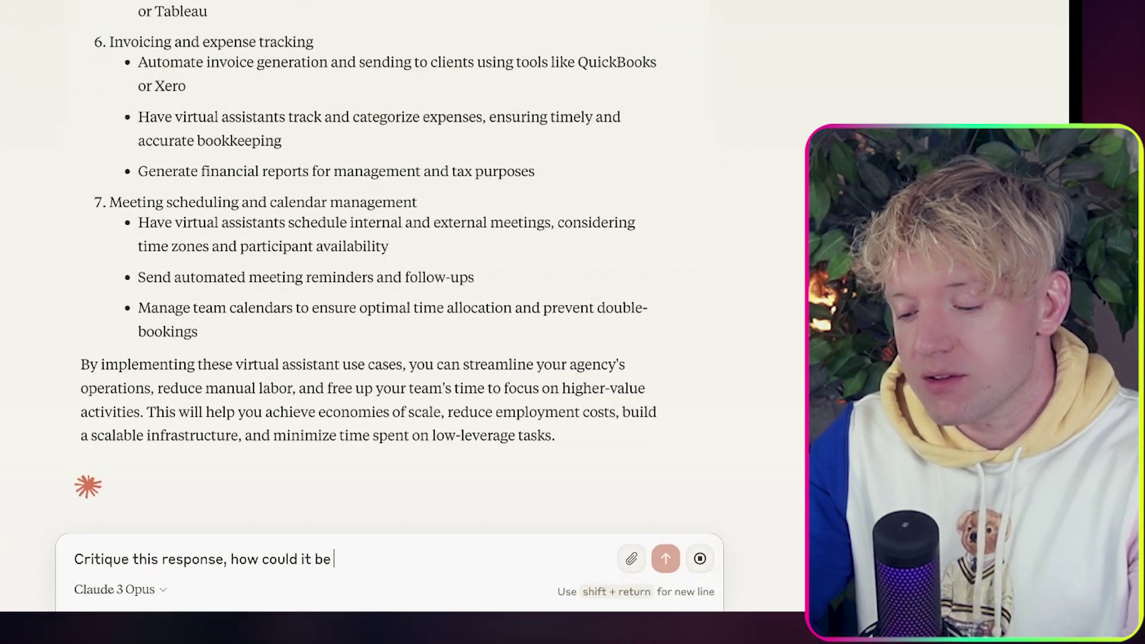
type("improved?")
key("Return")
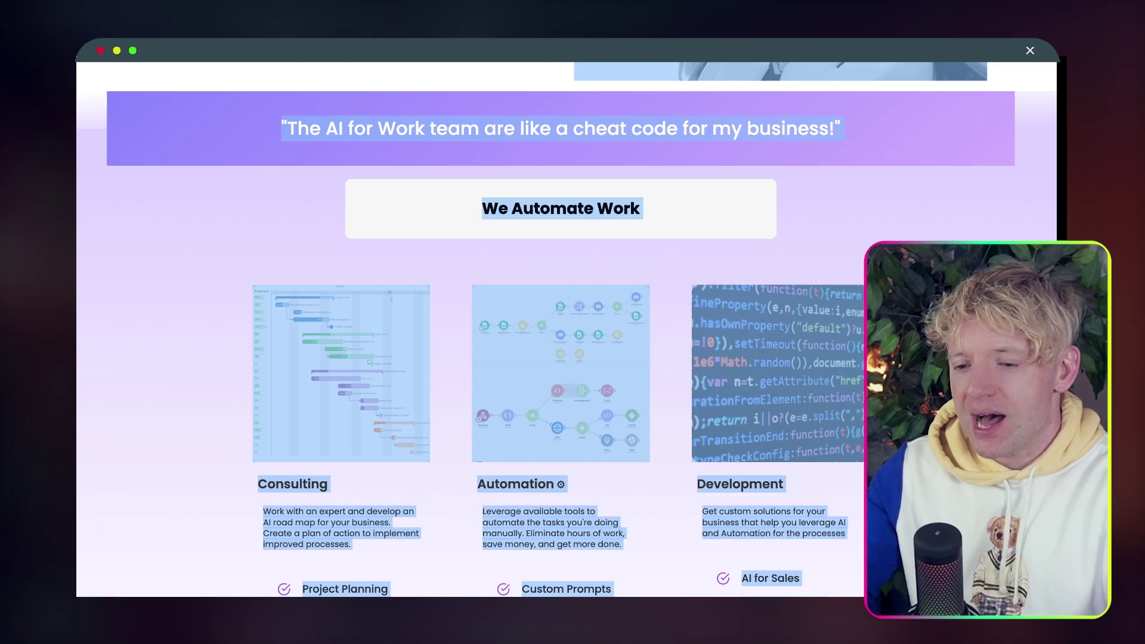
Search 'ai news' and open the DuckDuckGo private AI models article on AI News.
key("super+l")
type("ai news")
key("Return")
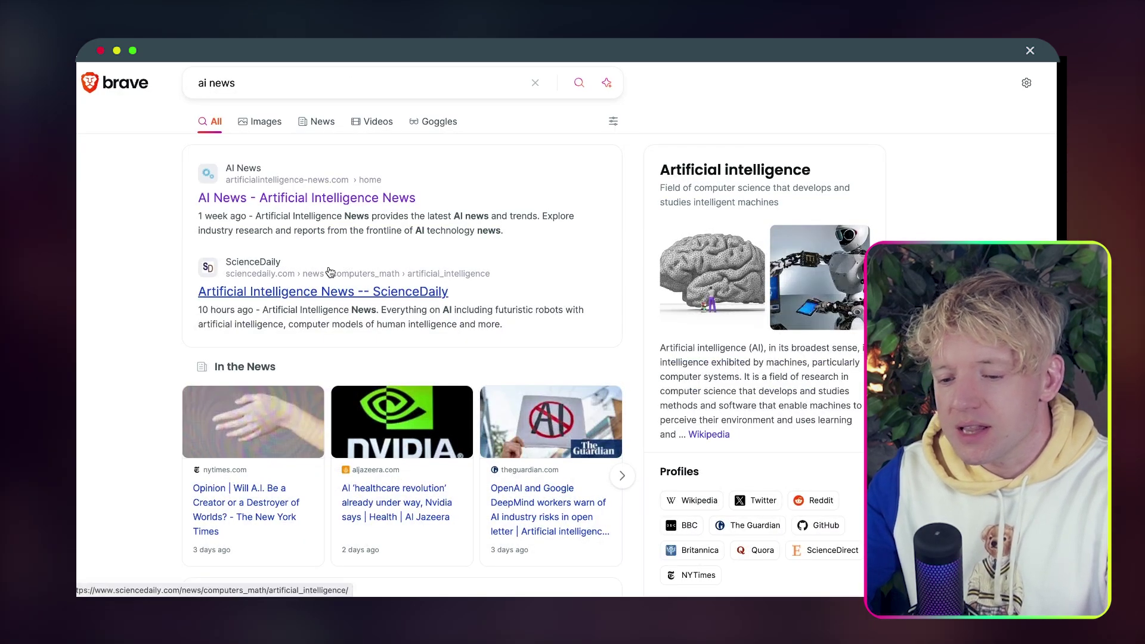
left_click(338, 197)
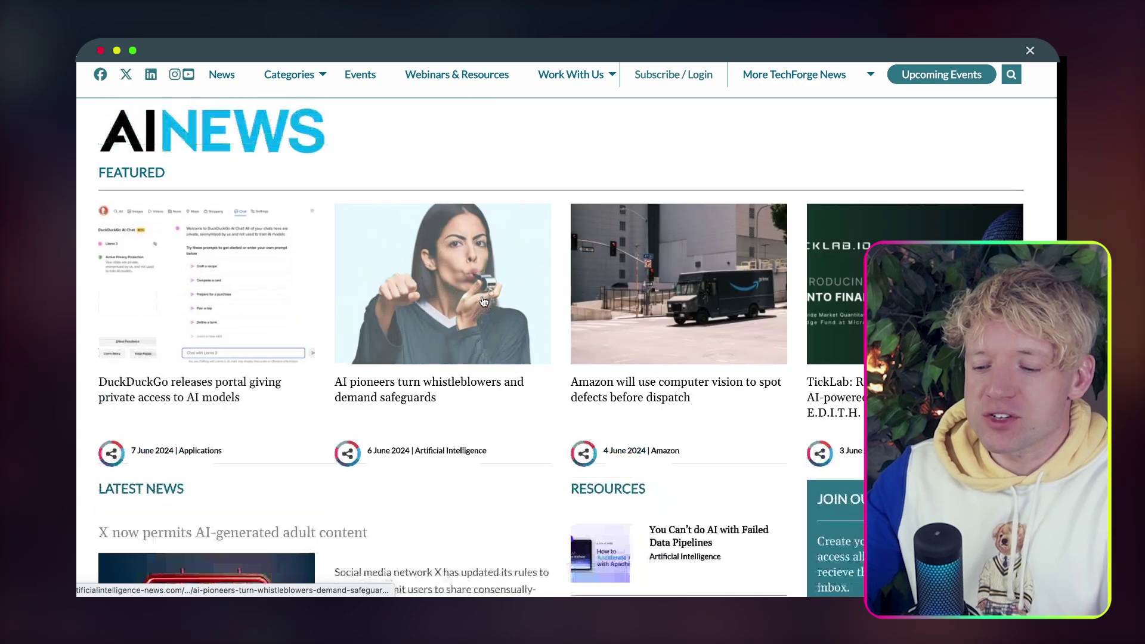
scroll(539, 373, "down", 1)
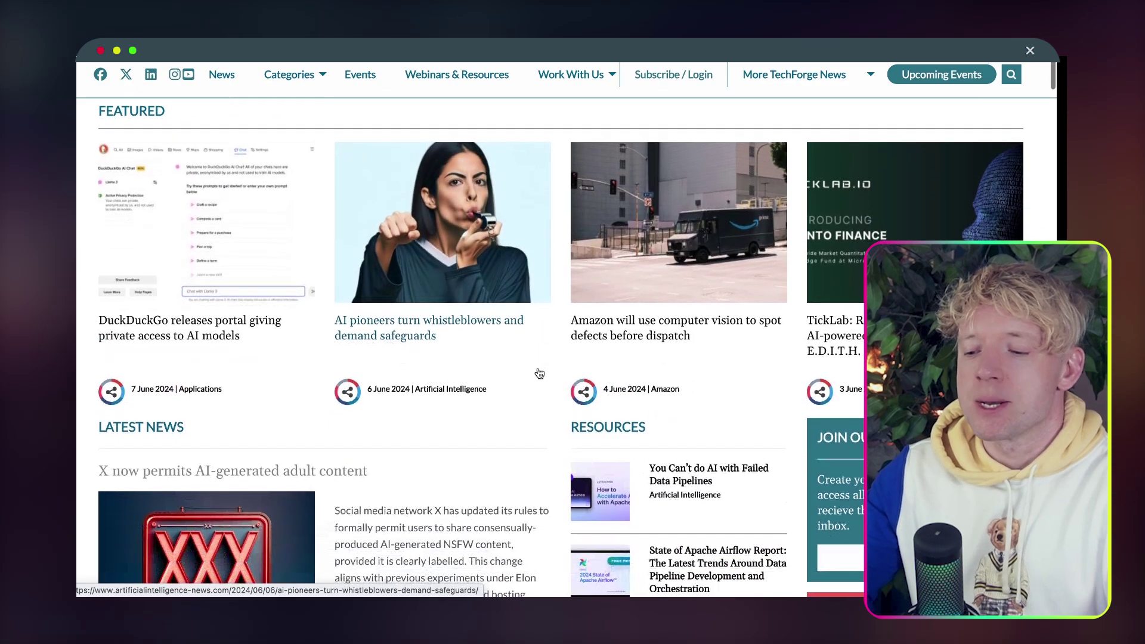
scroll(539, 373, "up", 1)
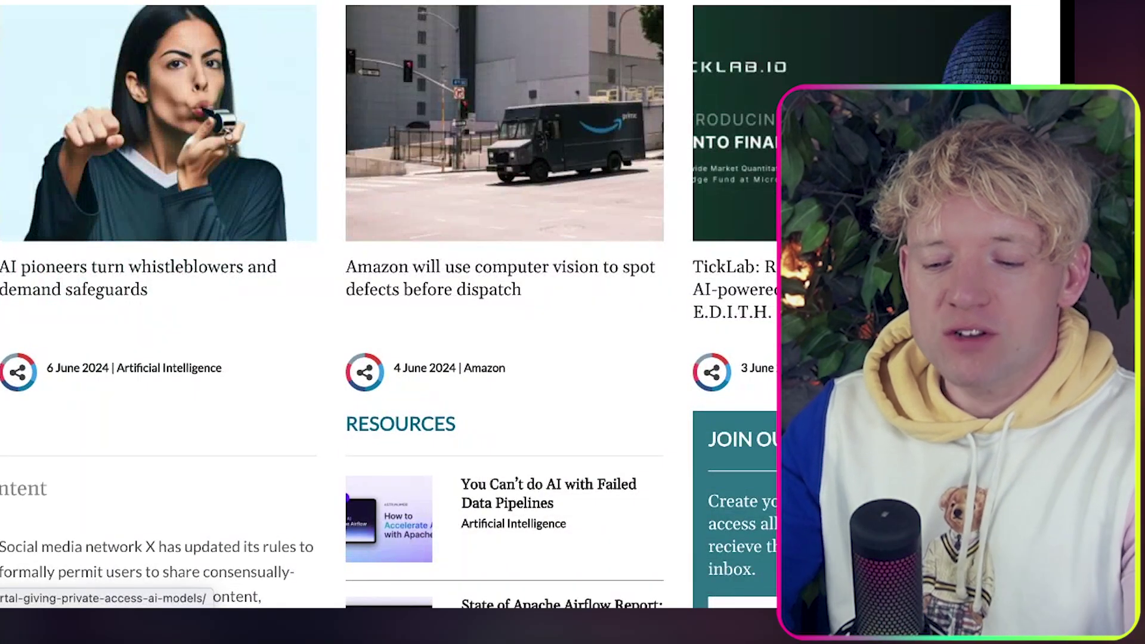
left_click(1, 142)
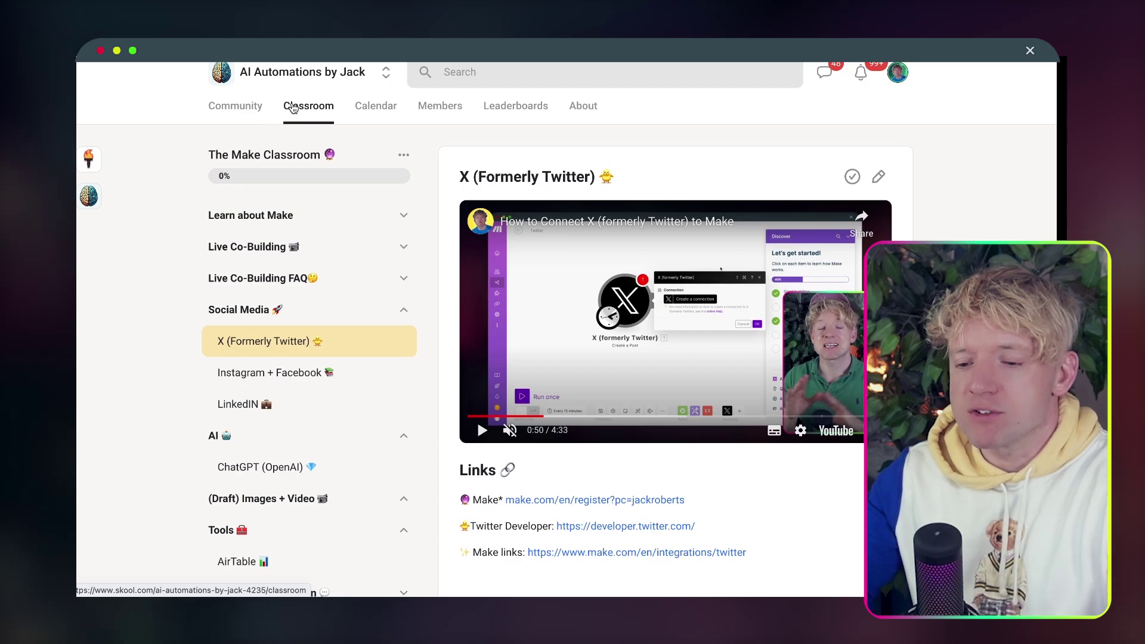
Open the Twitter lesson under Agents in Every AI Automation and preview its Autonomous Twitter Agent resource.
left_click(292, 107)
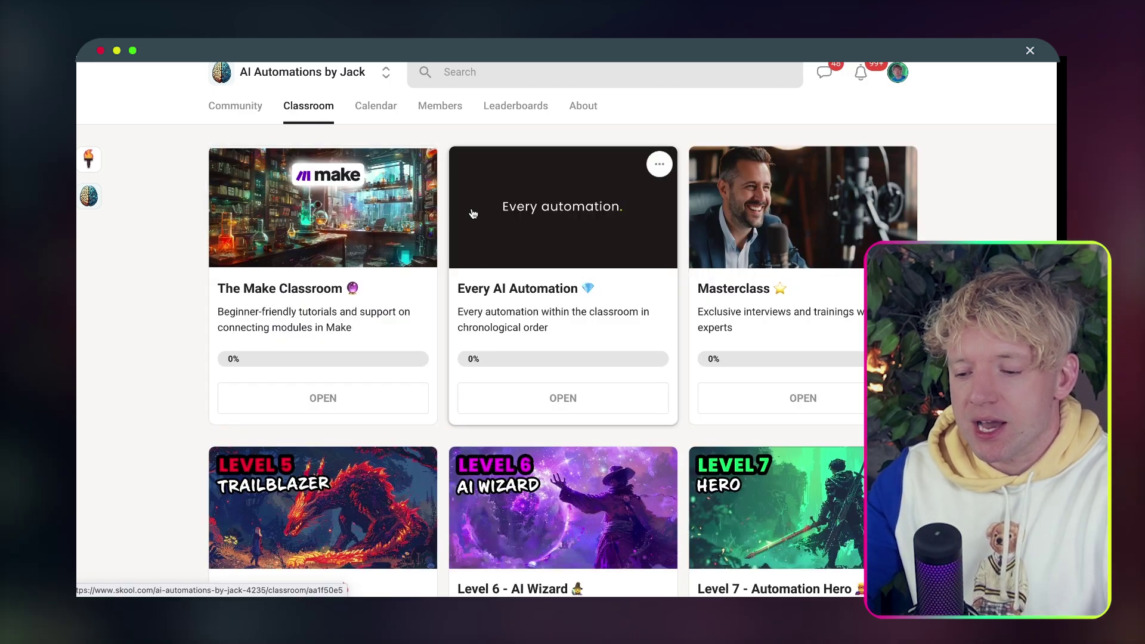
left_click(584, 161)
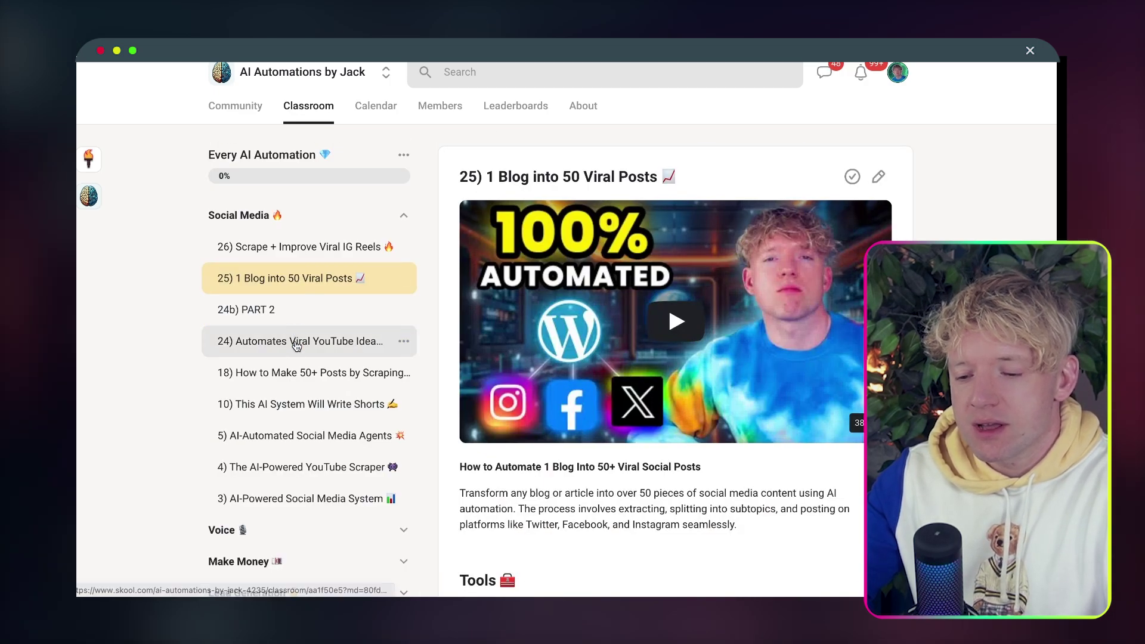
left_click(309, 217)
scroll(306, 317, "down", 5)
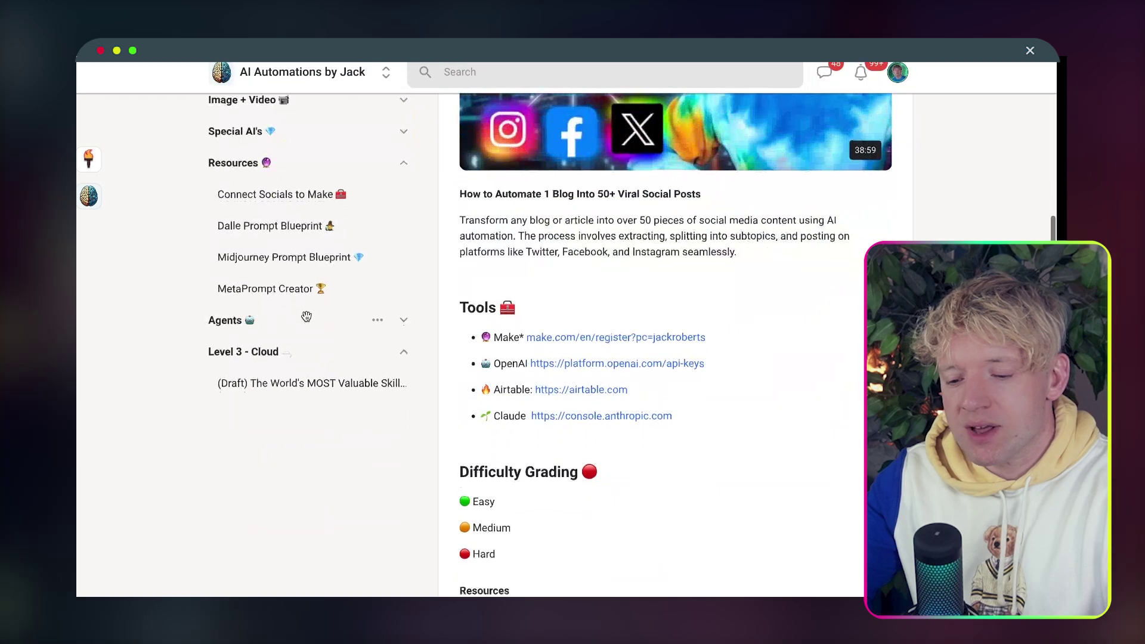
left_click(294, 322)
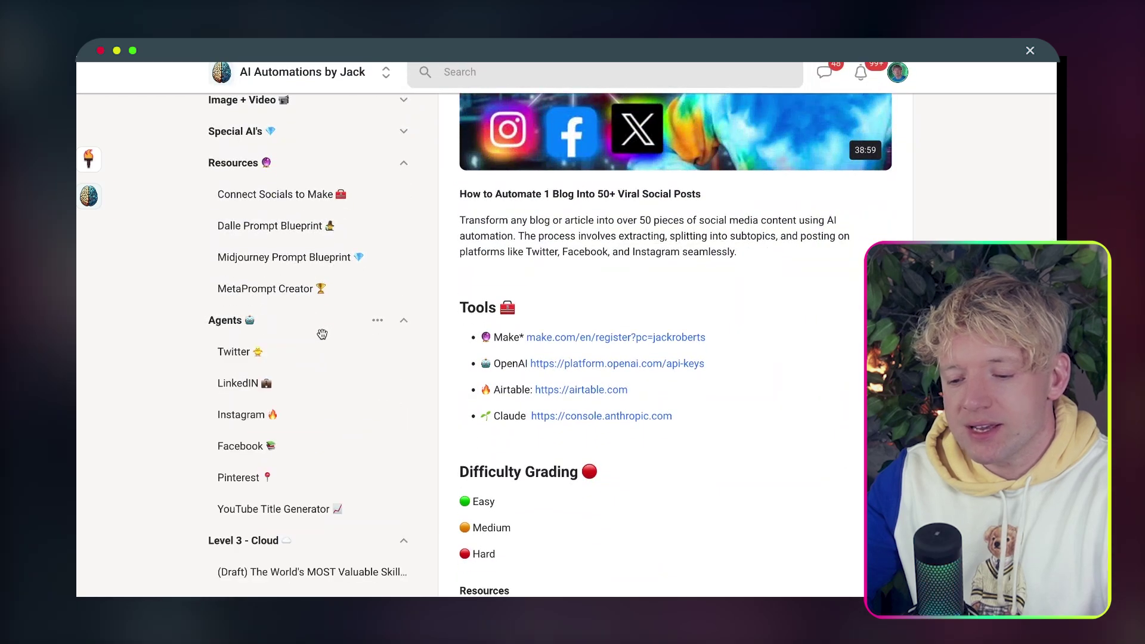
left_click(305, 363)
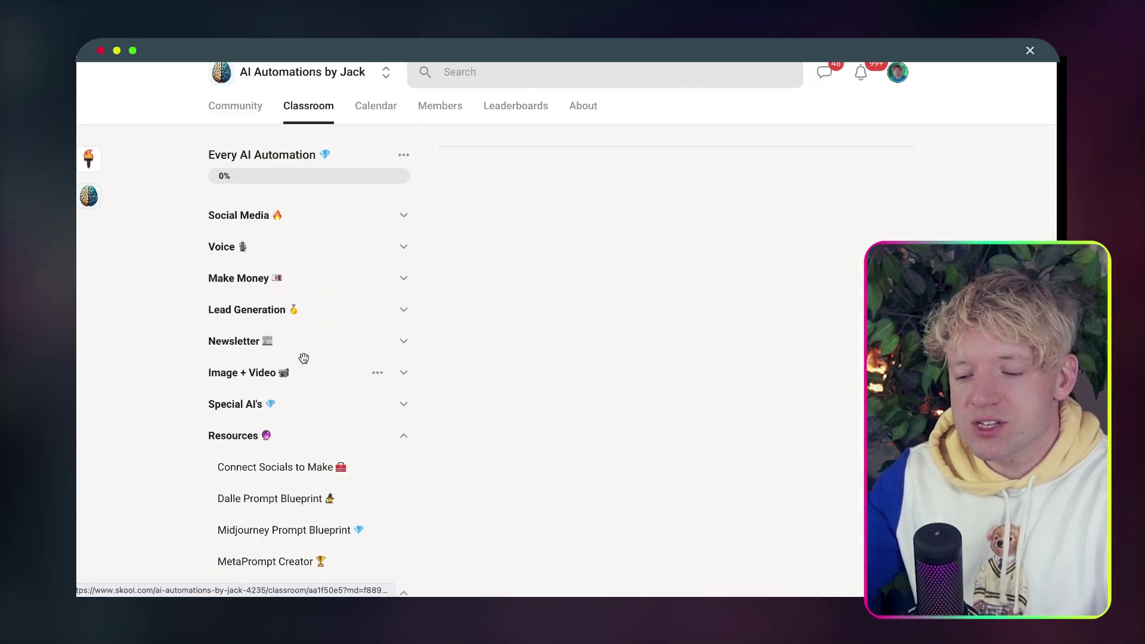
scroll(567, 305, "down", 15)
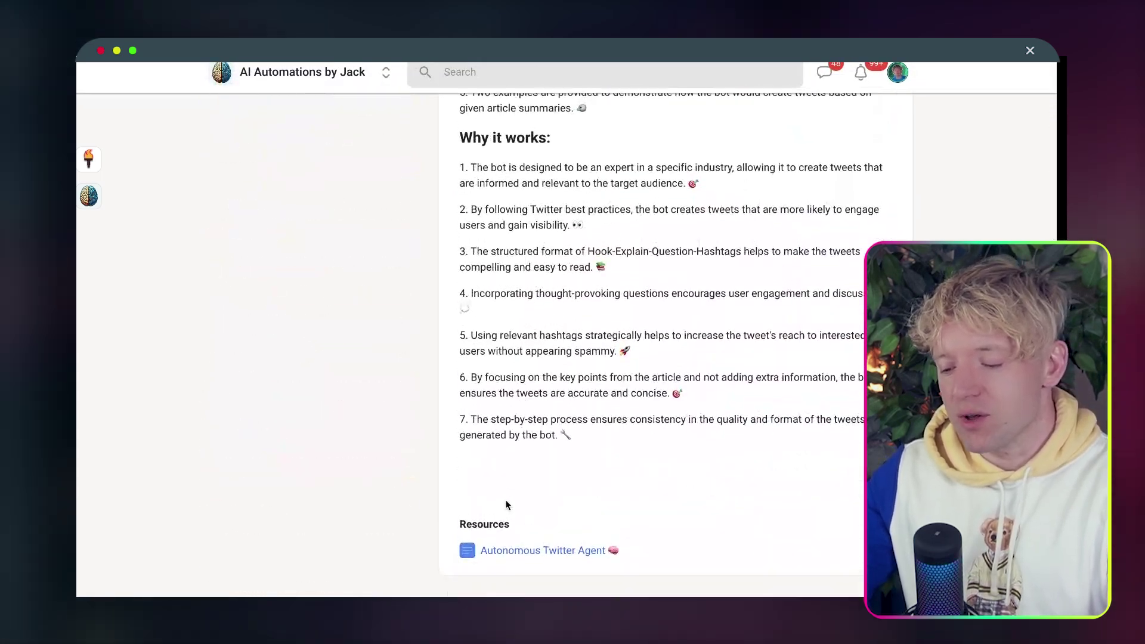
left_click(531, 550)
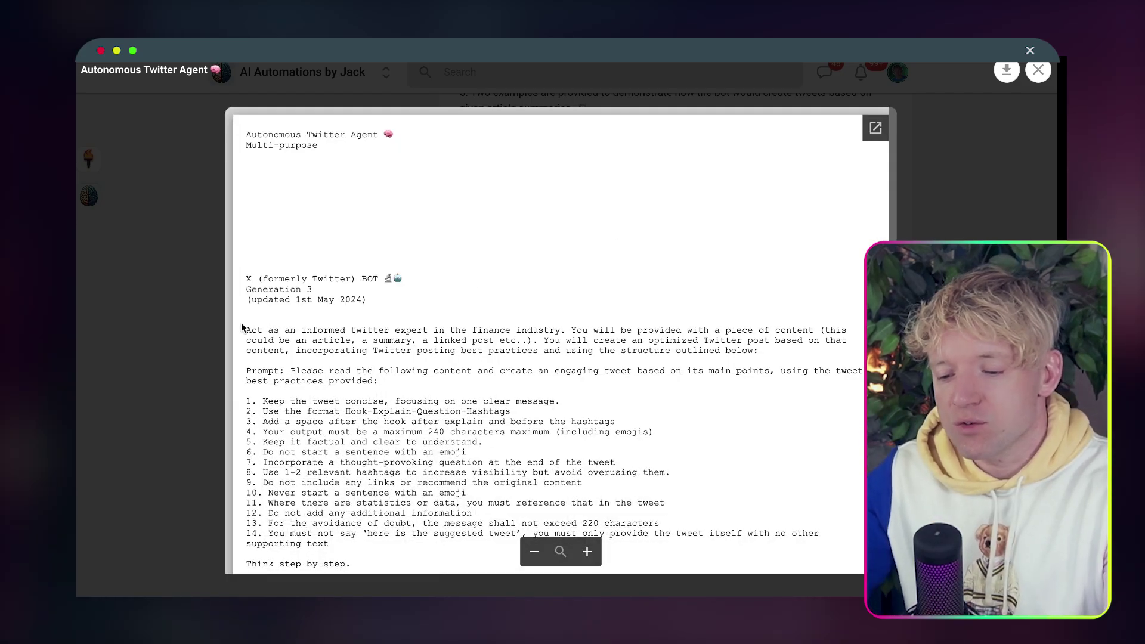
Select the Autonomous Twitter Agent prompt text and paste it into the Claude message.
left_click_drag(241, 328, 466, 554)
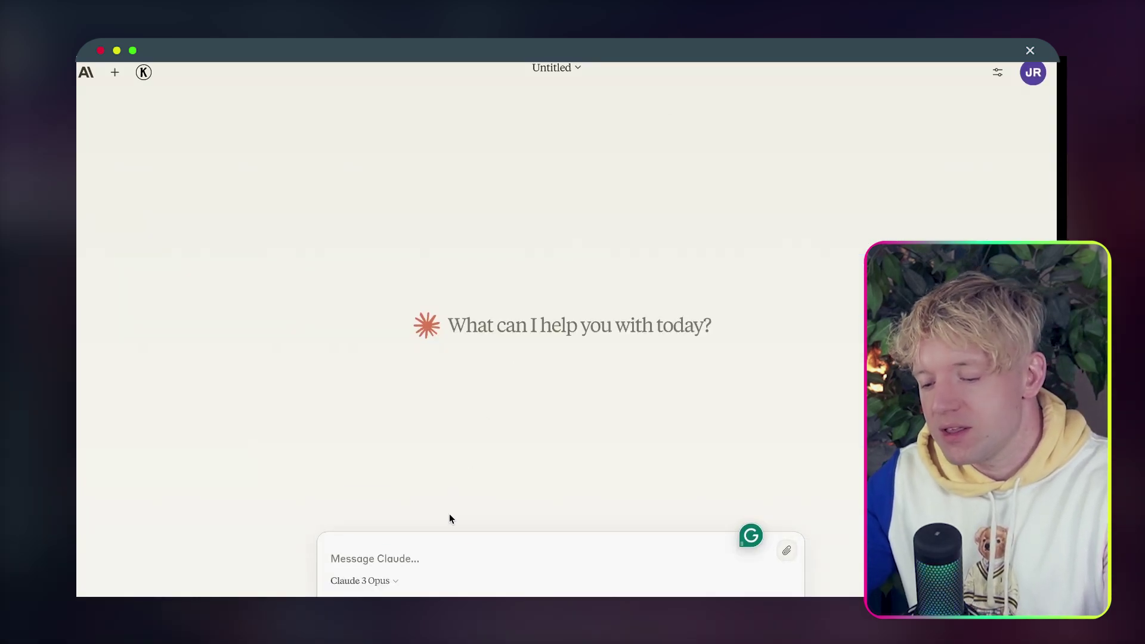
key("super+v")
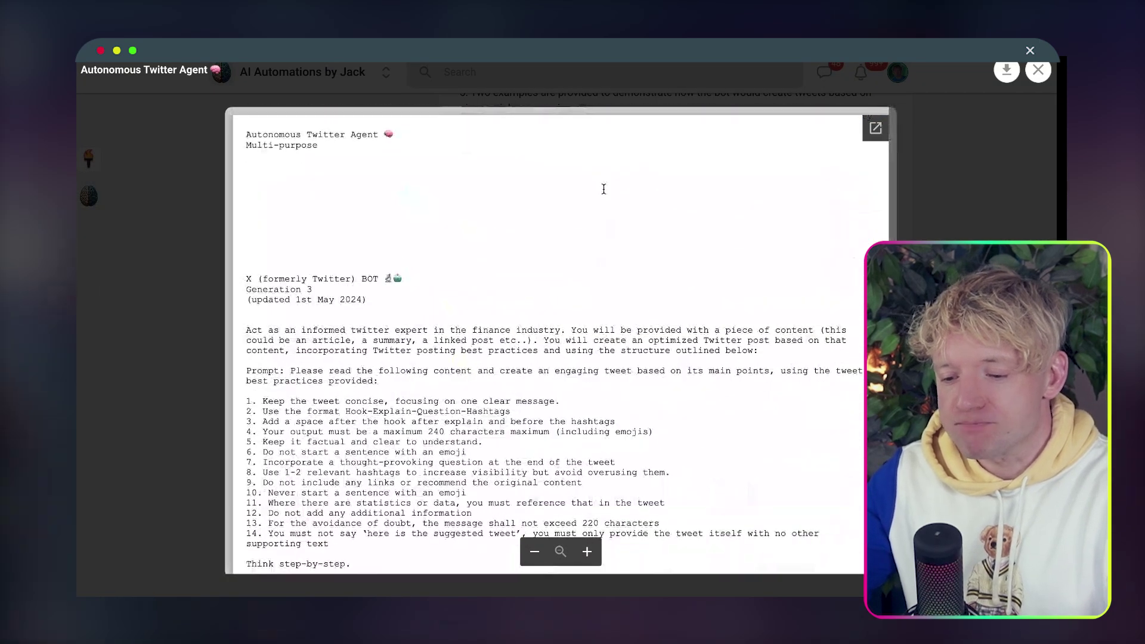
Scroll through the Twitter agent prompt, highlighting rules such as the maximum character limit and the example.
scroll(634, 298, "down", 3)
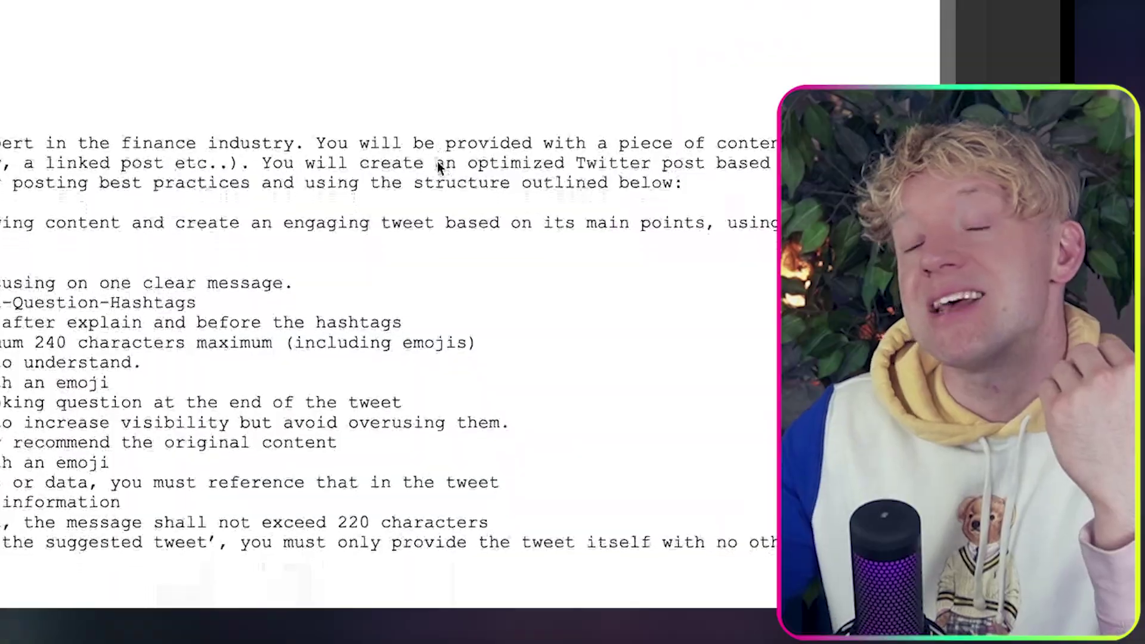
scroll(438, 161, "down", 3)
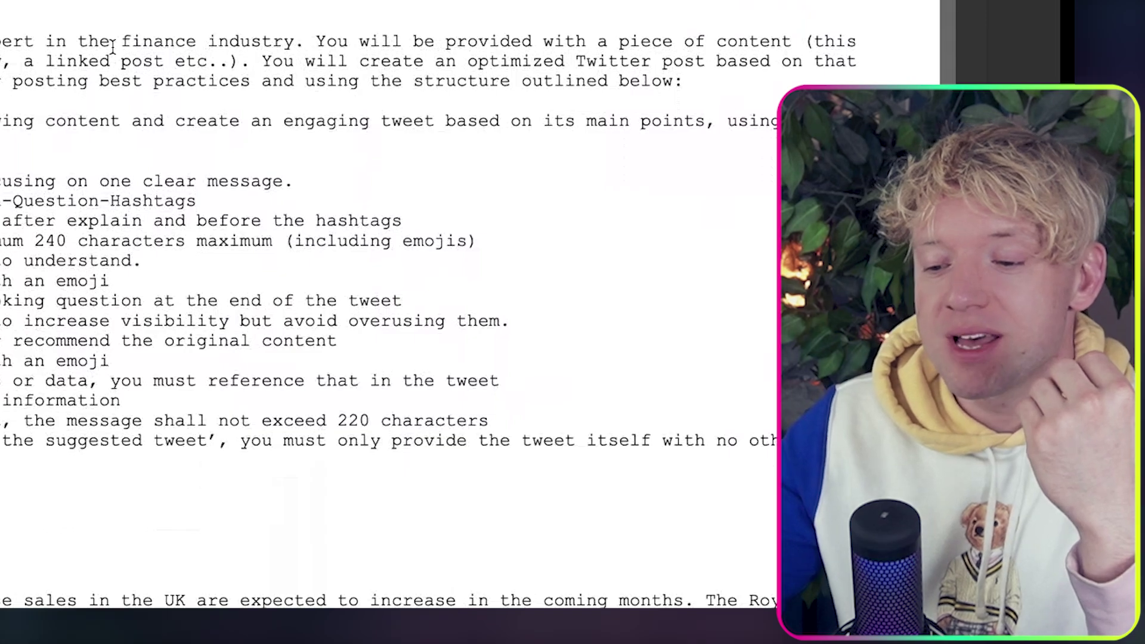
left_click_drag(121, 42, 294, 41)
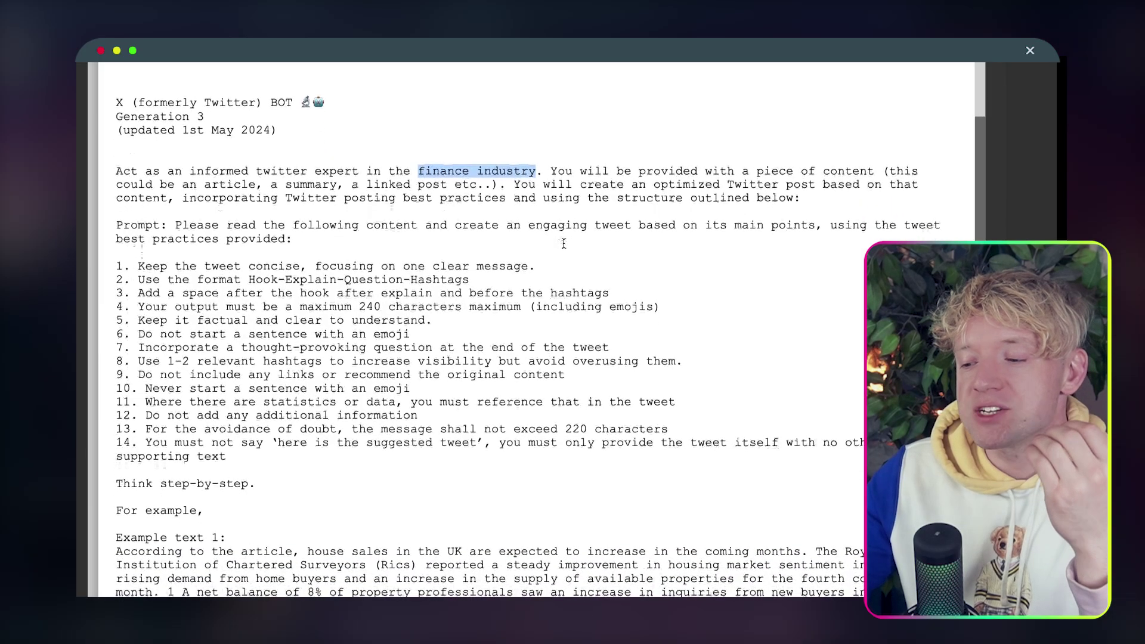
scroll(564, 244, "down", 1)
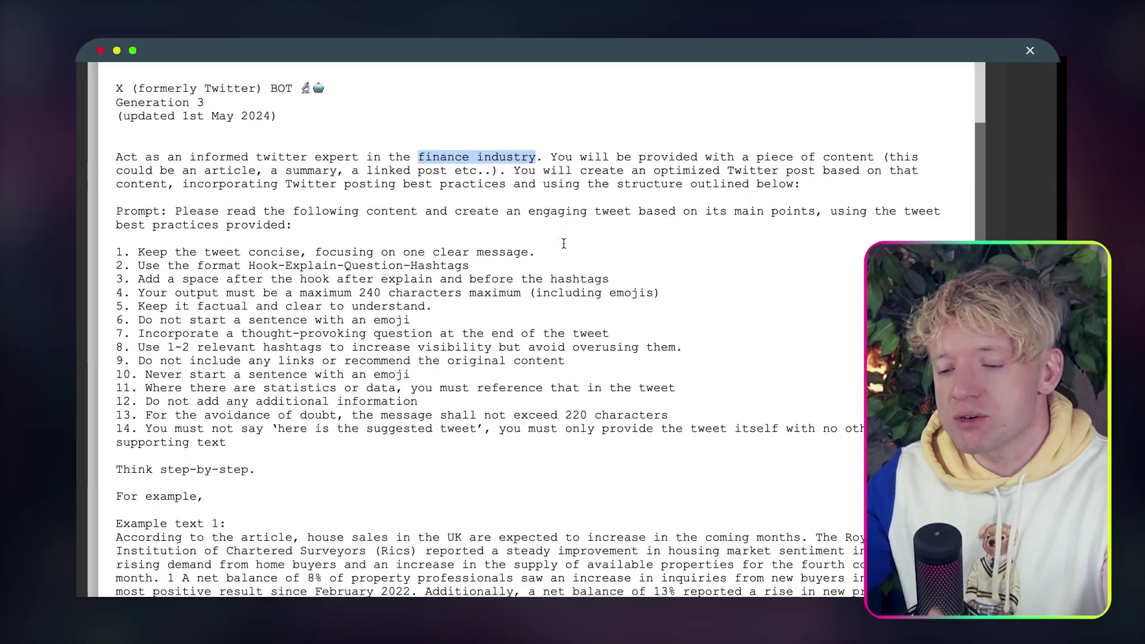
scroll(563, 244, "down", 2)
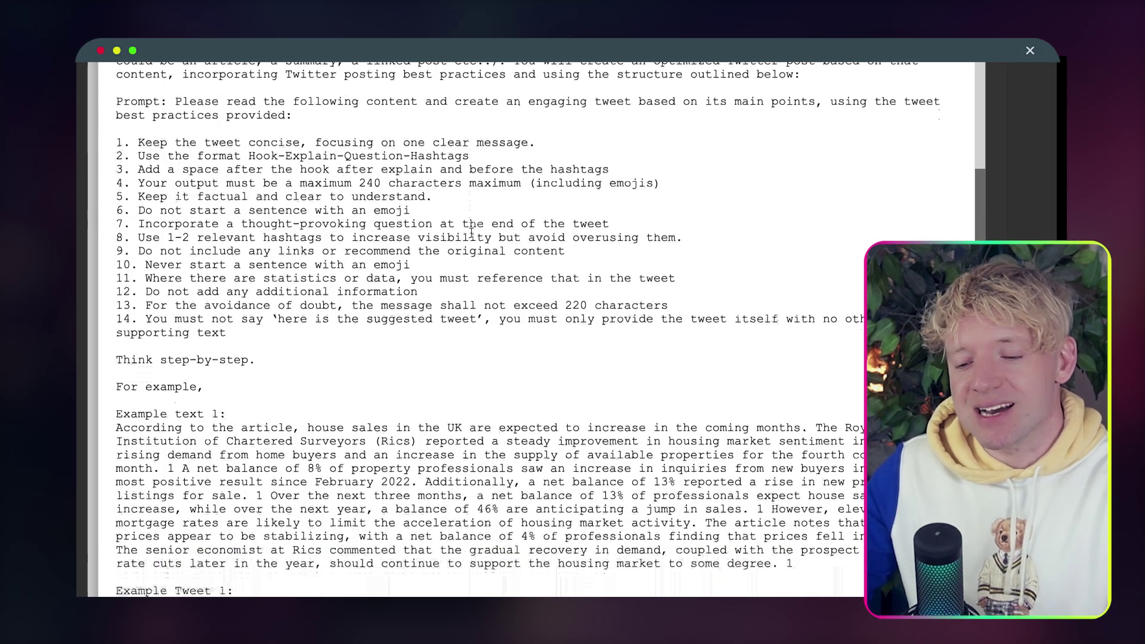
left_click_drag(470, 181, 371, 182)
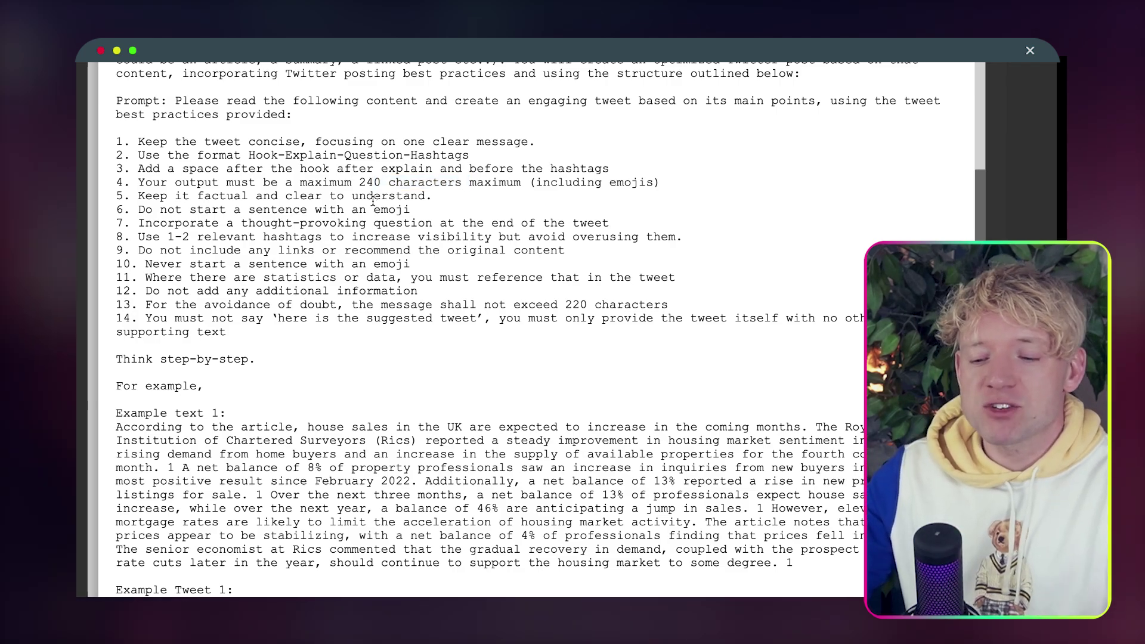
scroll(373, 201, "down", 1)
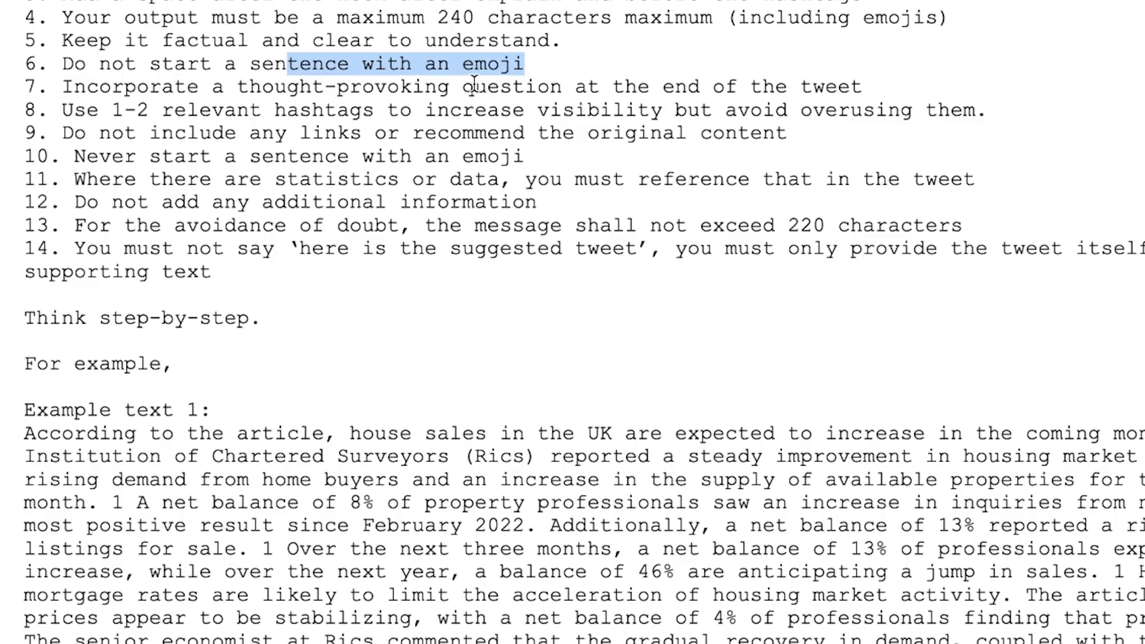
left_click_drag(380, 223, 323, 223)
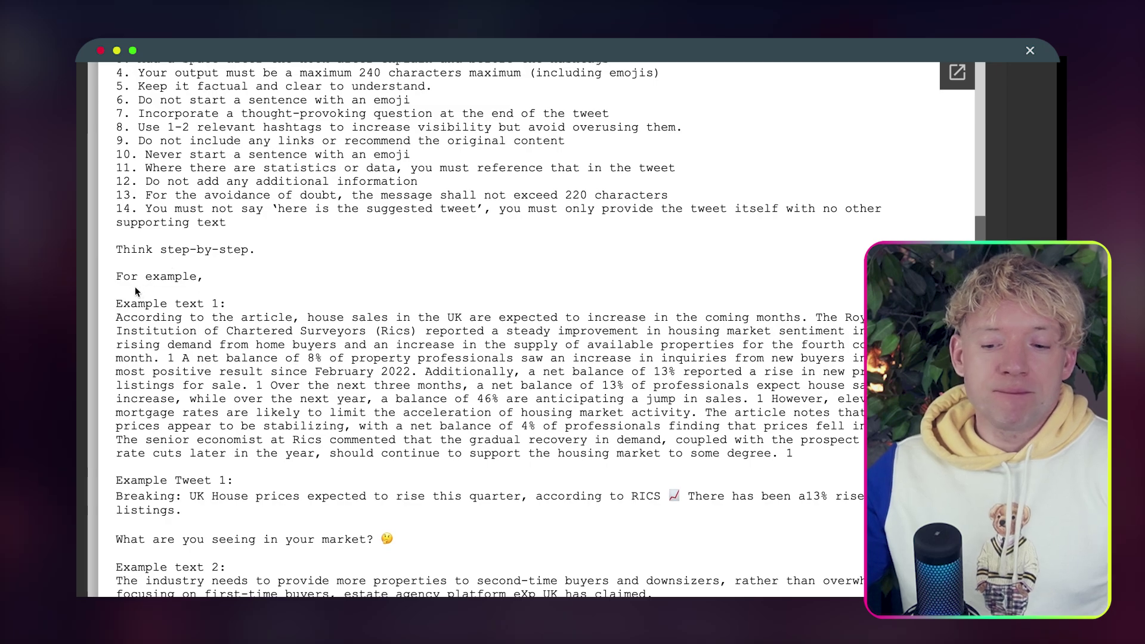
left_click_drag(121, 320, 183, 395)
scroll(183, 394, "down", 1)
scroll(196, 456, "up", 10)
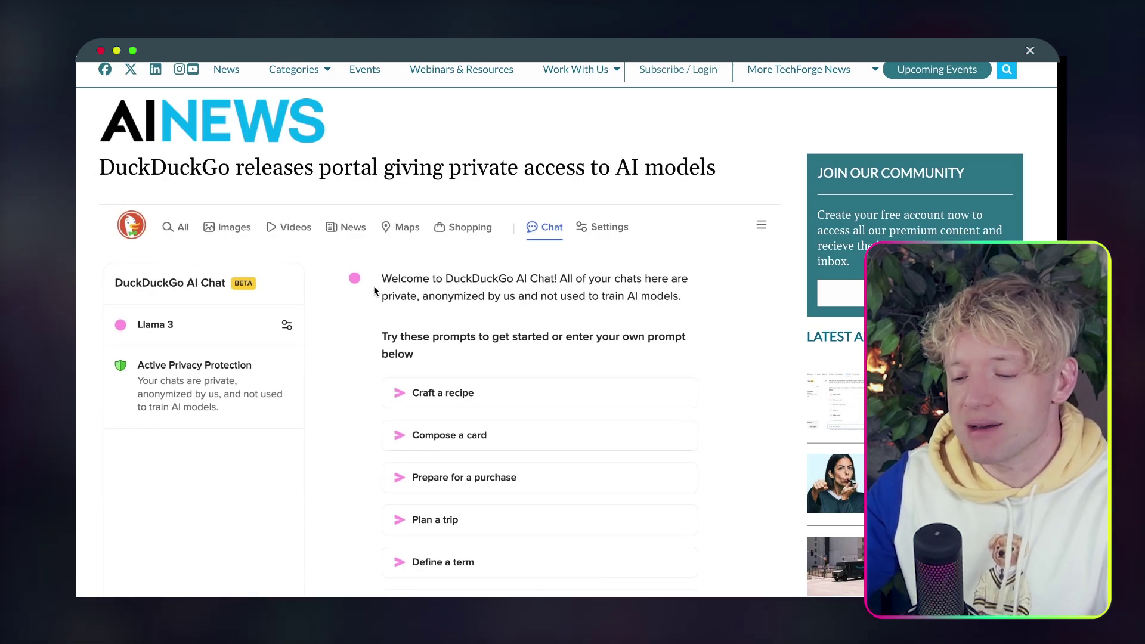
Select the DuckDuckGo article's body from the first paragraph to the tags.
scroll(373, 285, "down", 15)
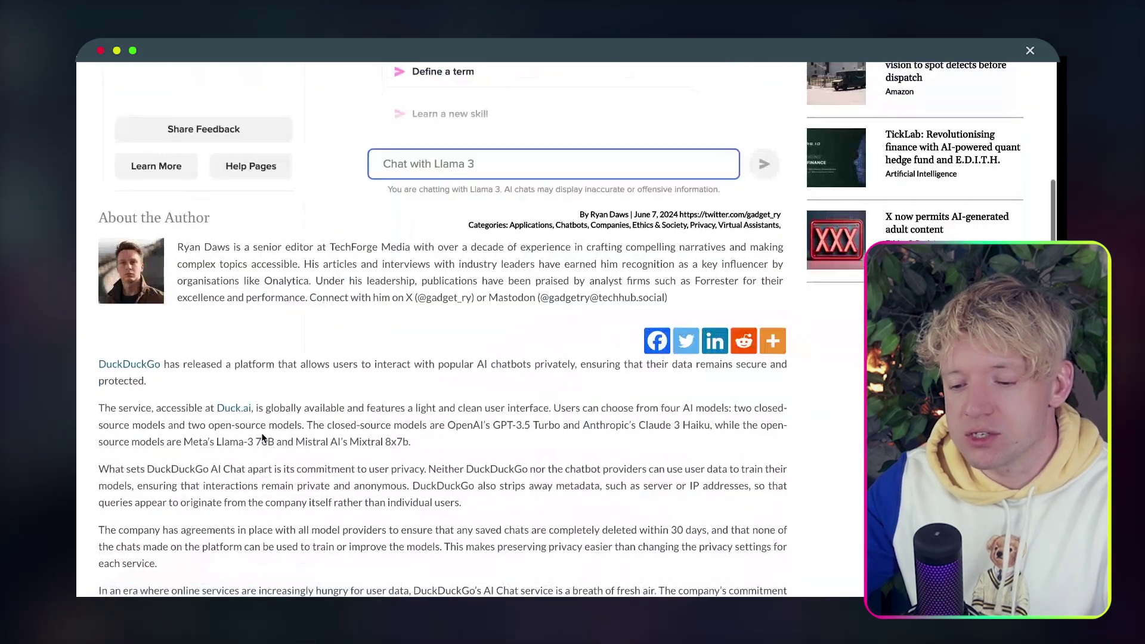
scroll(110, 283, "down", 2)
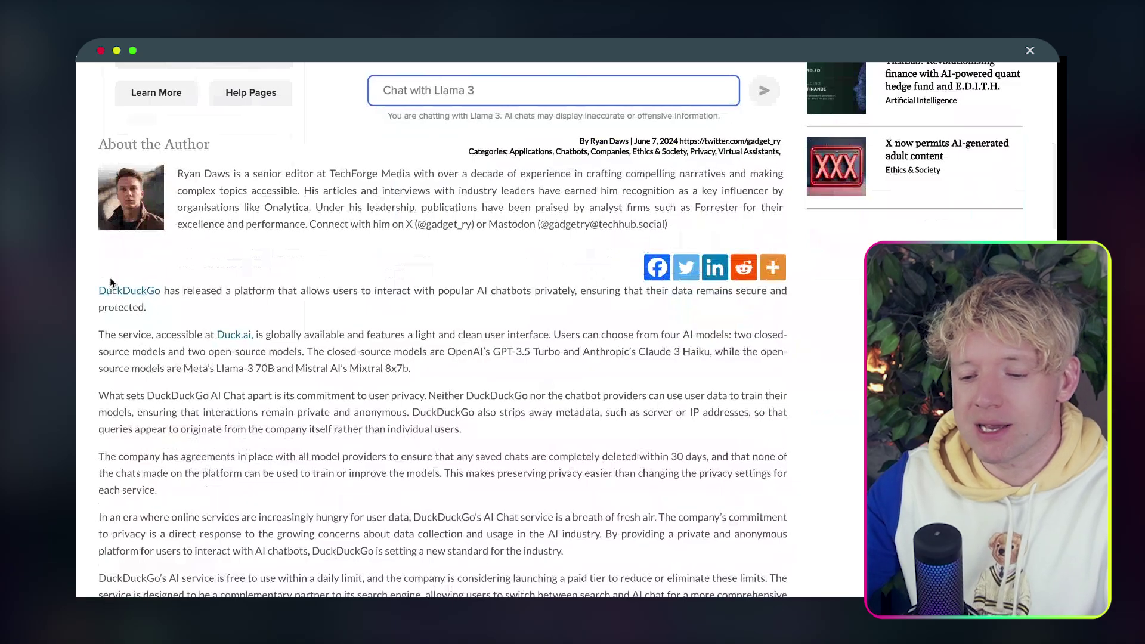
left_click_drag(110, 278, 521, 296)
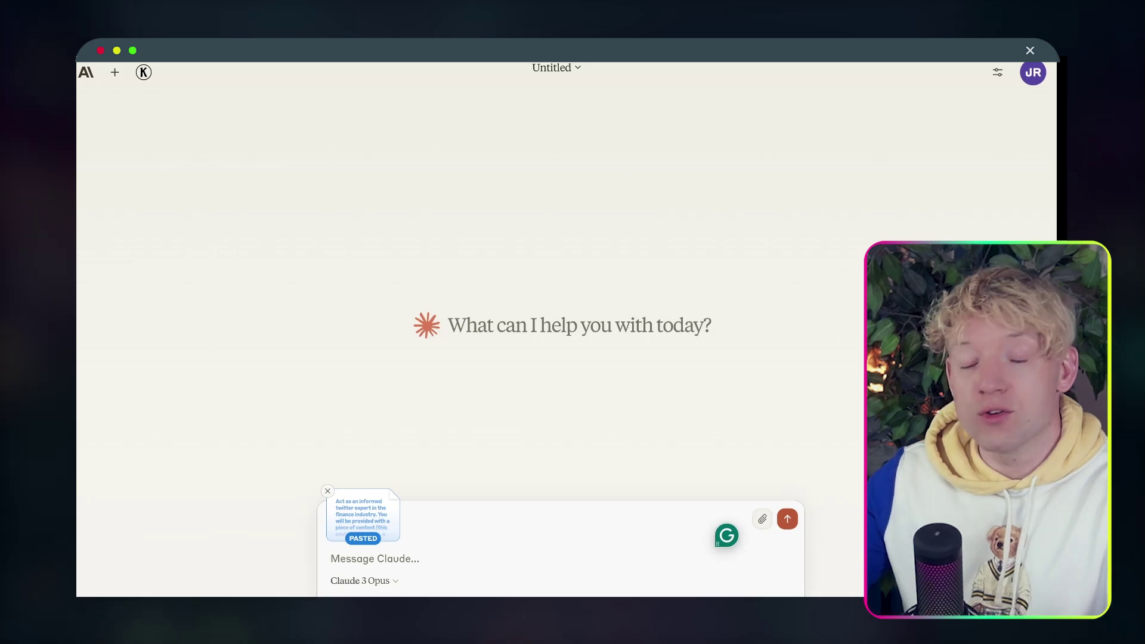
Paste the DuckDuckGo article beside the prompt, send it, and review the generated tweet.
key("super+v")
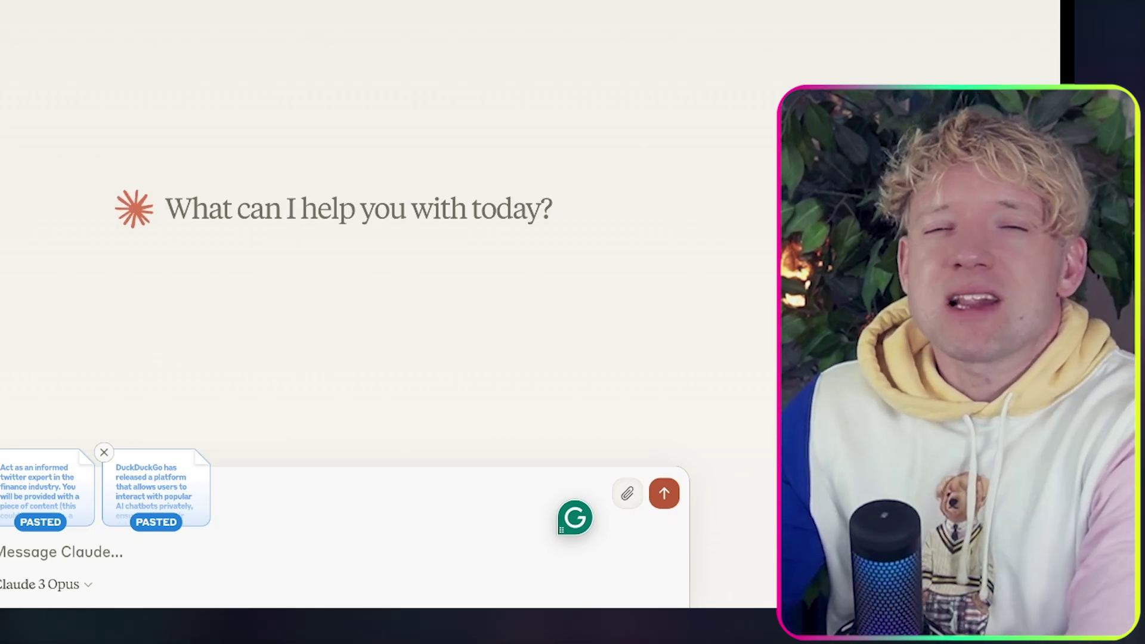
key("Return")
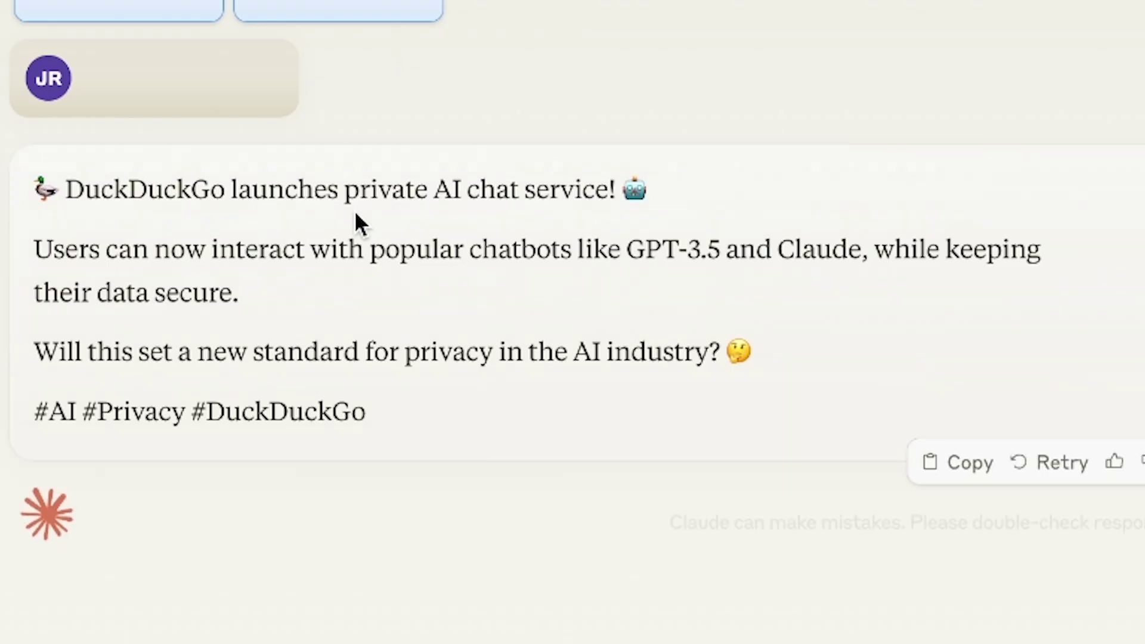
left_click_drag(397, 292, 423, 322)
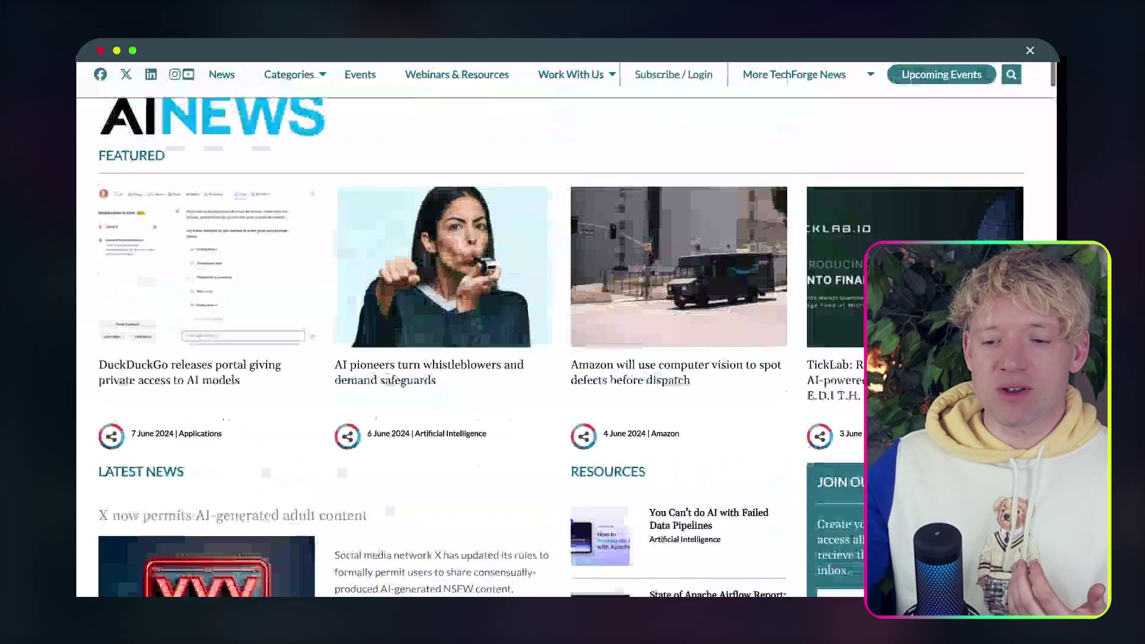
scroll(561, 259, "down", 1)
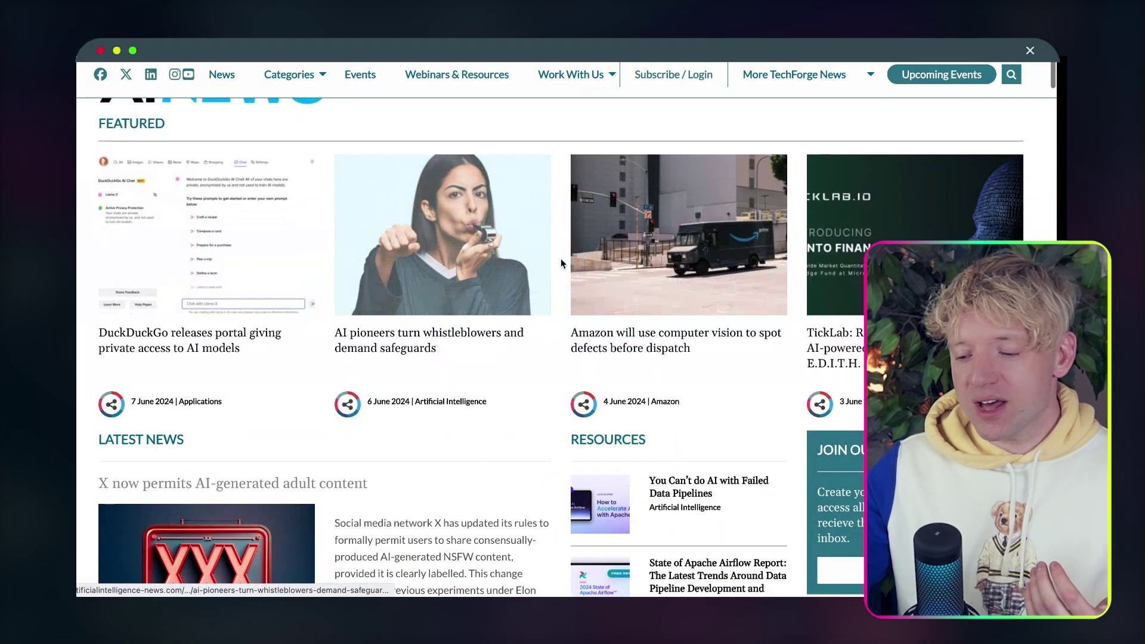
left_click(600, 252)
scroll(570, 331, "down", 5)
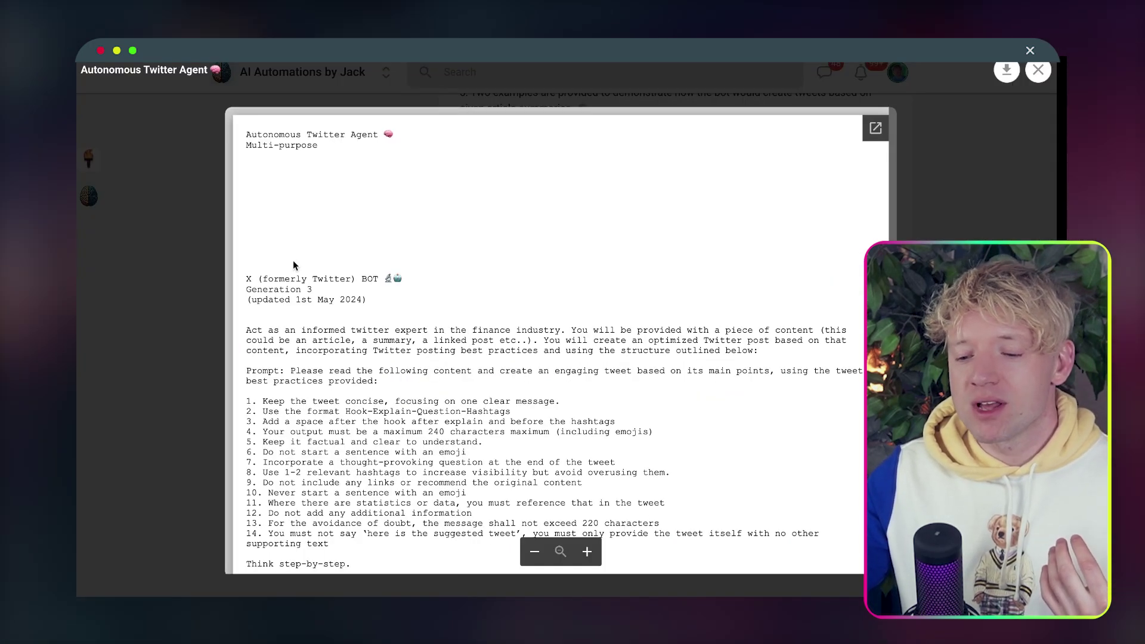
left_click(943, 157)
scroll(419, 326, "up", 9)
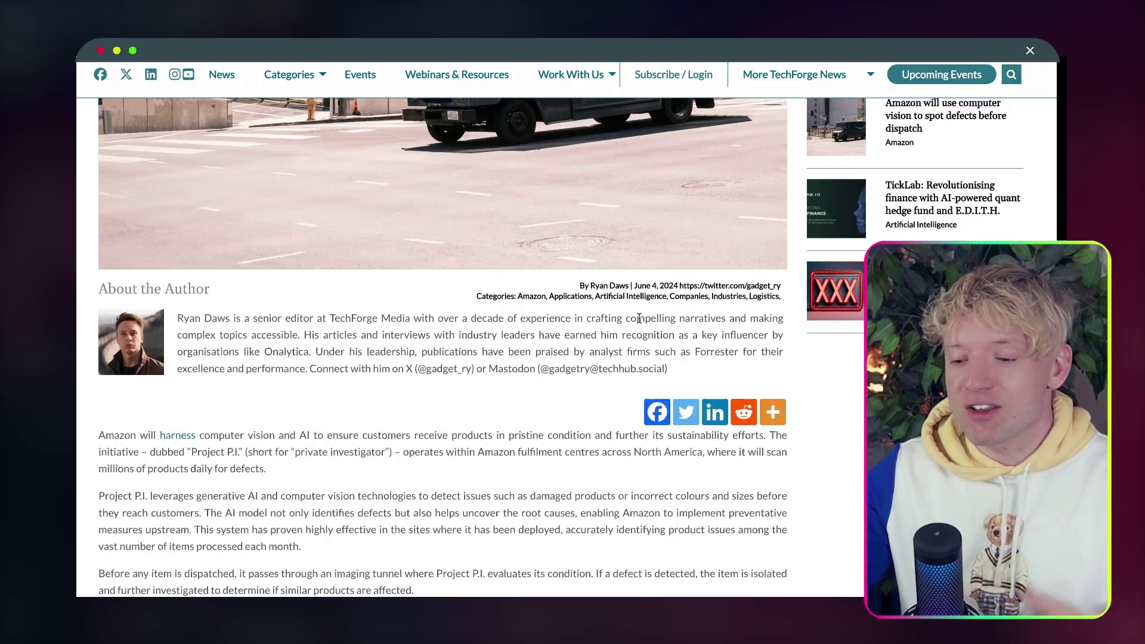
scroll(510, 326, "down", 3)
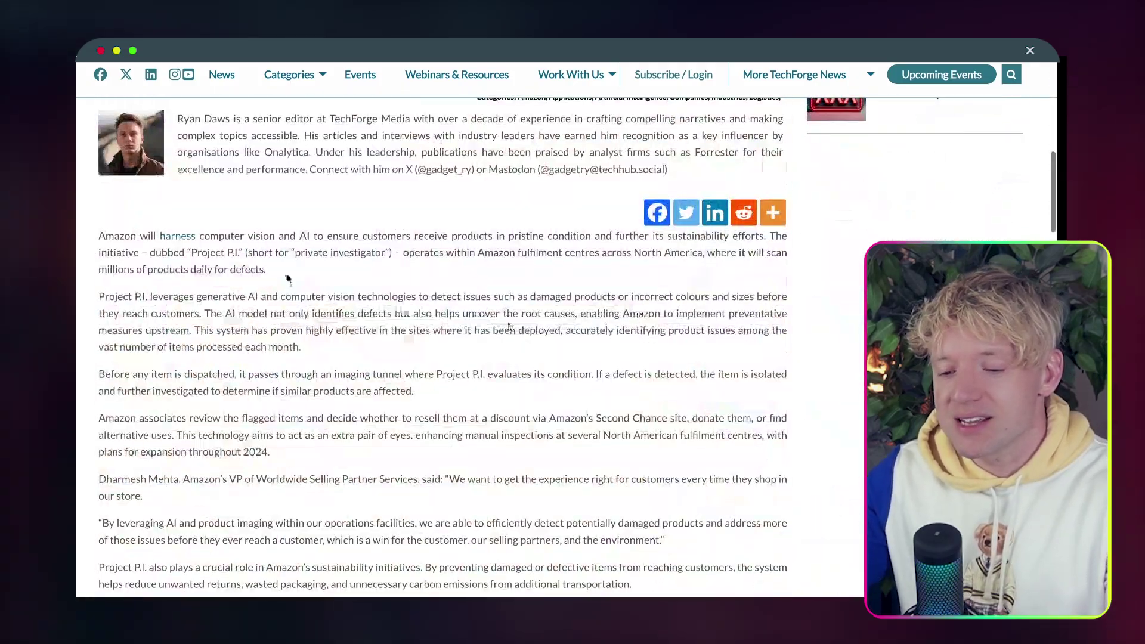
left_click_drag(96, 235, 652, 244)
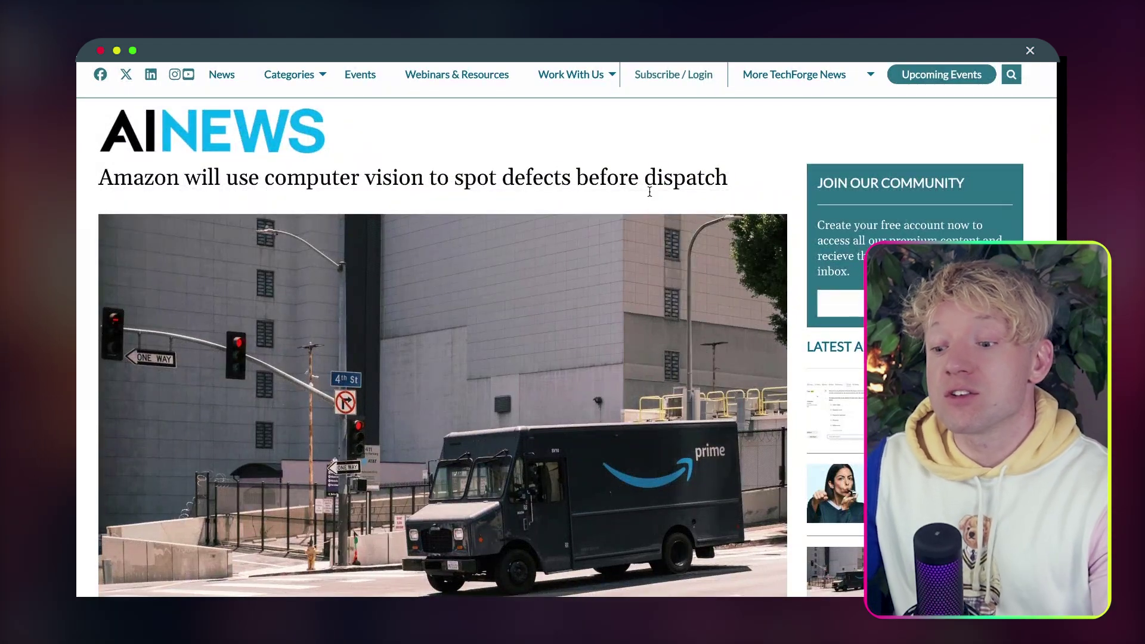
scroll(655, 189, "down", 1)
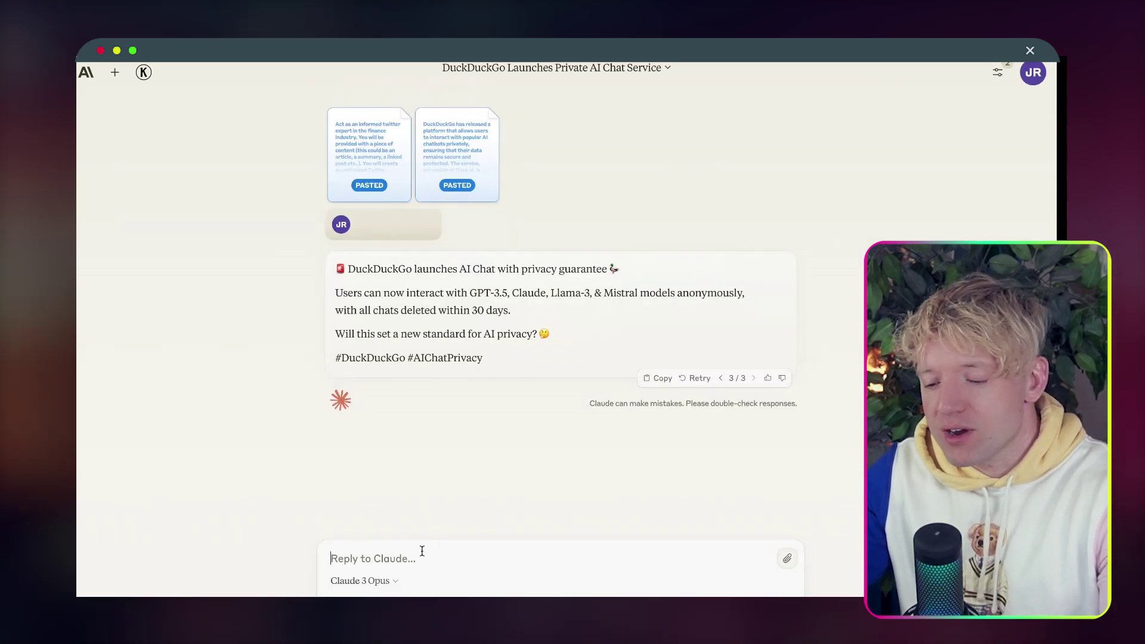
Send the pasted Amazon article to Claude and highlight the tweet's hashtags, opening hook and closing question.
key("ctrl+v")
key("Return")
scroll(669, 335, "up", 1)
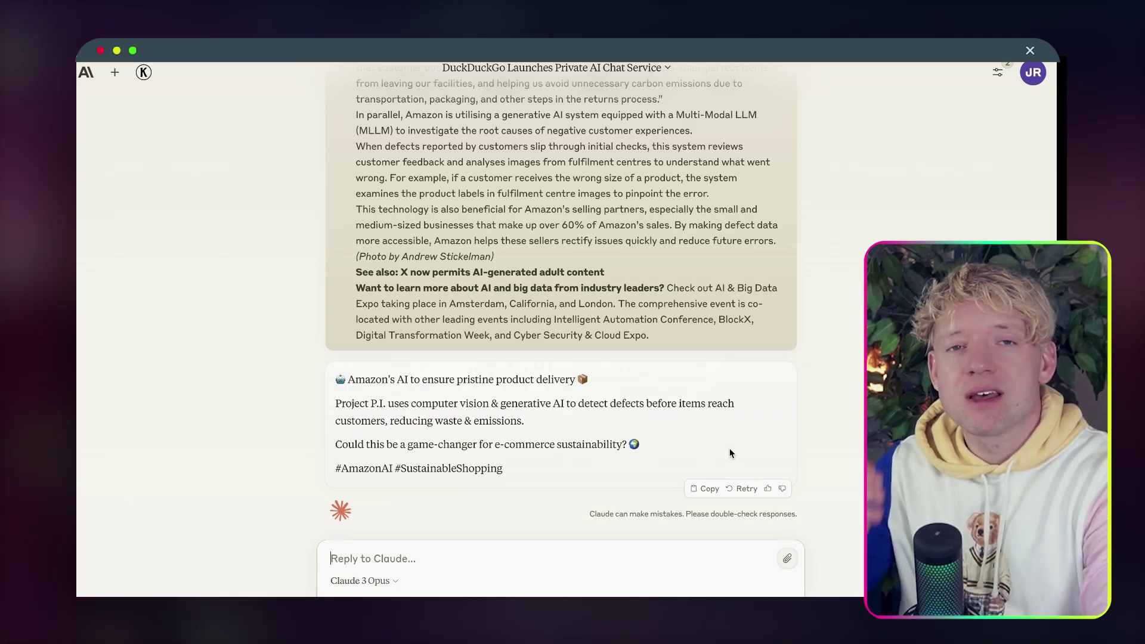
triple_click(375, 463)
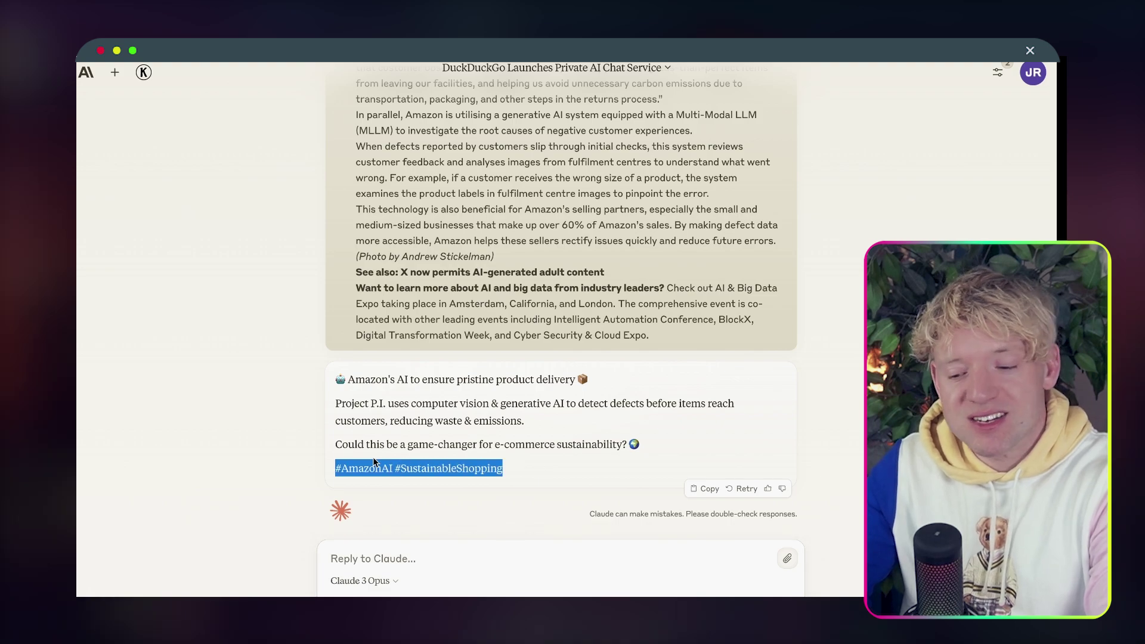
left_click_drag(588, 374, 348, 372)
left_click_drag(669, 443, 433, 440)
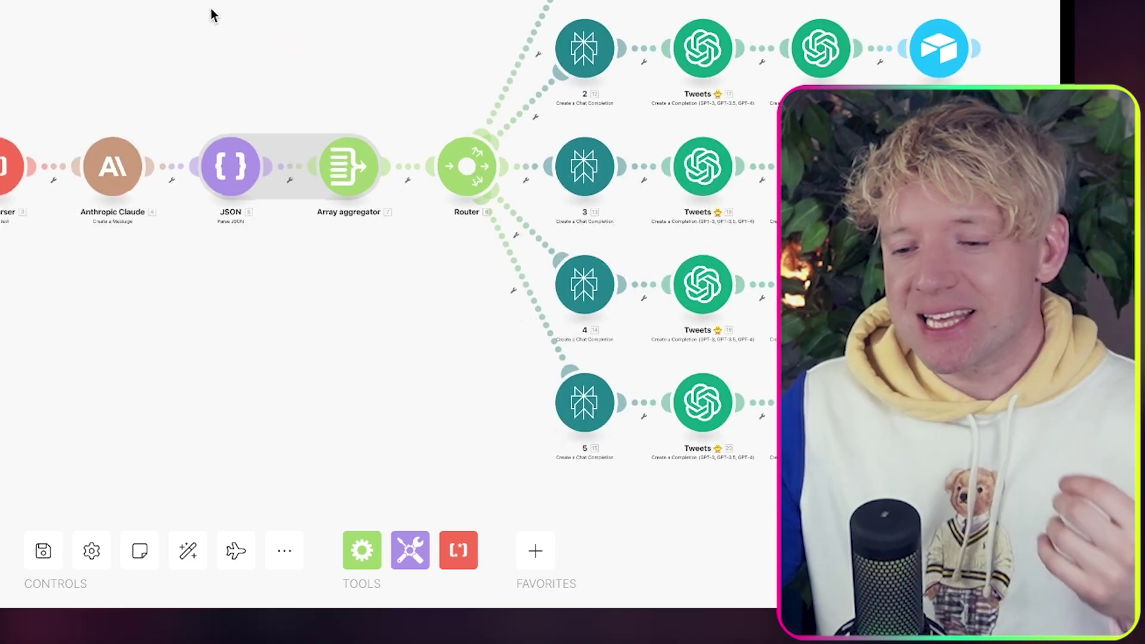
left_click_drag(211, 8, 191, 0)
left_click_drag(59, 0, 149, 0)
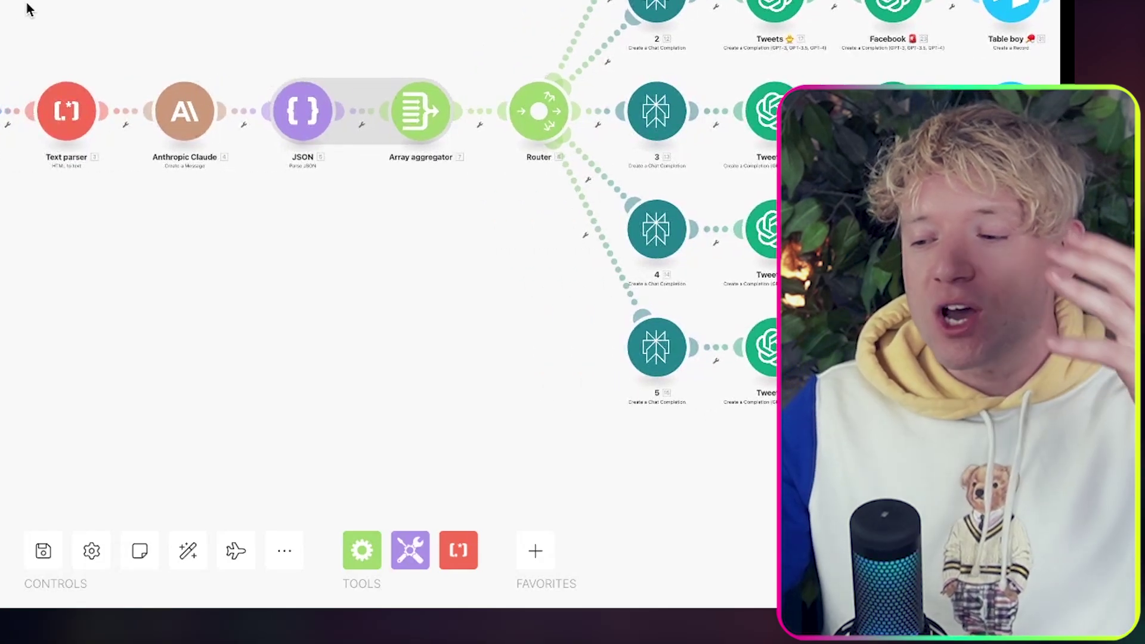
scroll(350, 186, "up", 3)
mouse_move(349, 186)
left_mouse_down()
mouse_move(428, 186)
mouse_move(430, 212)
mouse_move(365, 197)
left_mouse_up()
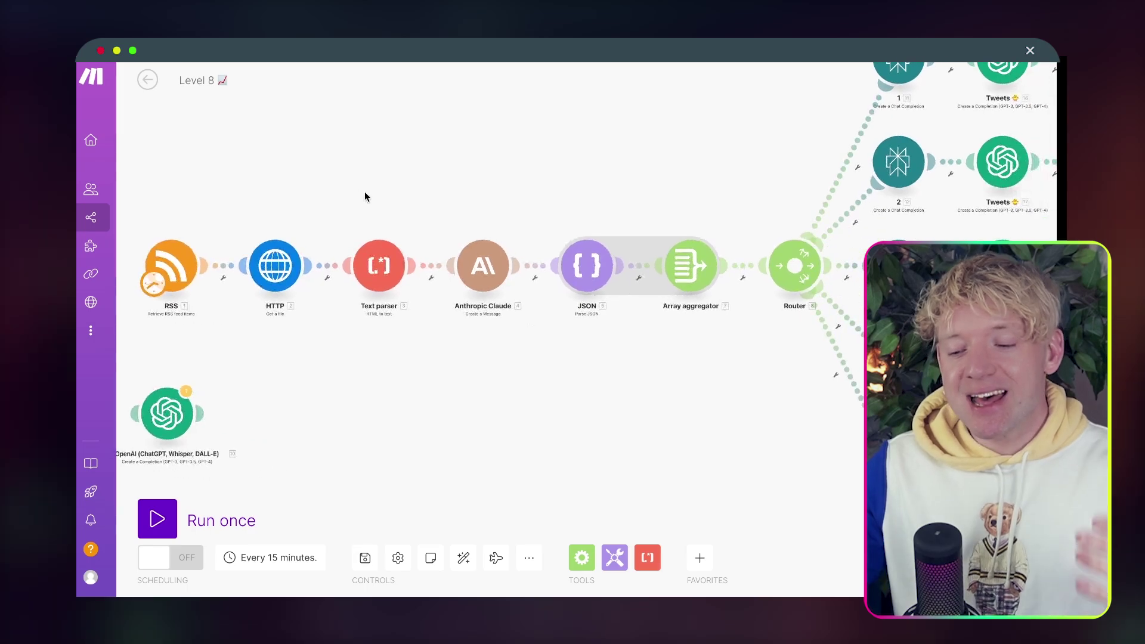
left_click_drag(463, 212, 320, 189)
left_click_drag(442, 184, 355, 238)
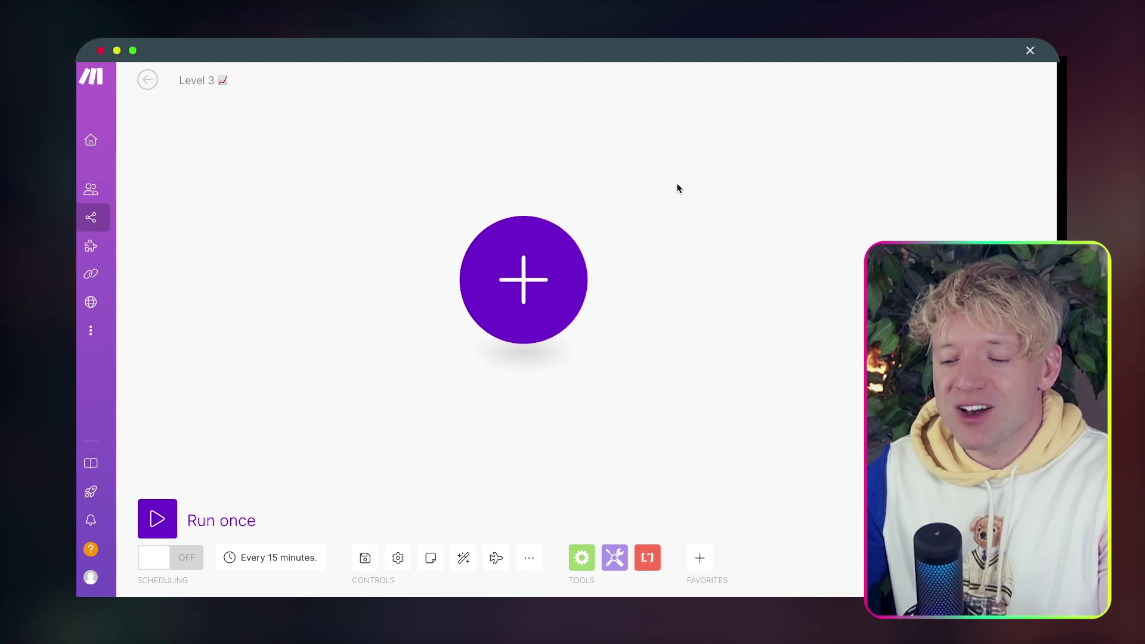
Add 0CodeKit's Run Python Code as the first module, found by searching '0code' then 'python'.
left_click_drag(677, 187, 572, 188)
left_click(416, 288)
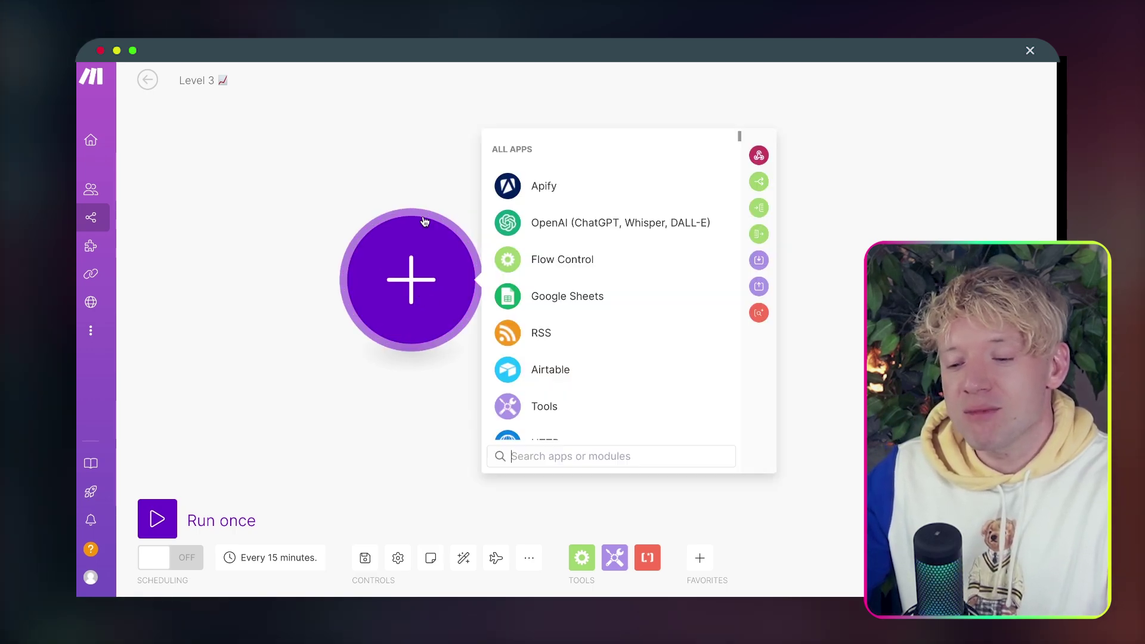
type("0code")
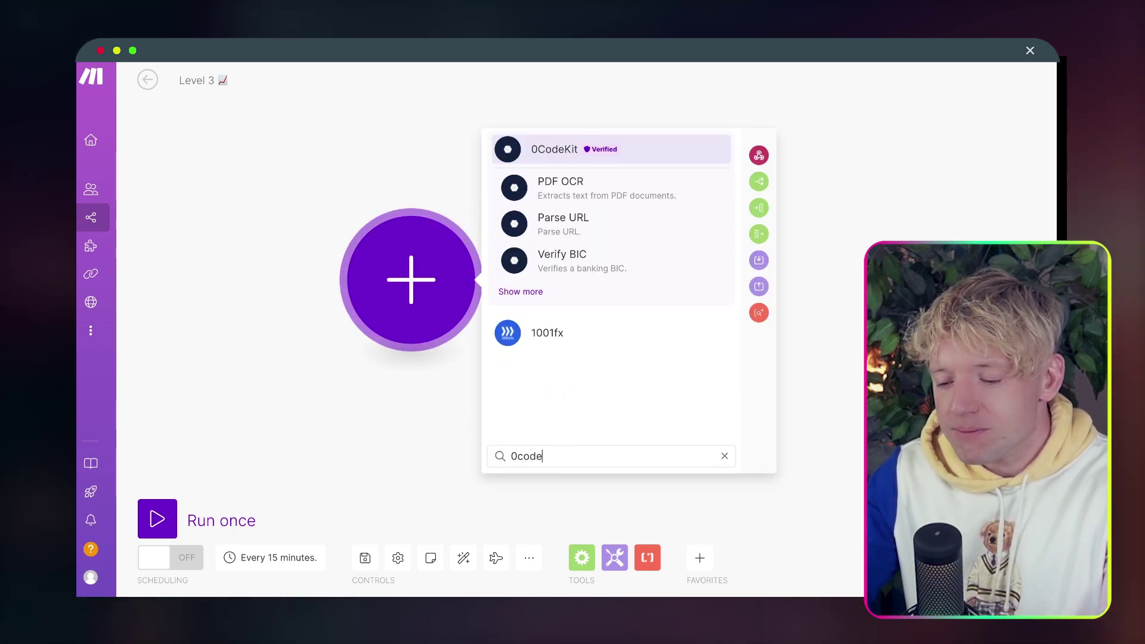
left_click(633, 154)
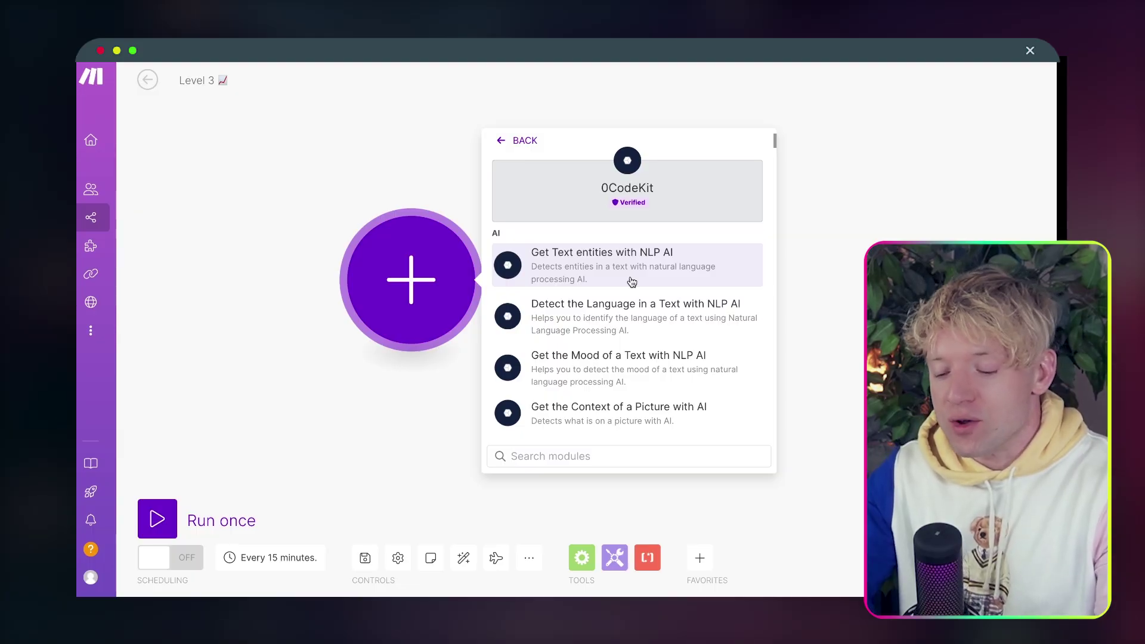
type("cre")
key("BackSpace")
key("BackSpace")
key("BackSpace")
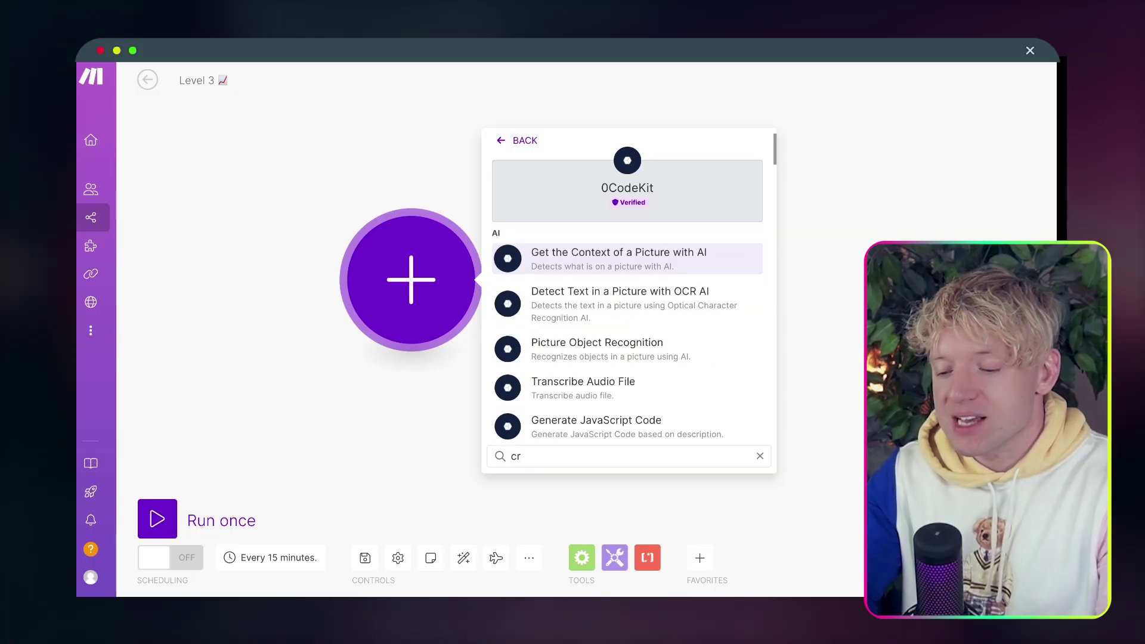
type("python")
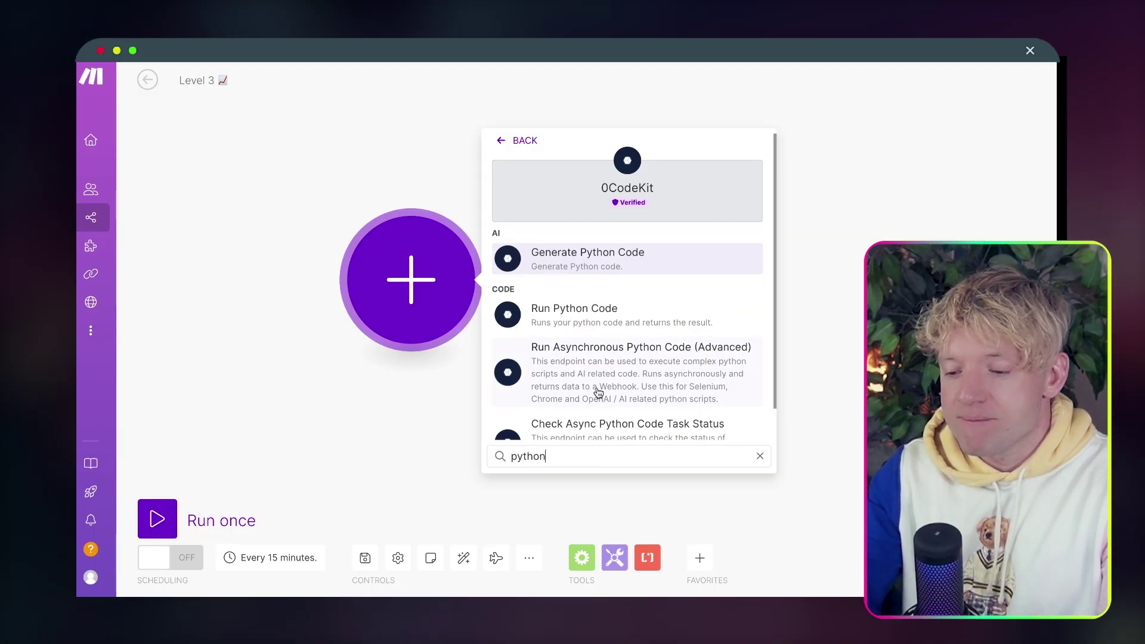
left_click(602, 316)
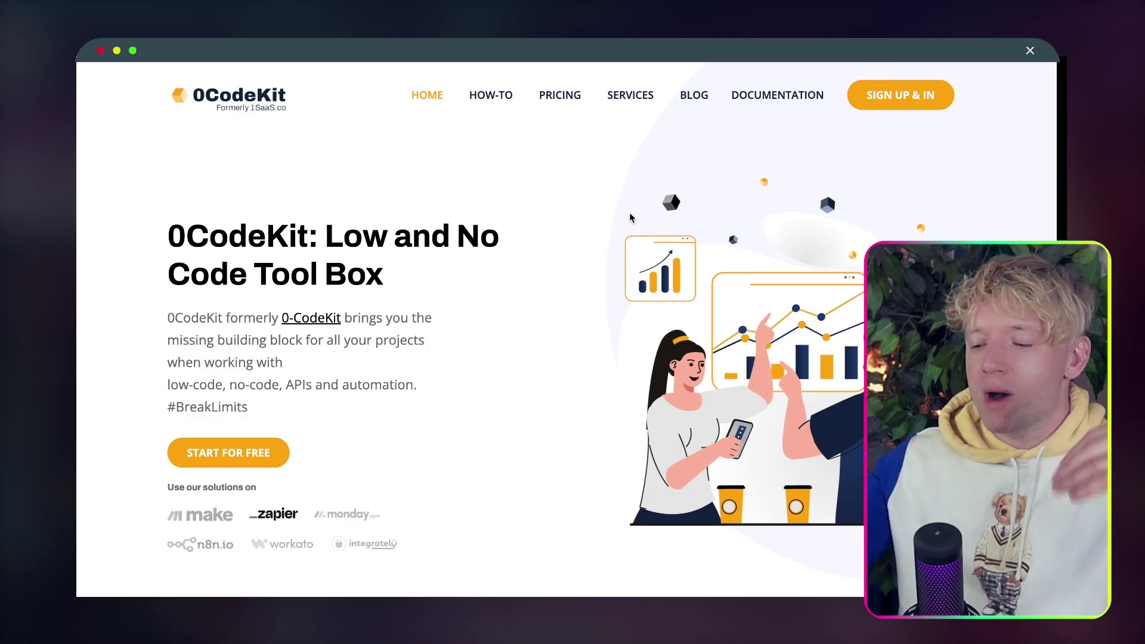
Sign in to 0CodeKit and review the Account page's subscription dates, 5000 credits and API key section.
left_click(922, 106)
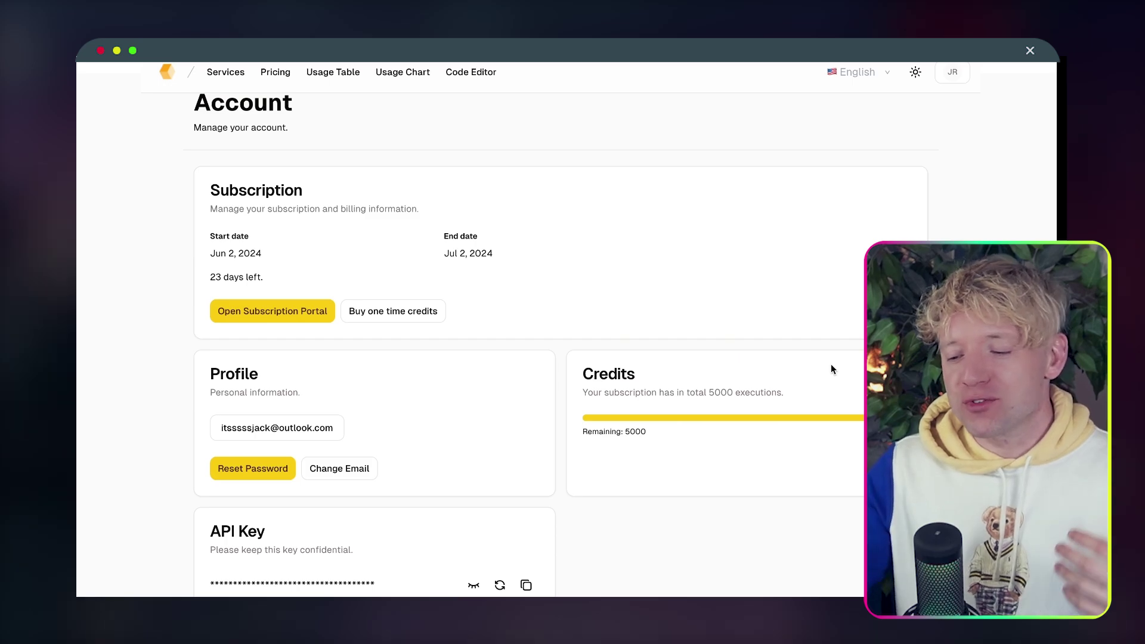
scroll(831, 368, "down", 2)
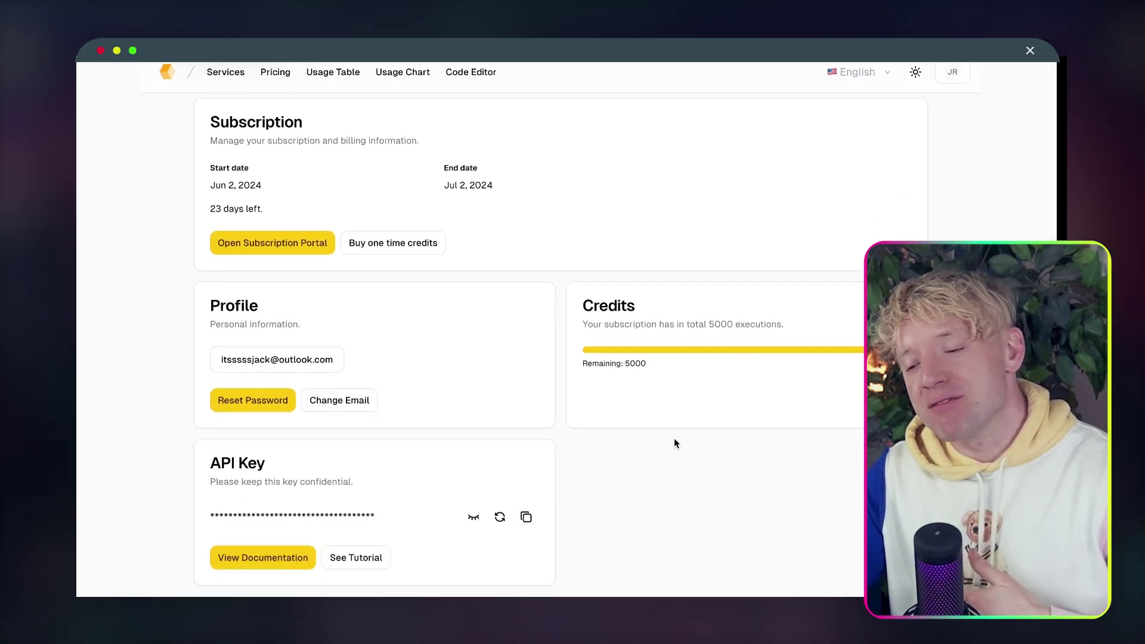
scroll(675, 438, "up", 3)
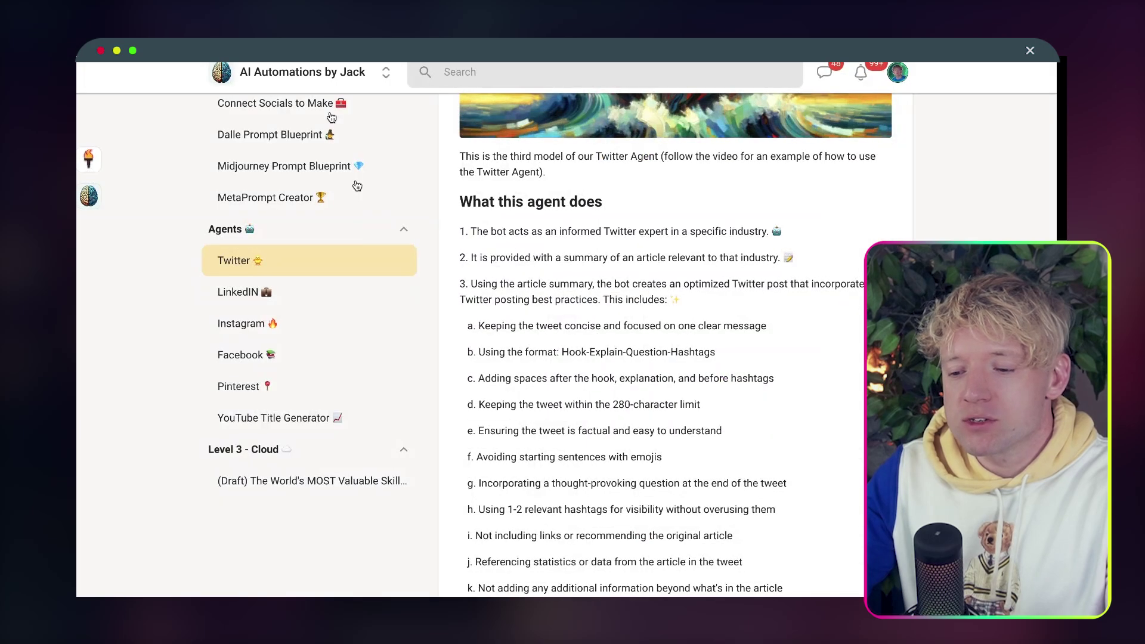
Open YouTube Transcript Code from the Social Media lesson Automates Viral YouTube Ideas and select its script.
scroll(312, 364, "down", 5)
scroll(312, 378, "up", 5)
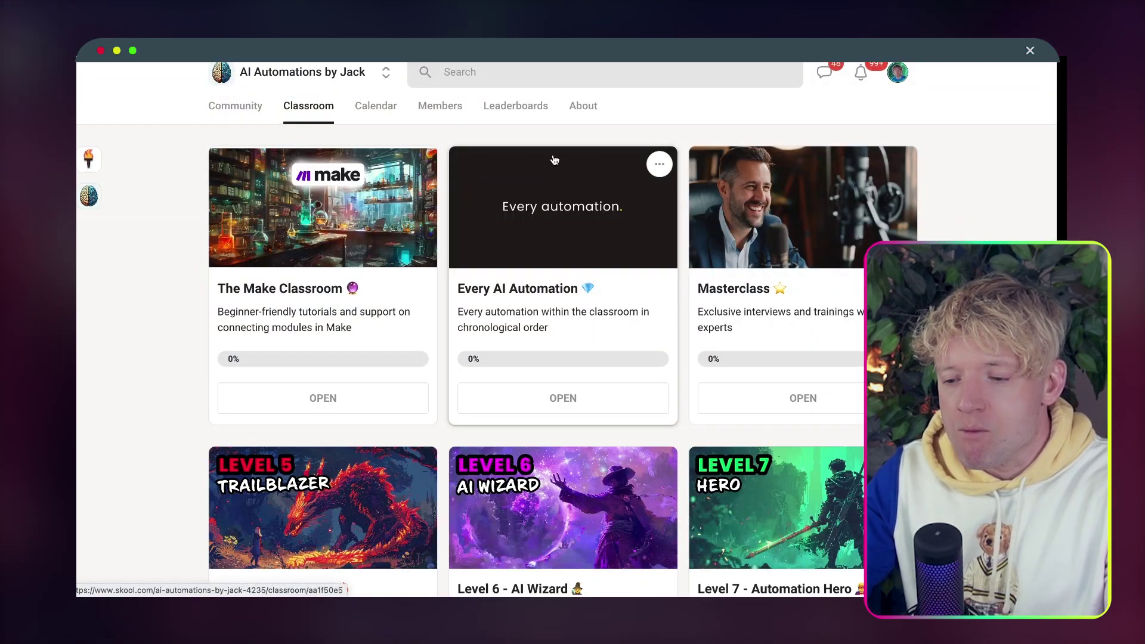
left_click(483, 156)
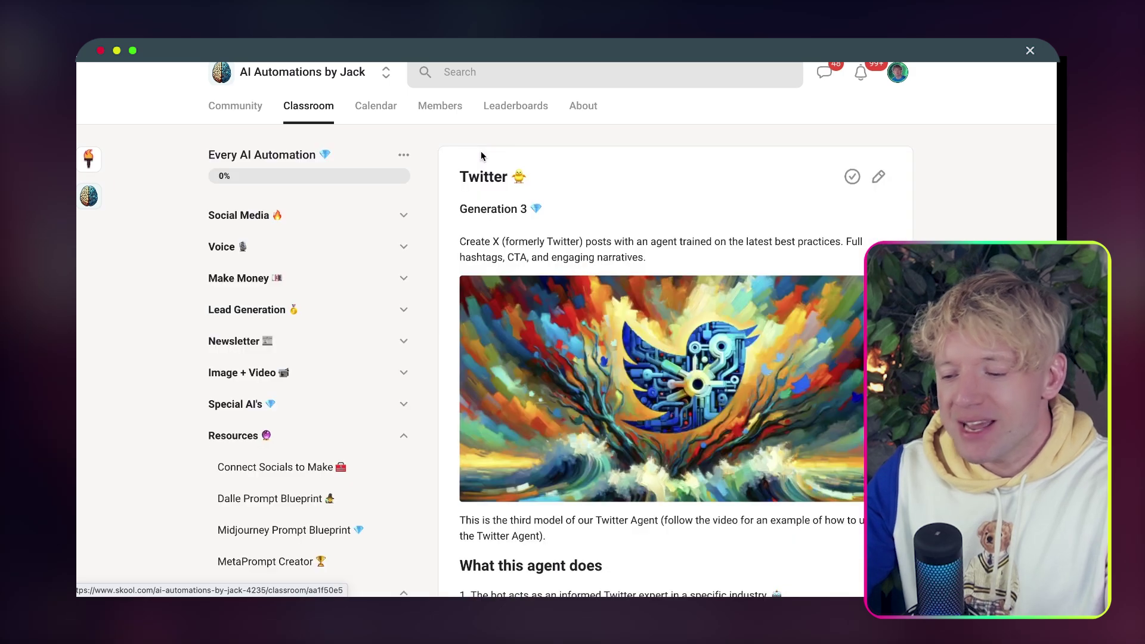
left_click(291, 216)
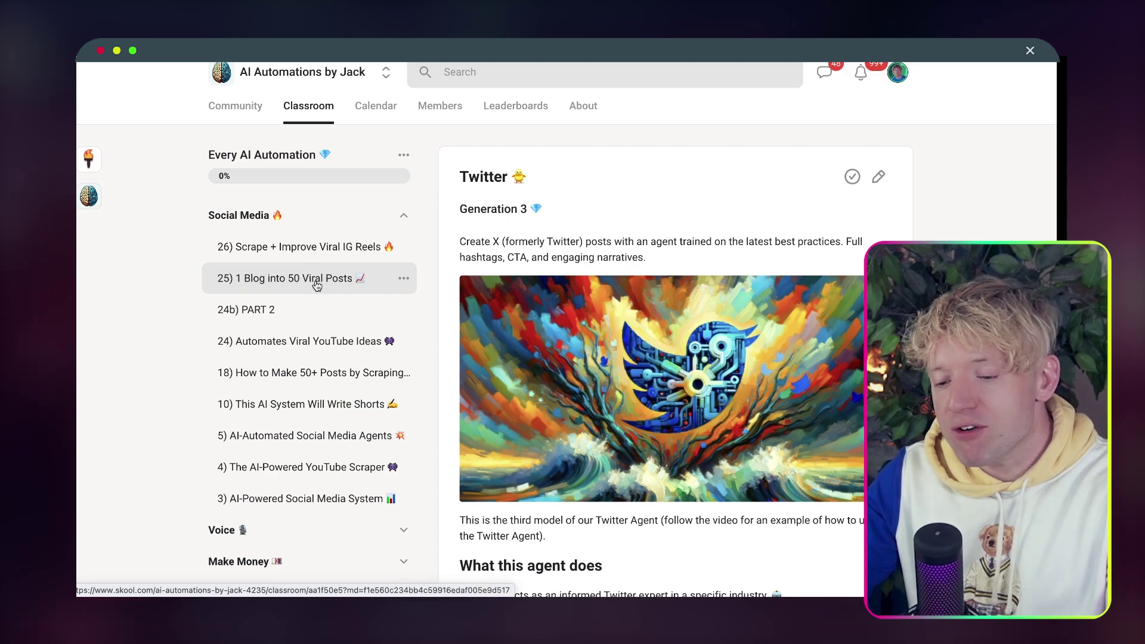
left_click(316, 343)
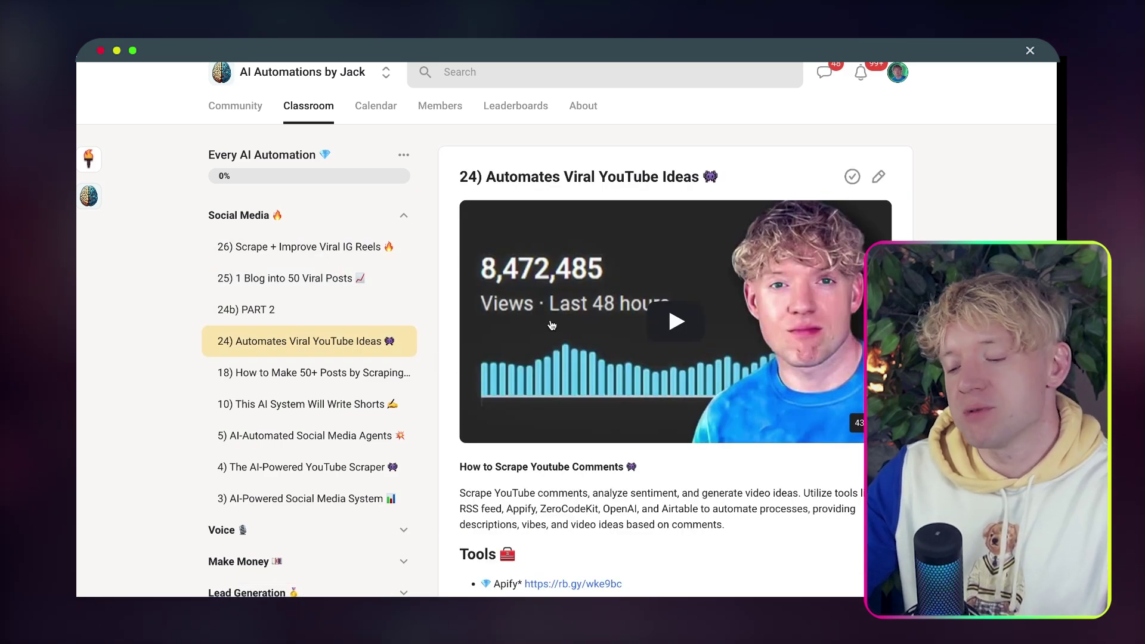
scroll(552, 325, "down", 15)
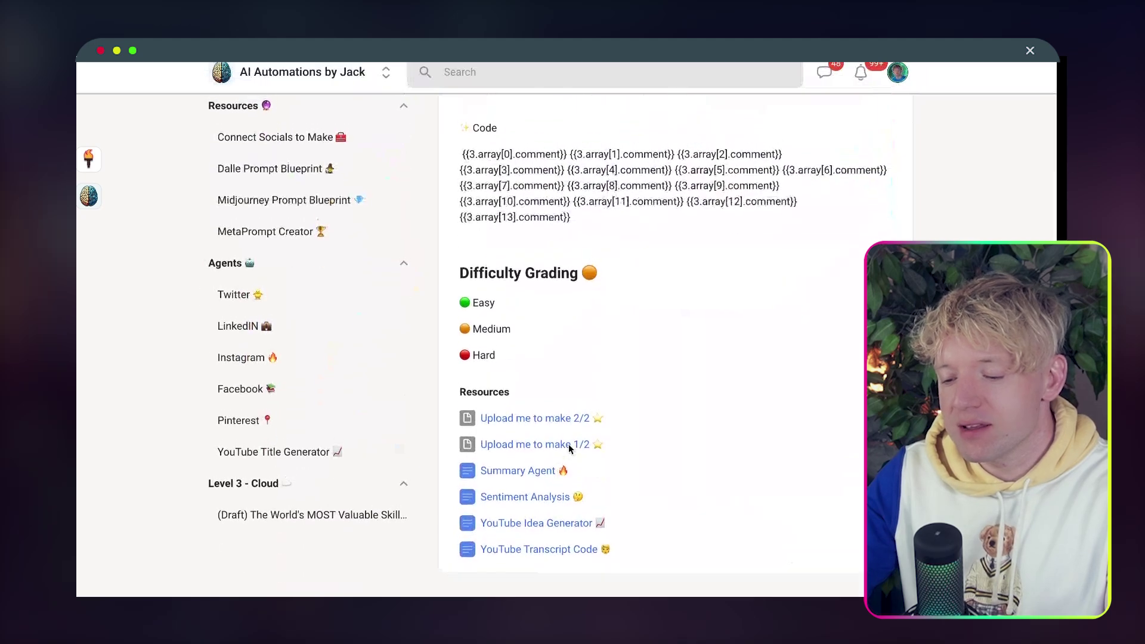
left_click(549, 550)
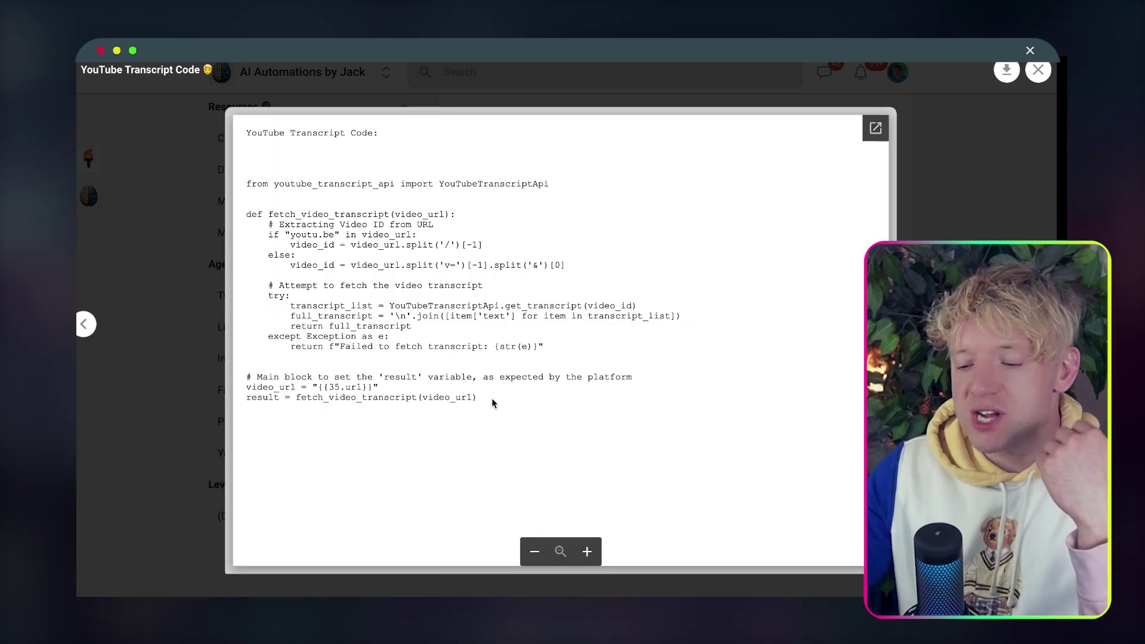
left_click_drag(478, 398, 241, 181)
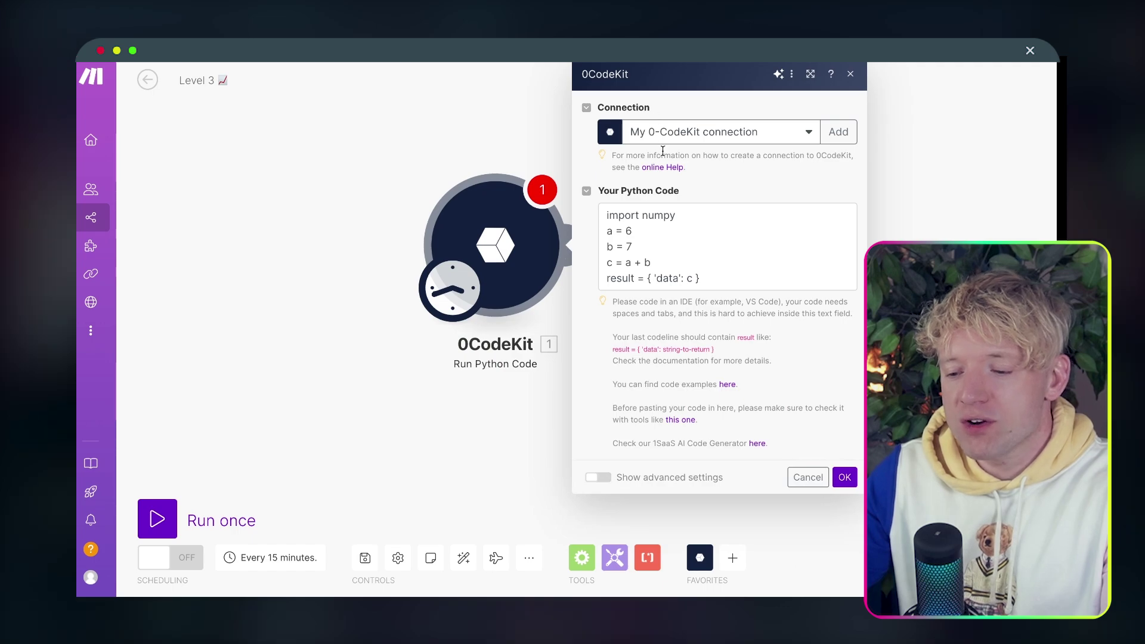
Replace the Run Python Code module's sample code with the YouTube transcript script and save it.
left_click(646, 226)
key("ctrl+a")
key("ctrl+v")
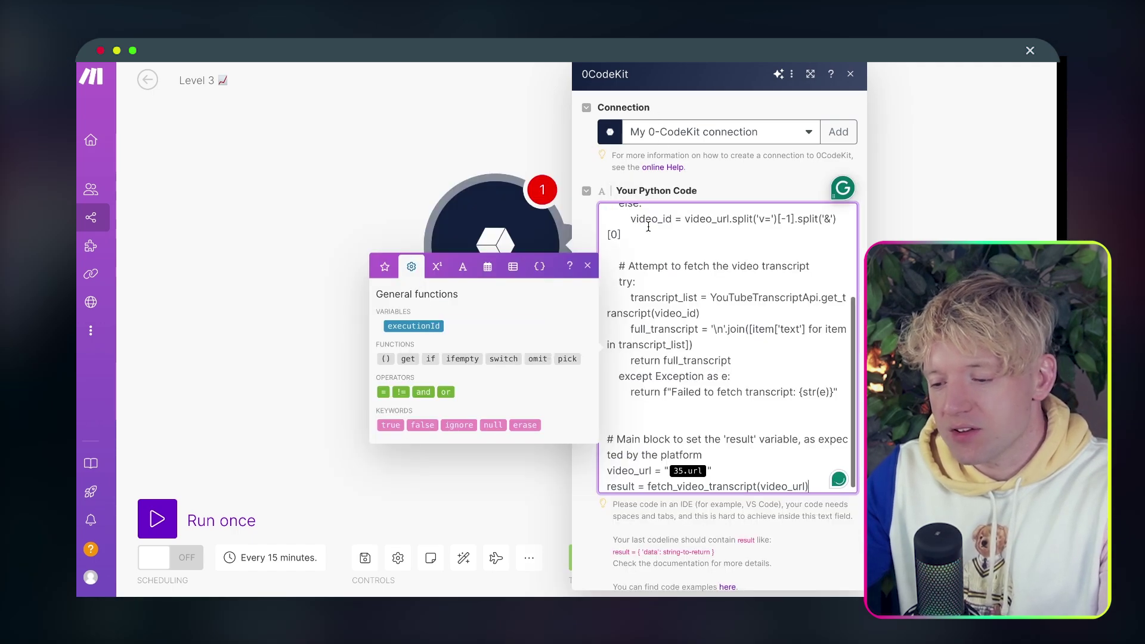
scroll(722, 459, "up", 5)
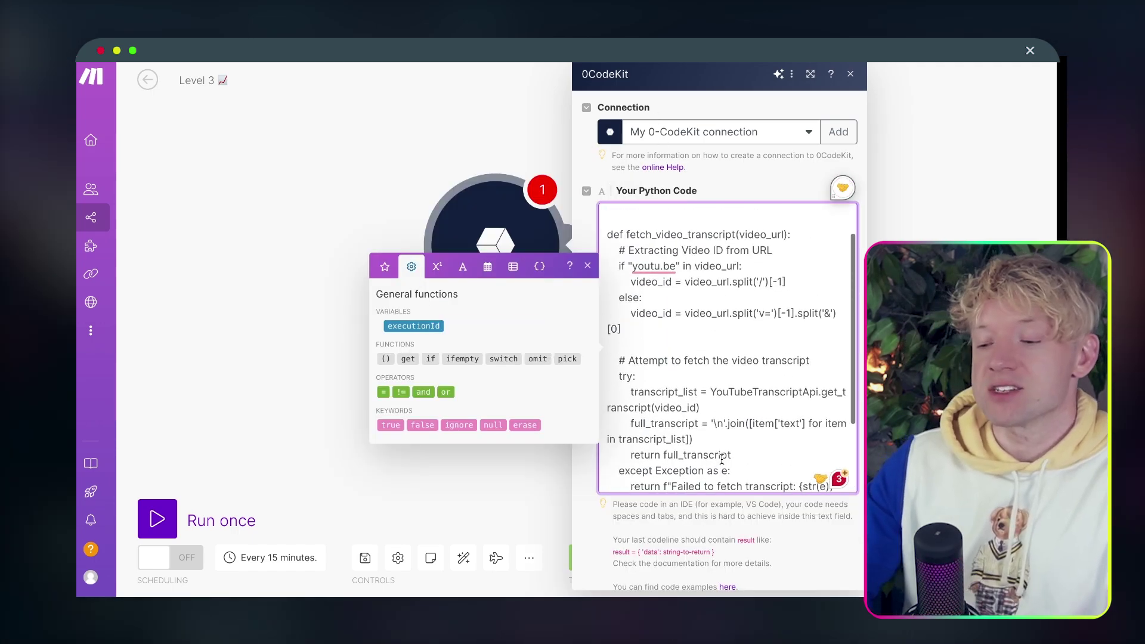
scroll(721, 459, "down", 3)
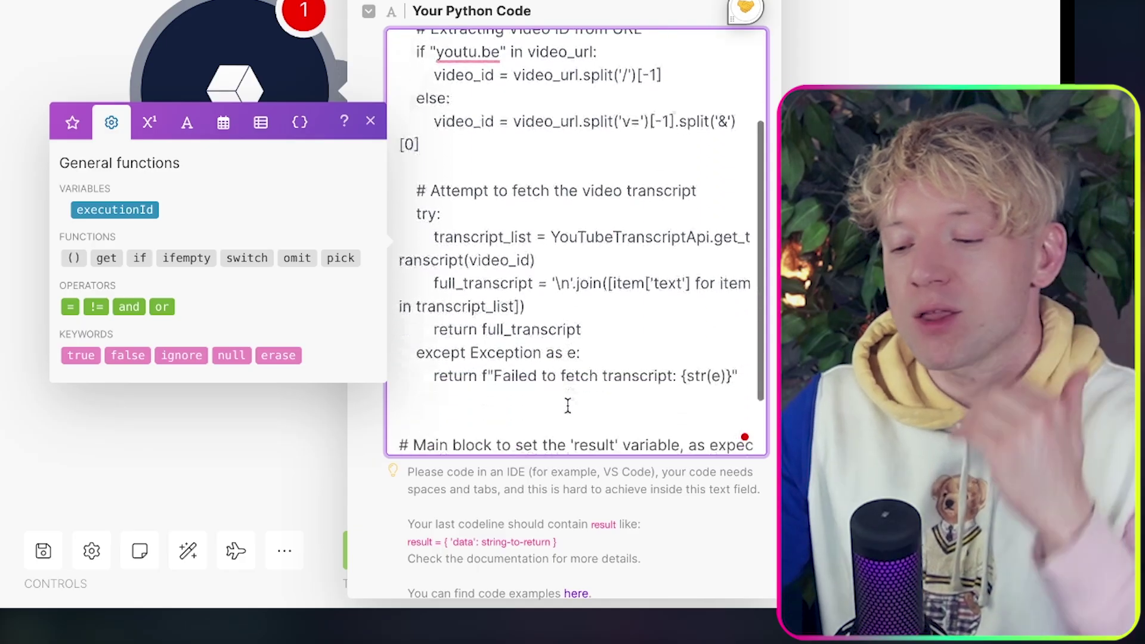
scroll(568, 406, "down", 3)
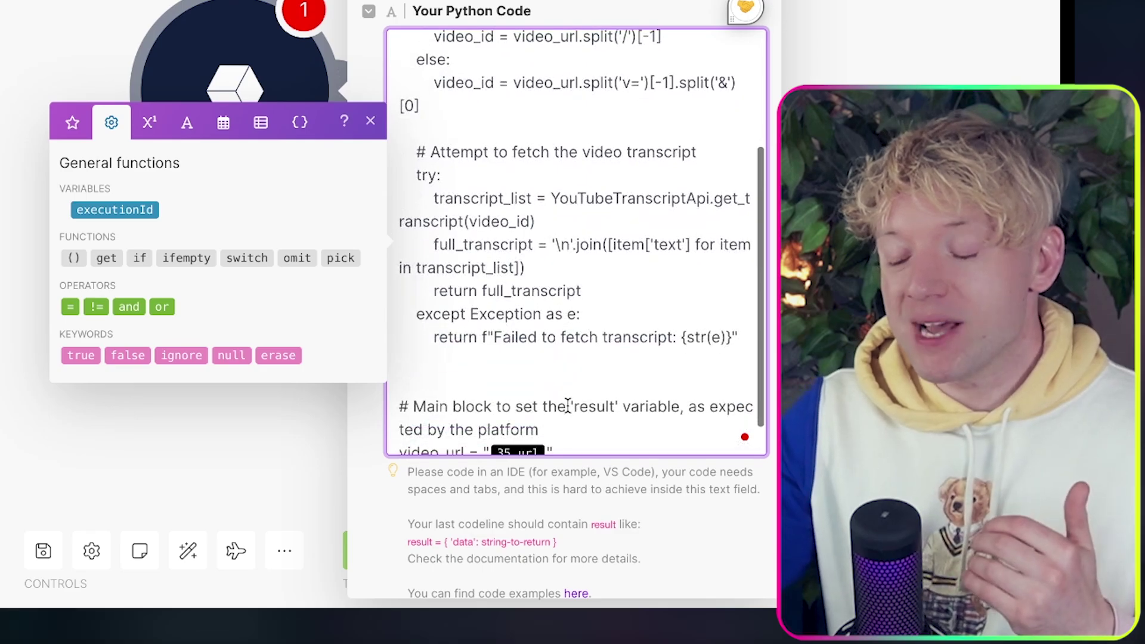
left_click(911, 44)
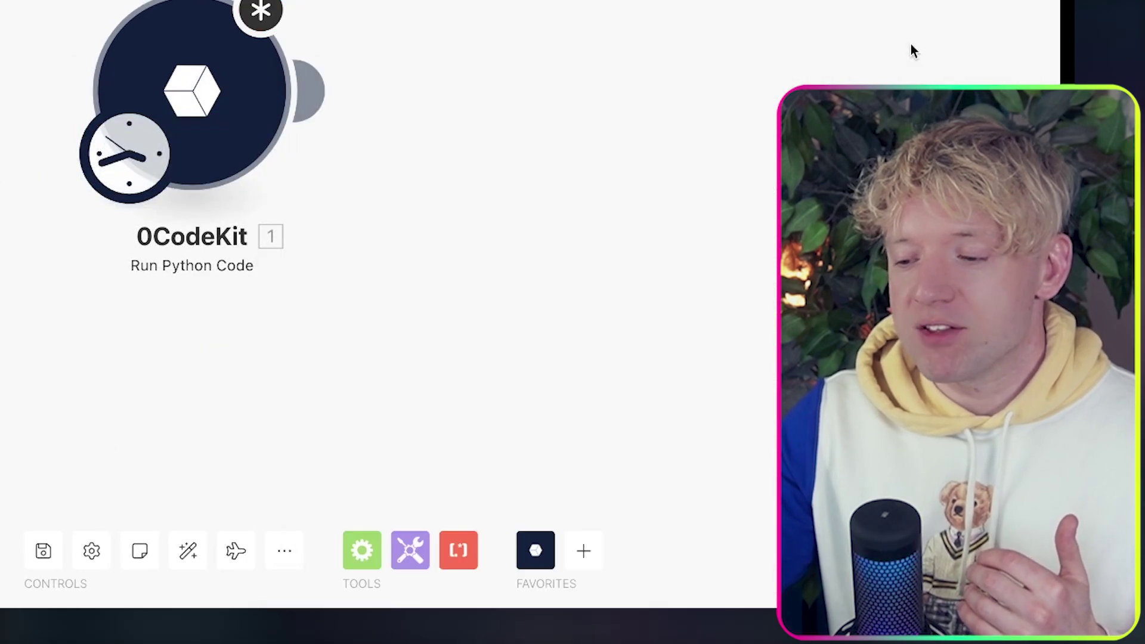
Add a Slack Watch Direct Messages module and make it the scheduled trigger.
left_click_drag(676, 81, 512, 82)
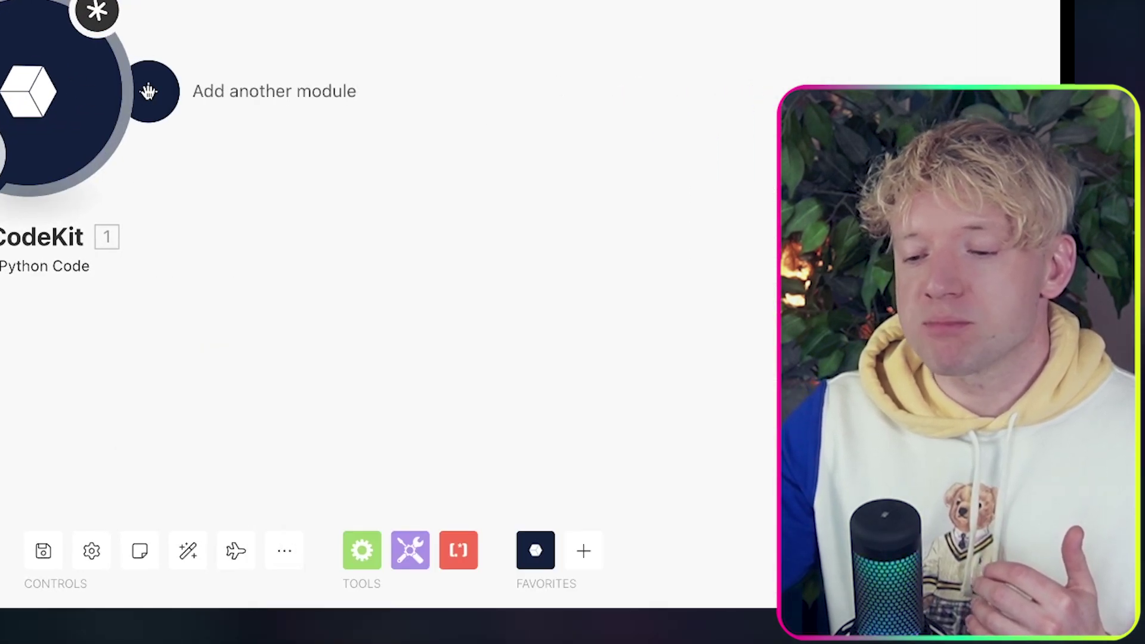
left_click(576, 549)
type("lack")
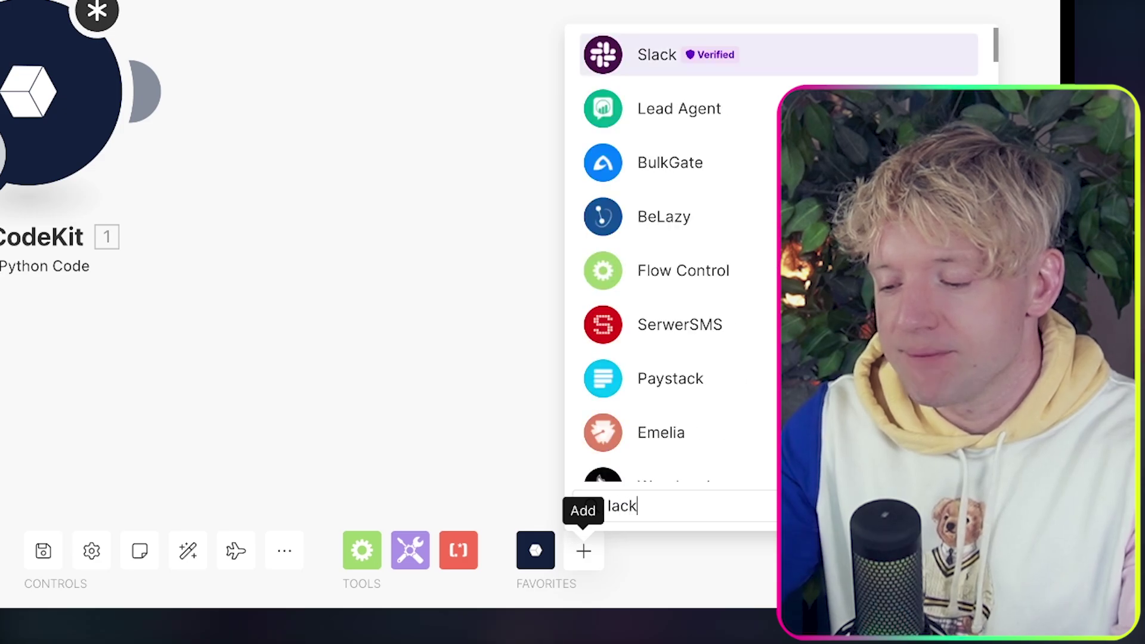
left_click(841, 62)
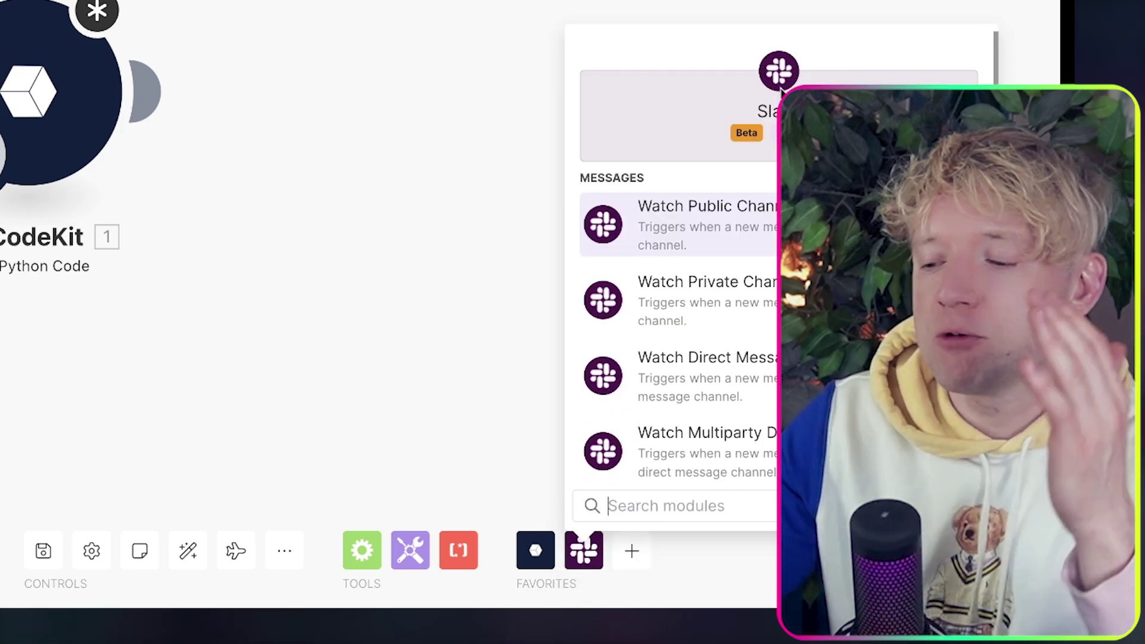
type("watch")
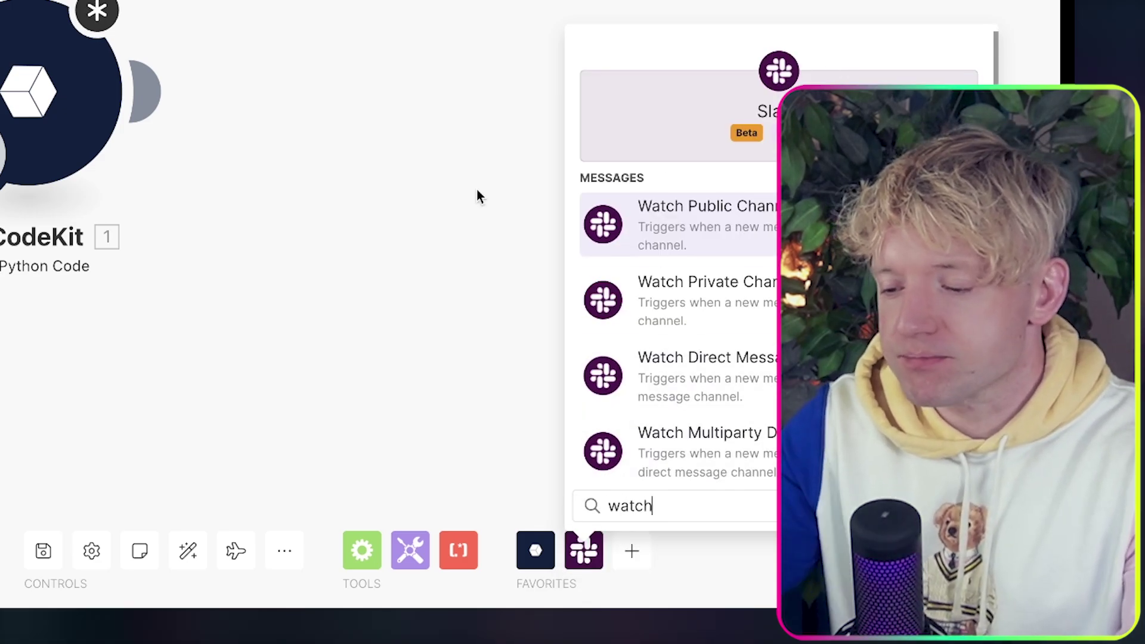
left_click_drag(478, 188, 297, 302)
left_click_drag(382, 364, 676, 367)
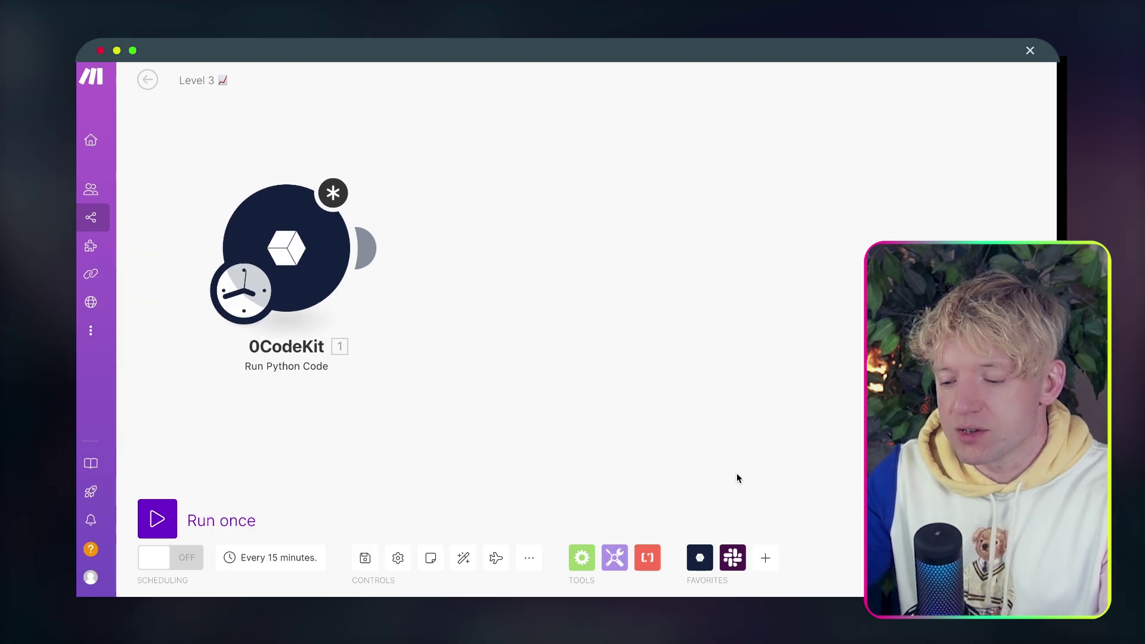
left_click(732, 558)
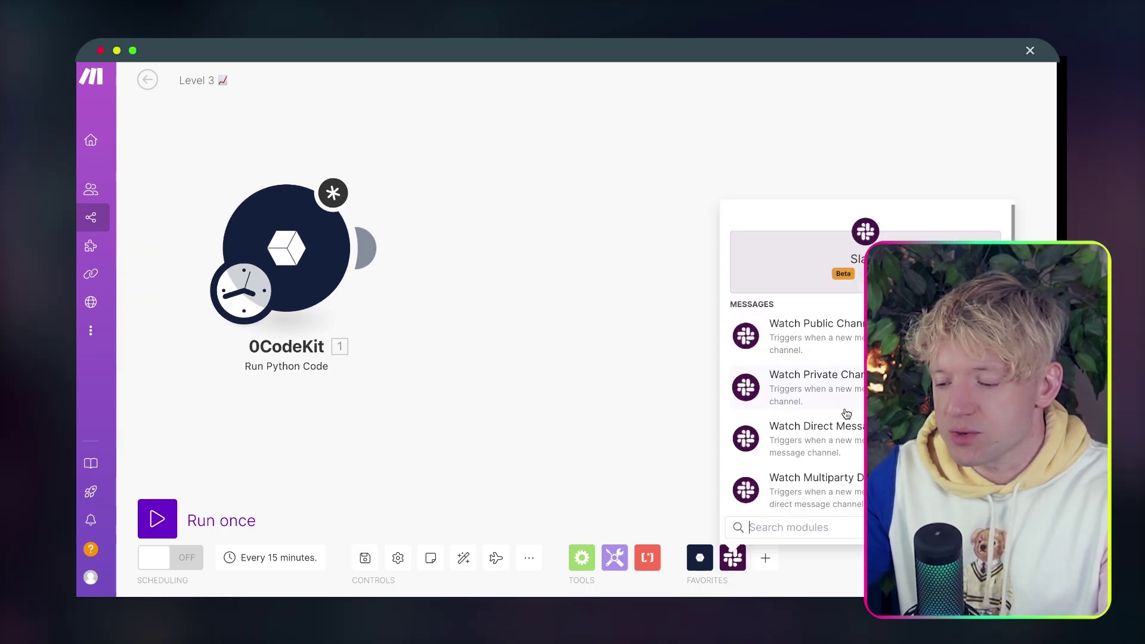
left_click(835, 428)
left_click_drag(108, 316, 107, 250)
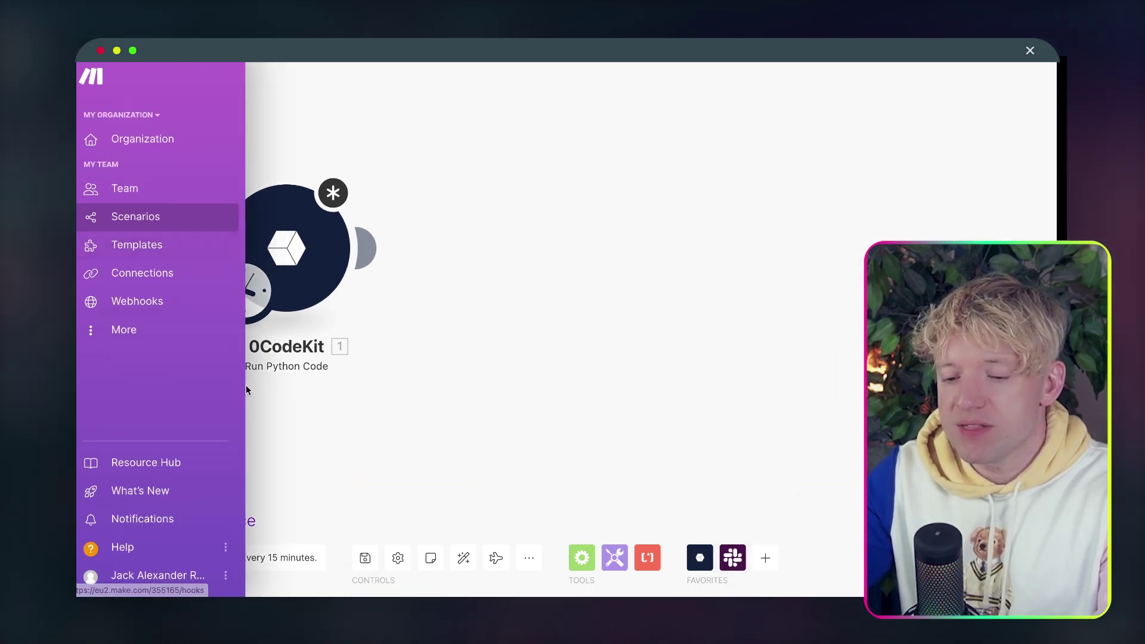
left_click_drag(394, 428, 701, 431)
left_click_drag(552, 295, 337, 241)
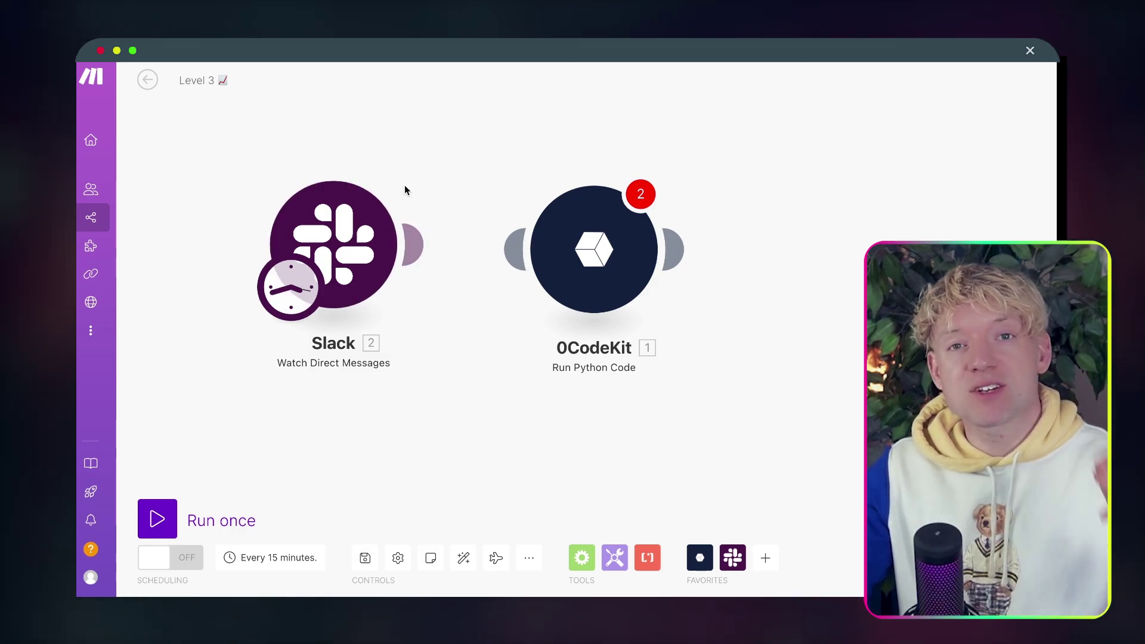
Review the 0CodeKit module's transcript code and move the schedule clock back onto 0CodeKit.
left_click(603, 244)
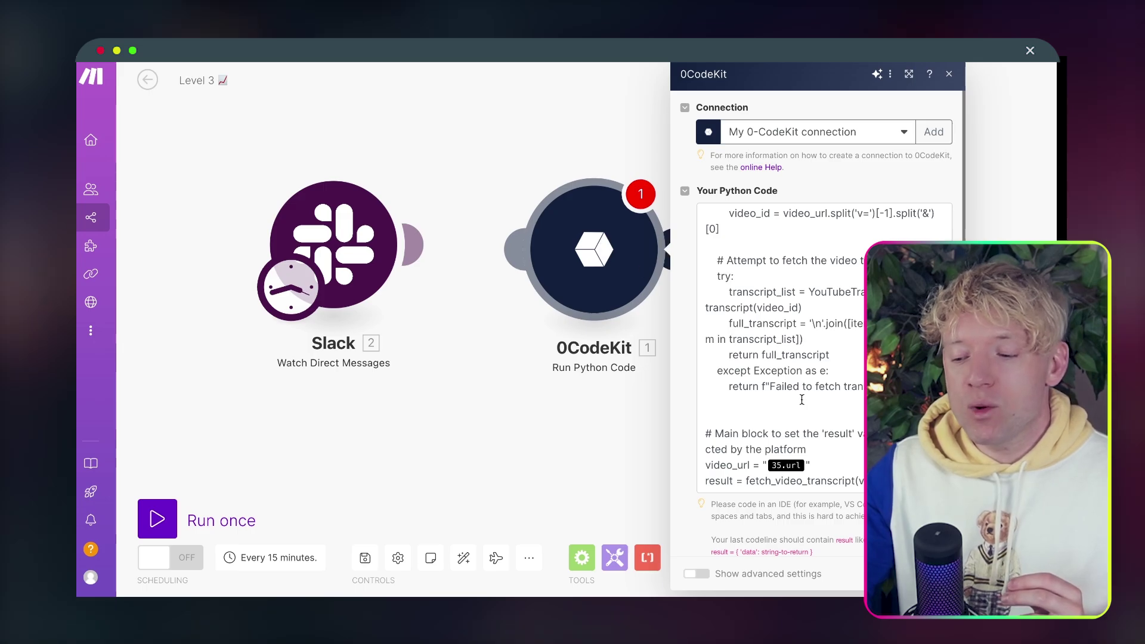
left_click(805, 465)
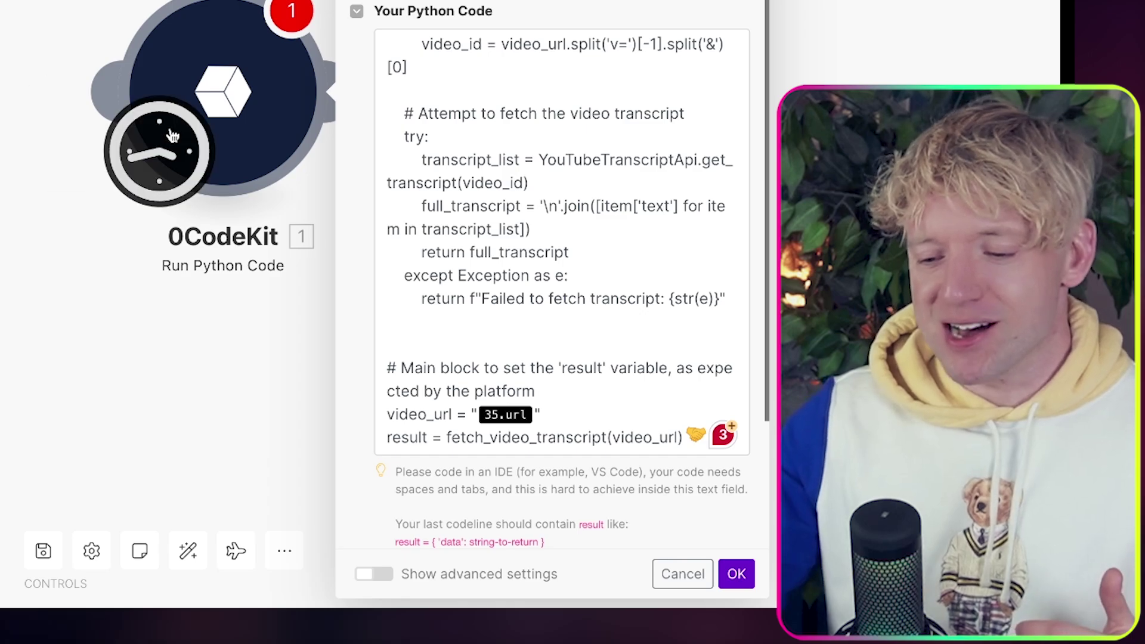
left_click_drag(218, 87, 79, 35)
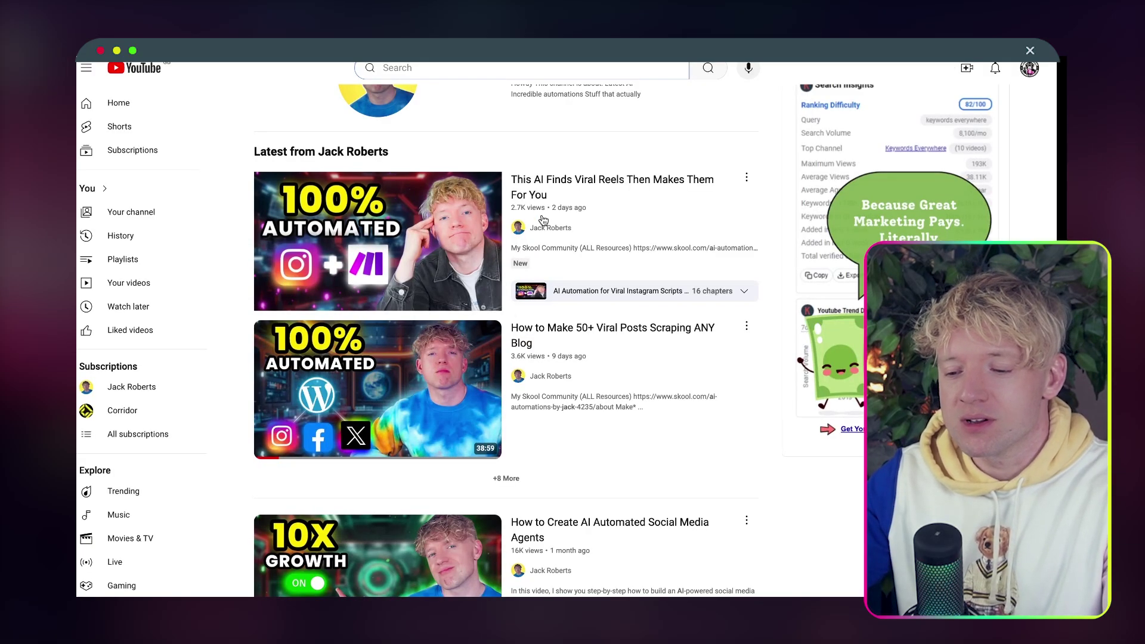
Open the 'How to Make 50+ Viral Posts Scraping ANY Blog' video, then pause and mute it.
mouse_move(611, 247)
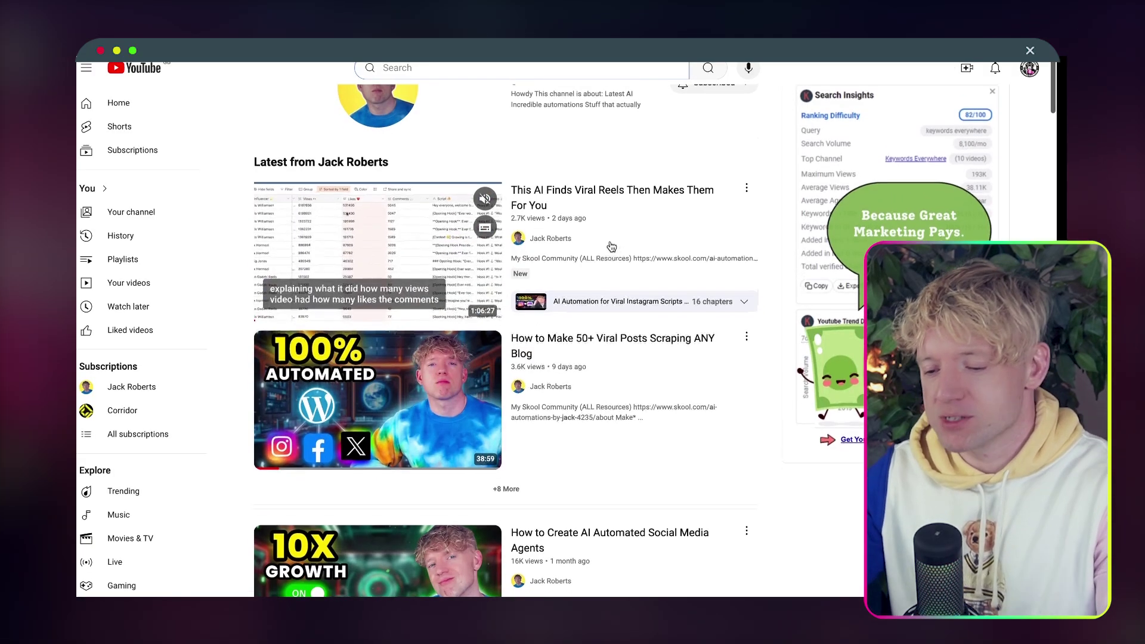
scroll(652, 408, "down", 4)
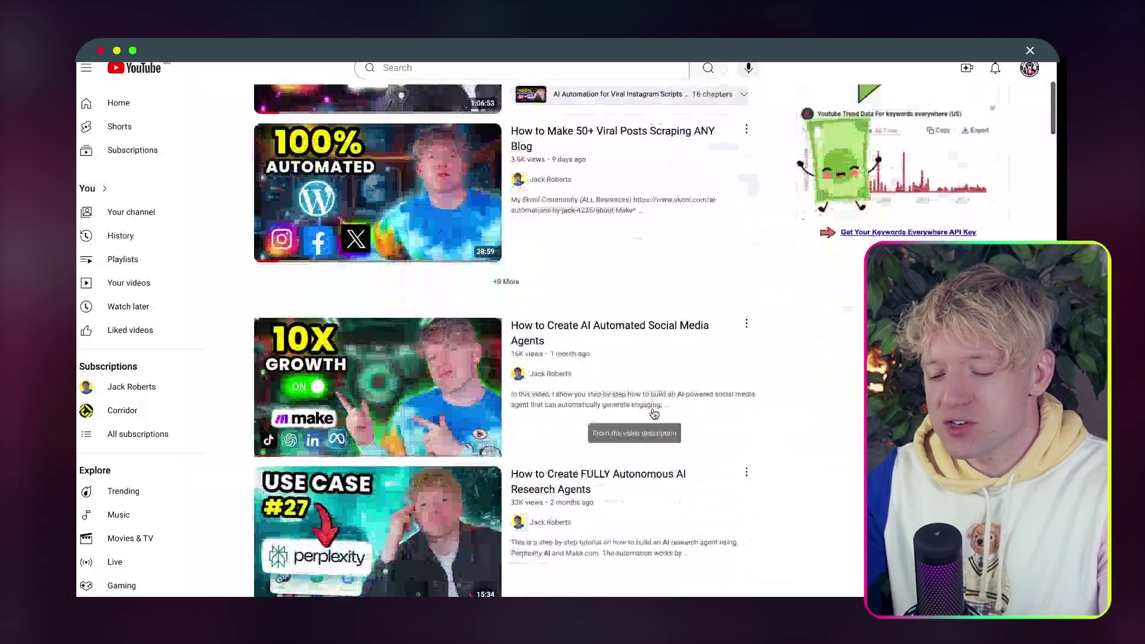
scroll(655, 414, "down", 1)
mouse_move(591, 429)
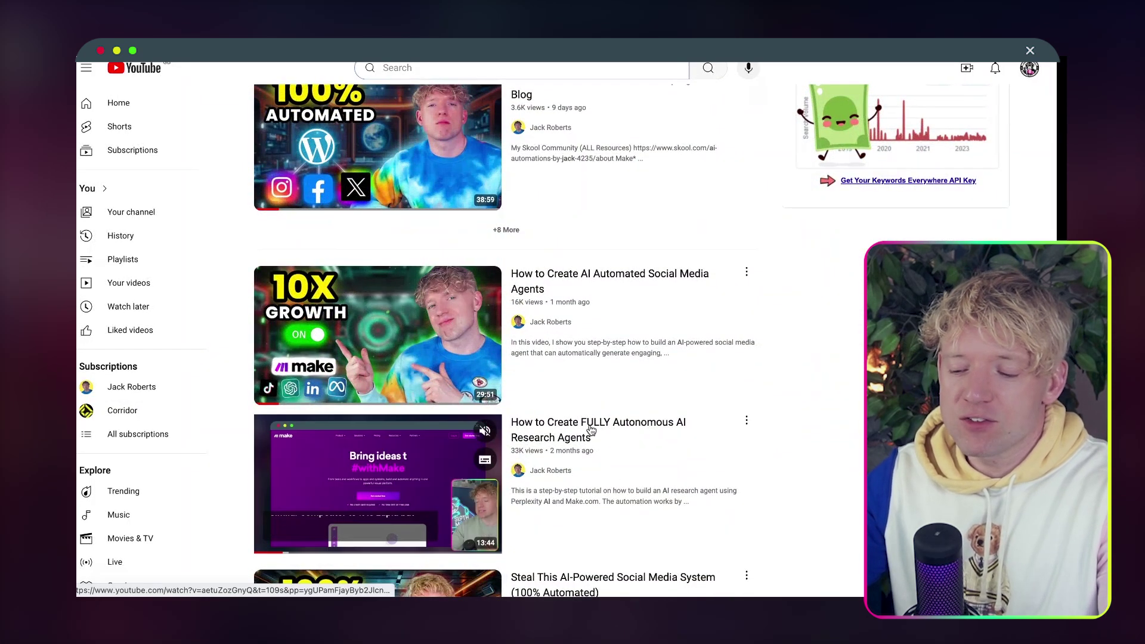
left_click(415, 142)
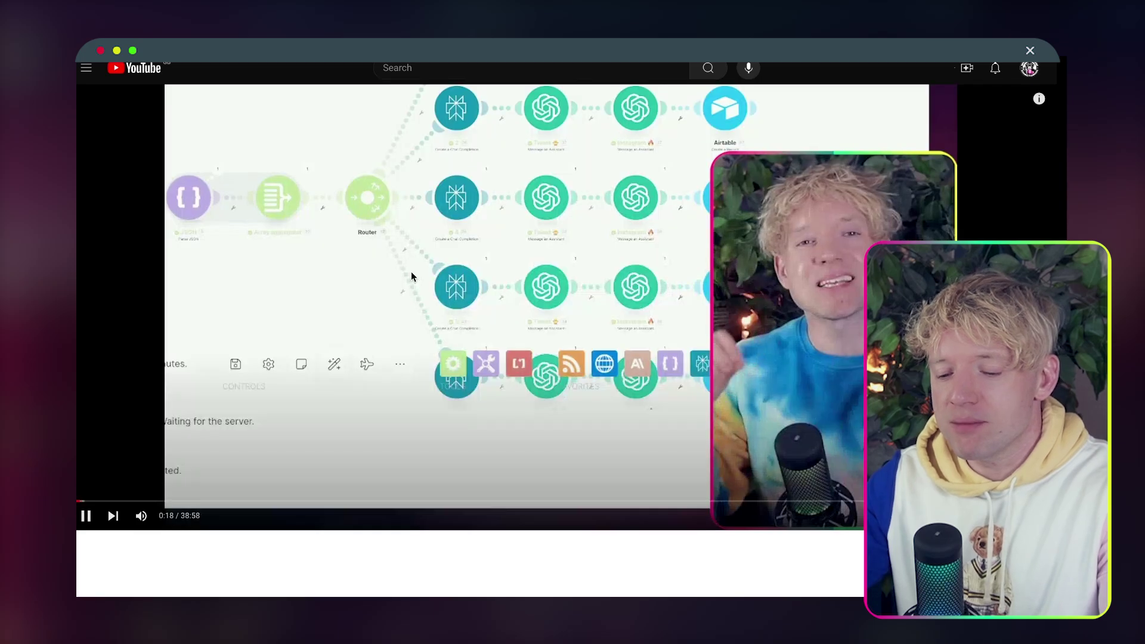
left_click(411, 276)
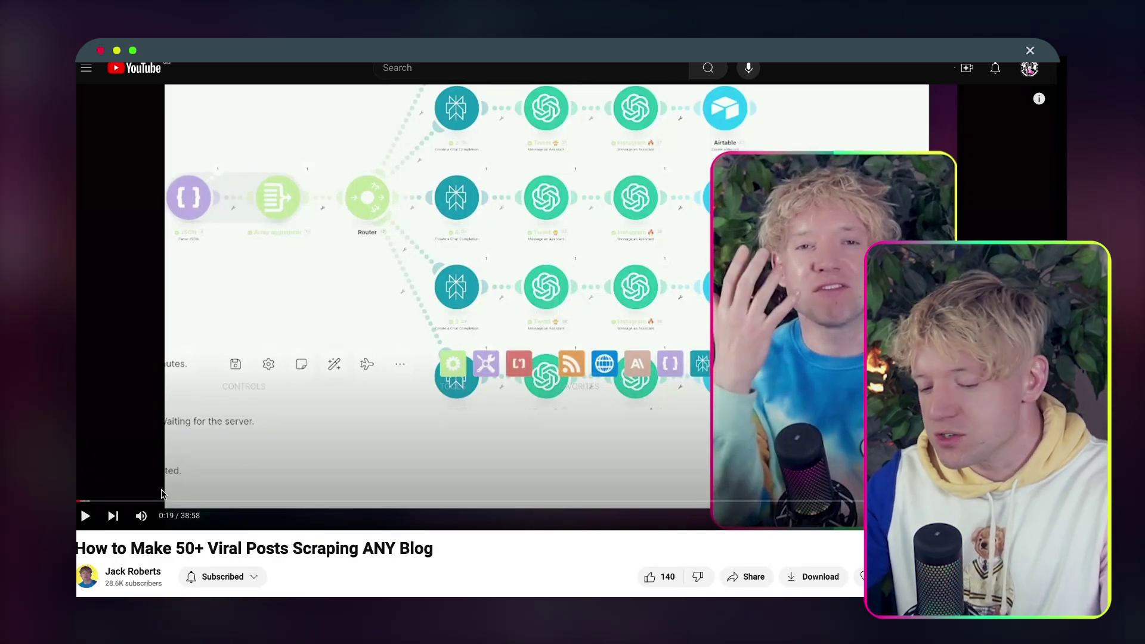
left_click(142, 516)
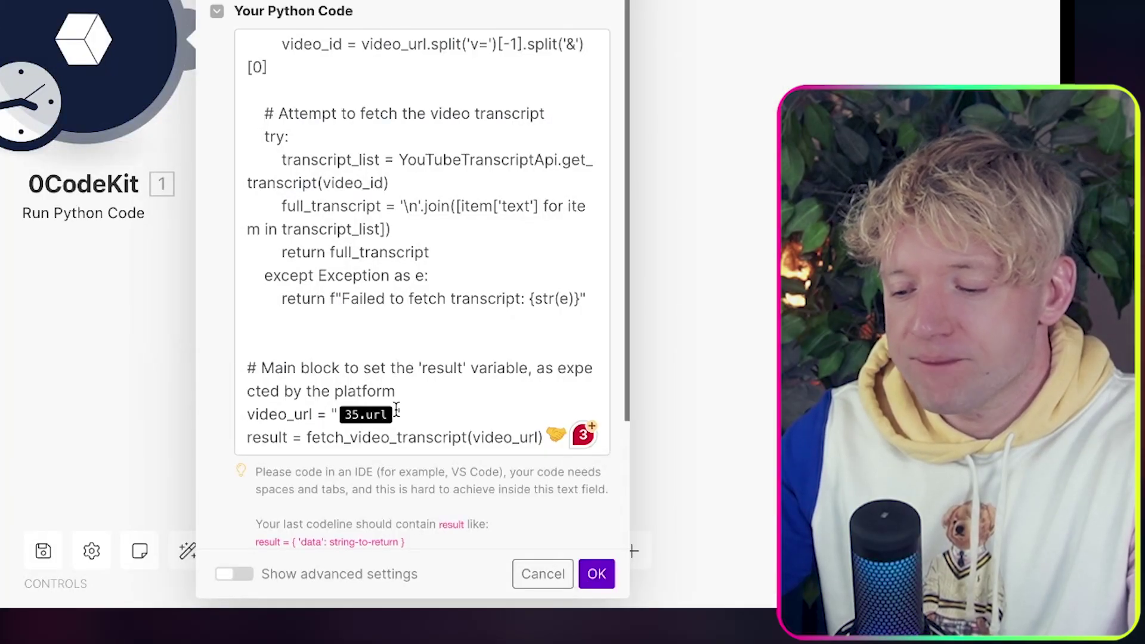
Replace the 35.url value of video_url with the pasted YouTube link and save the module.
left_click(397, 412)
type("https://www.youtube.com/watch?v=jB42Vqm_aSI&t=18s&ab_channel=JackRoberts")
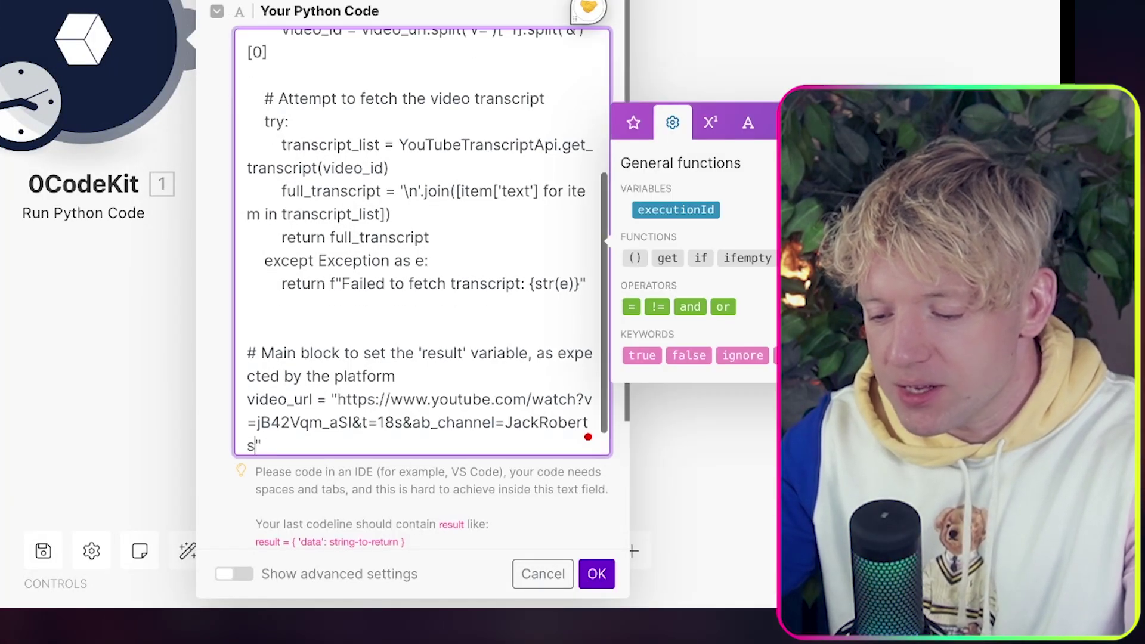
scroll(410, 425, "down", 1)
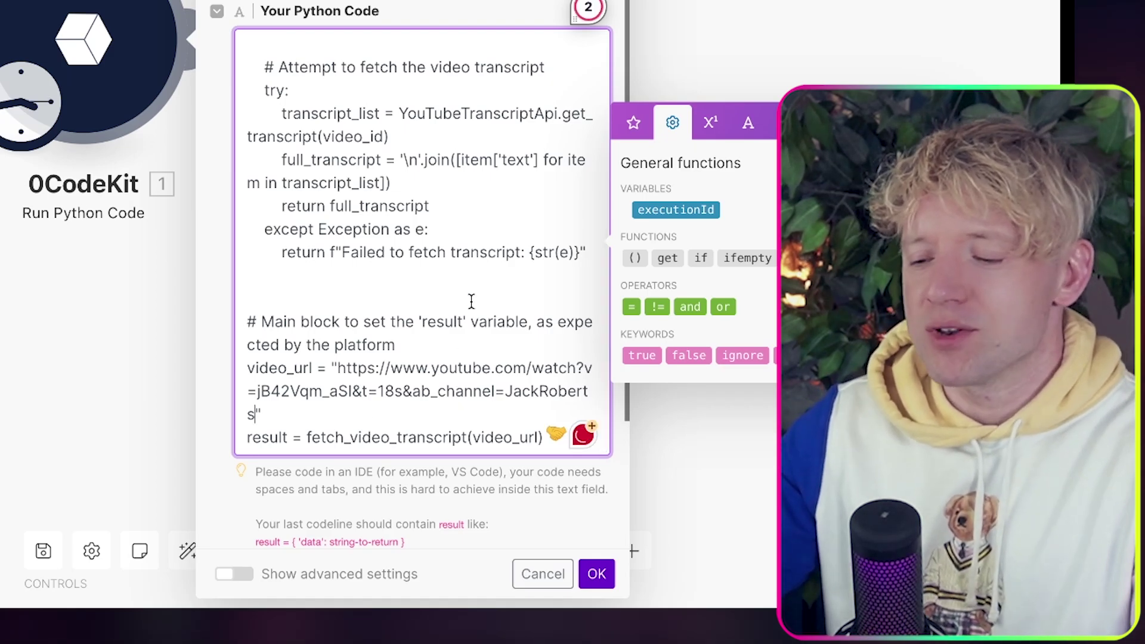
scroll(468, 301, "up", 4)
scroll(468, 301, "down", 4)
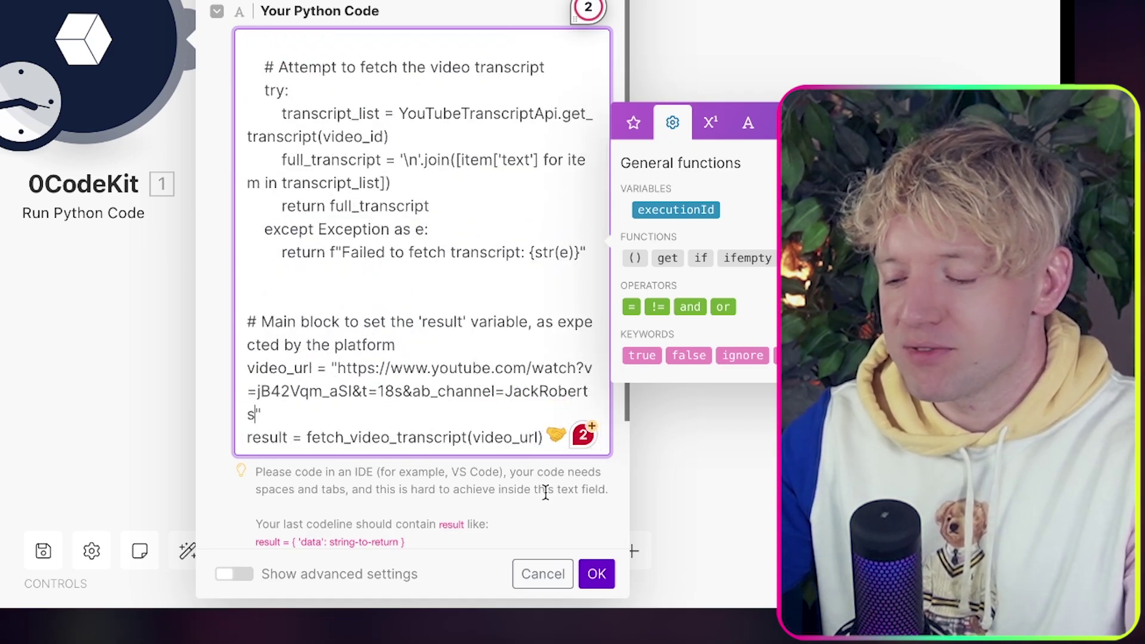
left_click(597, 574)
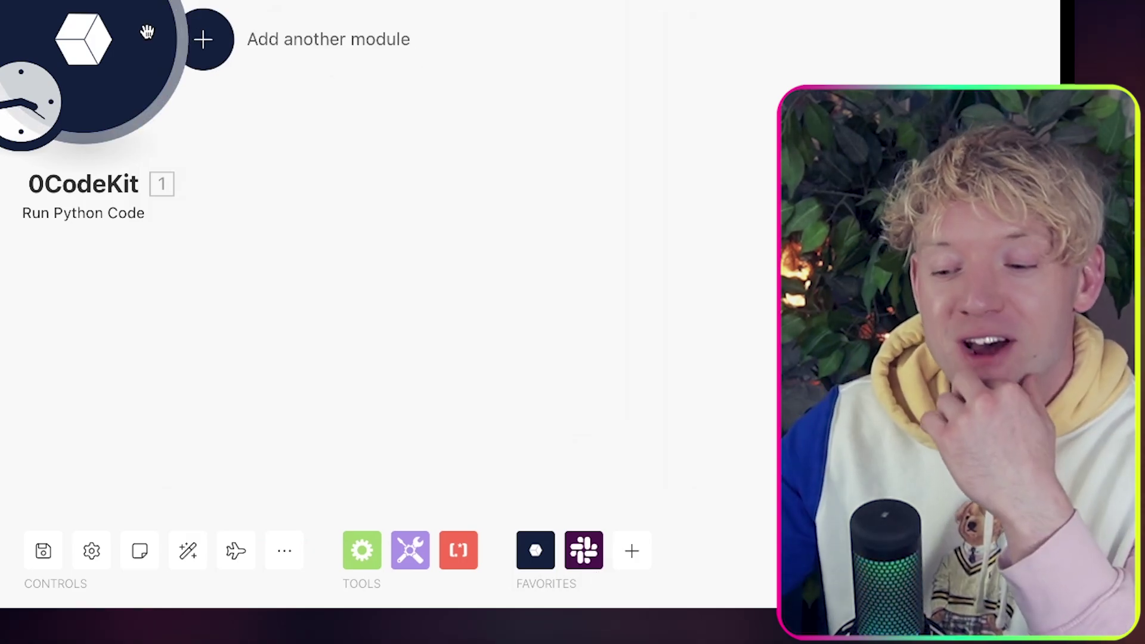
Run only the 0CodeKit module and expand its Result to read the transcript's opening lines.
right_click(110, 43)
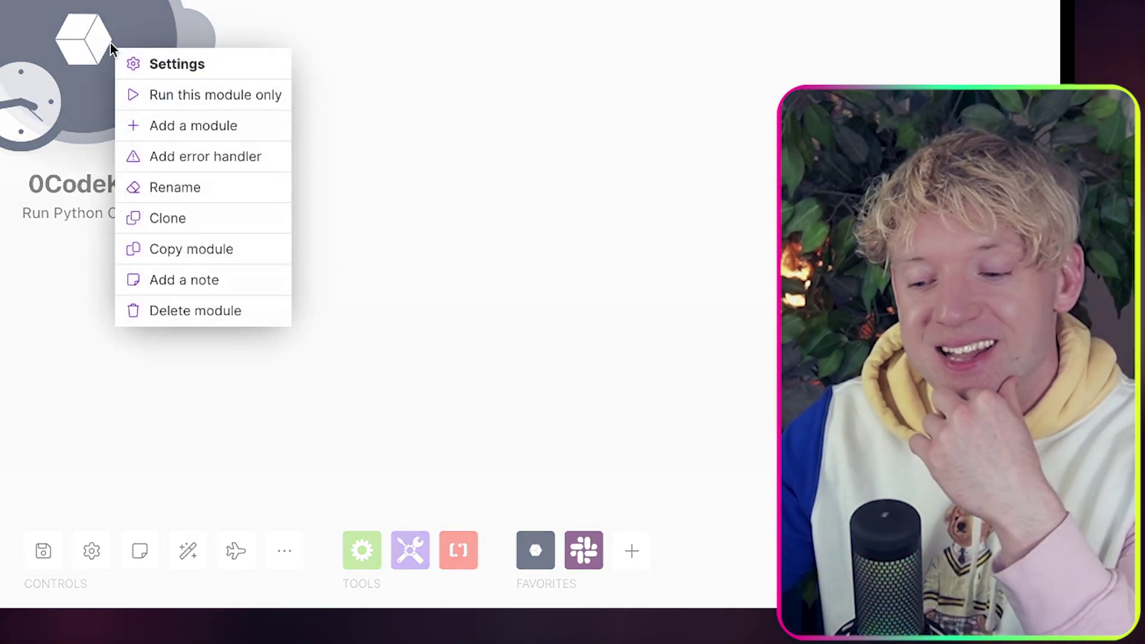
left_click(161, 94)
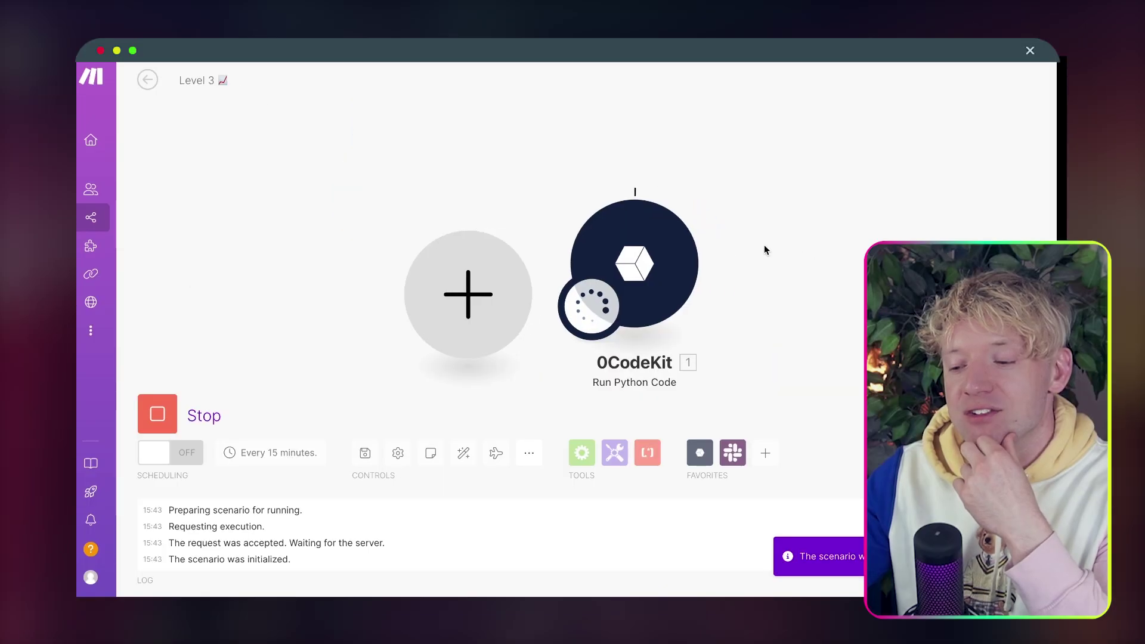
left_click_drag(765, 250, 518, 243)
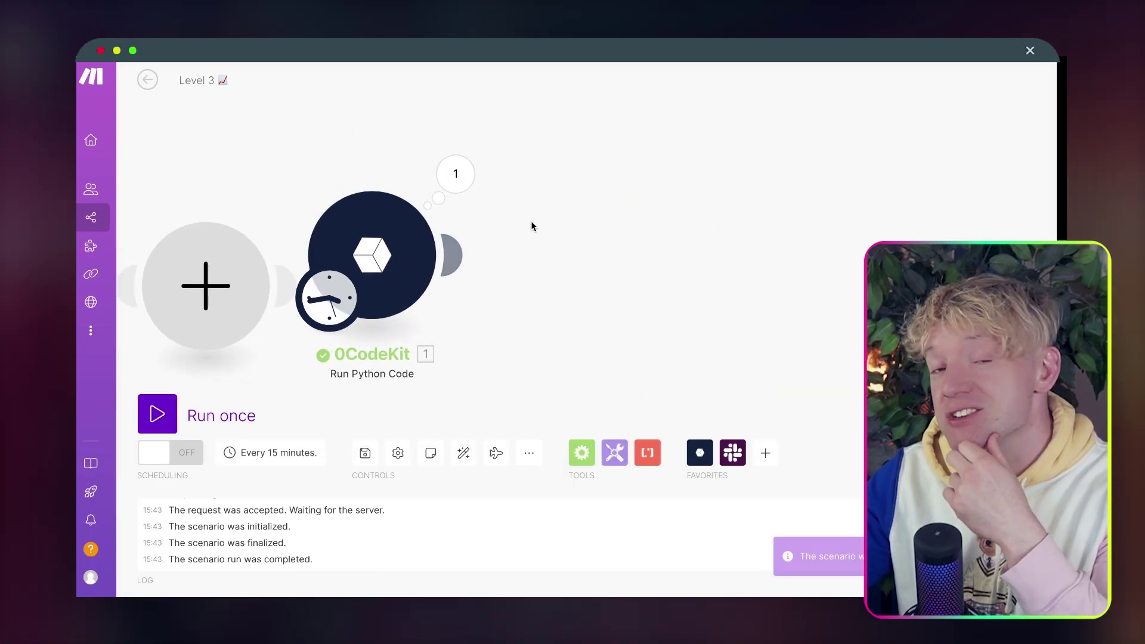
left_click(470, 193)
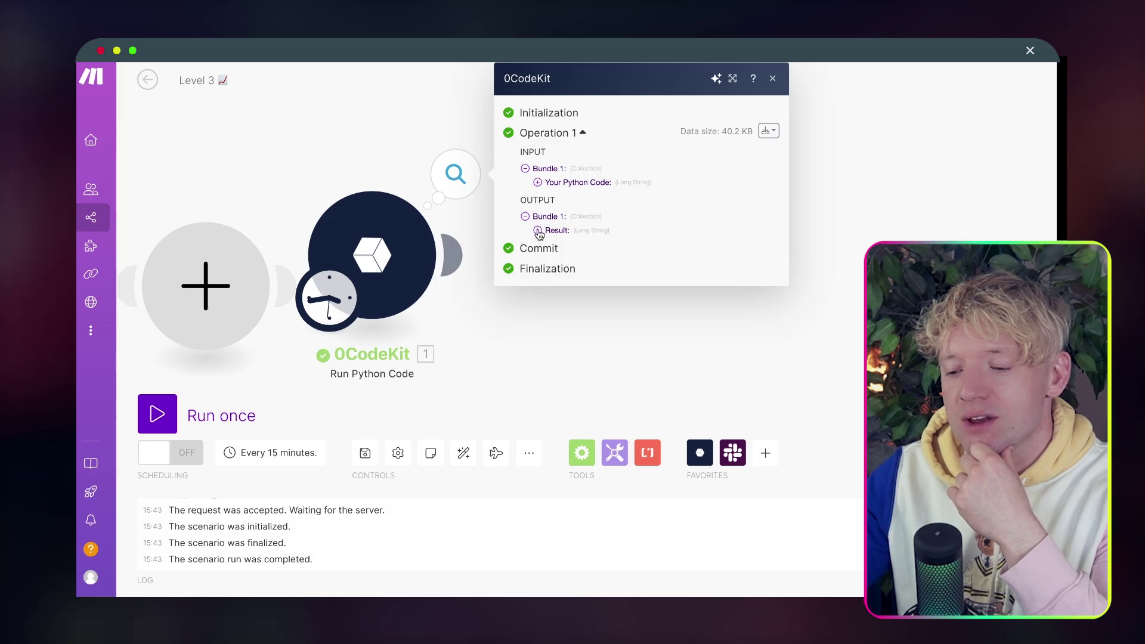
left_click(538, 231)
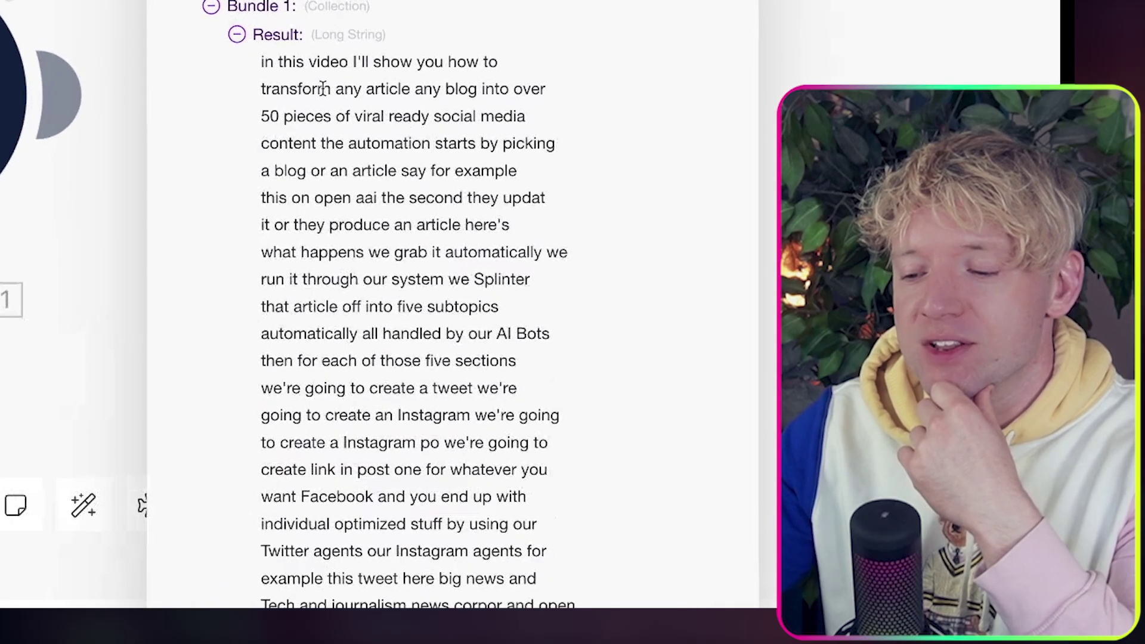
left_click_drag(549, 241, 560, 249)
left_click_drag(314, 94, 397, 140)
left_click(397, 141)
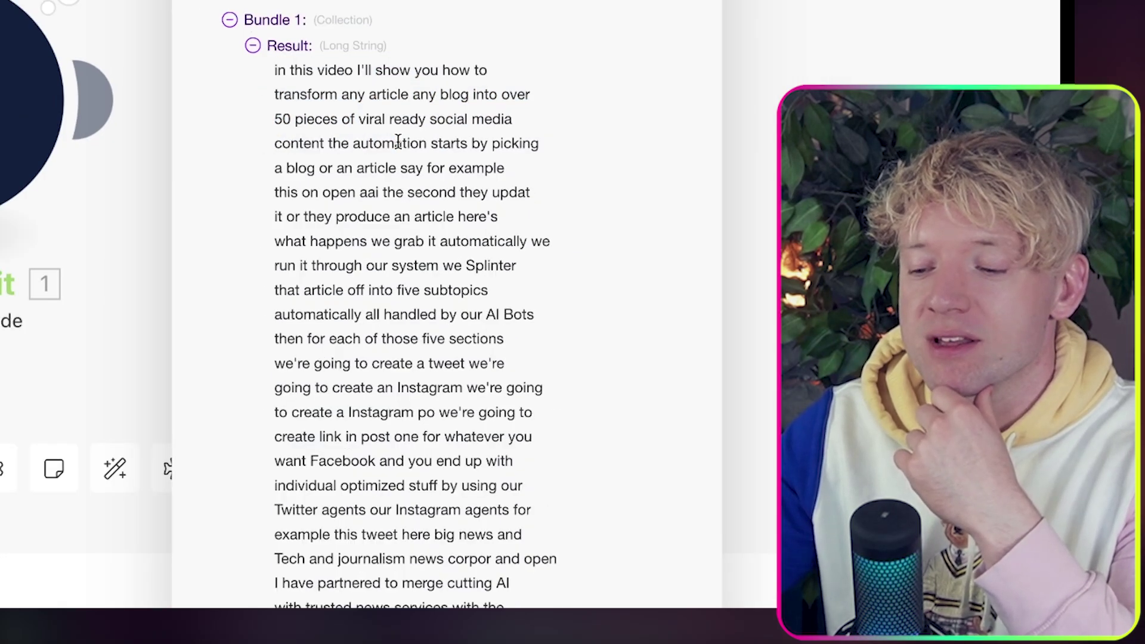
Compare the transcript against the YouTube video replayed from the start, then close the output.
scroll(434, 302, "down", 10)
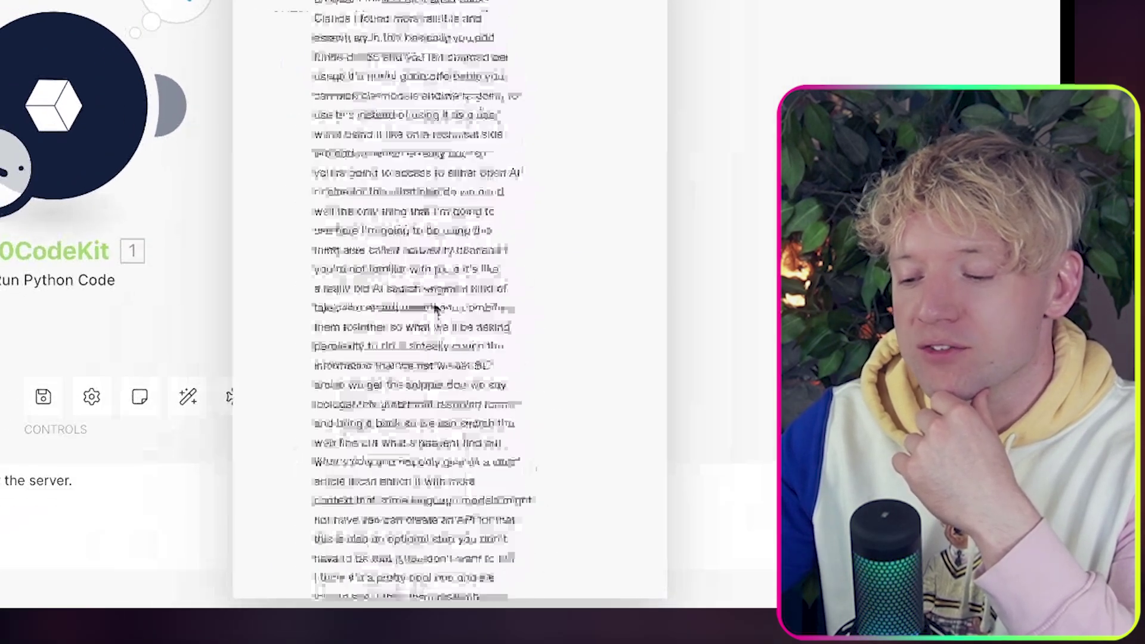
scroll(435, 307, "down", 15)
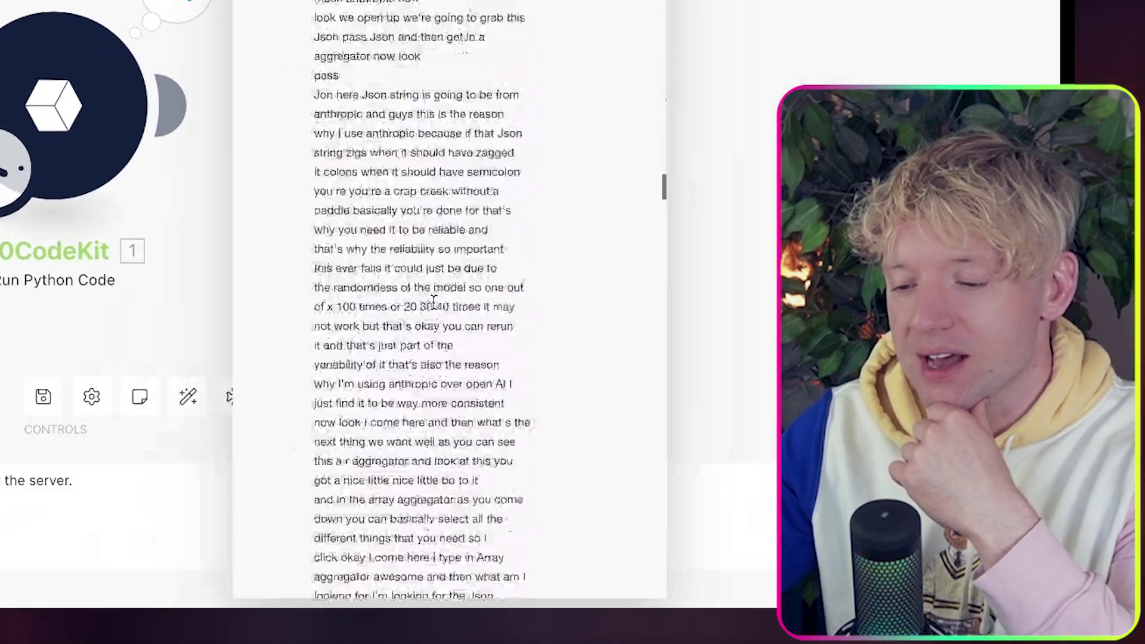
scroll(435, 307, "down", 10)
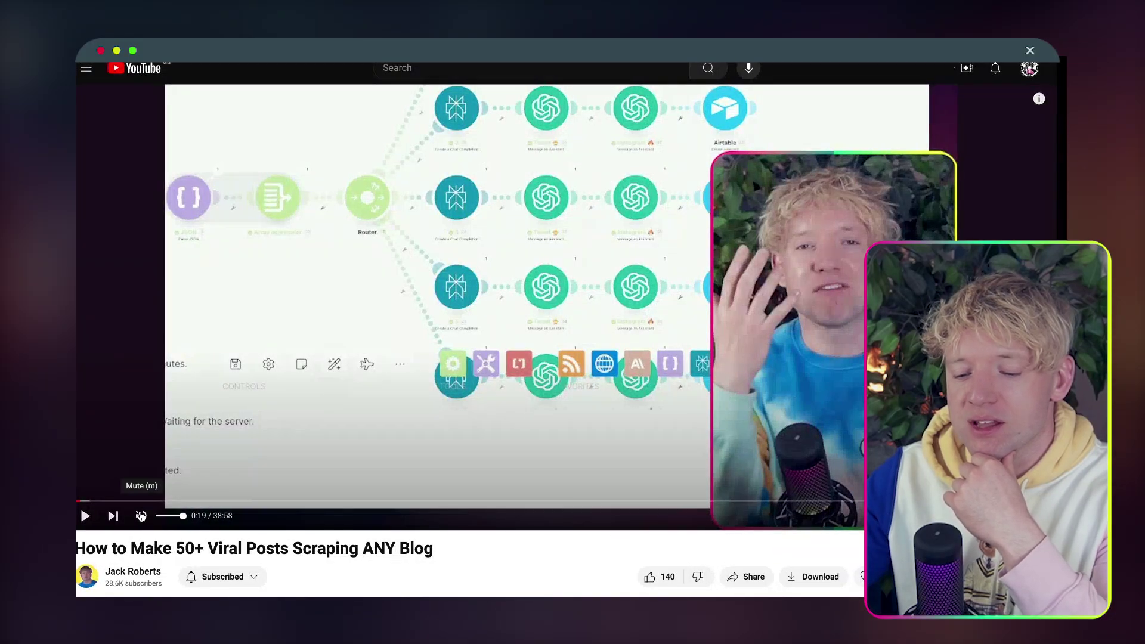
left_click_drag(140, 502, 77, 501)
key("space")
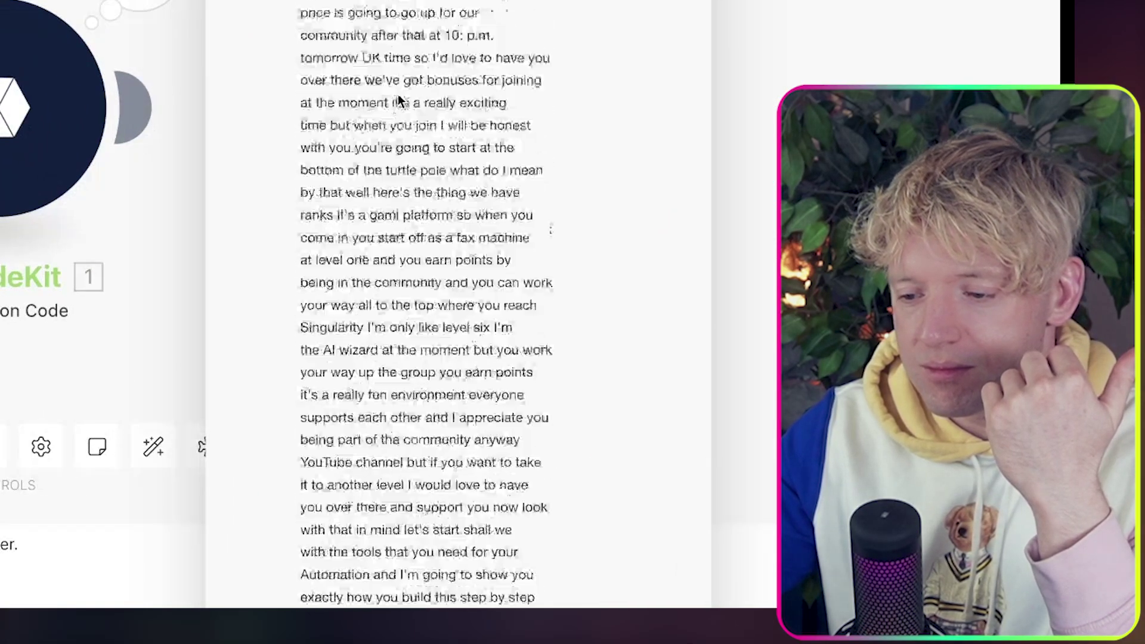
left_click_drag(454, 171, 463, 253)
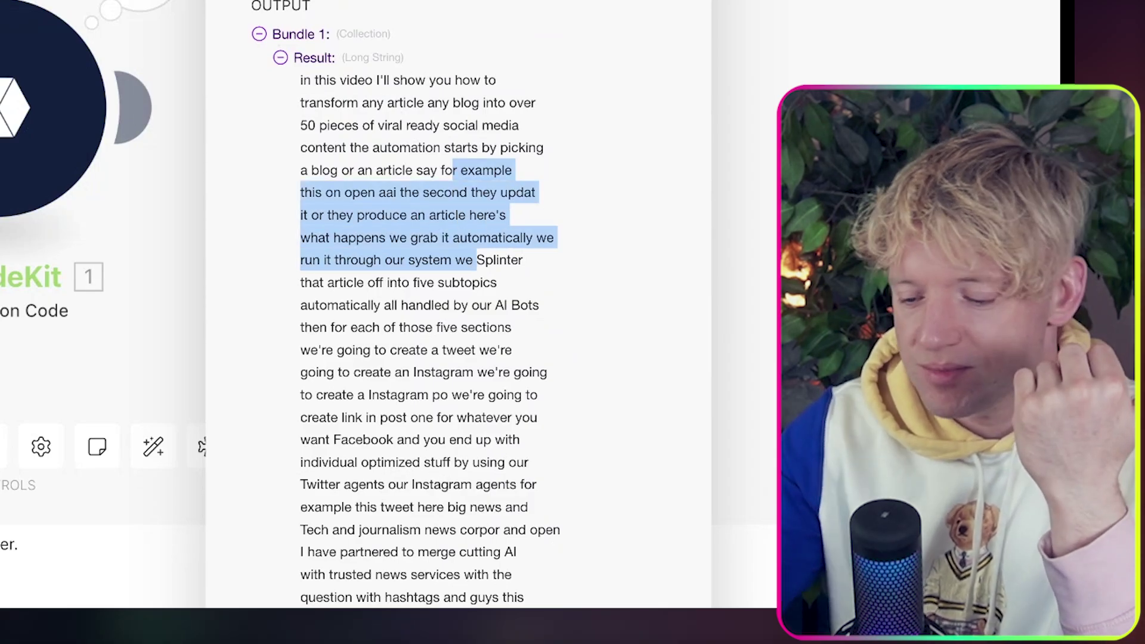
left_click(826, 66)
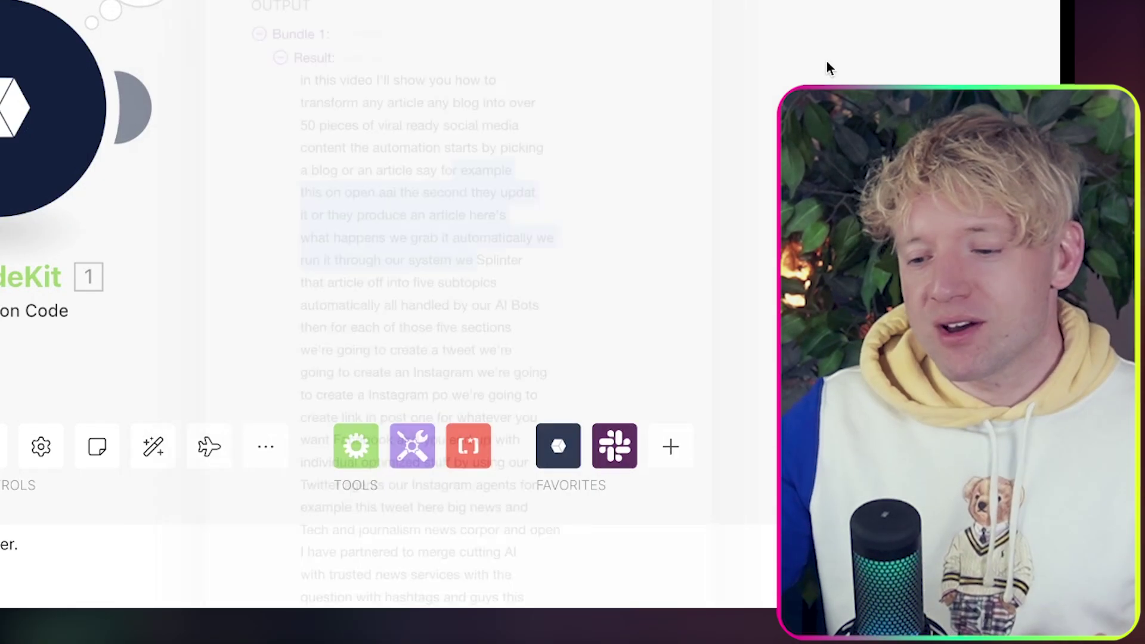
Delete the empty placeholder module from the scenario canvas.
left_click_drag(660, 69, 825, 66)
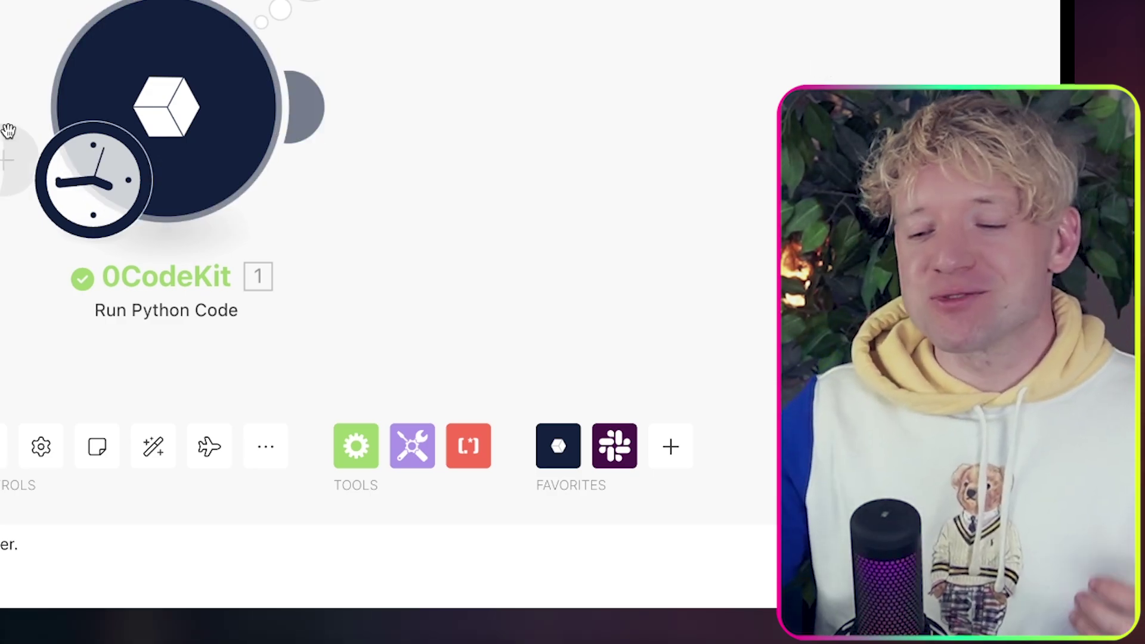
right_click(2, 149)
left_click(24, 199)
left_click_drag(561, 155, 606, 155)
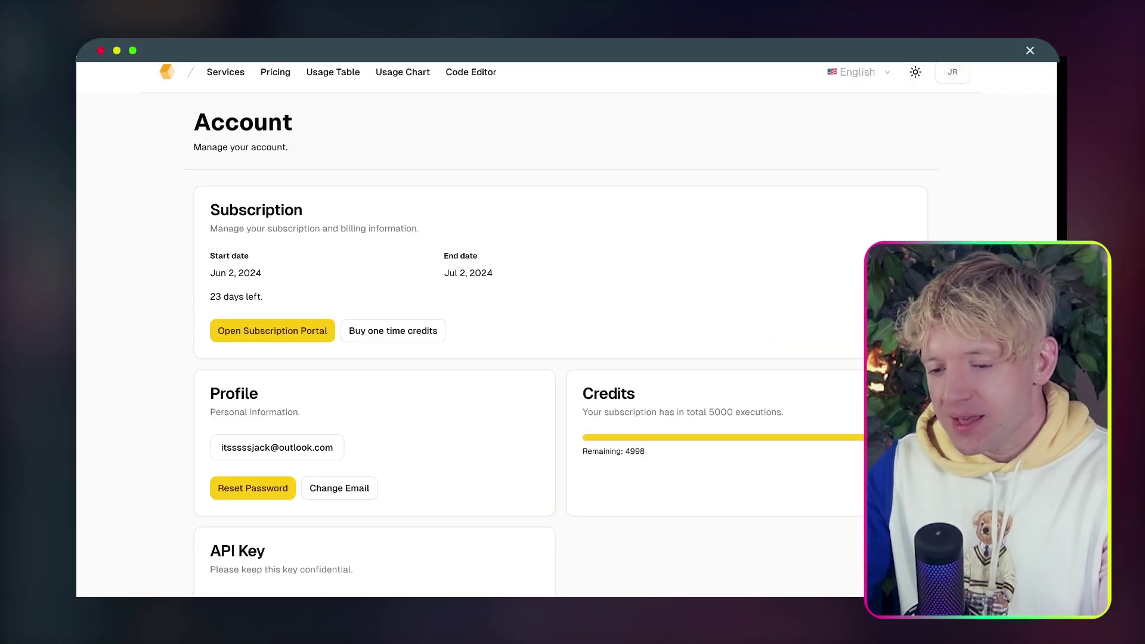
Go to RSS.app and open the Explore page of feed topics from My Feeds.
type("rss")
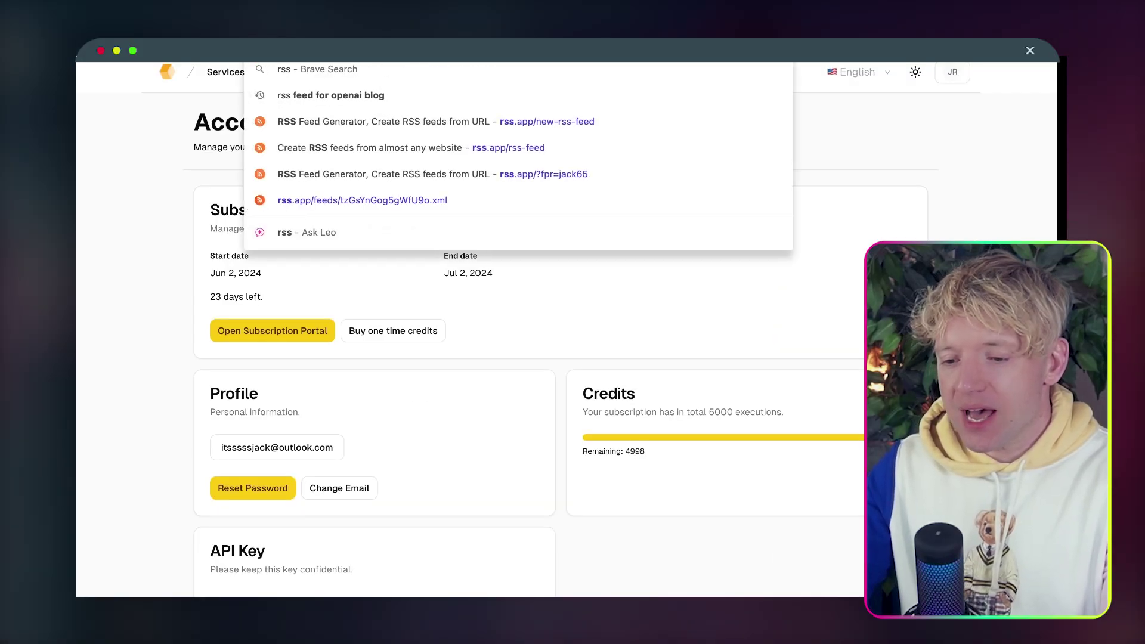
key("Return")
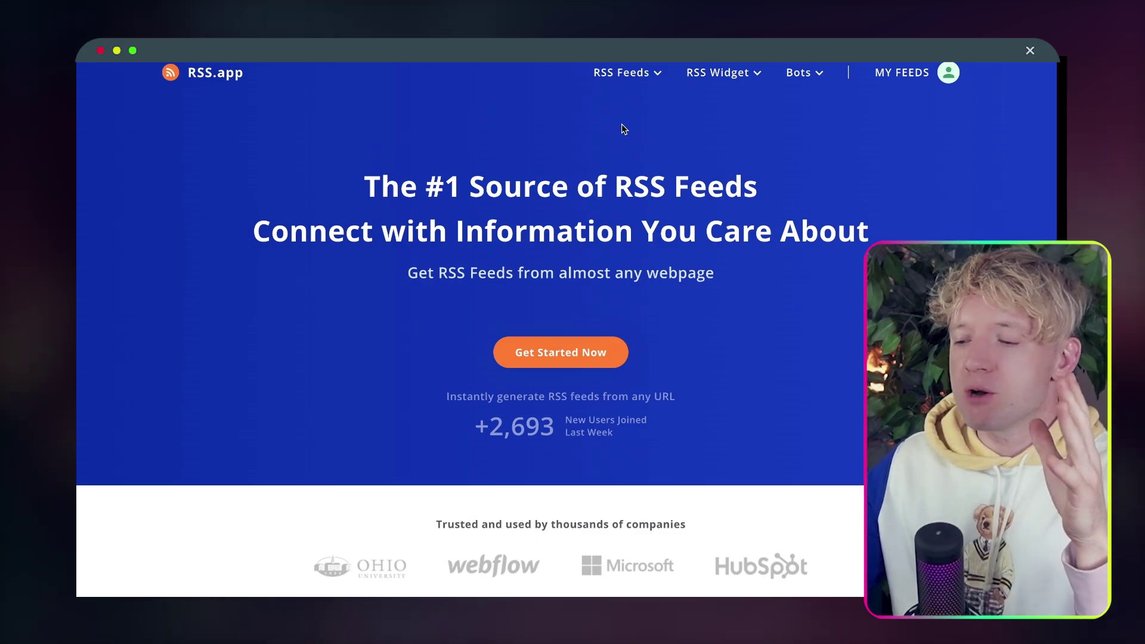
left_click(943, 79)
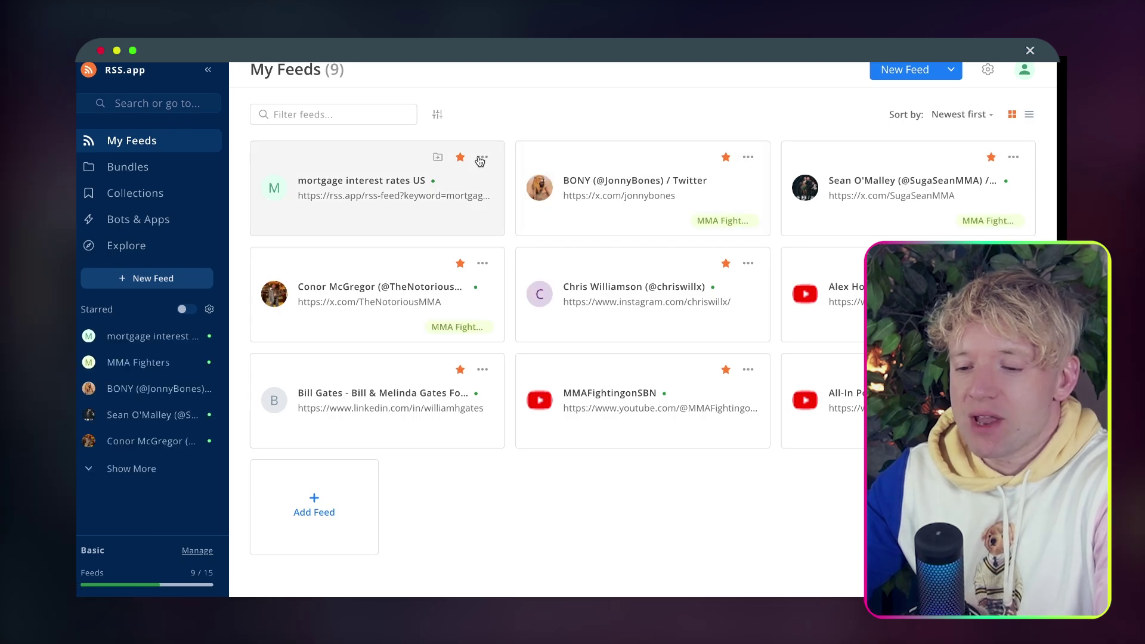
left_click(132, 246)
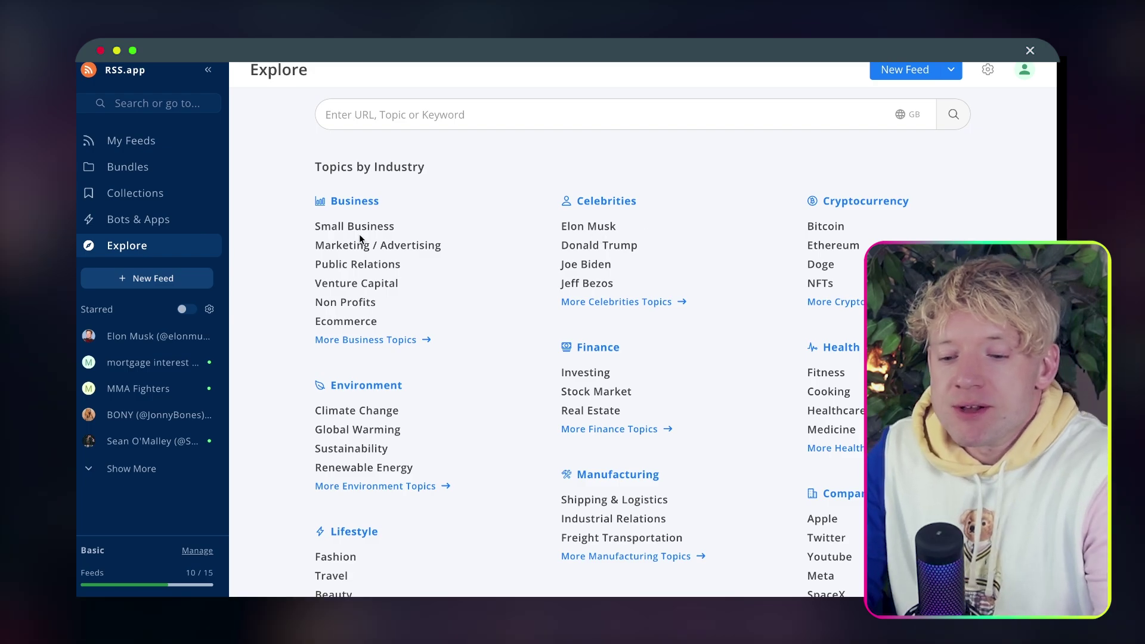
Generate a feed for the Bitcoin topic under Cryptocurrency and save it to My Feeds.
scroll(476, 230, "down", 3)
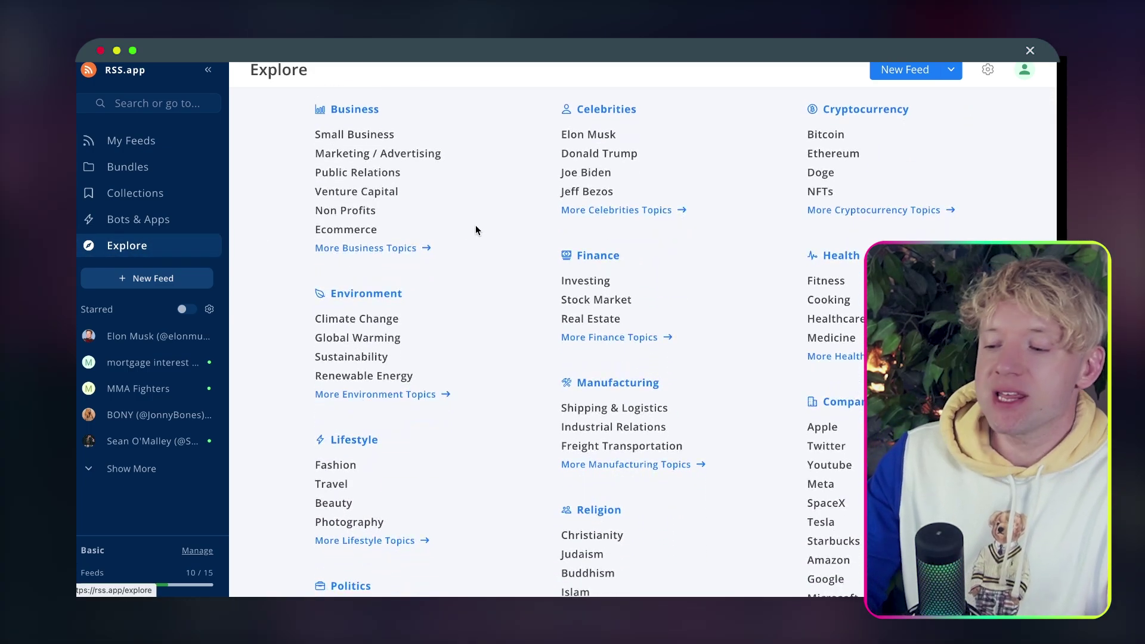
scroll(476, 230, "up", 2)
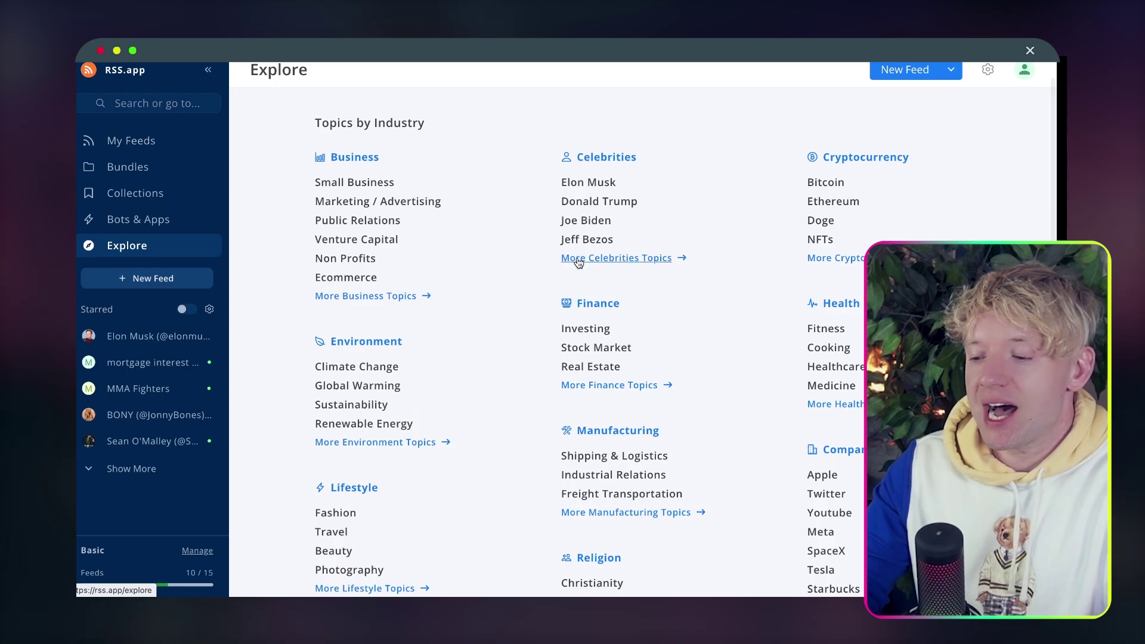
left_click(830, 184)
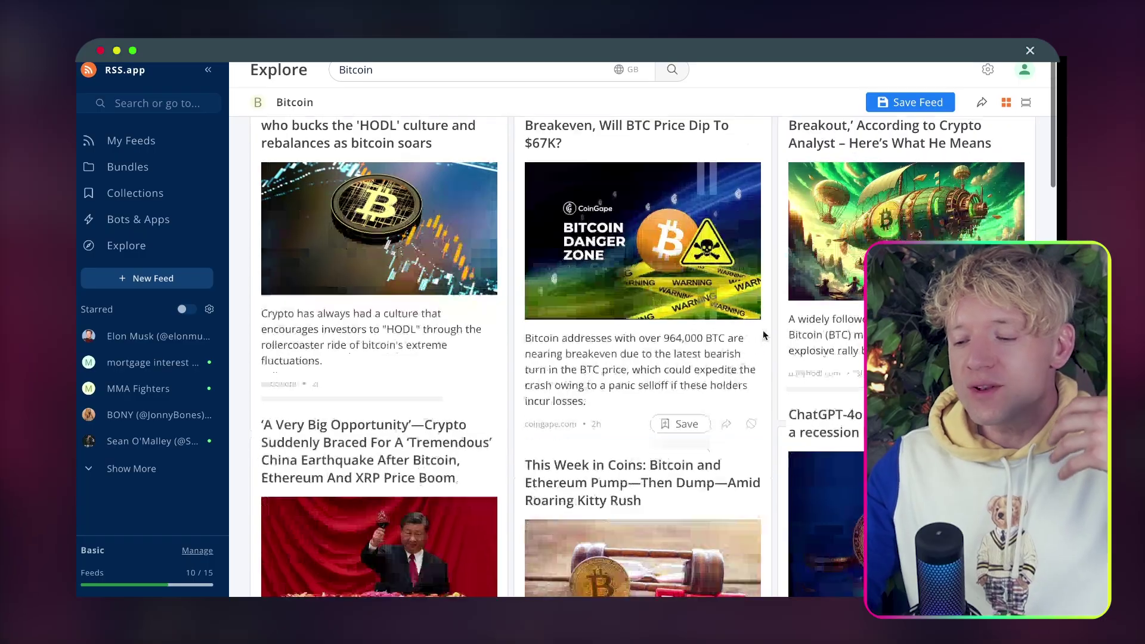
scroll(763, 336, "down", 7)
scroll(764, 336, "up", 7)
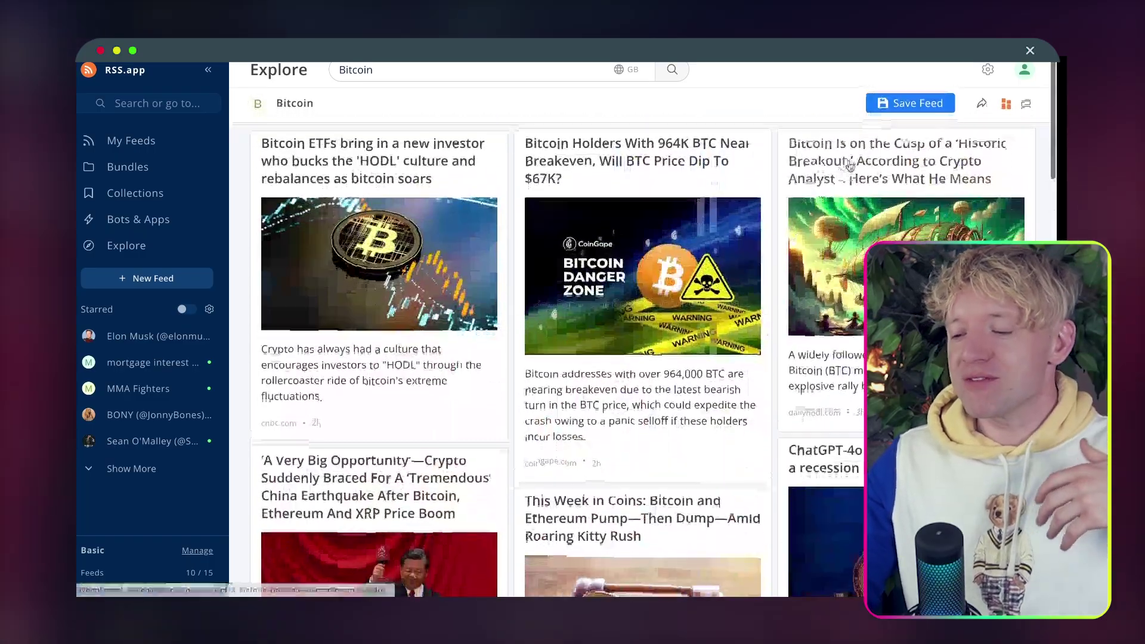
left_click(901, 103)
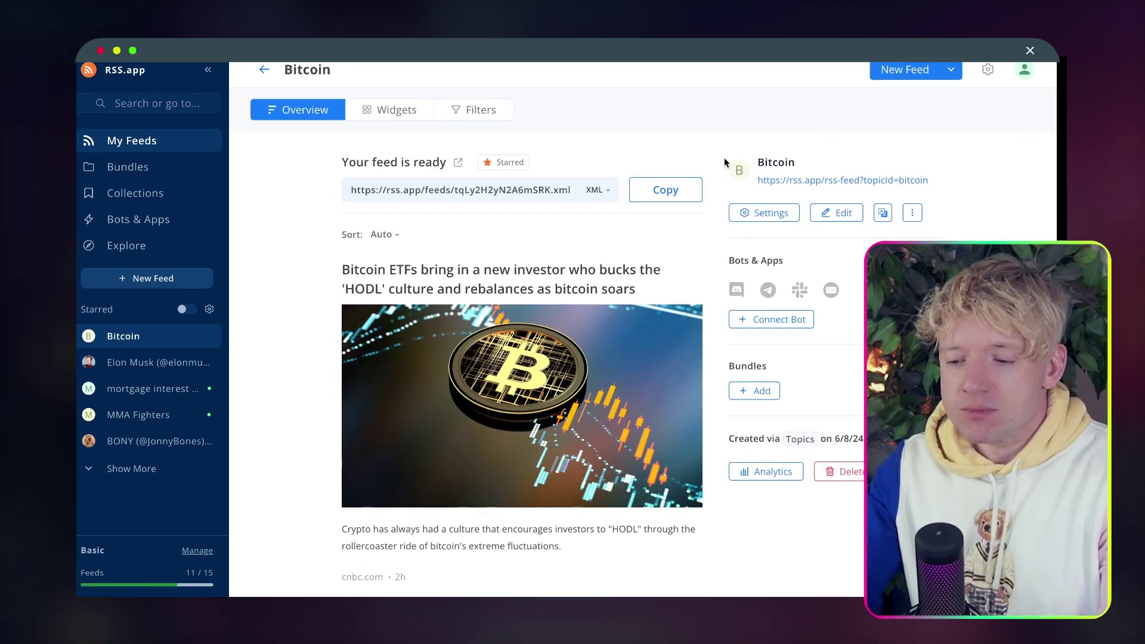
scroll(724, 157, "down", 1)
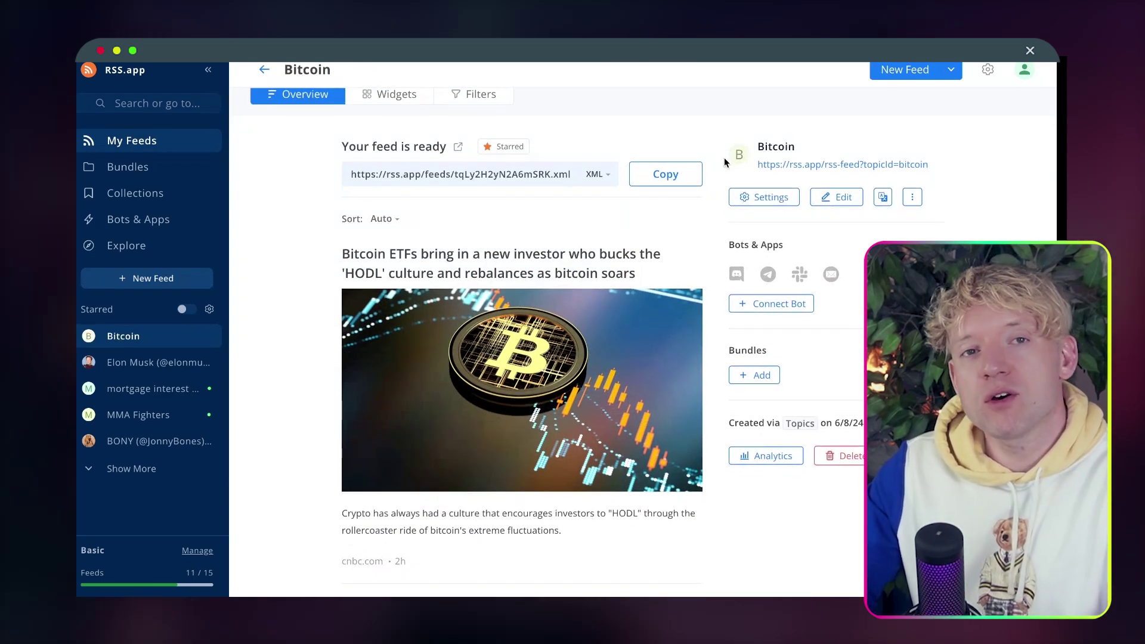
scroll(724, 157, "up", 1)
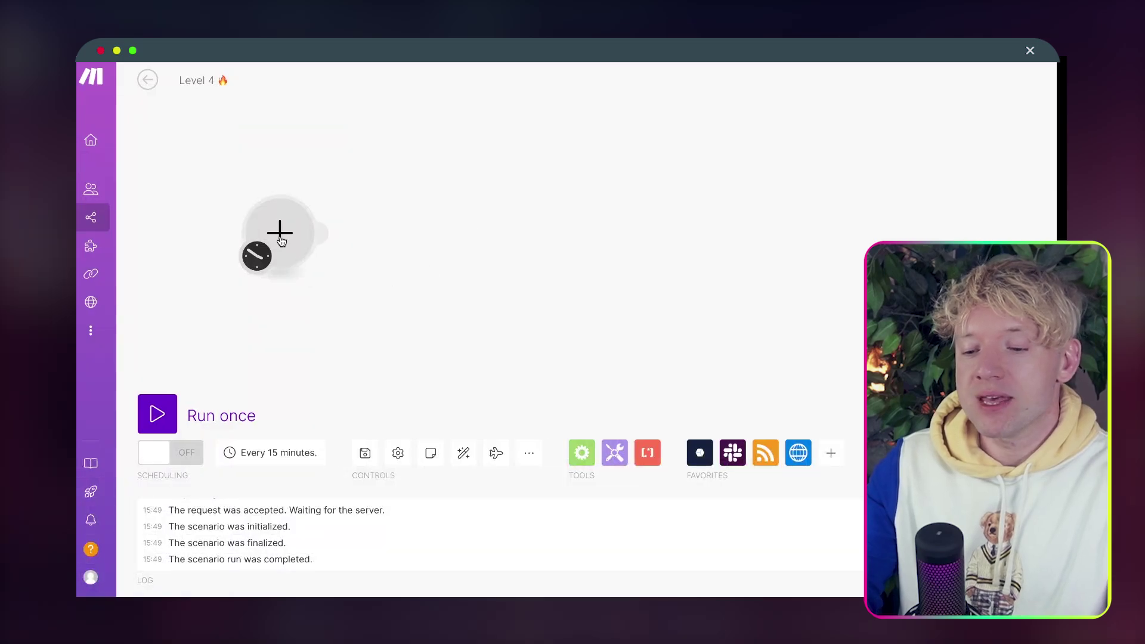
Start the Level 4 scenario's first module and pick RSS as its app.
left_click(281, 233)
left_click(503, 223)
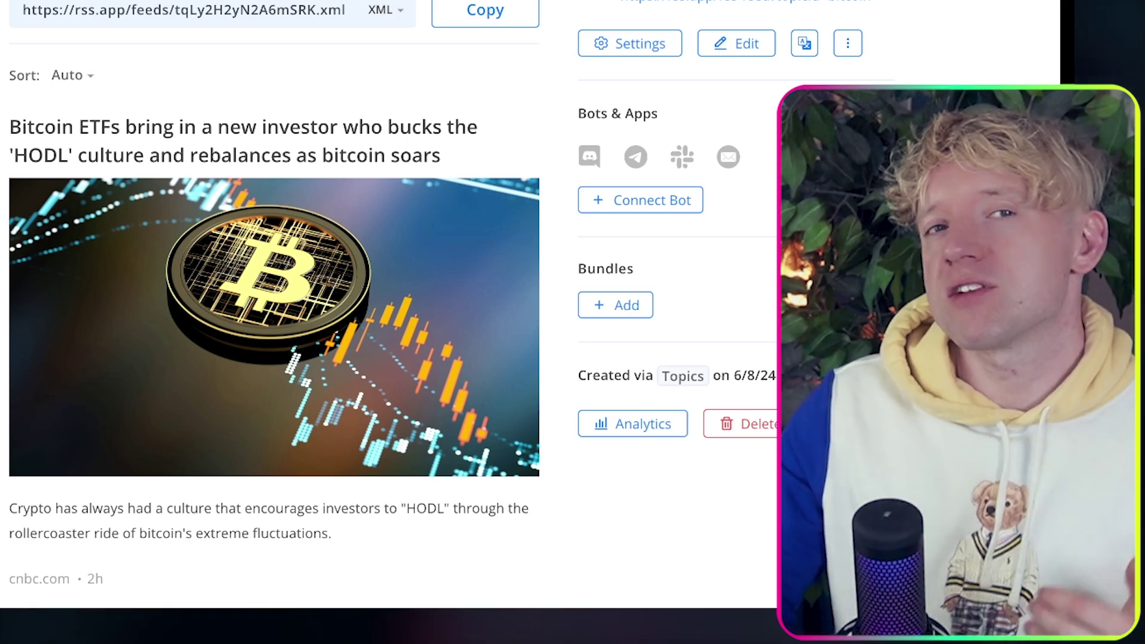
Preview the Bitcoin feed as News Wall, List, Carousel, Imageboard, Ticker and Magazine widgets.
scroll(400, 14, "down", 2)
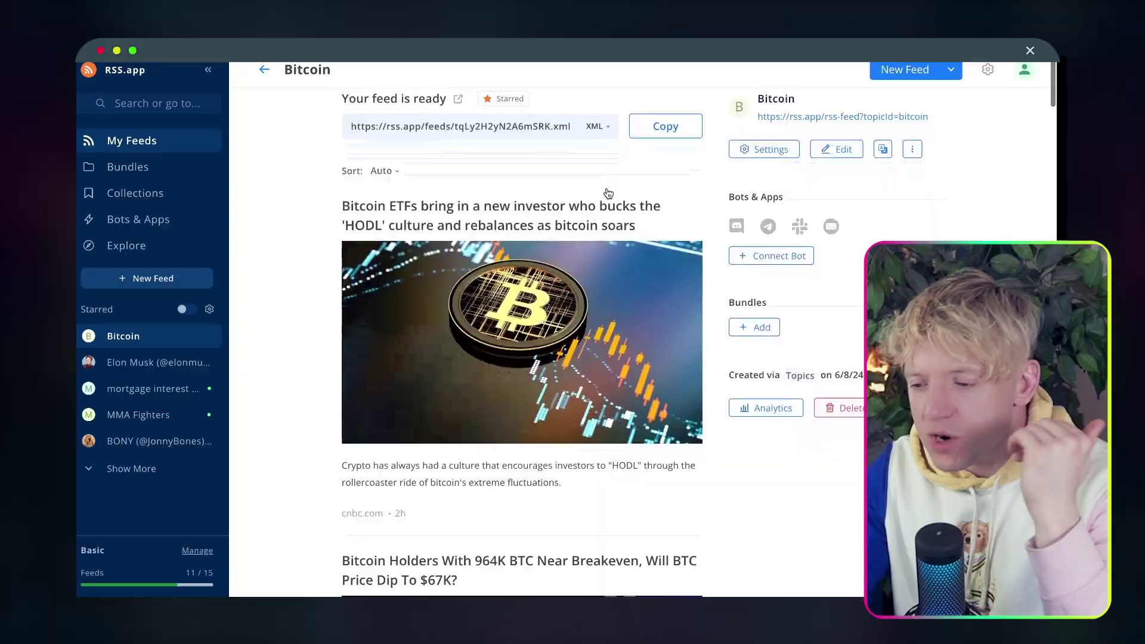
scroll(400, 16, "up", 2)
left_click(394, 110)
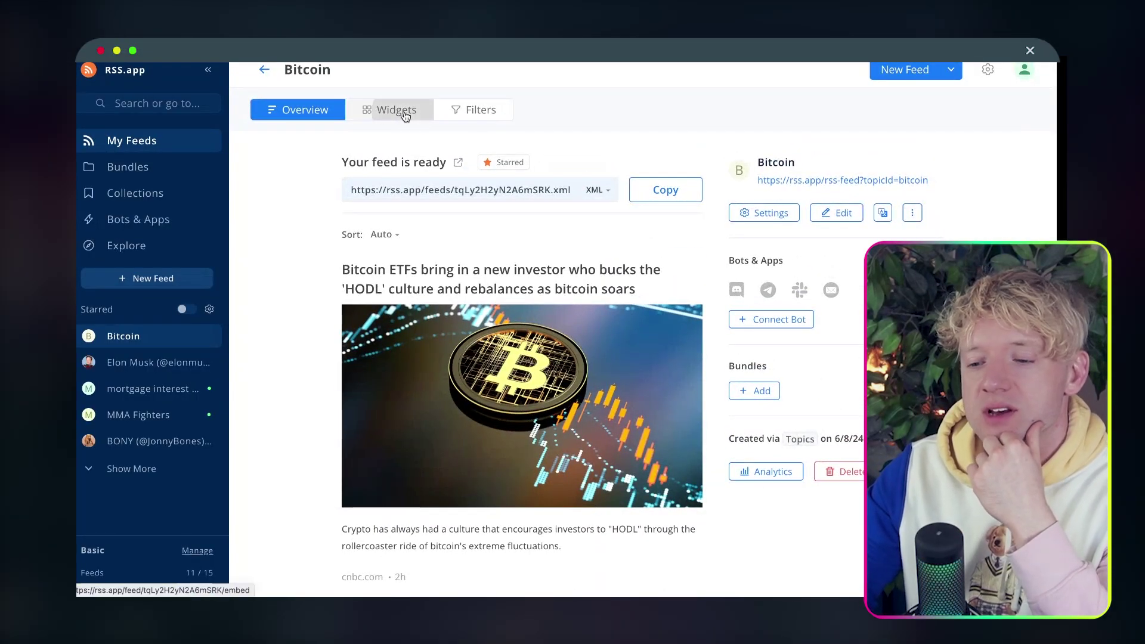
scroll(457, 248, "down", 2)
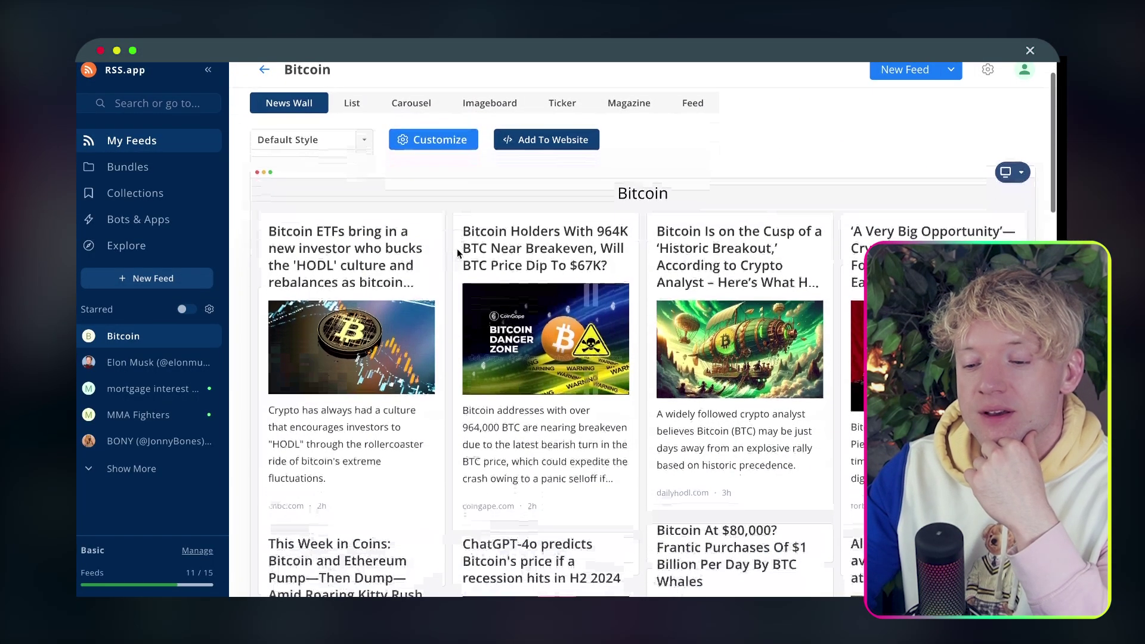
scroll(457, 249, "down", 5)
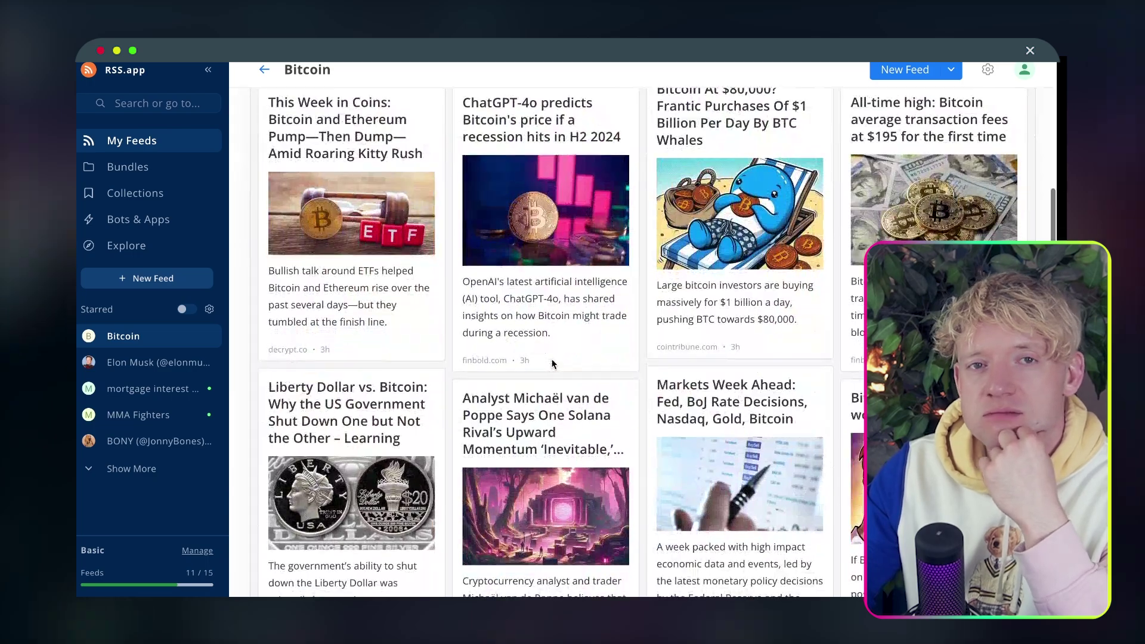
scroll(354, 229, "up", 8)
left_click(352, 181)
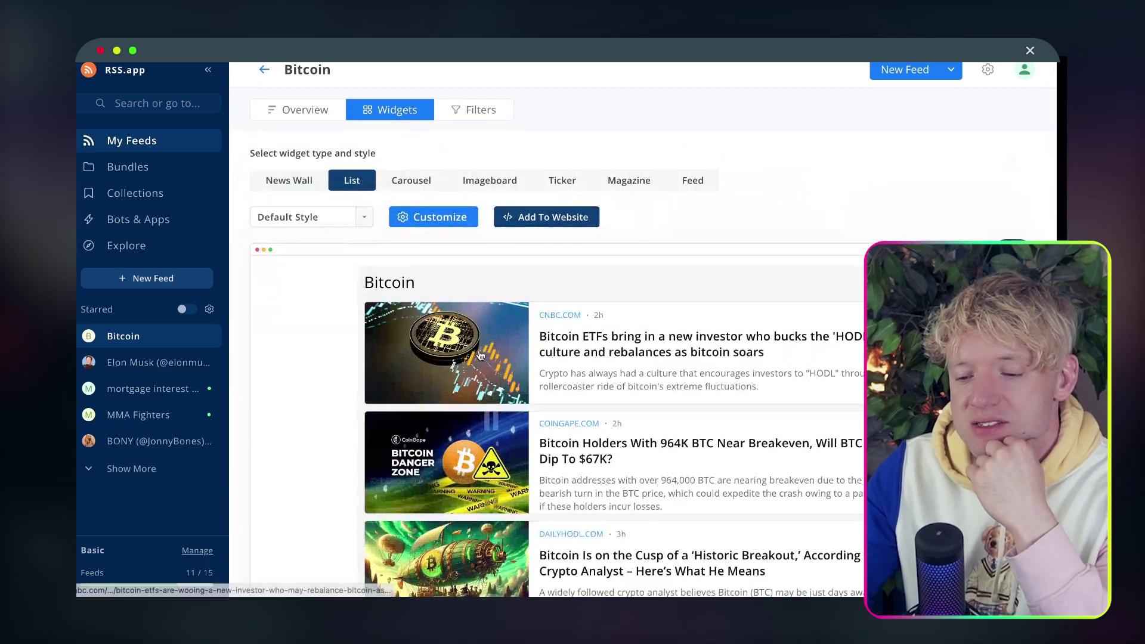
scroll(409, 119, "down", 2)
left_click(409, 115)
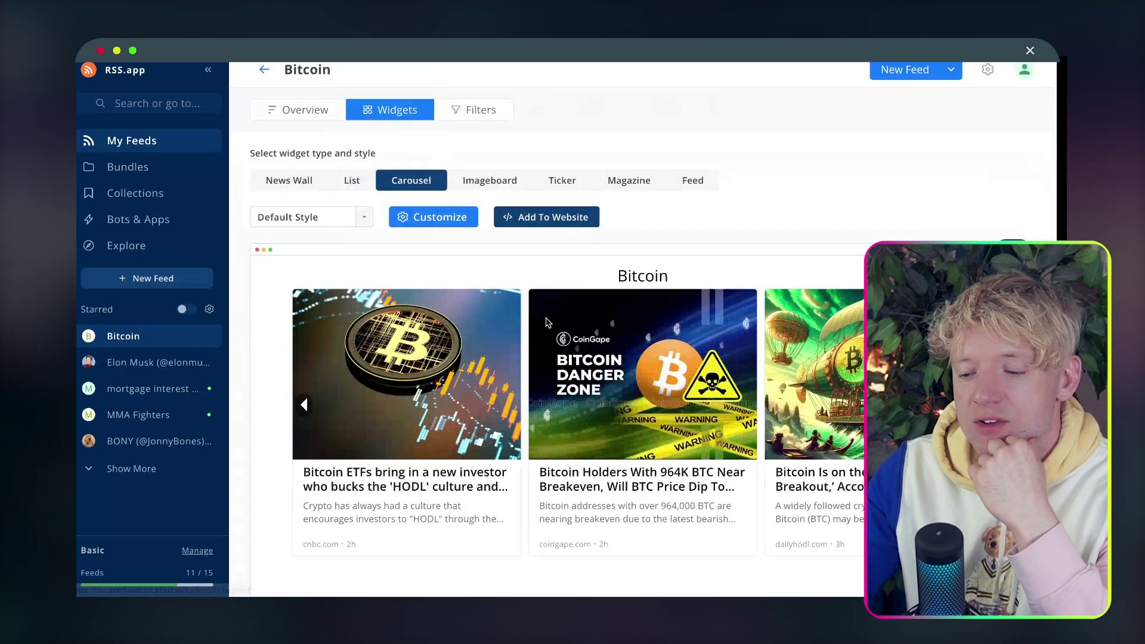
scroll(549, 371, "down", 1)
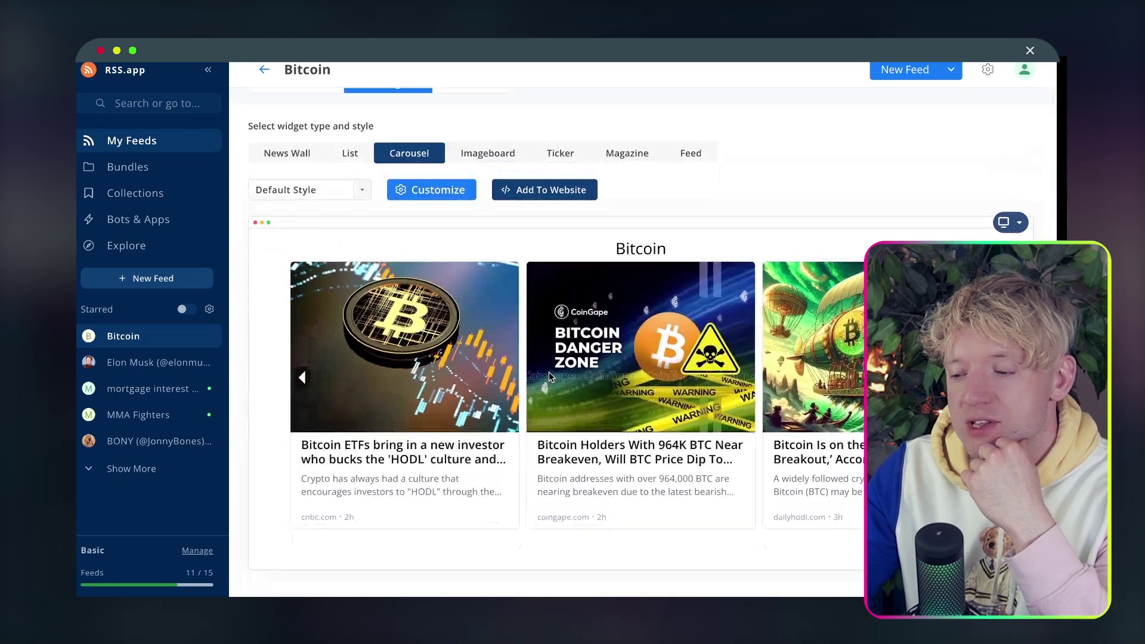
left_click(485, 179)
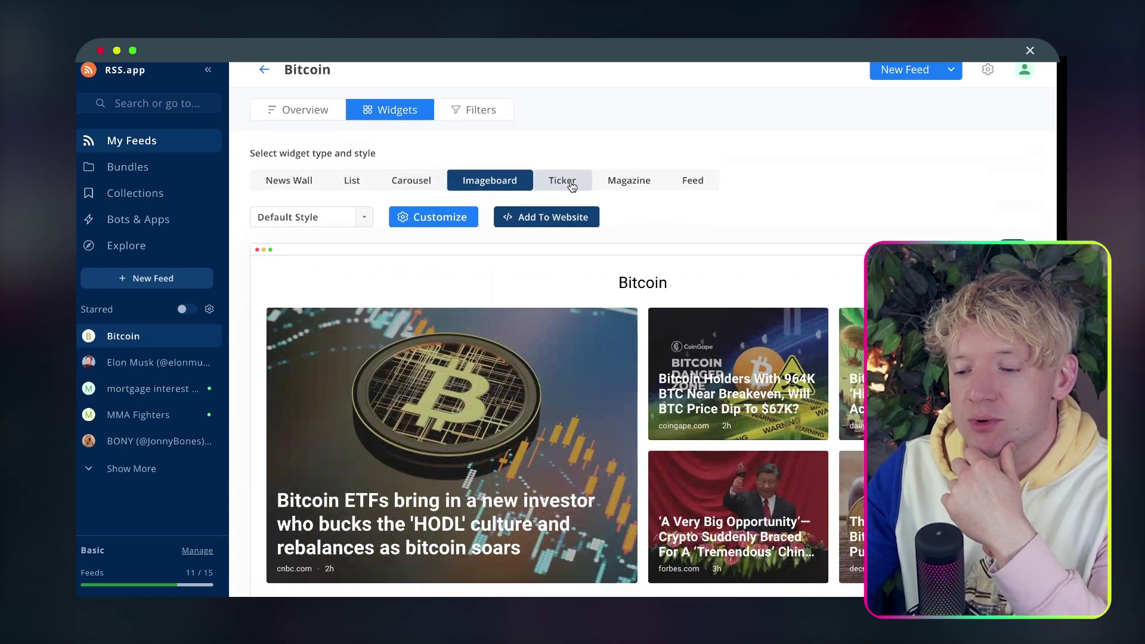
left_click(571, 187)
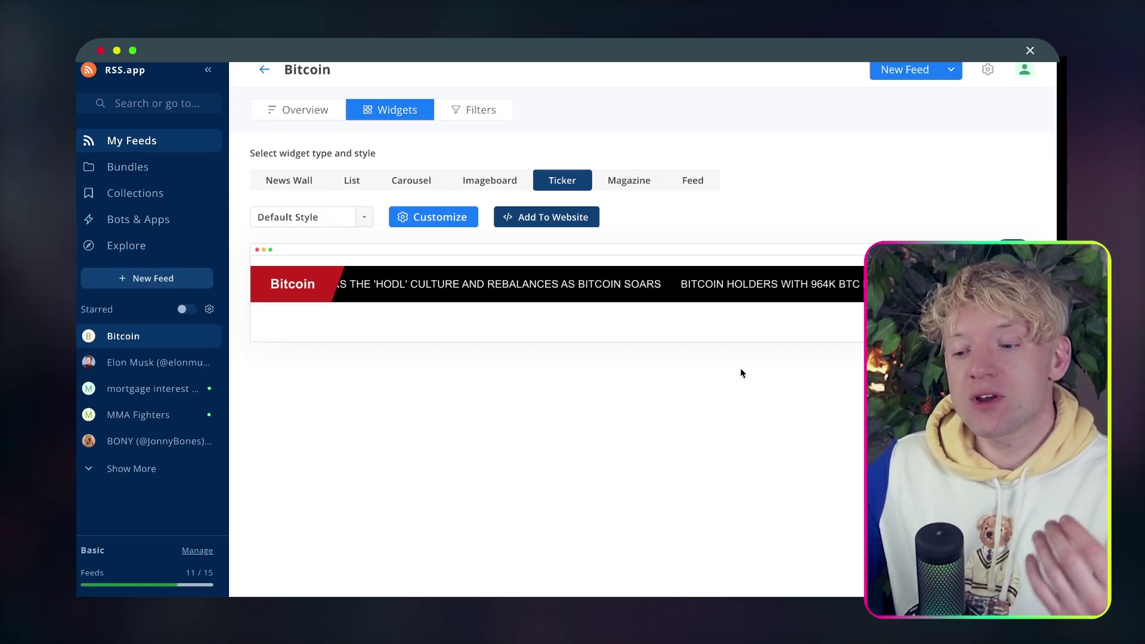
left_click(628, 180)
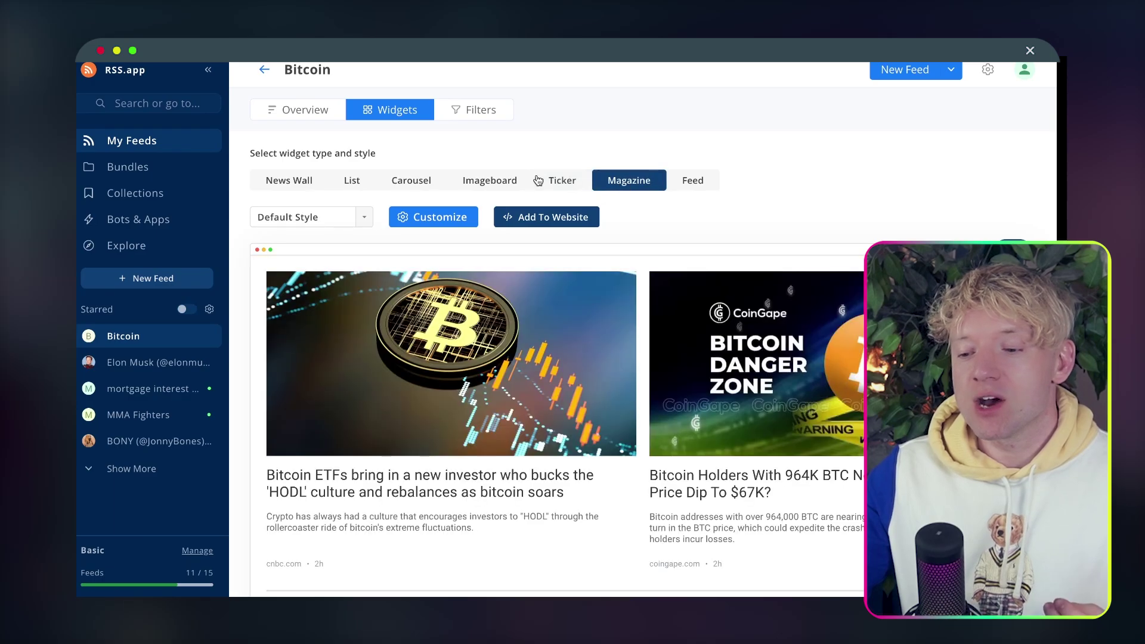
Review the Bitcoin feed's filter settings for auto-hide, whitelist and blacklist options.
left_click(455, 117)
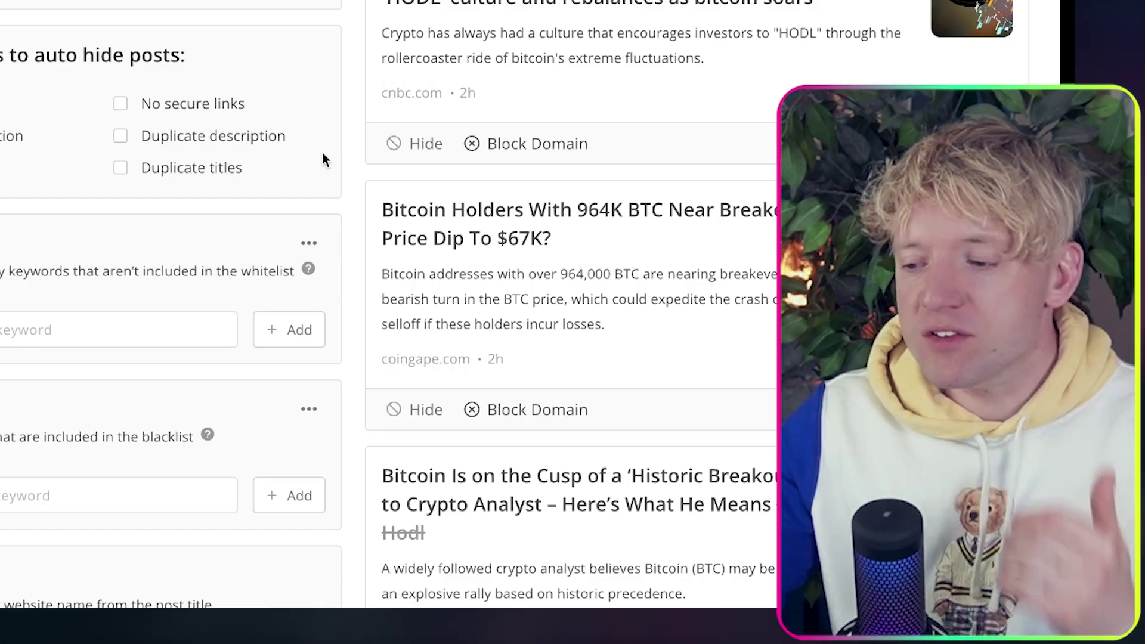
scroll(323, 153, "down", 1)
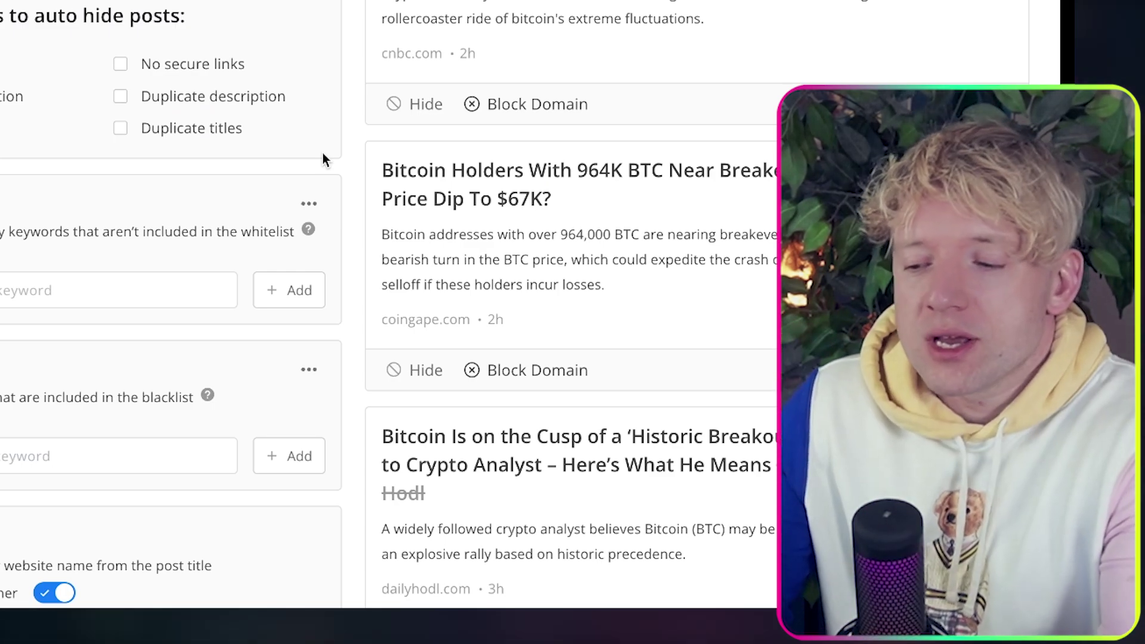
scroll(354, 223, "down", 1)
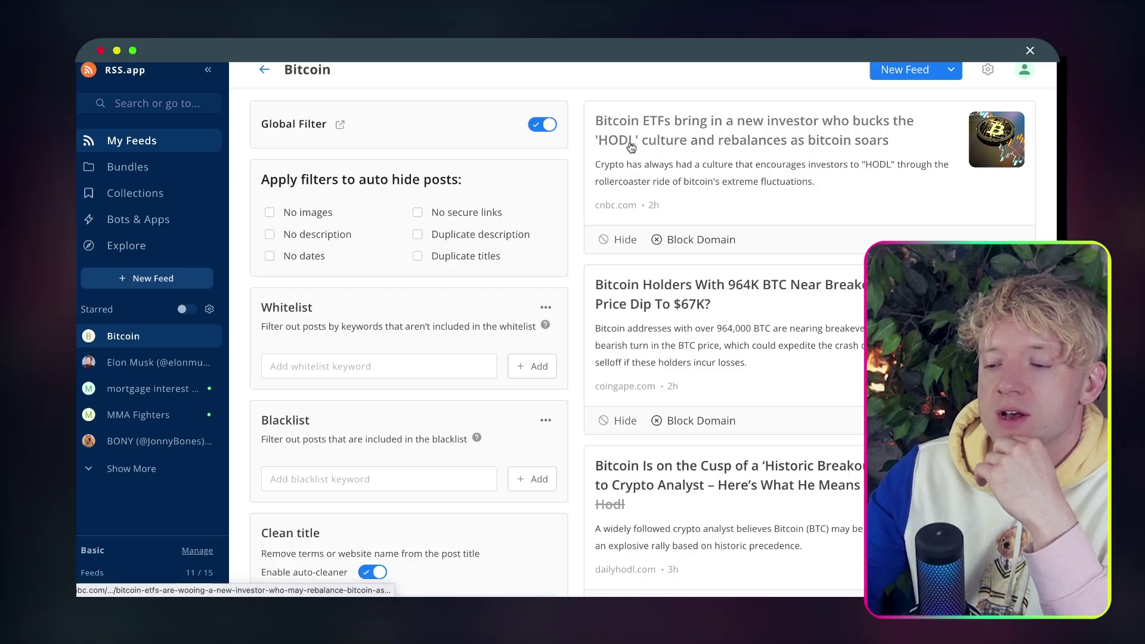
Add HODL as a blacklisted keyword on the Bitcoin feed.
scroll(573, 239, "down", 1)
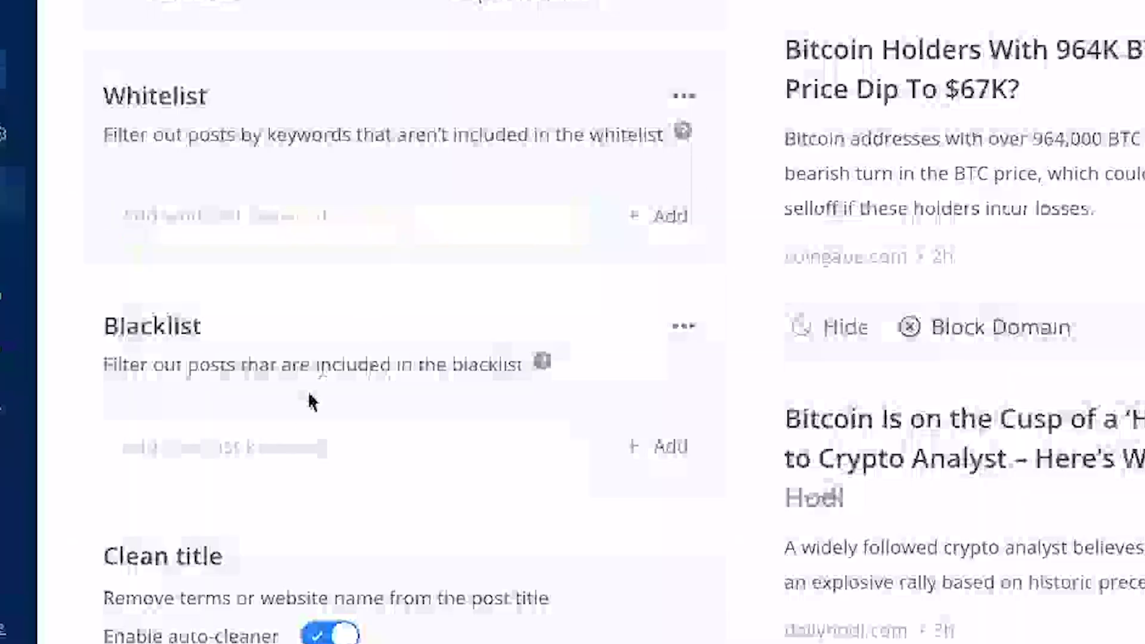
left_click(353, 458)
type("HODL")
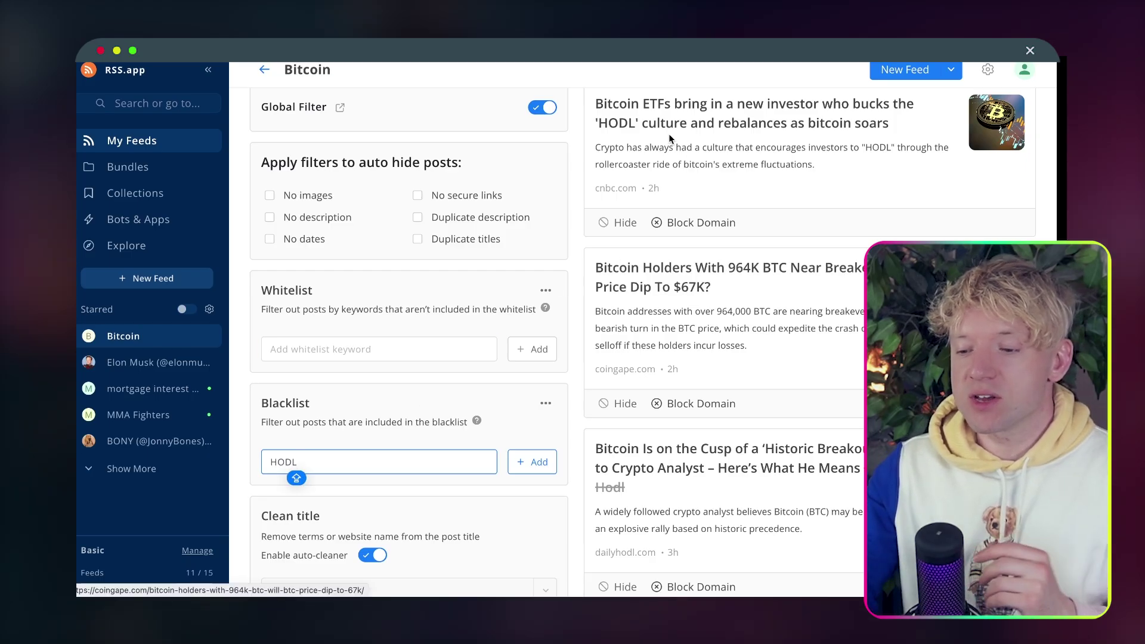
left_click(525, 462)
Copy the Bitcoin feed's XML URL from the Overview tab.
scroll(604, 306, "up", 2)
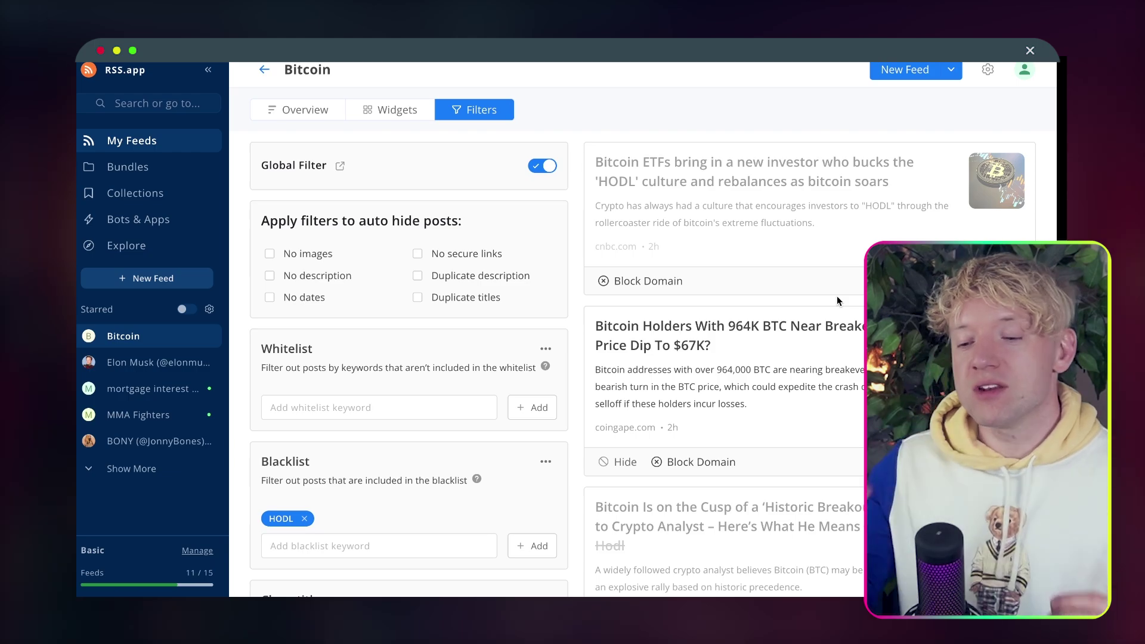
left_click(308, 122)
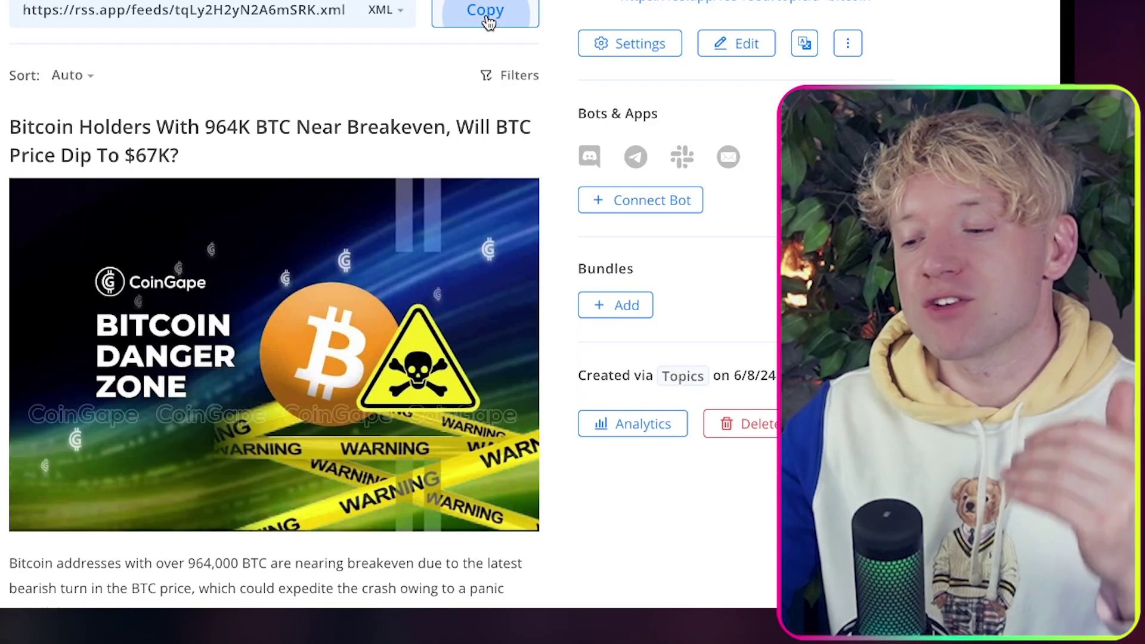
left_click(667, 192)
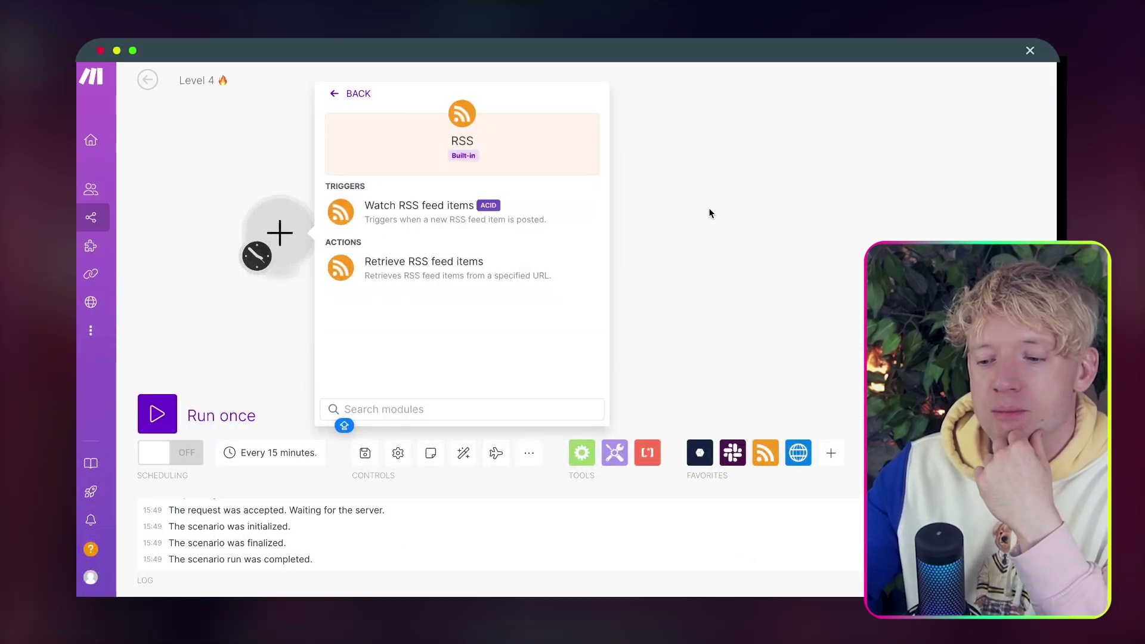
List the RSS app's Watch and Retrieve RSS feed items modules for the empty first module.
left_click(378, 256)
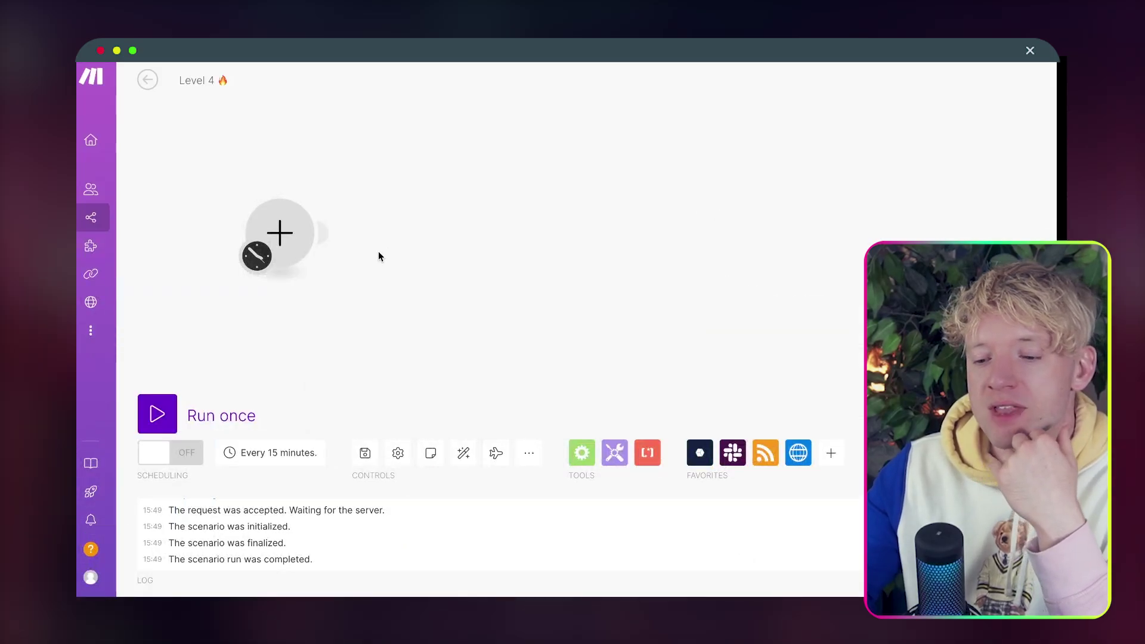
left_click(295, 247)
left_click(375, 214)
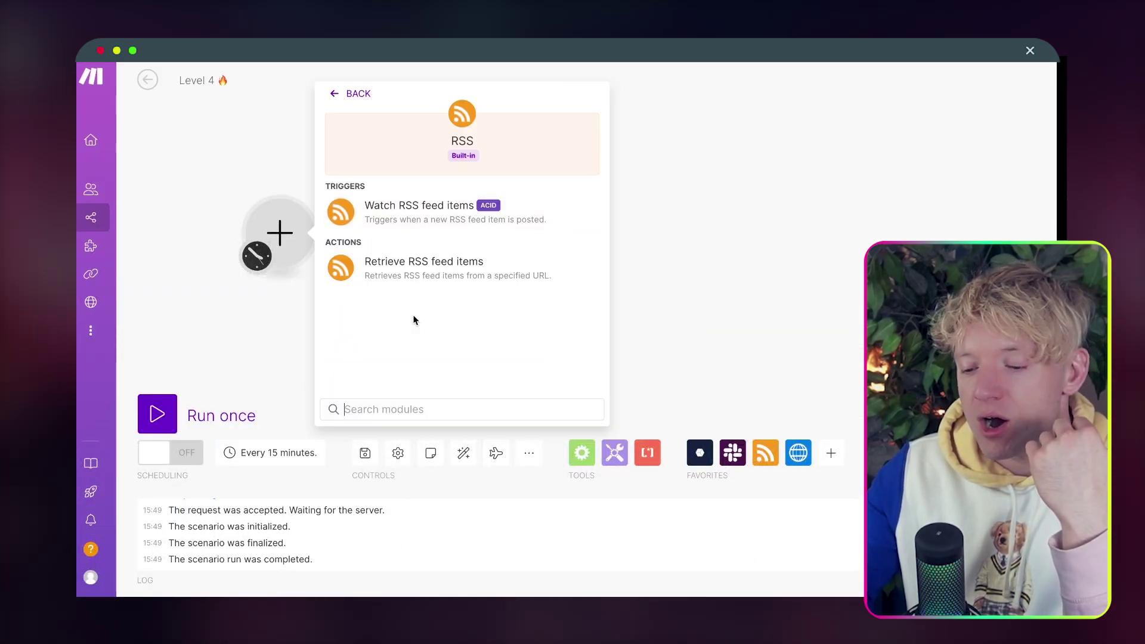
left_click(464, 454)
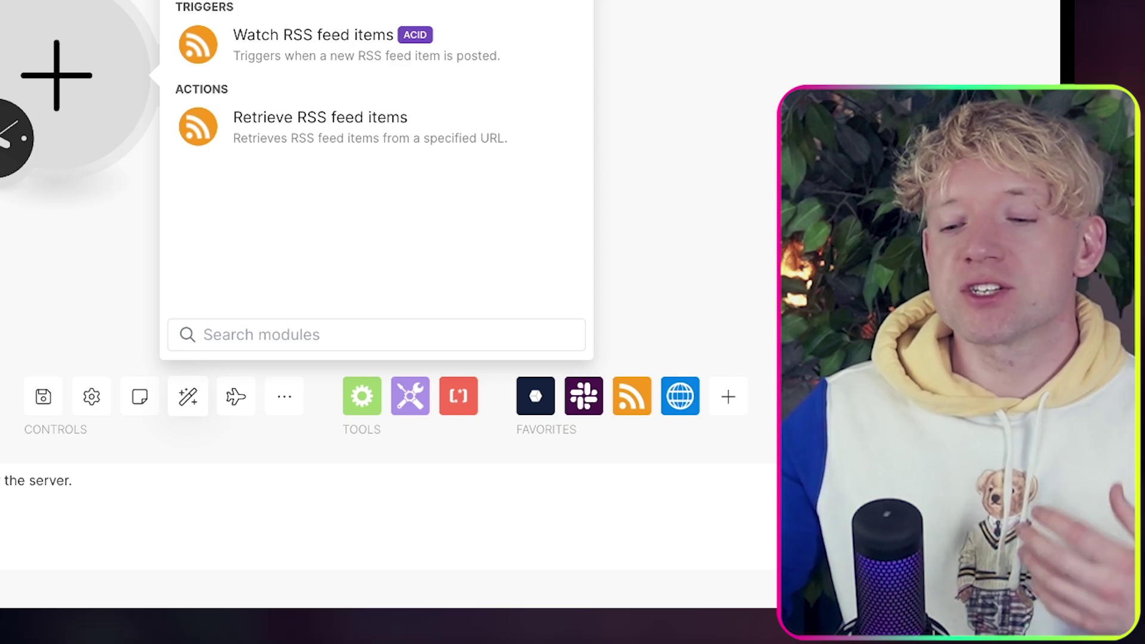
left_click(220, 150)
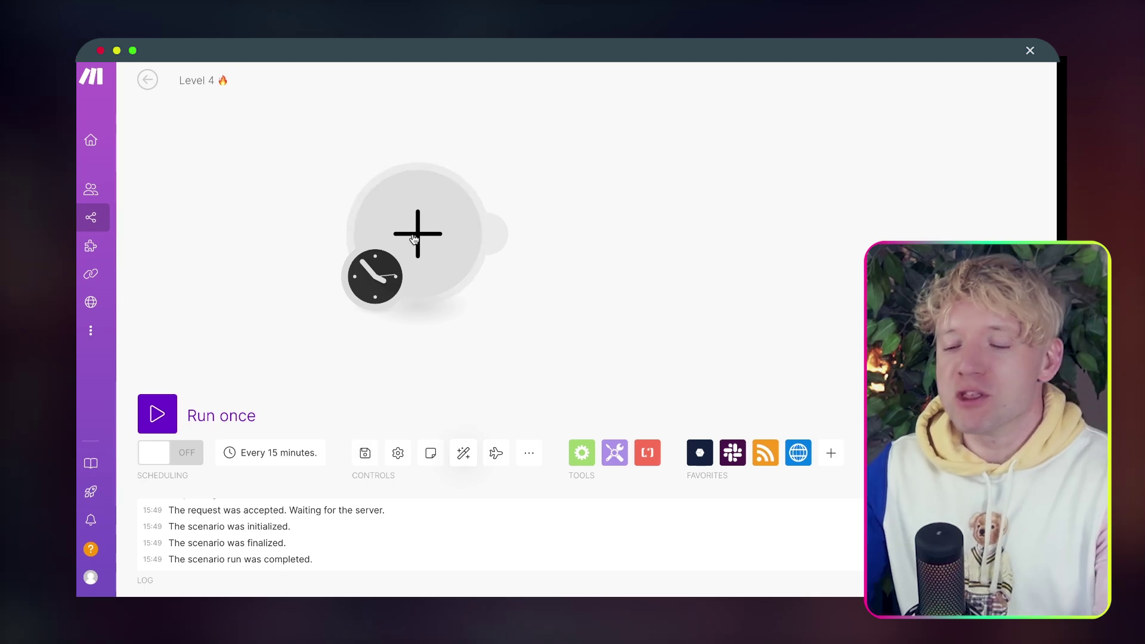
left_click(421, 233)
left_click(614, 220)
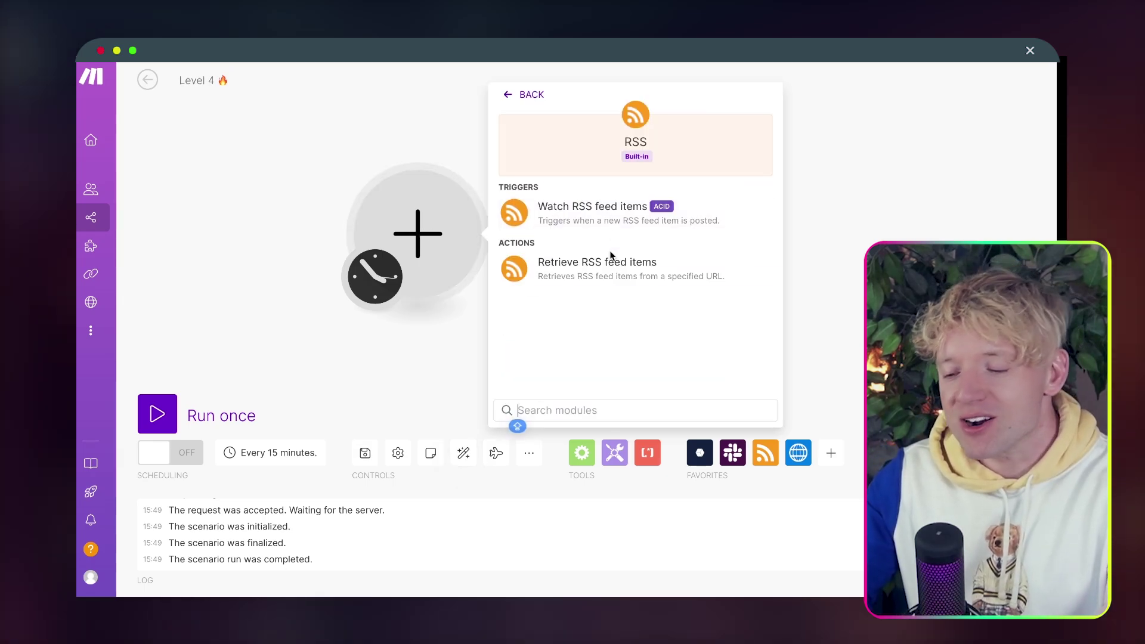
Set Retrieve RSS feed items to the pasted Bitcoin feed URL, maximum 5 items, and run once.
left_click(595, 271)
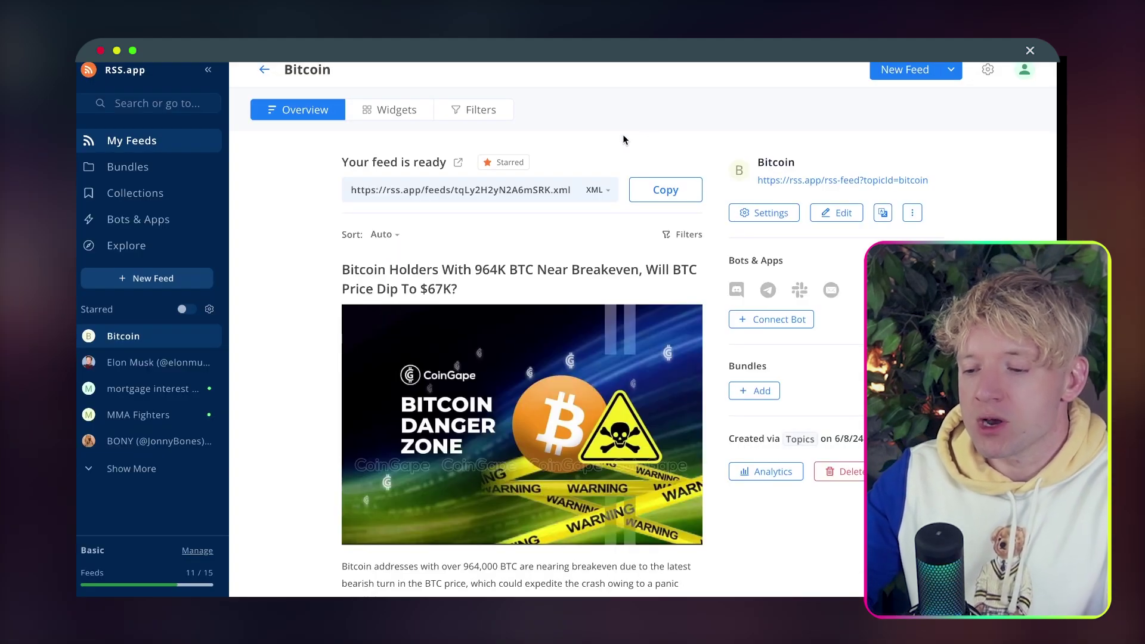
left_click(652, 191)
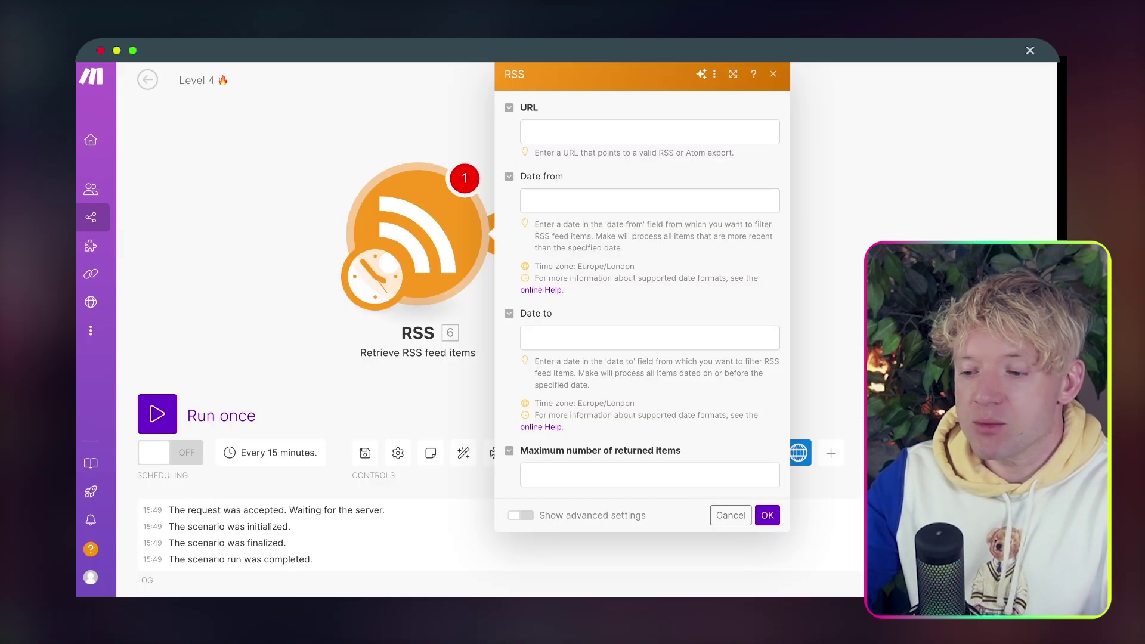
left_click(606, 131)
key("super+v")
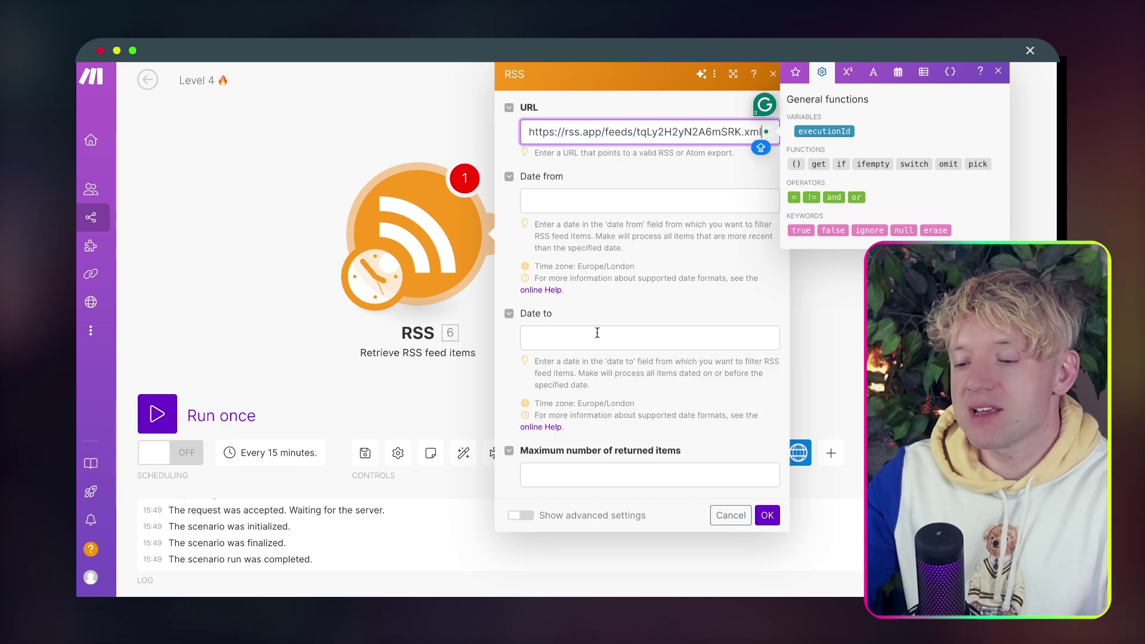
left_click(591, 475)
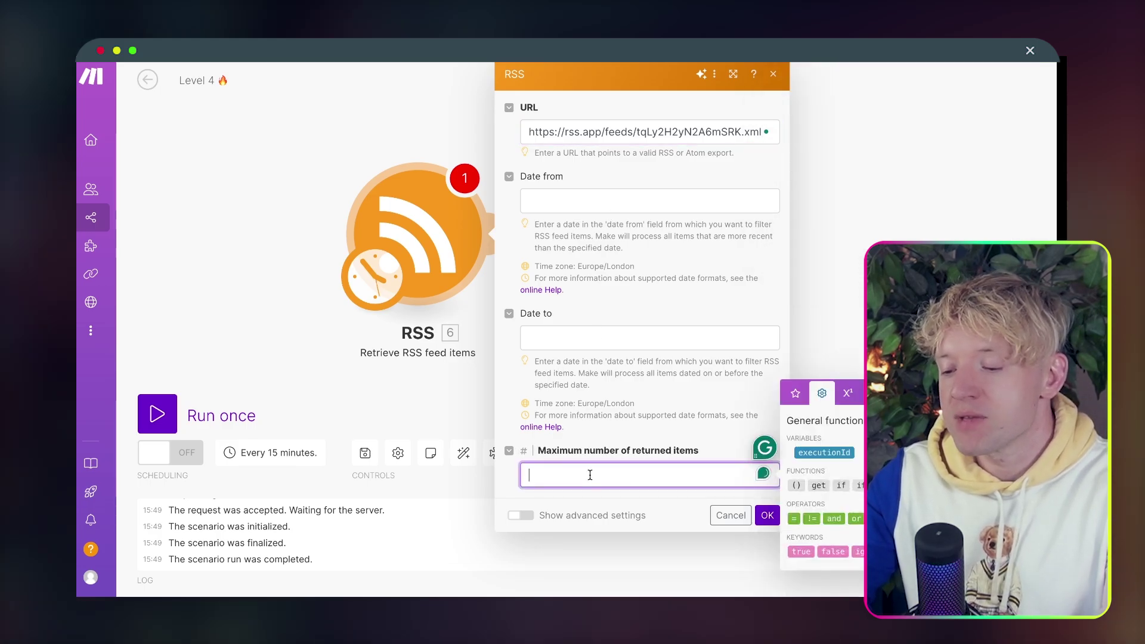
left_click(769, 516)
left_click(180, 418)
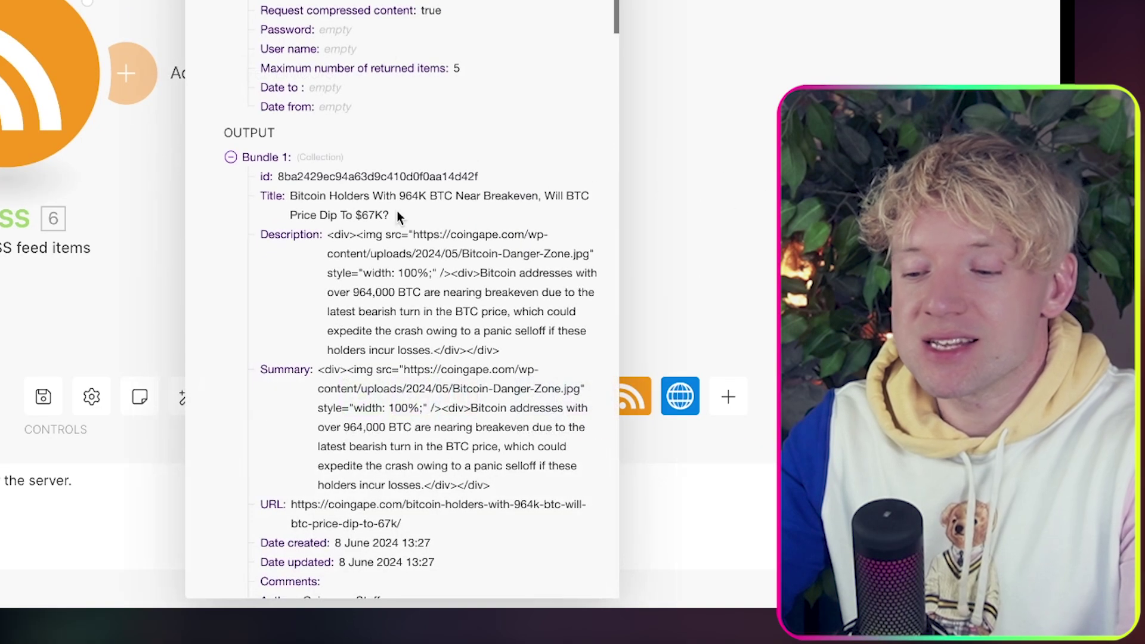
scroll(397, 211, "down", 3)
scroll(284, 110, "down", 3)
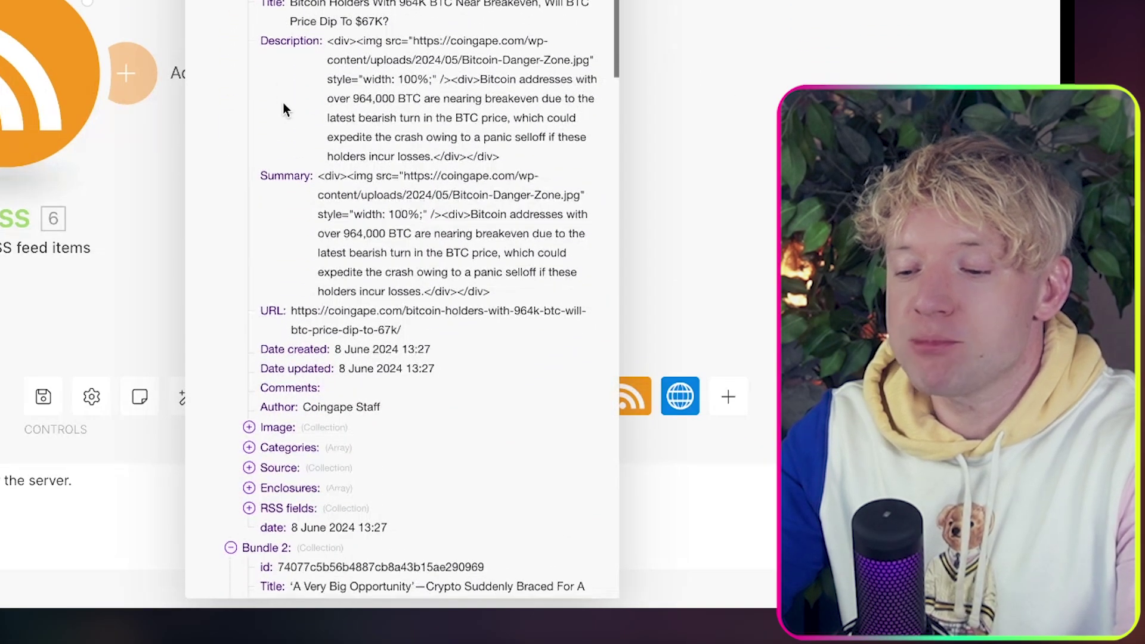
left_click_drag(428, 240, 309, 205)
left_click(410, 215)
scroll(410, 213, "down", 5)
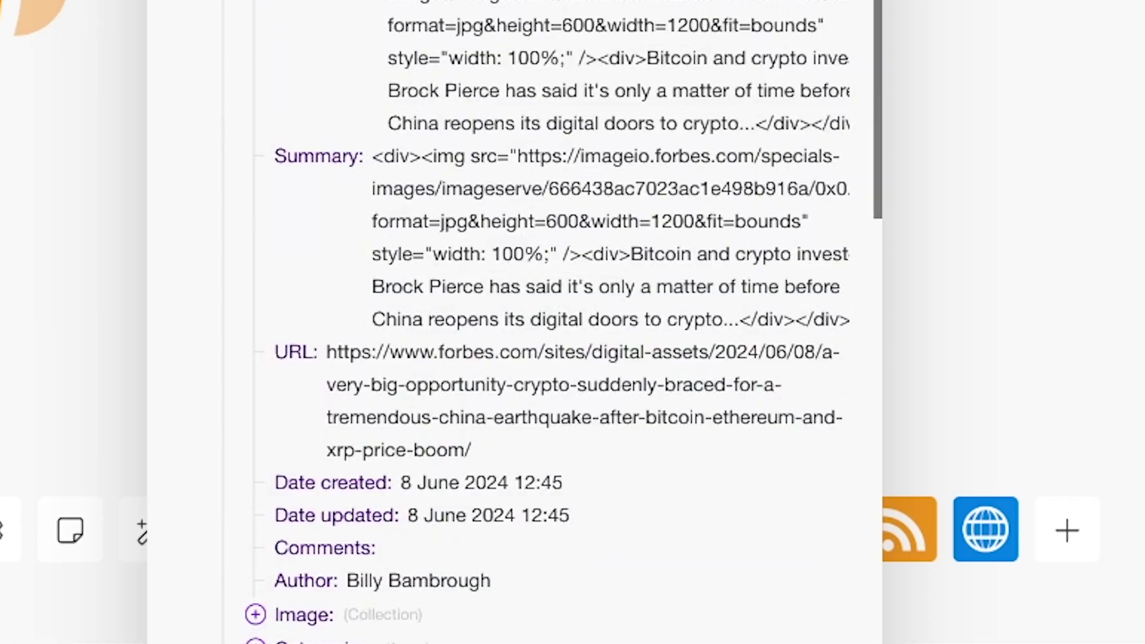
scroll(473, 256, "down", 6)
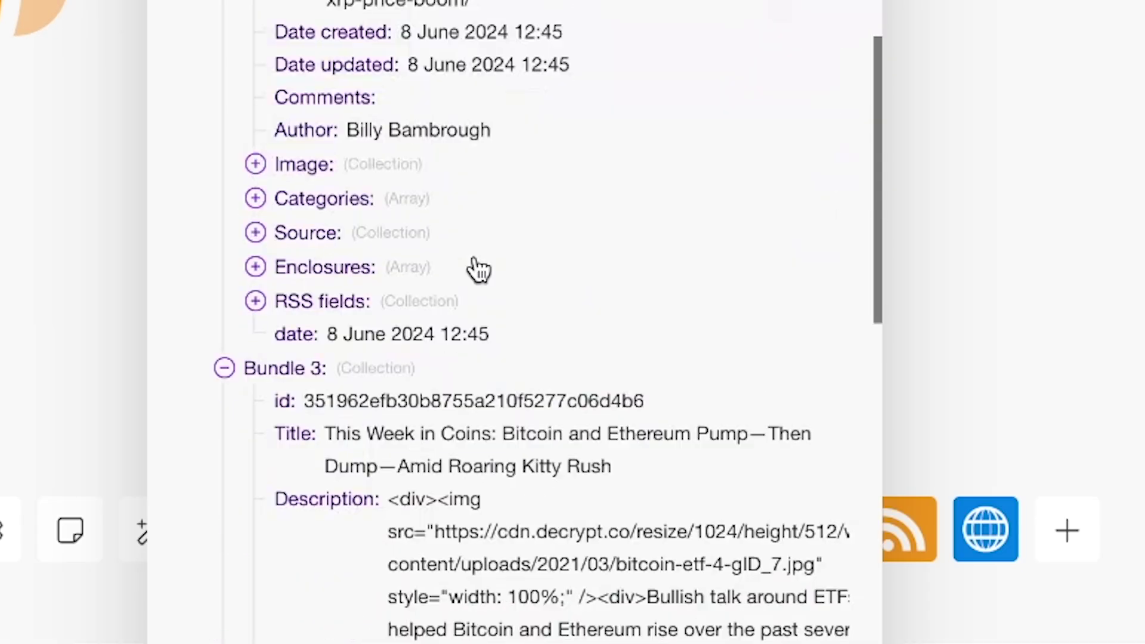
left_click_drag(633, 375, 332, 287)
left_click(398, 340)
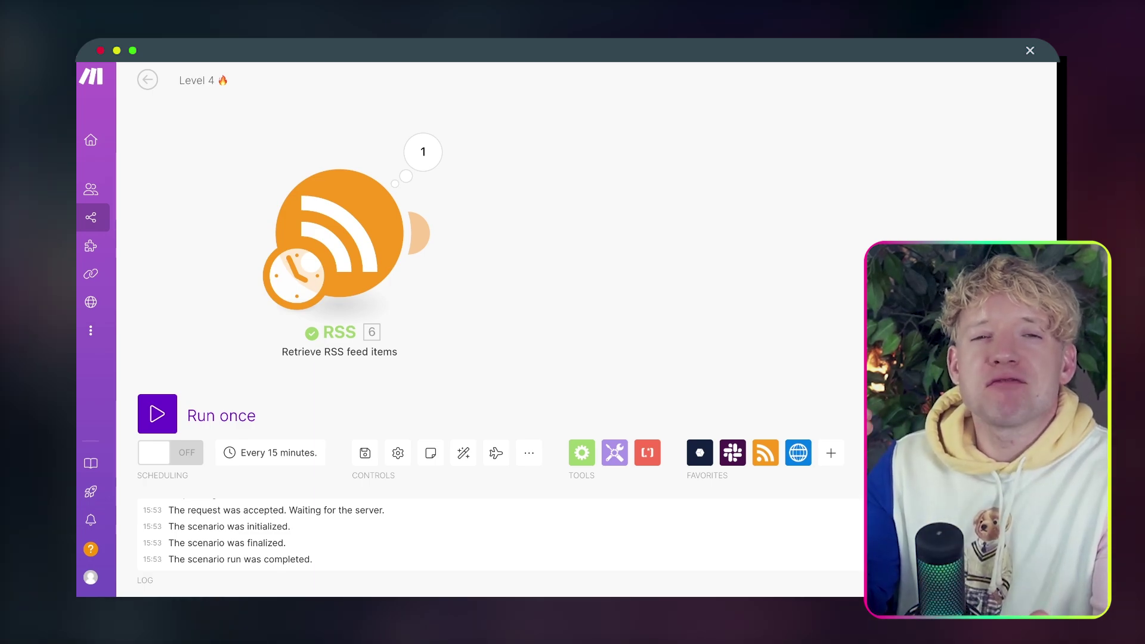
left_click(423, 152)
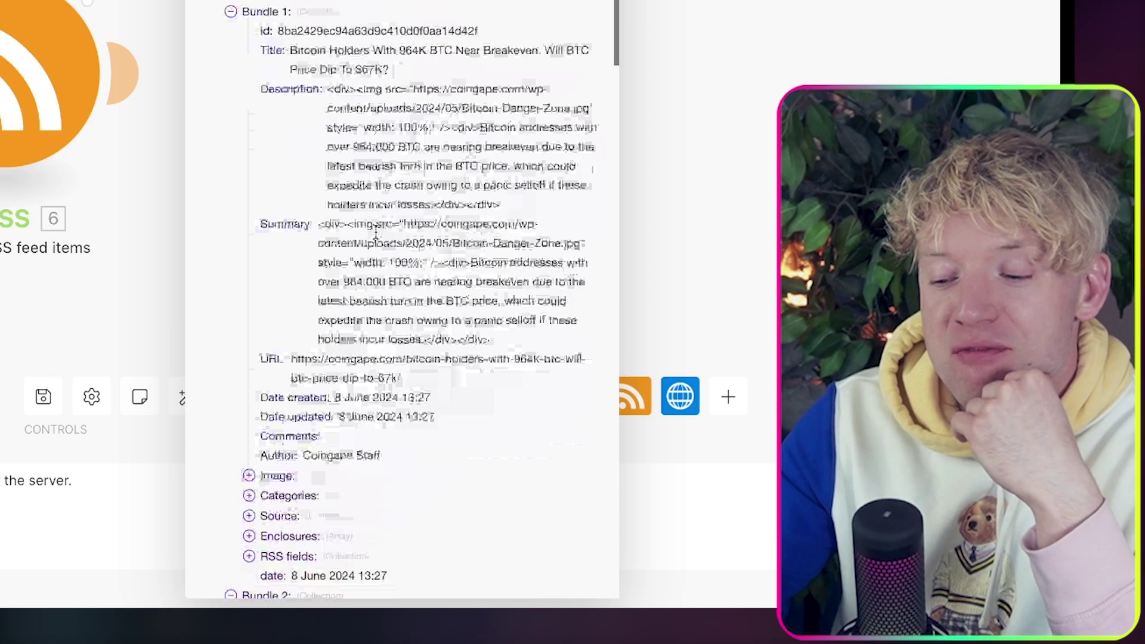
scroll(591, 340, "down", 3)
scroll(376, 231, "down", 1)
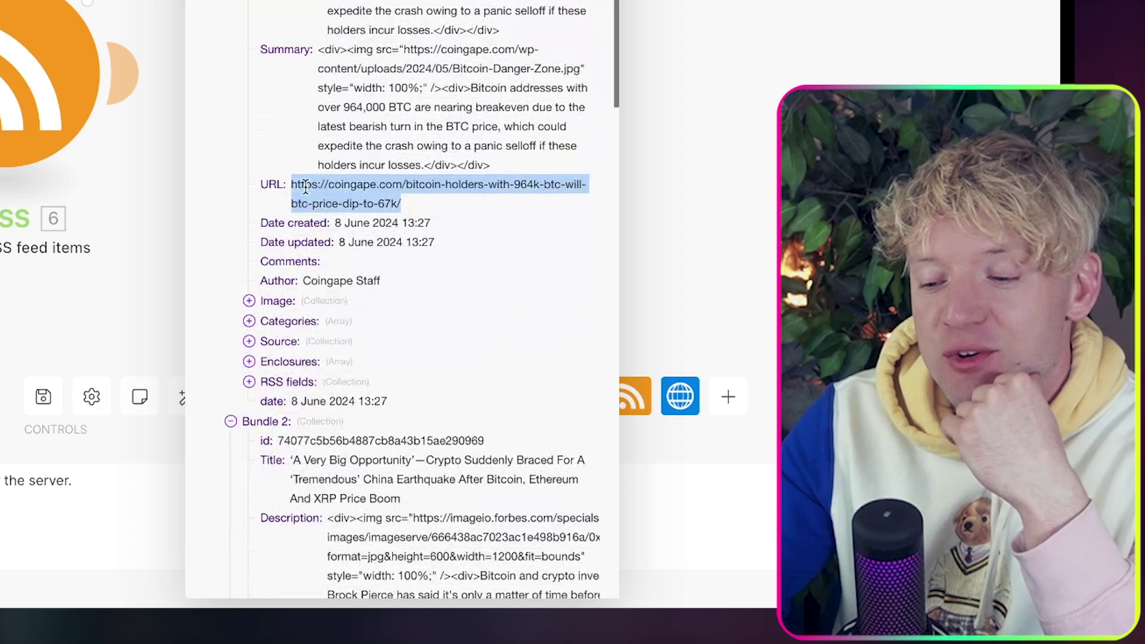
left_click(740, 5)
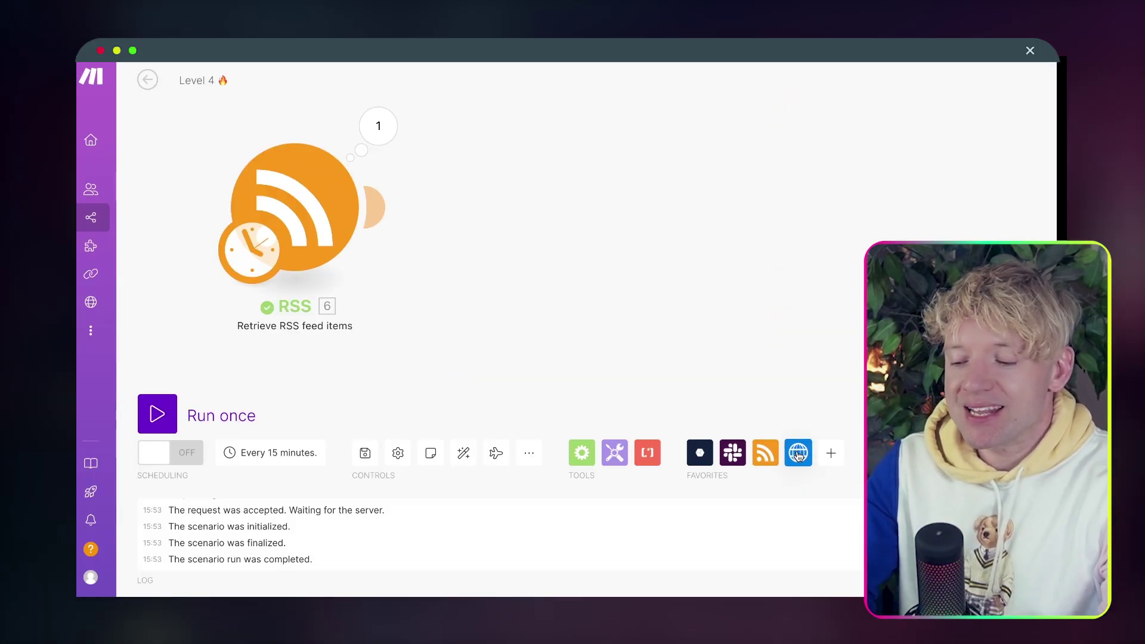
left_click(800, 455)
Add an HTTP Get a file module after the RSS step.
left_click(843, 233)
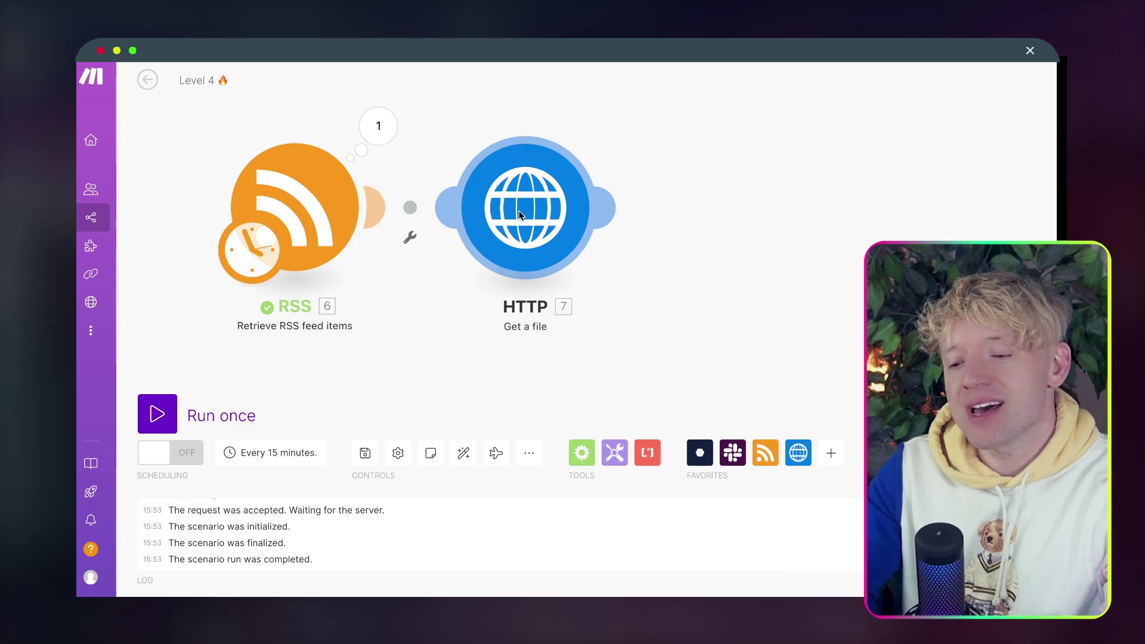
right_click(519, 215)
left_click(587, 373)
left_click(383, 210)
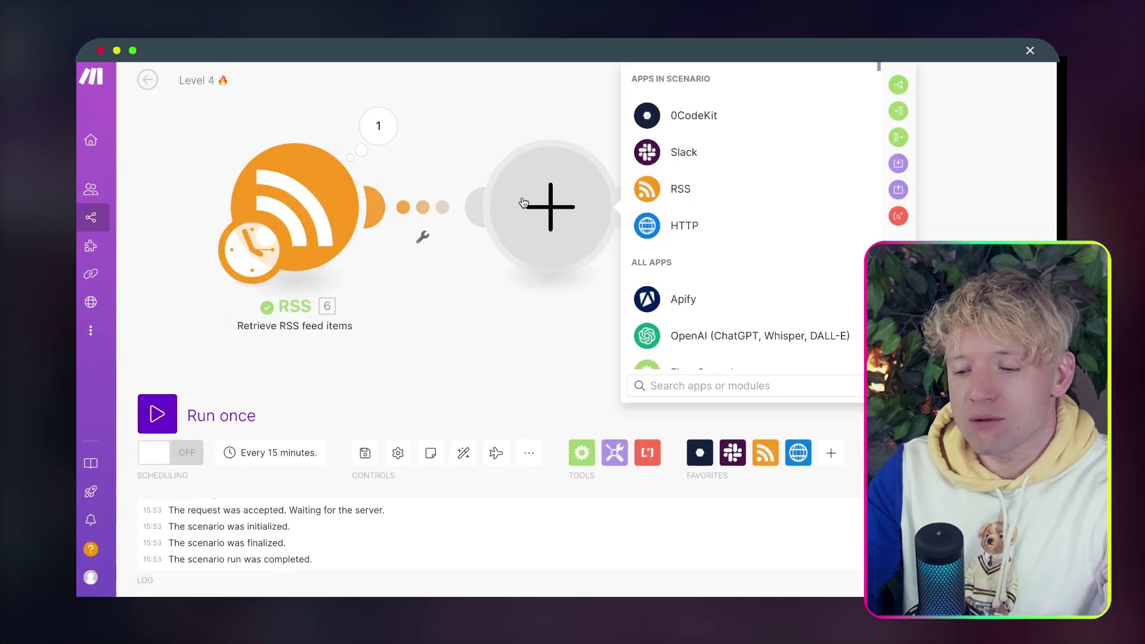
type("HTT")
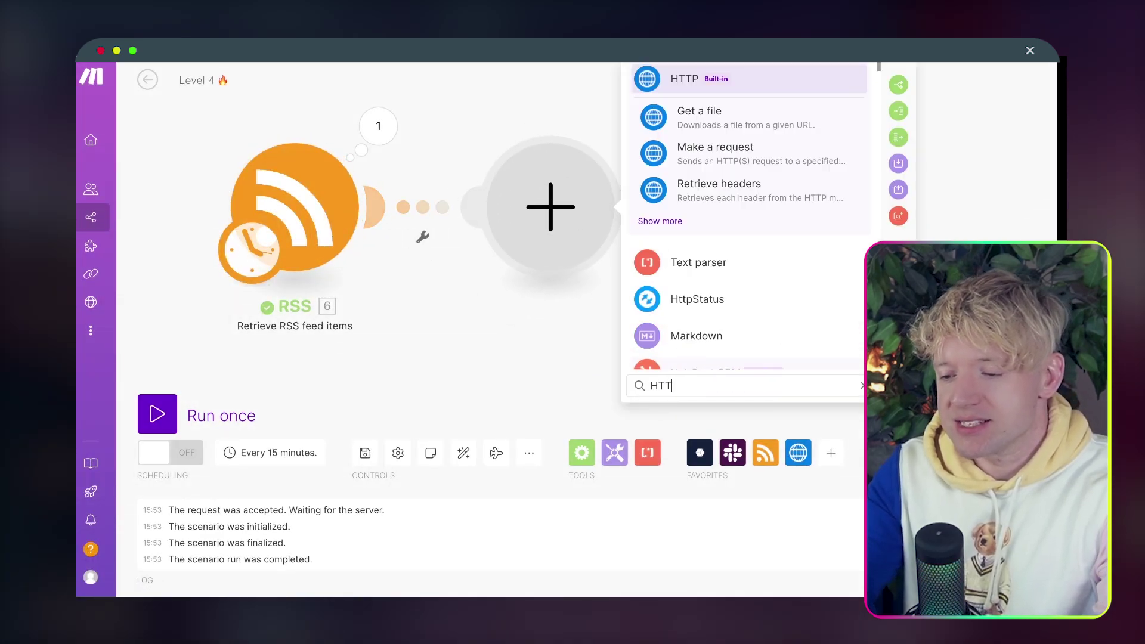
left_click(746, 110)
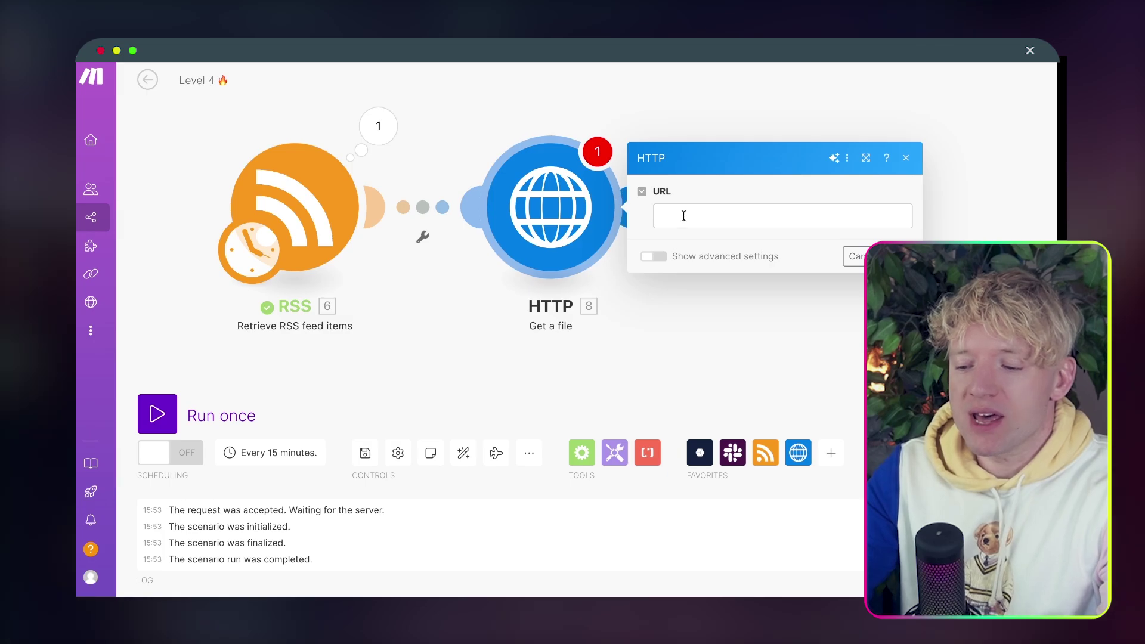
Map the RSS item's URL into the HTTP URL field, save, and run the scenario once.
left_click_drag(767, 330, 709, 313)
left_click(701, 204)
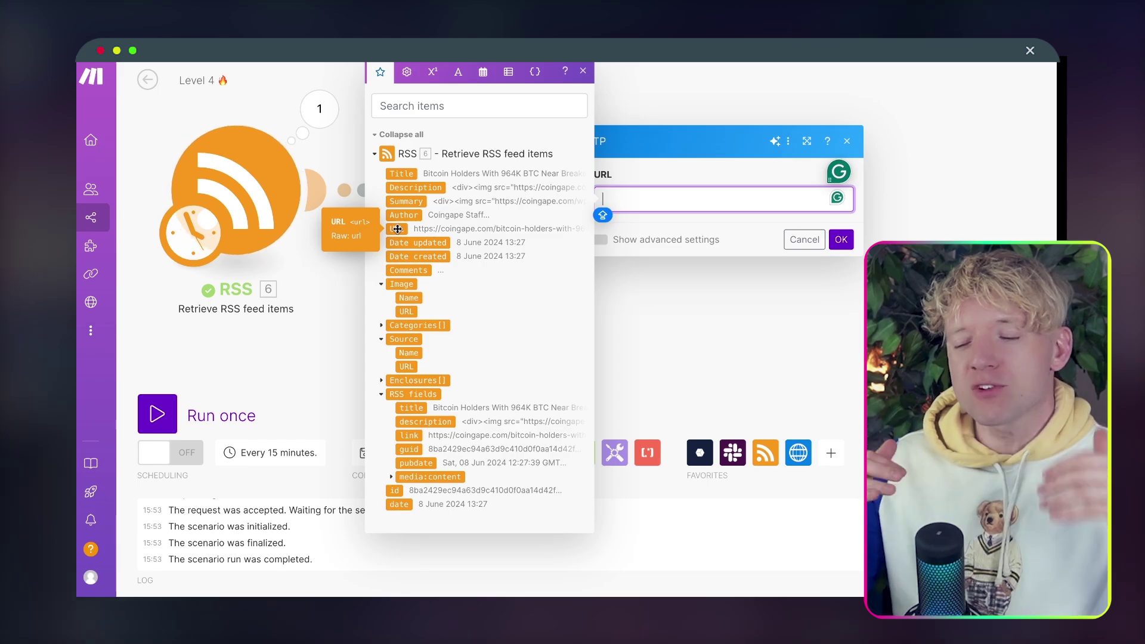
left_click(397, 229)
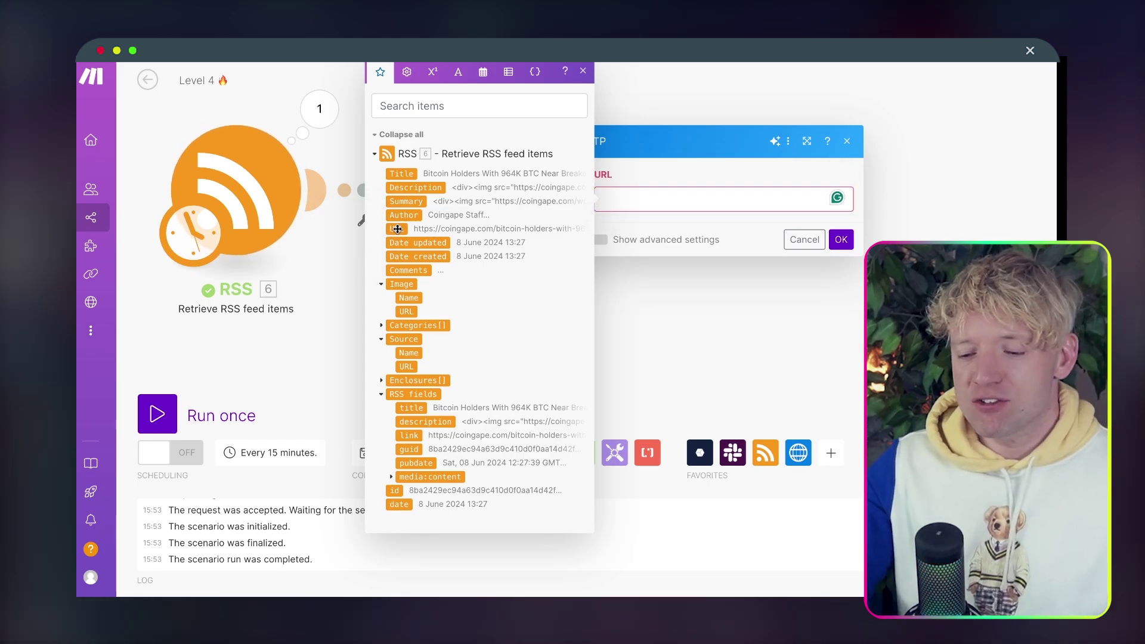
left_click(841, 238)
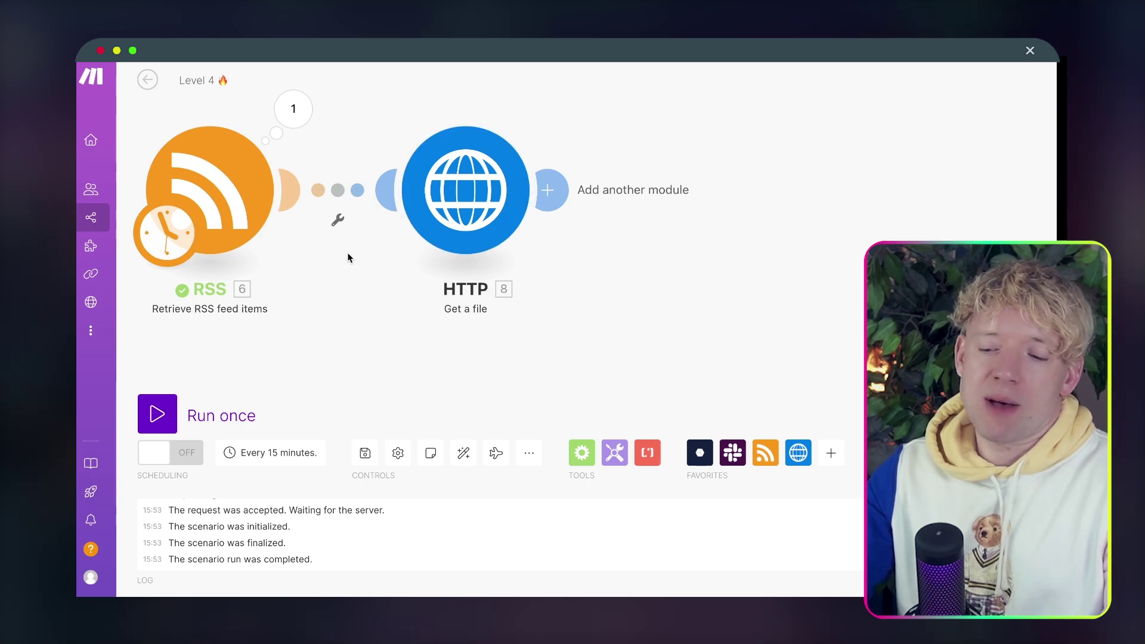
left_click(156, 413)
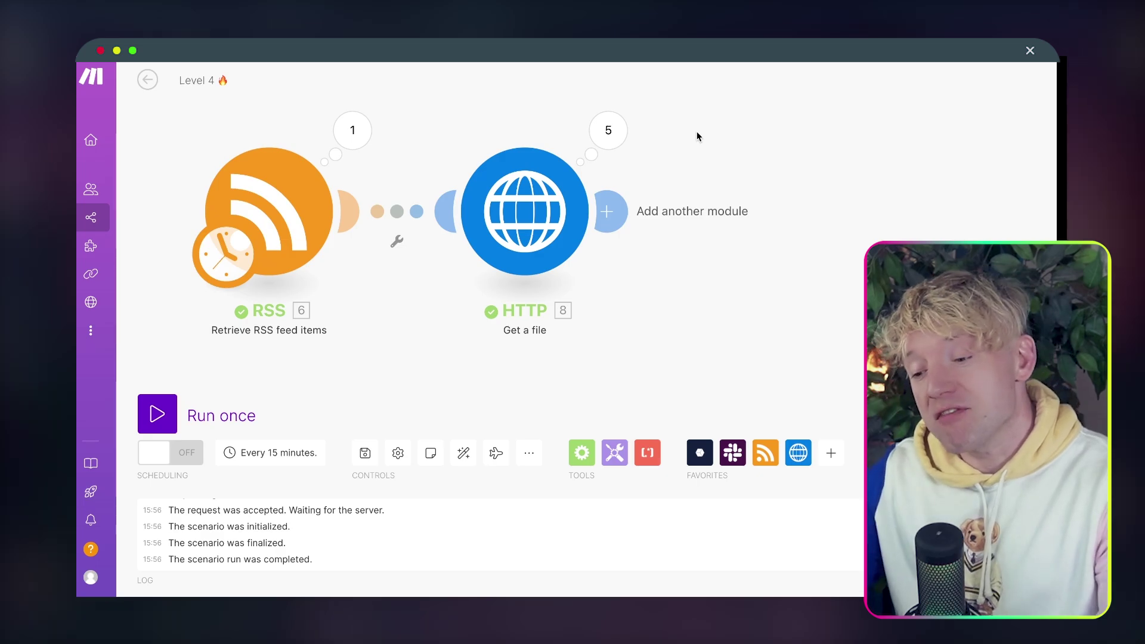
Check the RSS settings, then open the HTTP step's Operation 1 results.
left_click(270, 209)
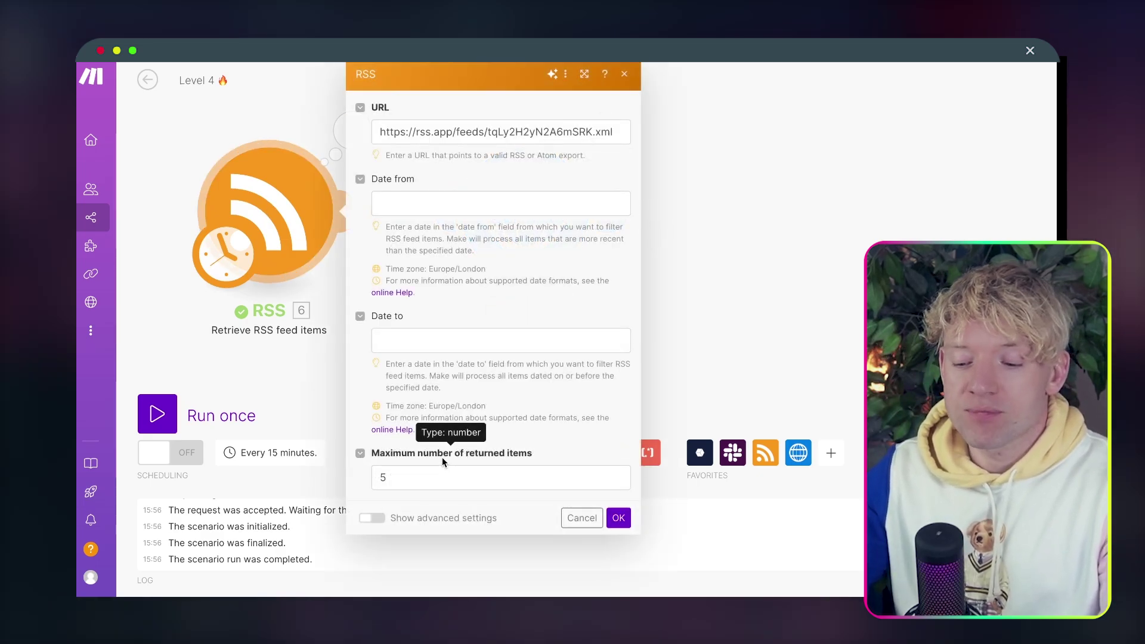
left_click(707, 364)
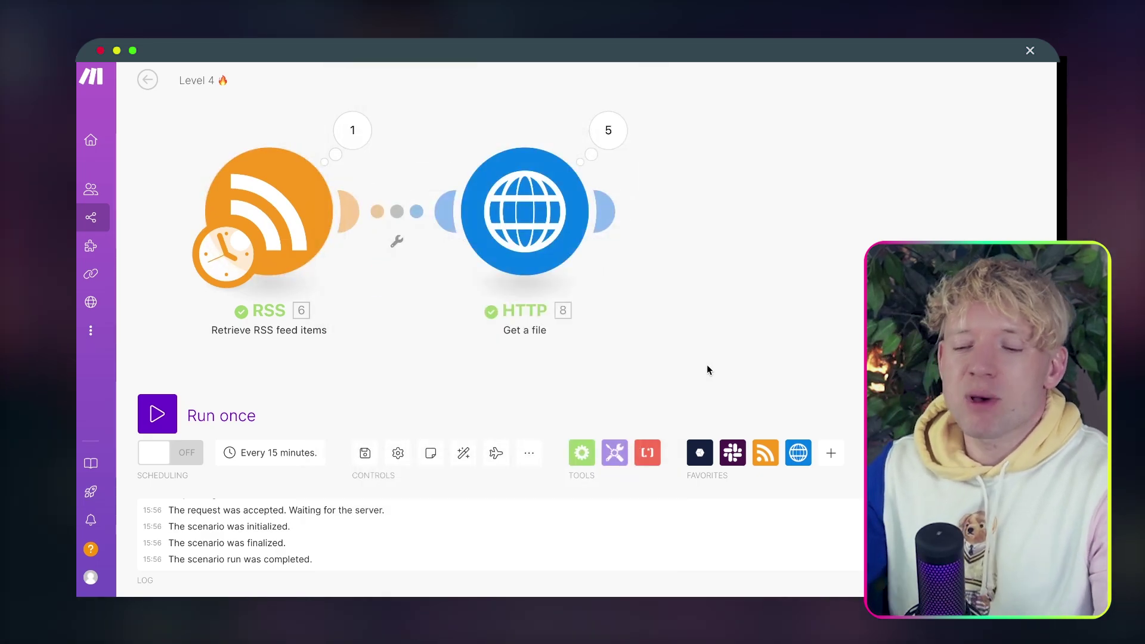
left_click_drag(754, 159, 701, 153)
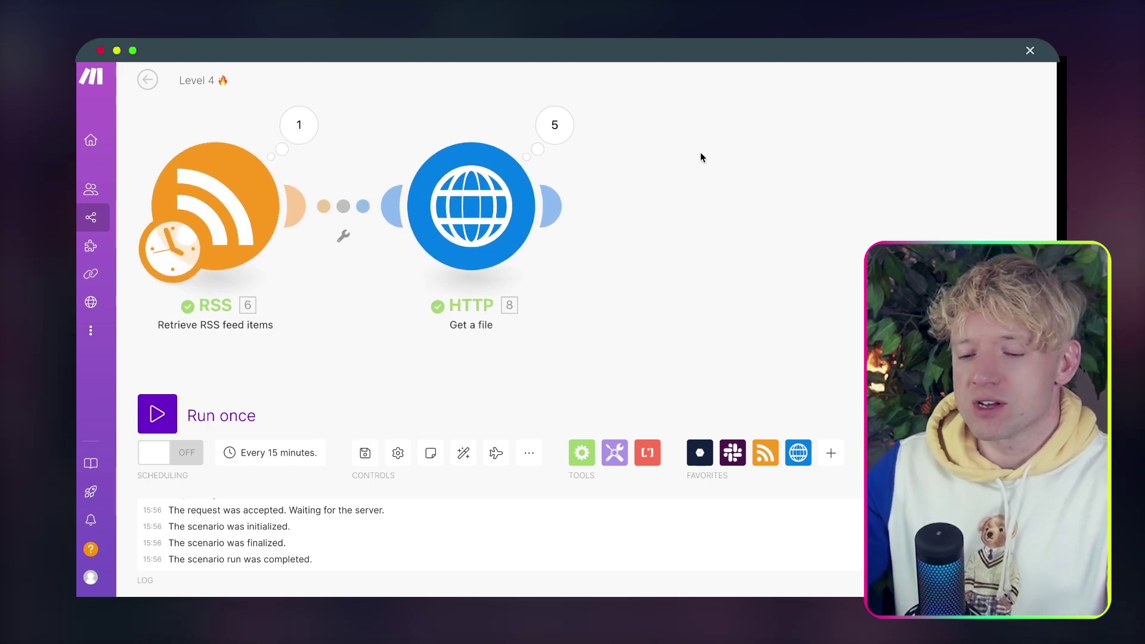
left_click(567, 128)
left_click_drag(759, 306, 683, 307)
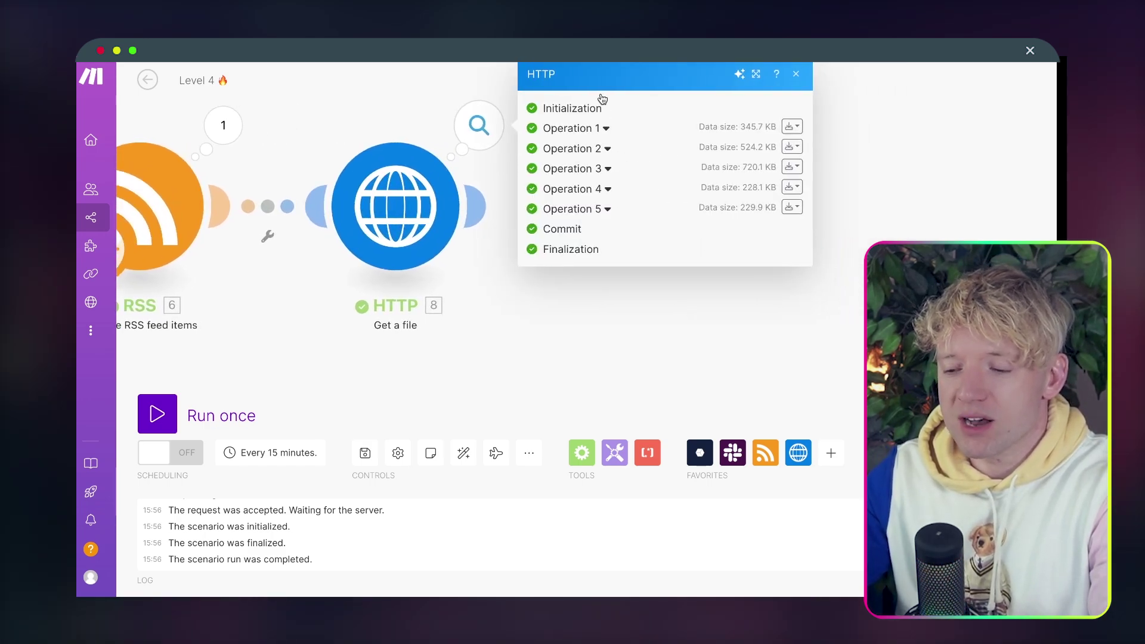
left_click(601, 129)
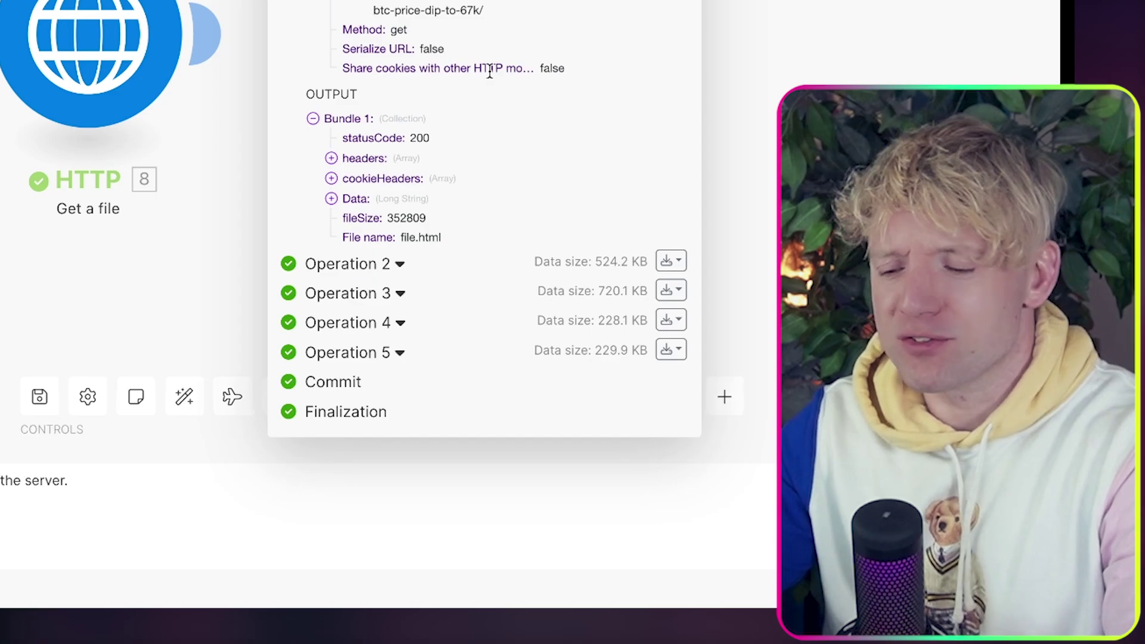
Expand the downloaded Data to inspect each article's HTML with status 200, then close results.
left_click_drag(1014, 310, 832, 312)
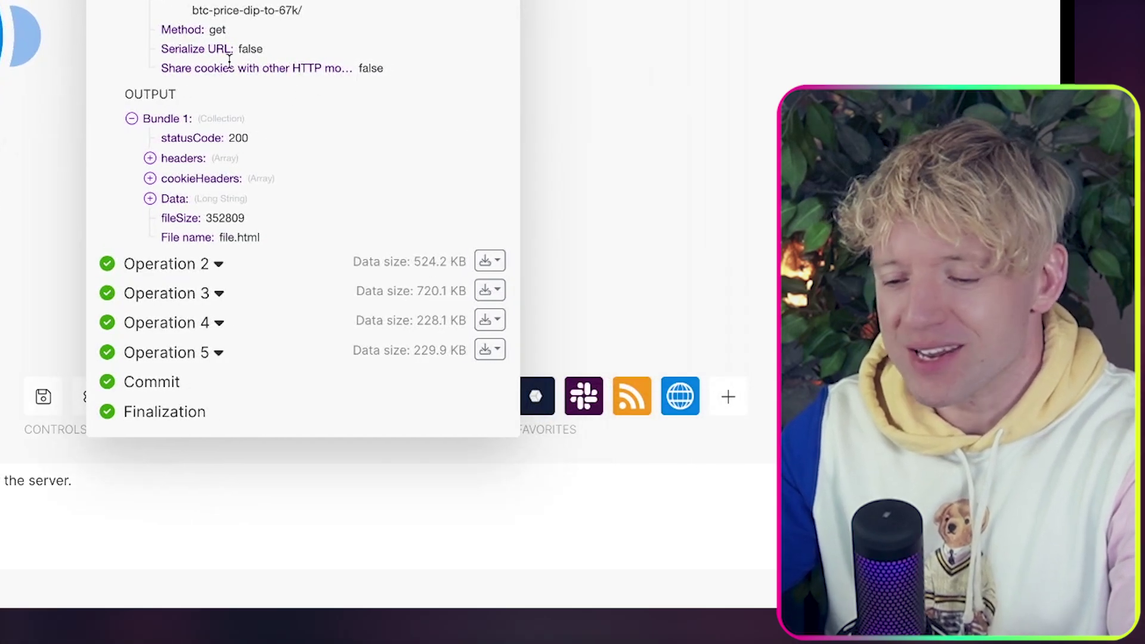
left_click(151, 198)
scroll(241, 315, "down", 20)
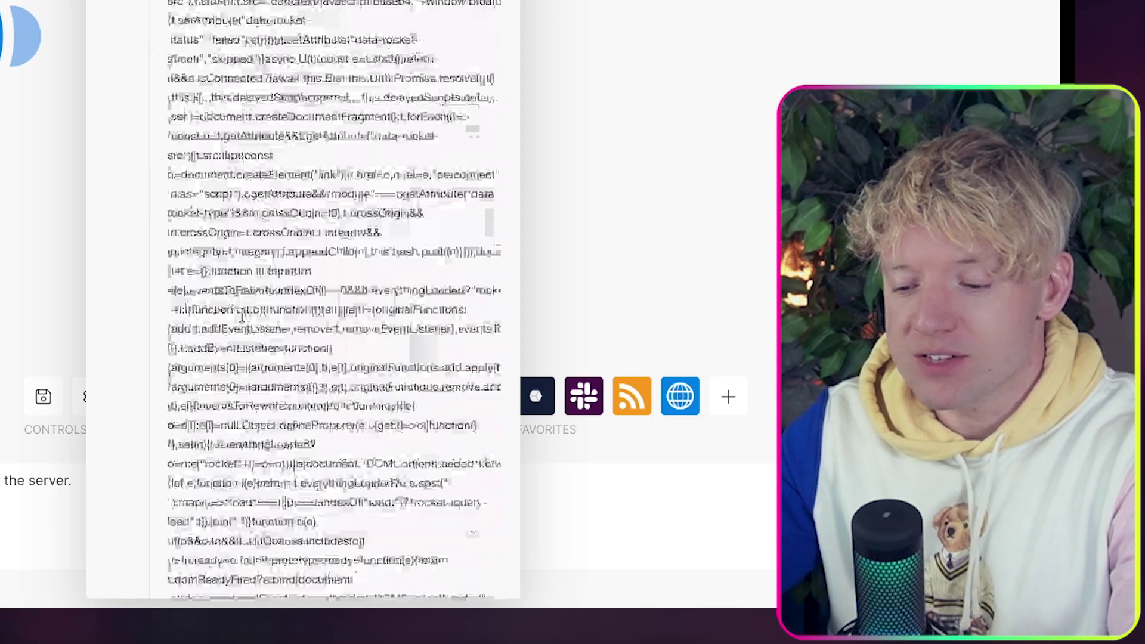
scroll(242, 315, "down", 20)
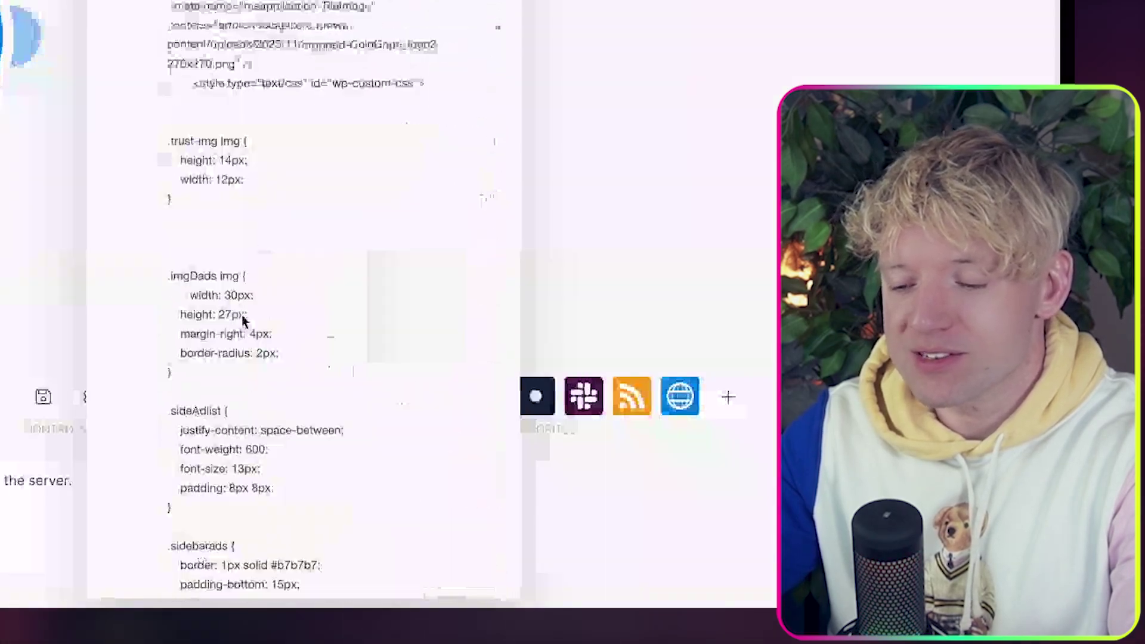
left_click(648, 195)
left_click_drag(498, 193, 808, 182)
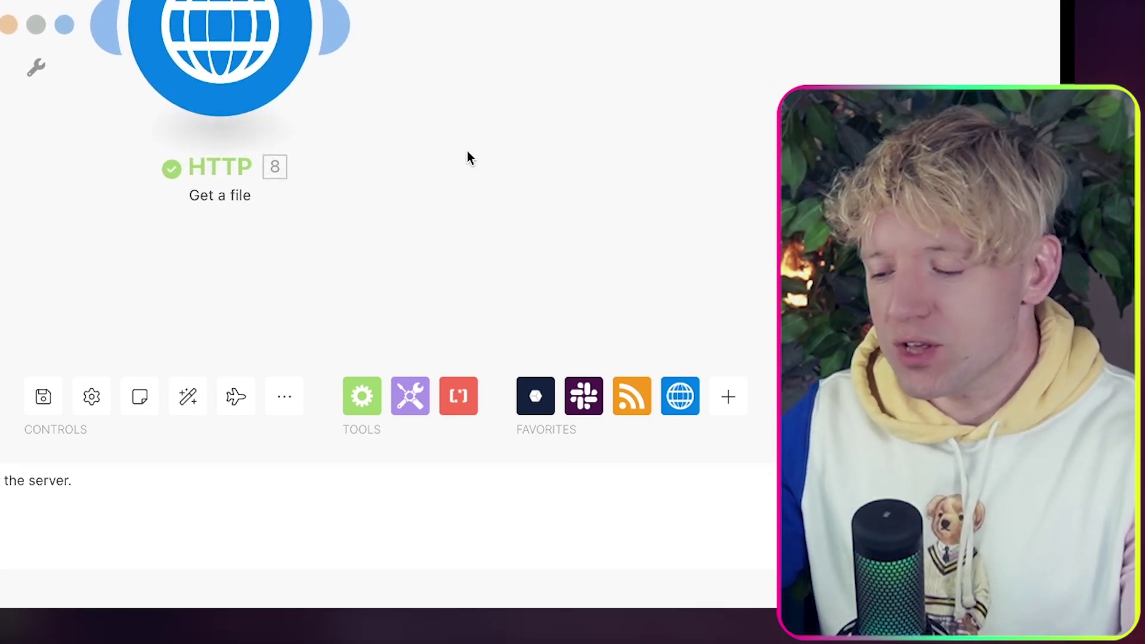
Add a Text parser HTML to text module after HTTP and focus its HTML field.
left_click(340, 30)
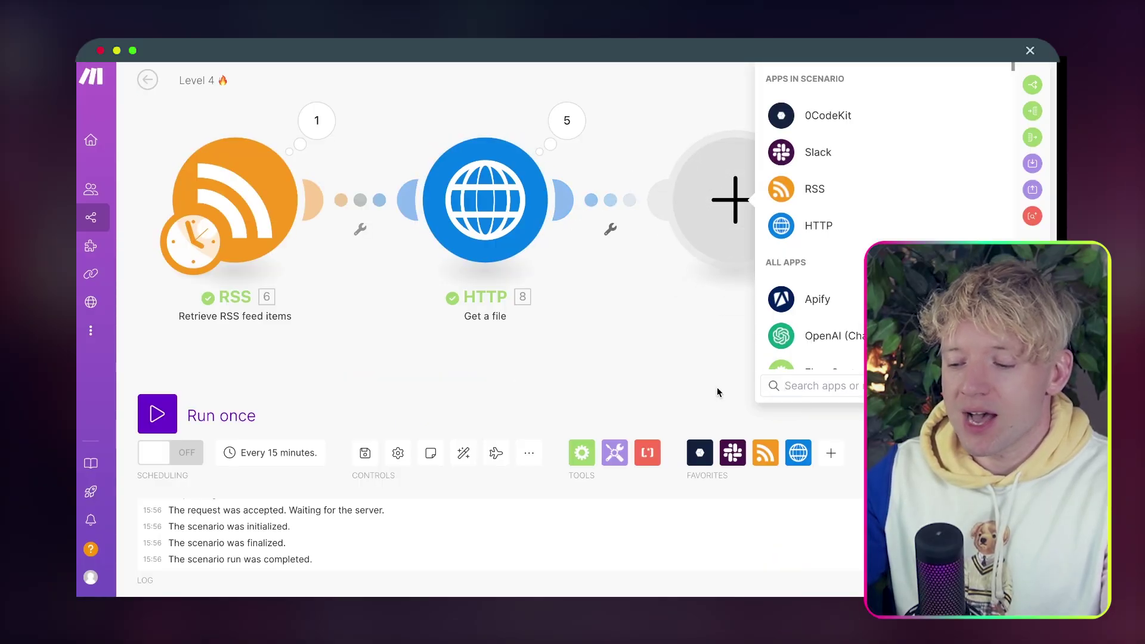
left_click_drag(717, 392, 475, 387)
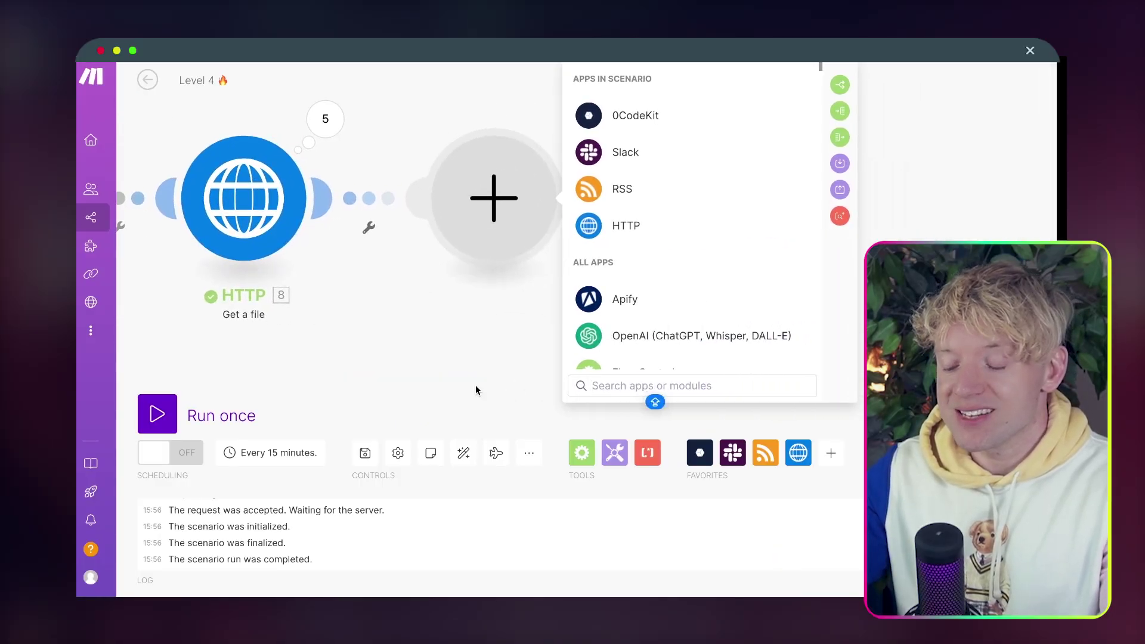
type("HTML TO")
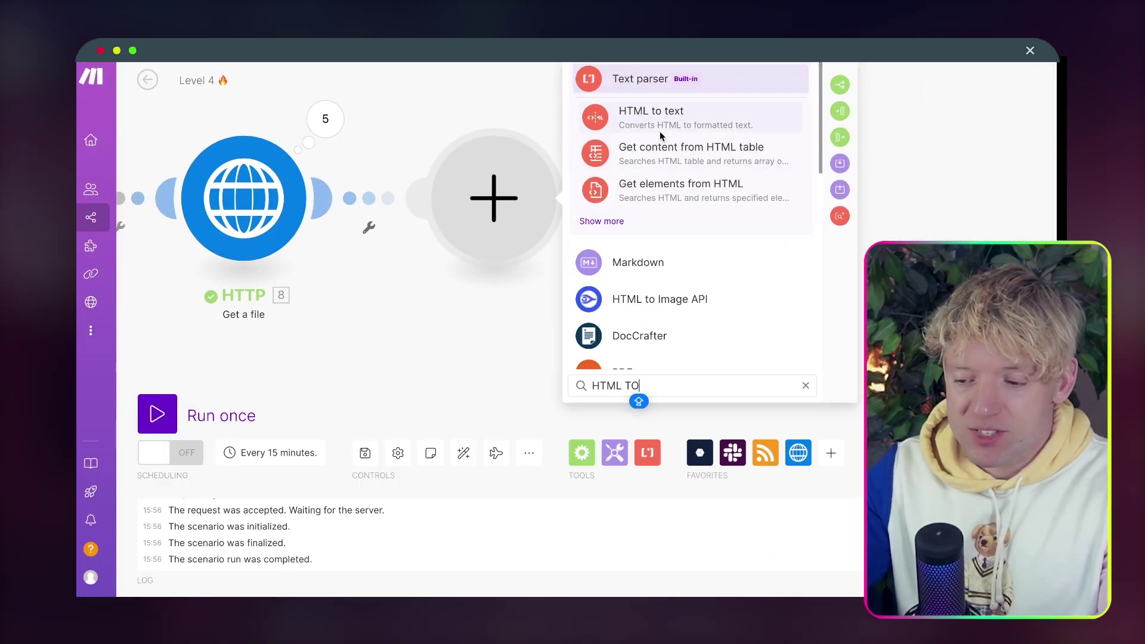
left_click(659, 134)
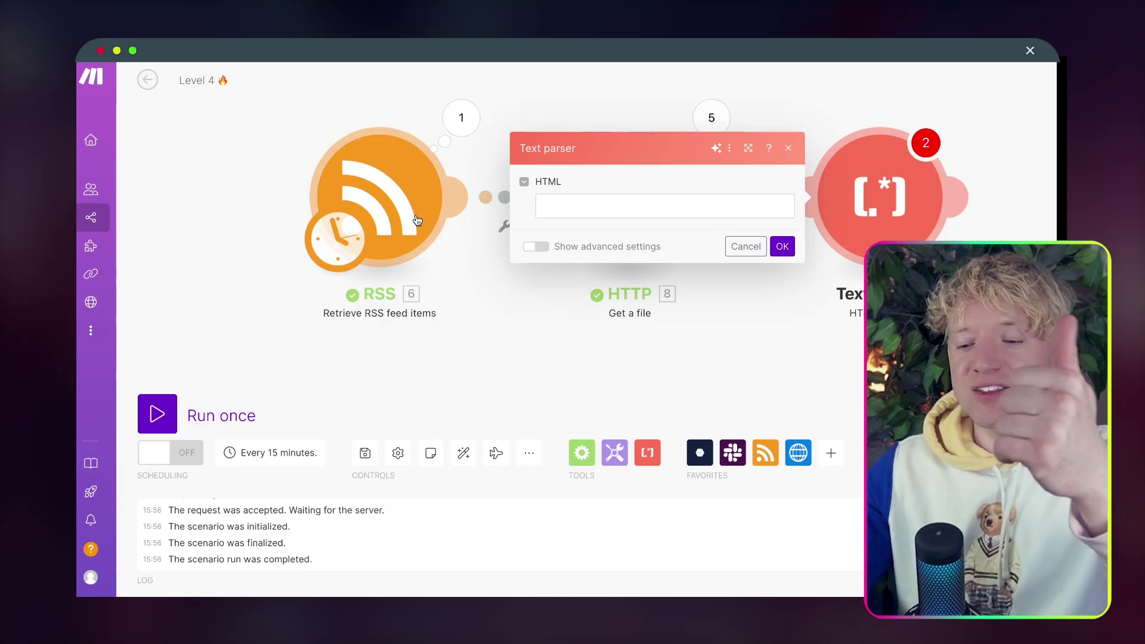
left_click(481, 335)
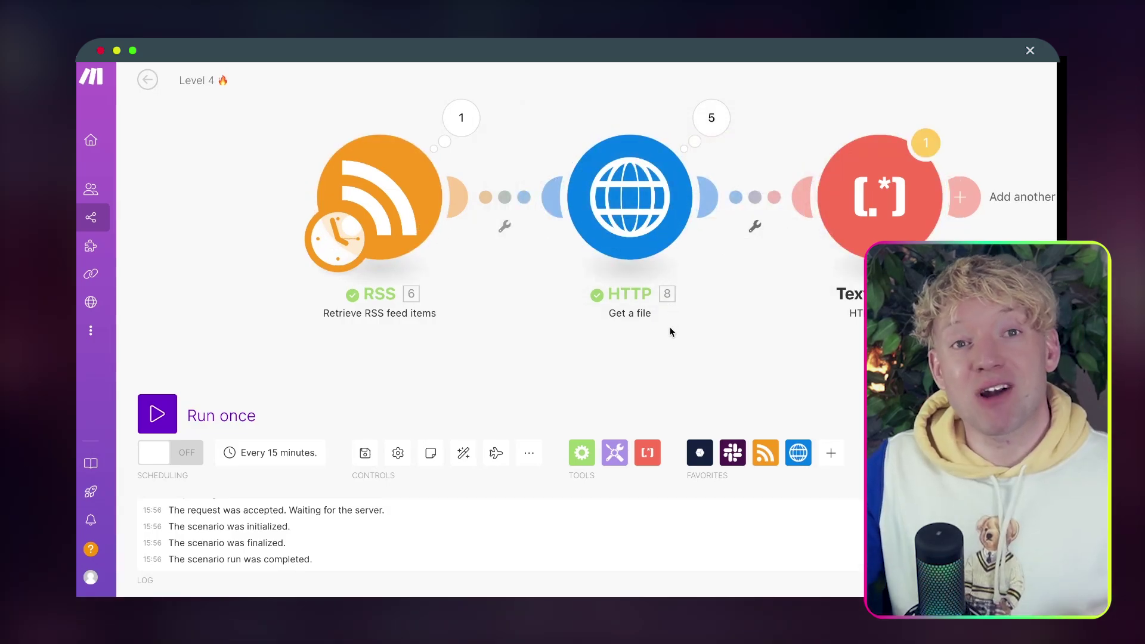
left_click_drag(672, 344, 514, 329)
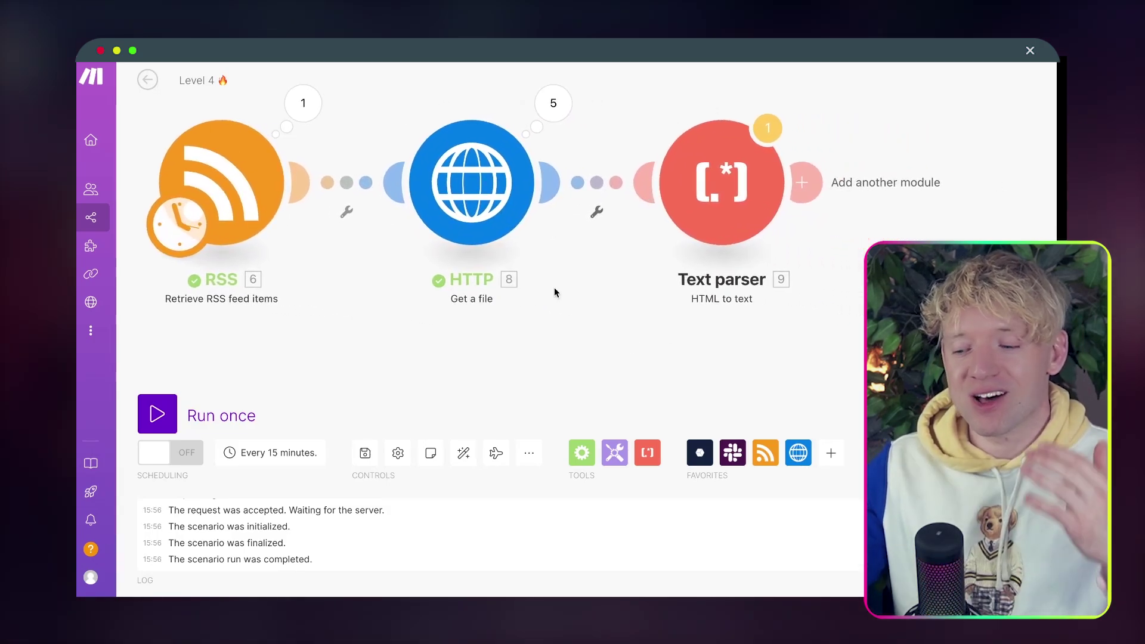
left_click(721, 180)
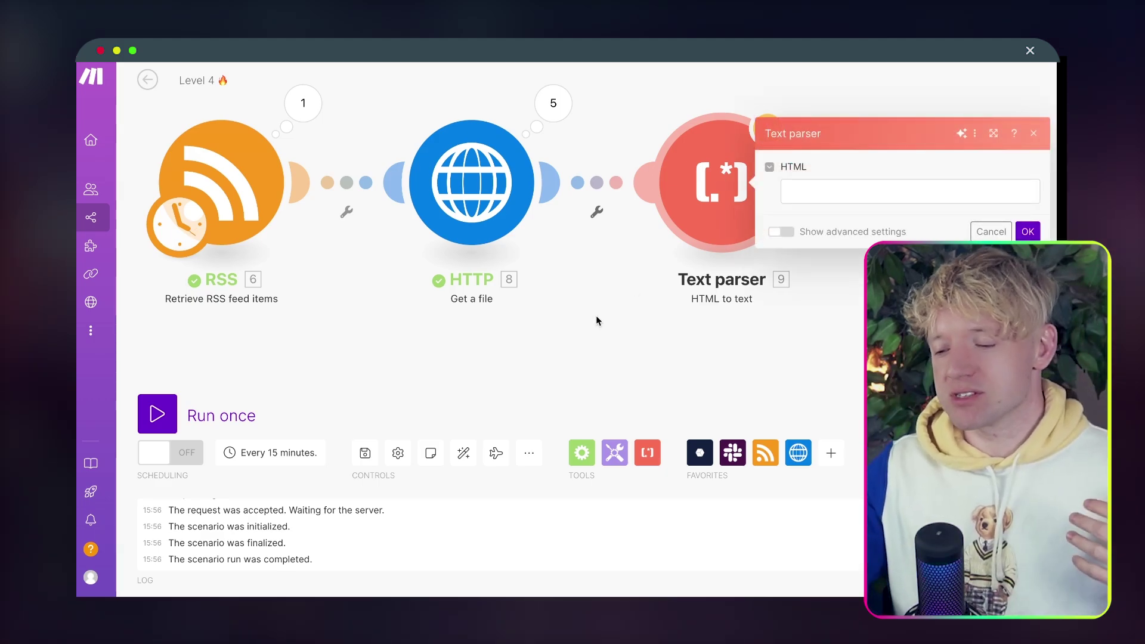
left_click(744, 193)
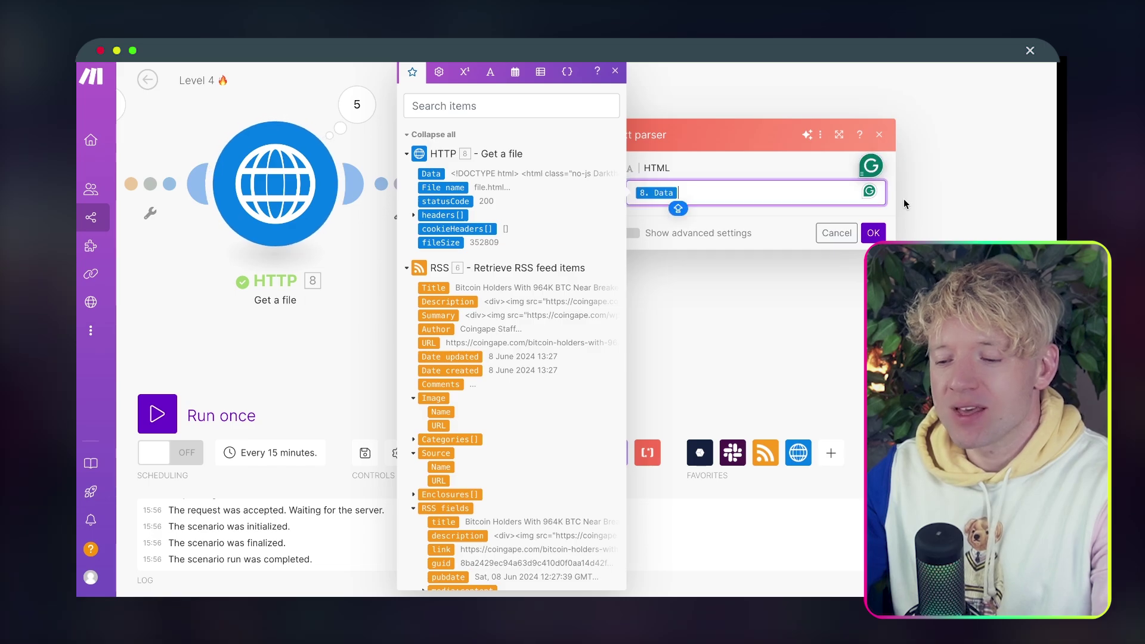
left_click(871, 233)
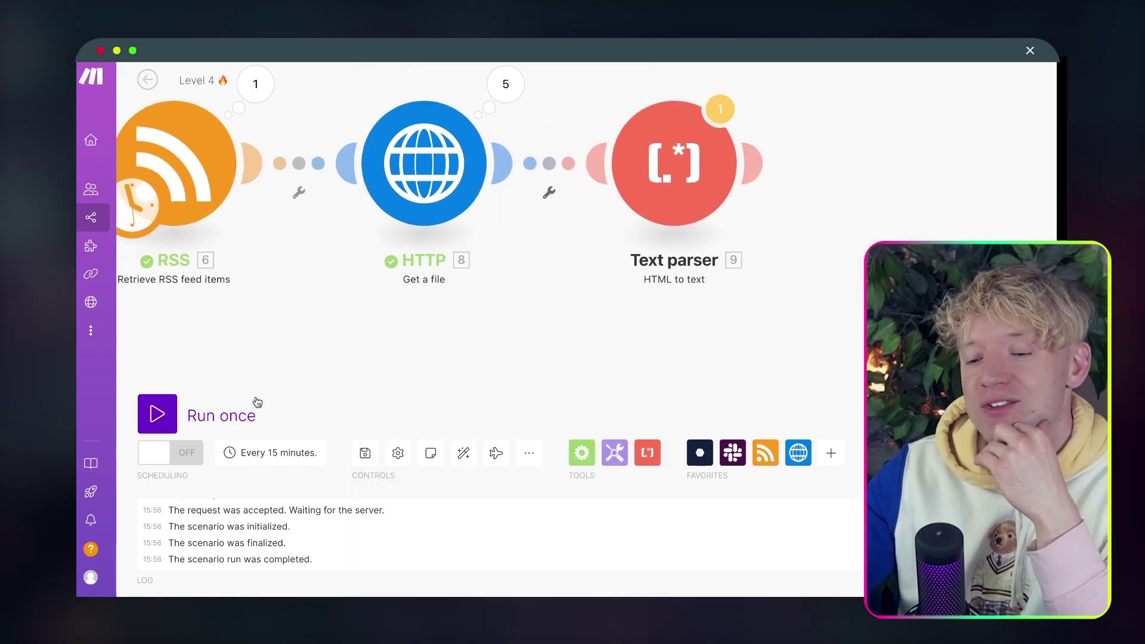
left_click(172, 412)
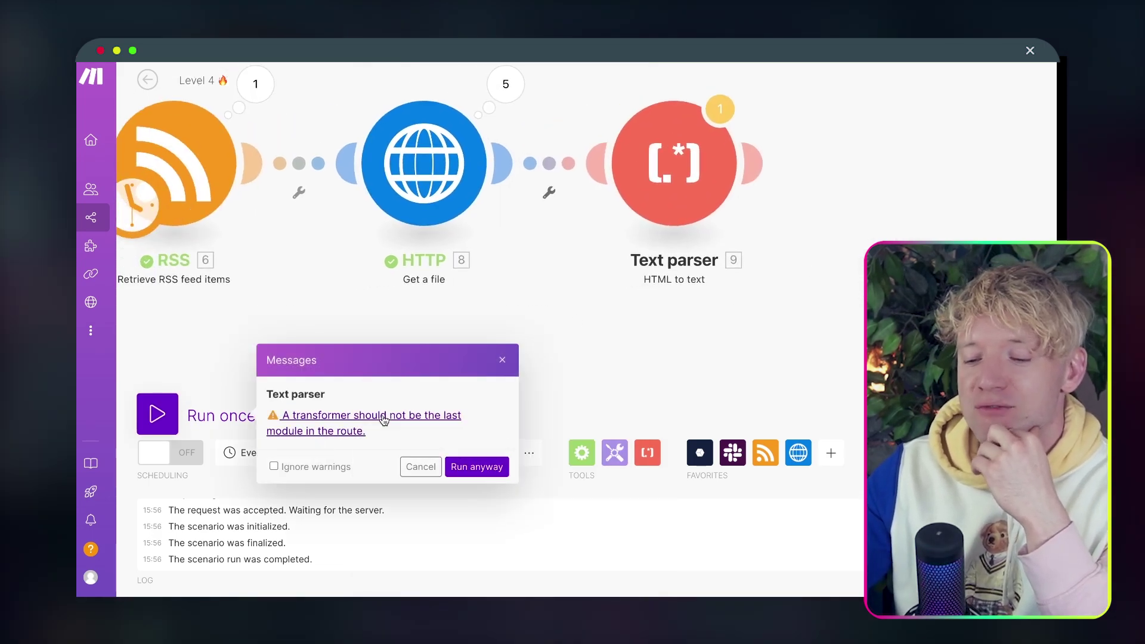
left_click(475, 466)
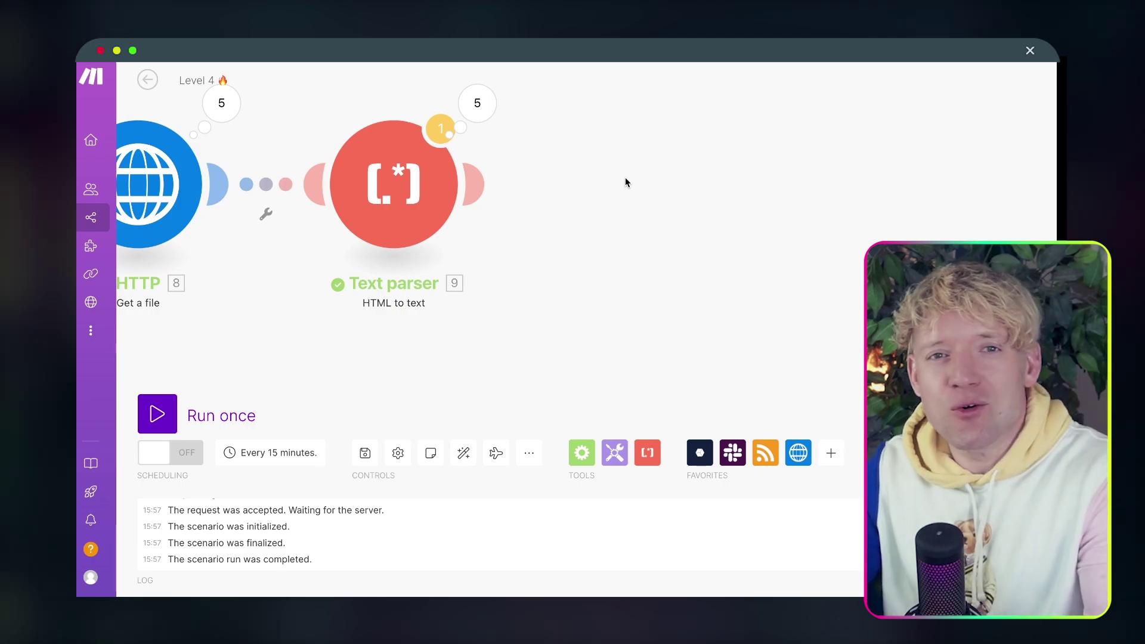
left_click(479, 103)
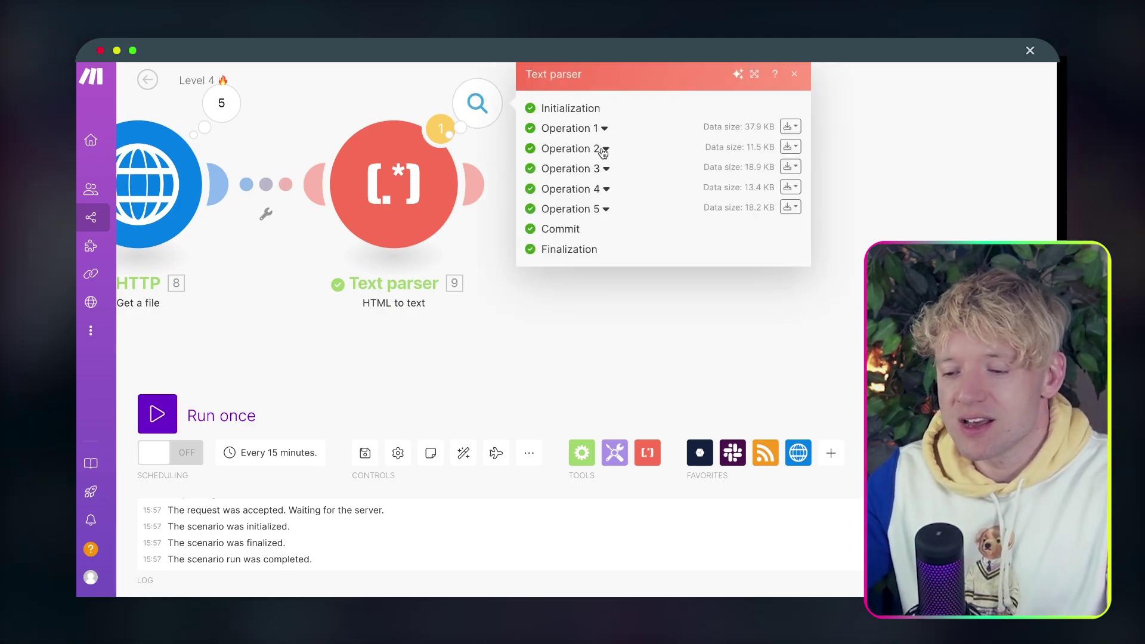
left_click(603, 129)
left_click(559, 252)
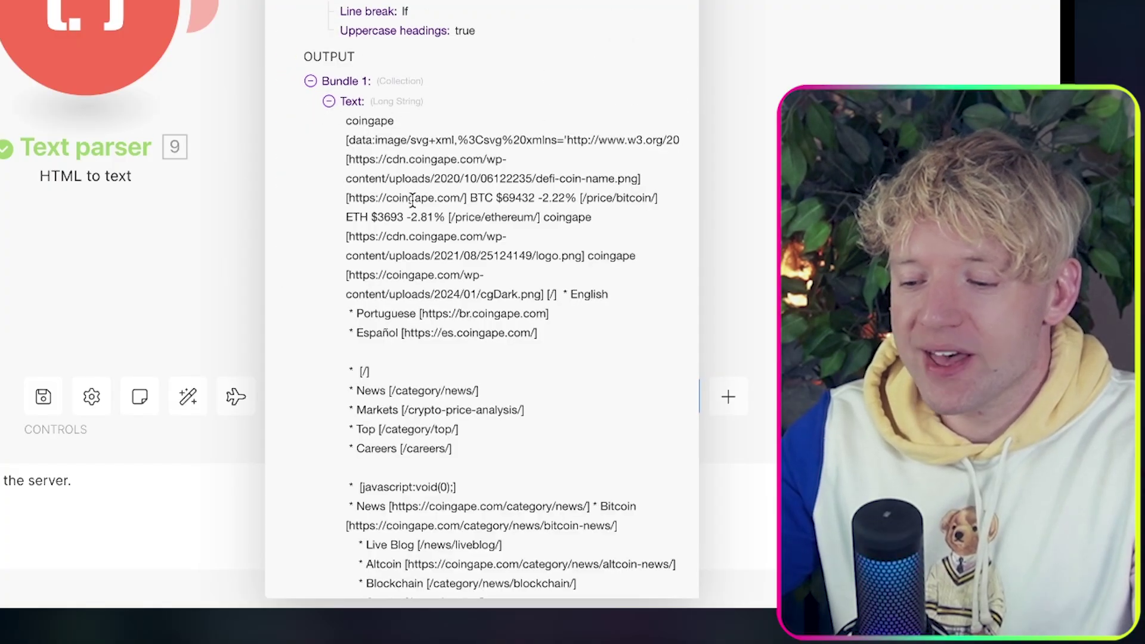
scroll(412, 203, "down", 20)
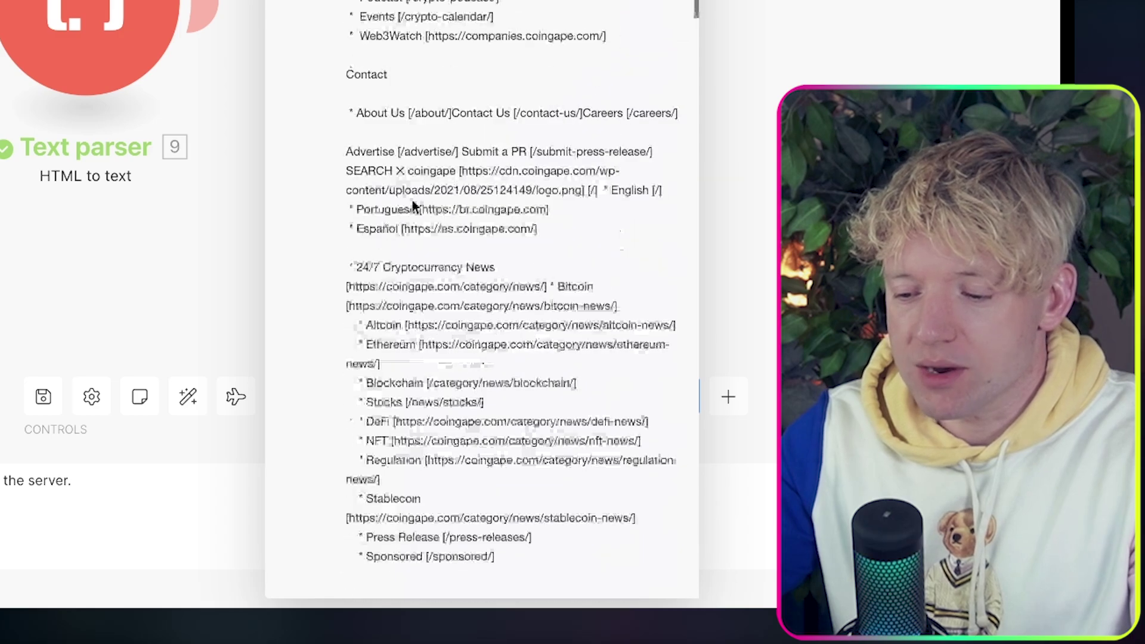
scroll(412, 205, "down", 15)
left_click_drag(347, 130, 409, 204)
left_click(453, 276)
left_click_drag(449, 282, 356, 231)
left_click(387, 200)
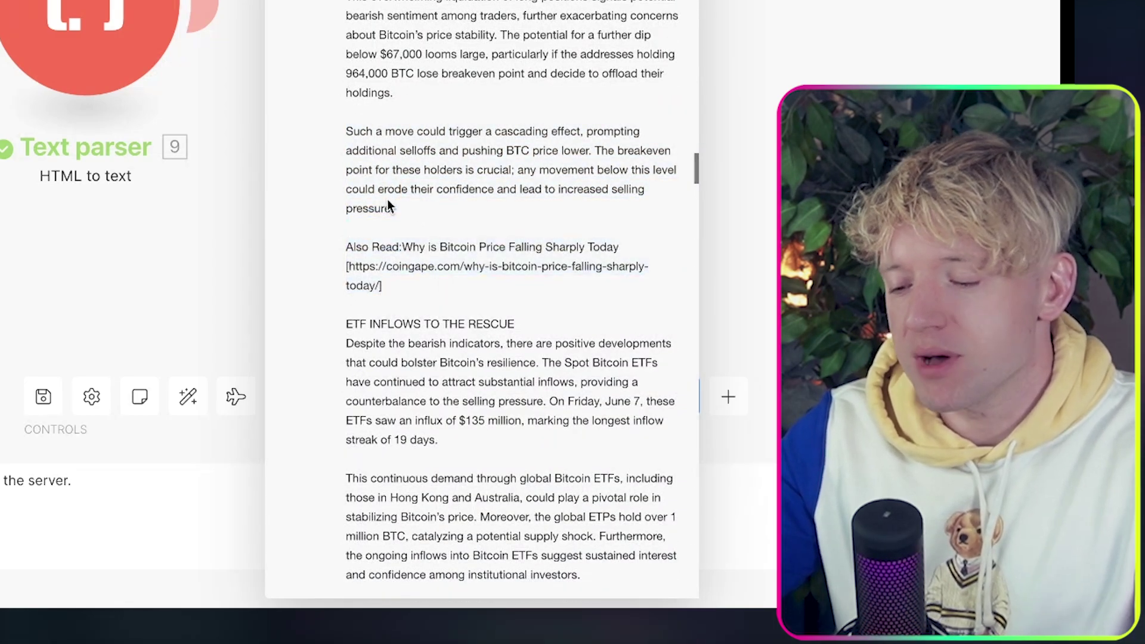
left_click(207, 201)
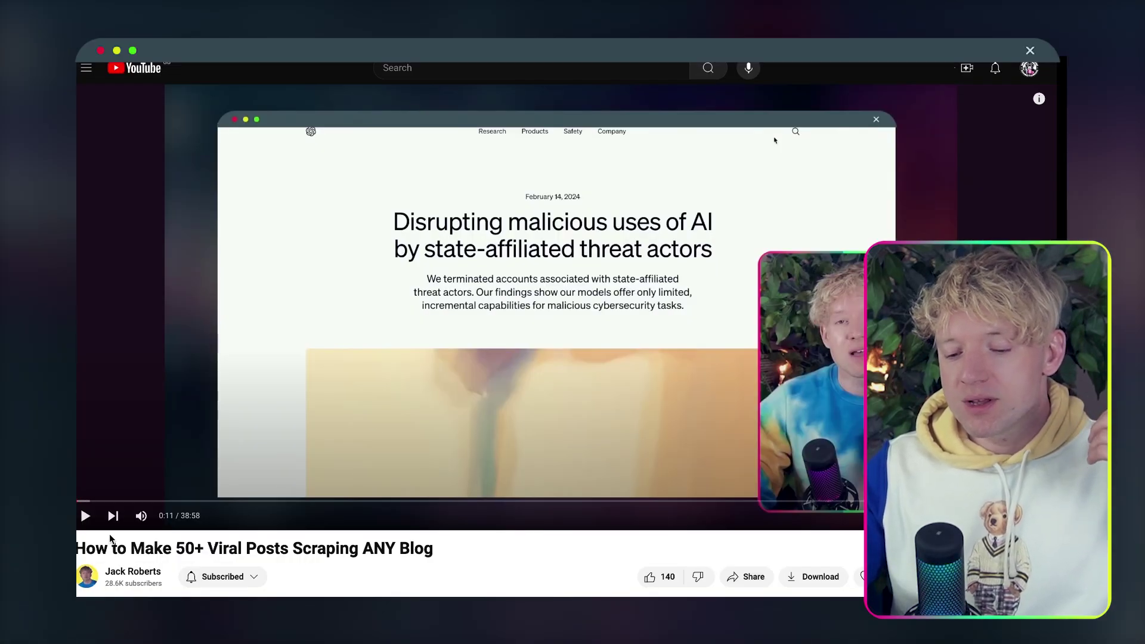
Go to the creator's YouTube channel and browse the uploads on its Videos tab.
scroll(151, 475, "down", 2)
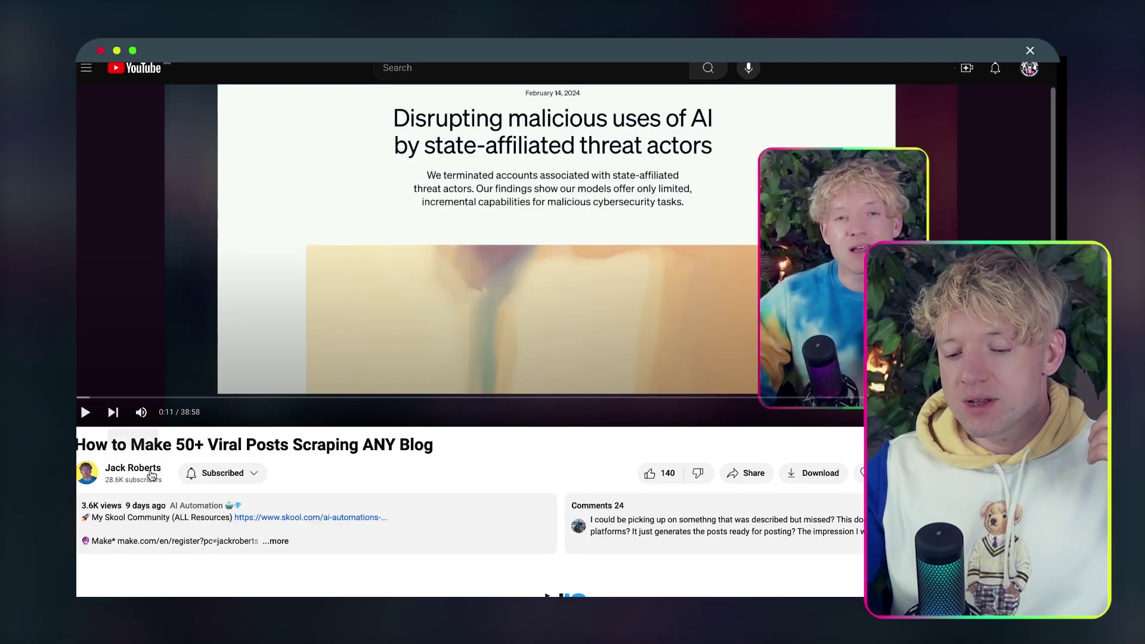
left_click(148, 469)
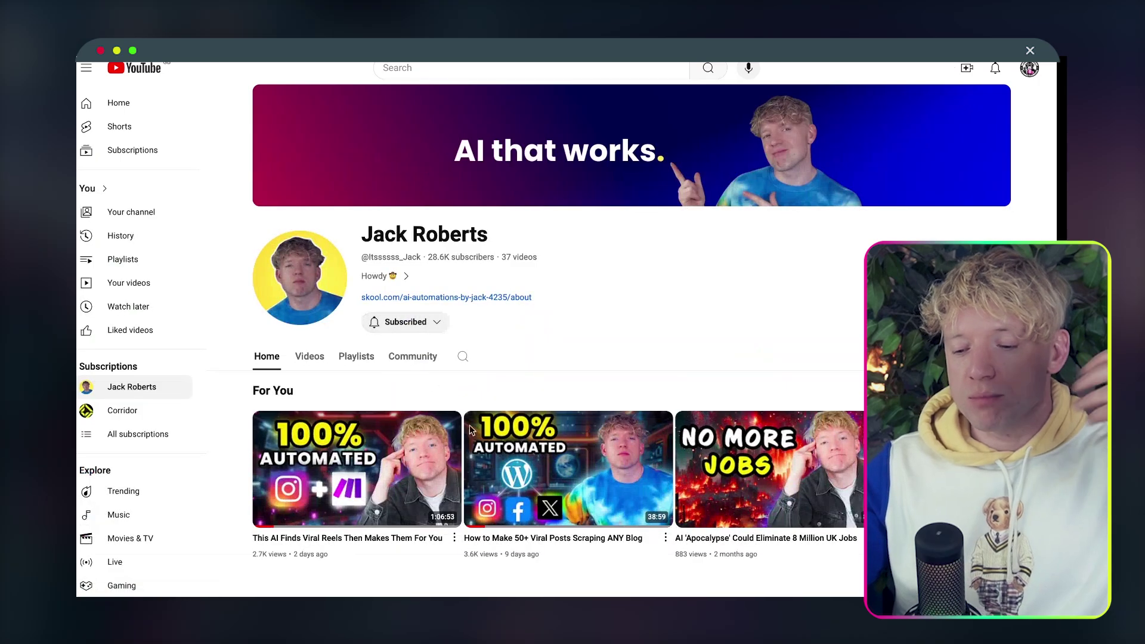
scroll(435, 250, "down", 2)
left_click(310, 271)
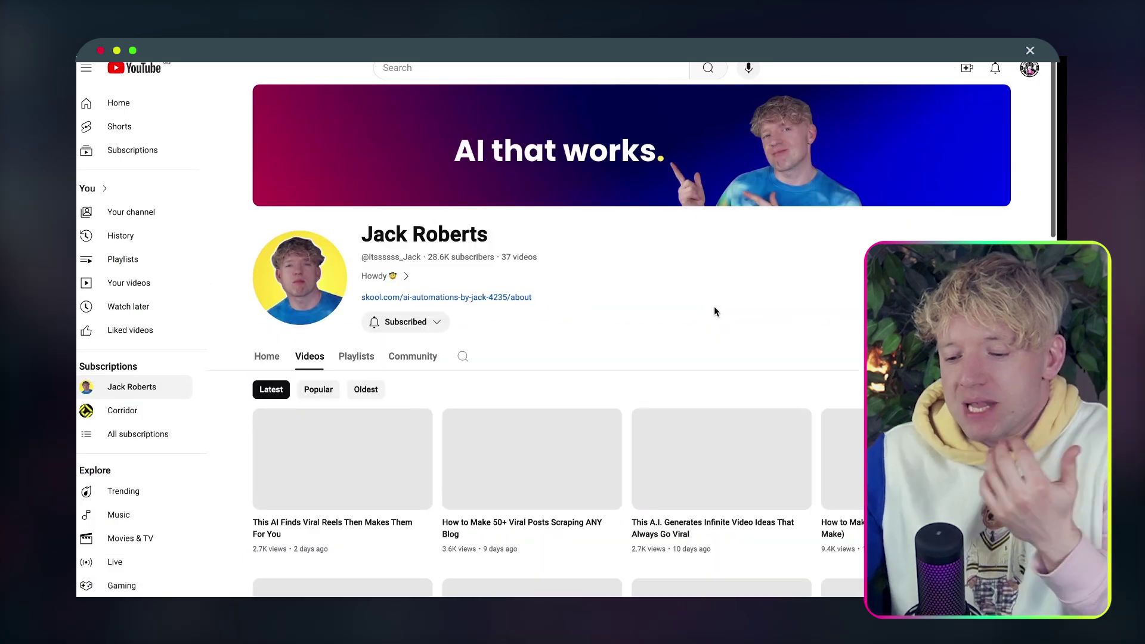
scroll(714, 307, "down", 6)
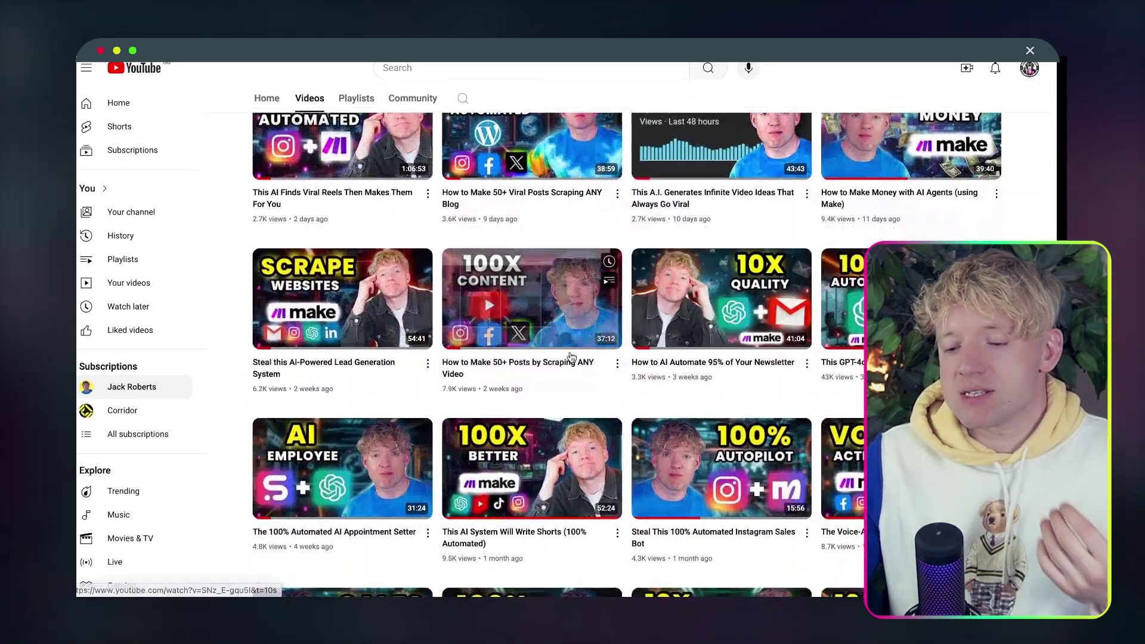
scroll(627, 393, "down", 3)
scroll(627, 393, "up", 10)
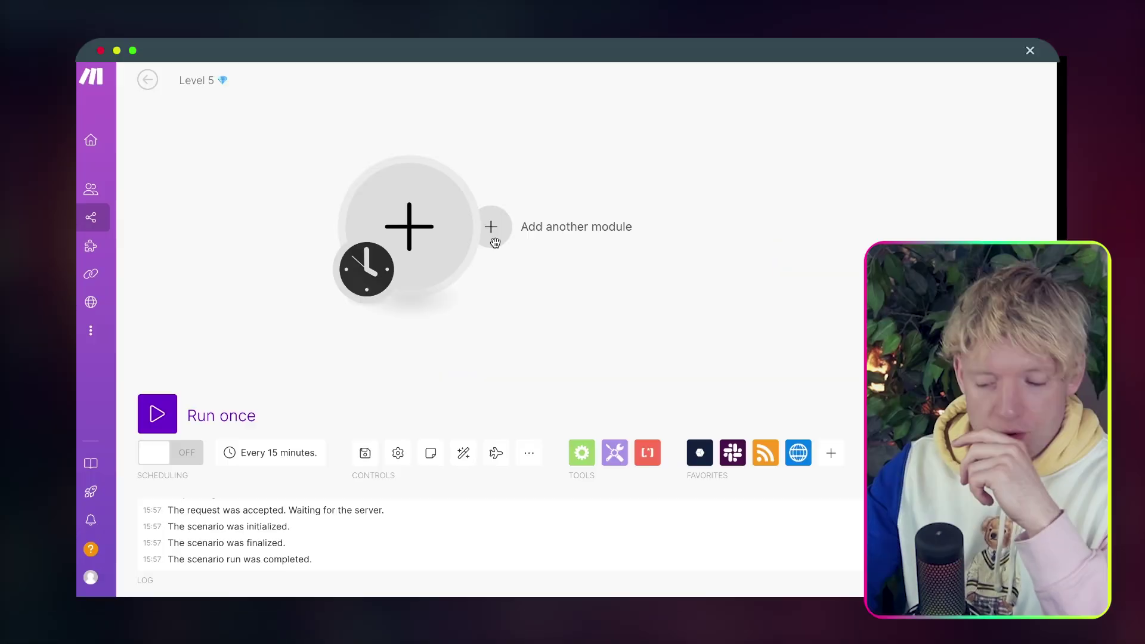
Make the first module Paperform's New Submission trigger, found by searching PAPER.
left_click(410, 231)
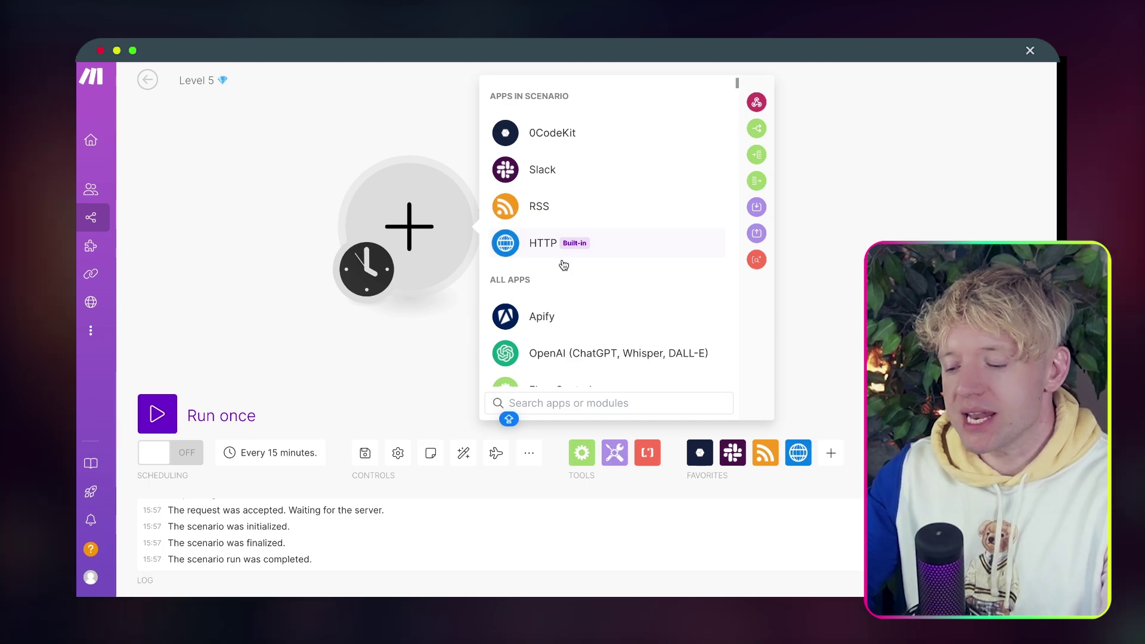
type("PAPER")
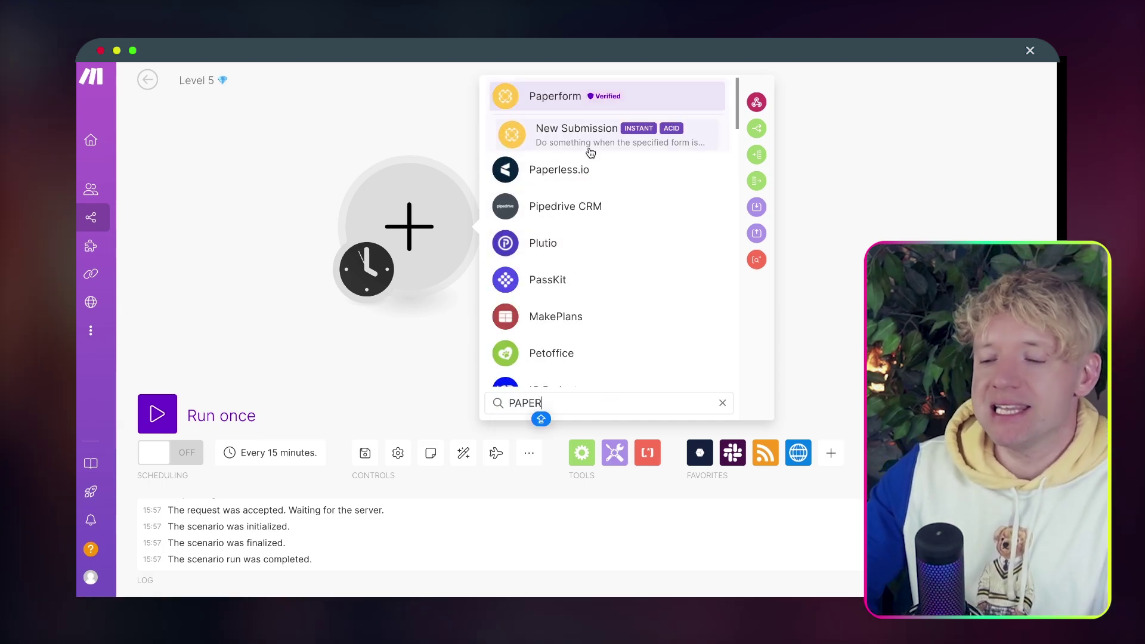
left_click(581, 139)
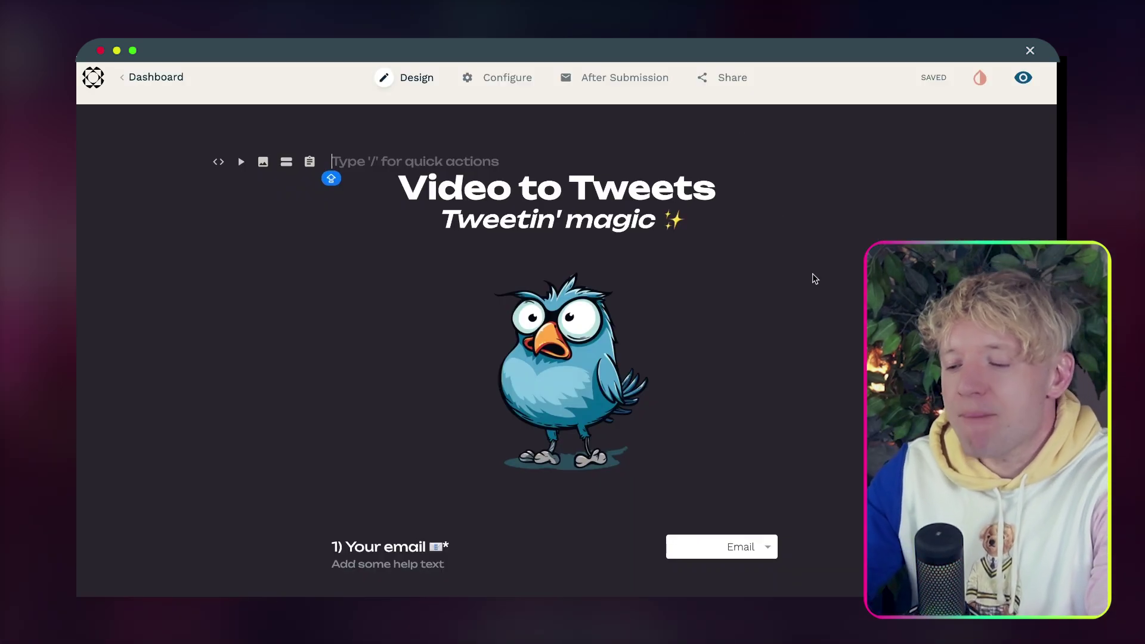
Review the Video to Tweets questions in the Design editor, then switch to the live form view.
scroll(840, 297, "down", 2)
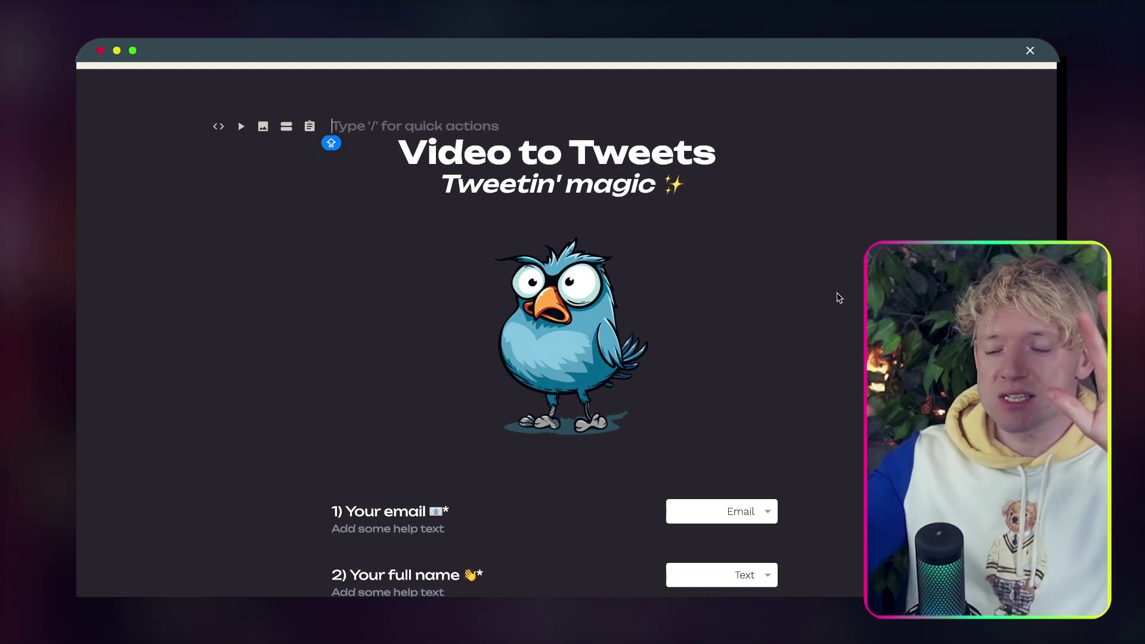
scroll(841, 279, "down", 1)
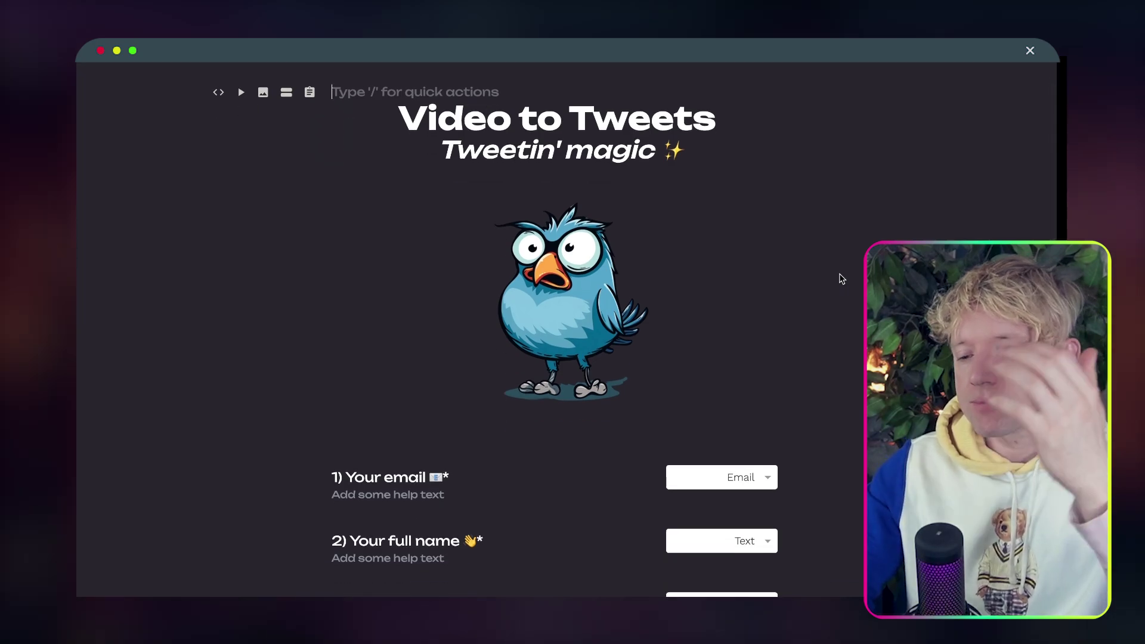
scroll(841, 278, "down", 4)
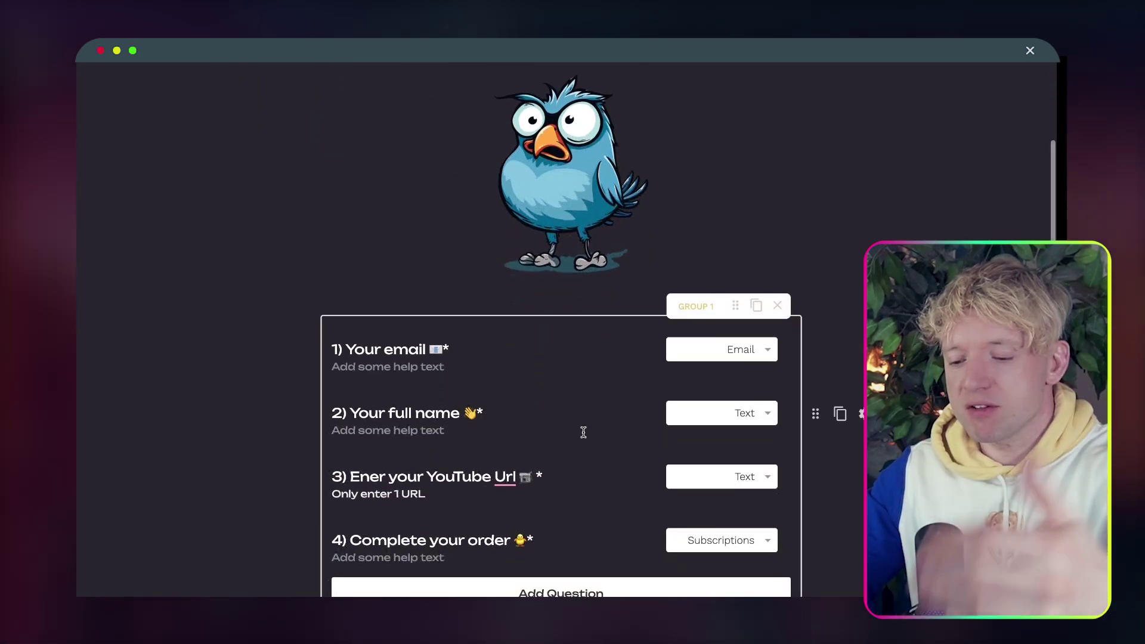
scroll(566, 484, "down", 2)
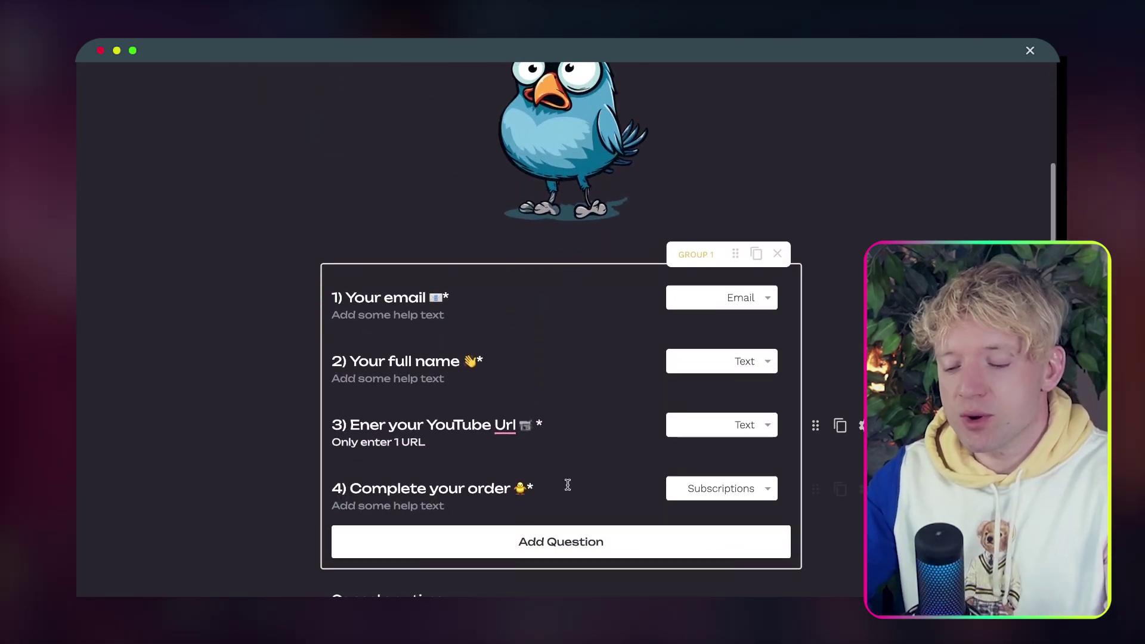
left_click(468, 498)
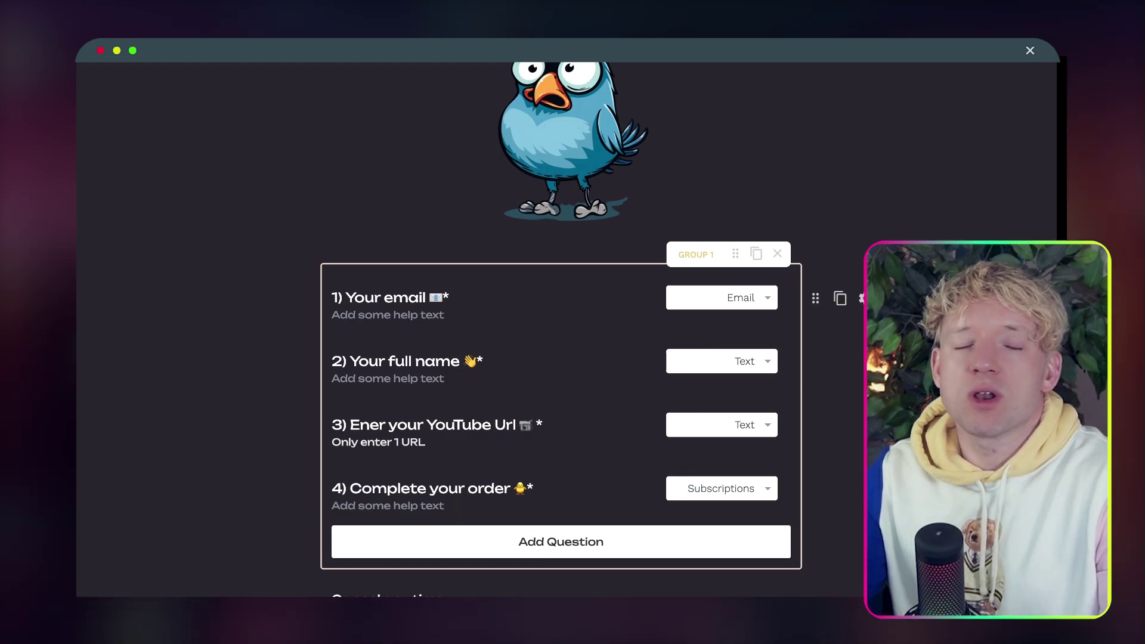
scroll(566, 310, "up", 5)
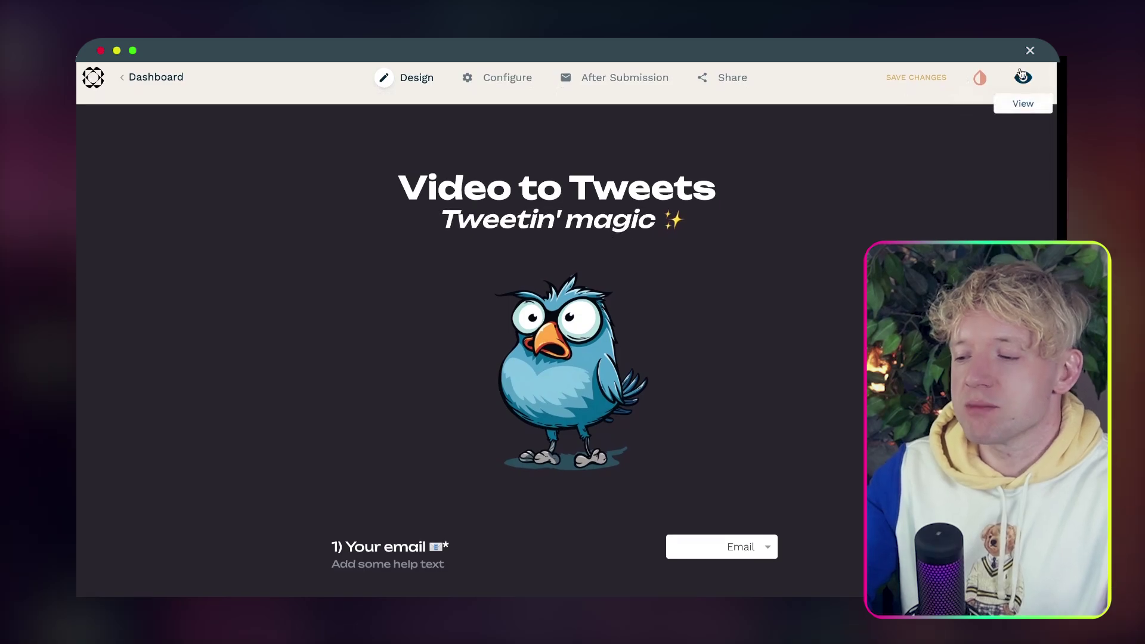
left_click(1023, 78)
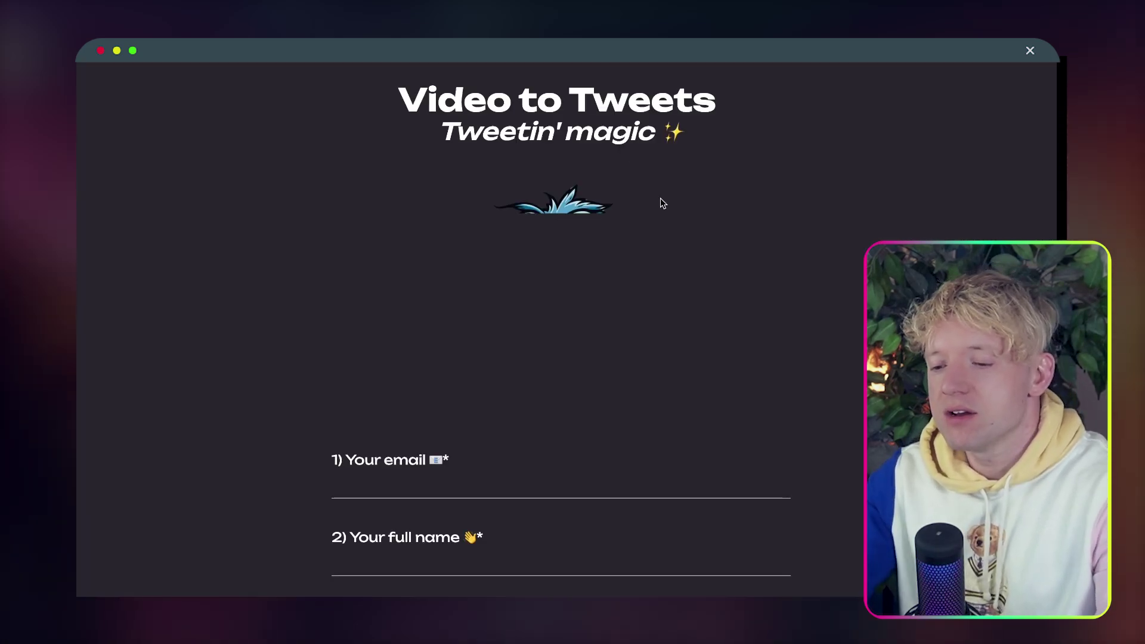
Fill the YouTube URL and full name from autofill and start typing a test email address.
scroll(751, 259, "down", 5)
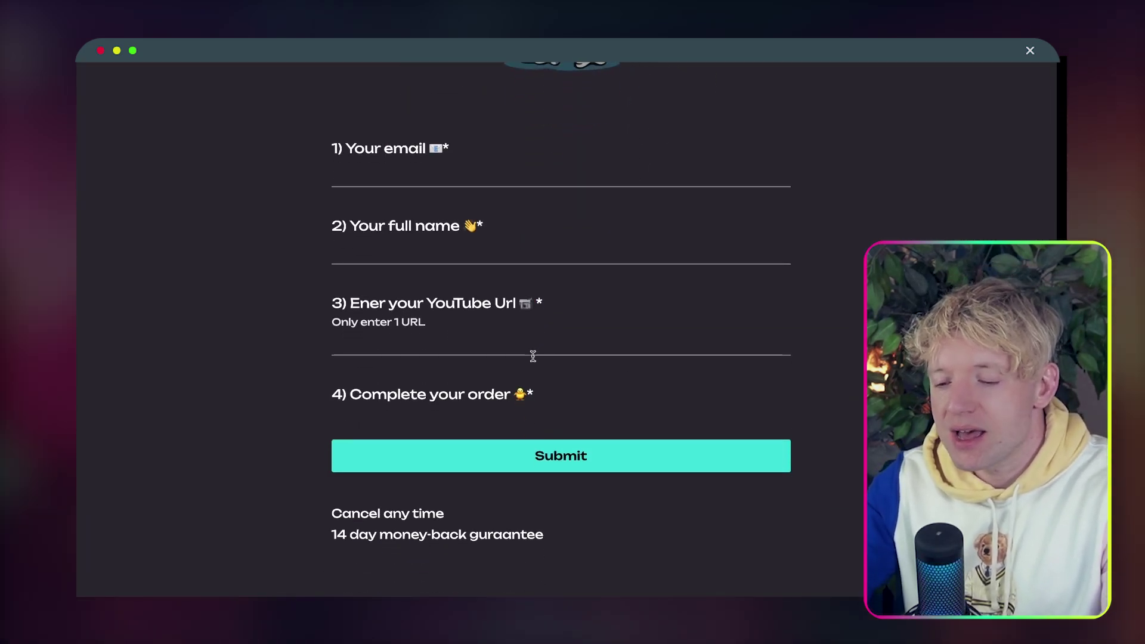
left_click(516, 341)
left_click(489, 369)
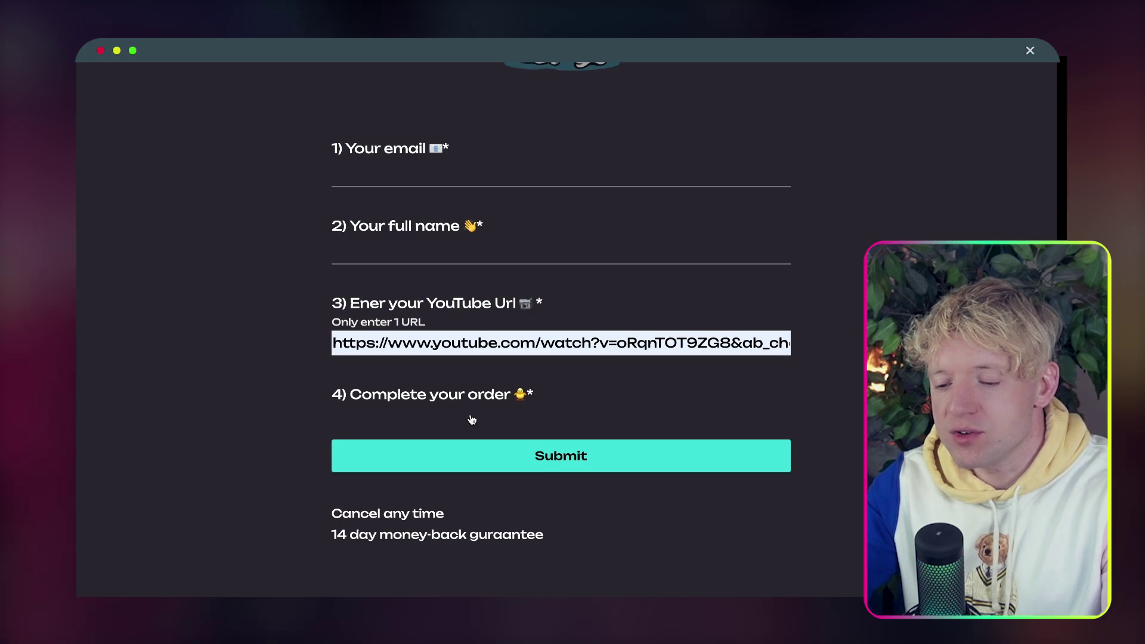
left_click(434, 257)
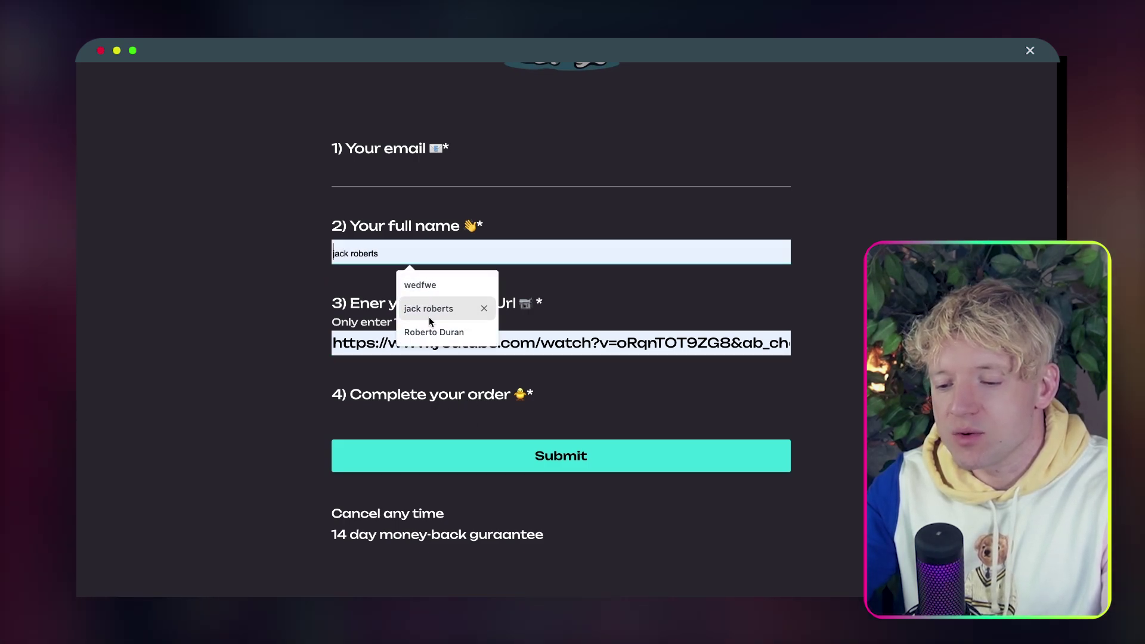
left_click(432, 331)
left_click(410, 177)
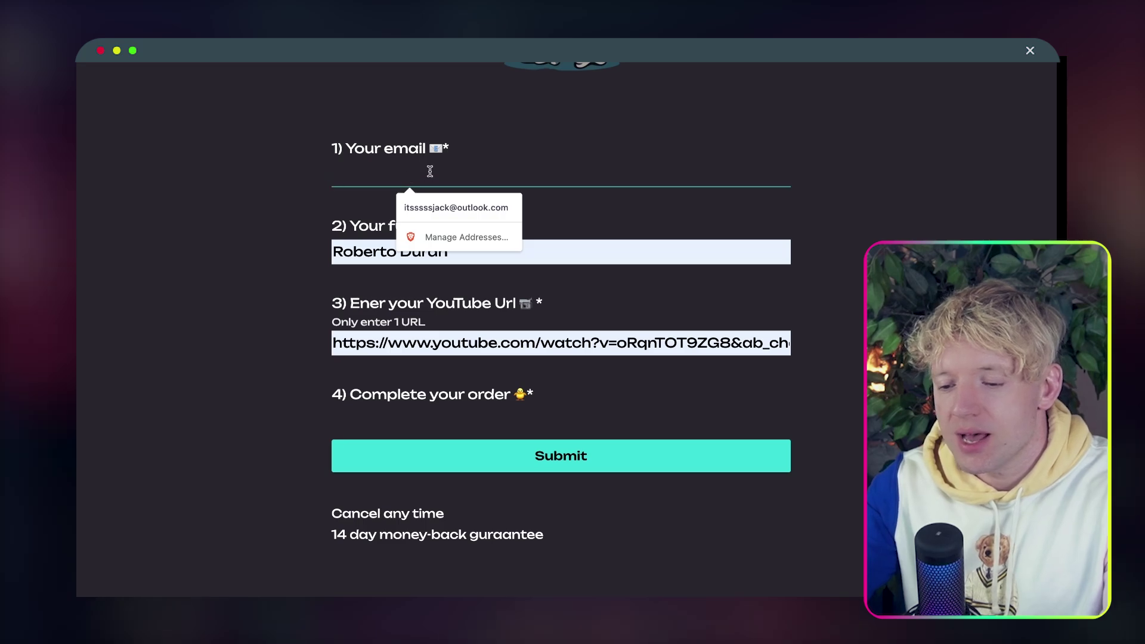
type("D")
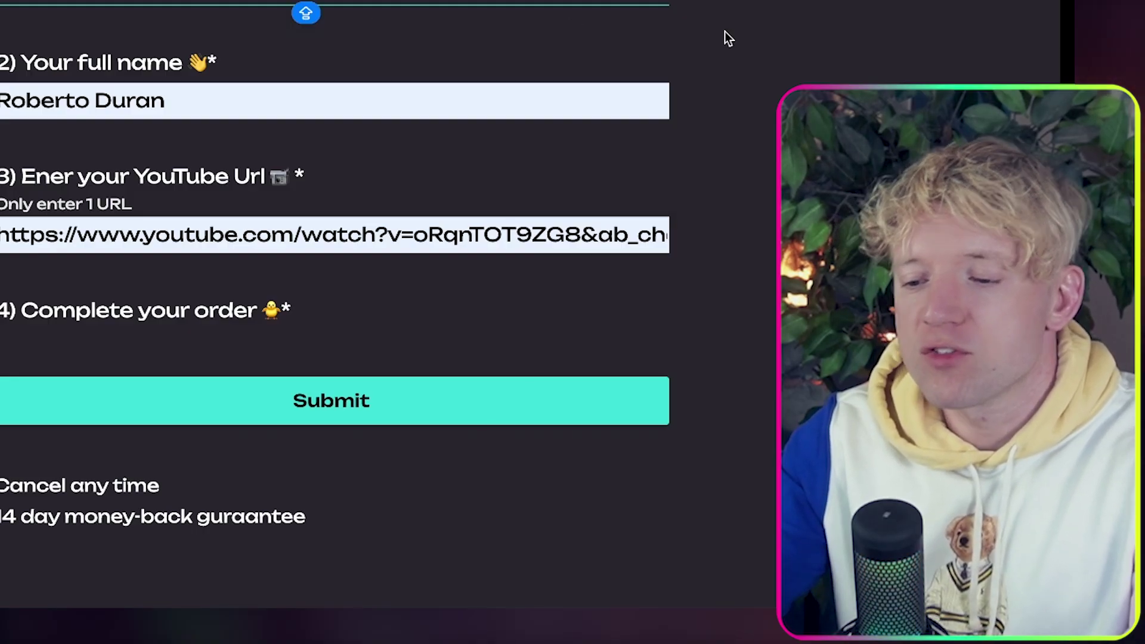
scroll(842, 36, "up", 5)
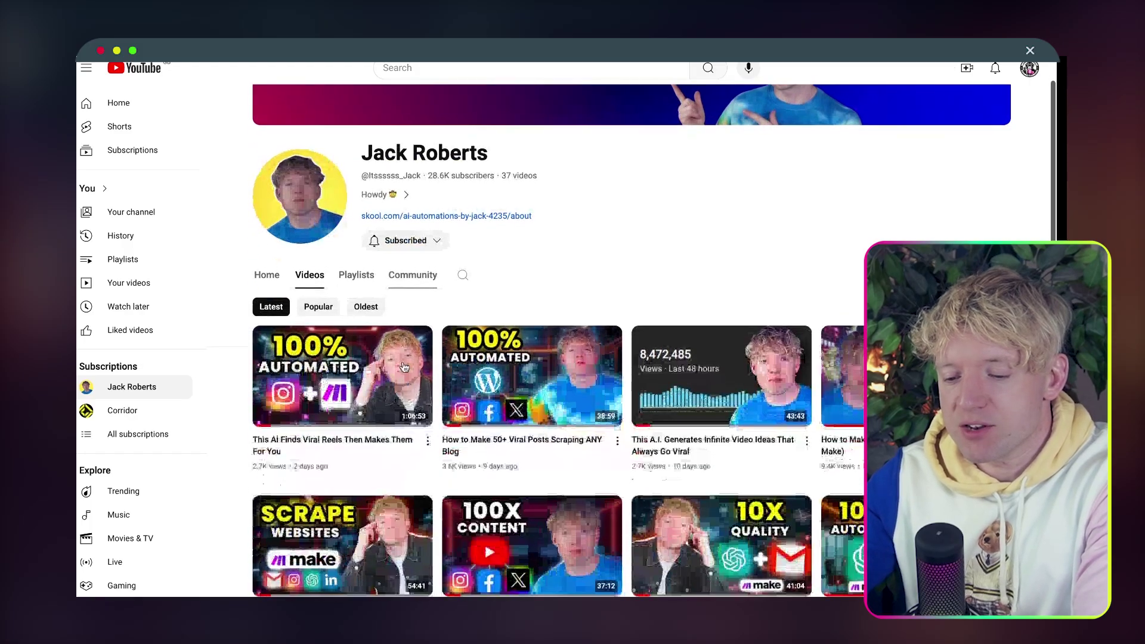
scroll(404, 366, "down", 4)
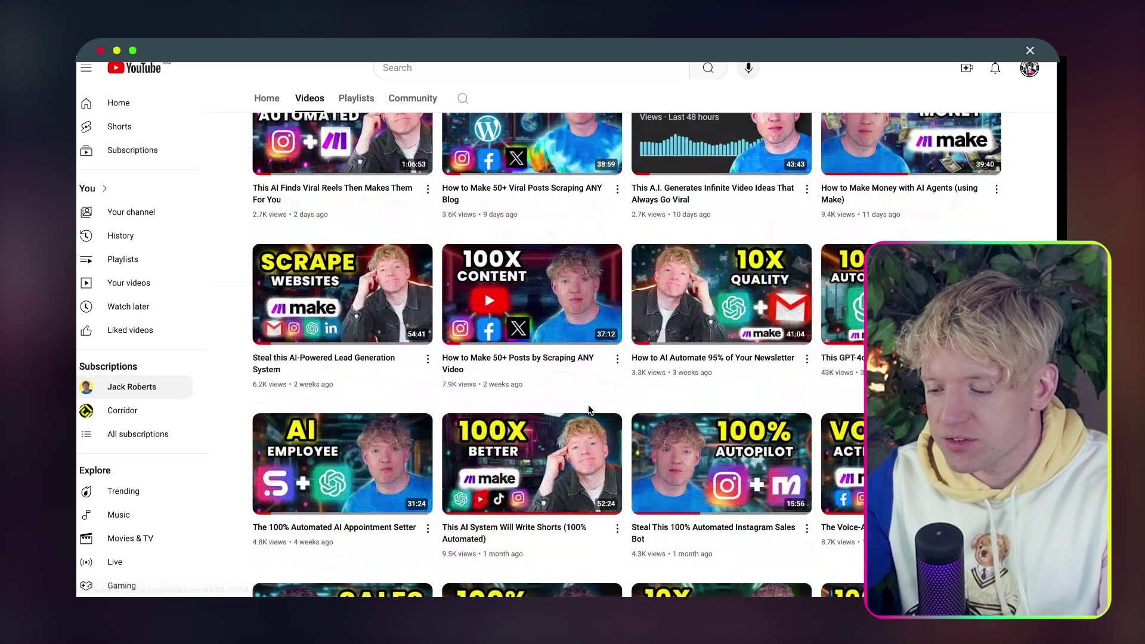
scroll(596, 400, "down", 2)
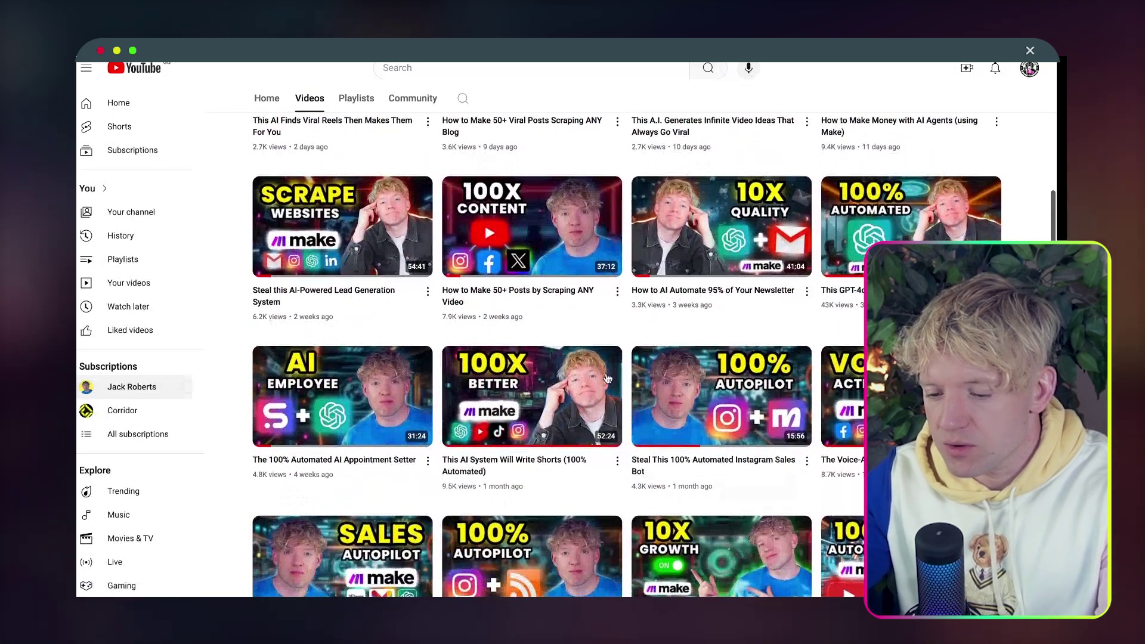
scroll(607, 377, "up", 2)
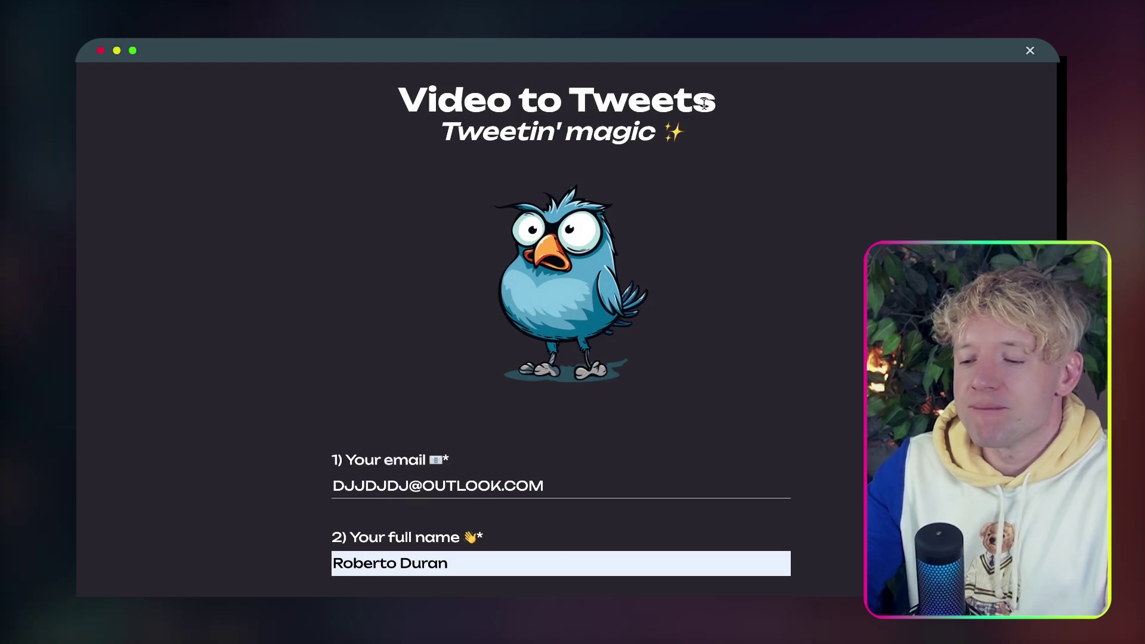
Leave the form unsubmitted and start adding a webhook to Make's Paperform trigger.
scroll(634, 227, "down", 5)
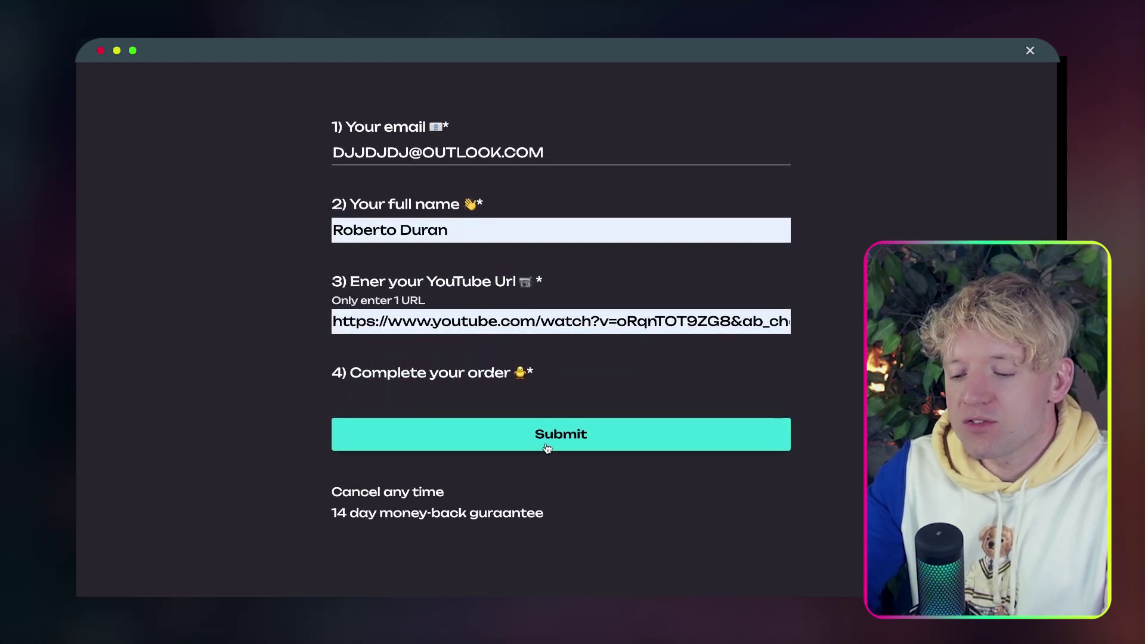
scroll(621, 311, "up", 5)
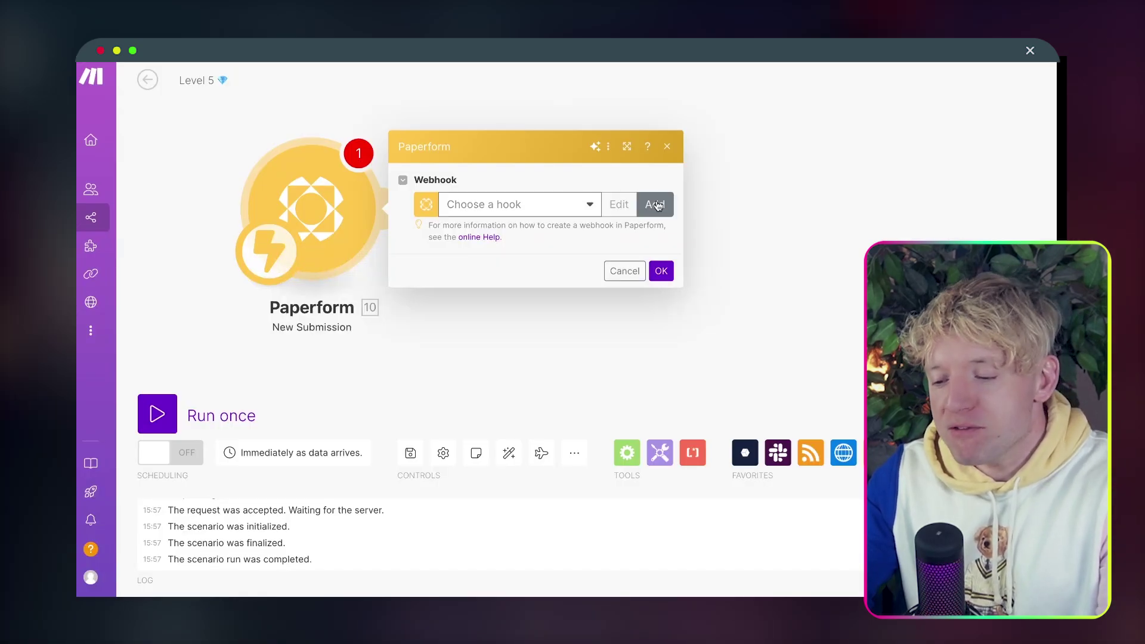
left_click(655, 204)
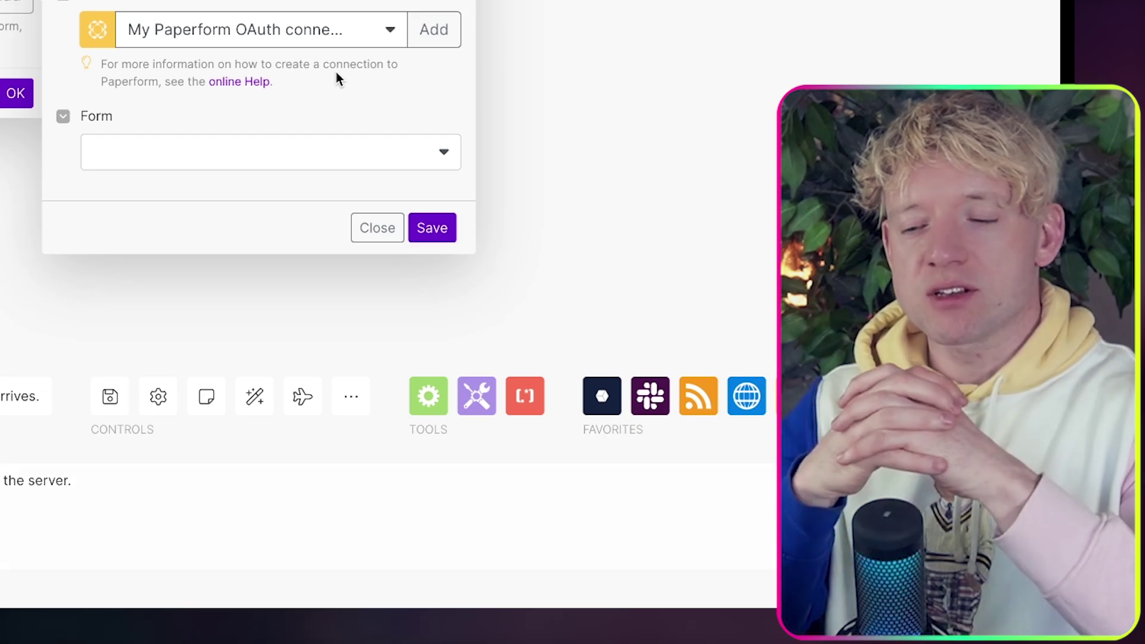
Save a submission webhook for the No pay Tweetify form and confirm the Paperform trigger.
left_click(289, 156)
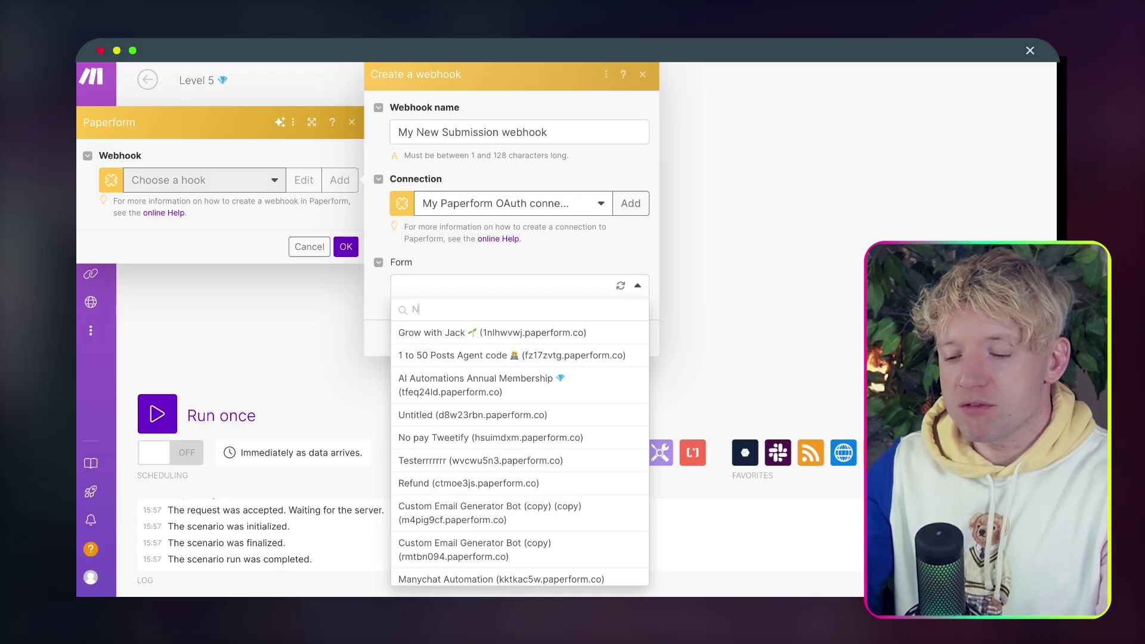
type("NO")
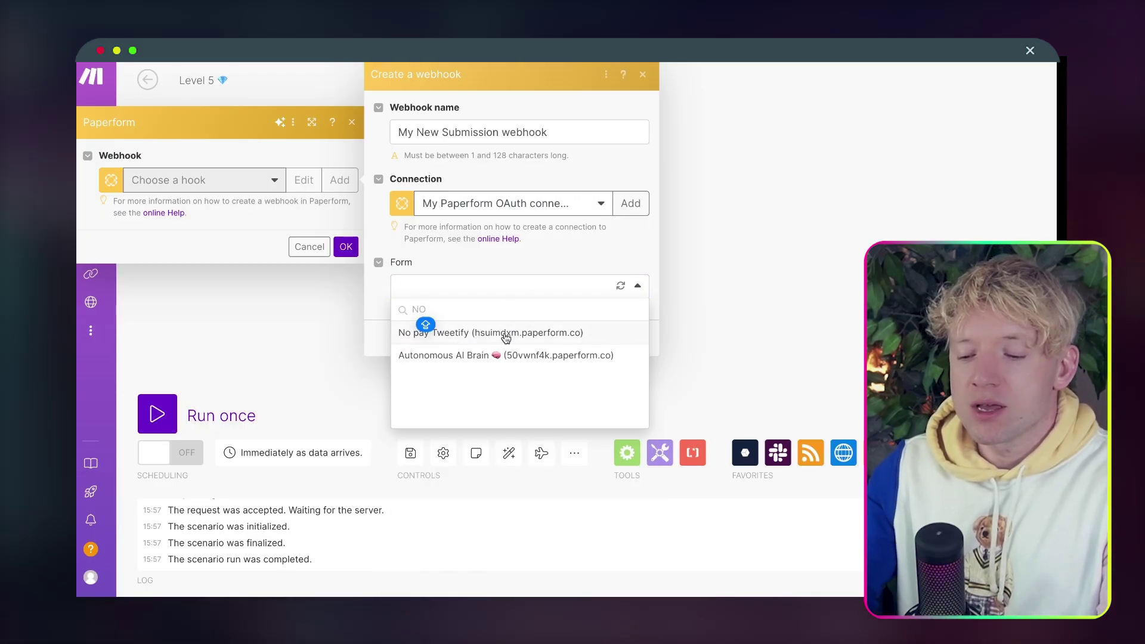
left_click(504, 334)
left_click(629, 339)
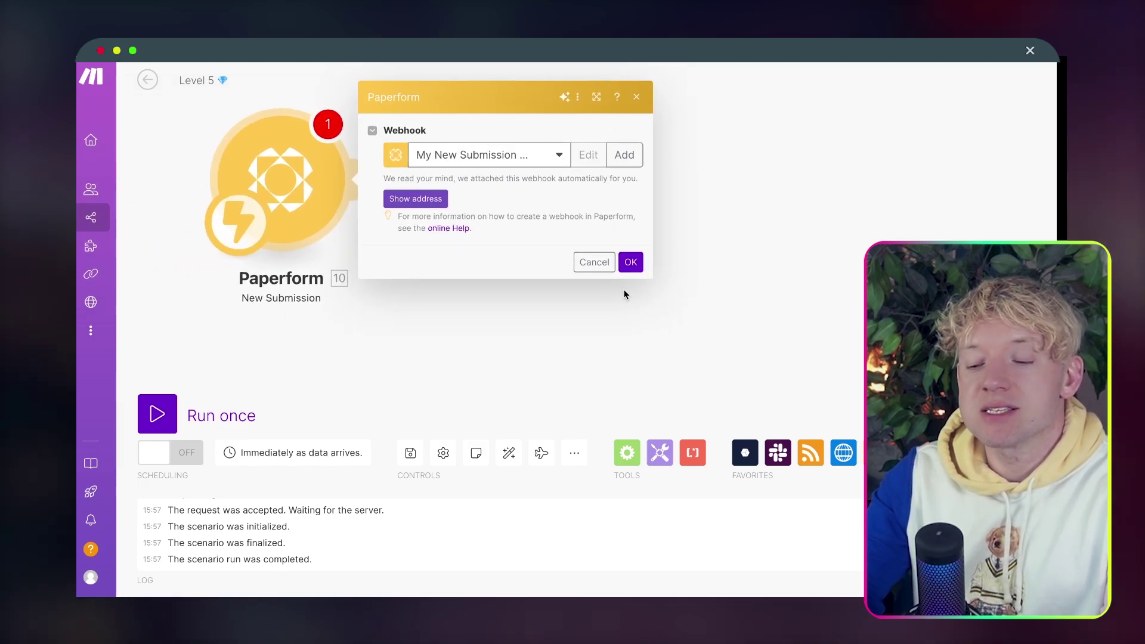
left_click(627, 263)
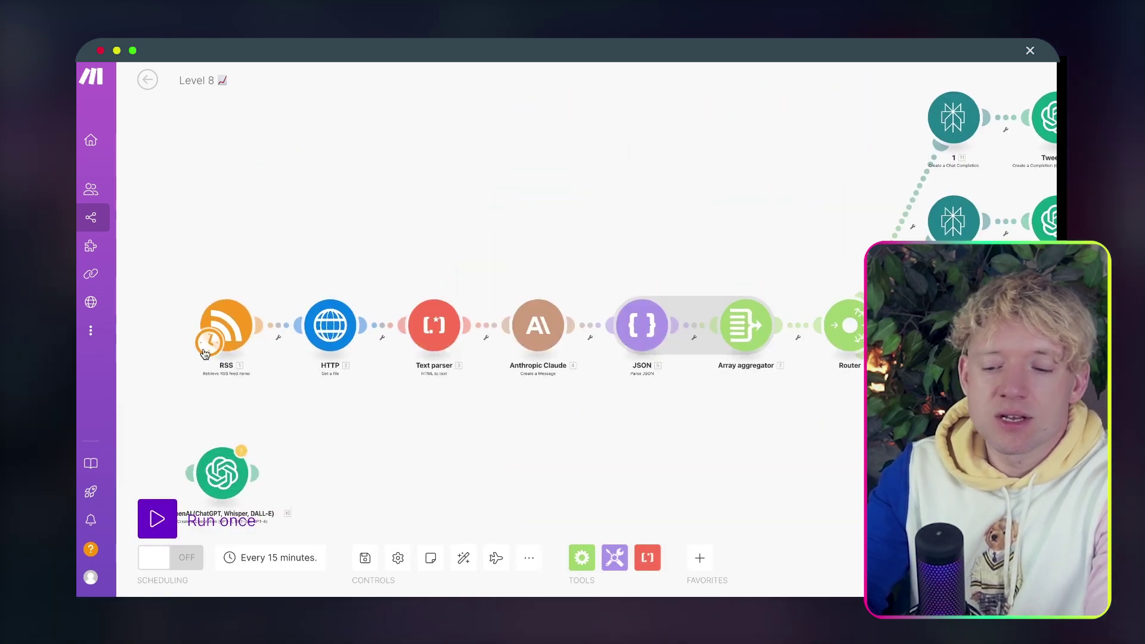
Open the Paperform trigger's captured bundle and expand its Data collection.
scroll(204, 353, "up", 5)
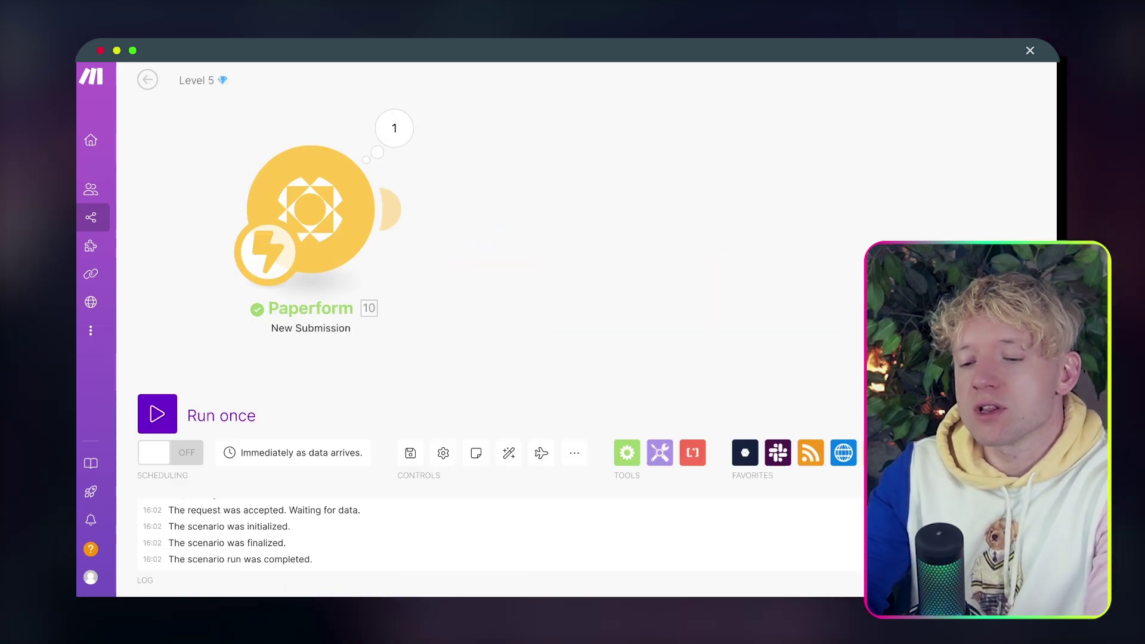
left_click(393, 126)
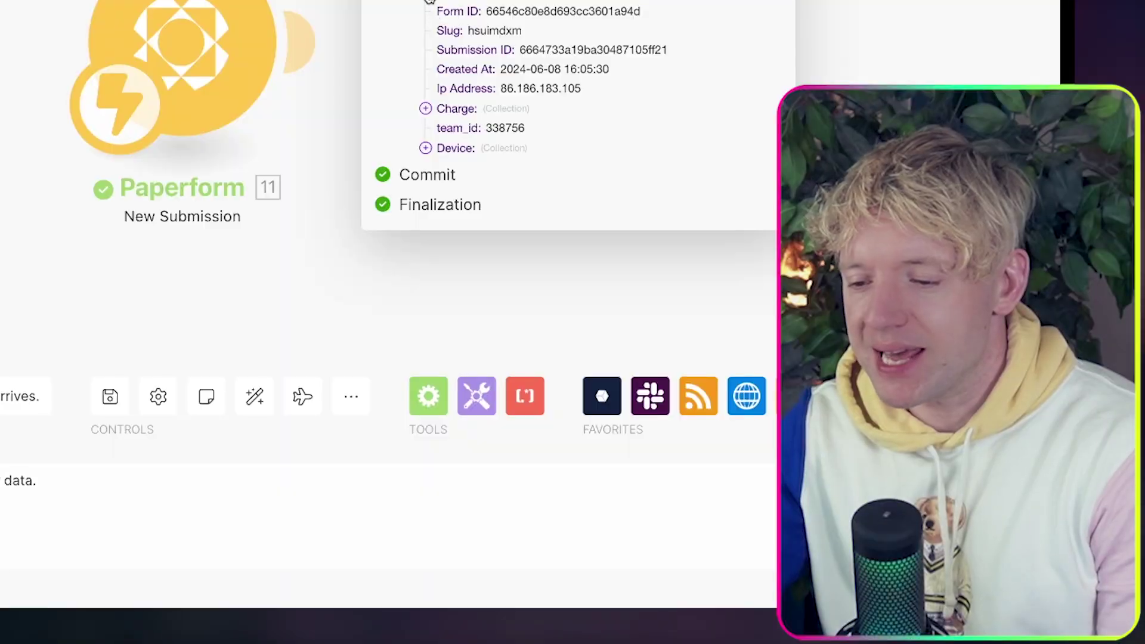
left_click(643, 218)
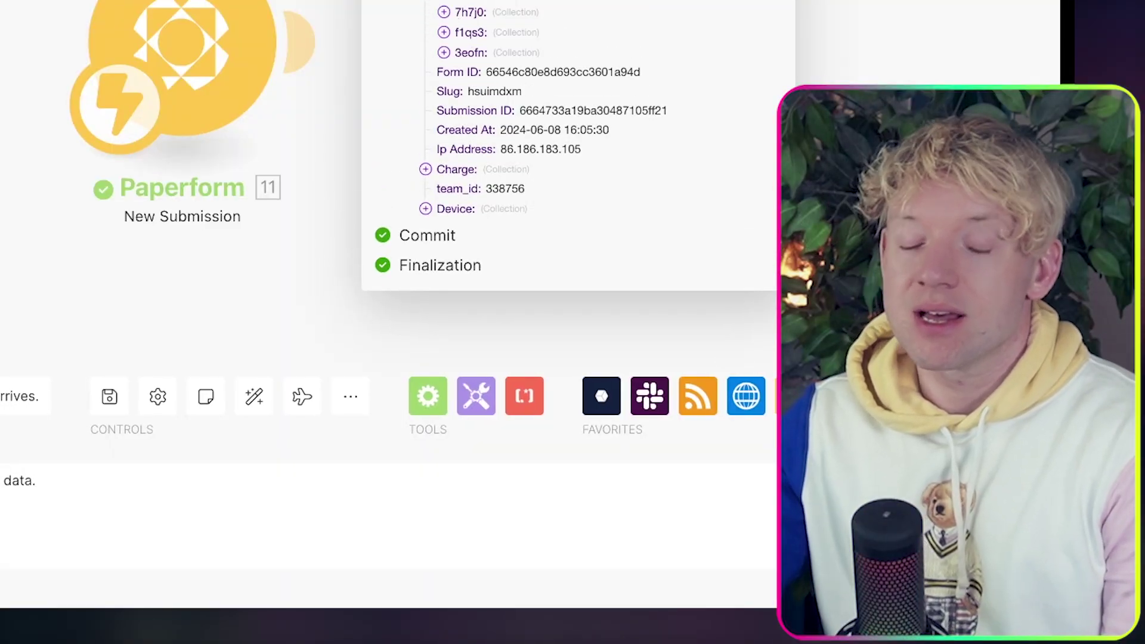
scroll(416, 72, "right", 3)
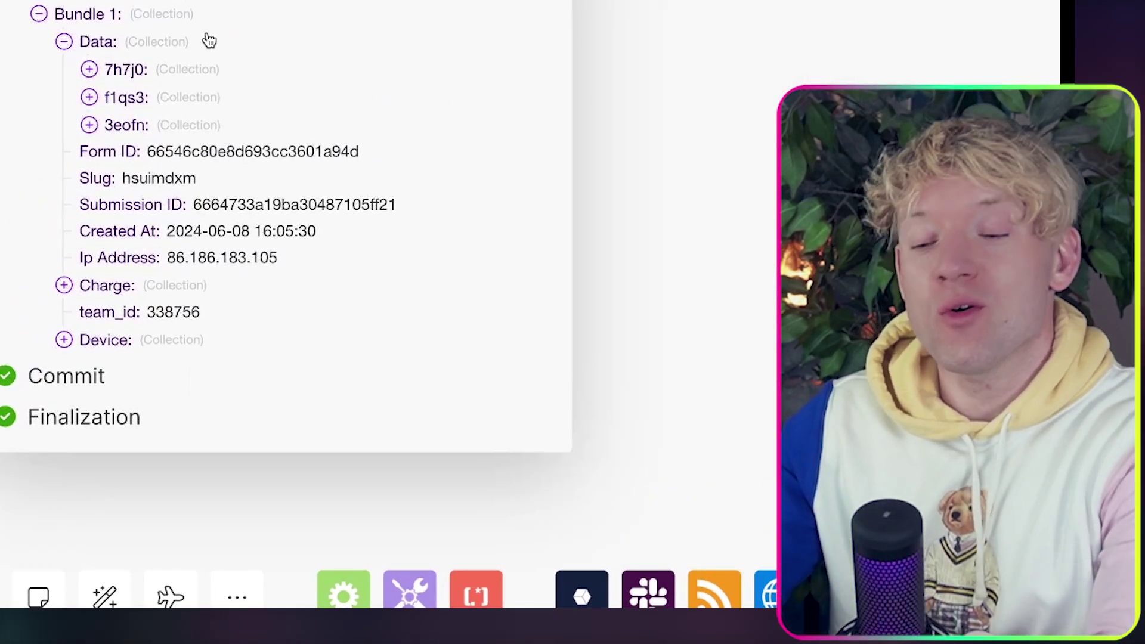
Inspect the 7h7j0 email, f1qs3 full name and 3eofn YouTube URL answers.
left_click(89, 69)
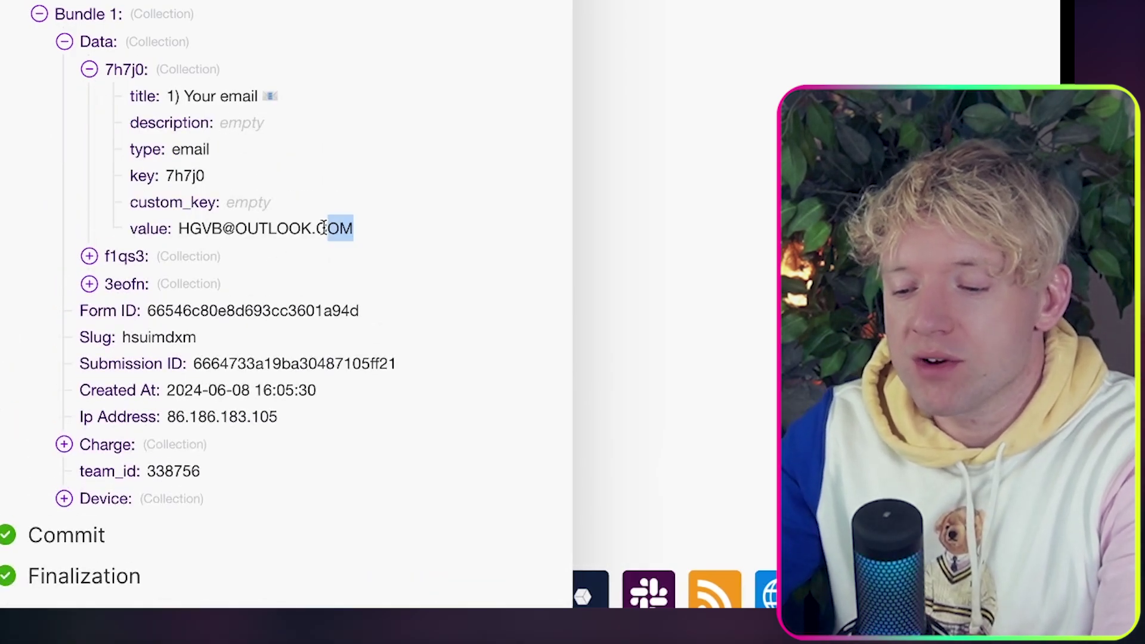
left_click_drag(324, 228, 258, 230)
left_click(90, 256)
scroll(150, 293, "down", 2)
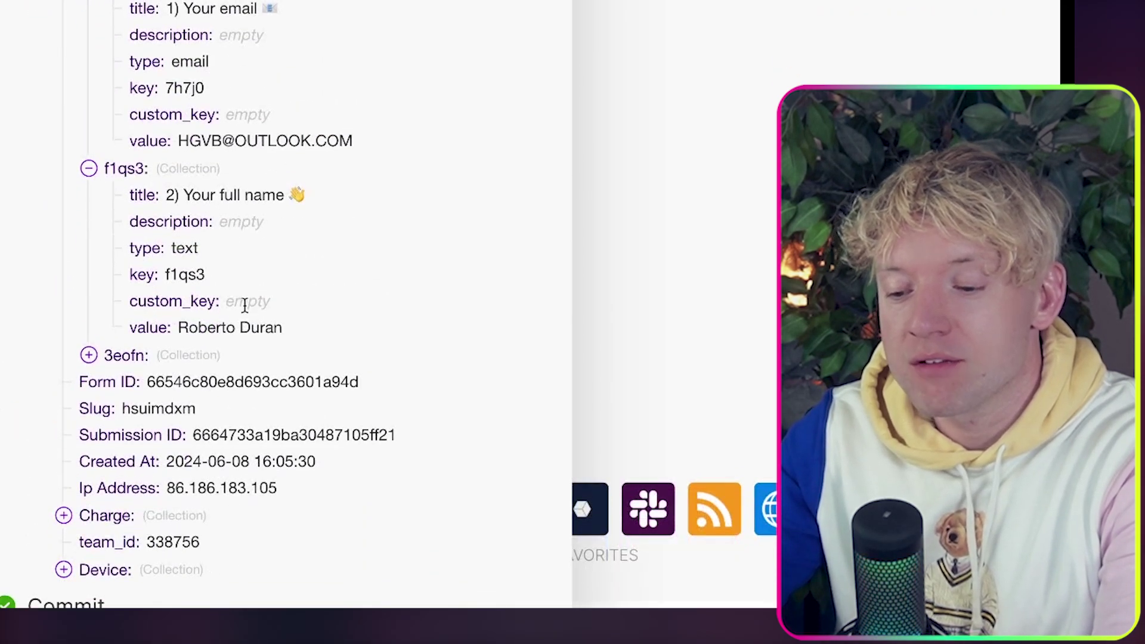
left_click_drag(293, 340, 159, 327)
scroll(158, 327, "down", 2)
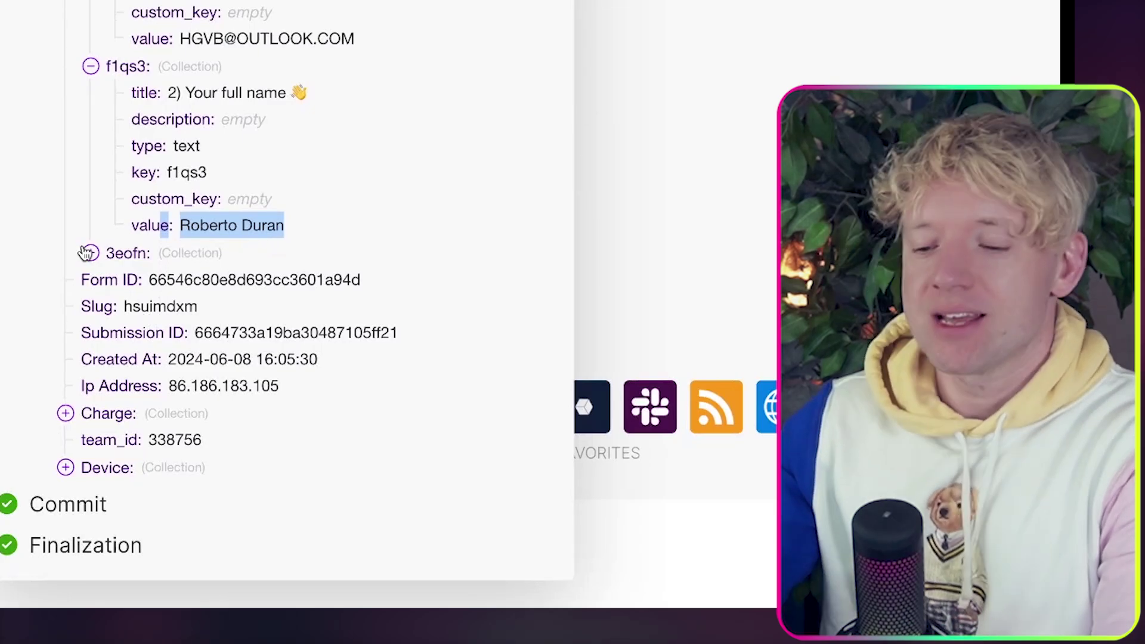
left_click(90, 253)
scroll(111, 272, "down", 2)
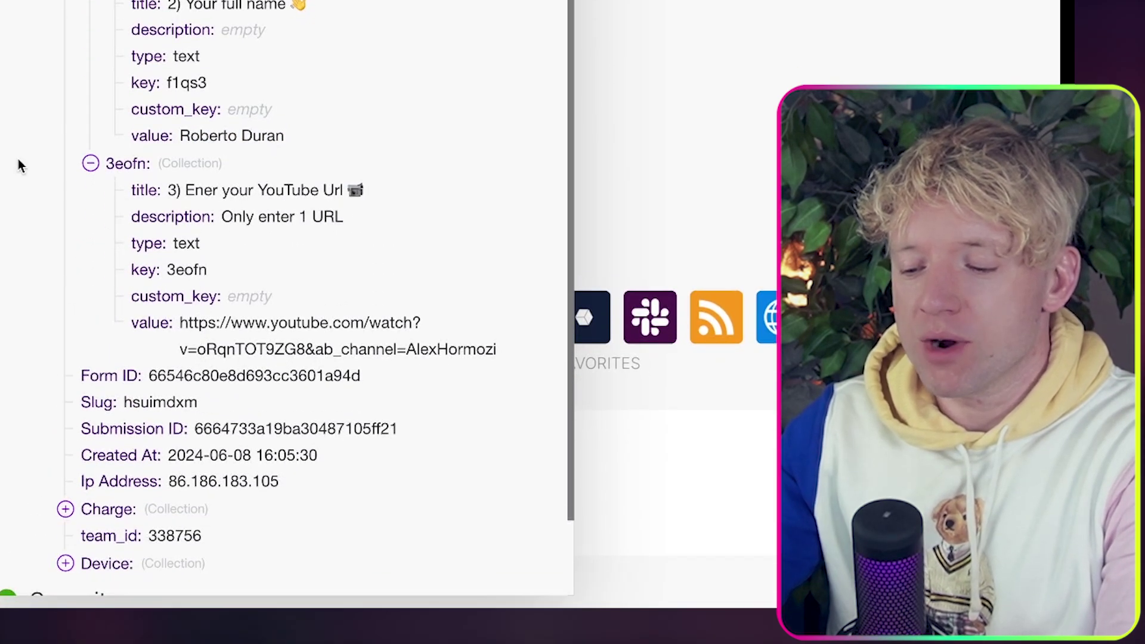
Close the output bundle and bring the Paperform module back into view.
left_click(288, 431)
scroll(278, 445, "up", 5)
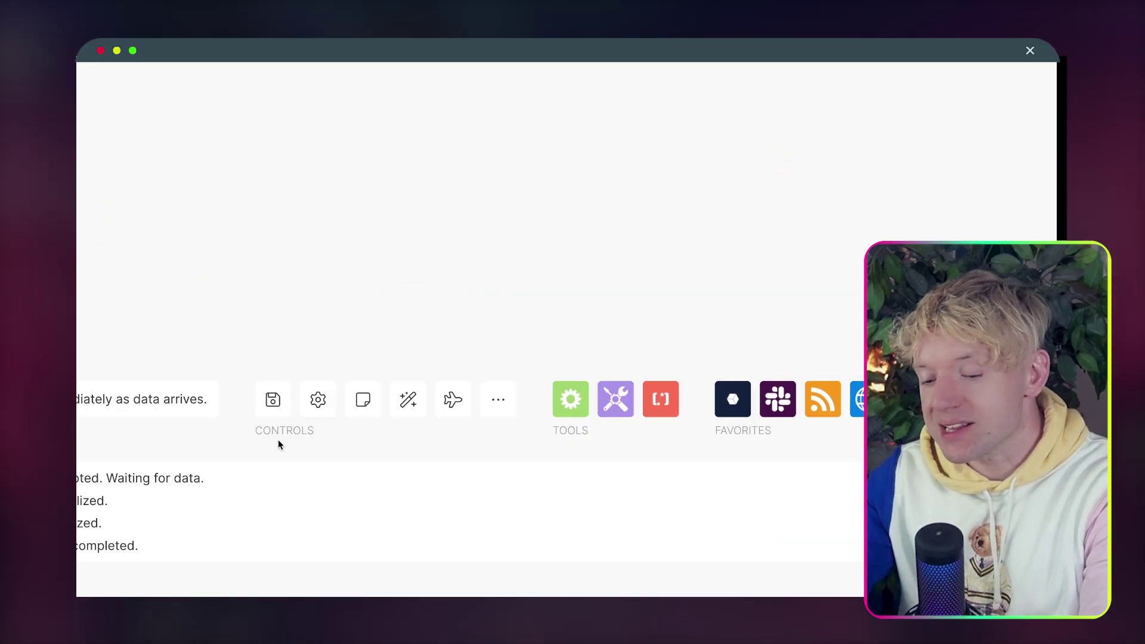
scroll(280, 445, "down", 2)
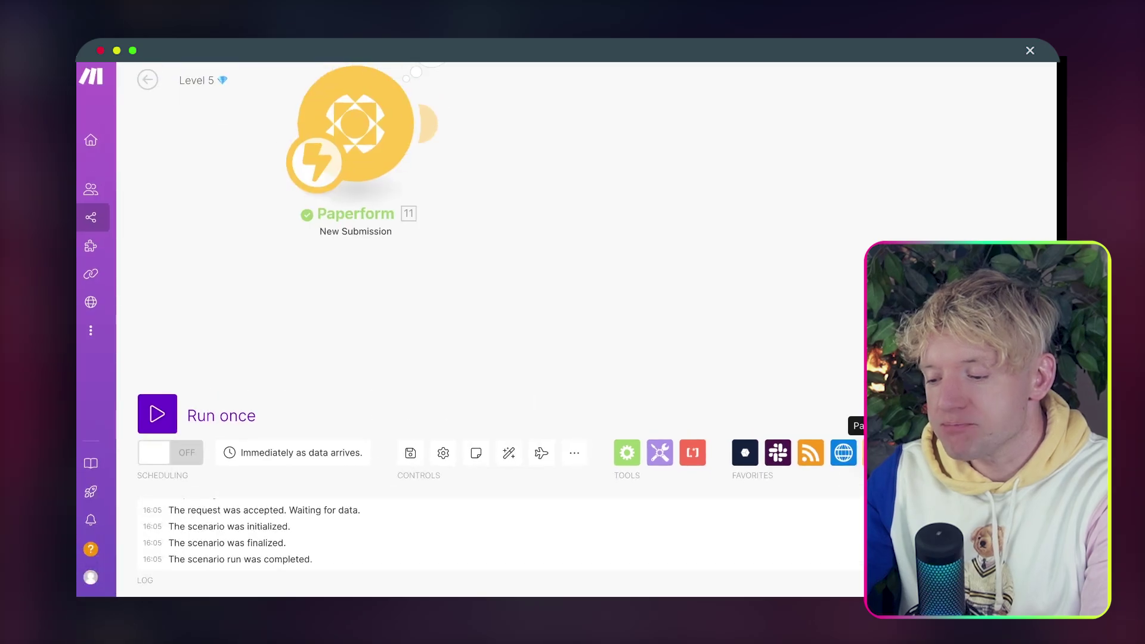
left_click_drag(411, 156, 405, 295)
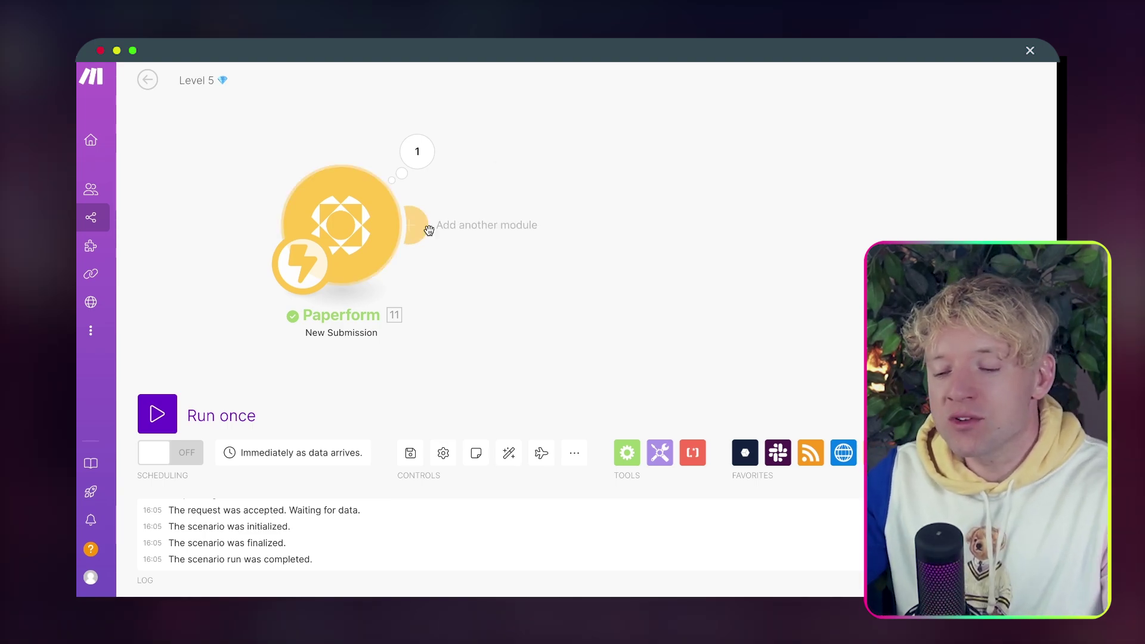
Add a Gmail Create a Draft module after the trigger, saving into the Drafts folder.
left_click(427, 234)
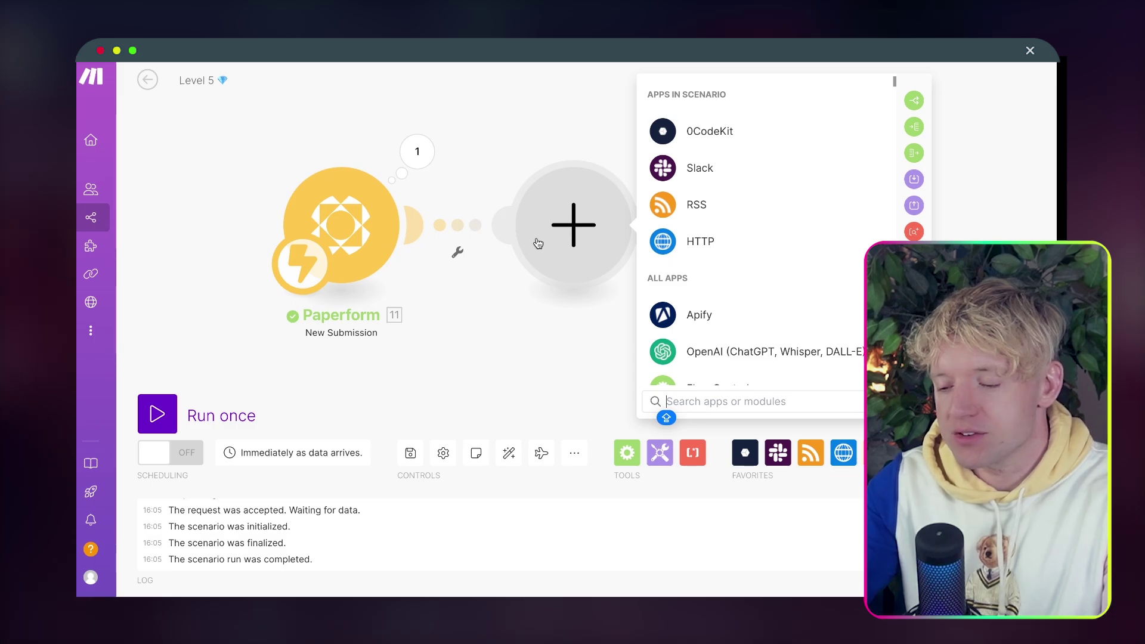
type("GMA")
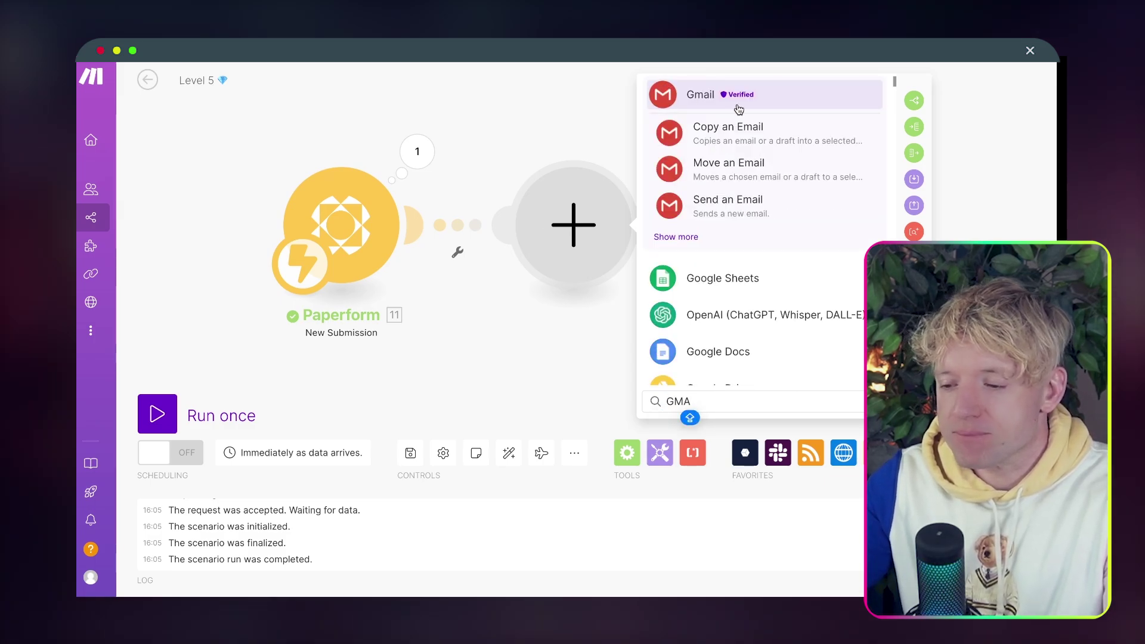
left_click(689, 238)
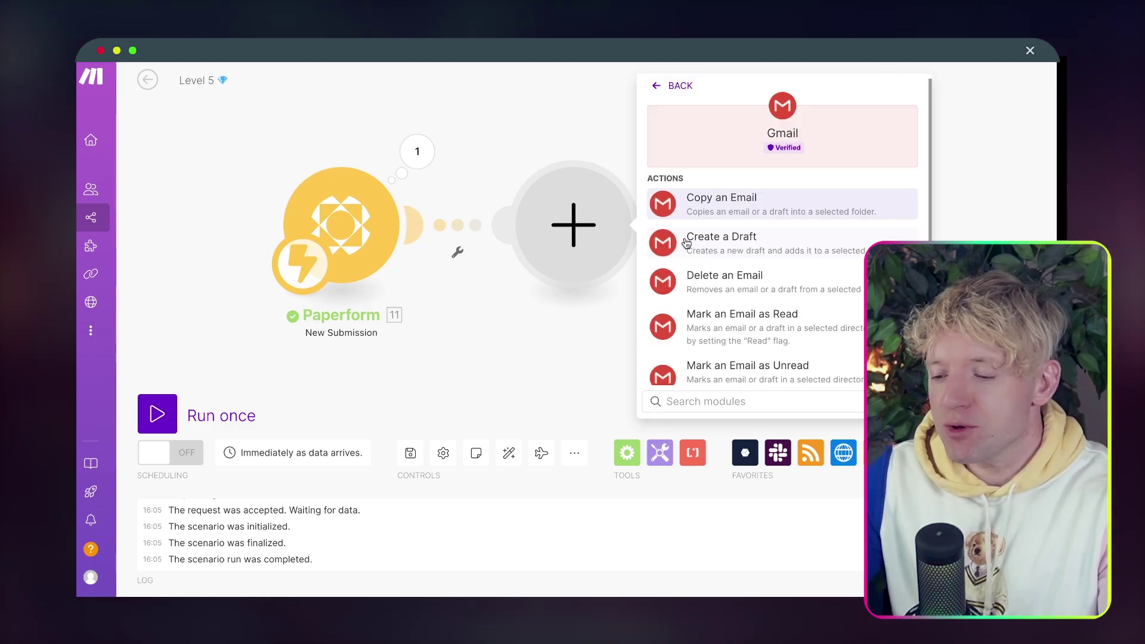
scroll(777, 272, "down", 1)
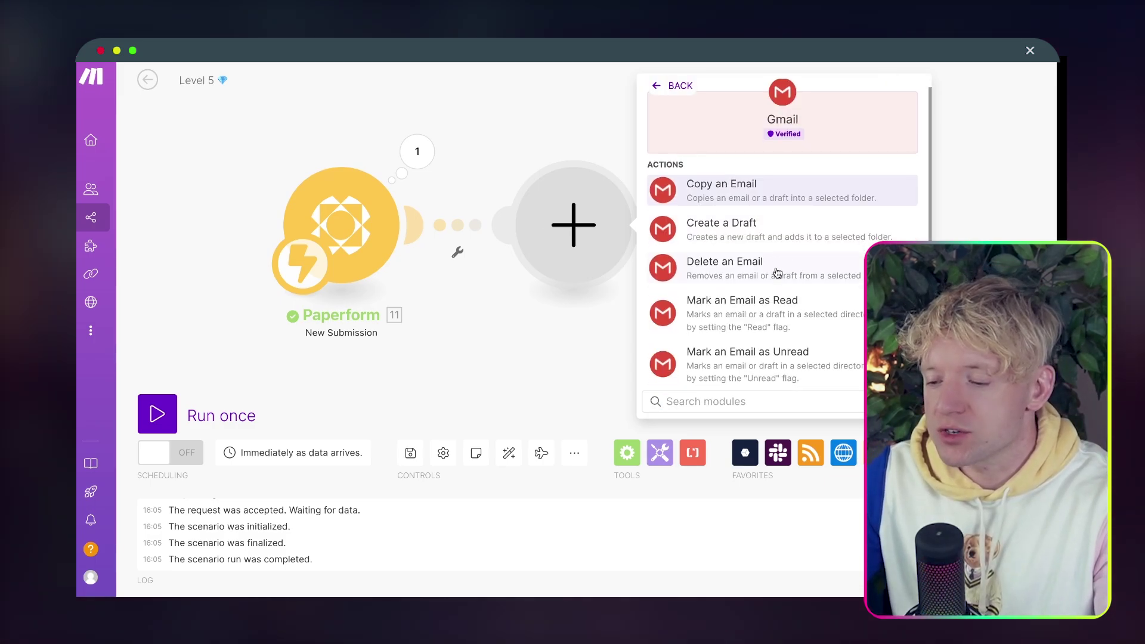
left_click(777, 234)
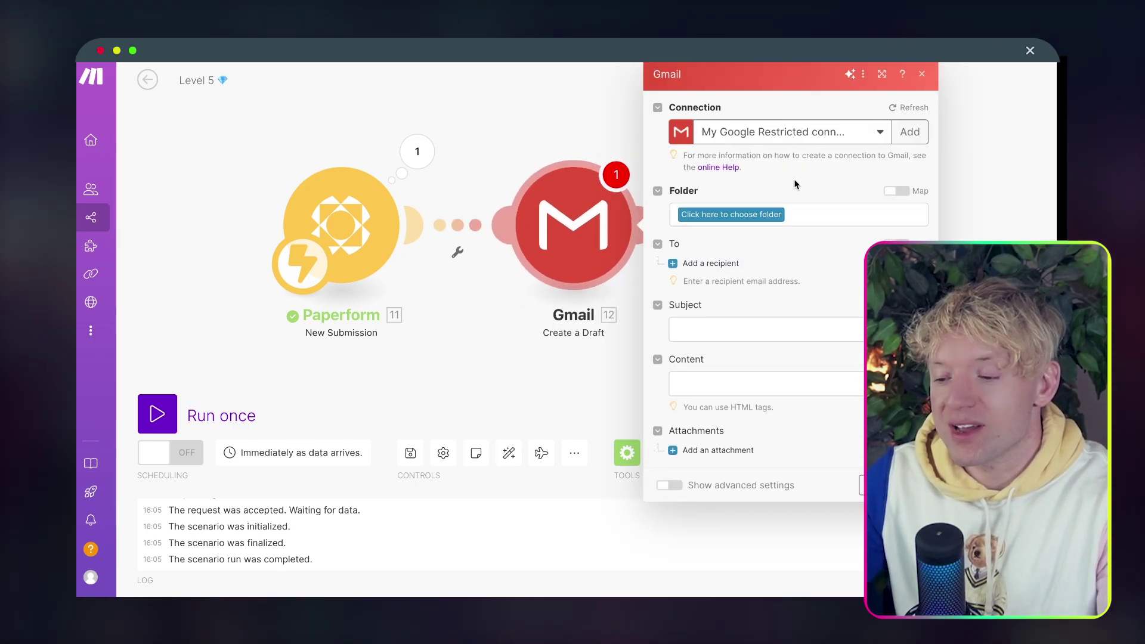
left_click(752, 216)
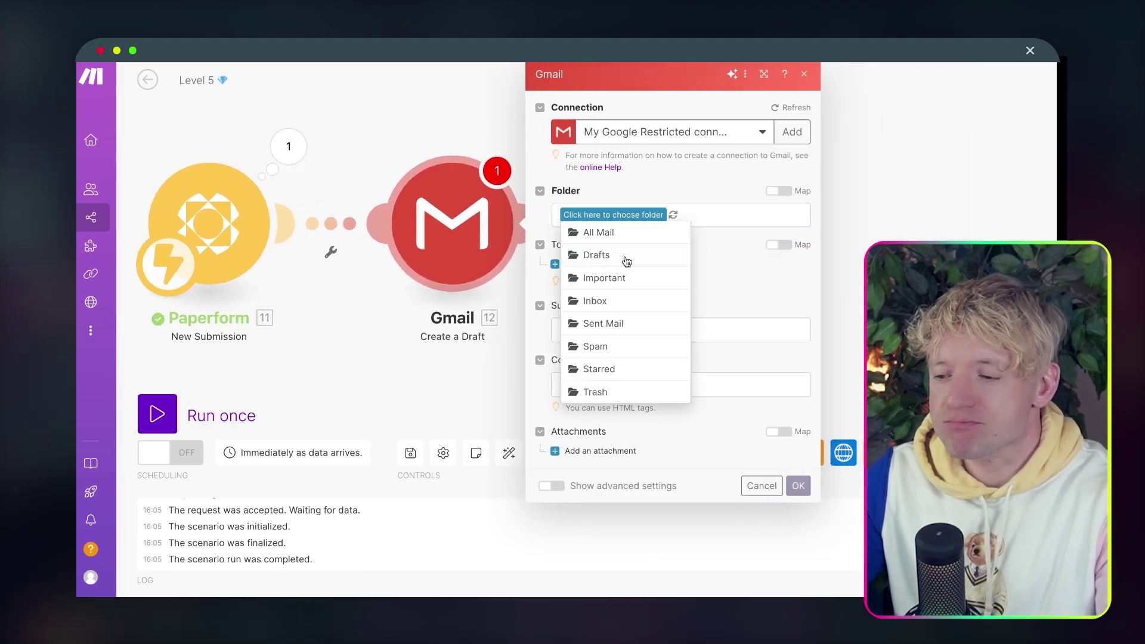
left_click(614, 255)
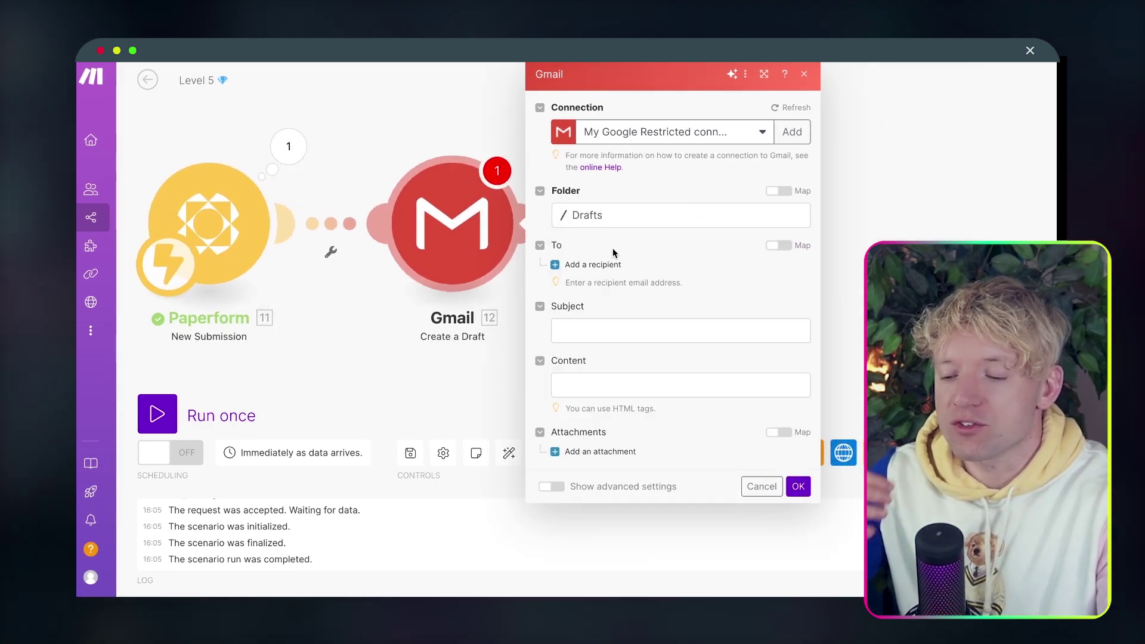
Add a recipient mapped to the submitter's 7h7j0 email value.
left_click(593, 264)
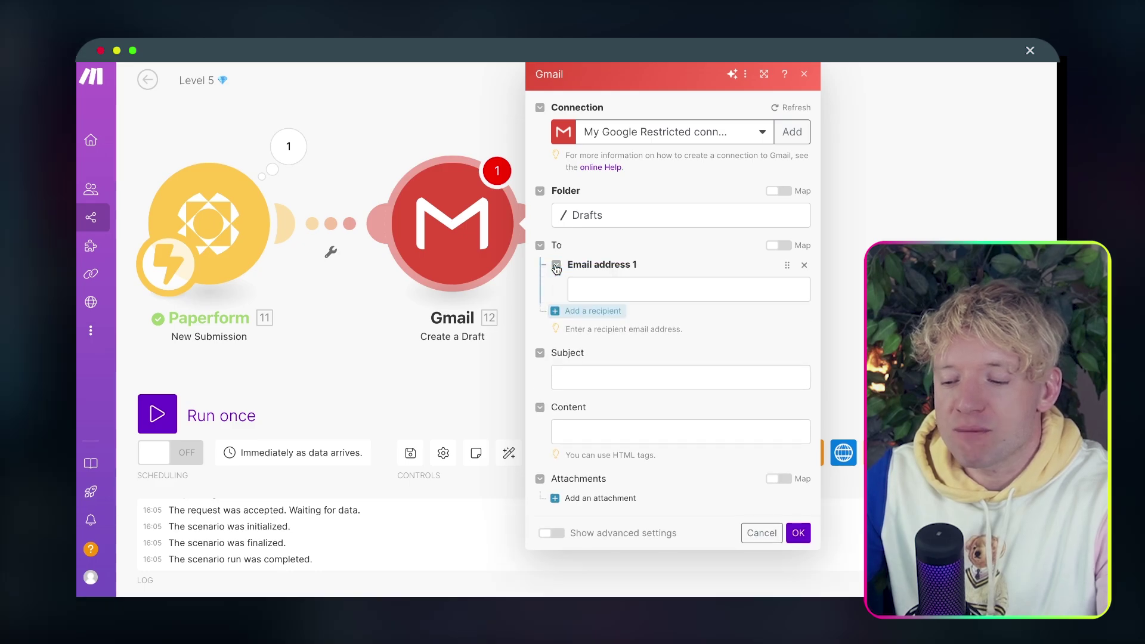
left_click(623, 282)
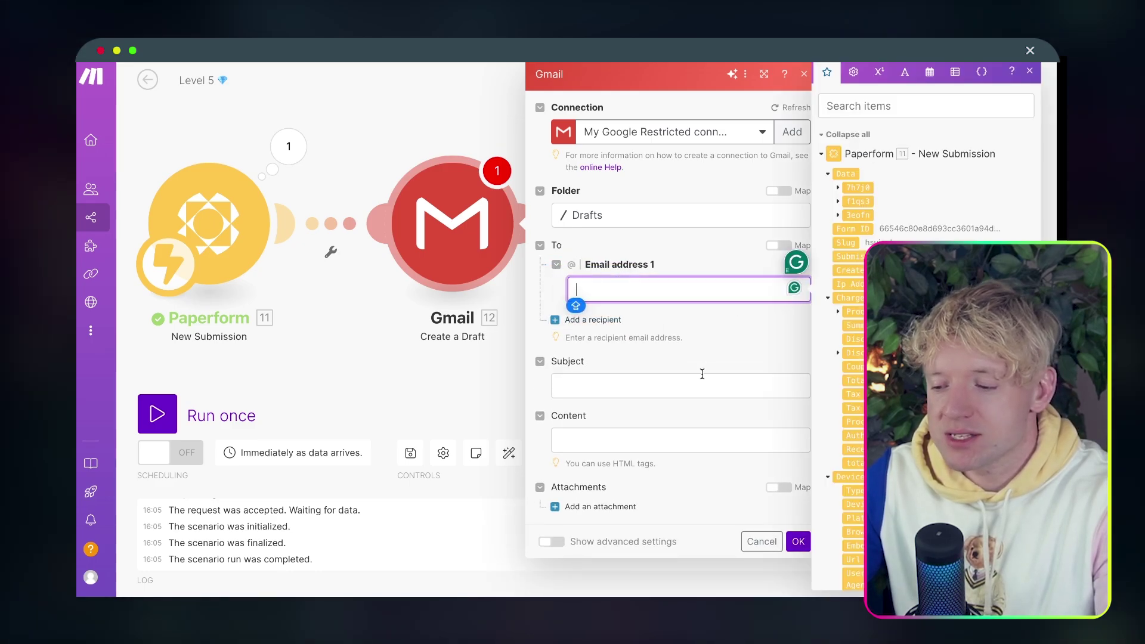
left_click_drag(525, 406, 504, 406)
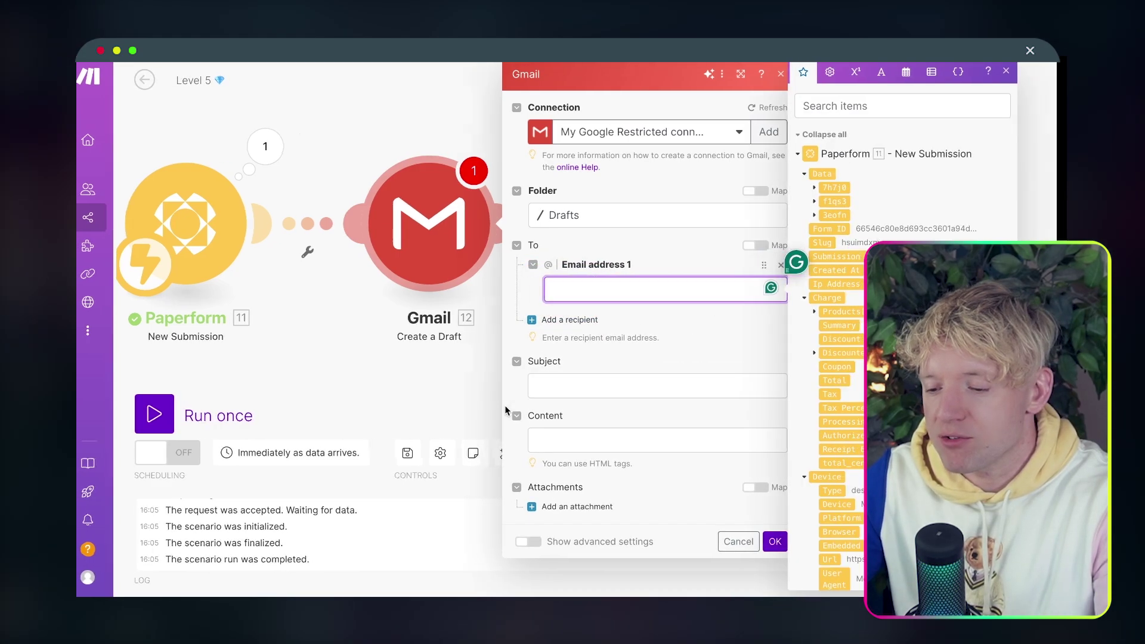
left_click(468, 392)
left_click_drag(567, 332, 404, 332)
left_click(262, 223)
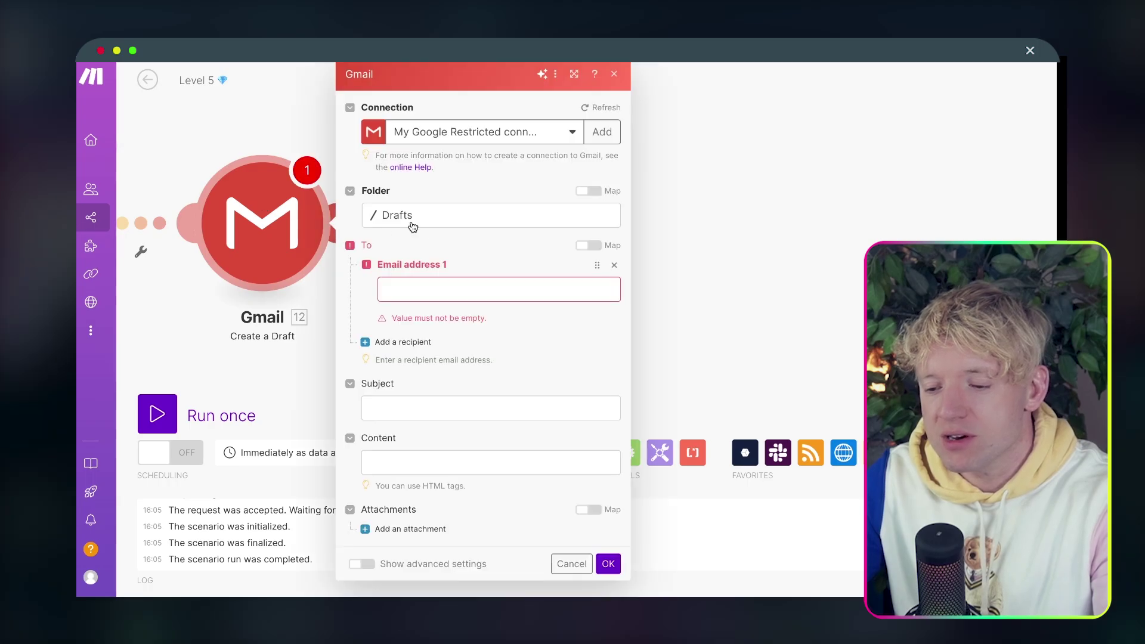
left_click(408, 285)
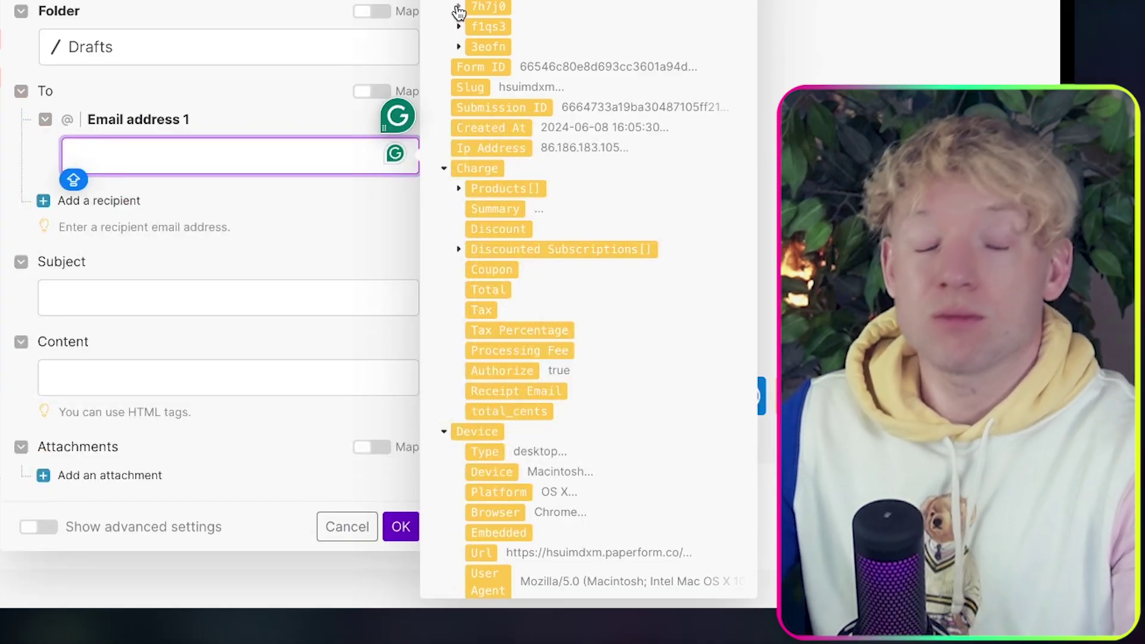
left_click(458, 8)
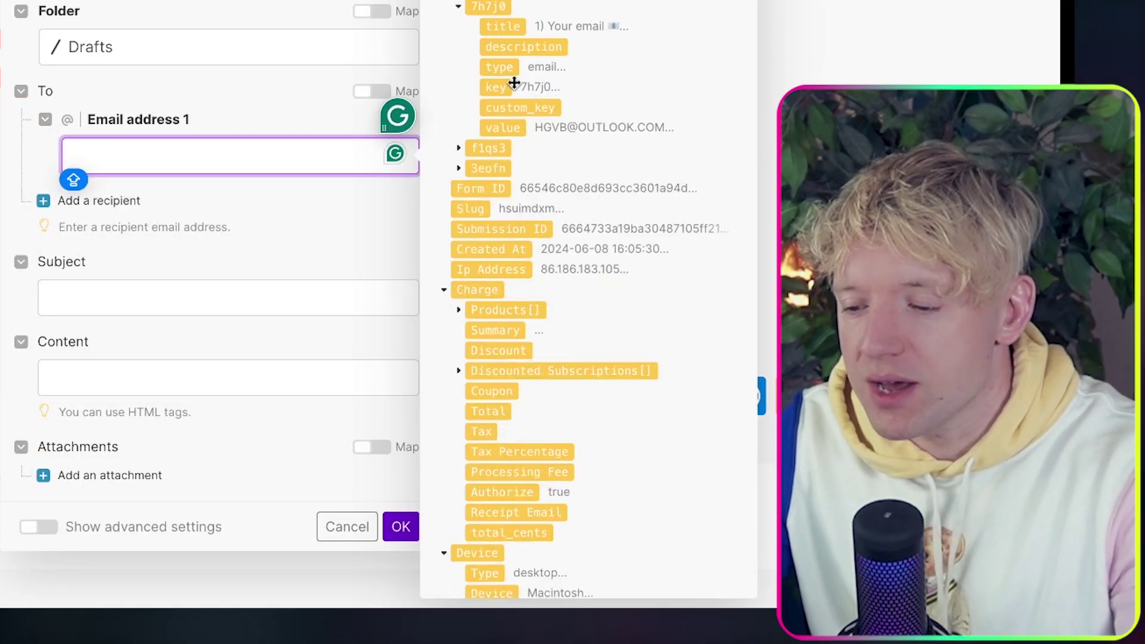
left_click(507, 125)
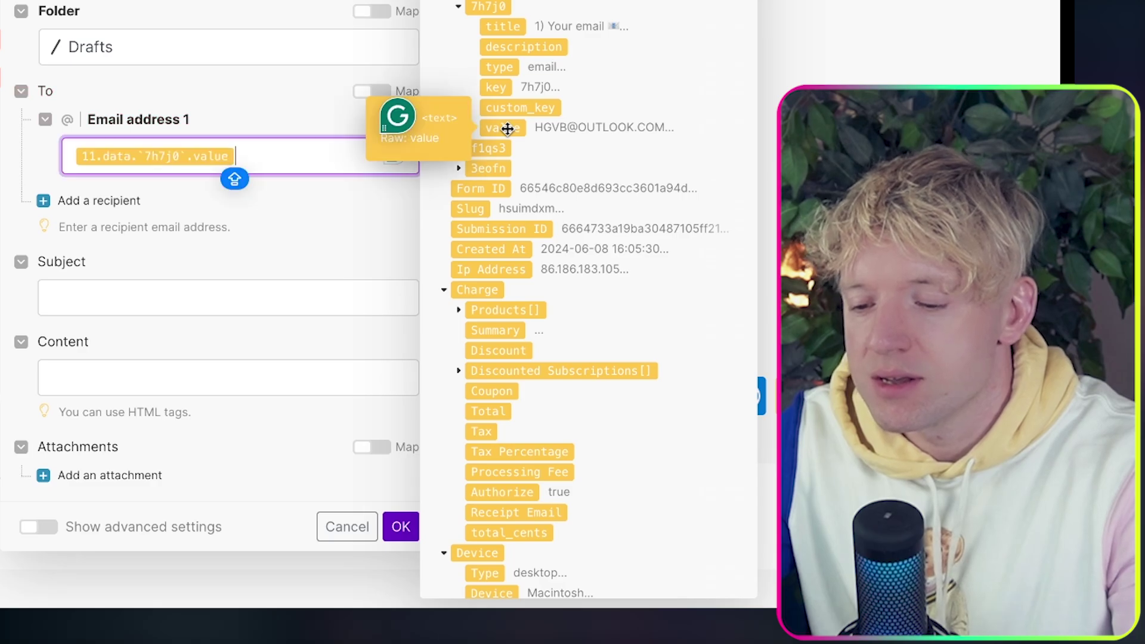
left_click(306, 230)
left_click(241, 291)
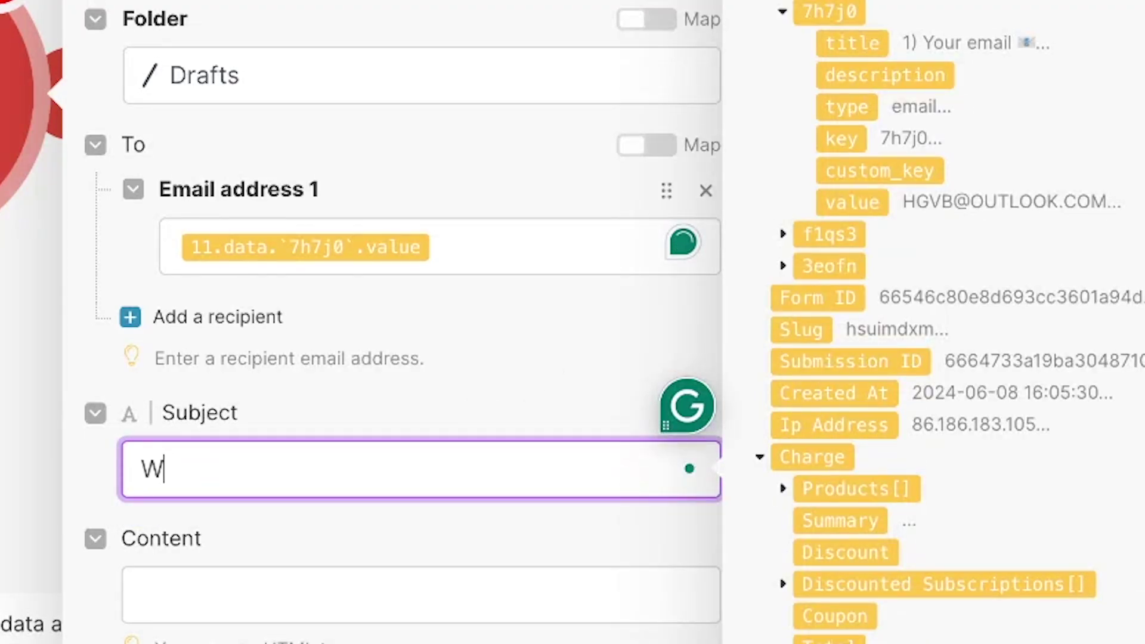
Set the draft subject to 'Welcome to the Team' with a winking emoji.
type("Welcom e")
key("BackSpace")
key("BackSpace")
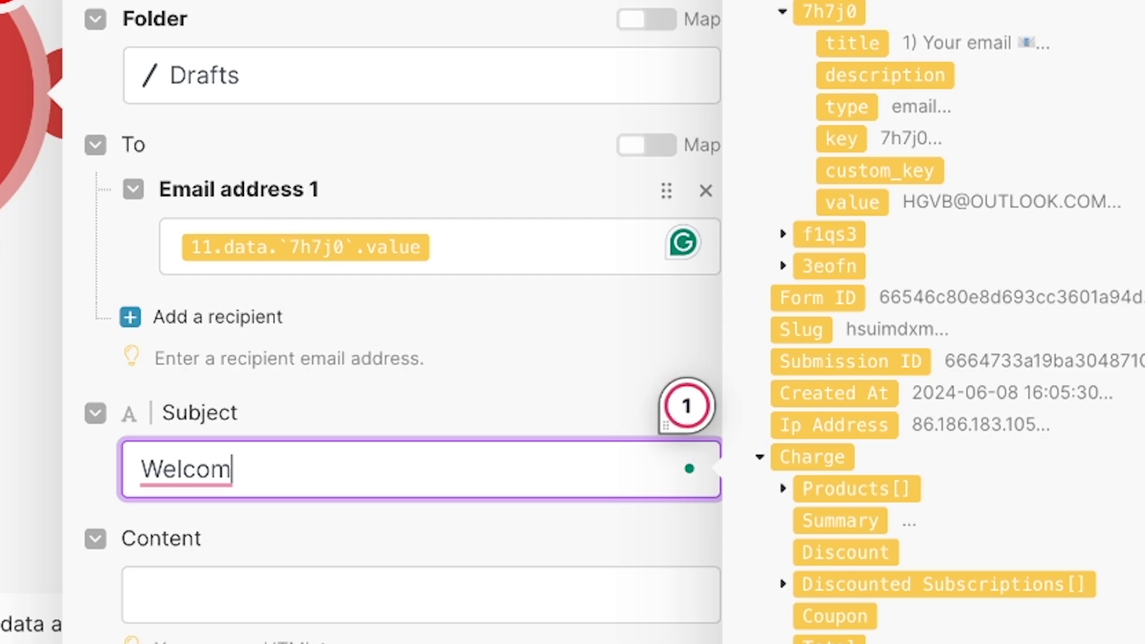
type("e to the Team")
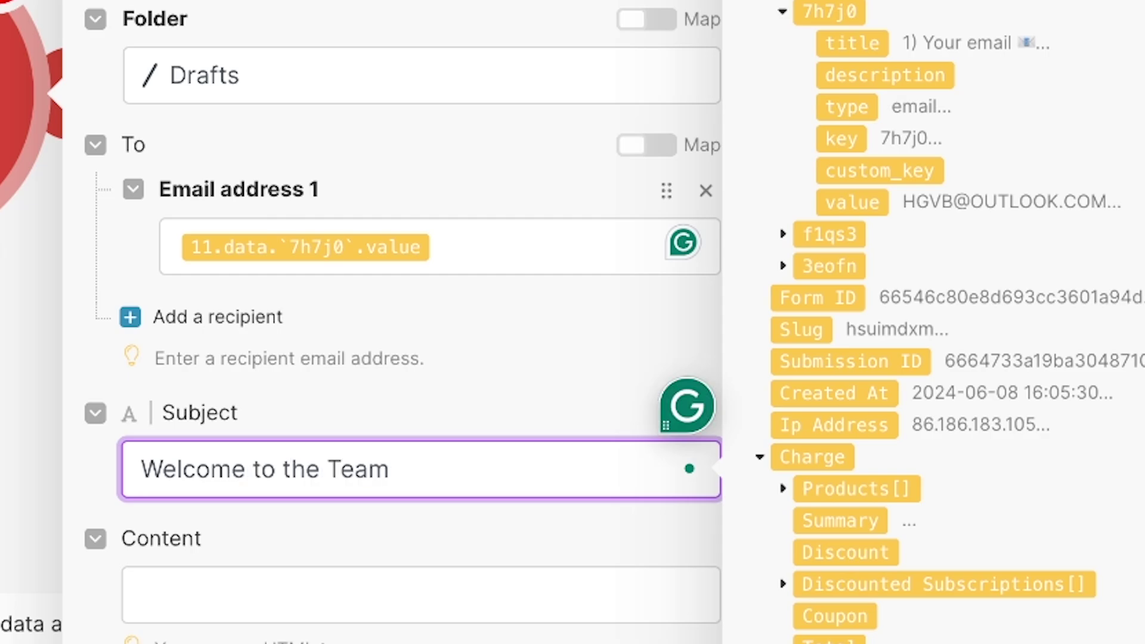
key("ctrl+super+space")
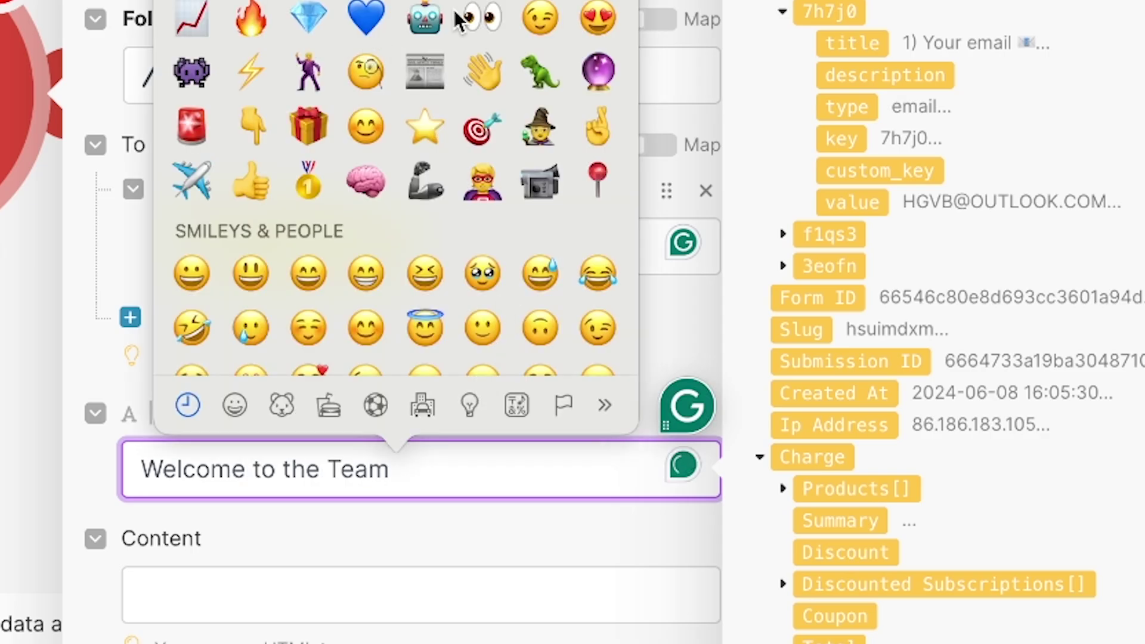
key("Escape")
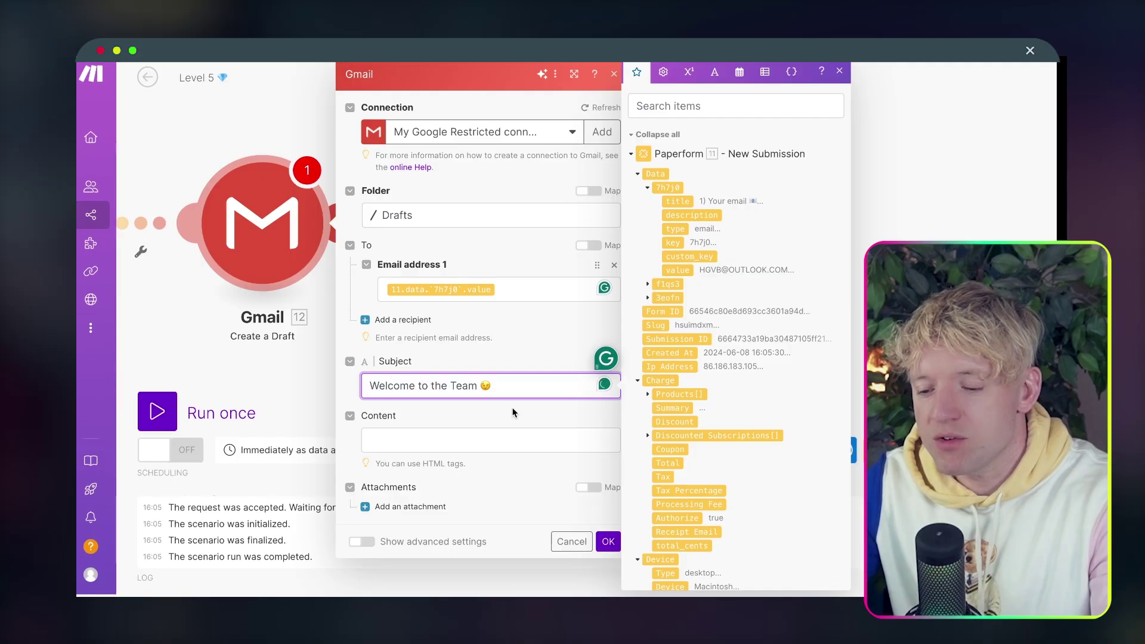
Begin the body with 'Heyy,' followed by the mapped f1qs3 full name.
left_click(426, 574)
type("eyy")
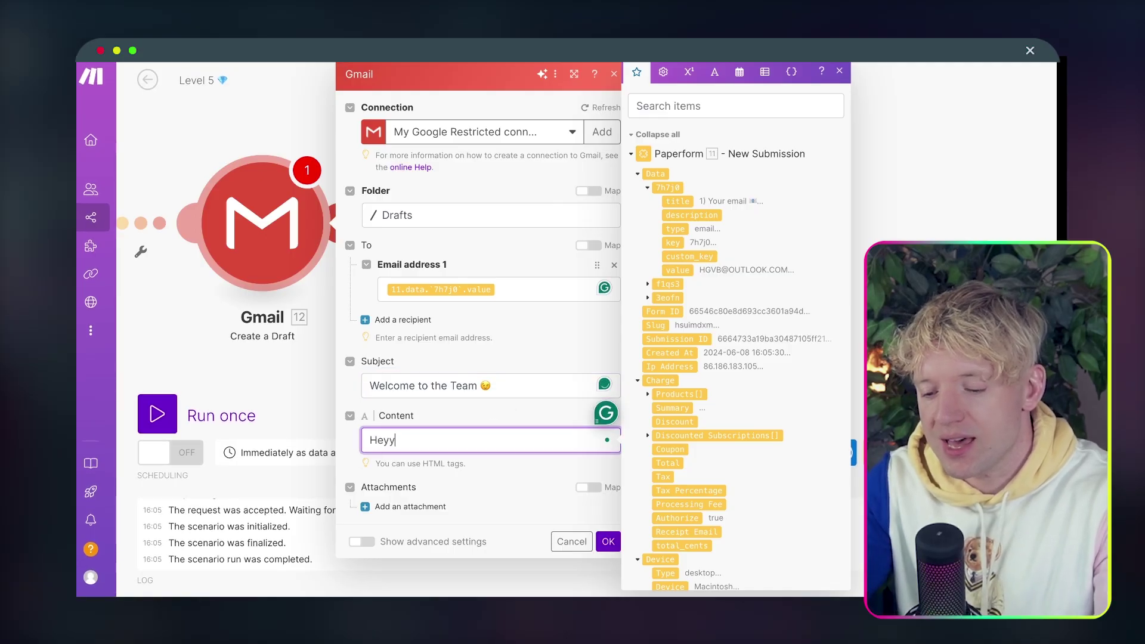
type(",")
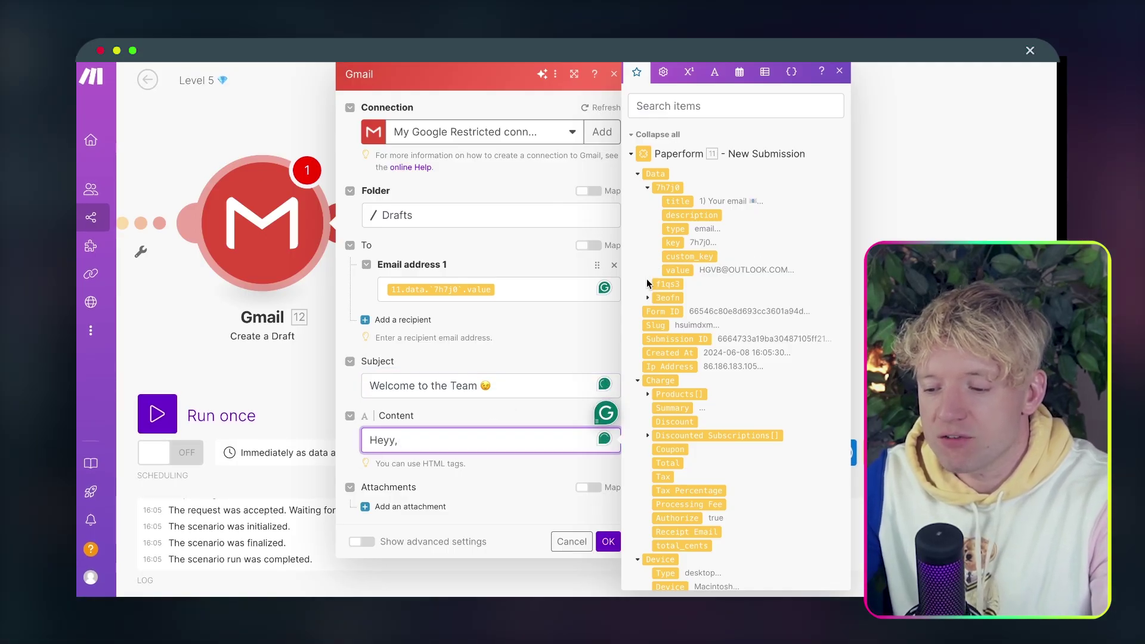
left_click(648, 284)
scroll(648, 287, "down", 1)
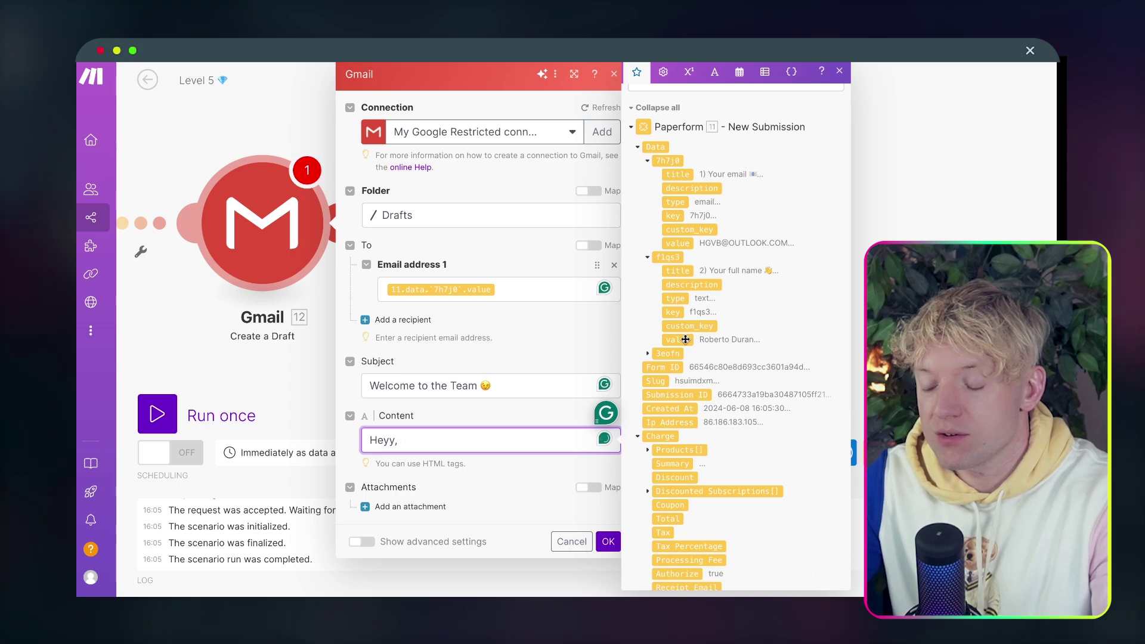
left_click(683, 341)
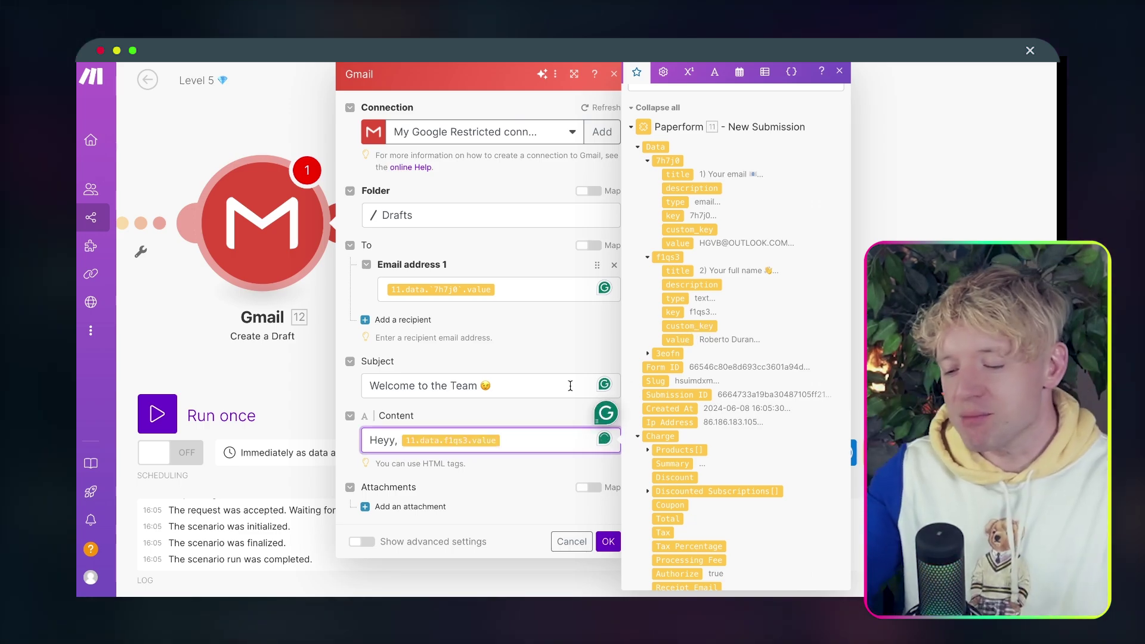
Add 'Stoked you're on board.', another line, and a 'Peace and love' sign-off with the sender's name.
key("Return")
key("Return")
type("Stoked you're on boa")
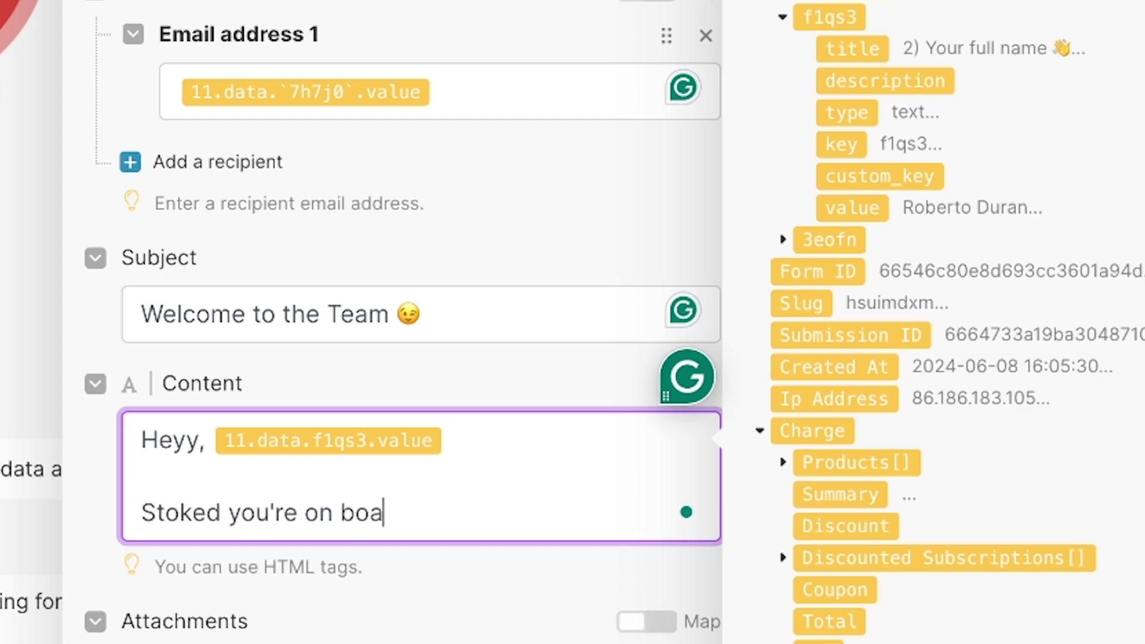
type("rd.")
key("Return")
key("Return")
type("Check out your onboarding docu")
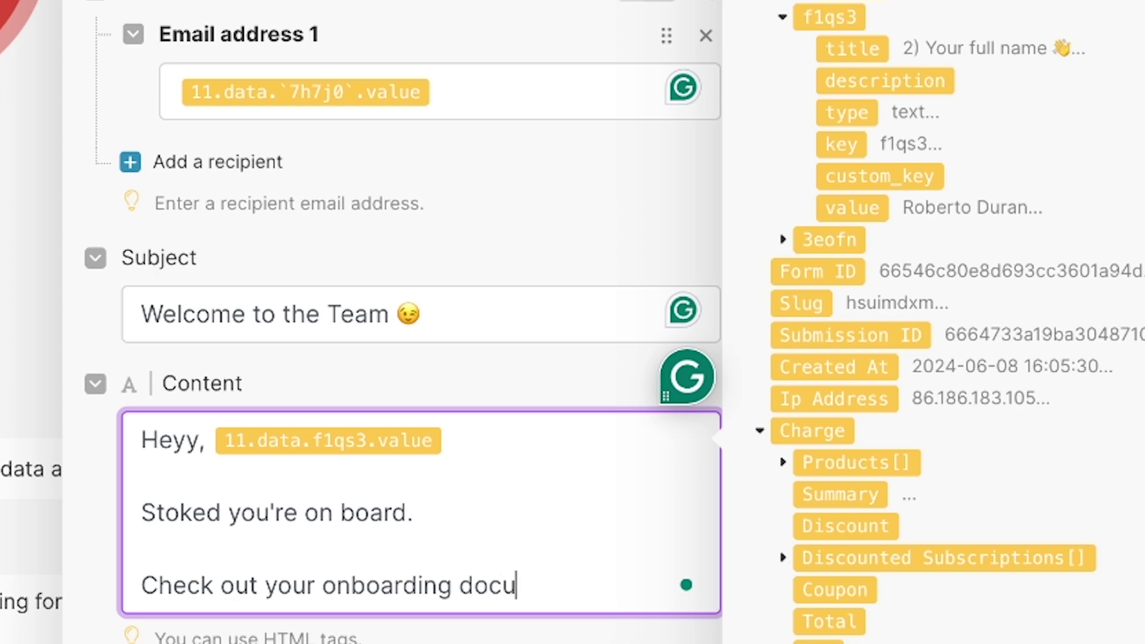
type(".")
key("Return")
key("Return")
type("Pe")
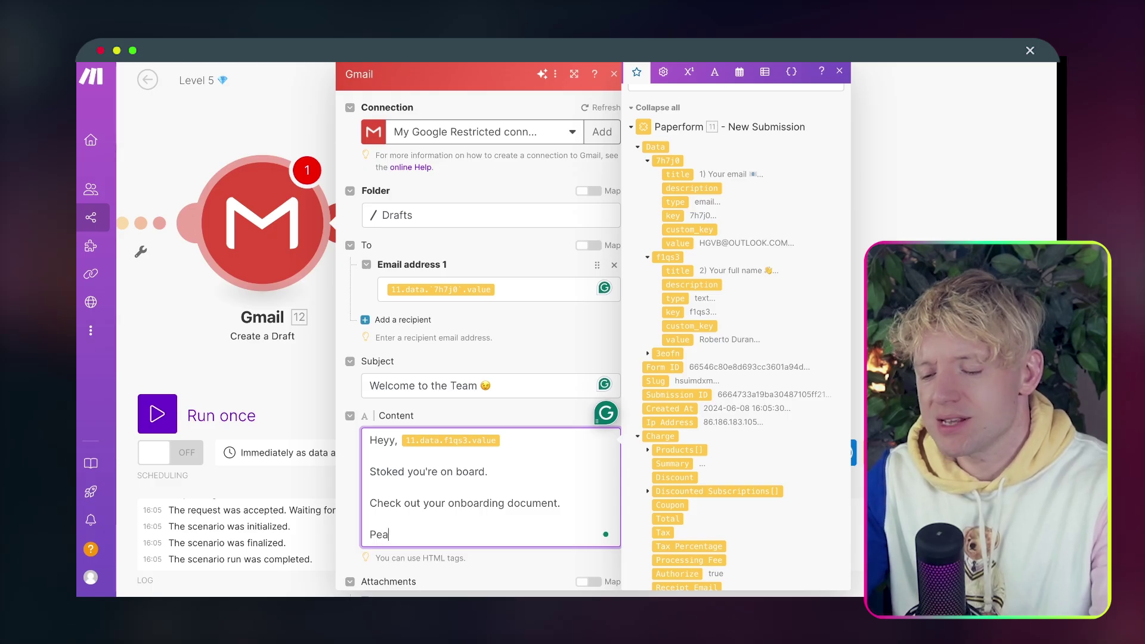
type("a")
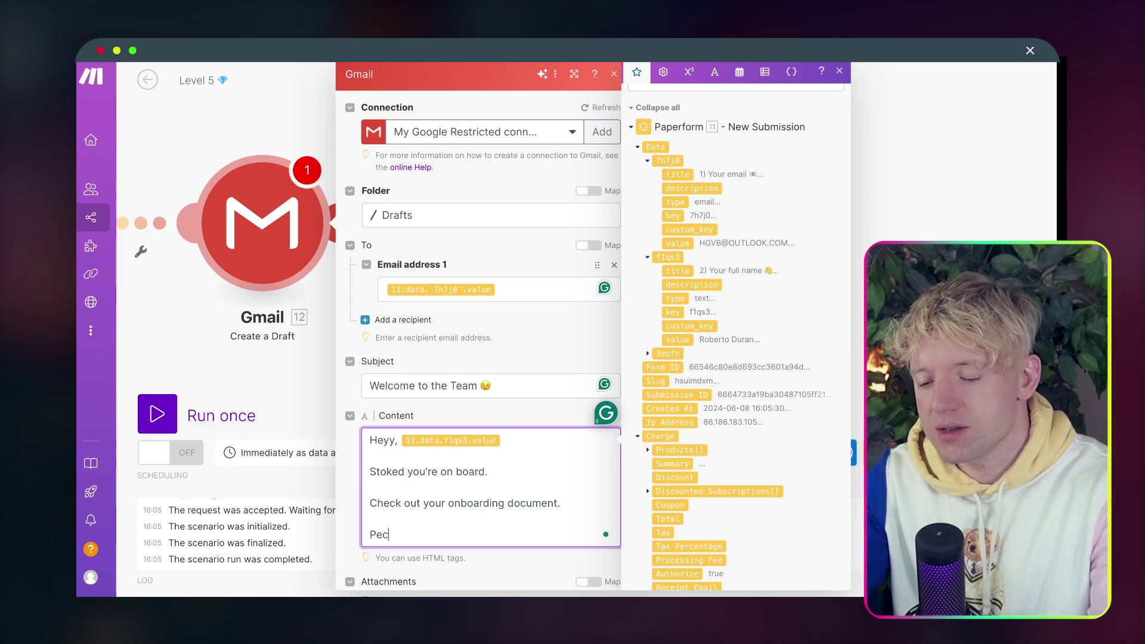
type("ce and love")
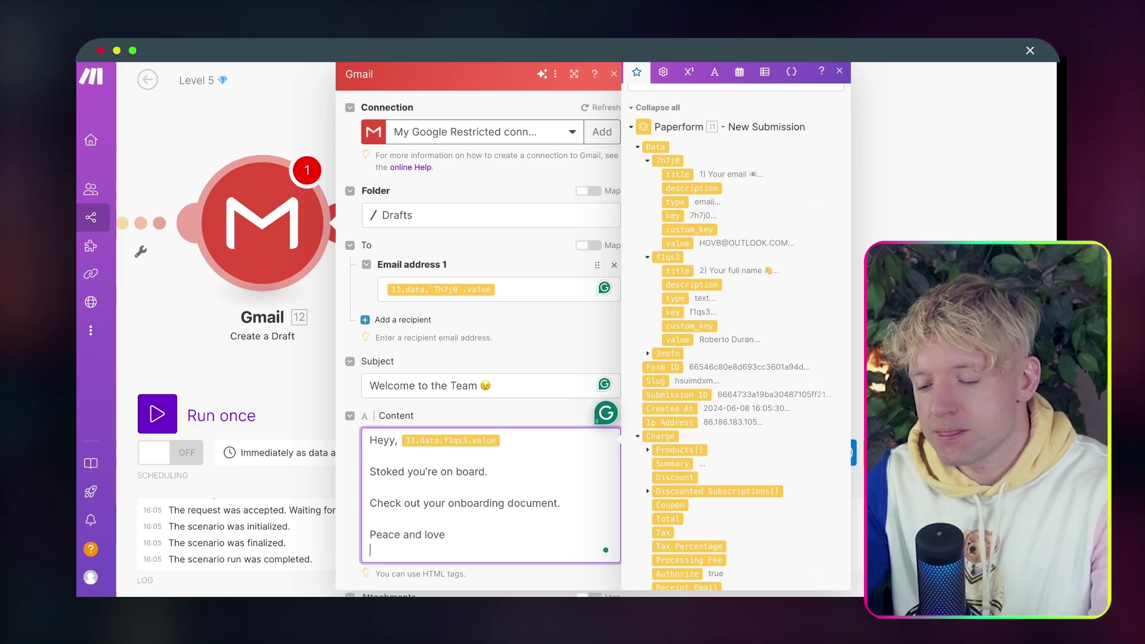
key("Return")
key("Return")
type("Jack")
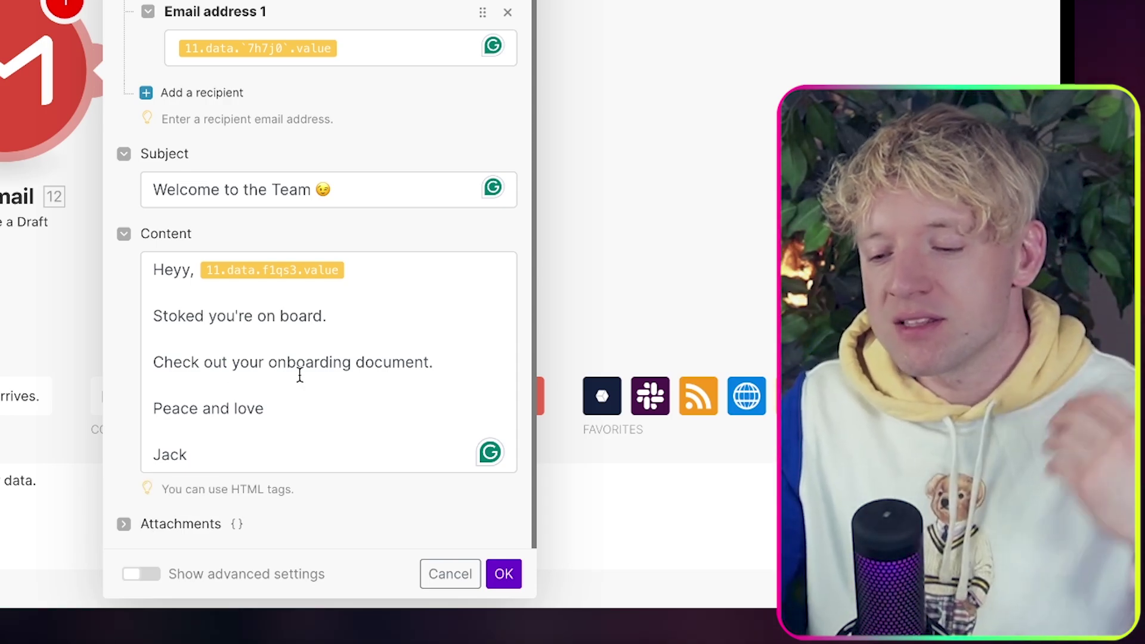
Save the Gmail module and submit a test entry with autofilled email, name and video URL.
left_click(505, 586)
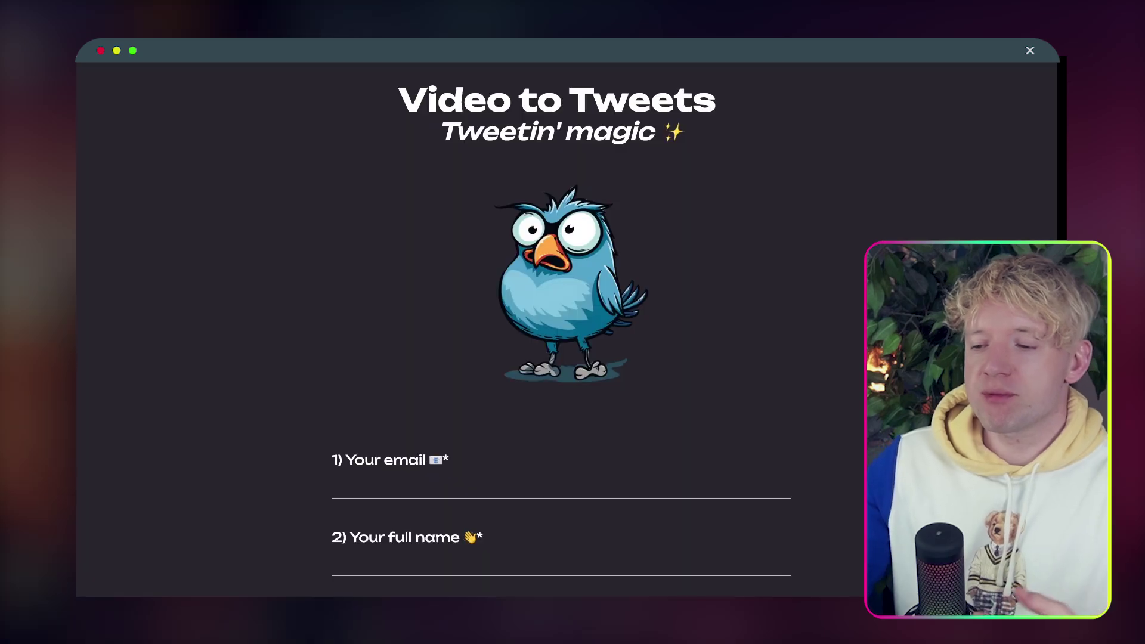
left_click(460, 480)
left_click(459, 515)
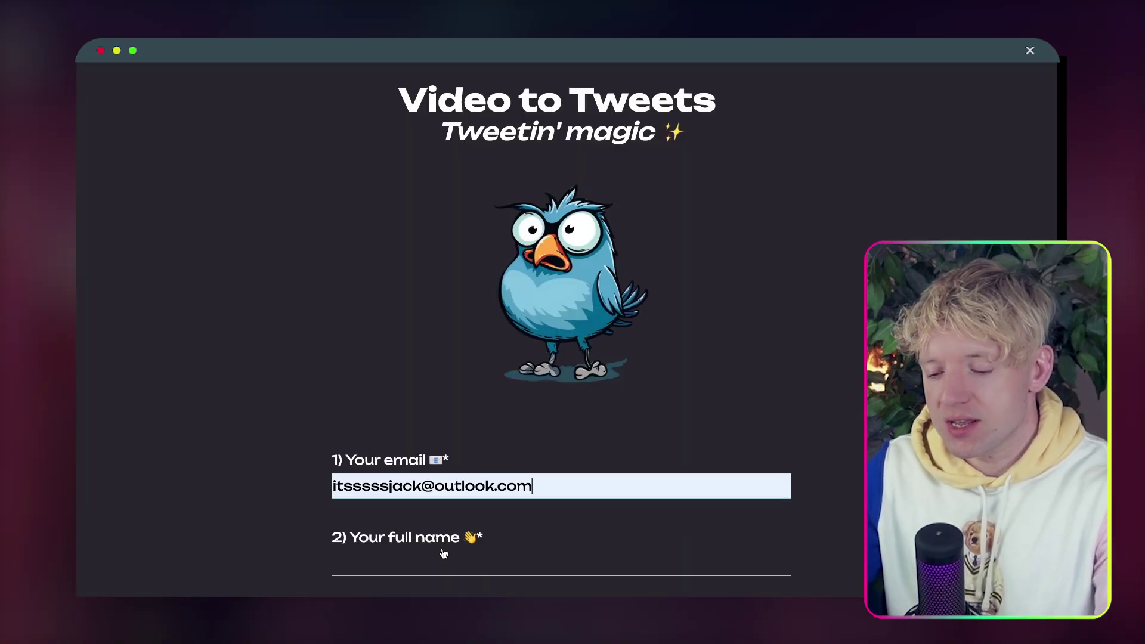
scroll(447, 525, "down", 2)
left_click(449, 491)
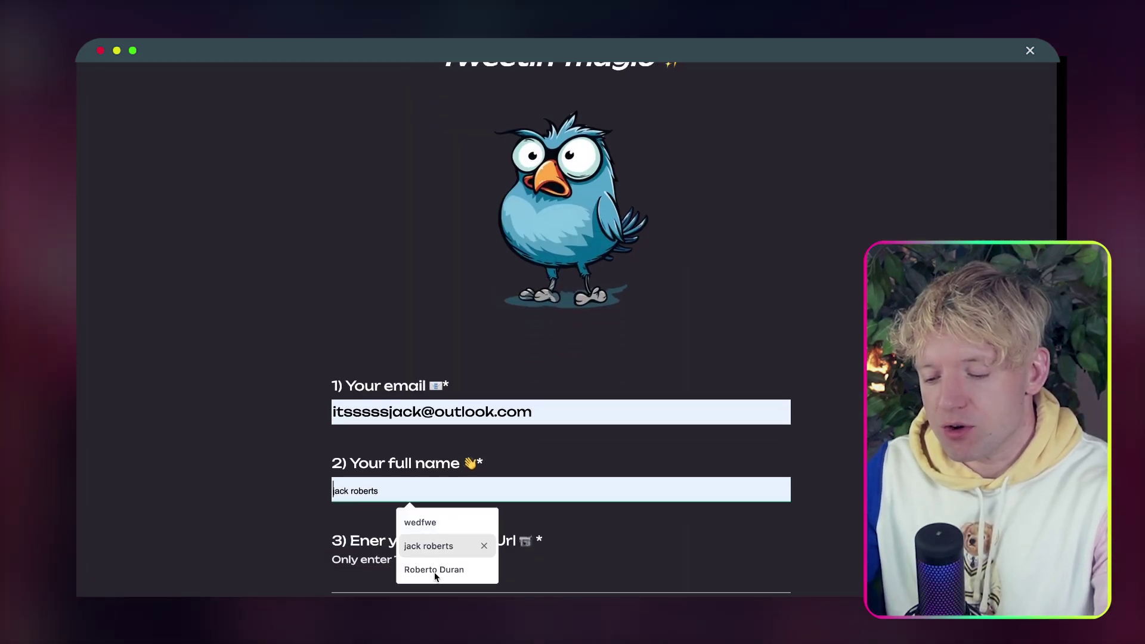
left_click(435, 570)
scroll(436, 572, "down", 2)
left_click(453, 507)
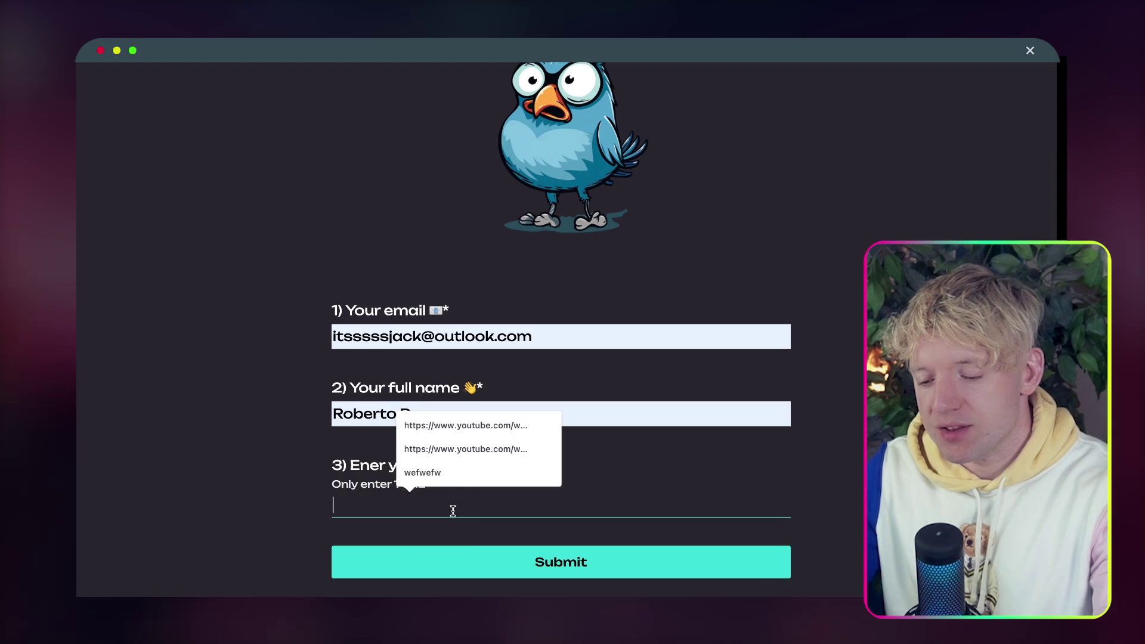
left_click(468, 425)
left_click(494, 562)
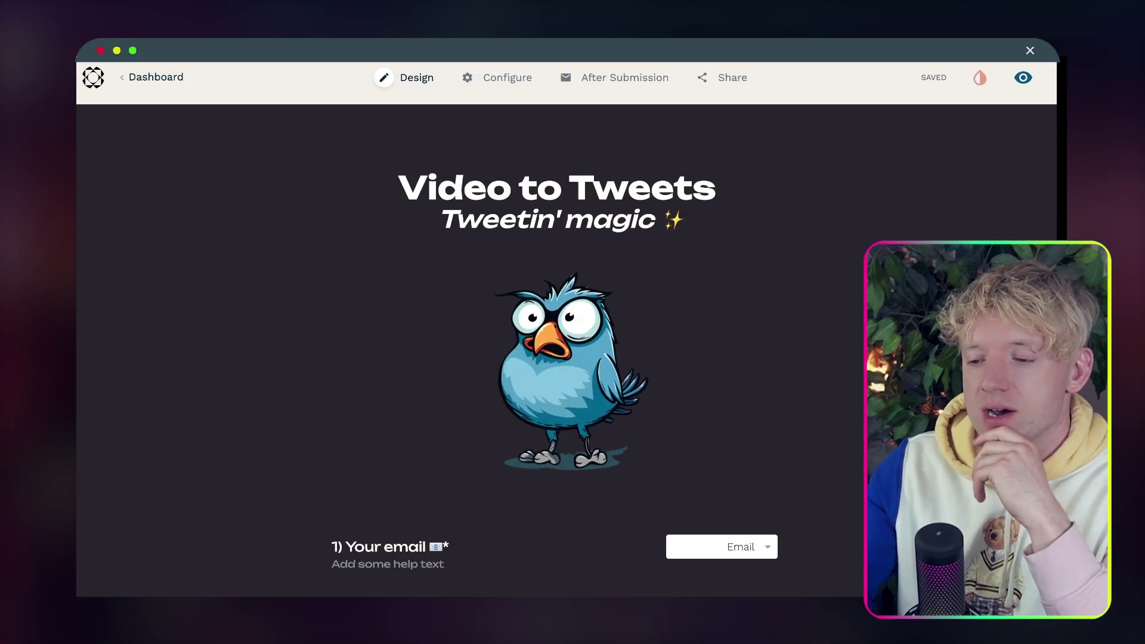
Open After Submission > Success Pages & Redirects and begin editing the redirect URL.
left_click(602, 78)
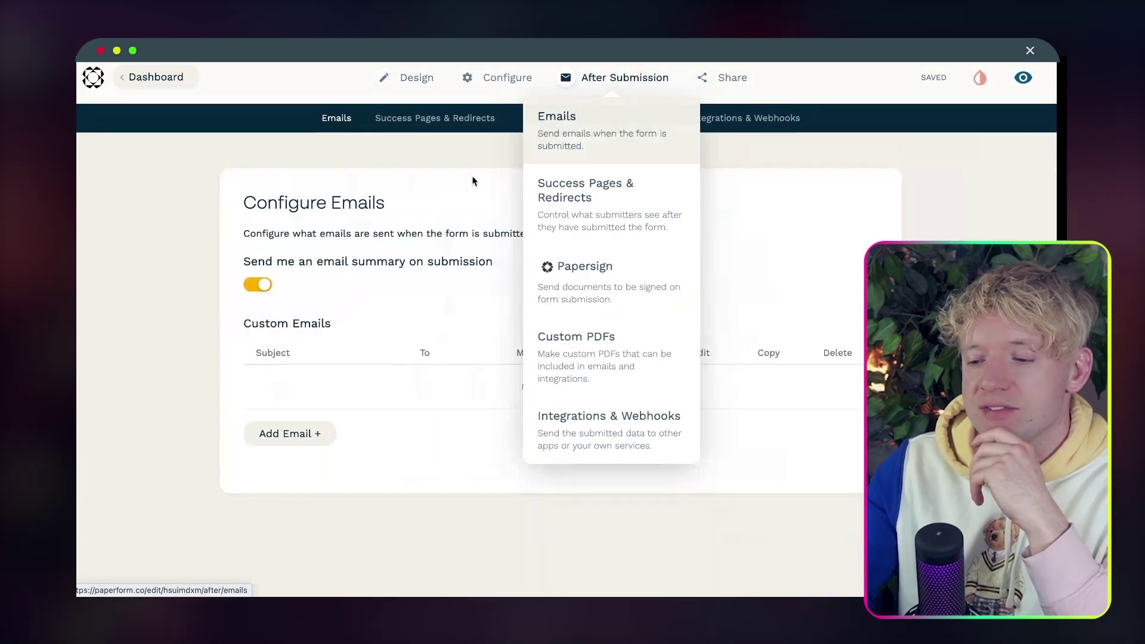
left_click(430, 118)
scroll(474, 224, "down", 5)
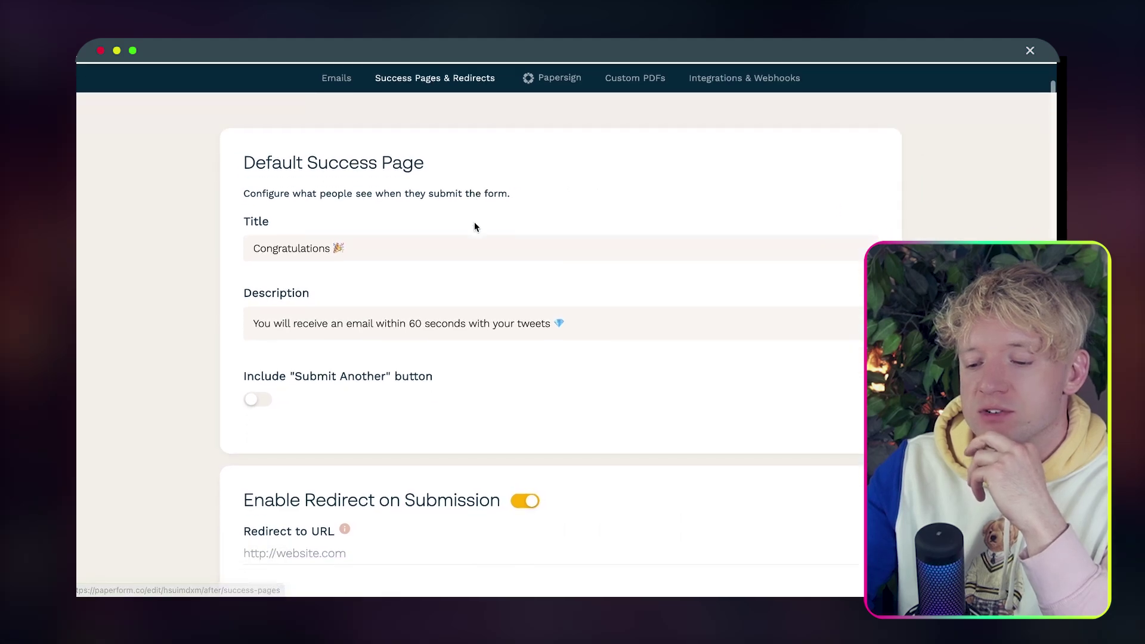
left_click(349, 368)
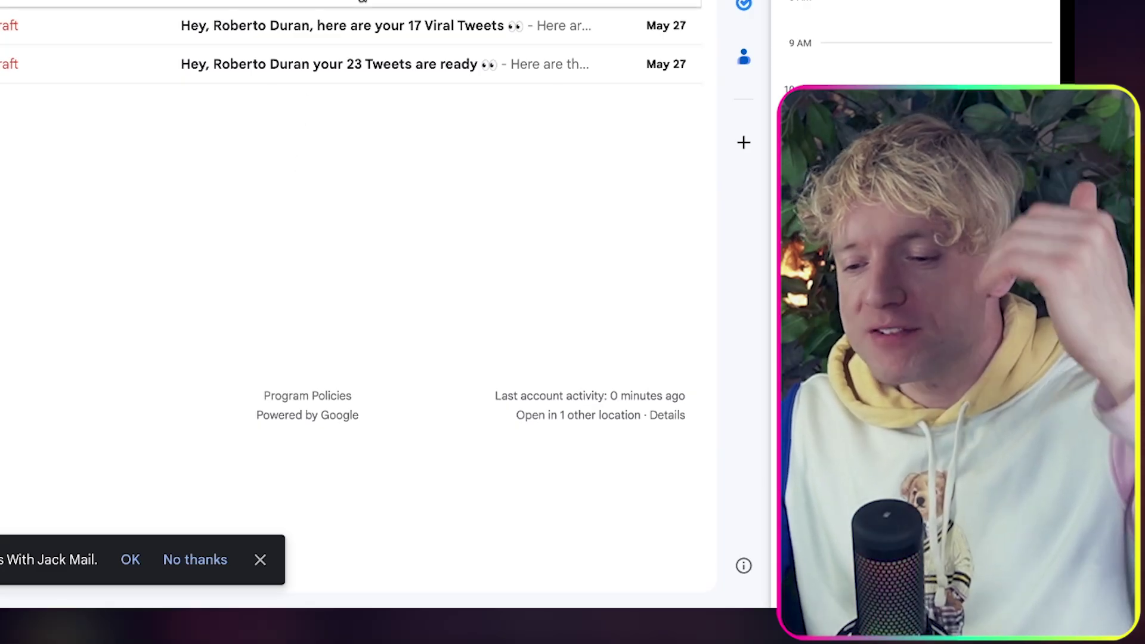
In the Welcome to the Team draft, start new paragraphs at "Check out" and "Peace and love" and remove the leading space.
left_click(362, 1)
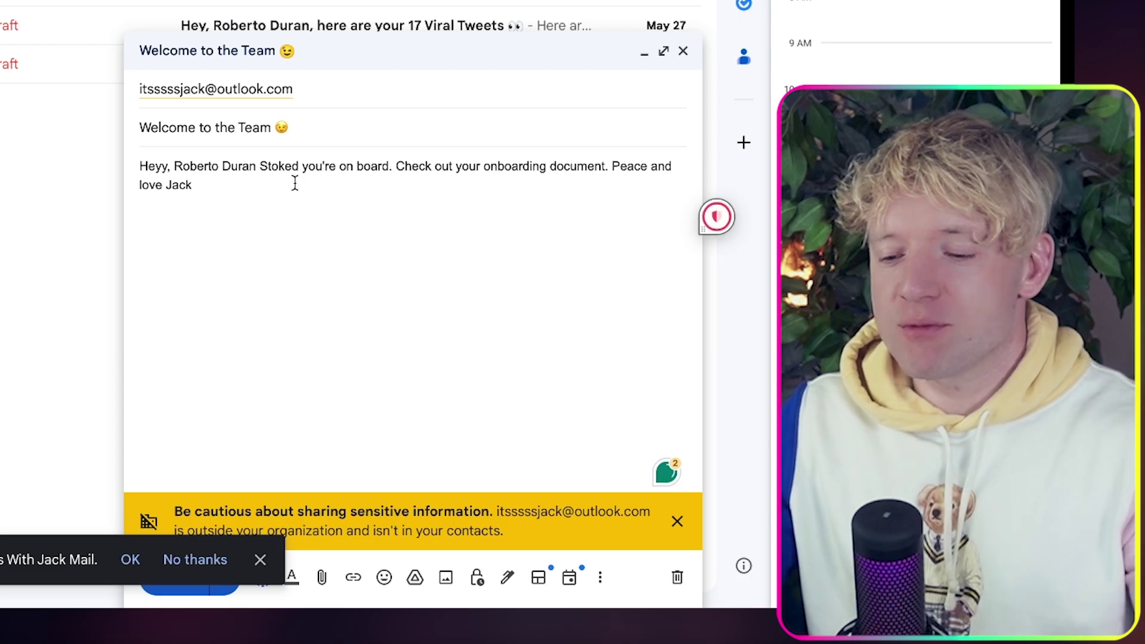
left_click(396, 166)
key("Return")
key("Return")
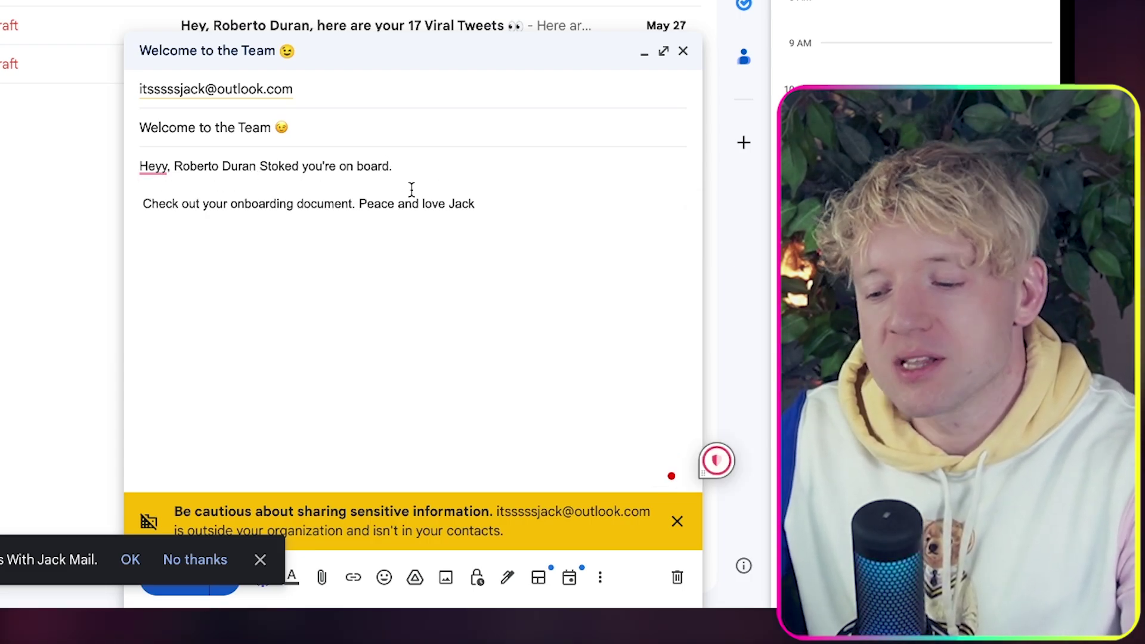
left_click(360, 203)
key("Return")
key("Return")
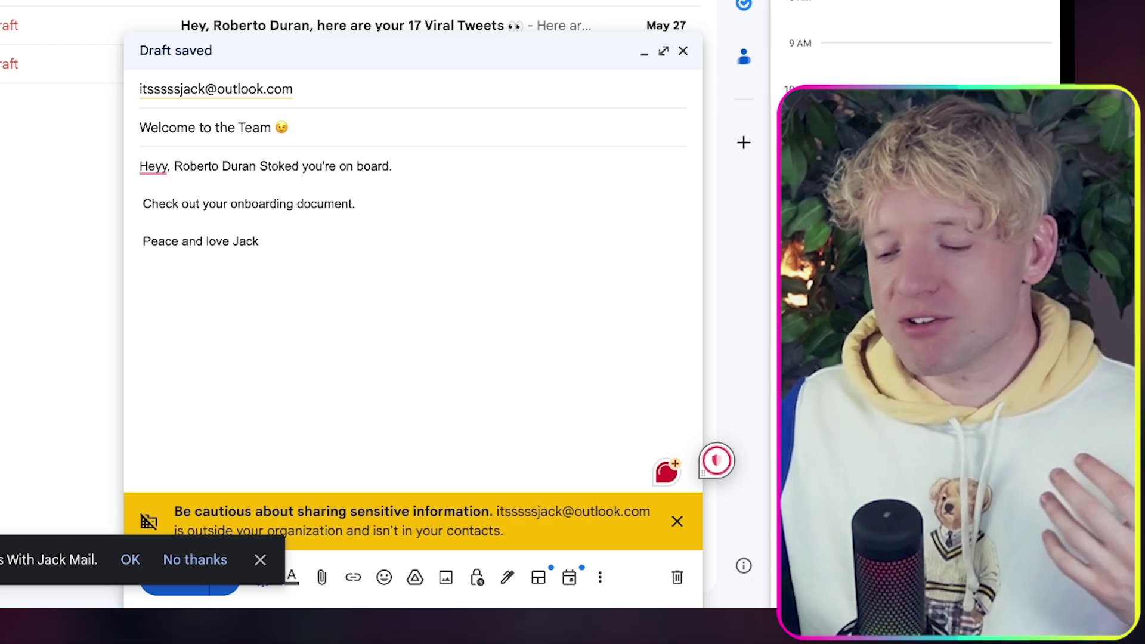
left_click(144, 203)
key("BackSpace")
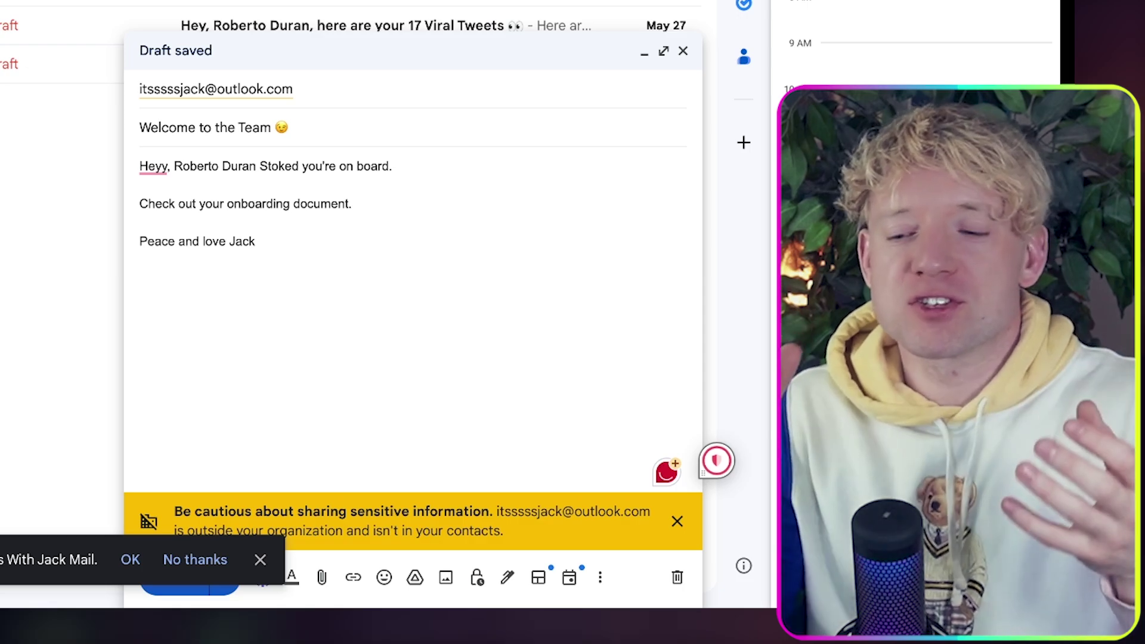
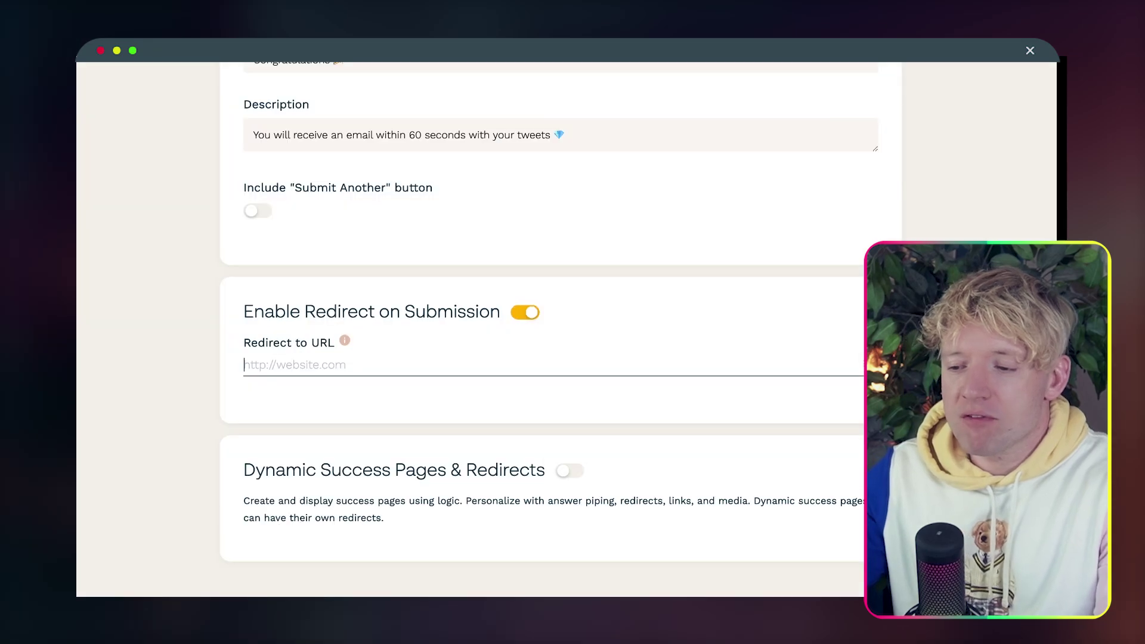
Go to the 'rss' site from the address bar, leaving the Paperform settings page without saving.
key("super+l")
type("rss")
key("Return")
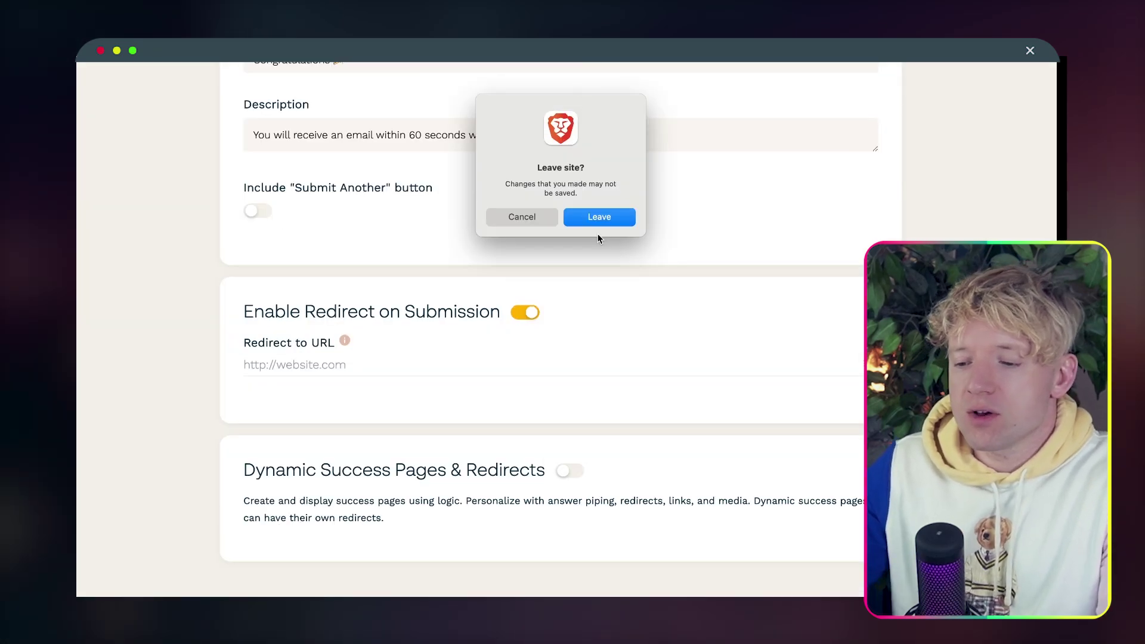
left_click(603, 221)
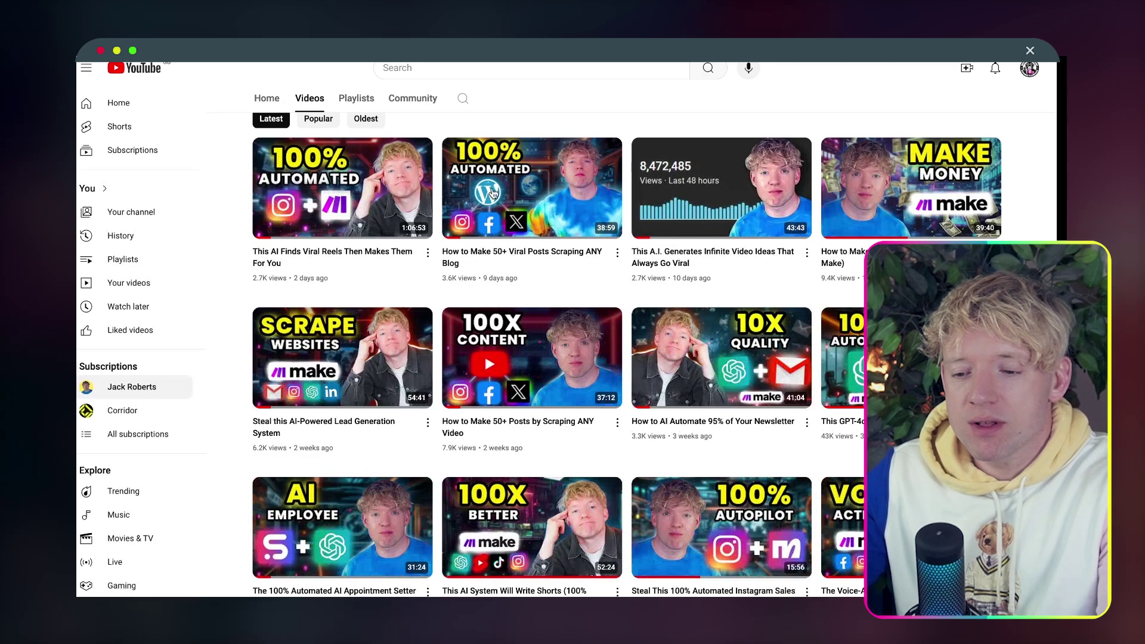
Open the YouTube channel's Home page and then its full Videos listing.
scroll(485, 353, "up", 5)
left_click(267, 357)
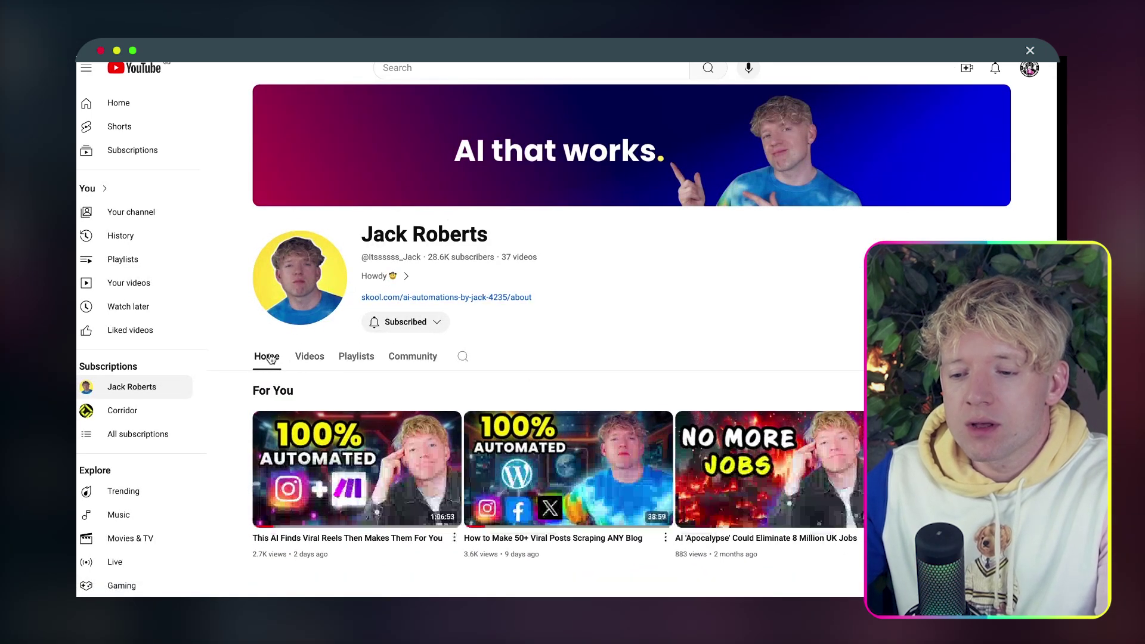
left_click(304, 356)
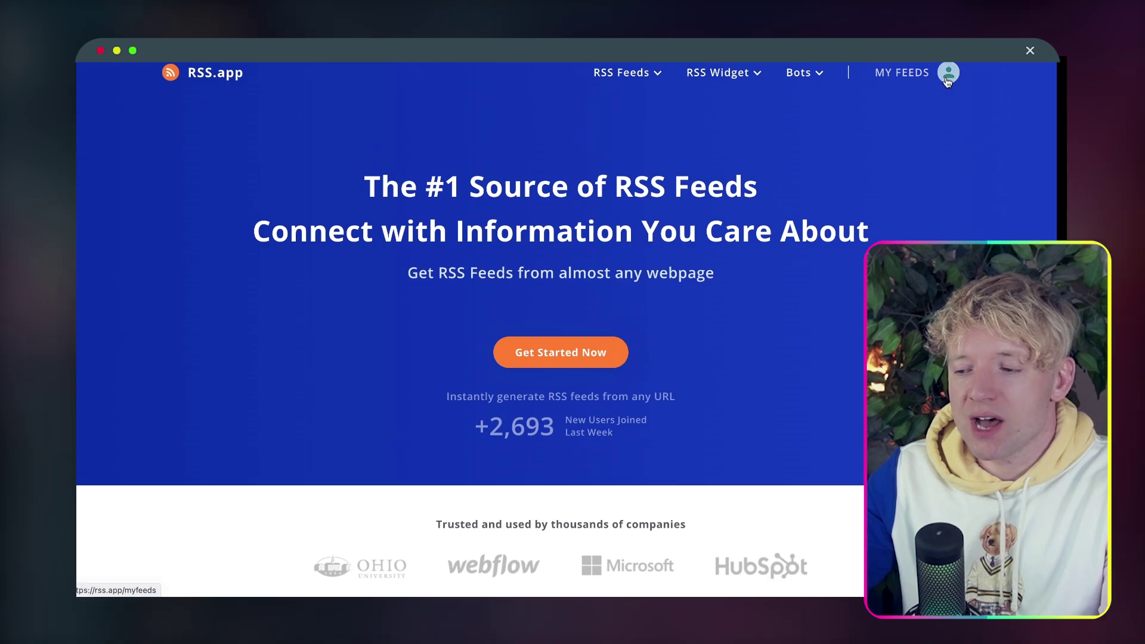
Generate a new RSS.app feed from the pasted YouTube channel /videos URL.
left_click(948, 78)
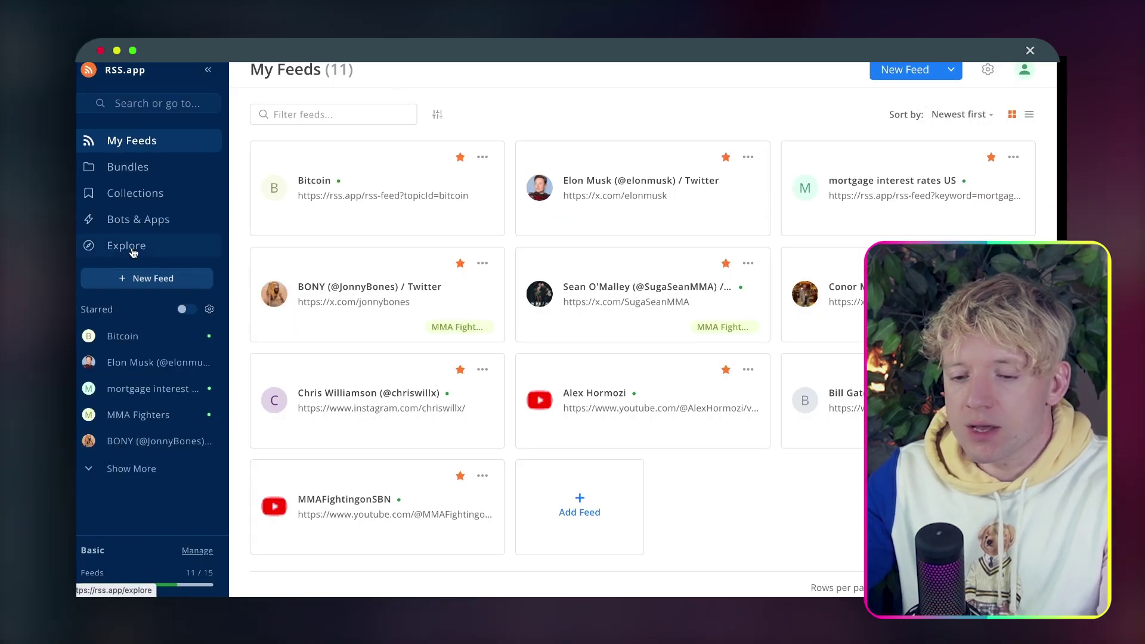
left_click(144, 275)
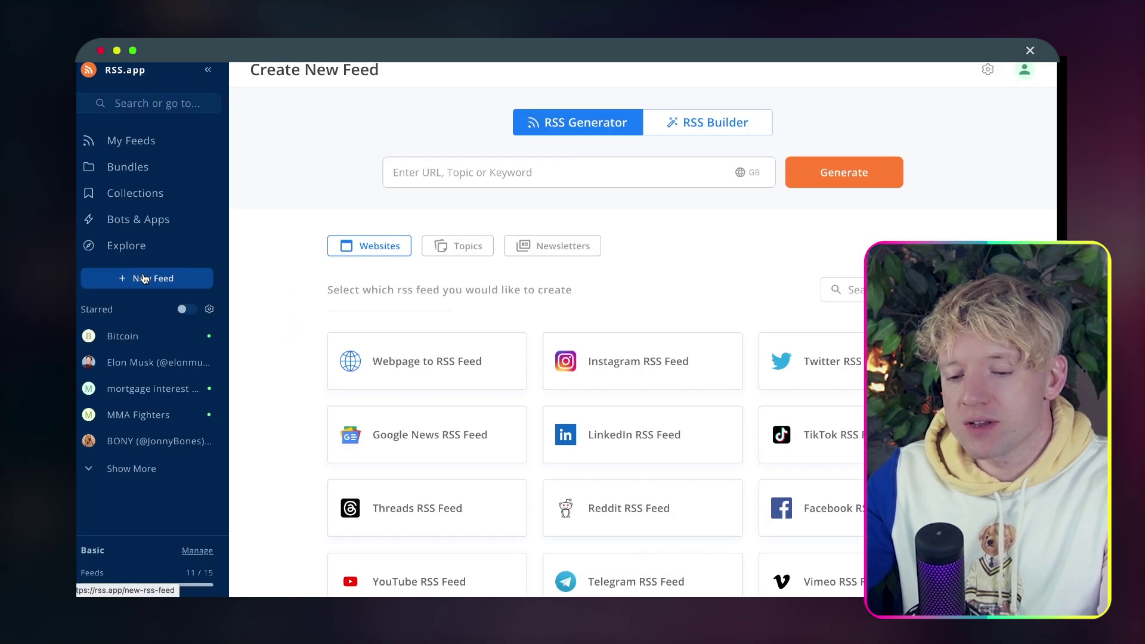
left_click(467, 174)
type("https://www.youtube.com/@Itssssss_Jack/videos")
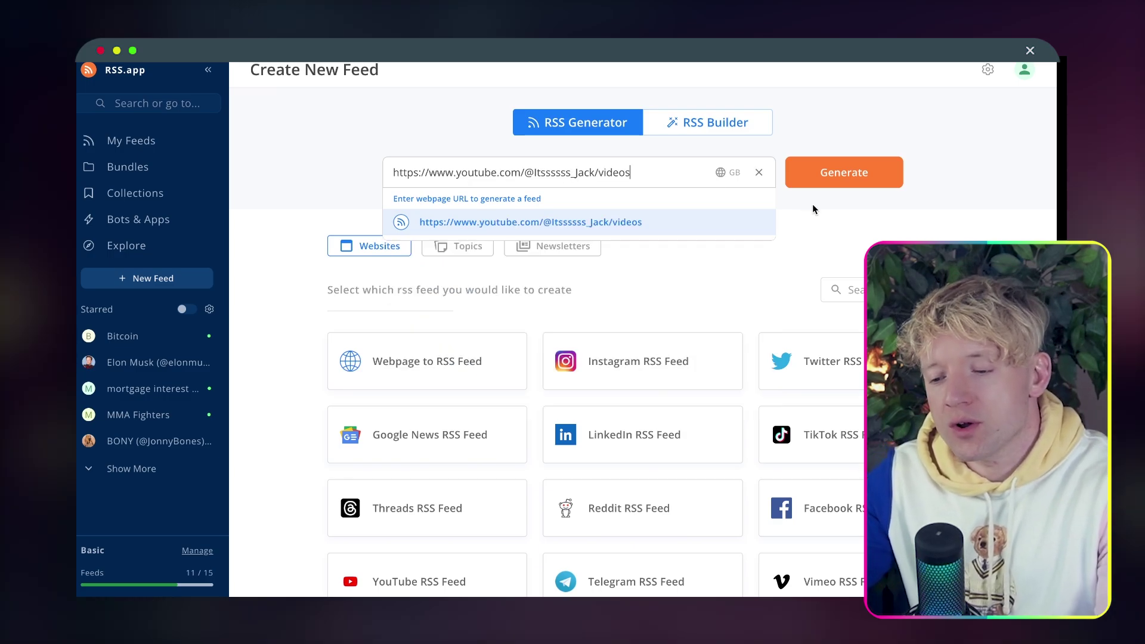
left_click(847, 182)
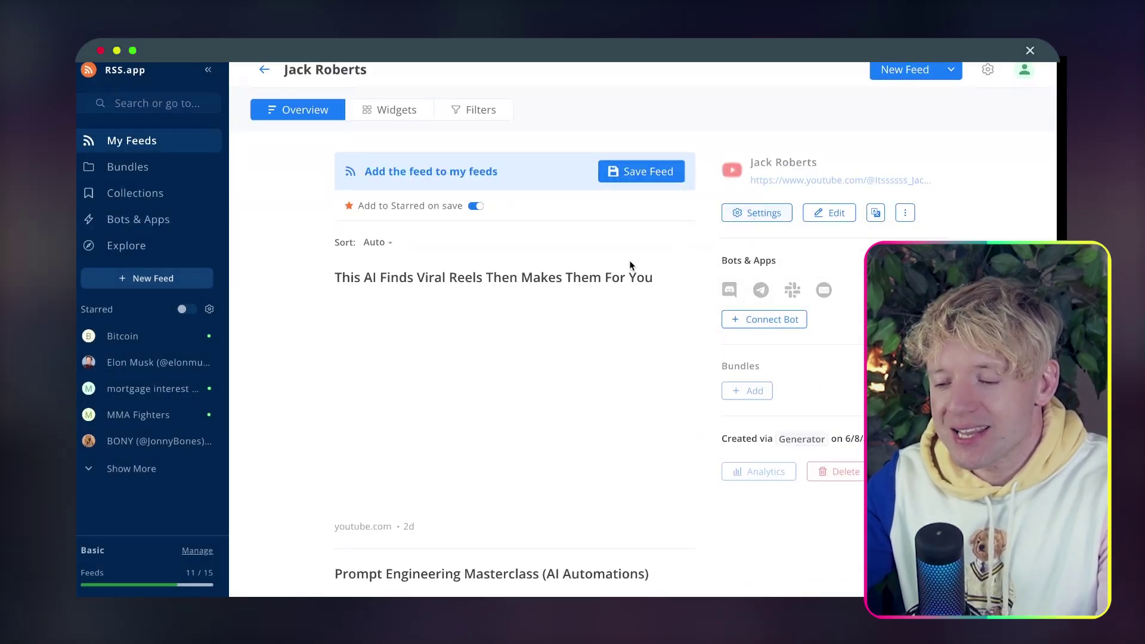
Review the generated feed, save it to My Feeds, and copy its feed URL.
scroll(596, 306, "down", 1)
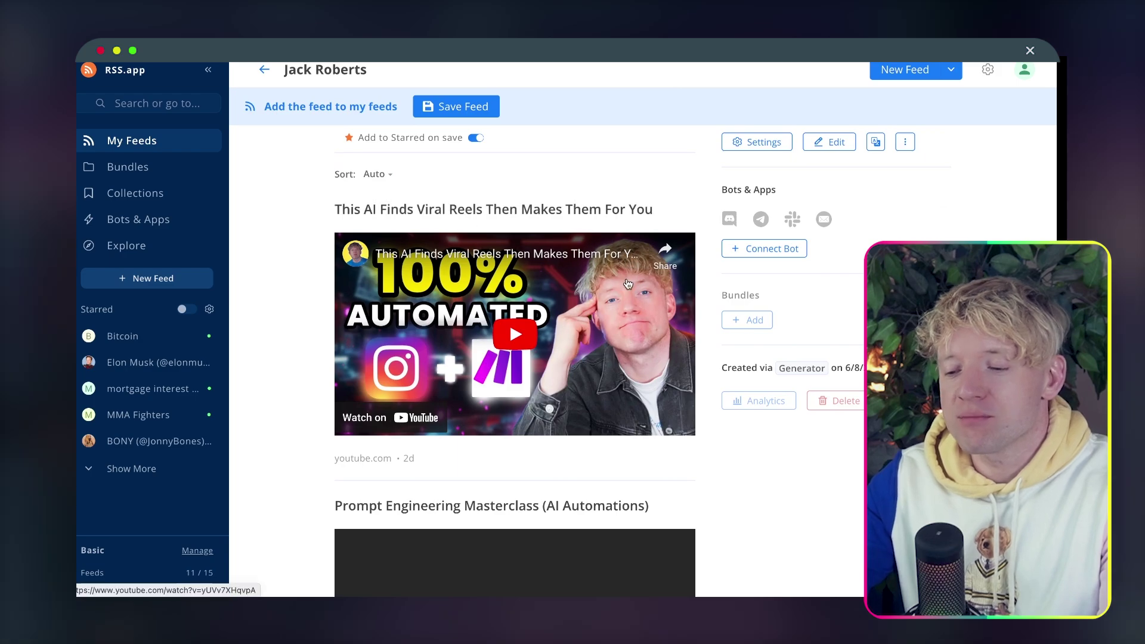
scroll(622, 370, "down", 1)
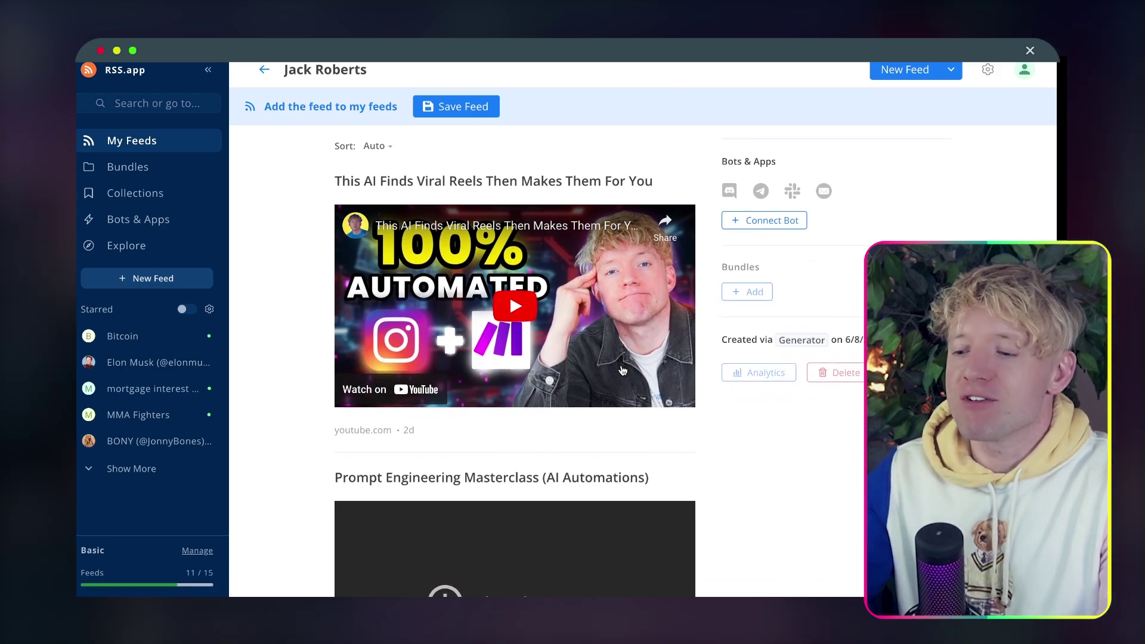
scroll(622, 371, "down", 3)
scroll(622, 370, "down", 1)
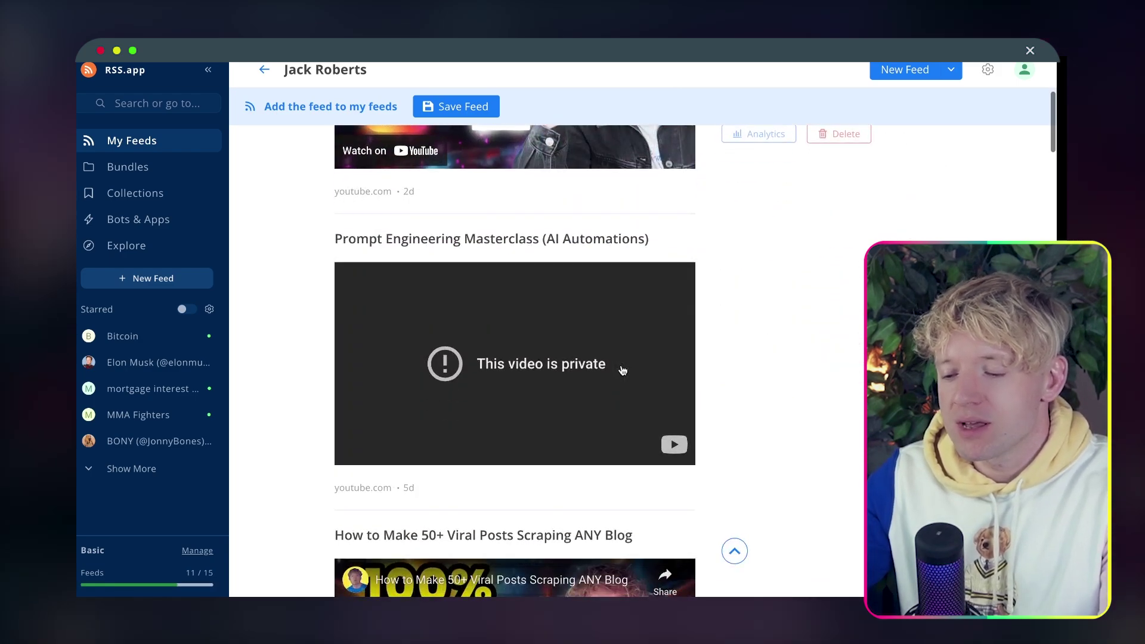
scroll(618, 365, "up", 1)
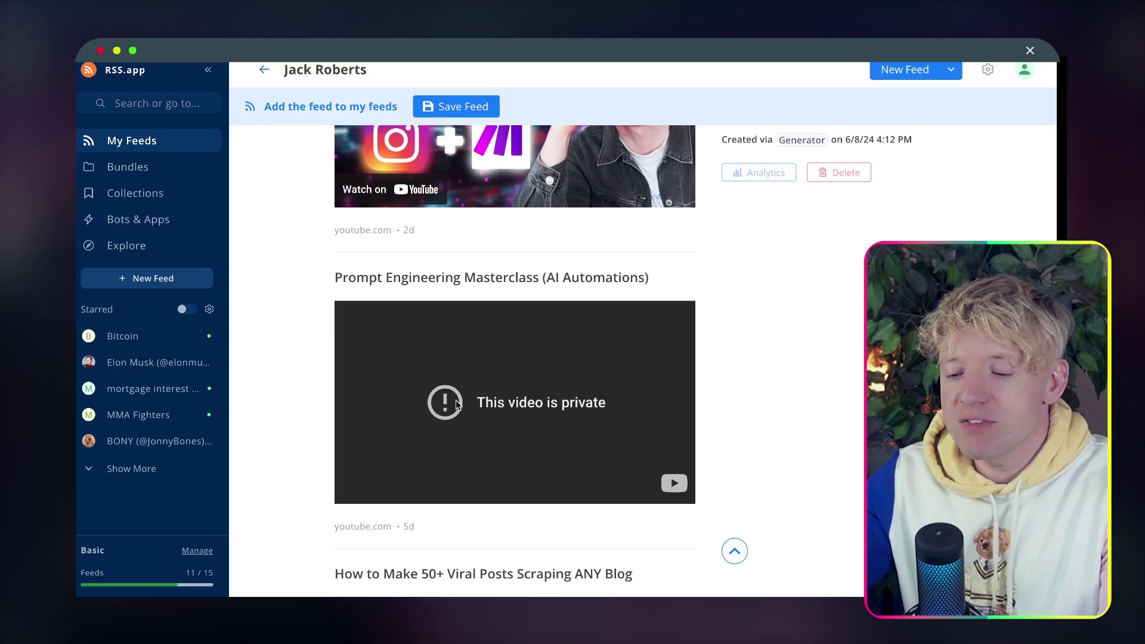
scroll(456, 291, "up", 4)
scroll(456, 291, "up", 1)
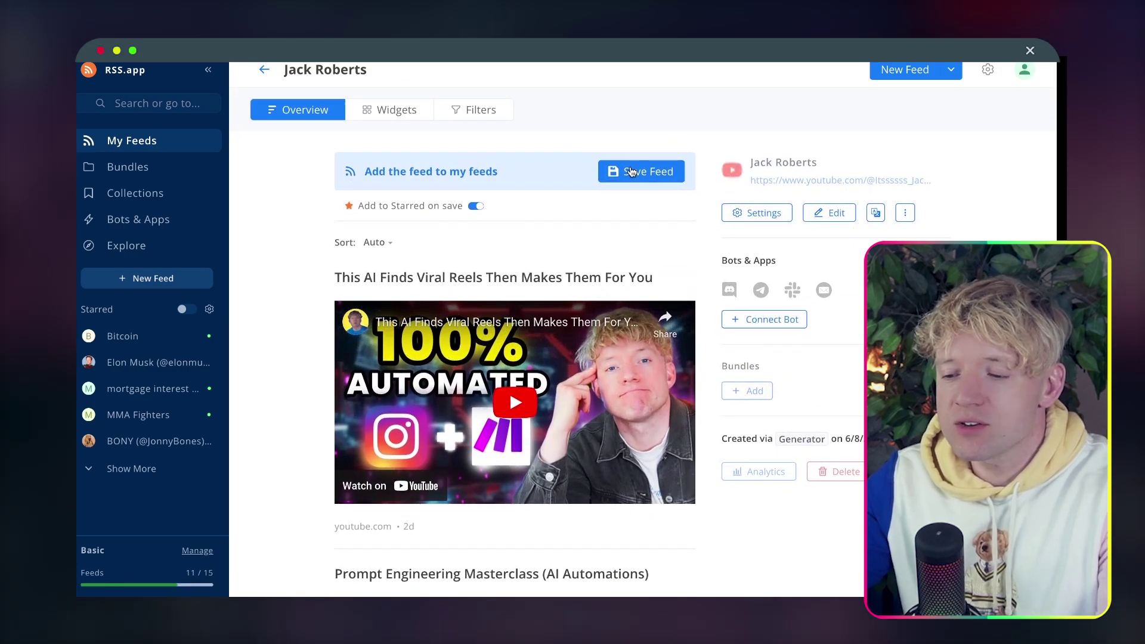
left_click(632, 171)
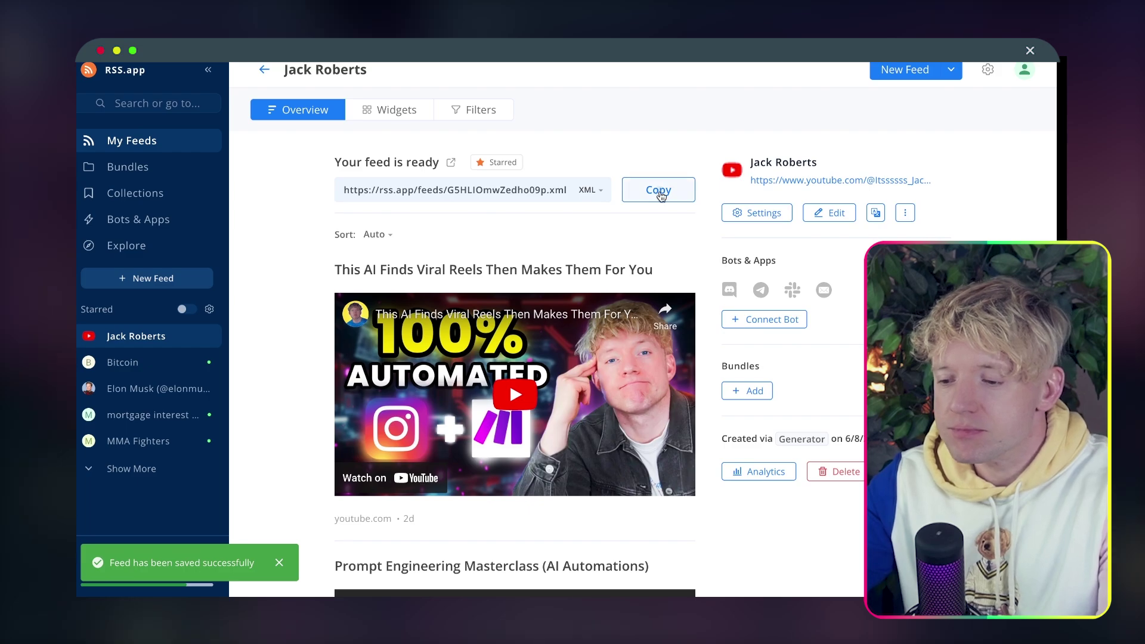
left_click(659, 191)
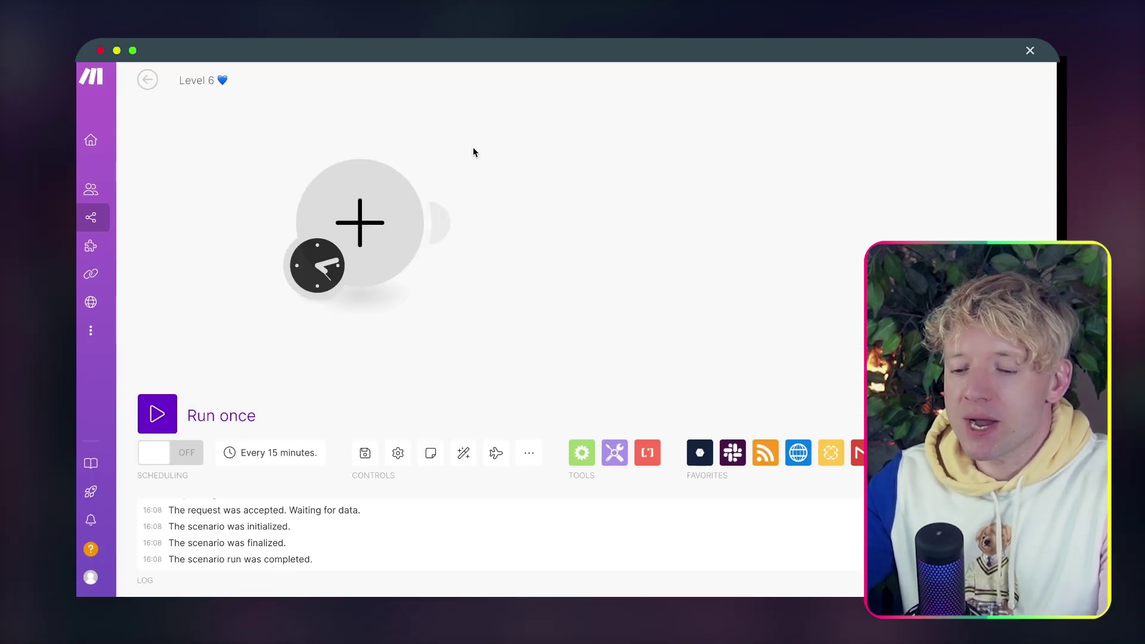
Add an RSS Retrieve feed items module using the pasted RSS.app feed URL, returning maximum 1 item.
left_click(360, 223)
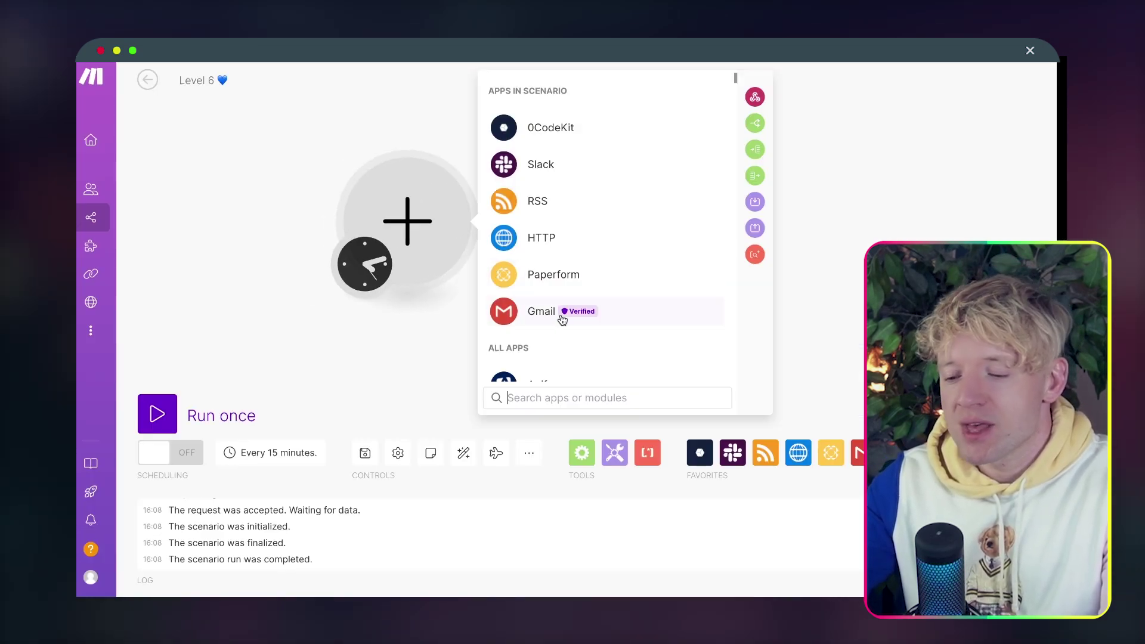
type("rss")
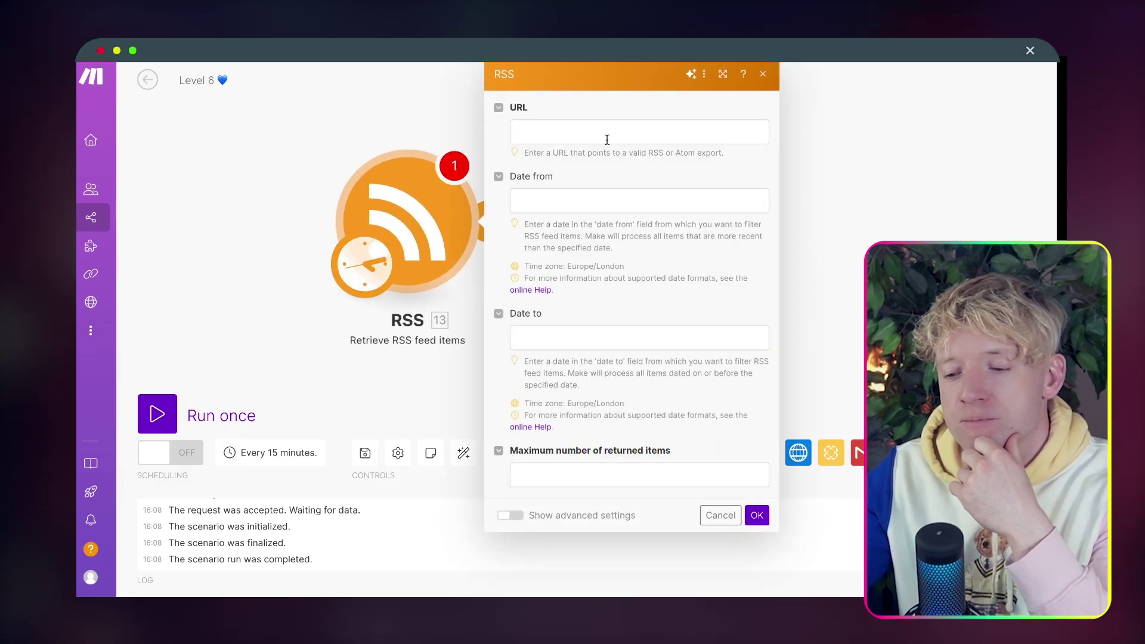
left_click(609, 131)
key("super+v")
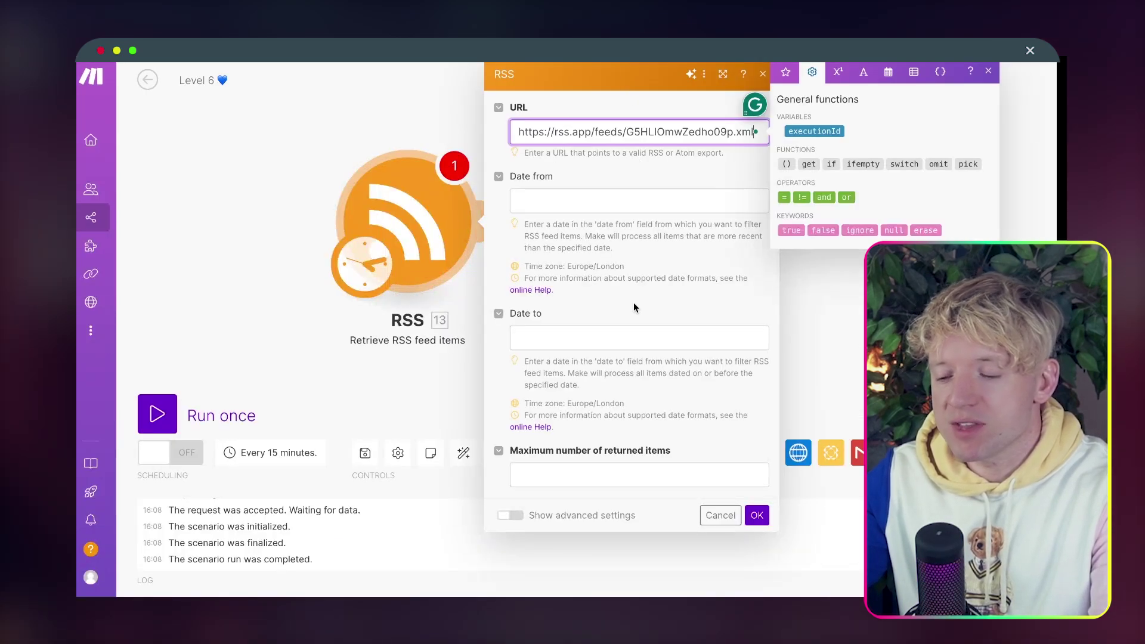
left_click(634, 474)
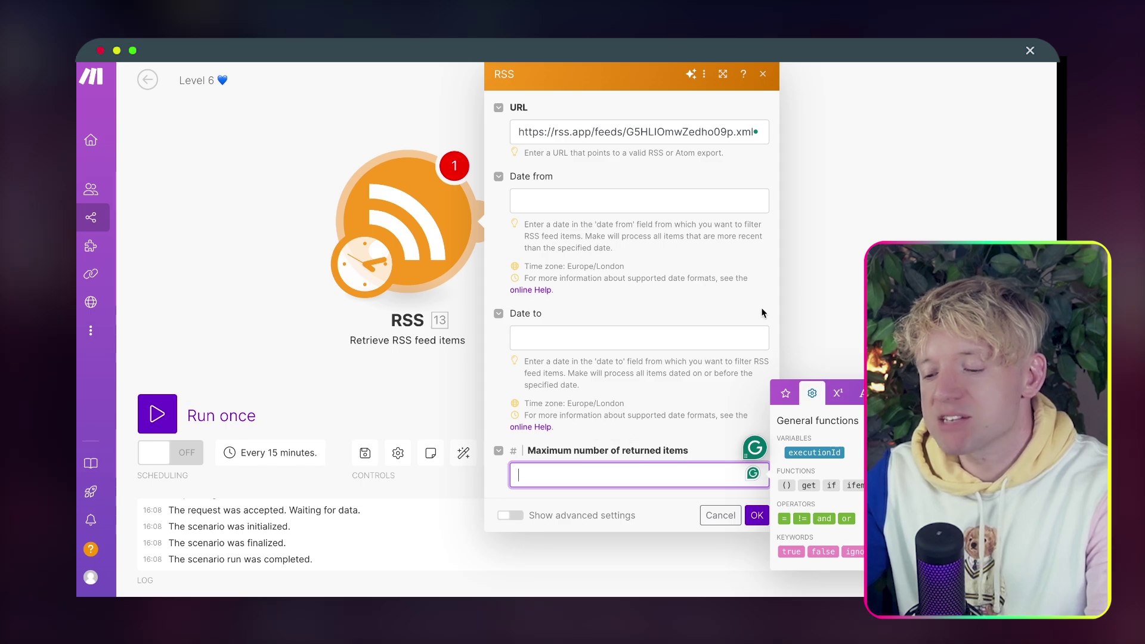
type("1")
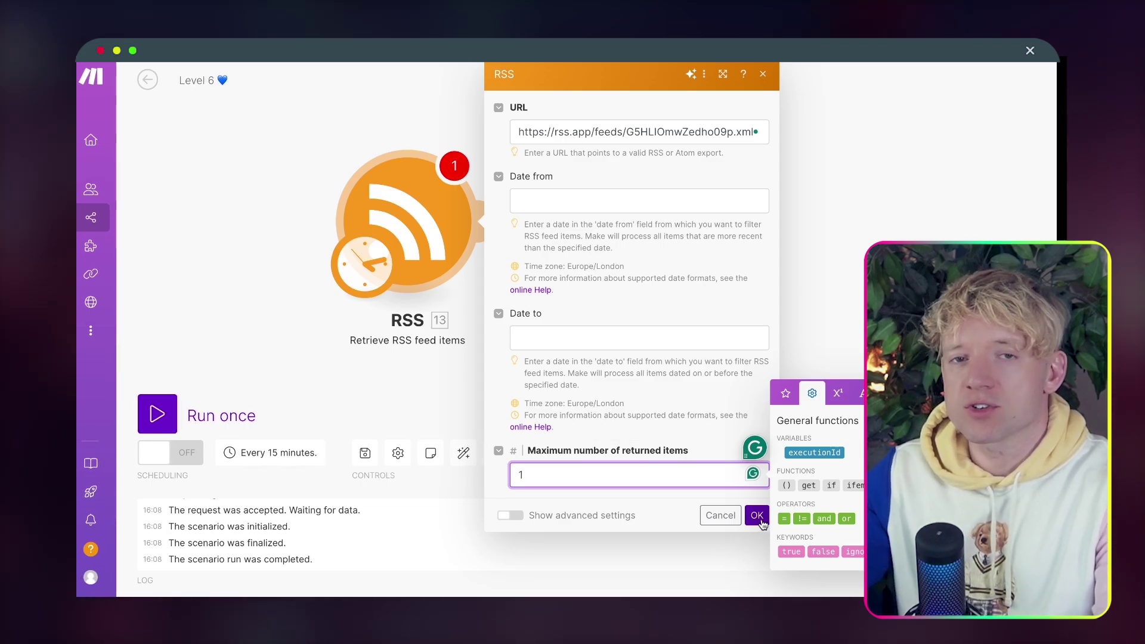
left_click(757, 517)
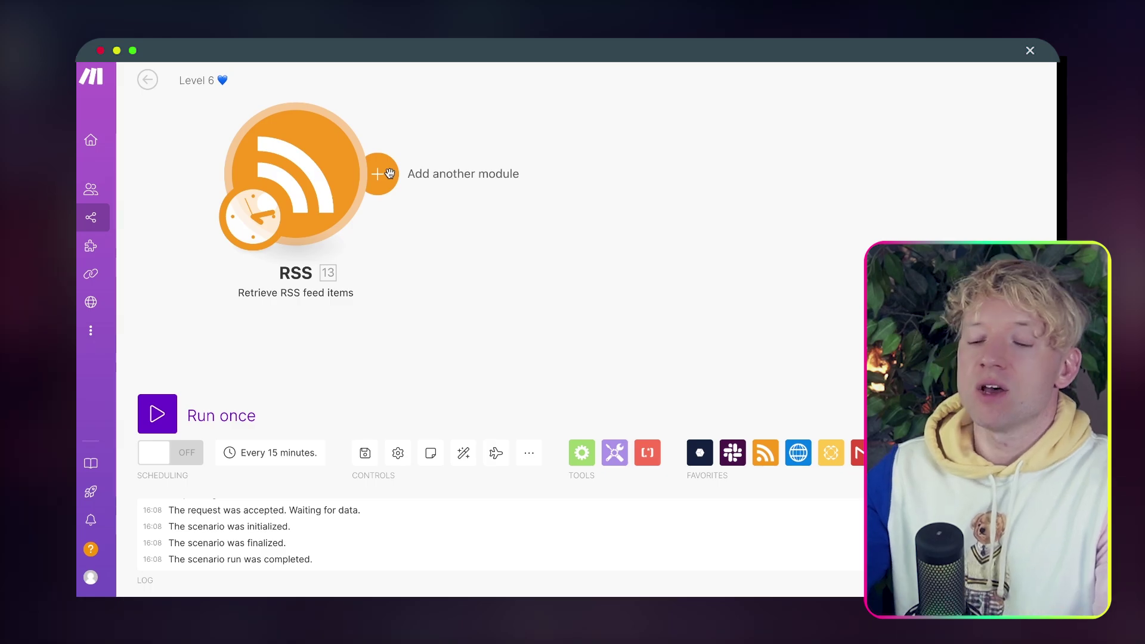
left_click(390, 174)
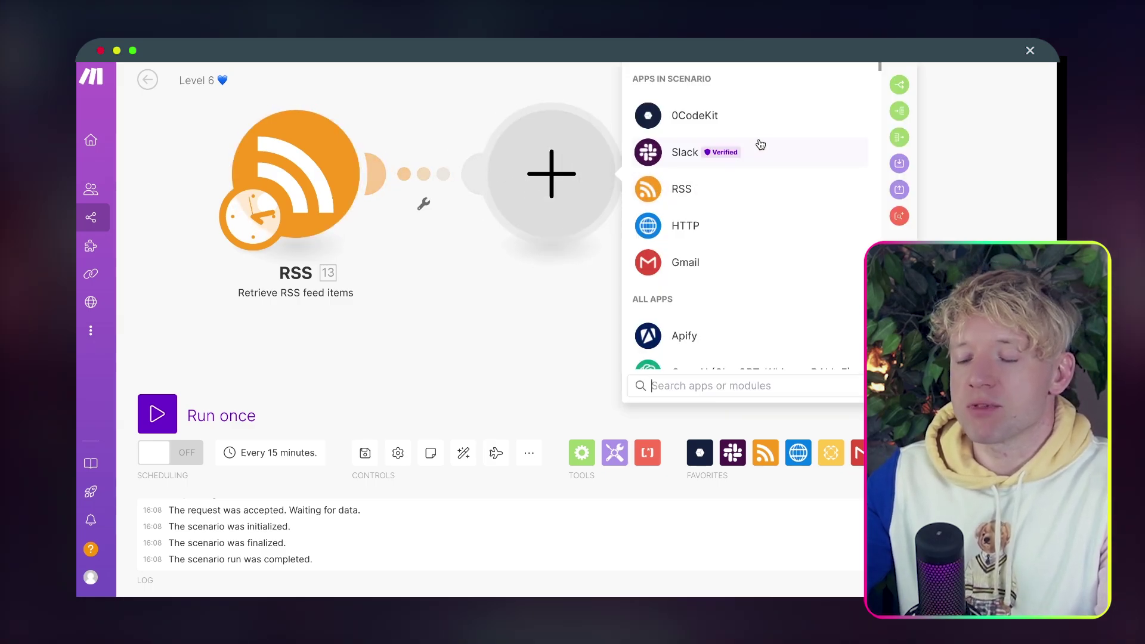
Add 0CodeKit's Run Python Code module as the second module.
left_click(768, 123)
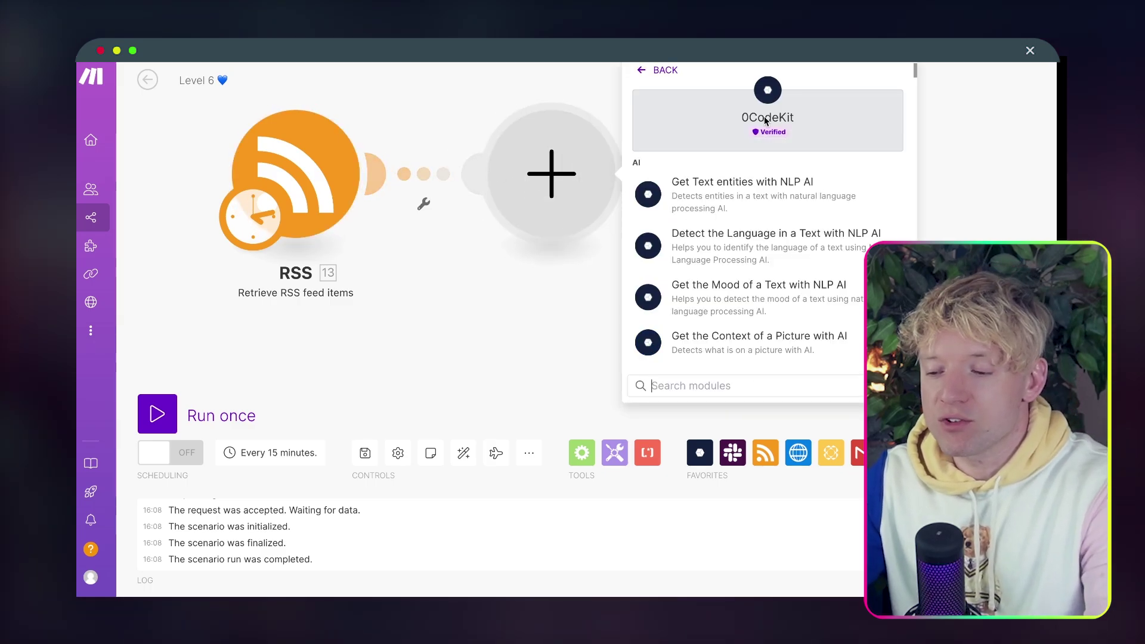
type("run pyth")
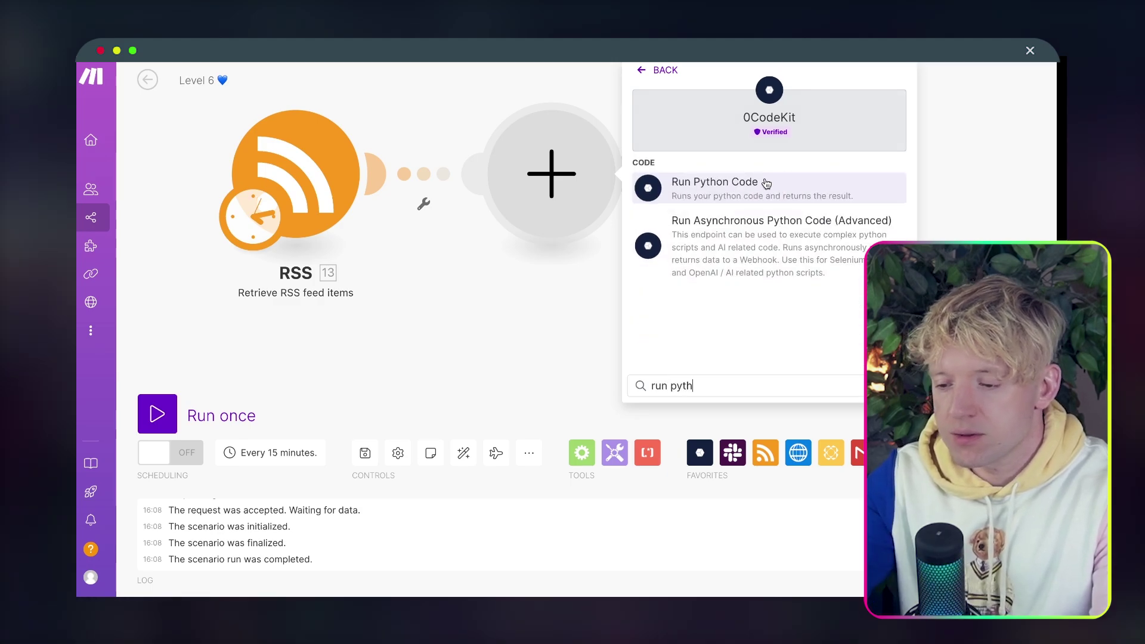
left_click(767, 183)
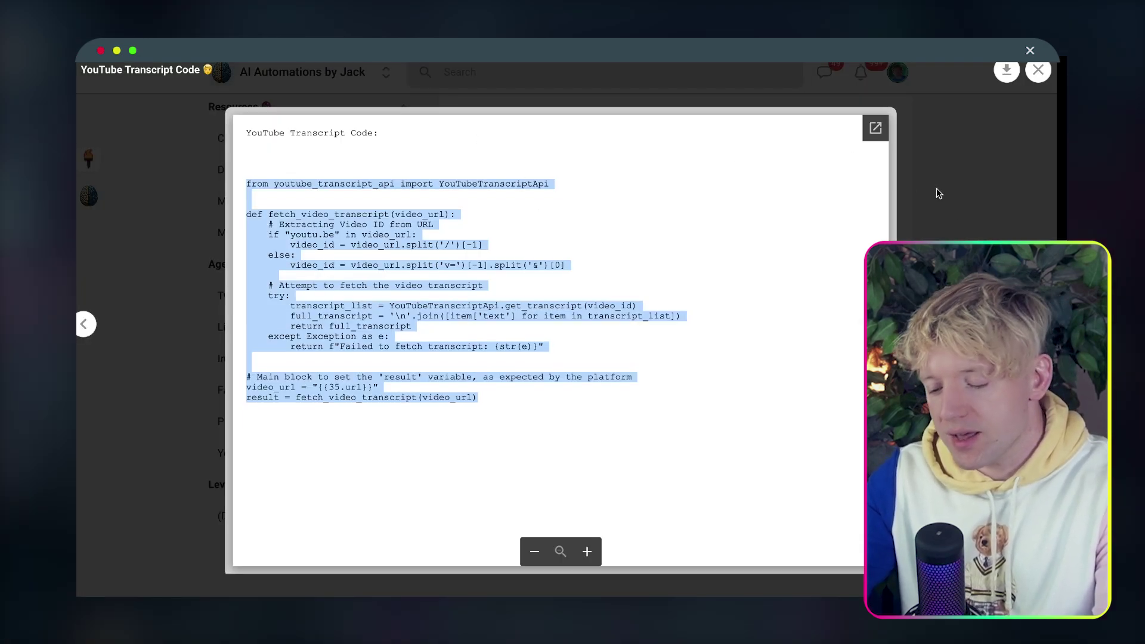
Close the YouTube Transcript Code viewer in Skool and return to the lesson's Resources list.
left_click(957, 215)
scroll(603, 289, "up", 10)
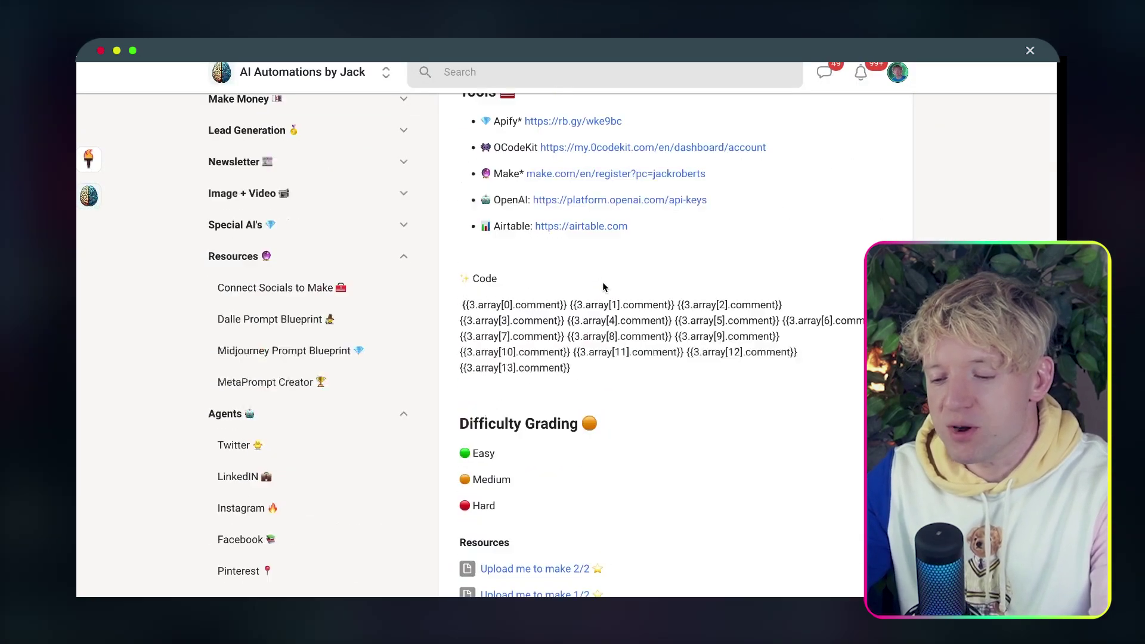
left_click_drag(505, 181, 662, 181)
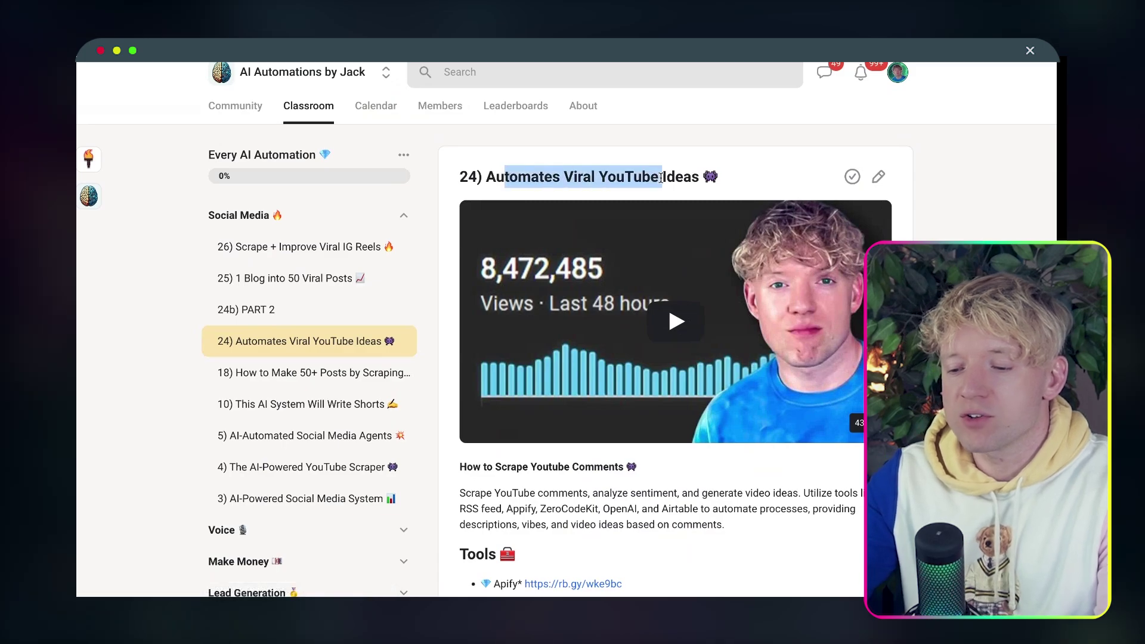
scroll(621, 373, "down", 1)
scroll(622, 373, "down", 15)
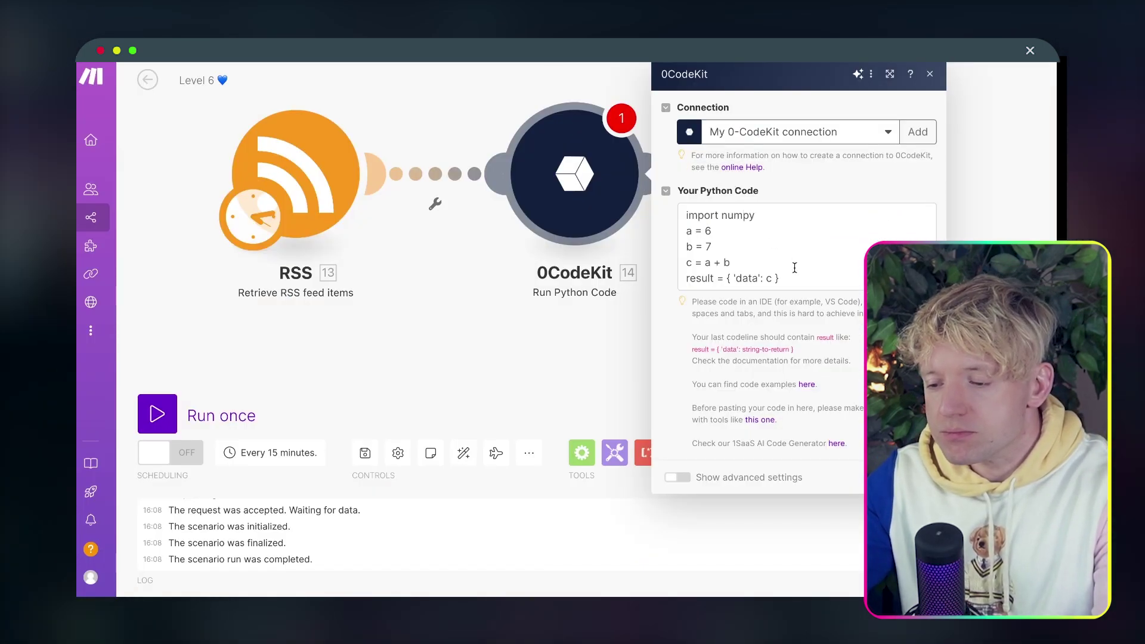
Replace the placeholder Python code in 0CodeKit with the copied transcript code.
key("super+a")
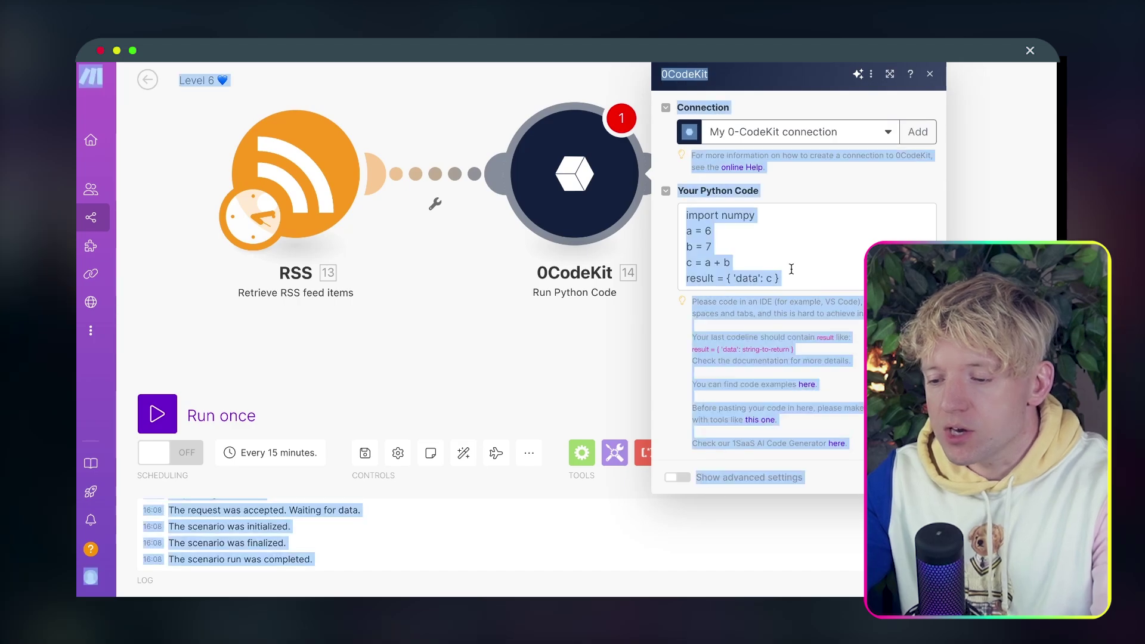
left_click(794, 268)
key("super+a")
key("super+v")
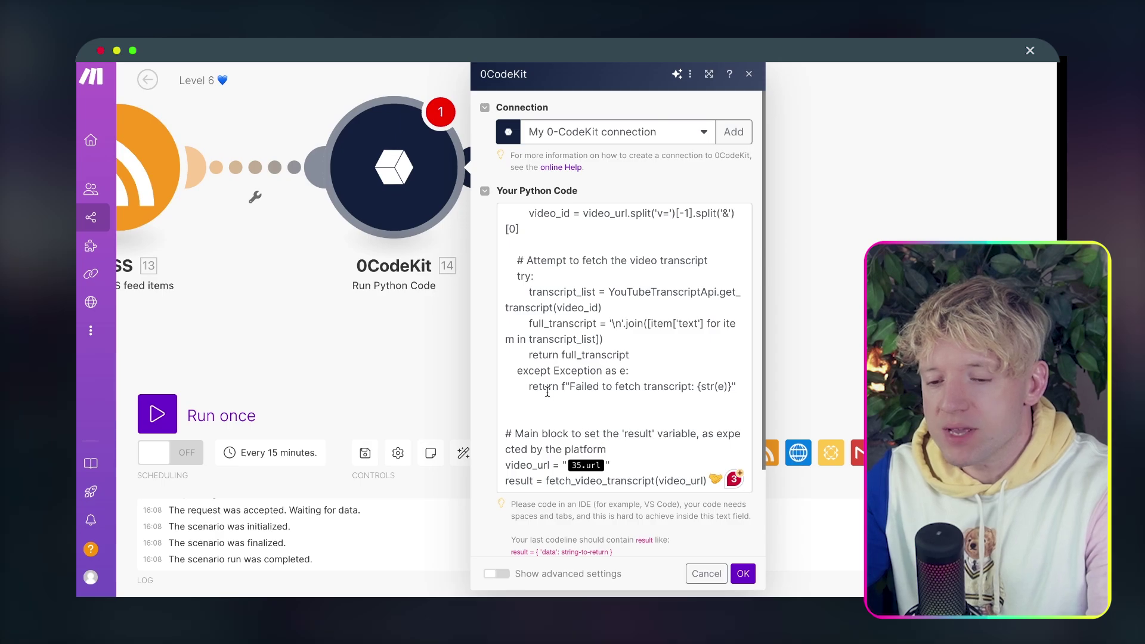
Map the RSS item's URL into video_url and confirm the 0CodeKit module.
left_click(605, 466)
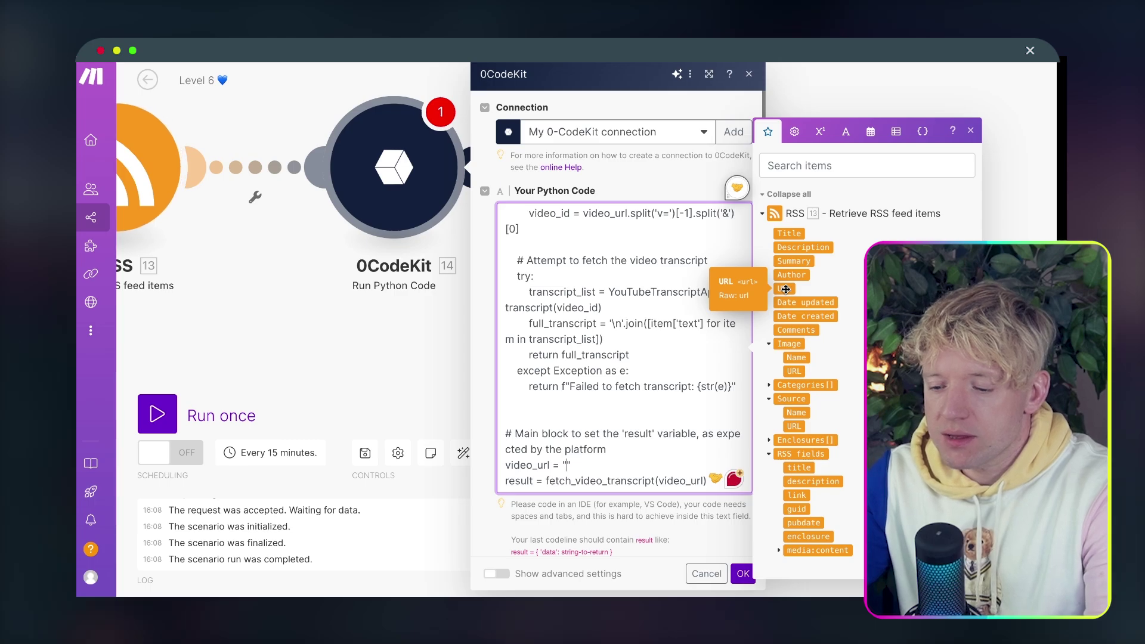
left_click(785, 289)
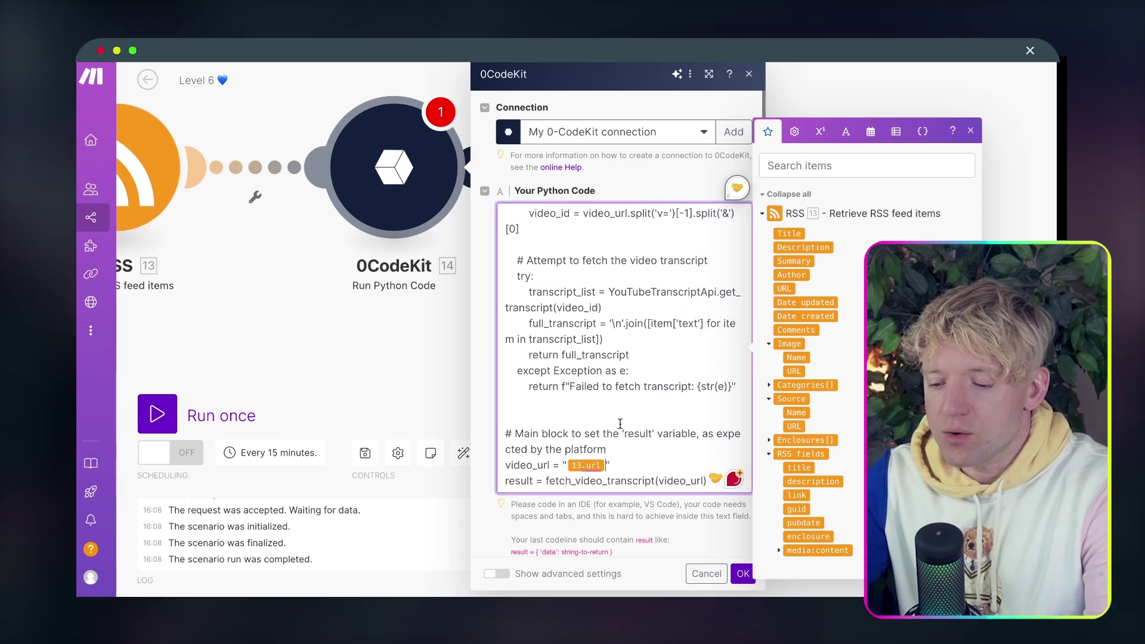
mouse_move(591, 467)
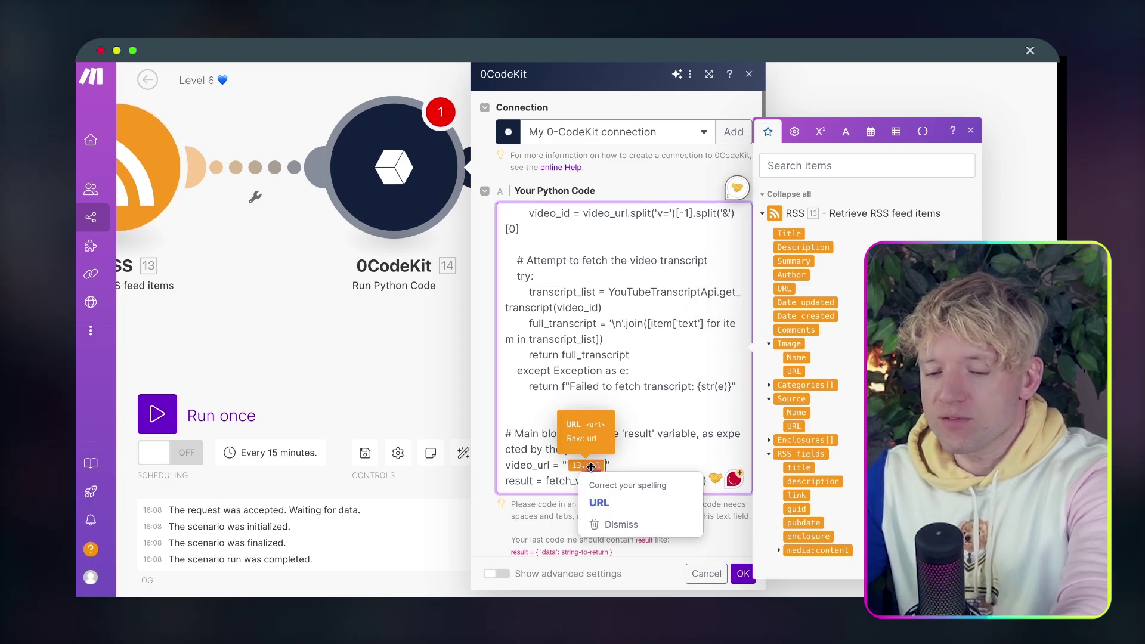
left_click(743, 574)
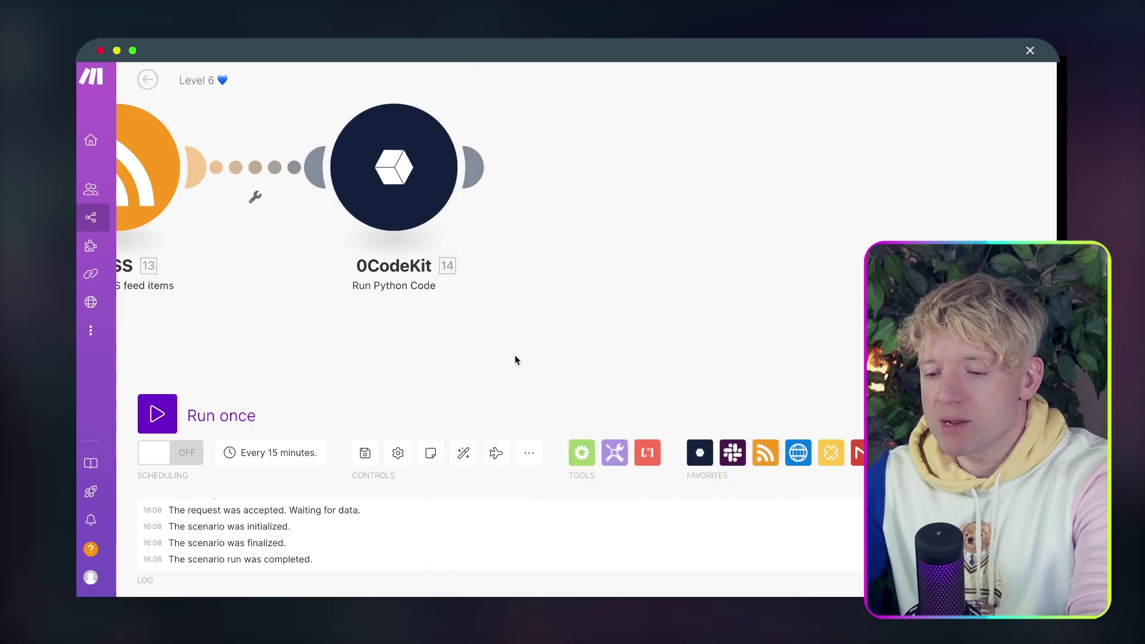
Run the scenario once and check the 0CodeKit Output Result shows the full video transcript.
left_click_drag(516, 360, 671, 355)
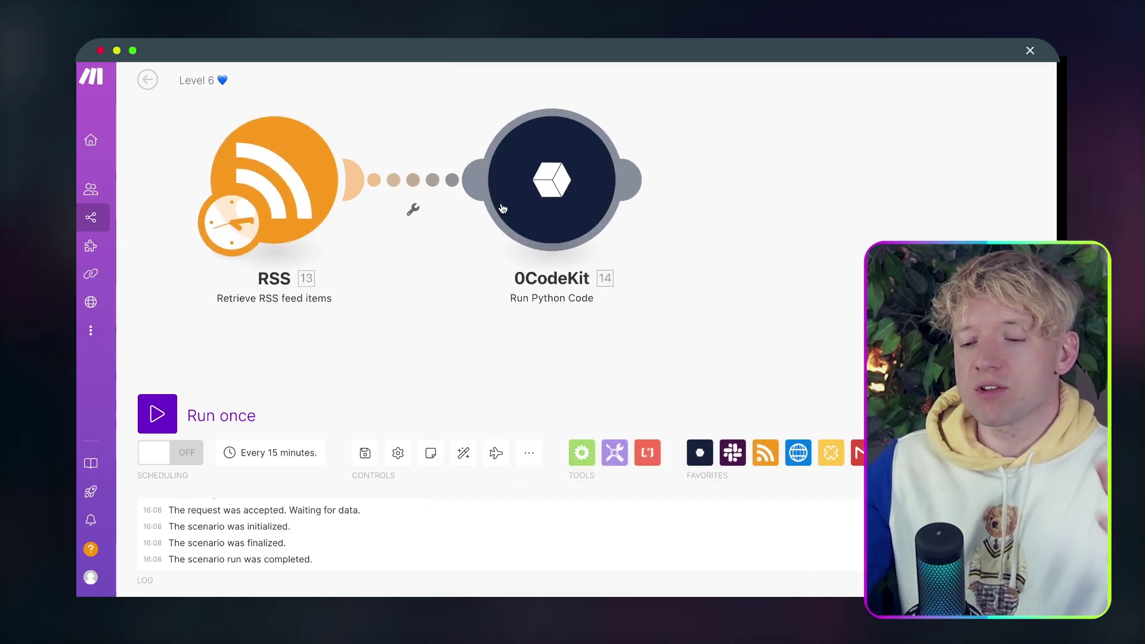
left_click(158, 414)
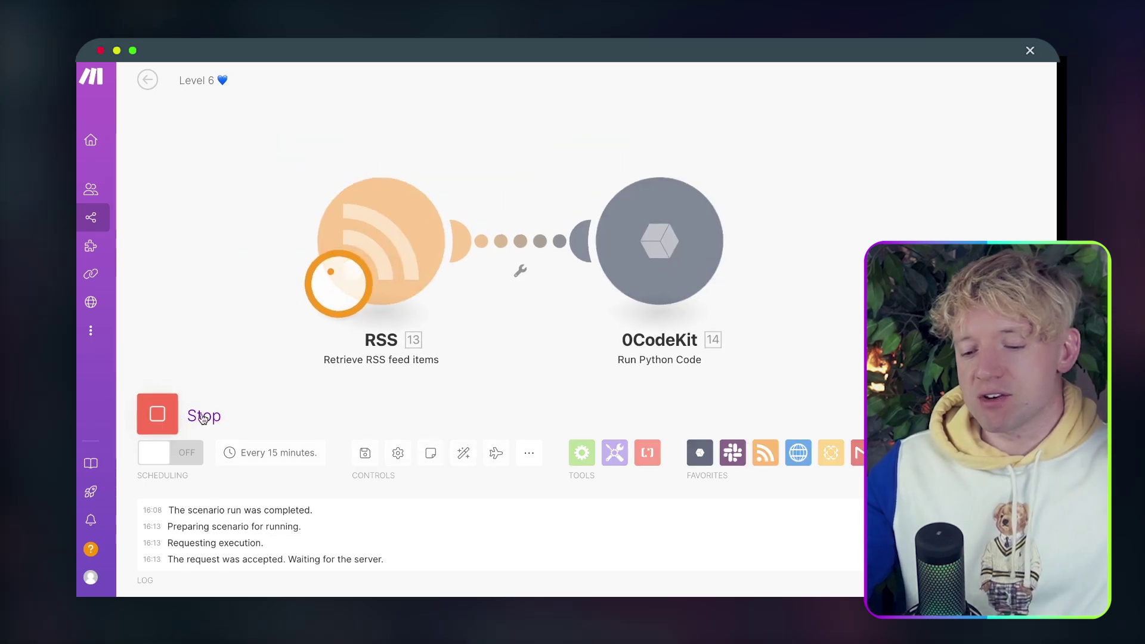
left_click_drag(863, 212, 681, 141)
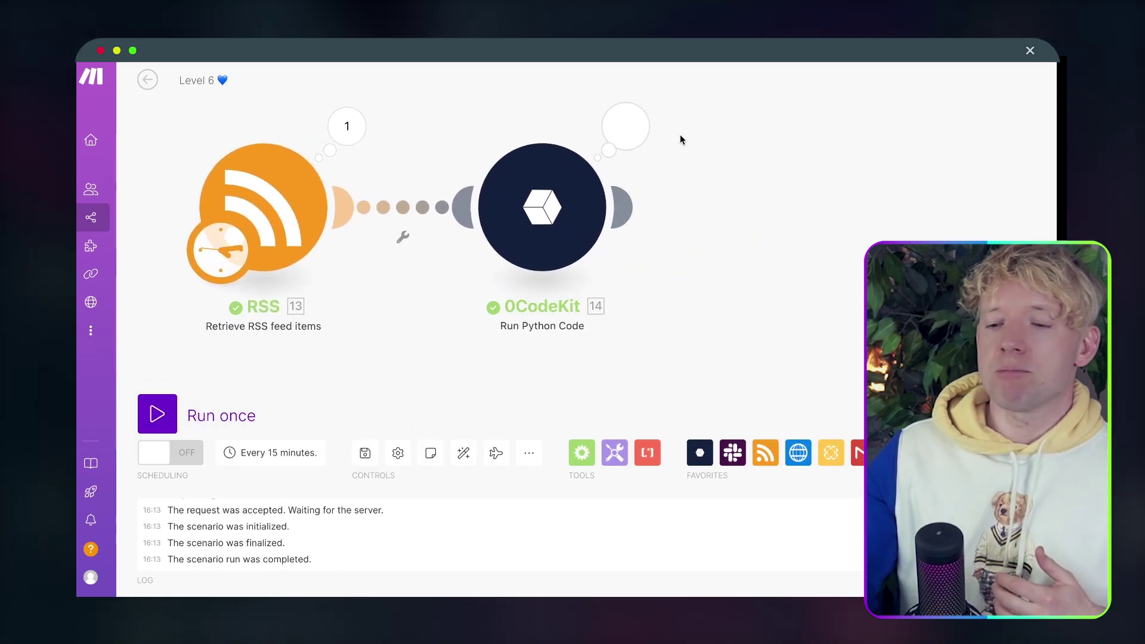
left_click(626, 126)
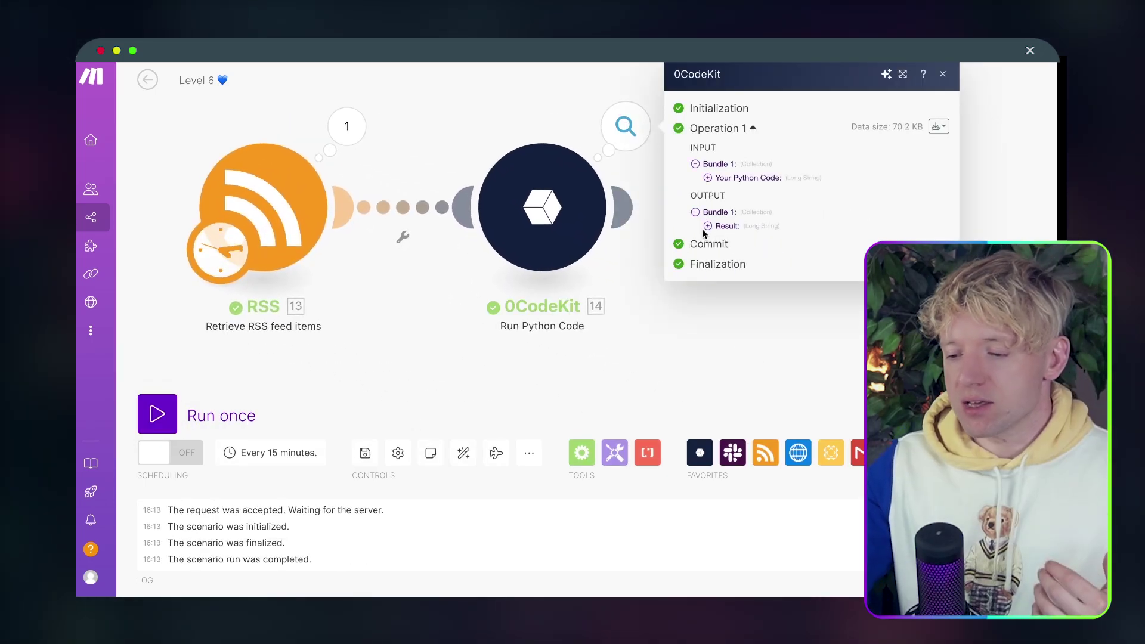
left_click(720, 226)
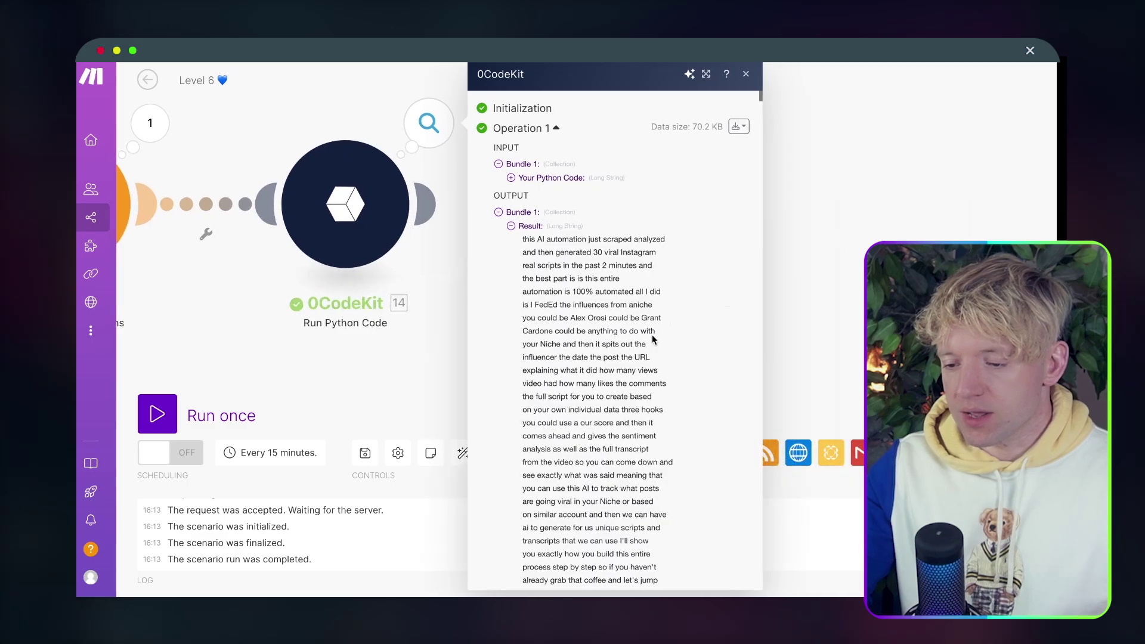
scroll(653, 340, "down", 20)
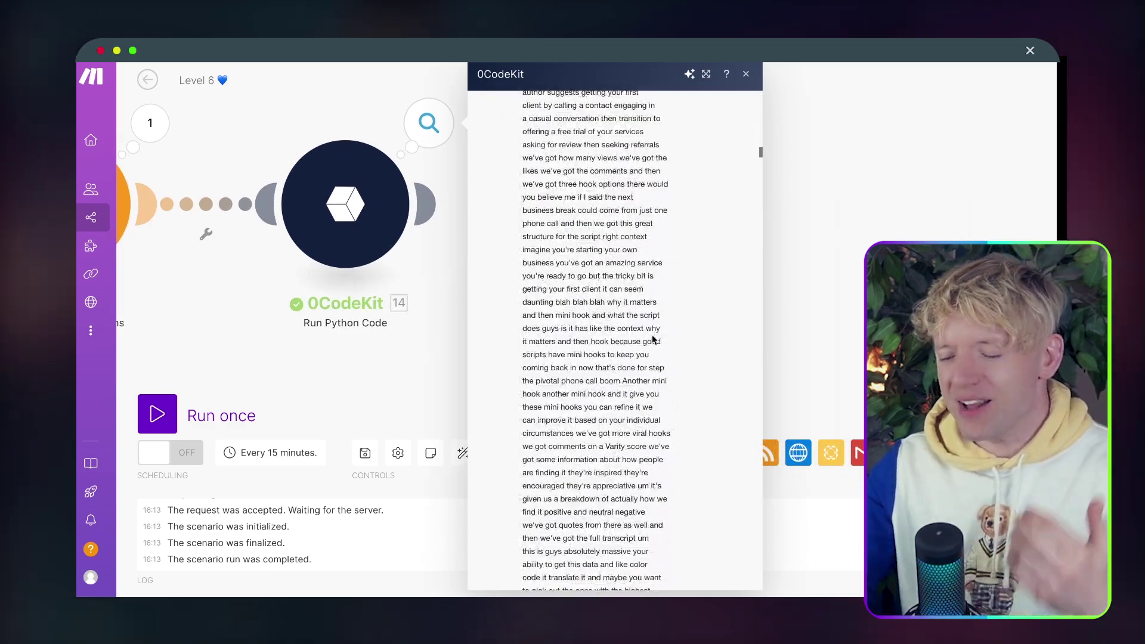
scroll(654, 340, "up", 10)
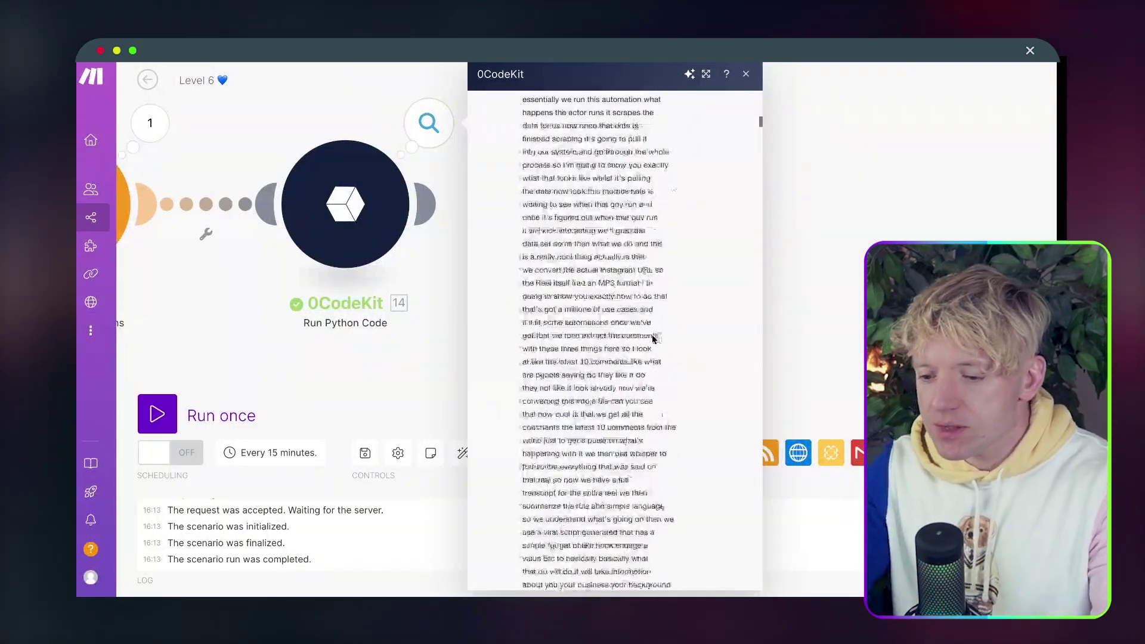
scroll(653, 339, "up", 5)
scroll(653, 340, "up", 3)
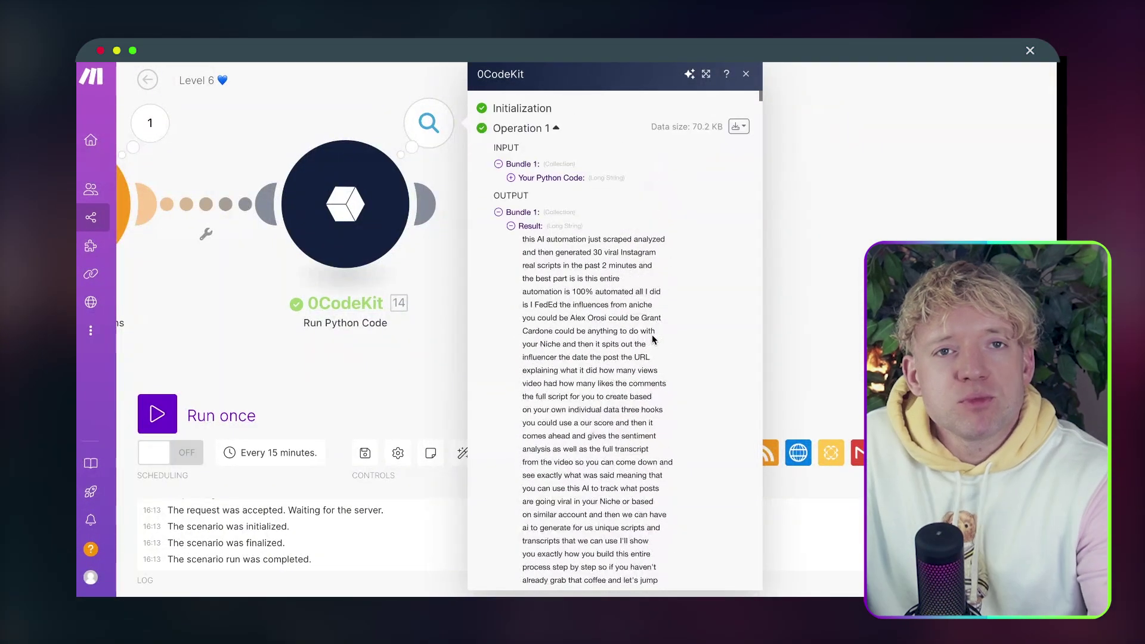
left_click(770, 319)
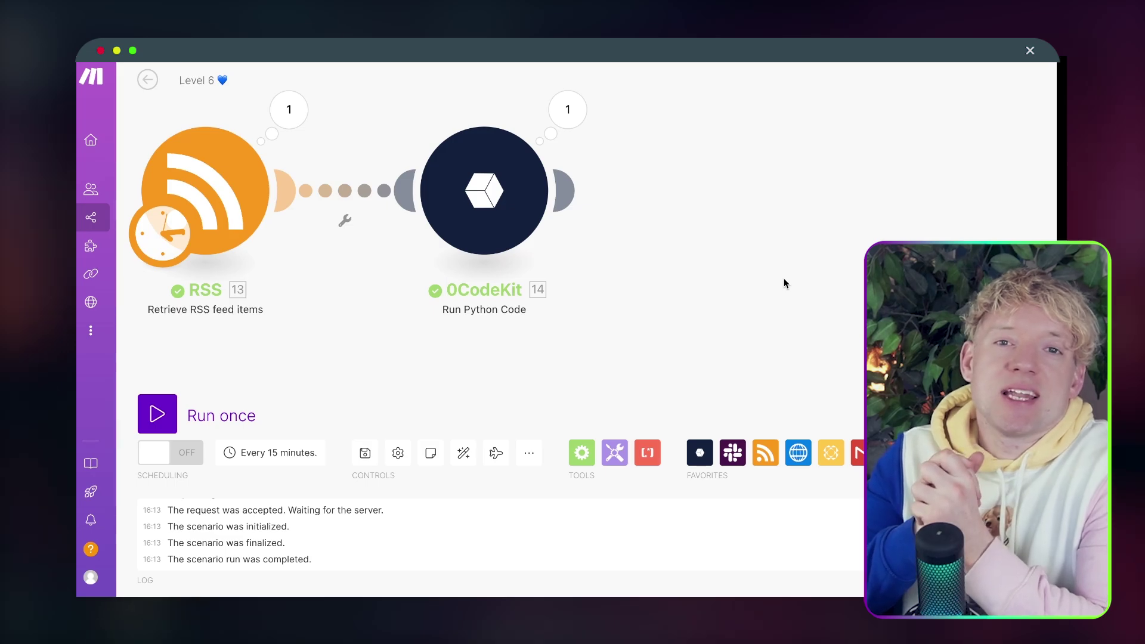
Add an OpenAI Create a Chat Completion (GPT Models) module after 0CodeKit.
left_click_drag(723, 253, 698, 257)
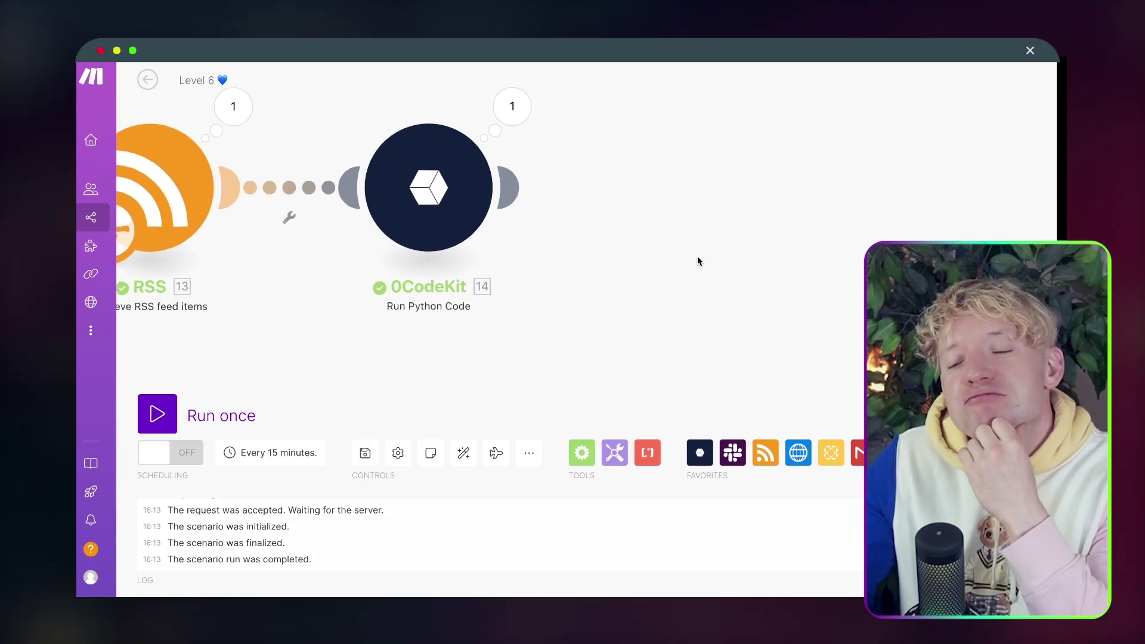
left_click(510, 187)
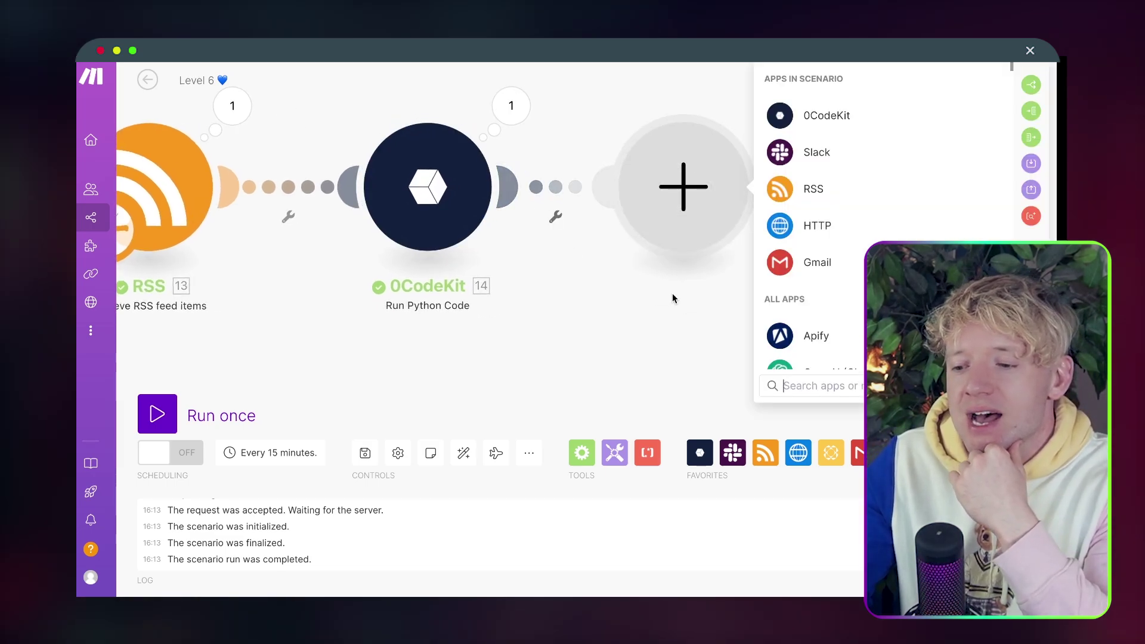
scroll(614, 291, "down", 1)
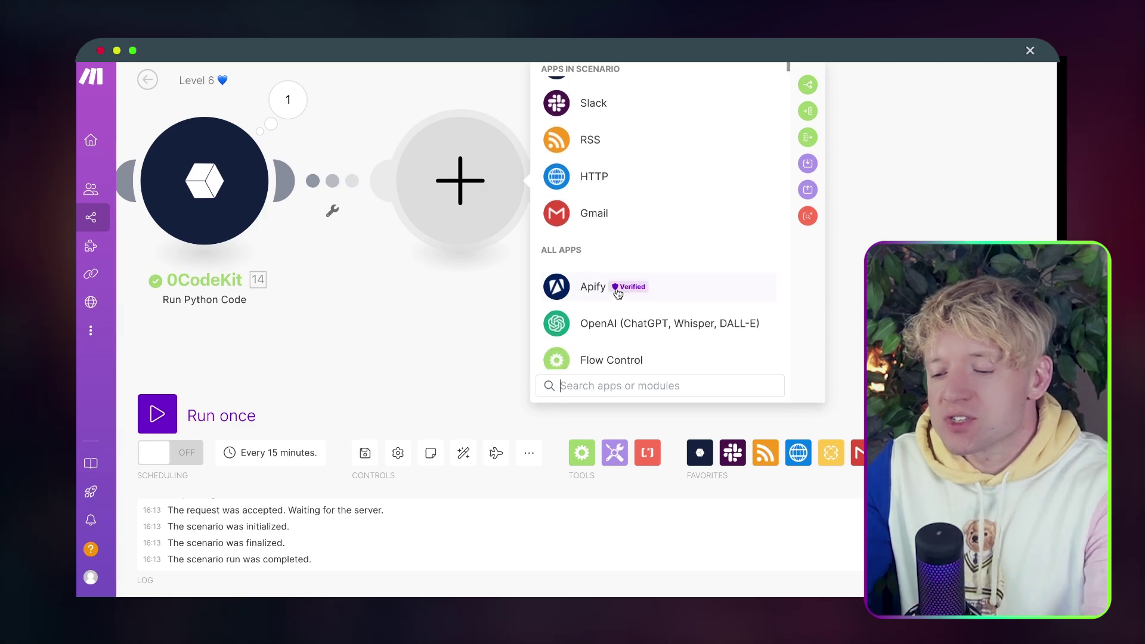
left_click(621, 320)
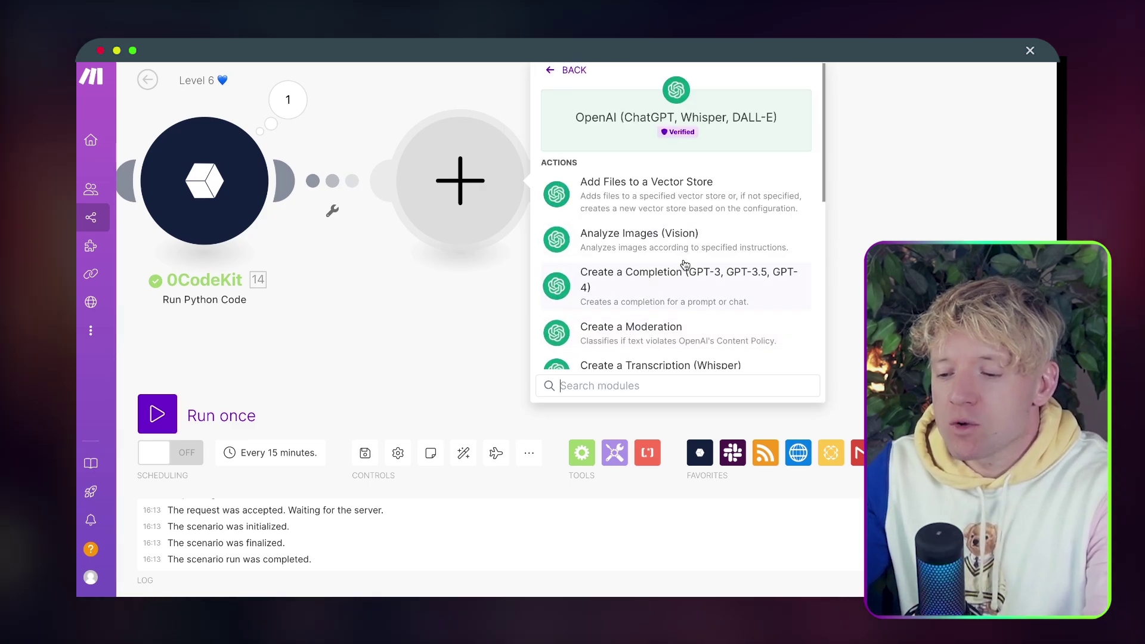
left_click(686, 271)
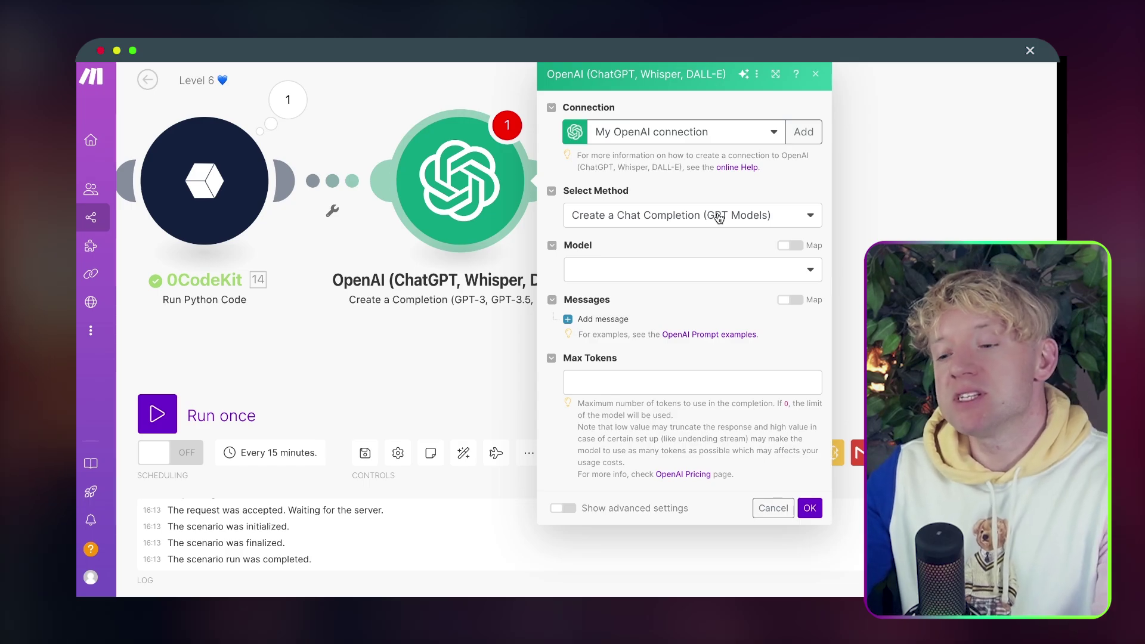
Set the OpenAI module's model to gpt-4o.
left_click(705, 271)
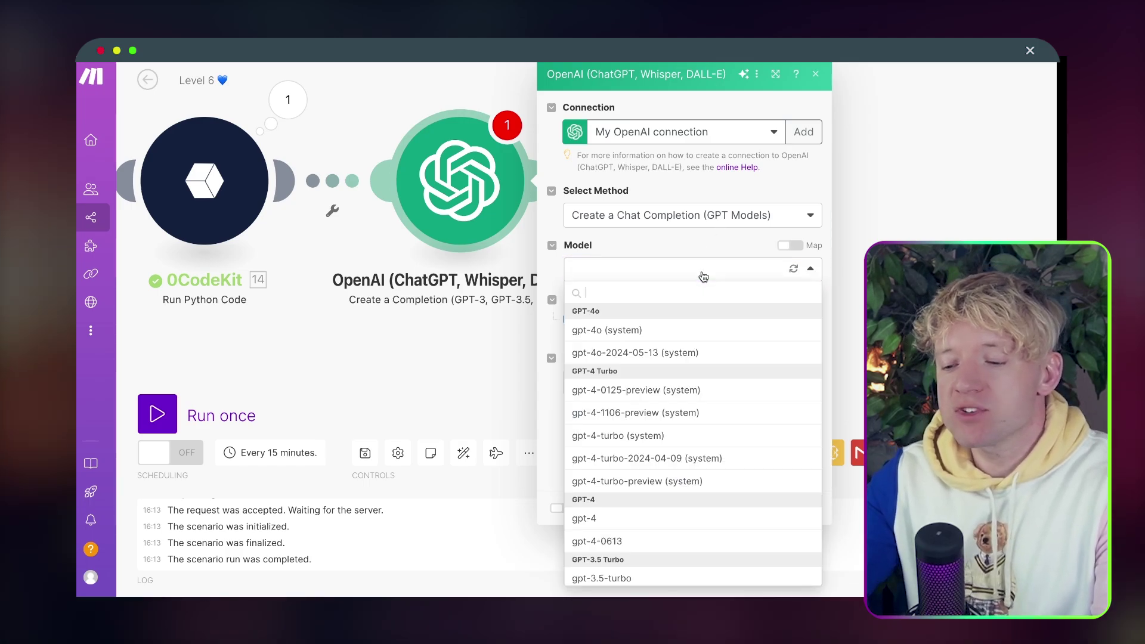
scroll(669, 449, "down", 3)
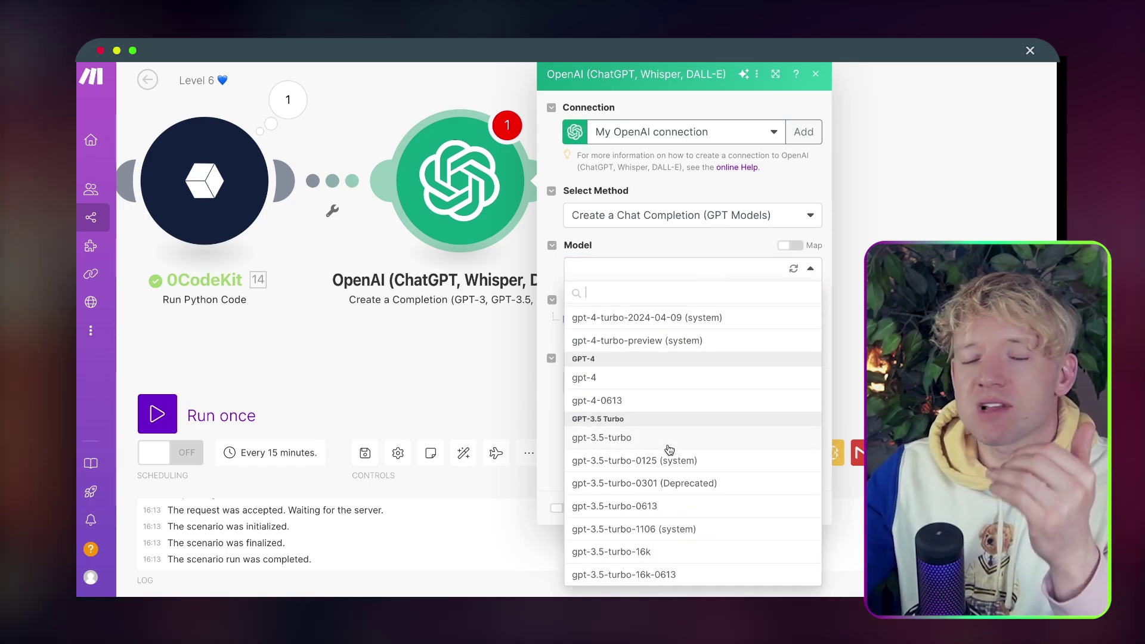
scroll(669, 450, "up", 1)
scroll(669, 449, "up", 3)
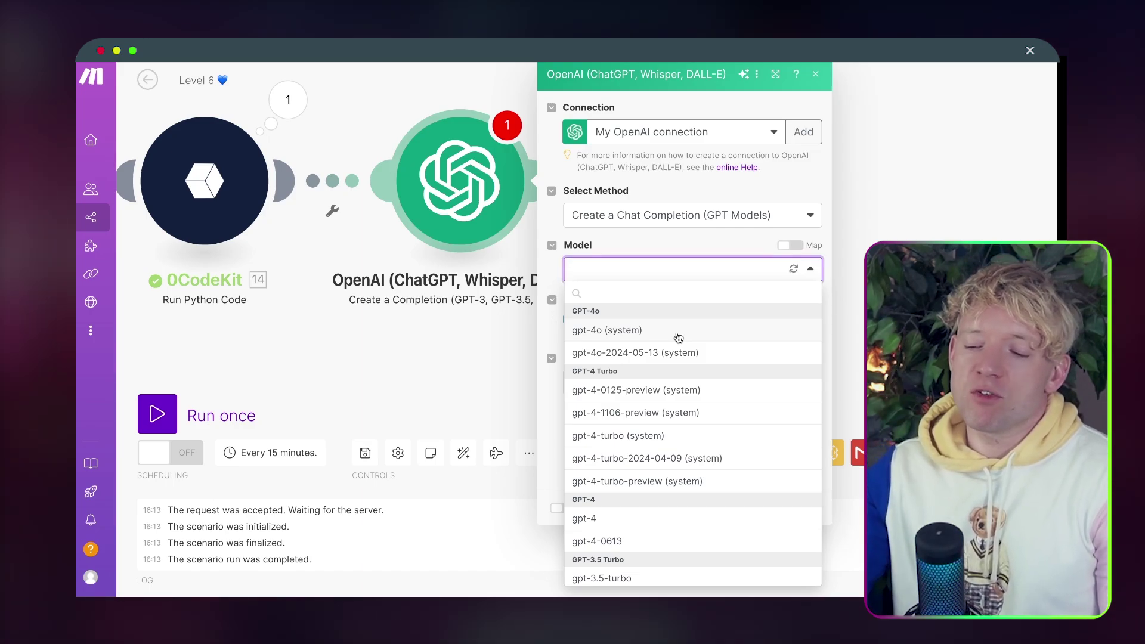
left_click(678, 334)
Add Message 1 with the User role and start editing its content.
left_click(571, 321)
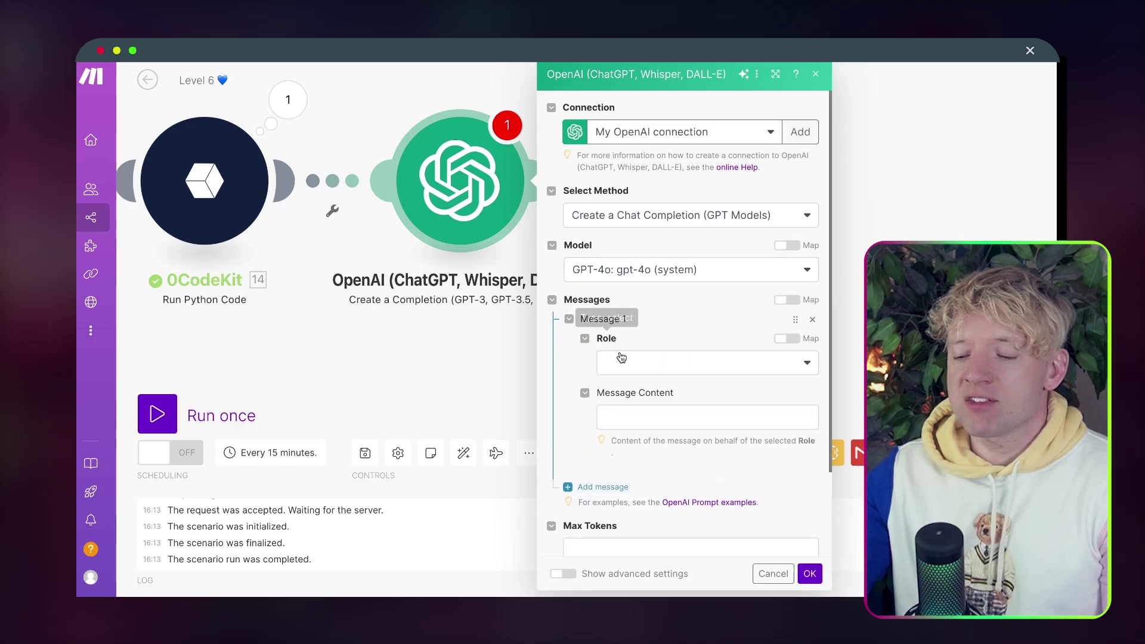
left_click(625, 362)
left_click(654, 414)
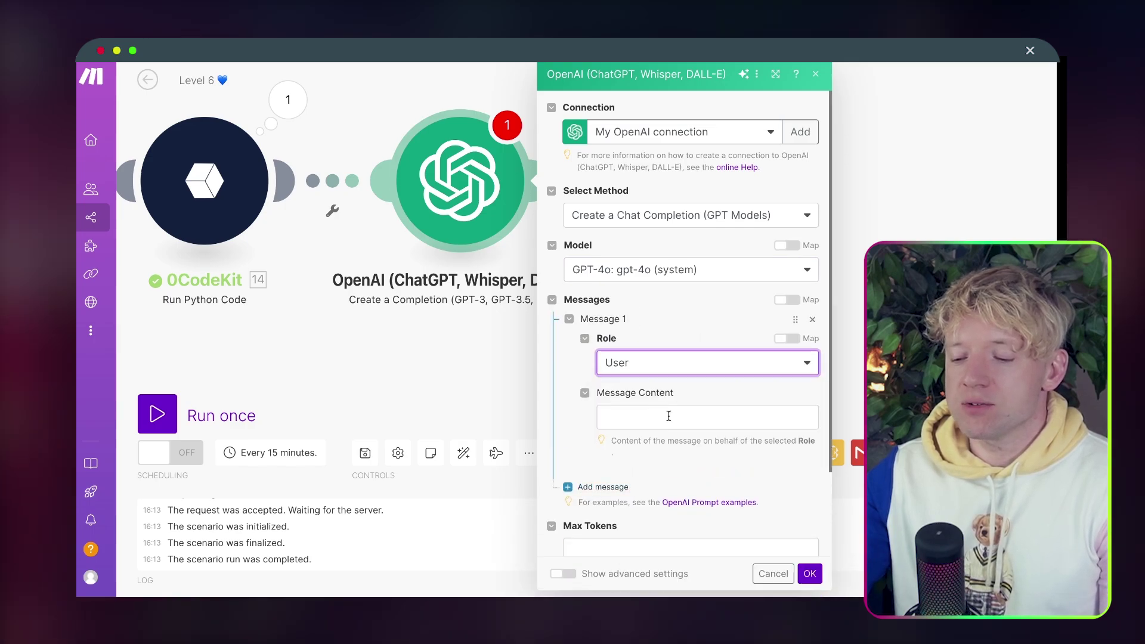
scroll(669, 416, "down", 3)
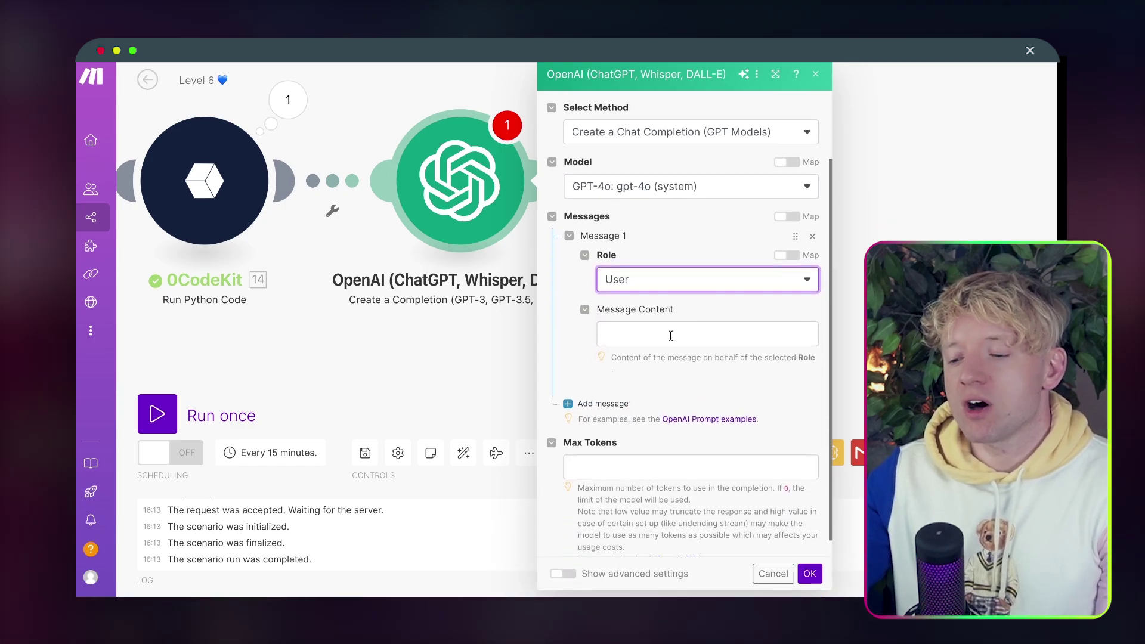
left_click(671, 336)
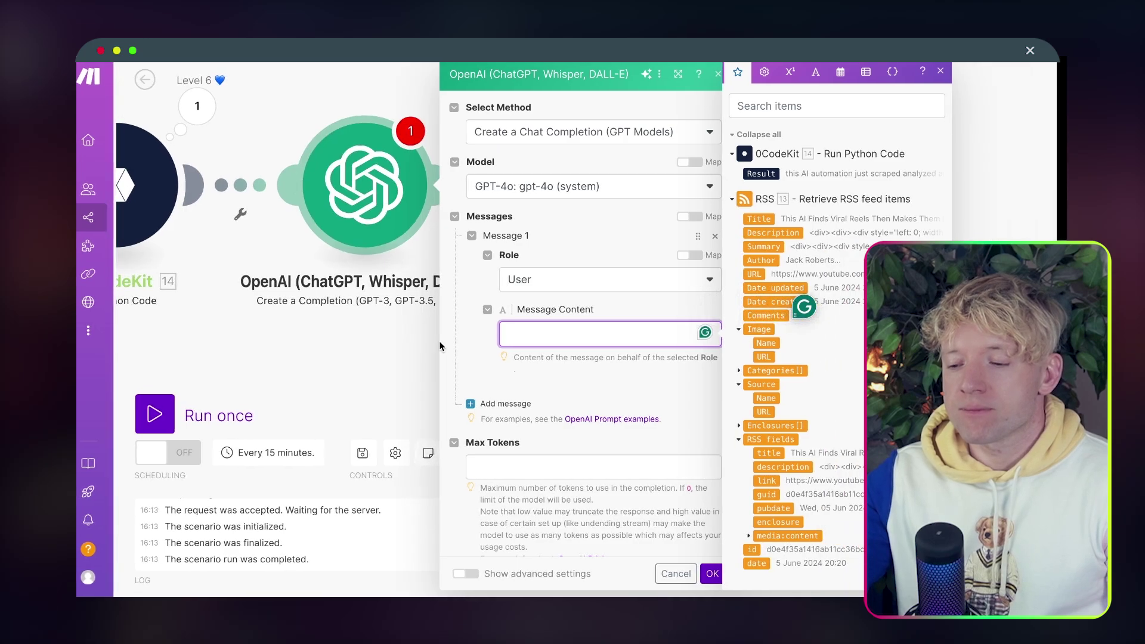
Make Message 1 read 'Summarise the below youtbe transcript', blank lines, then the mapped 14. Result.
left_click(761, 174)
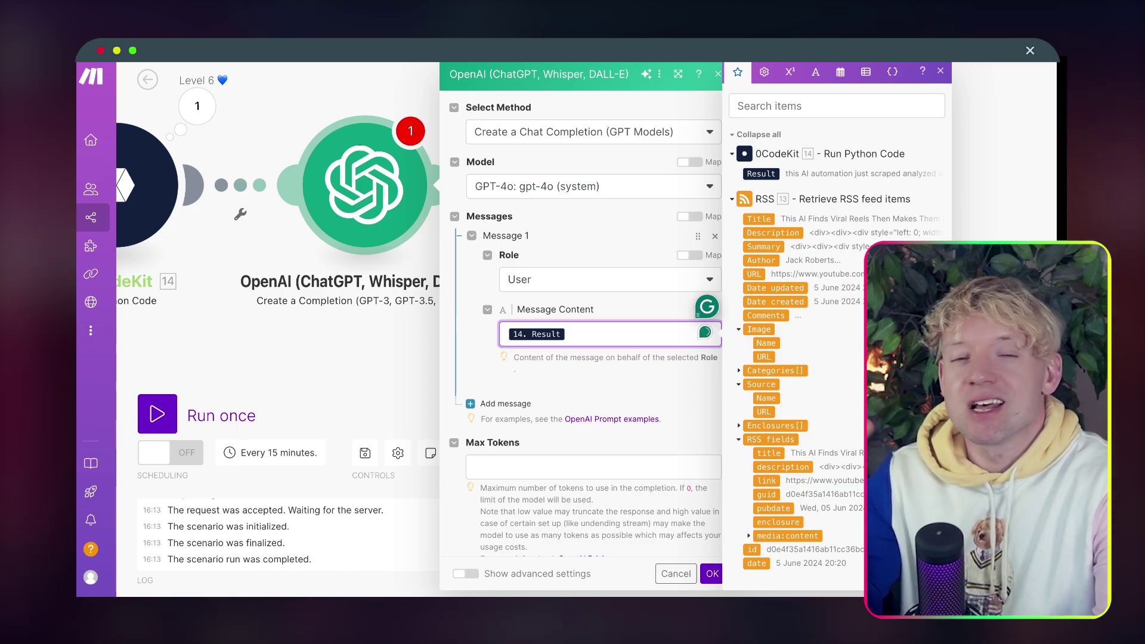
key("Caps_Lock")
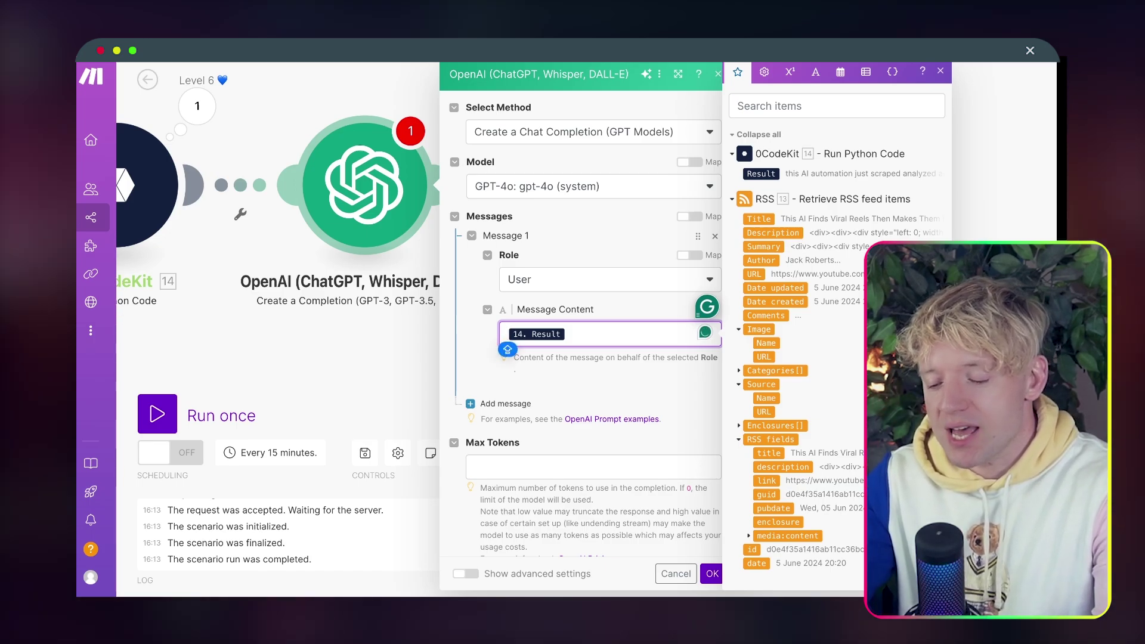
type("mmarise t")
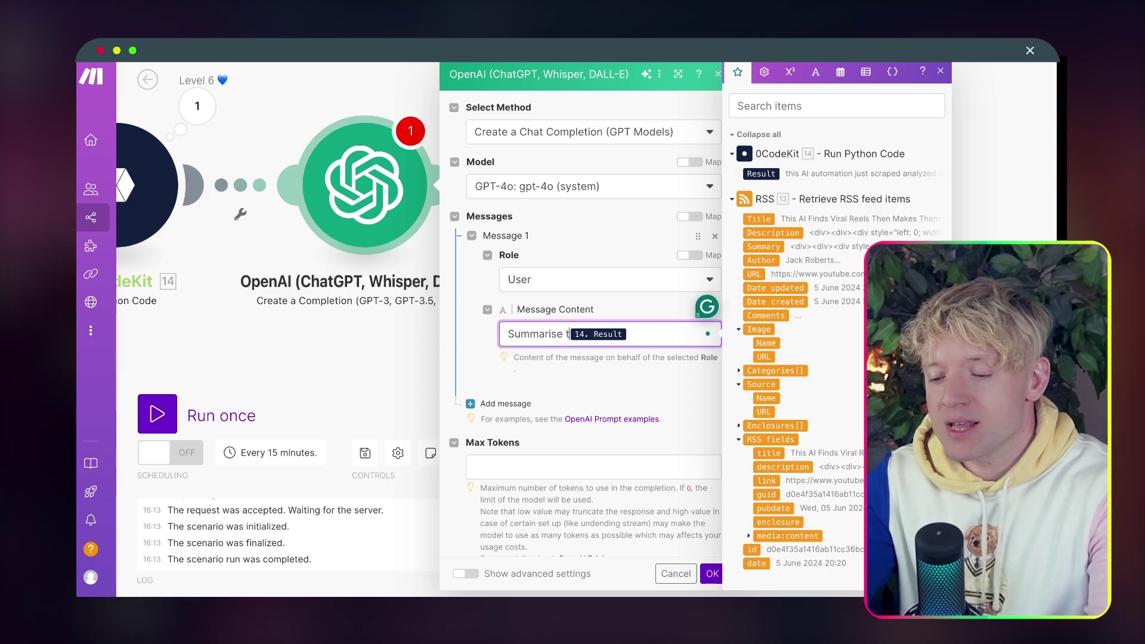
type("h")
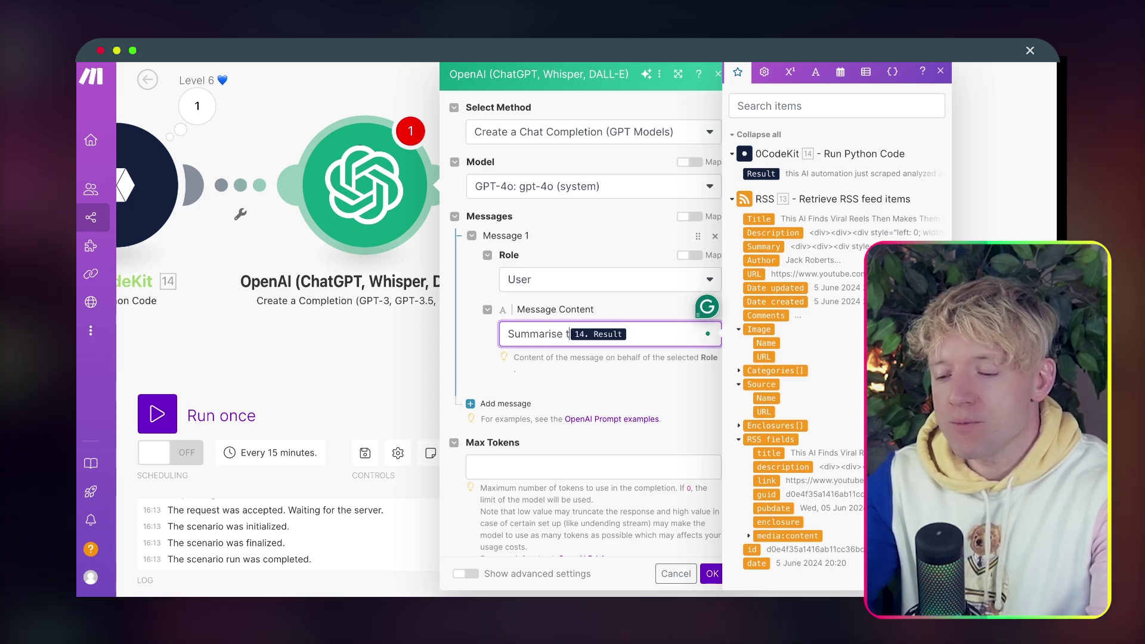
type("e below youtune")
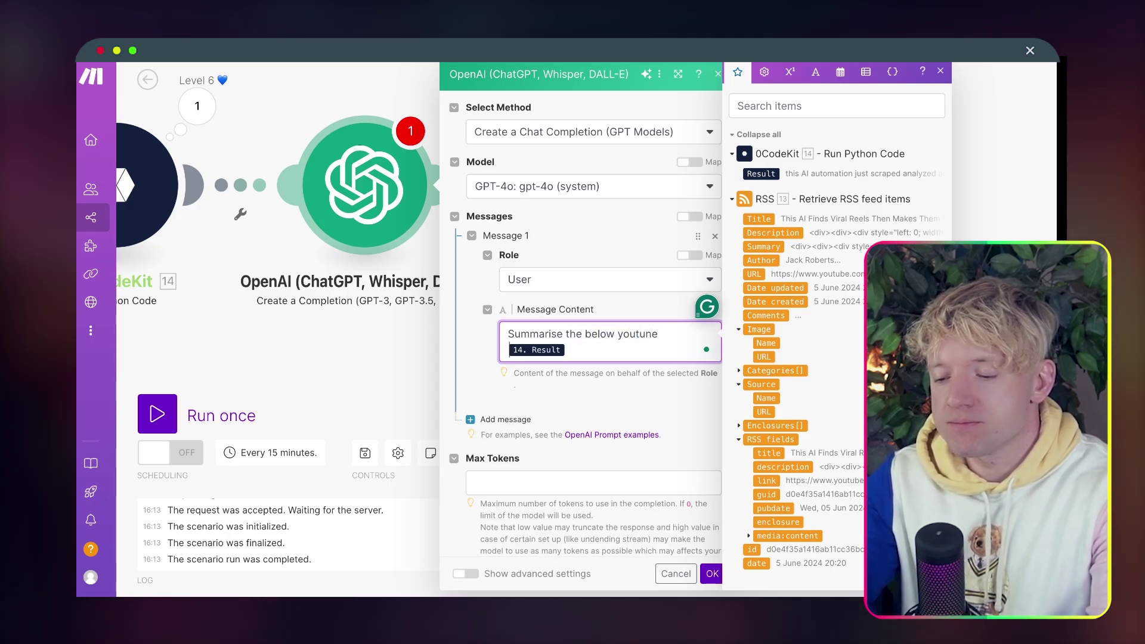
type("ue tra")
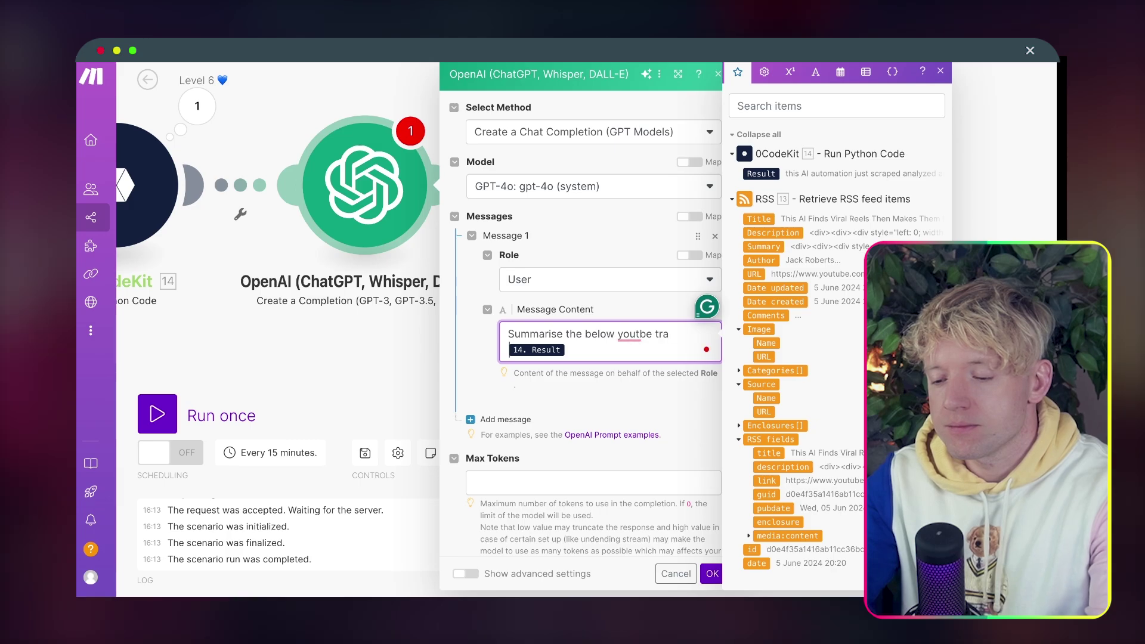
type("nscript")
key("Return")
key("Return")
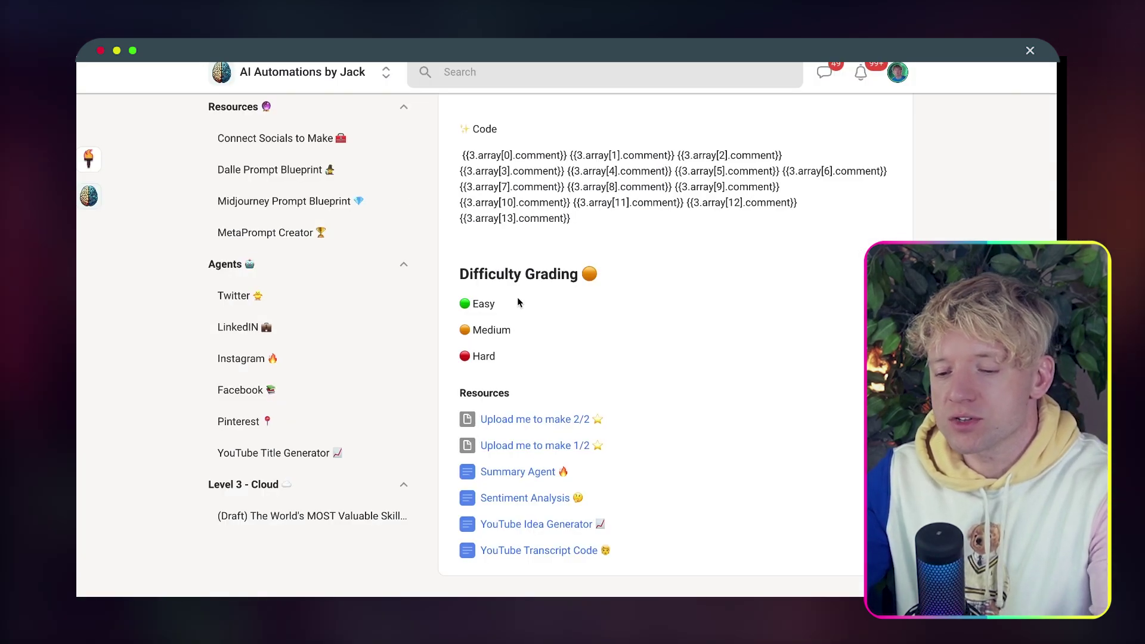
Open the 1 Liner Agent (Reel Summariser) prompt from the Skool lessons and select all its text.
scroll(517, 301, "up", 1)
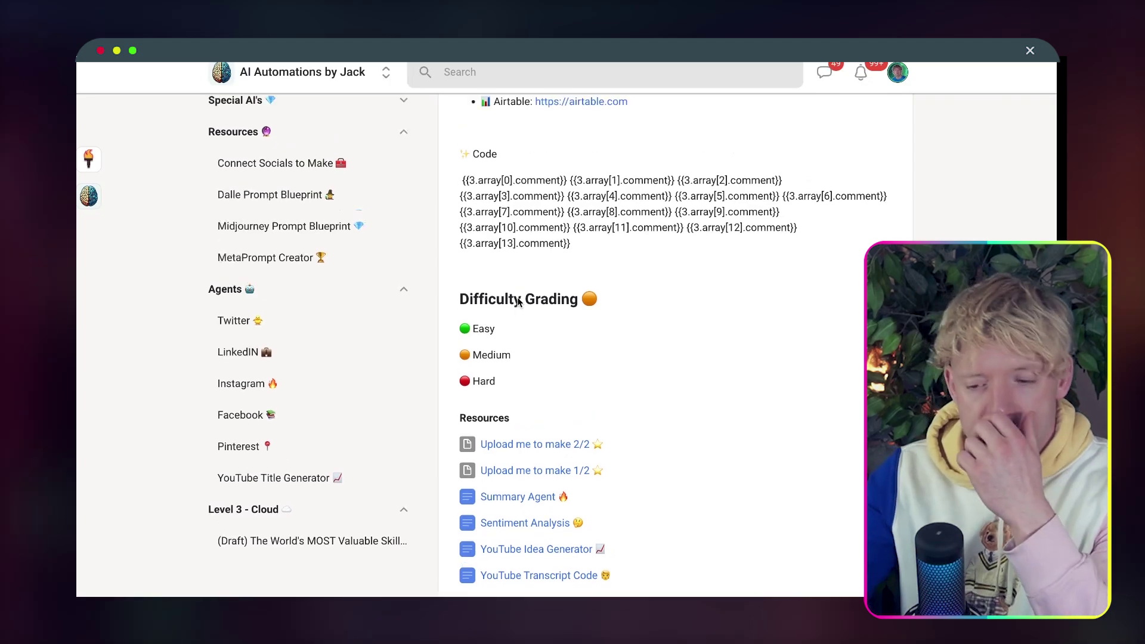
scroll(517, 301, "up", 10)
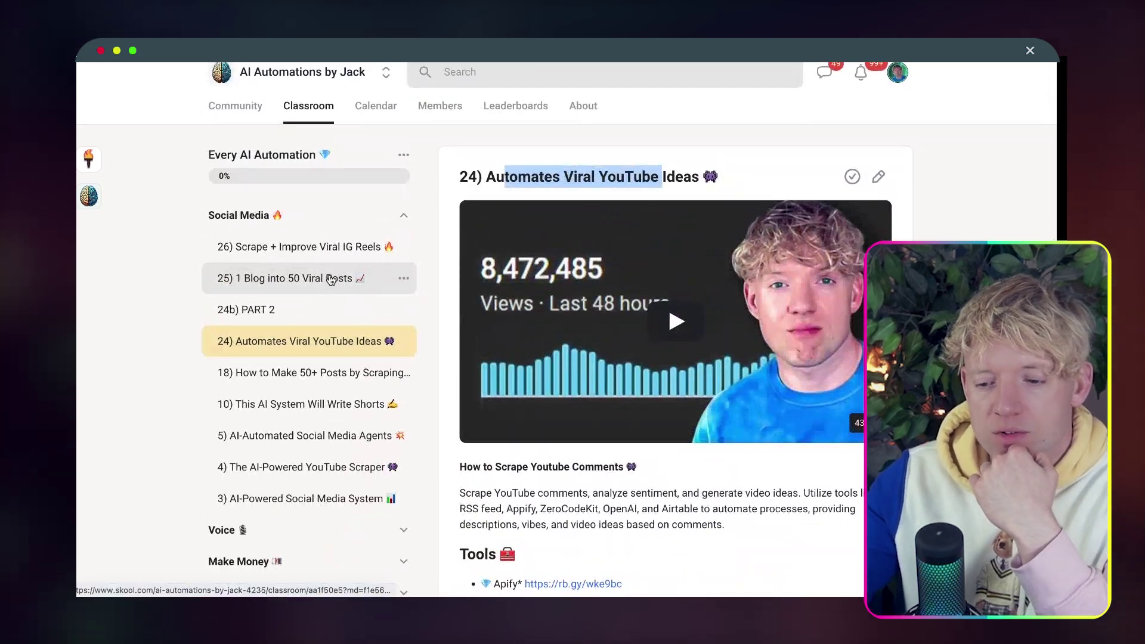
left_click(321, 285)
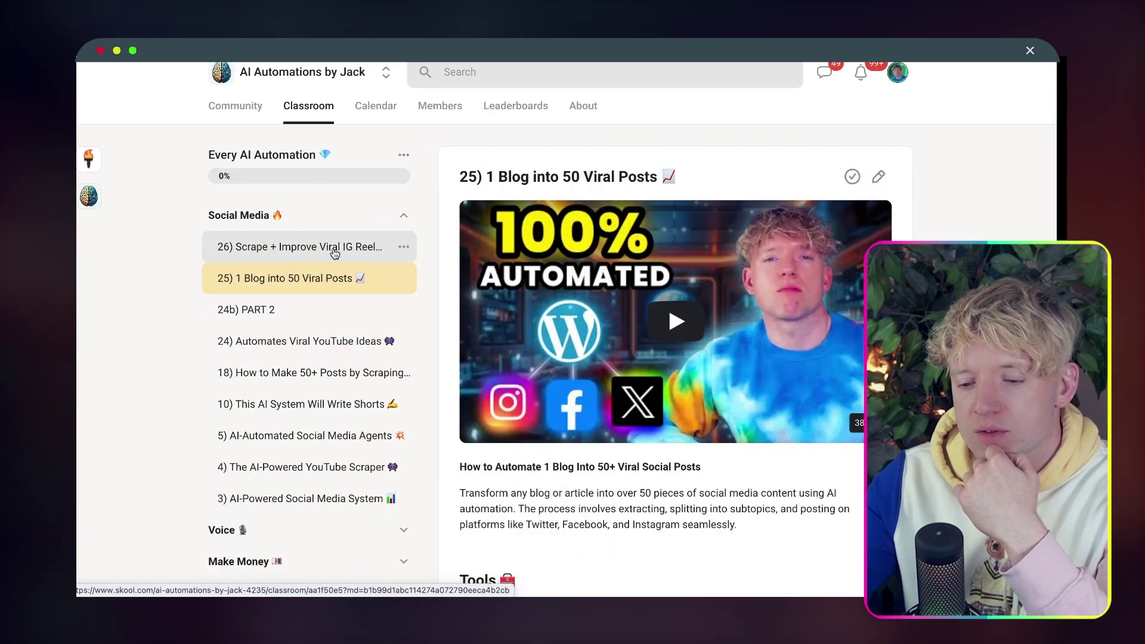
left_click(317, 247)
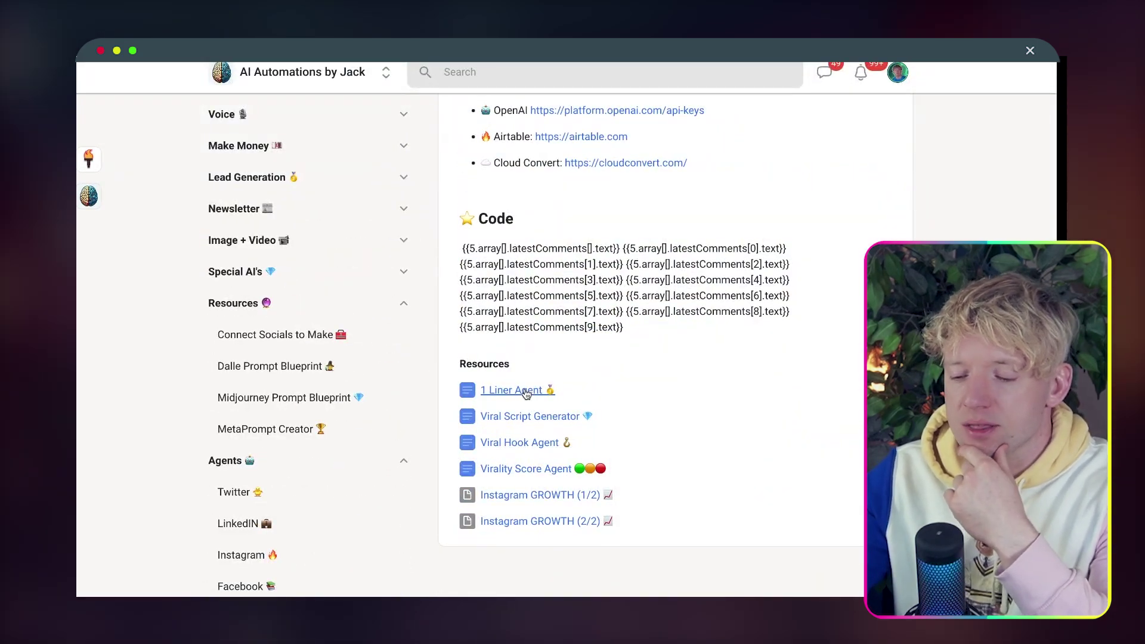
left_click(526, 391)
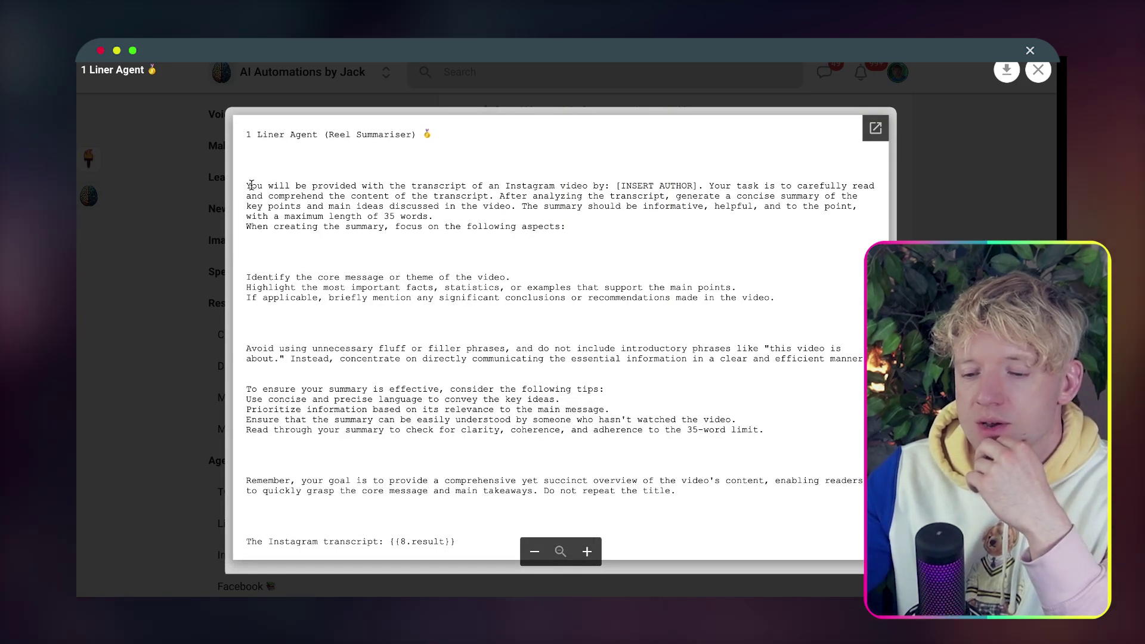
left_click_drag(251, 185, 494, 504)
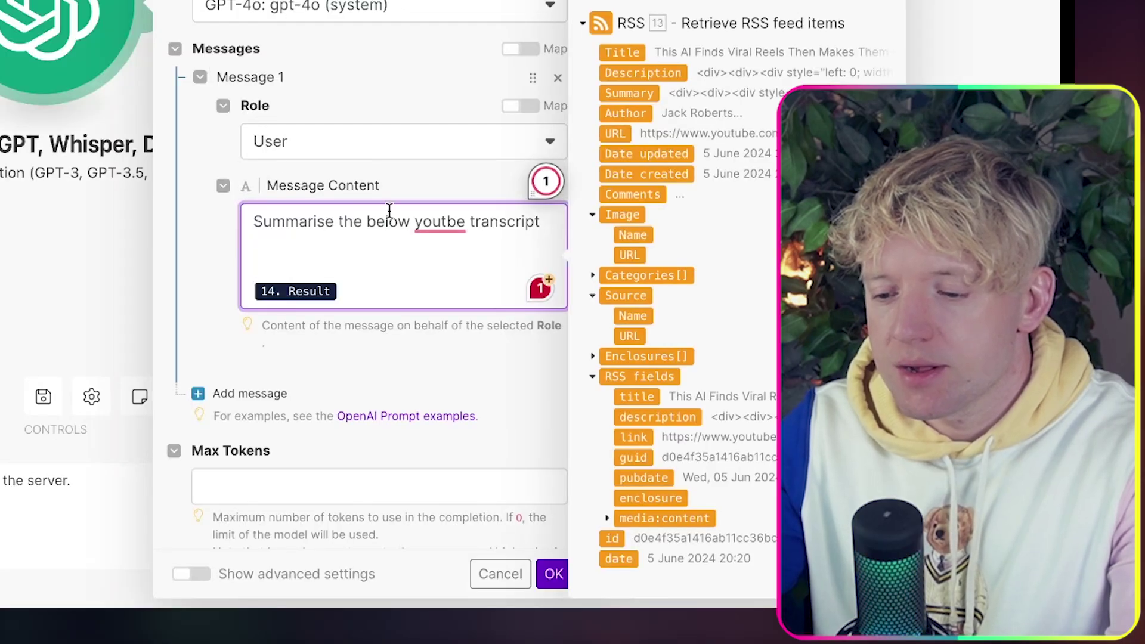
Replace the message with the pasted 1 Liner Agent prompt, changing 'Instagram' to 'youtube'.
key("ctrl+a")
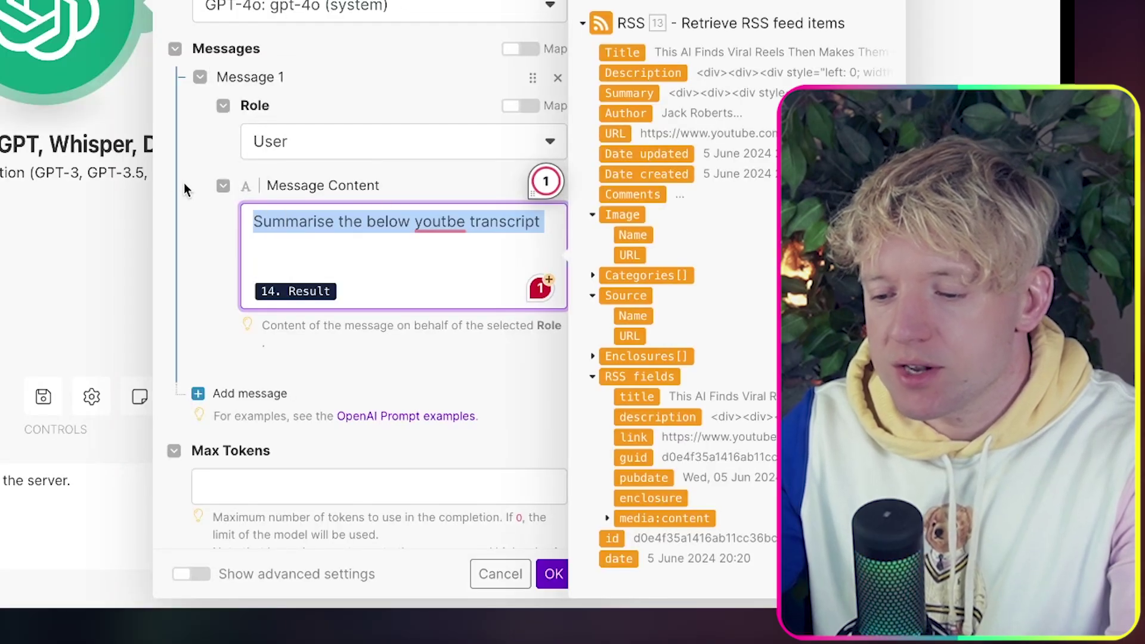
key("ctrl+v")
scroll(384, 295, "up", 10)
scroll(384, 294, "down", 3)
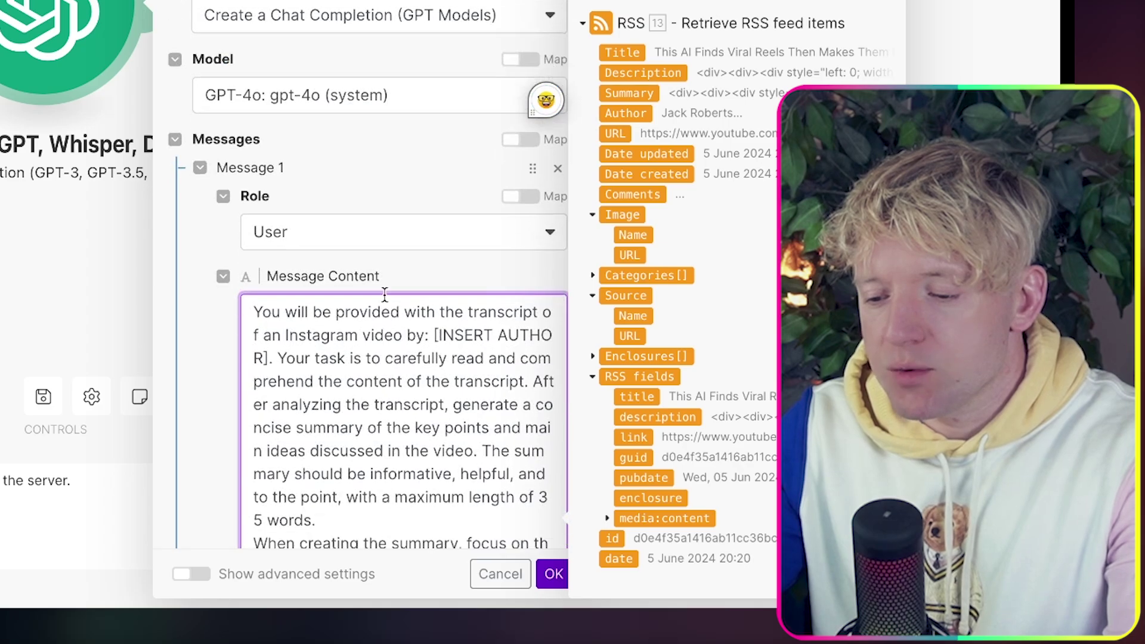
scroll(384, 295, "down", 1)
scroll(384, 295, "up", 1)
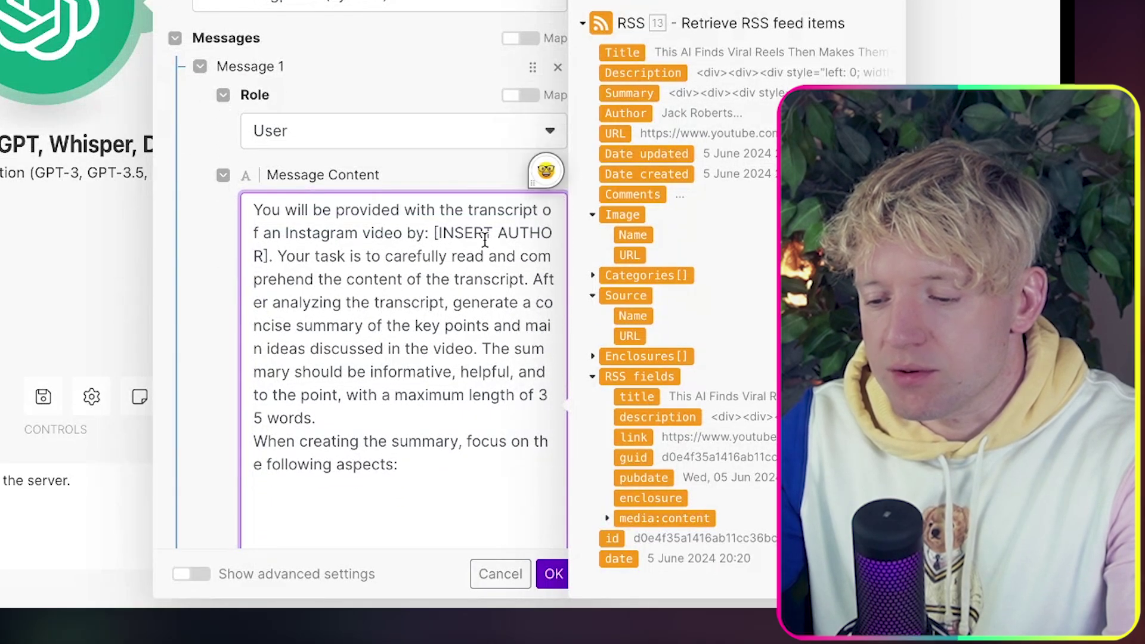
double_click(326, 233)
type("youtub")
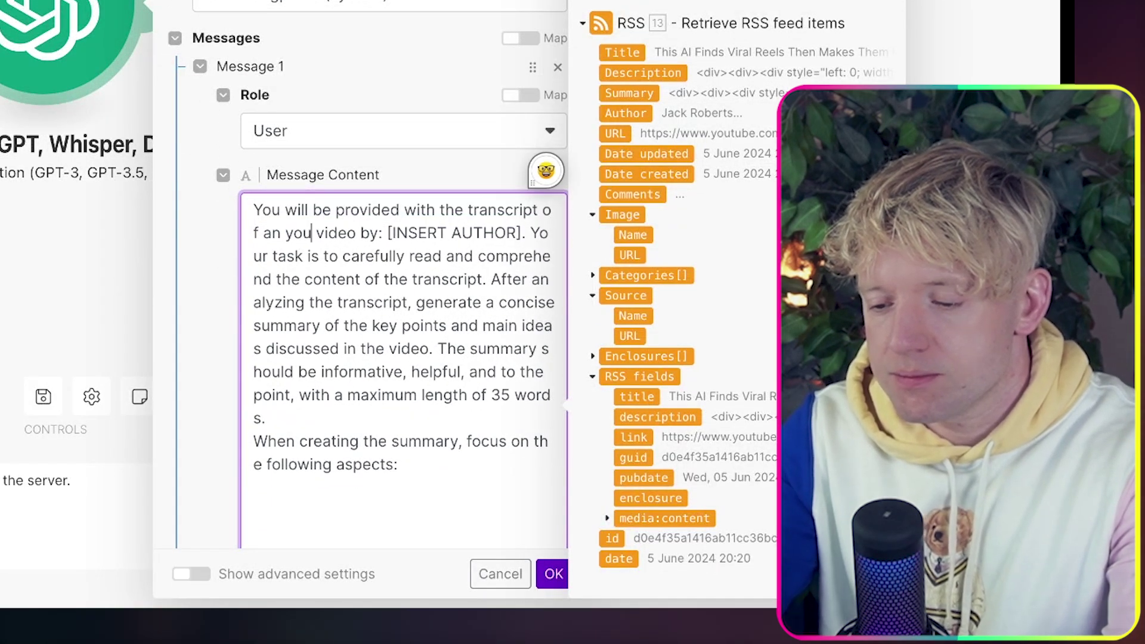
type("e")
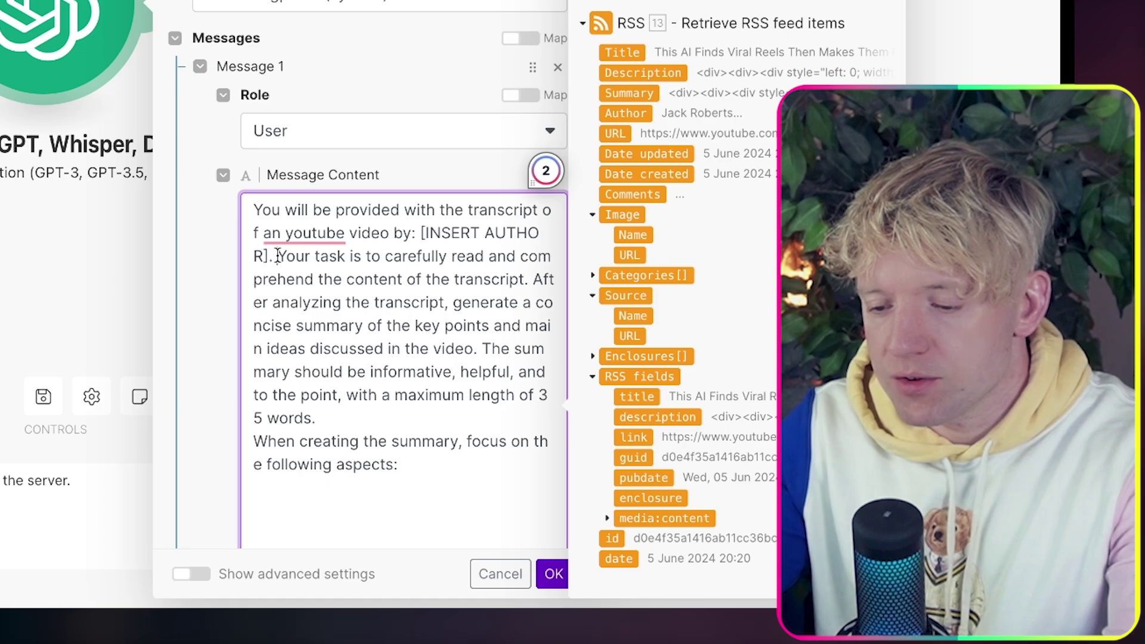
Delete the INSERT AUTHOR placeholder, split off the first sentence and tidy the blank lines.
left_click_drag(277, 256, 440, 233)
key("BackSpace")
key("BackSpace")
key("BackSpace")
key("BackSpace")
key("BackSpace")
key("BackSpace")
key("BackSpace")
key("BackSpace")
key("BackSpace")
key("BackSpace")
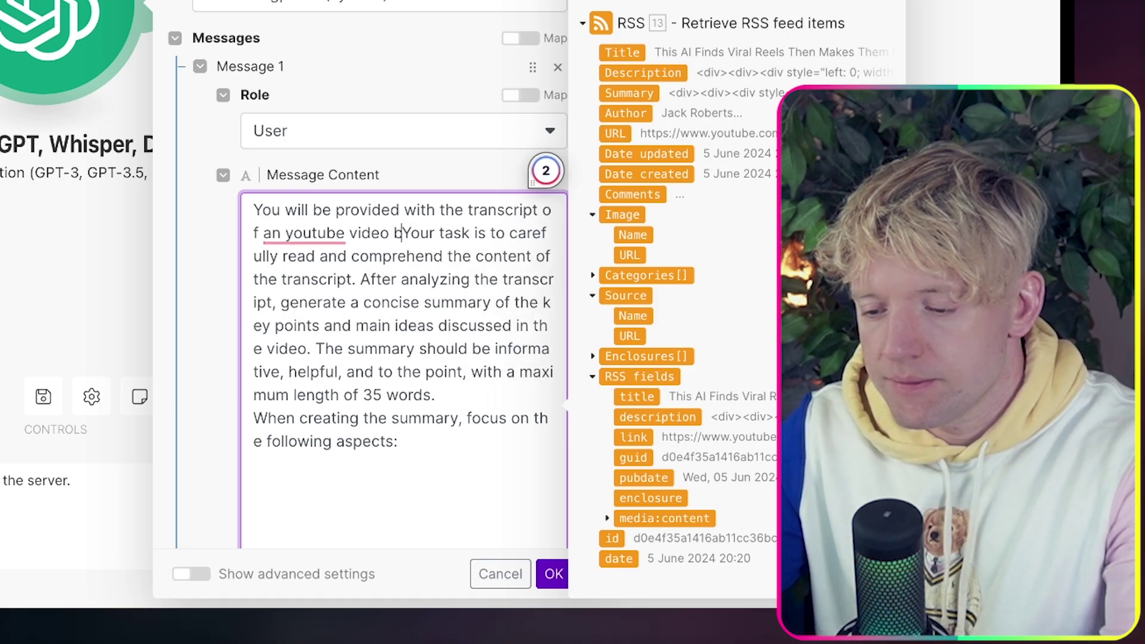
type("o.")
key("Return")
key("Return")
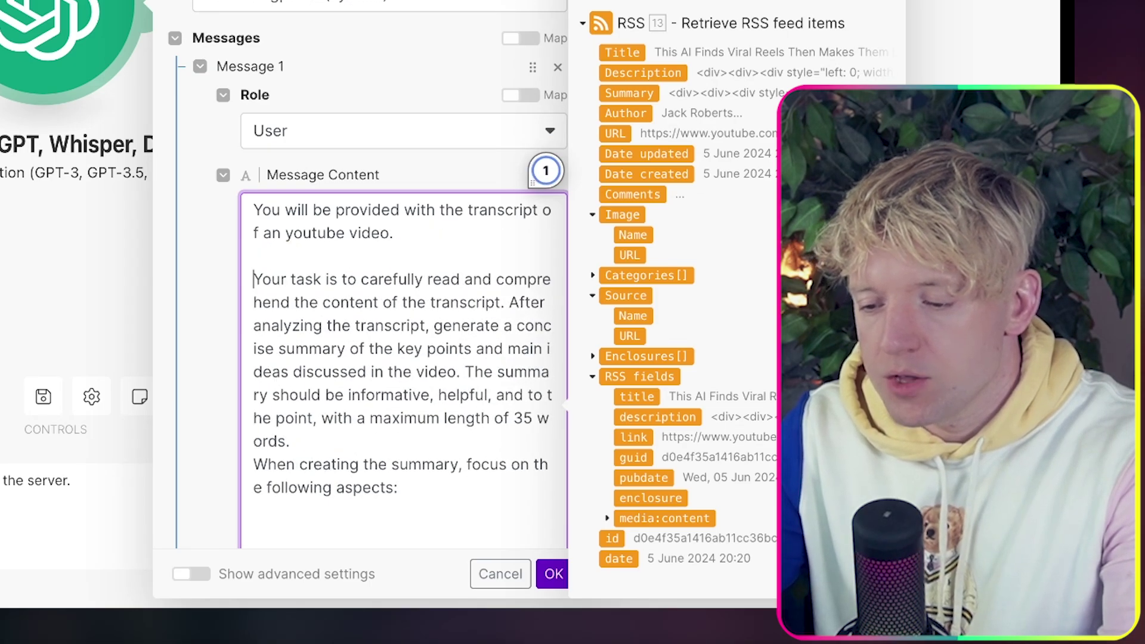
scroll(441, 270, "down", 2)
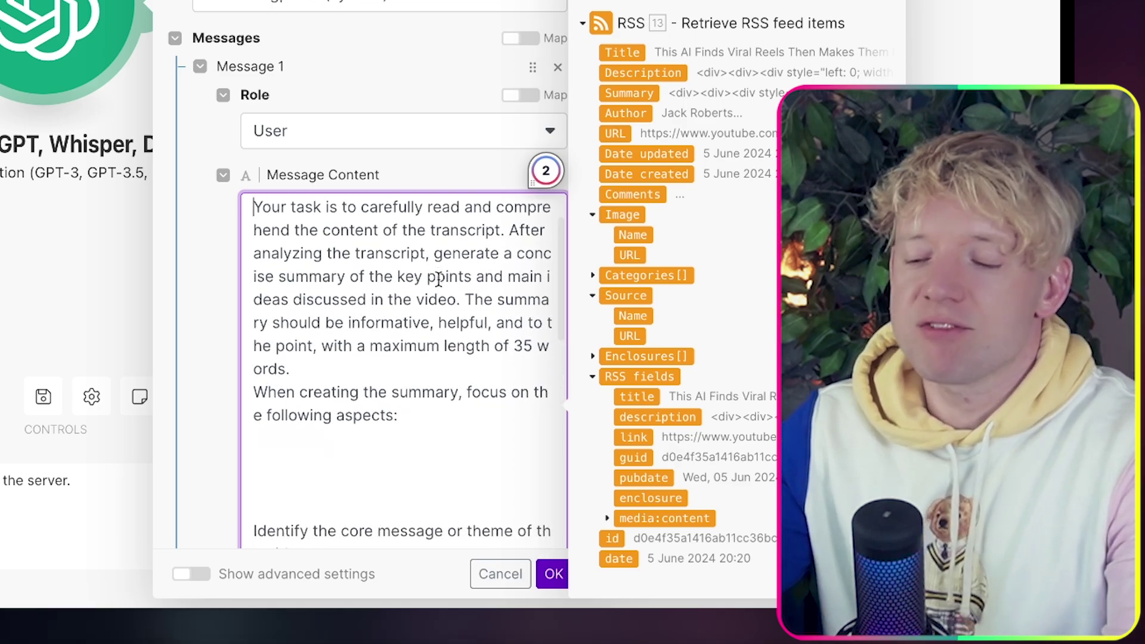
left_click_drag(327, 275, 444, 277)
left_click(322, 300)
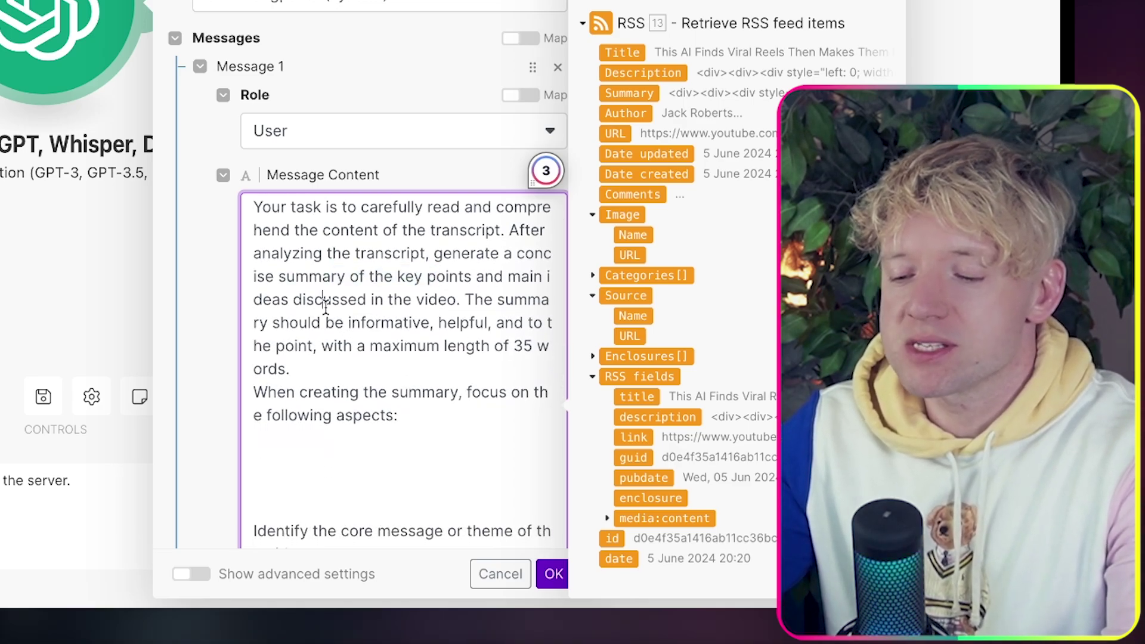
left_click(327, 370)
key("Return")
scroll(328, 377, "down", 3)
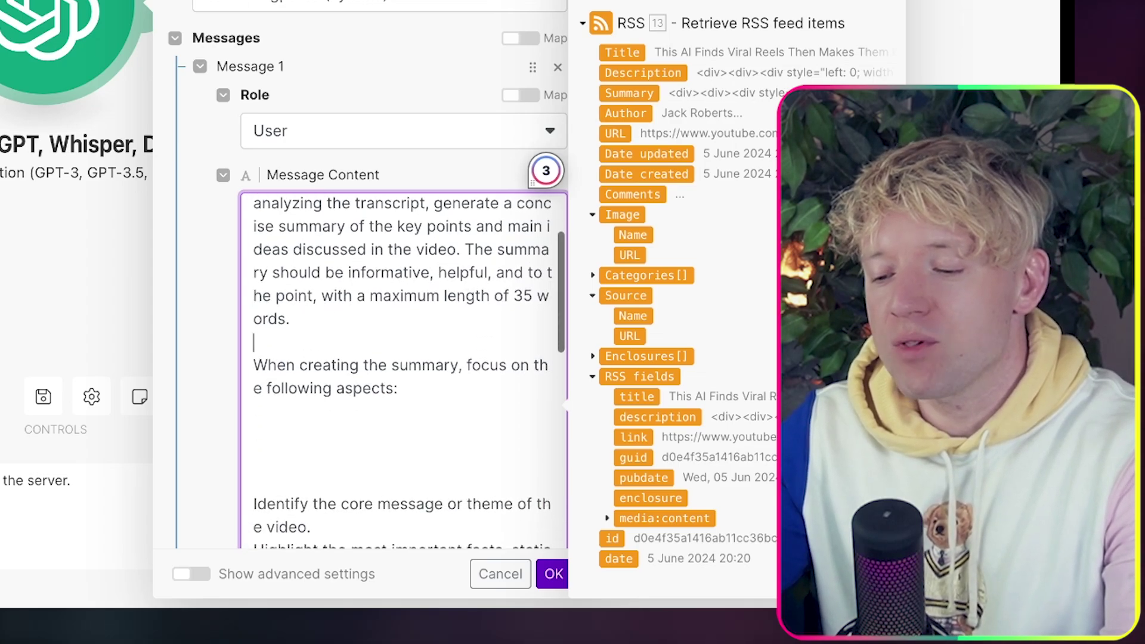
scroll(409, 370, "down", 2)
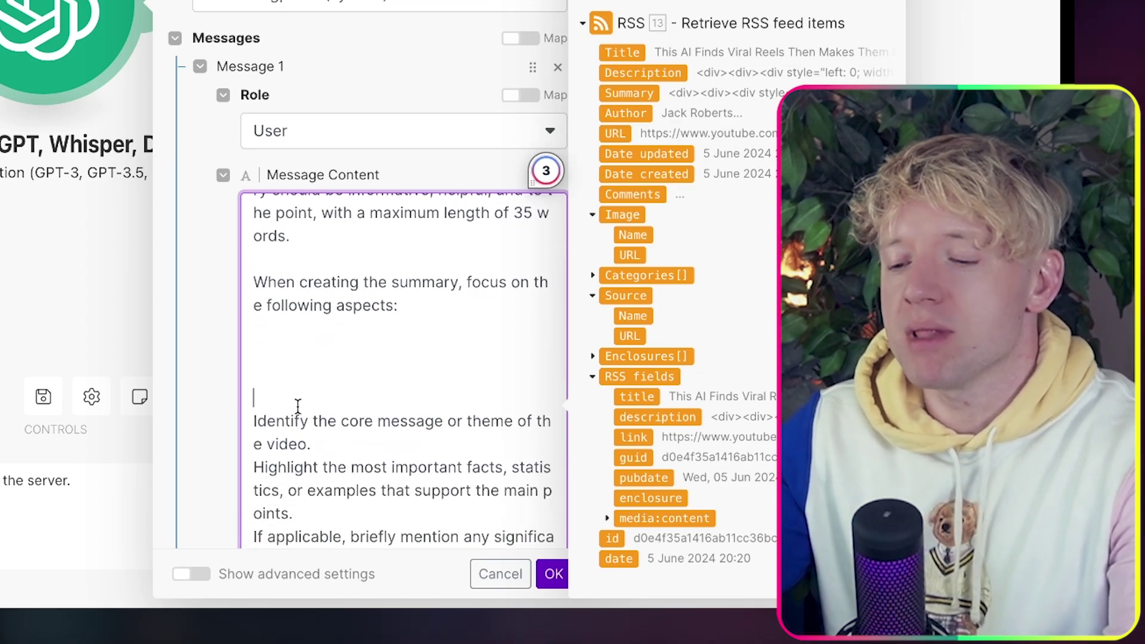
key("BackSpace")
key("BackSpace")
key("BackSpace")
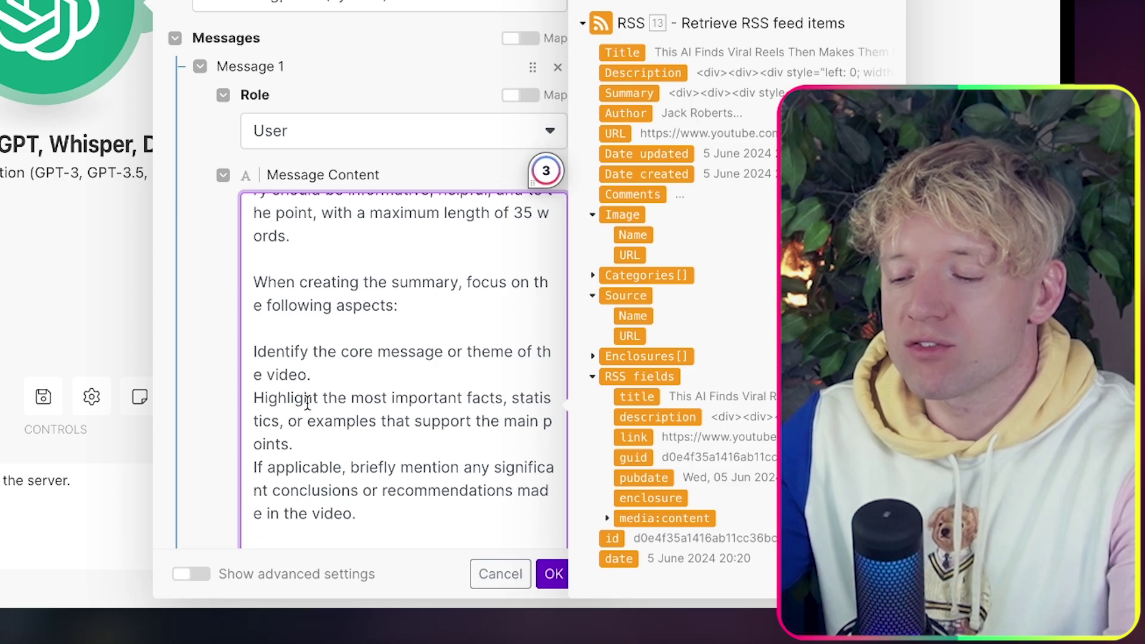
Close up the gap after the 35-word limit and end with 'The transcript:' mapped to module 14's Result.
scroll(371, 379, "down", 4)
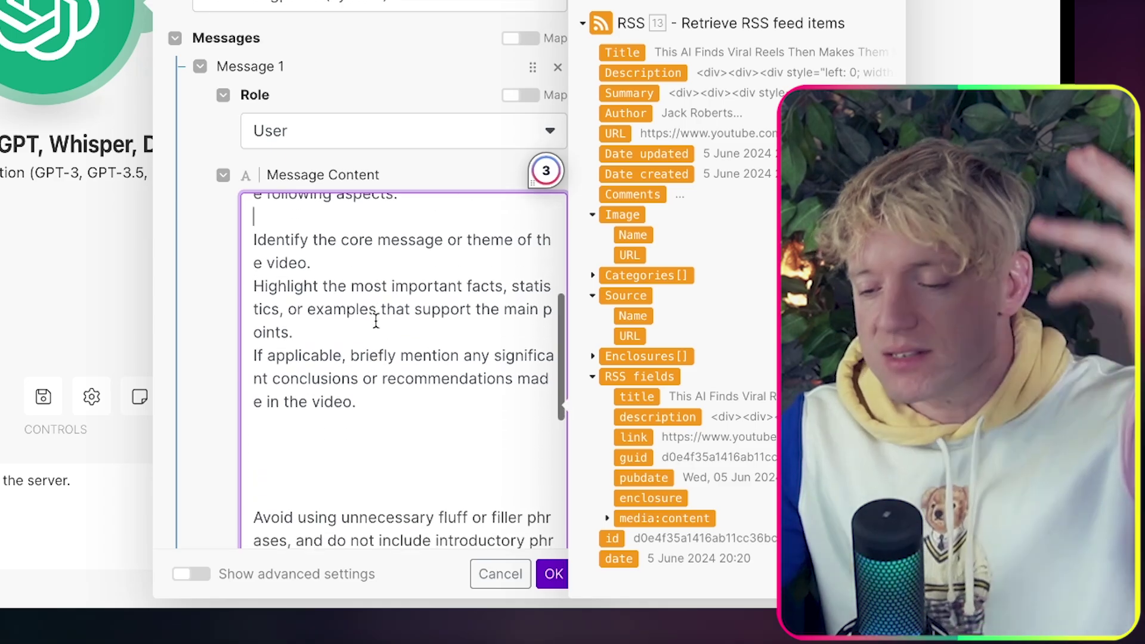
scroll(376, 322, "down", 10)
scroll(376, 322, "up", 2)
scroll(376, 322, "down", 2)
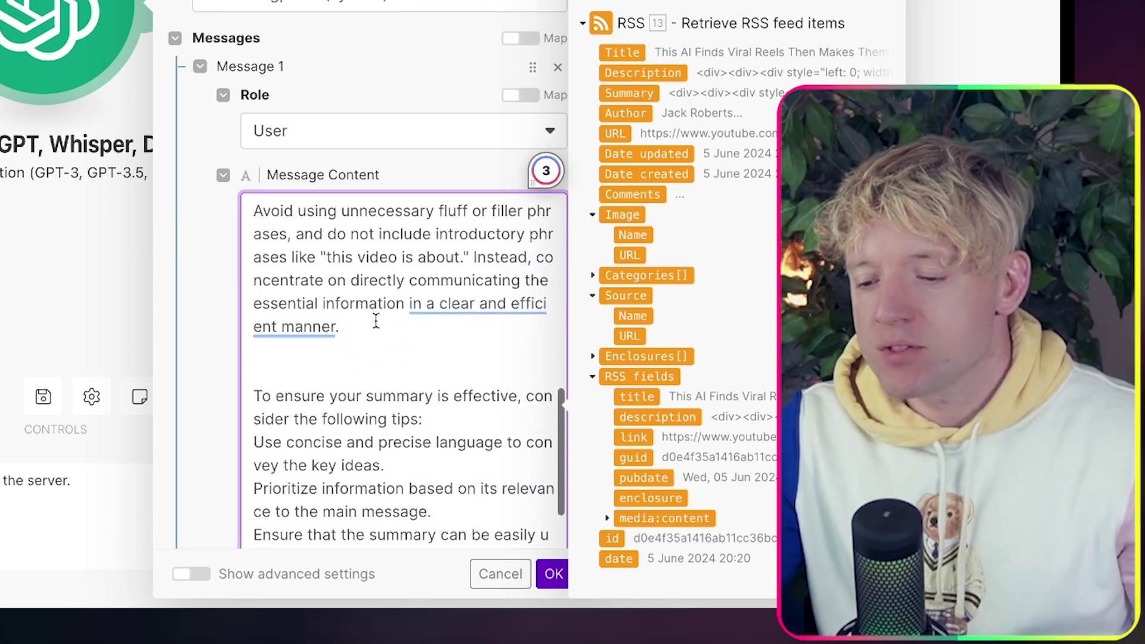
scroll(376, 321, "down", 5)
scroll(376, 322, "down", 4)
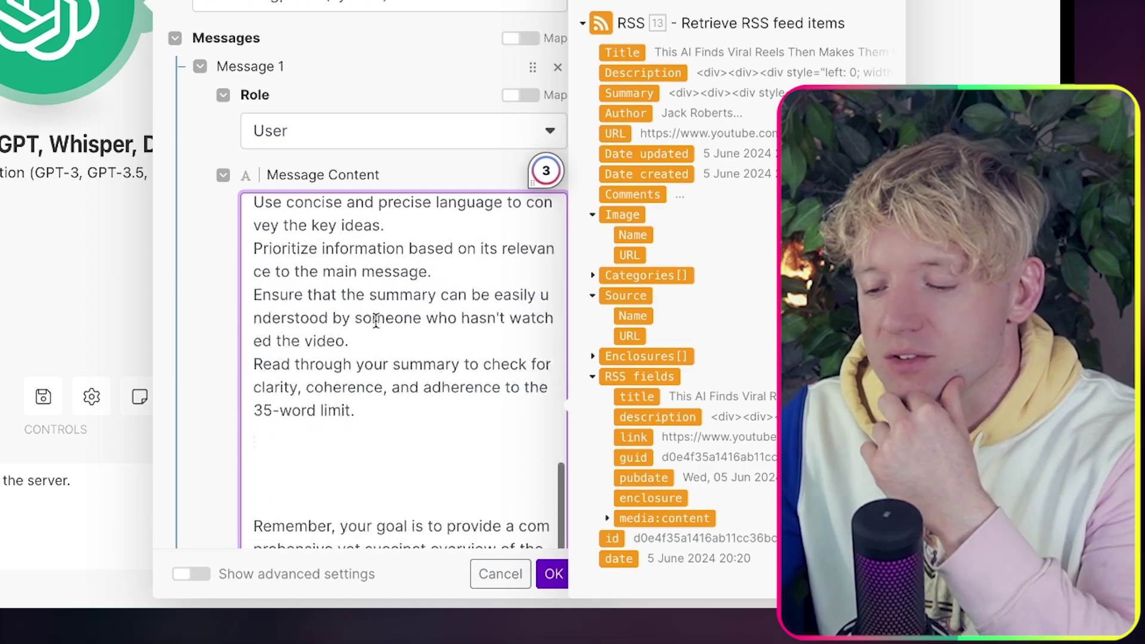
left_click(363, 358)
key("BackSpace")
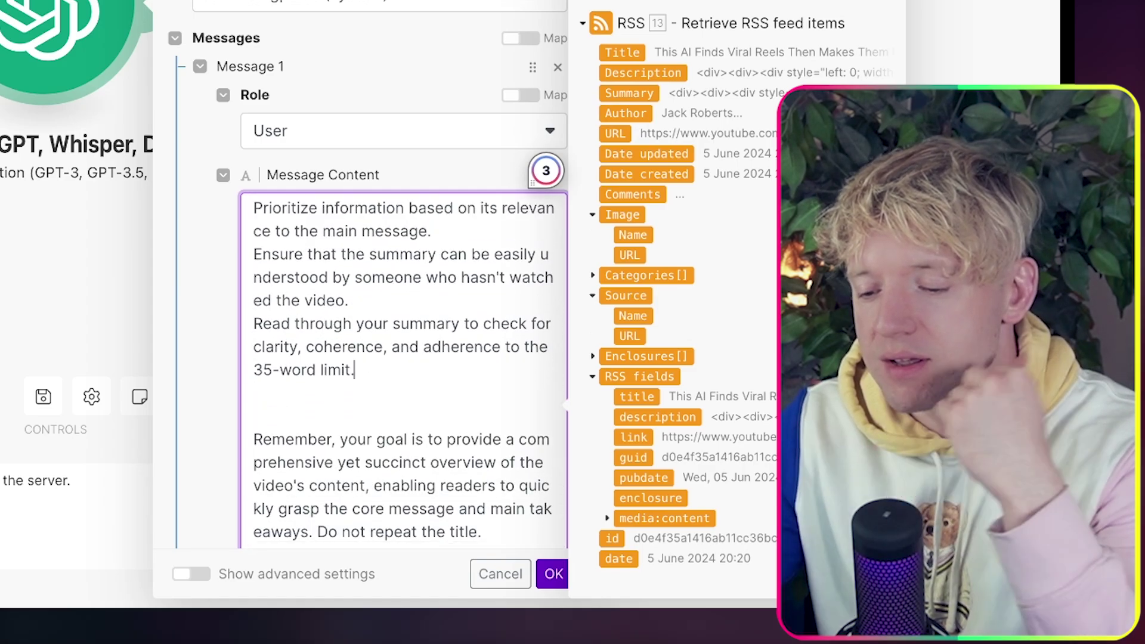
scroll(364, 363, "down", 1)
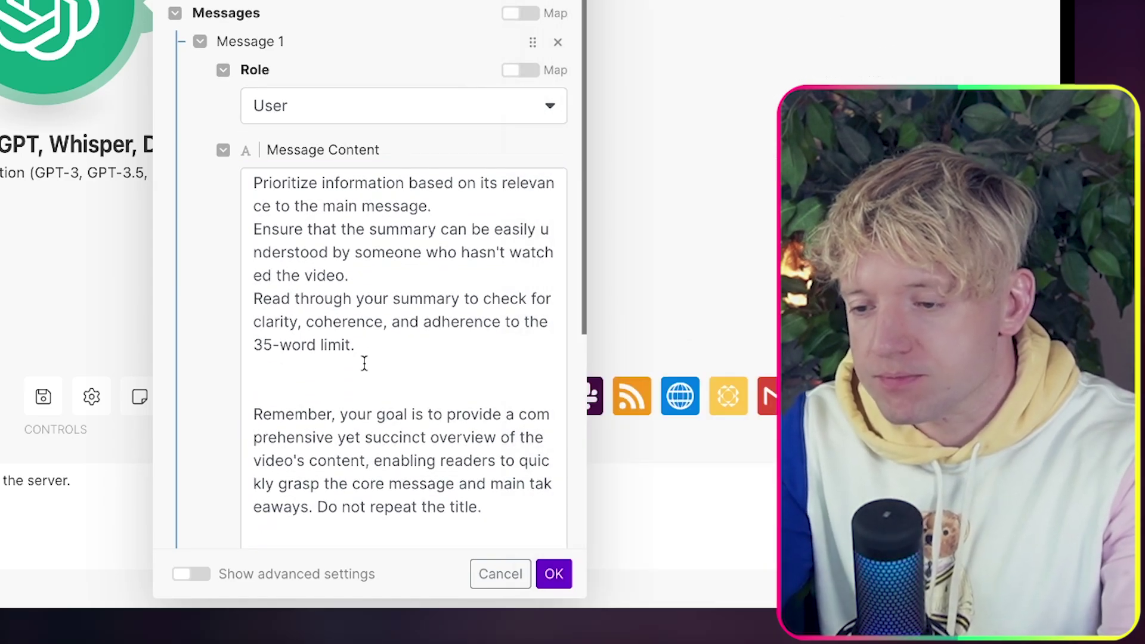
scroll(364, 363, "up", 5)
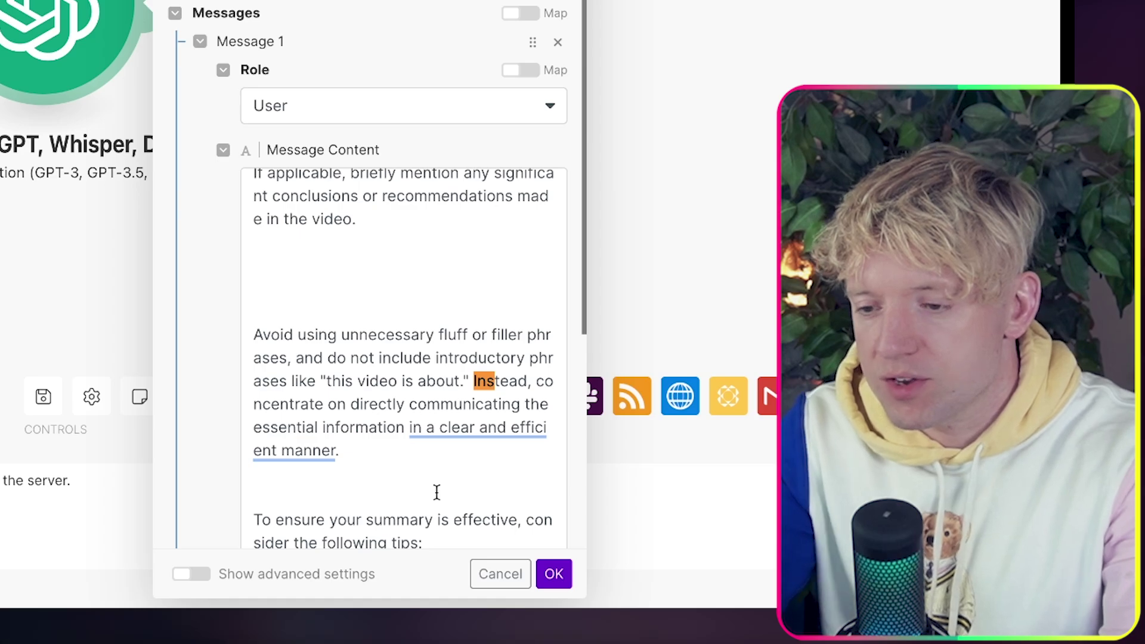
scroll(376, 396, "down", 5)
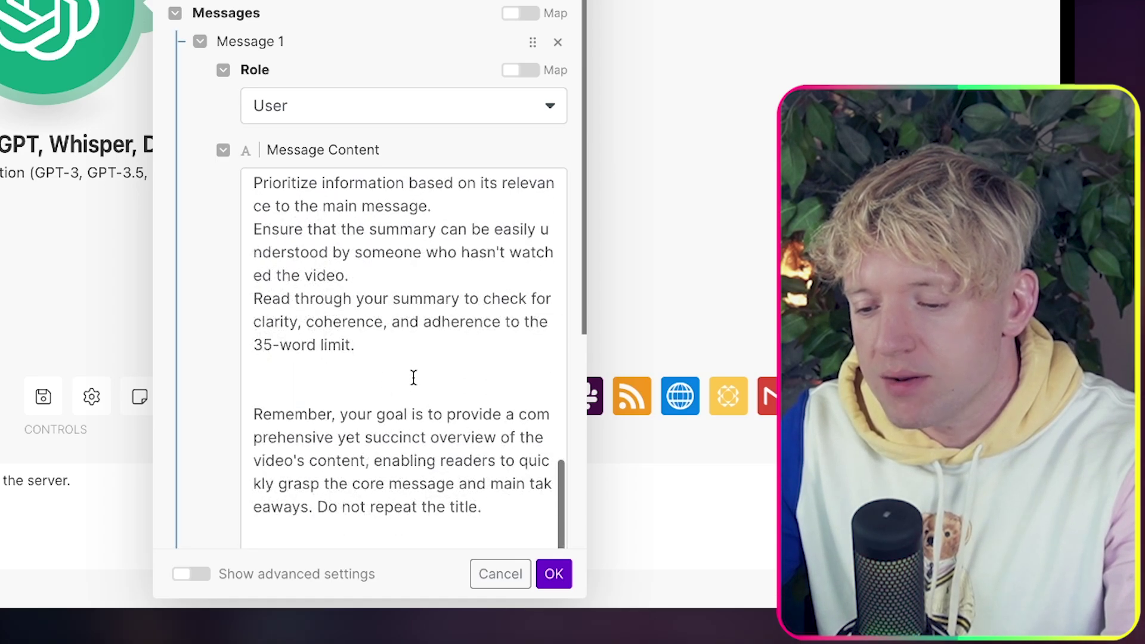
left_click(504, 489)
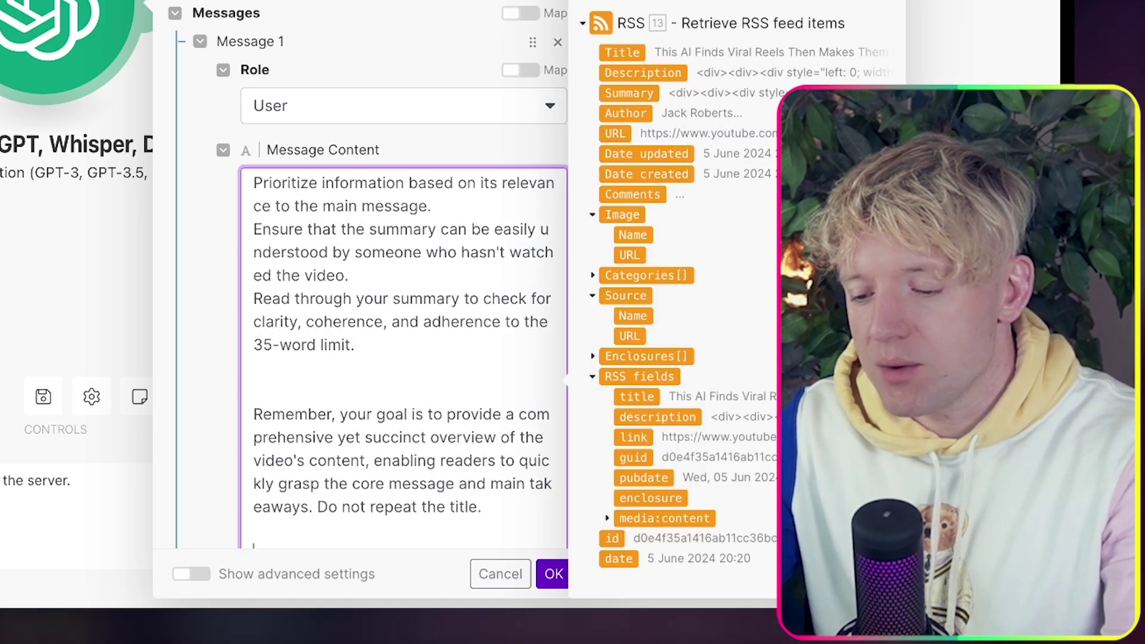
type("The transcript:")
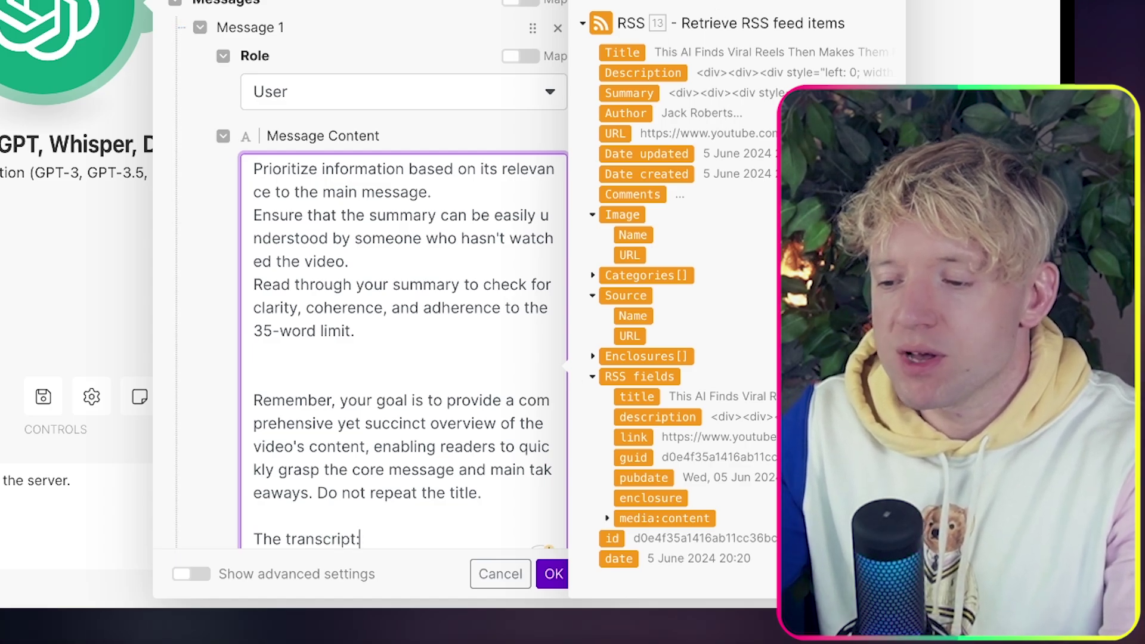
left_click(622, 1)
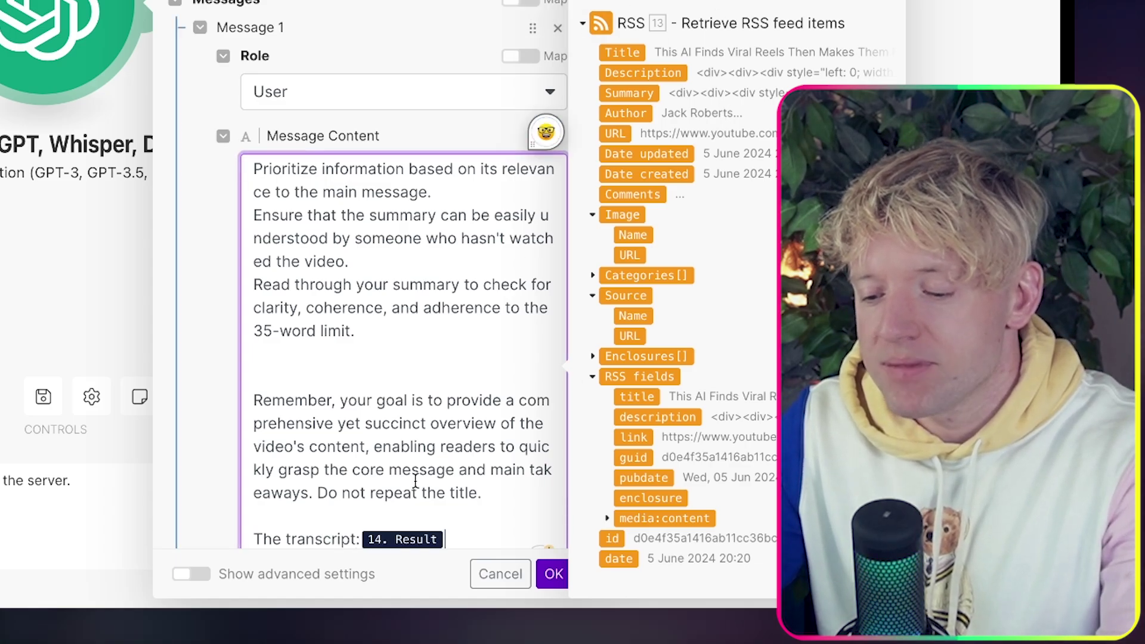
key("Return")
Add the paragraph 'You must output in HTML. Include spaces after each sentence.'.
scroll(436, 268, "up", 10)
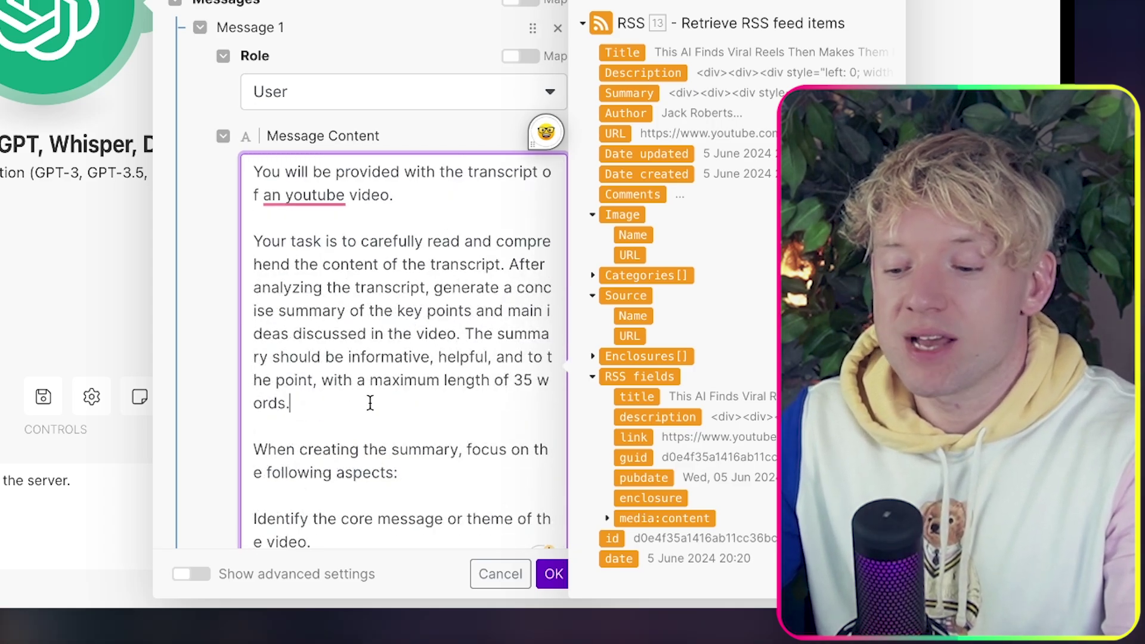
key("Return")
key("BackSpace")
type("Yo")
key("BackSpace")
key("BackSpace")
key("Return")
key("Return")
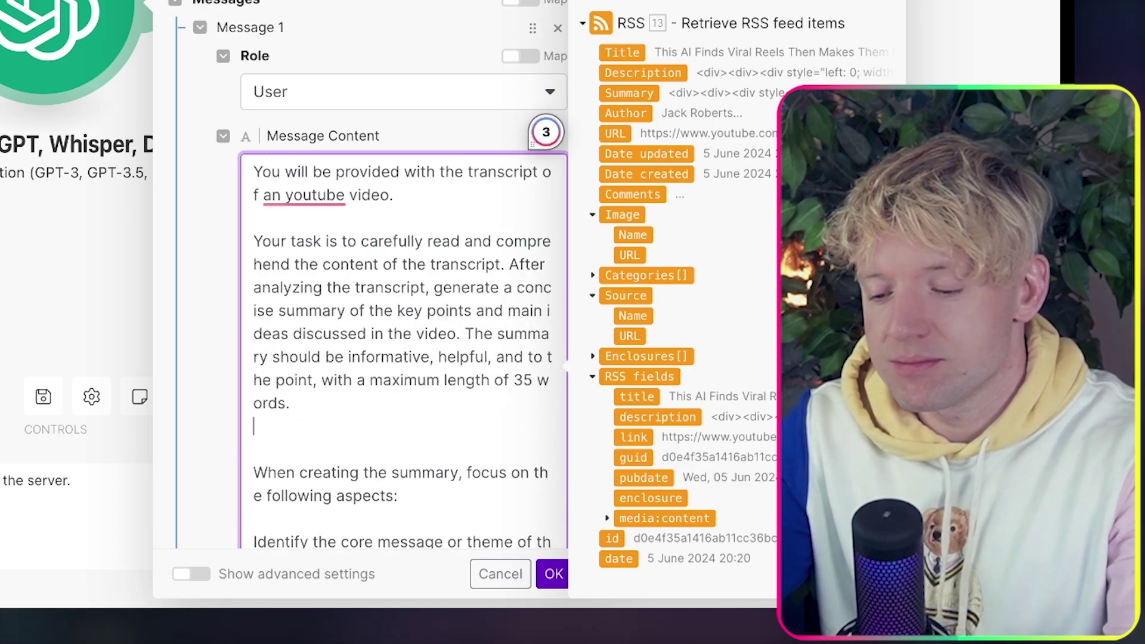
type("You must out")
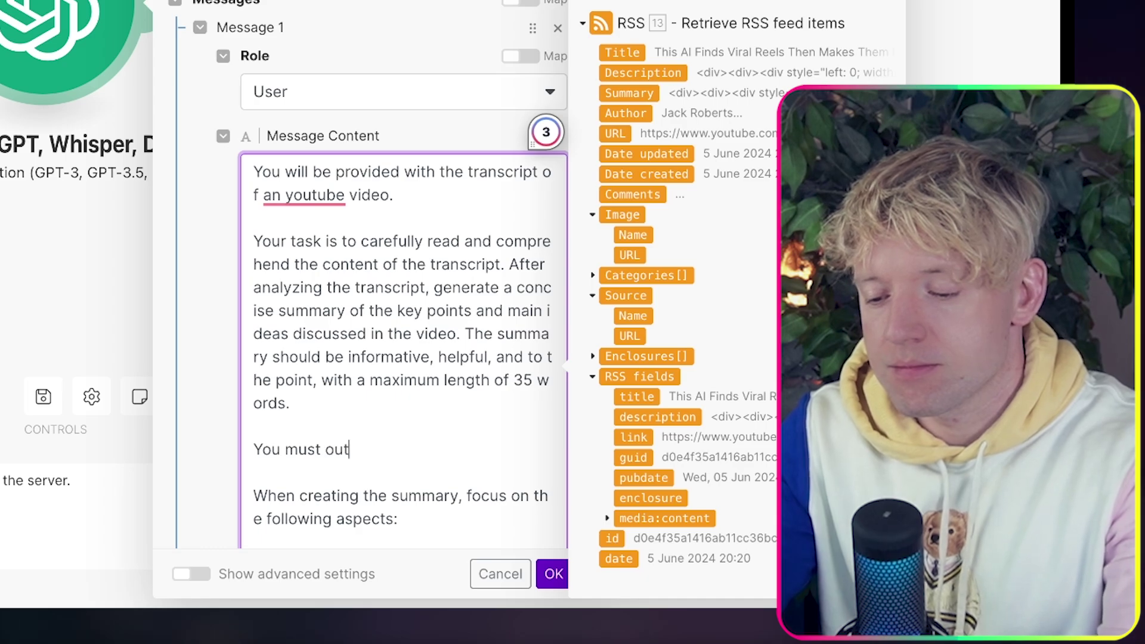
type("put in HTML. ")
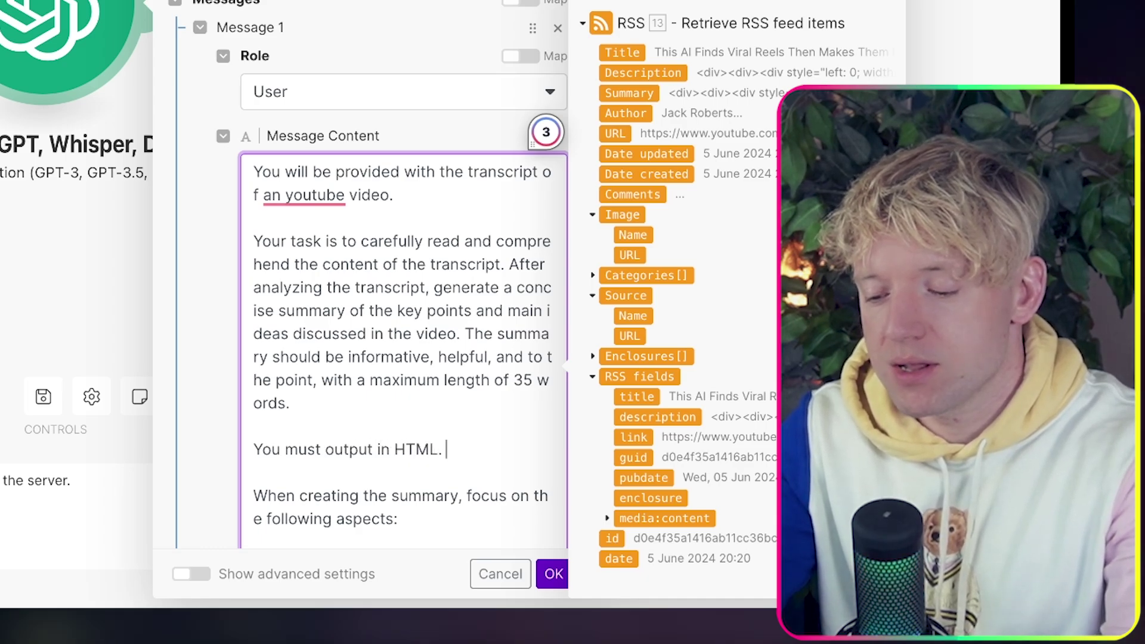
type("Include spaces")
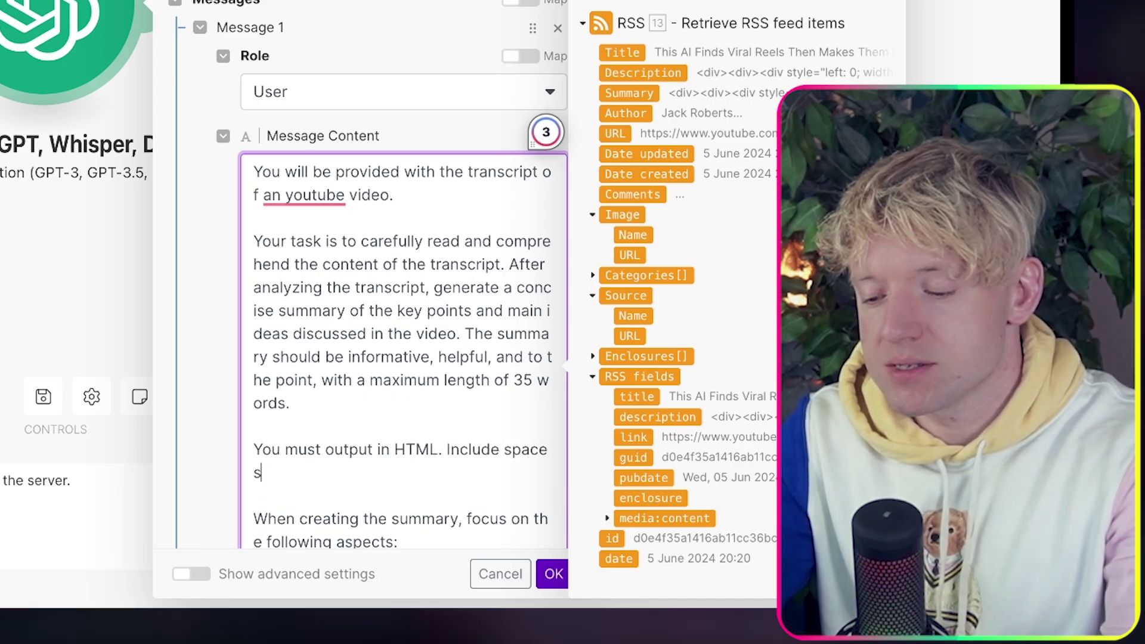
type(" after")
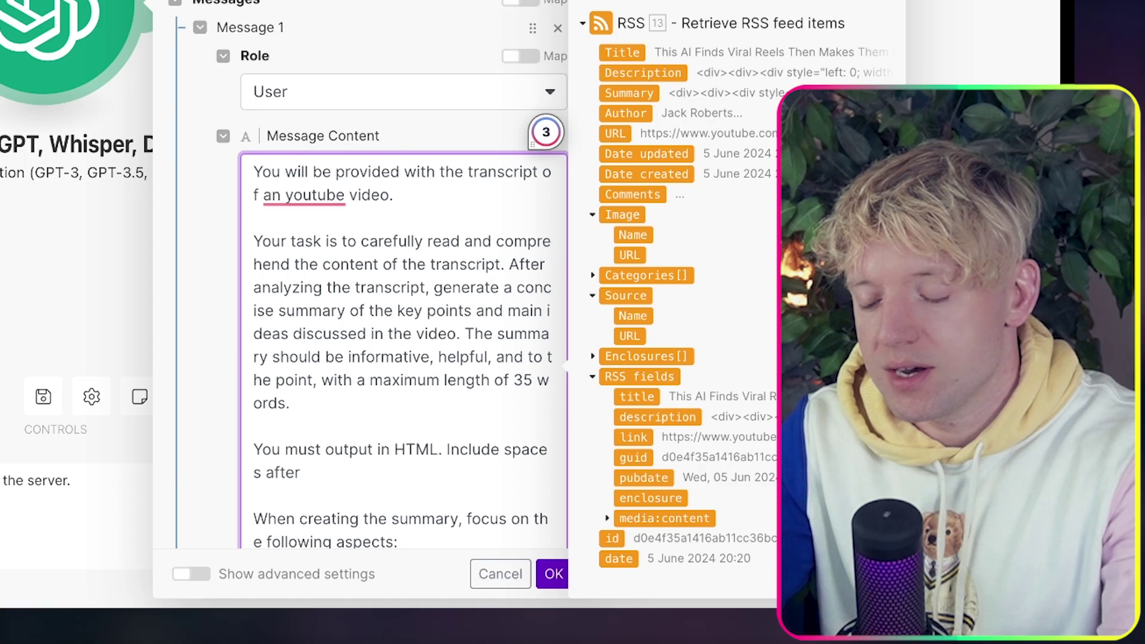
type(" each sentence")
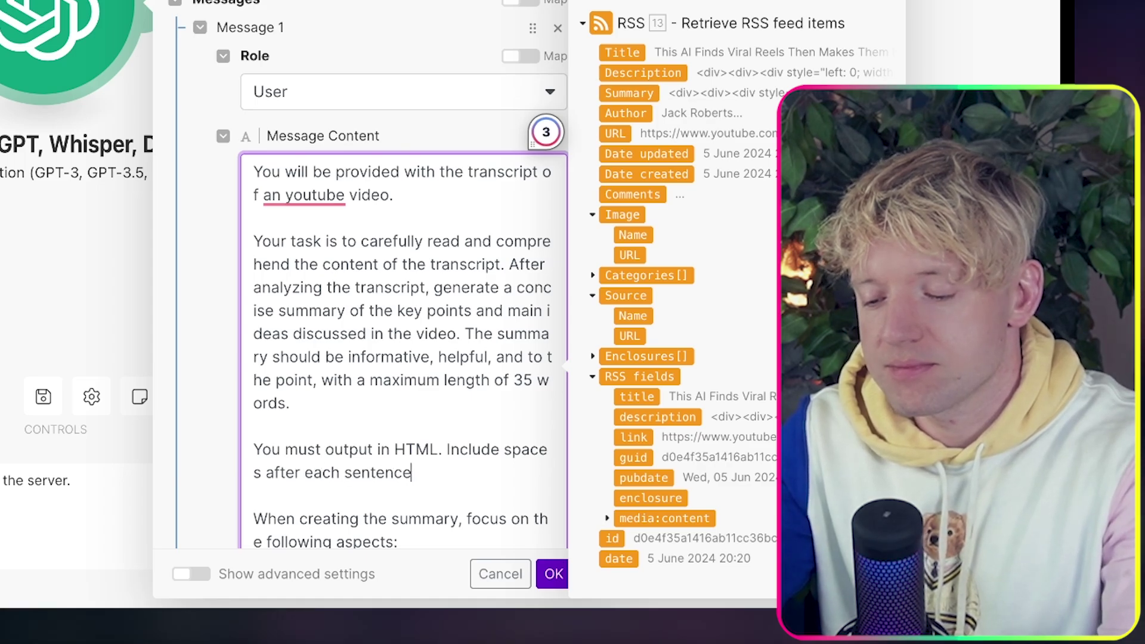
type(".")
Set the OpenAI module's Max Tokens to 0 and save its settings.
left_click(550, 575)
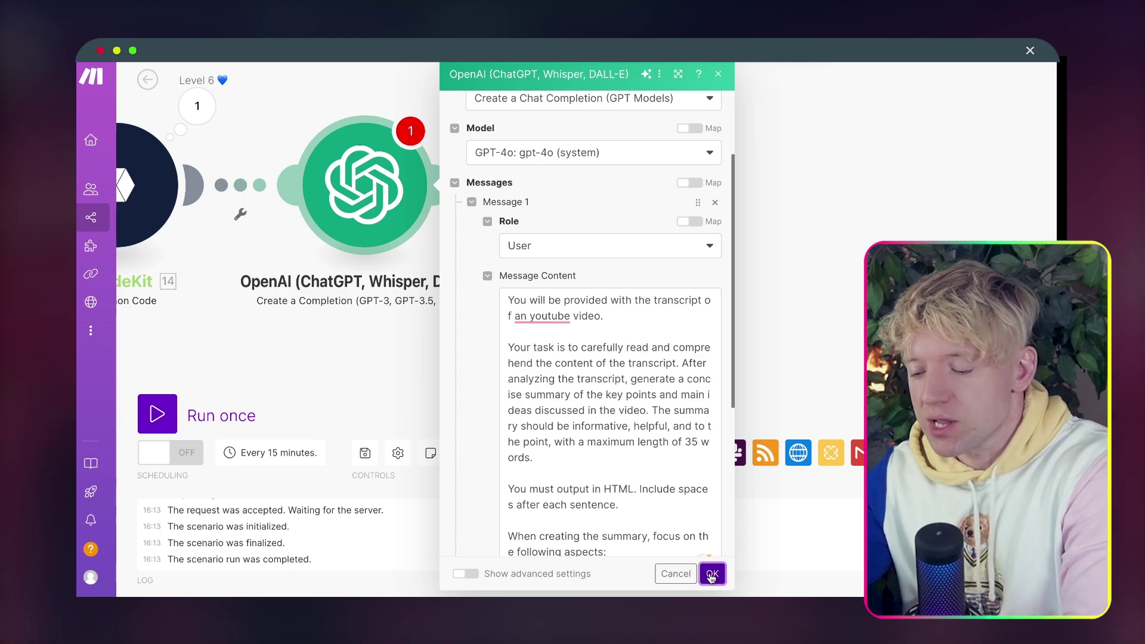
scroll(703, 541, "down", 10)
scroll(577, 430, "down", 5)
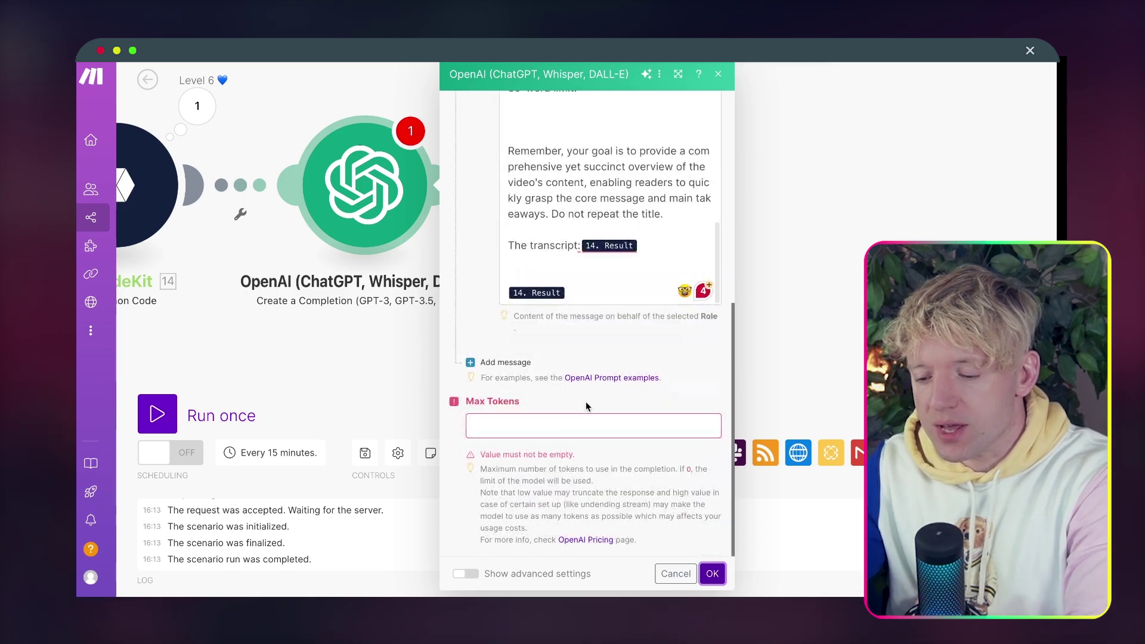
left_click(569, 425)
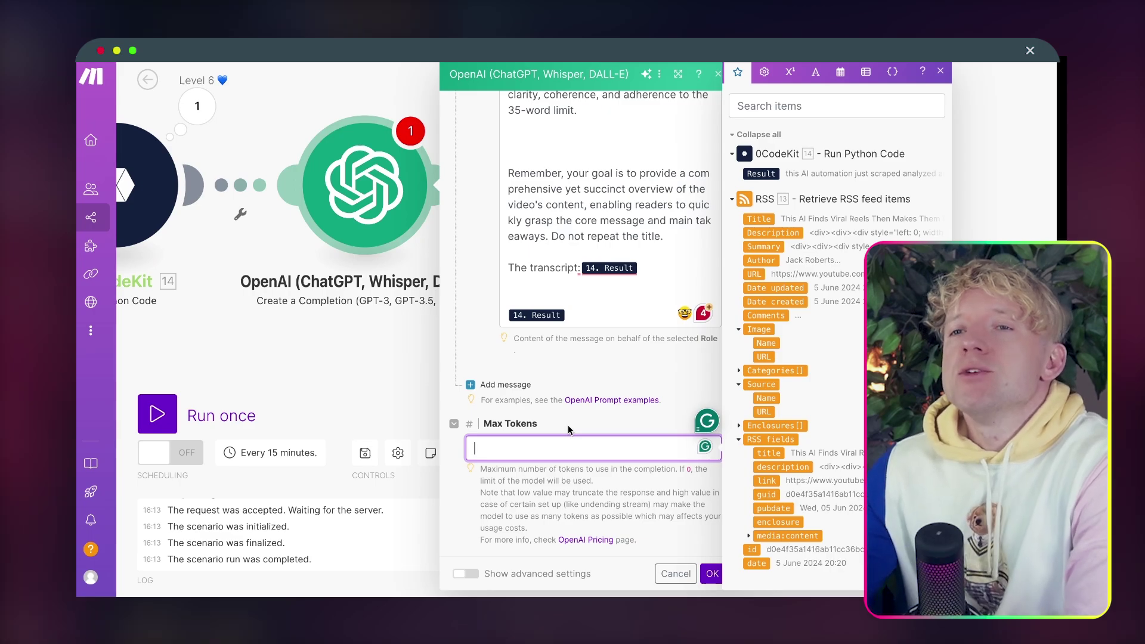
type("0")
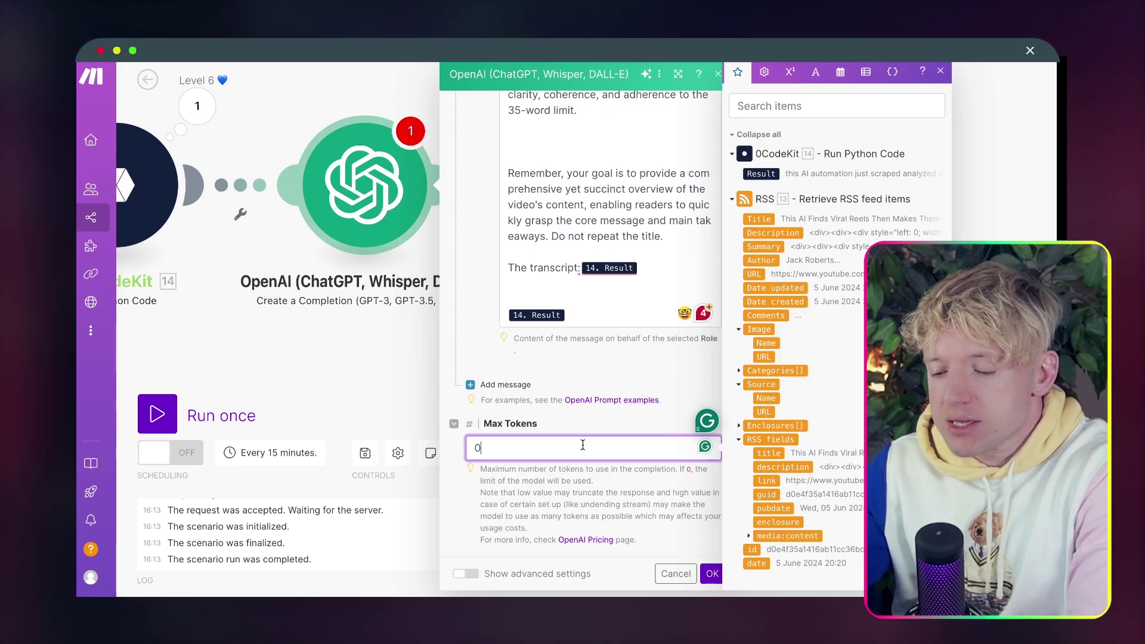
left_click(712, 574)
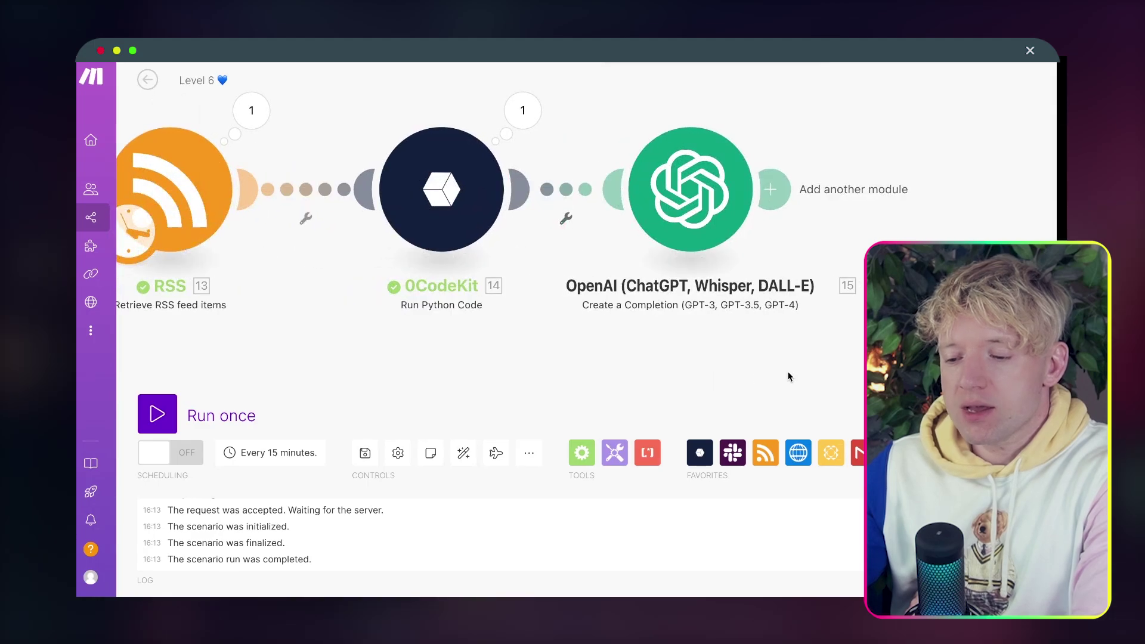
Rename the OpenAI module to 'Summariser' and make room after it on the canvas.
right_click(699, 189)
left_click(733, 261)
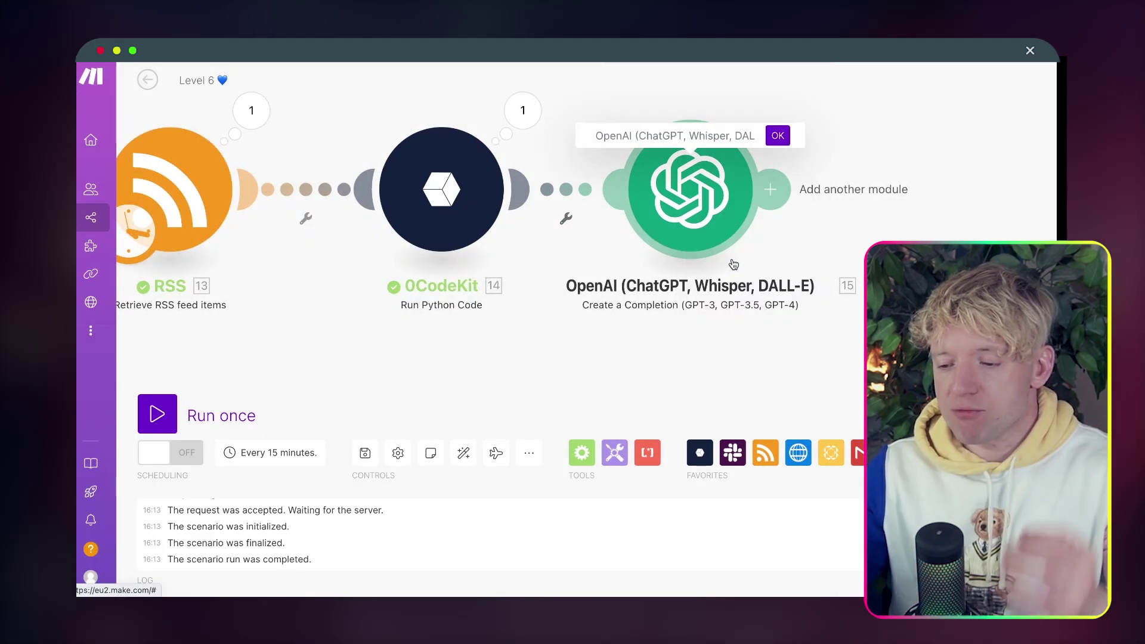
type("Summaris")
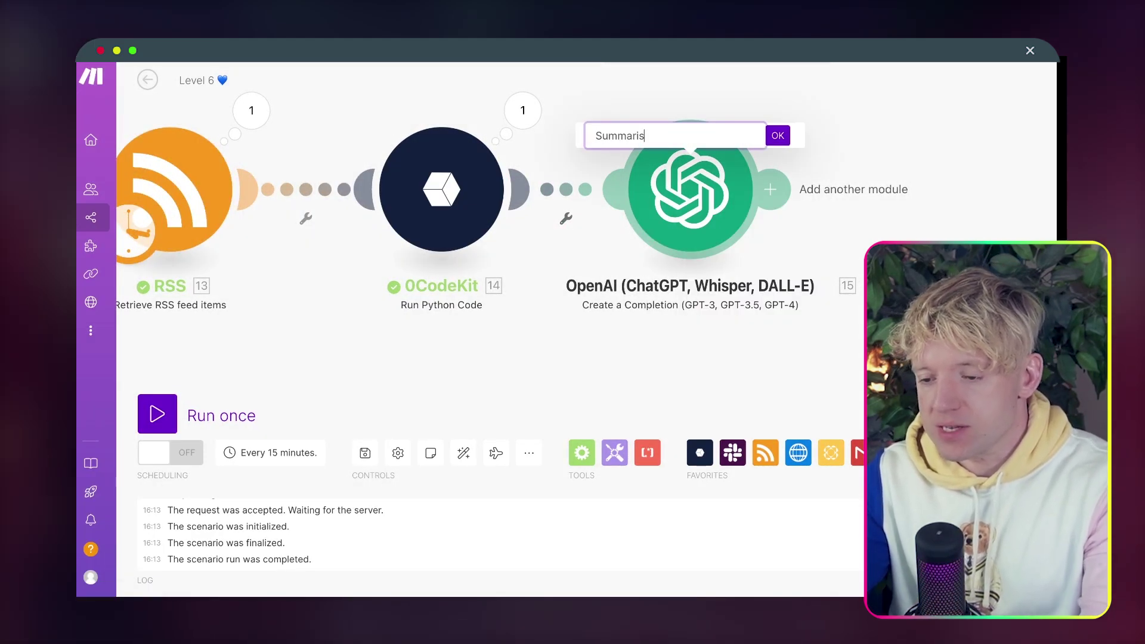
type("er")
key("Return")
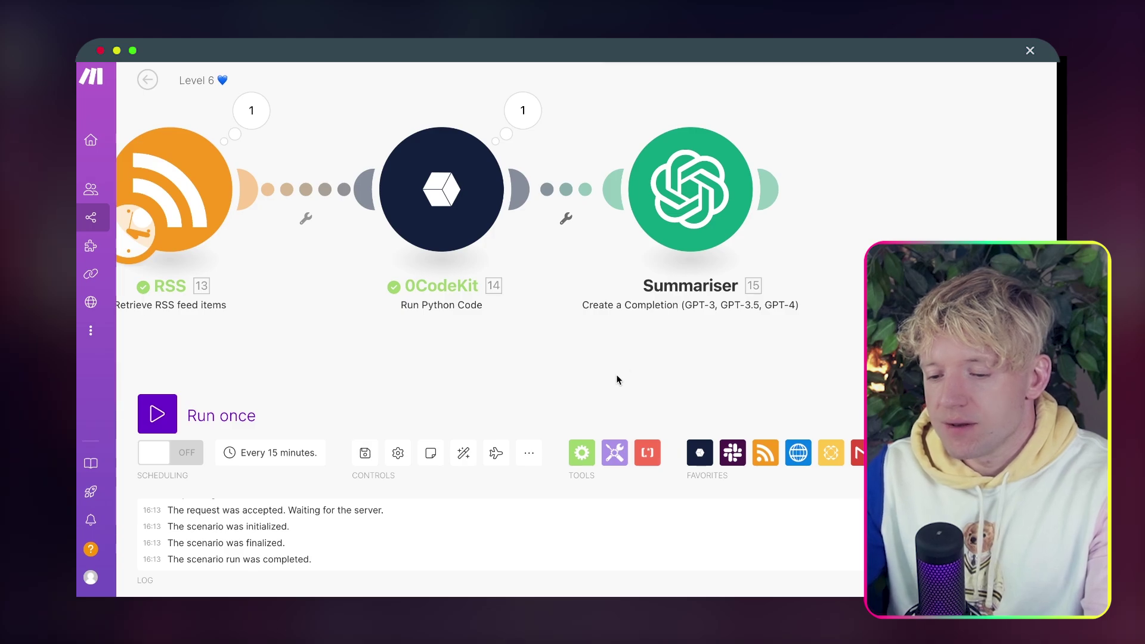
scroll(618, 380, "down", 4)
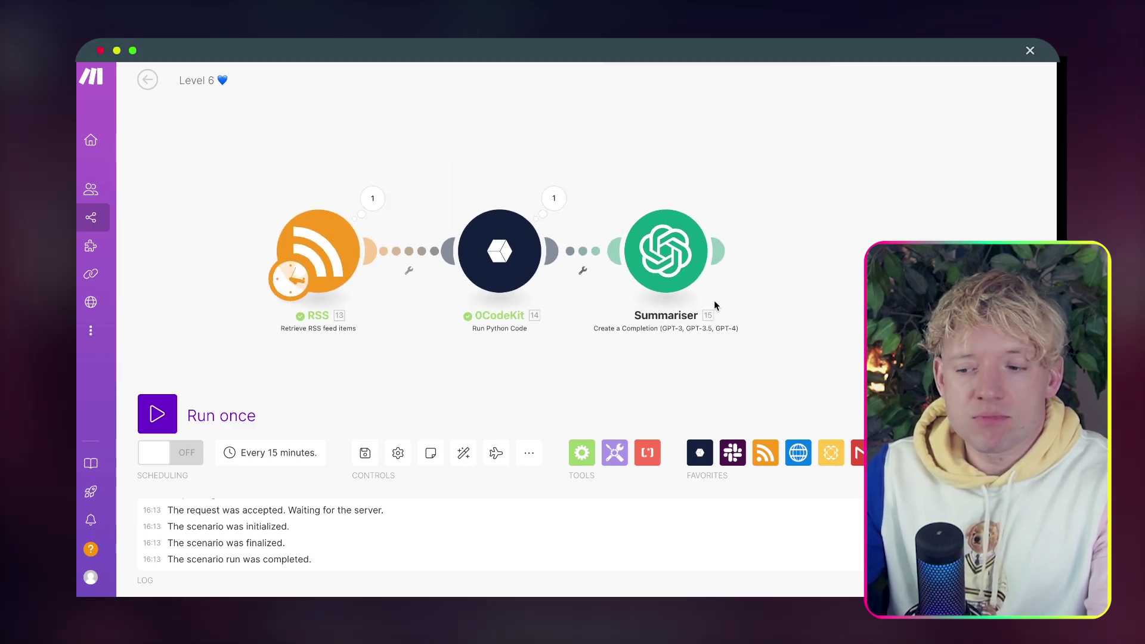
left_click_drag(792, 273, 650, 235)
Add a Gmail 'Create a Draft' module after Summariser.
mouse_move(609, 222)
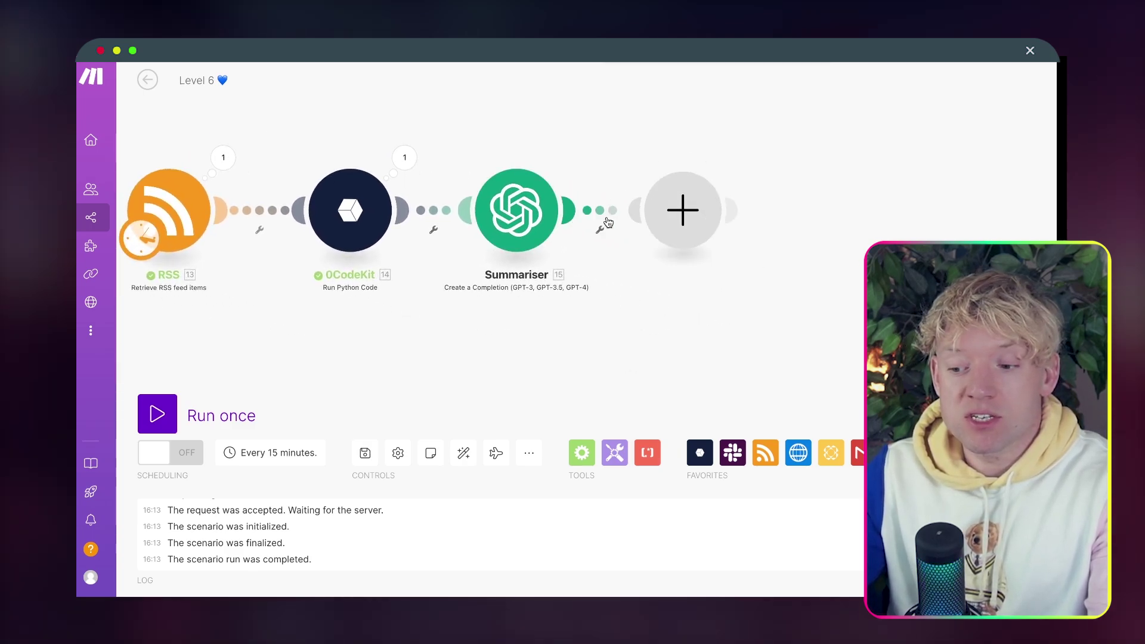
left_click(683, 210)
type("gm")
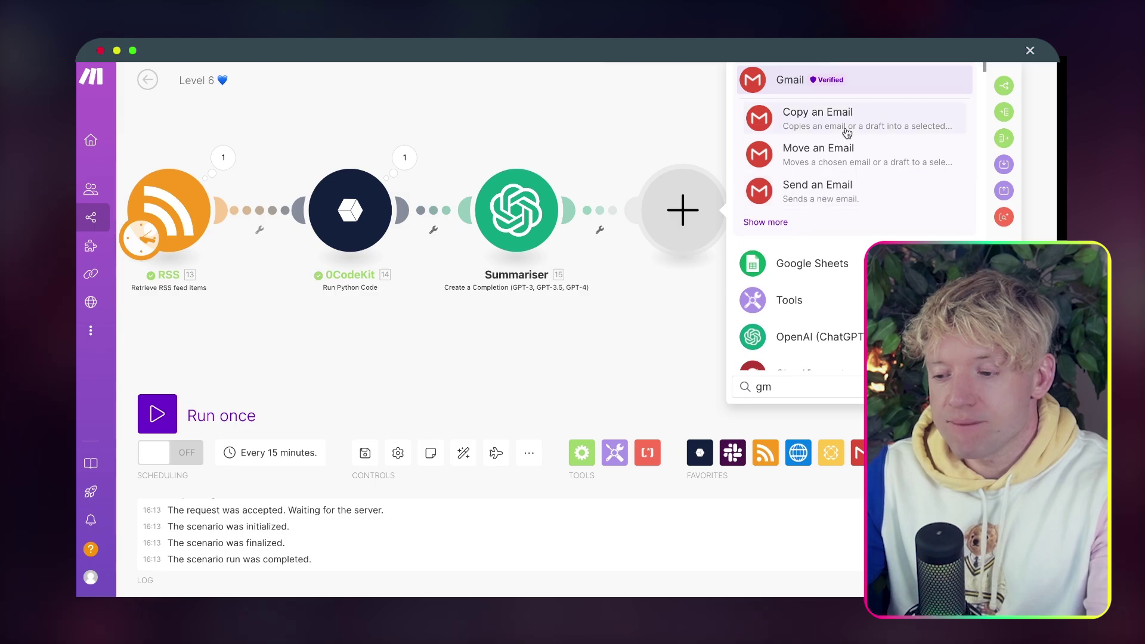
left_click(766, 222)
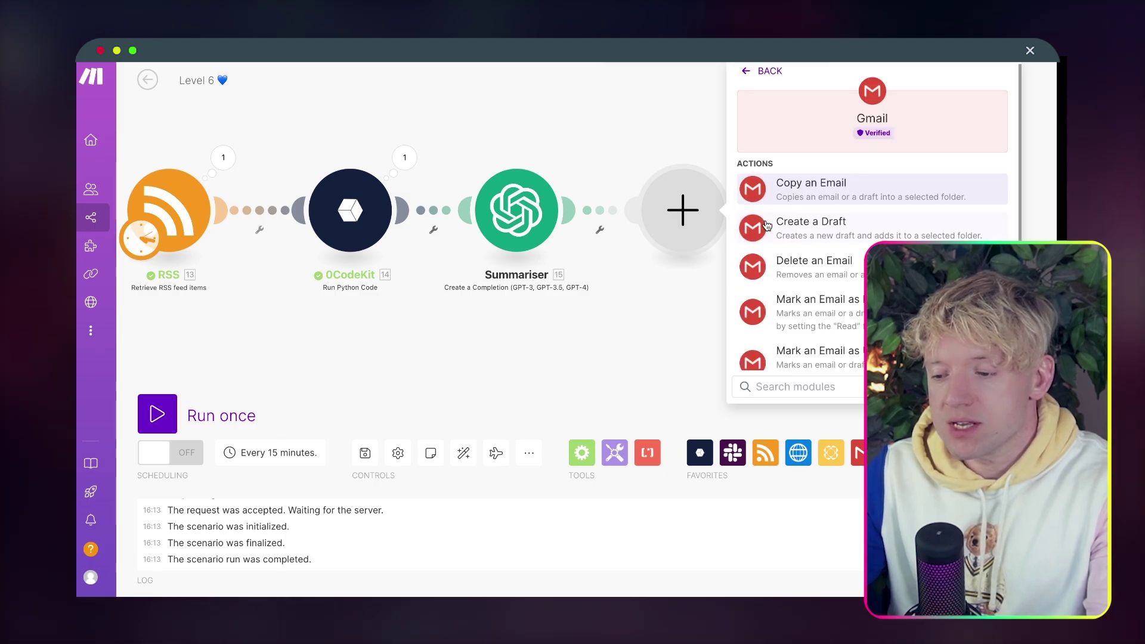
scroll(813, 358, "down", 1)
left_click(843, 196)
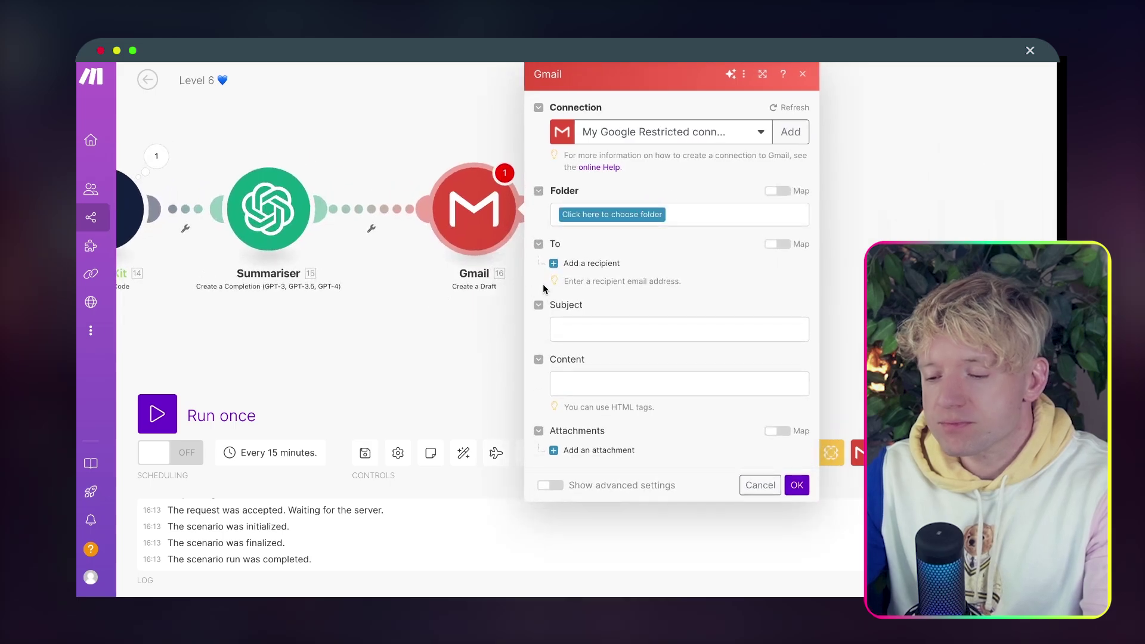
Give the draft a recipient e-mail address and subject 'Hey, new video from Bracket Guy' with a dancing emoji.
left_click(554, 263)
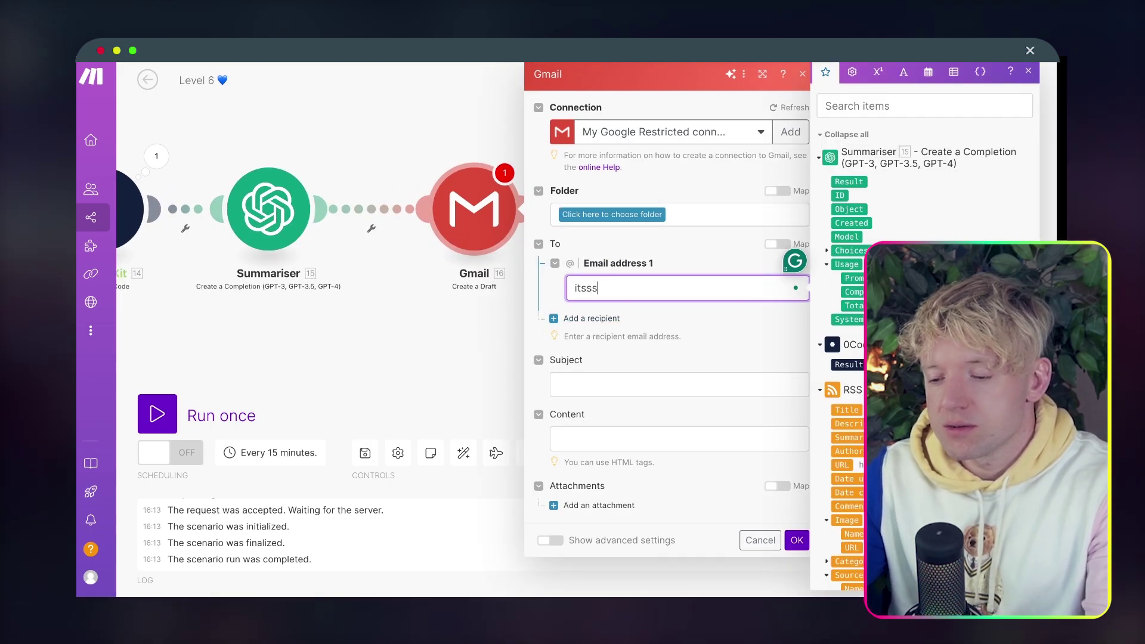
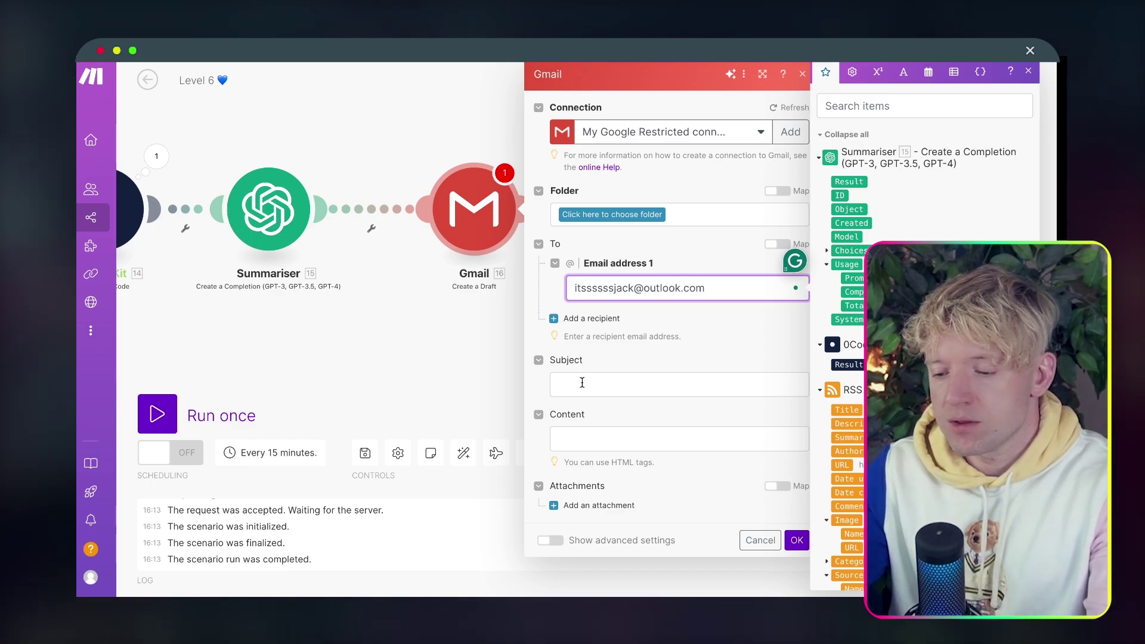
left_click(582, 382)
type("Youtu")
key("super+a")
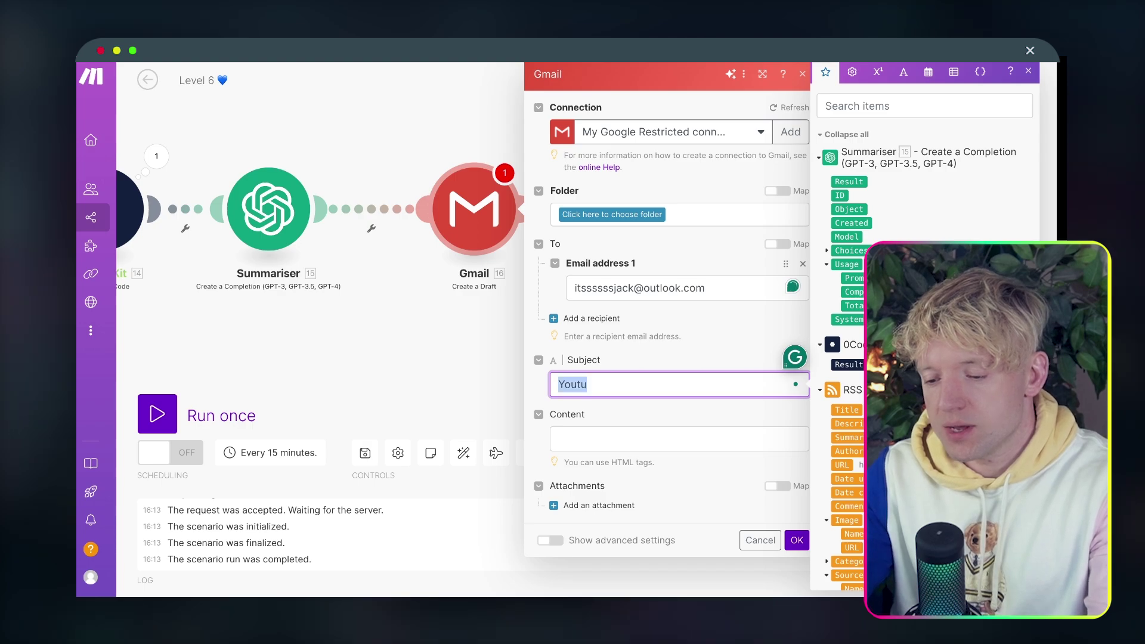
type("hey")
key("BackSpace")
key("BackSpace")
key("BackSpace")
type("Hey,")
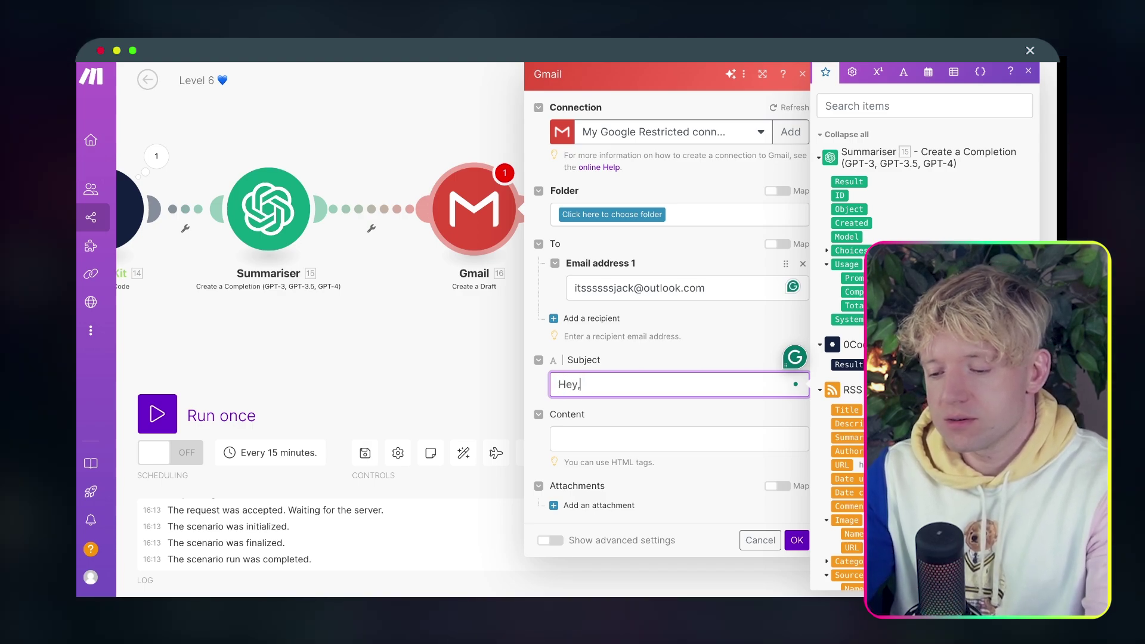
type(" new video from ")
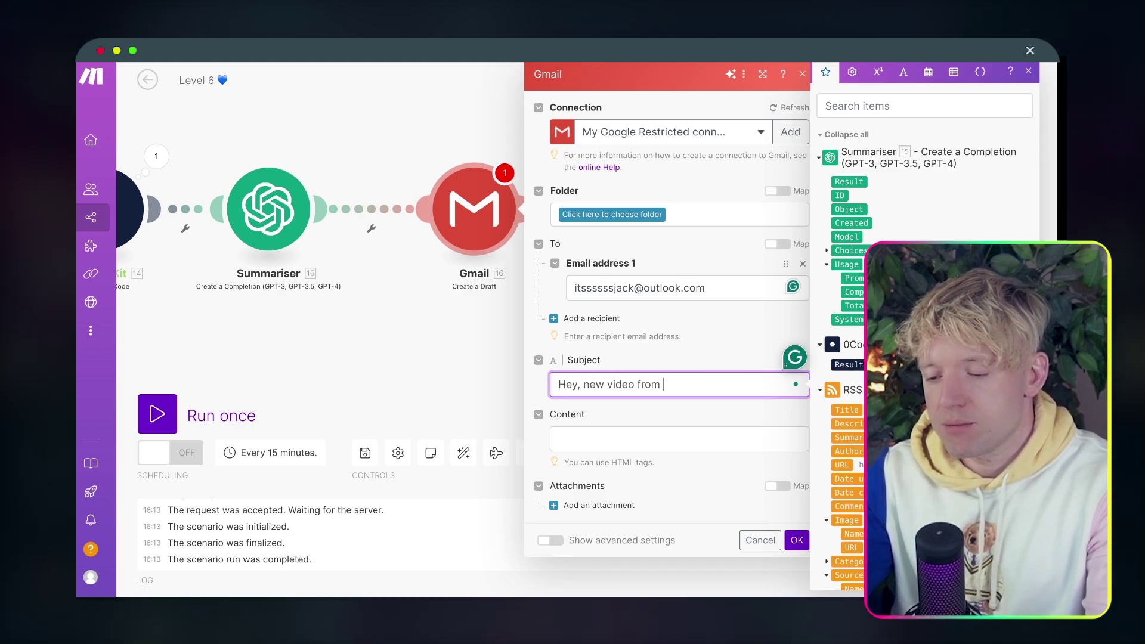
type("Bracket Guy")
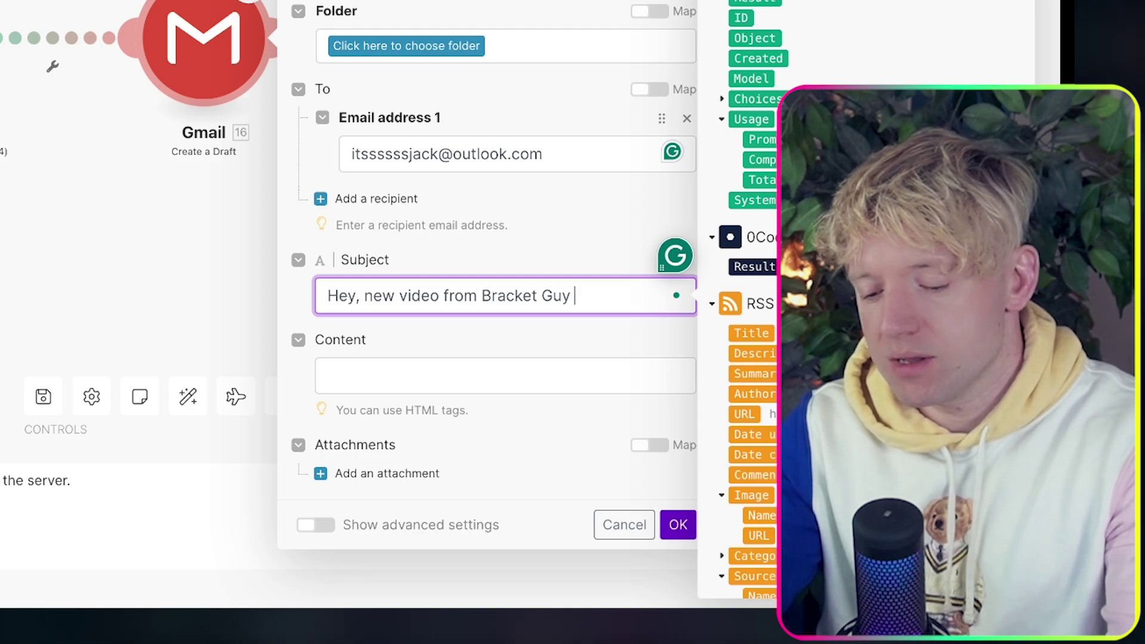
key("ctrl+super+space")
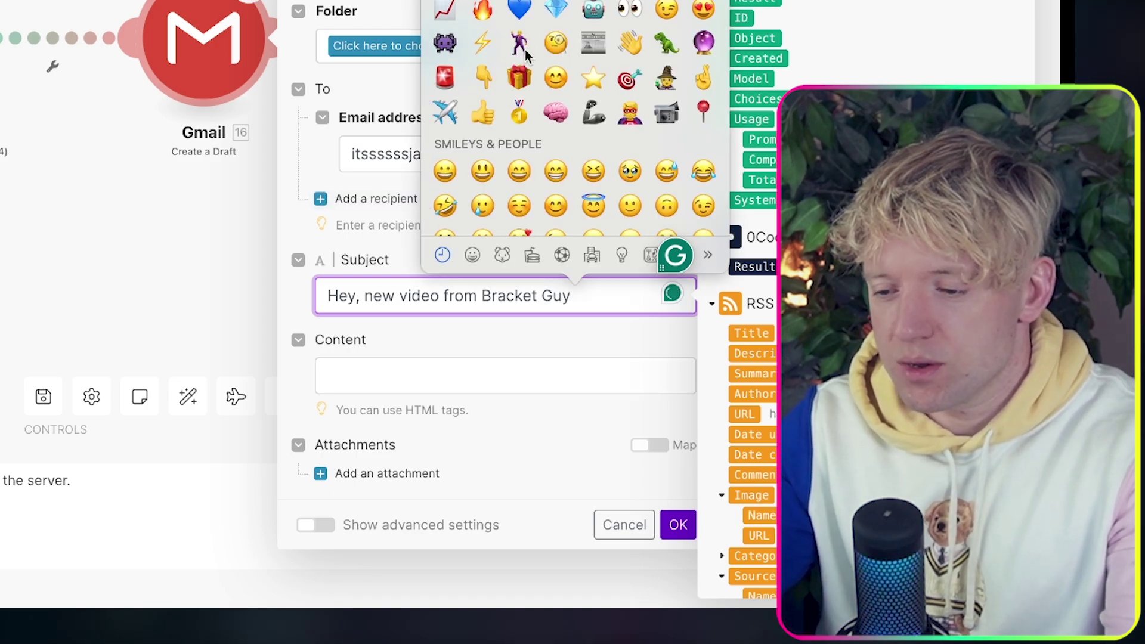
left_click(519, 43)
left_click(395, 371)
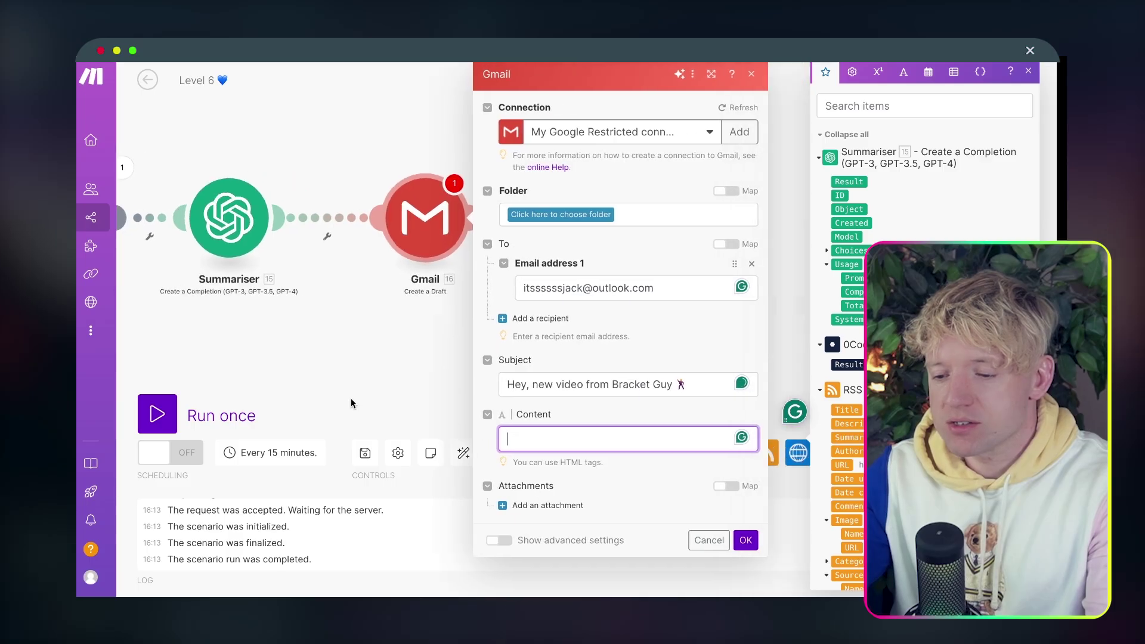
left_click(98, 325)
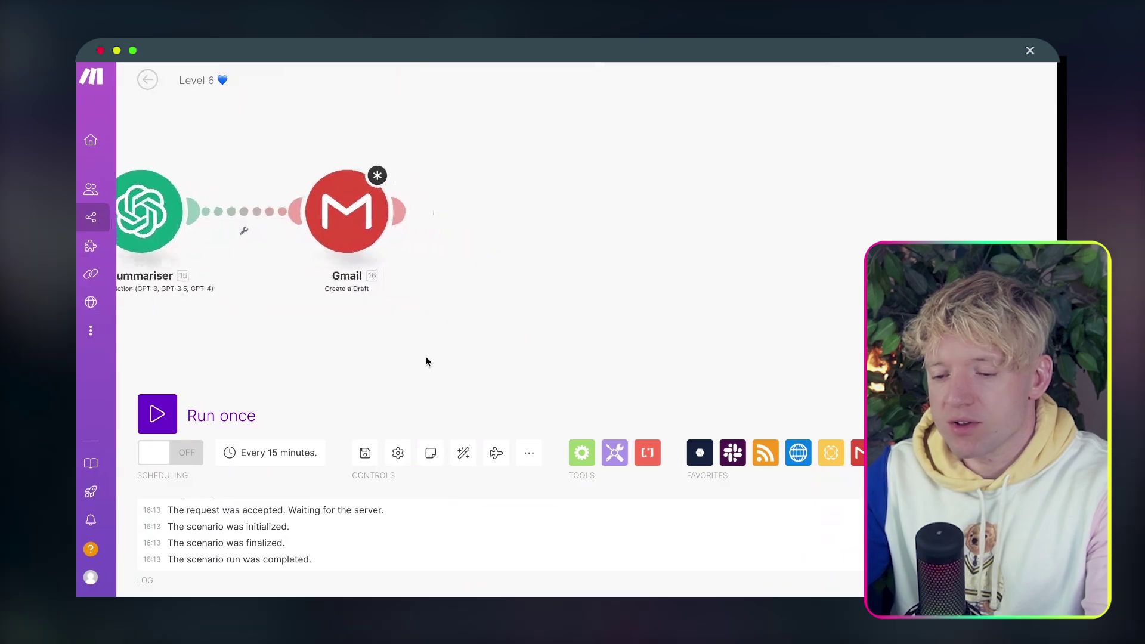
Set the Gmail draft's content to Summariser's Result and its folder to Drafts.
left_click(288, 226)
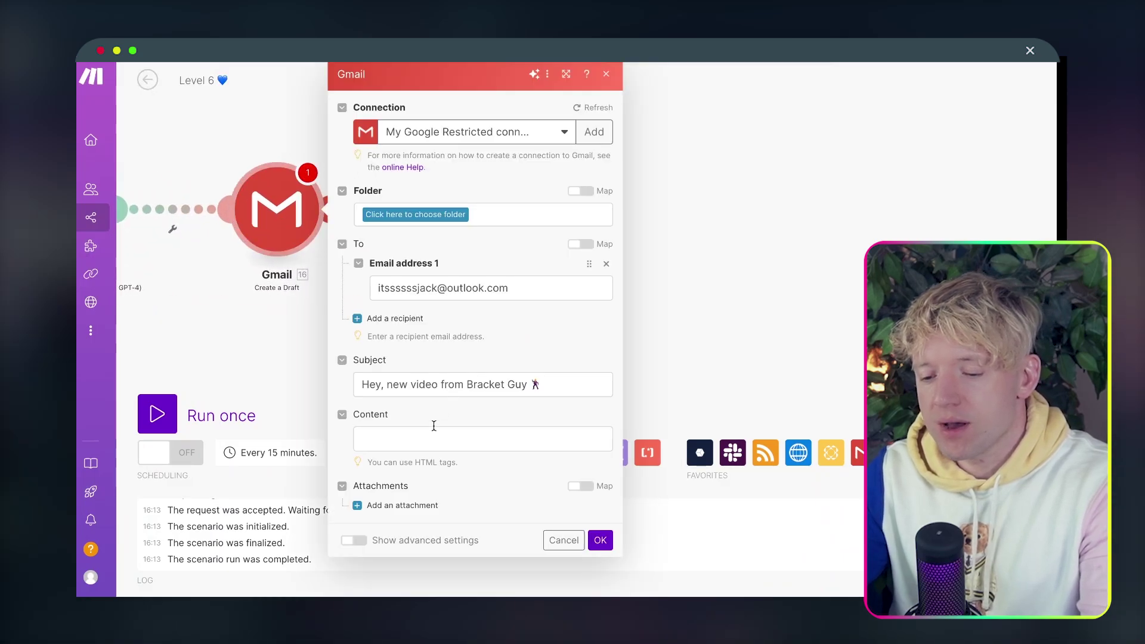
left_click(433, 427)
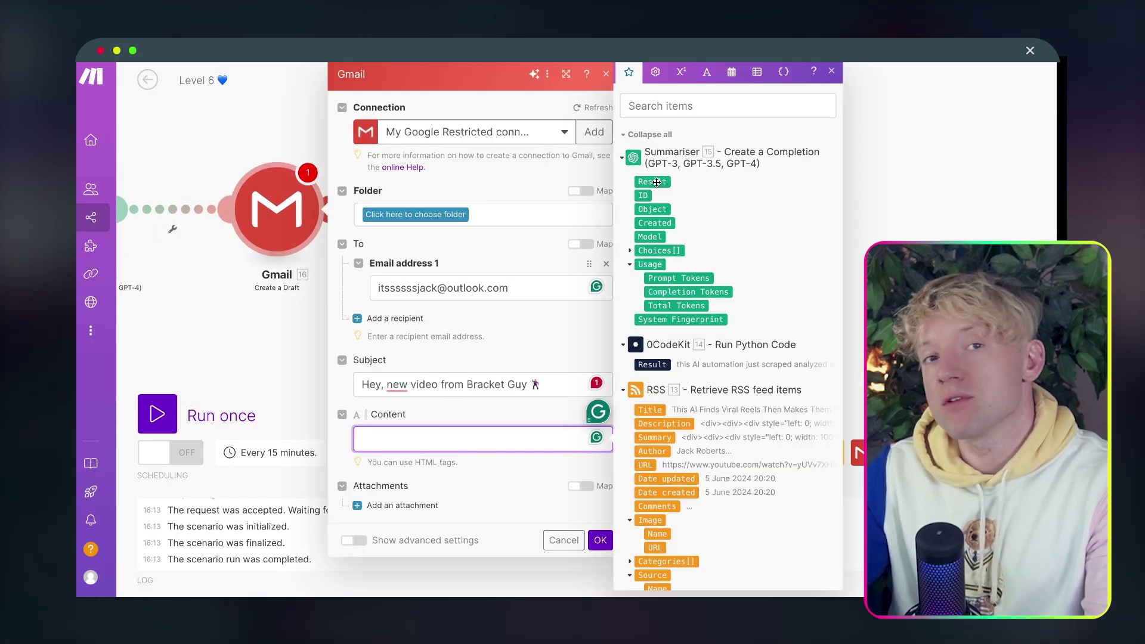
left_click(656, 182)
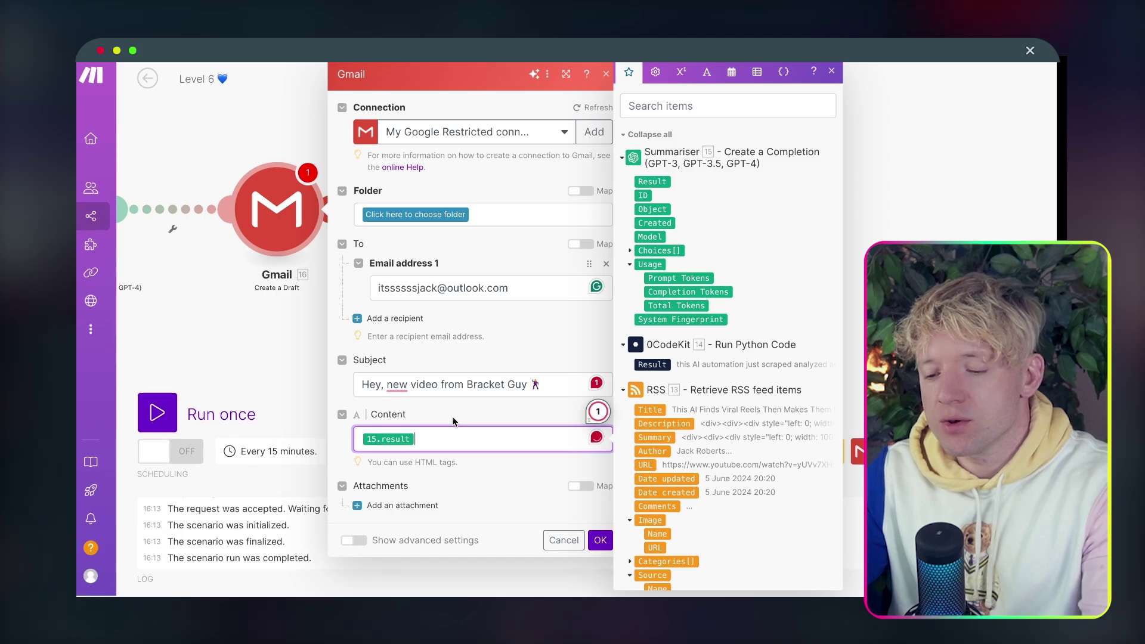
left_click(601, 540)
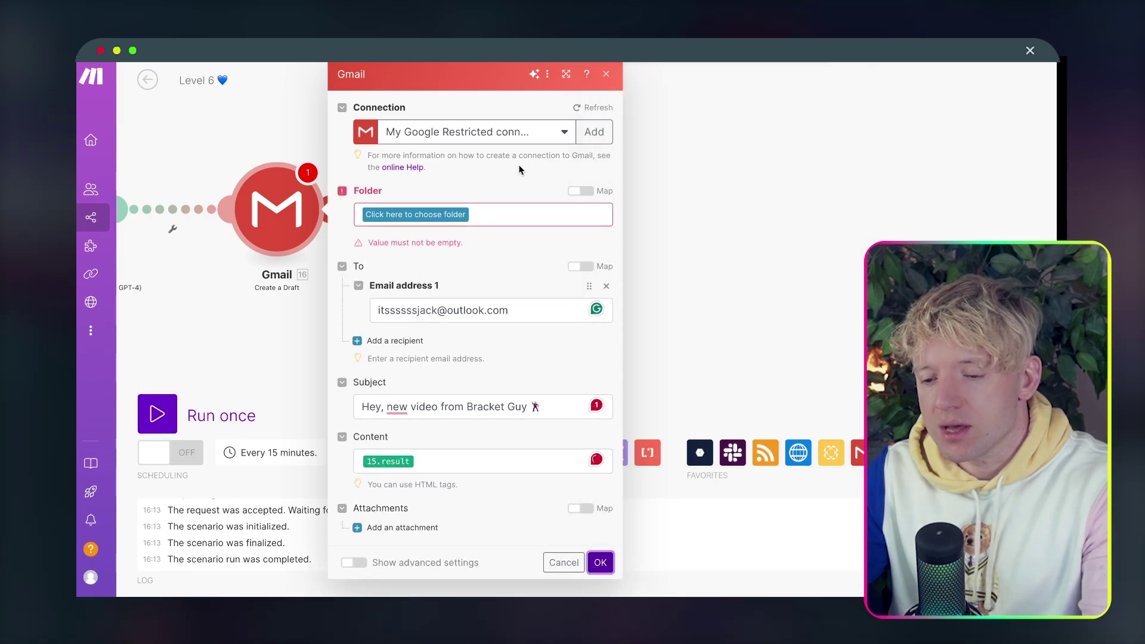
left_click(427, 216)
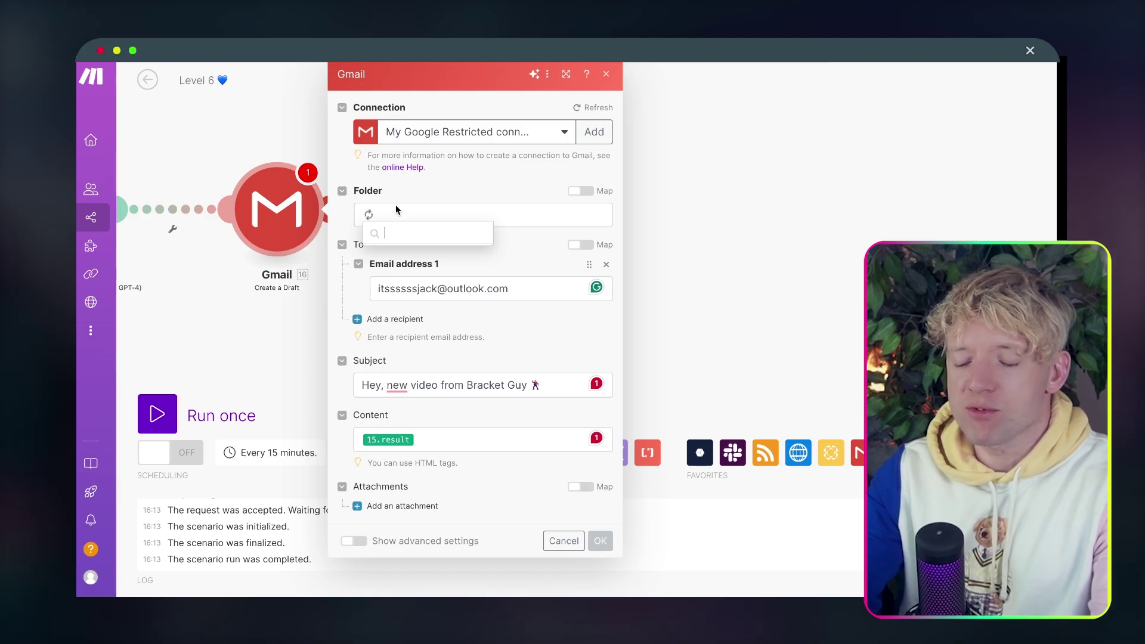
left_click(390, 254)
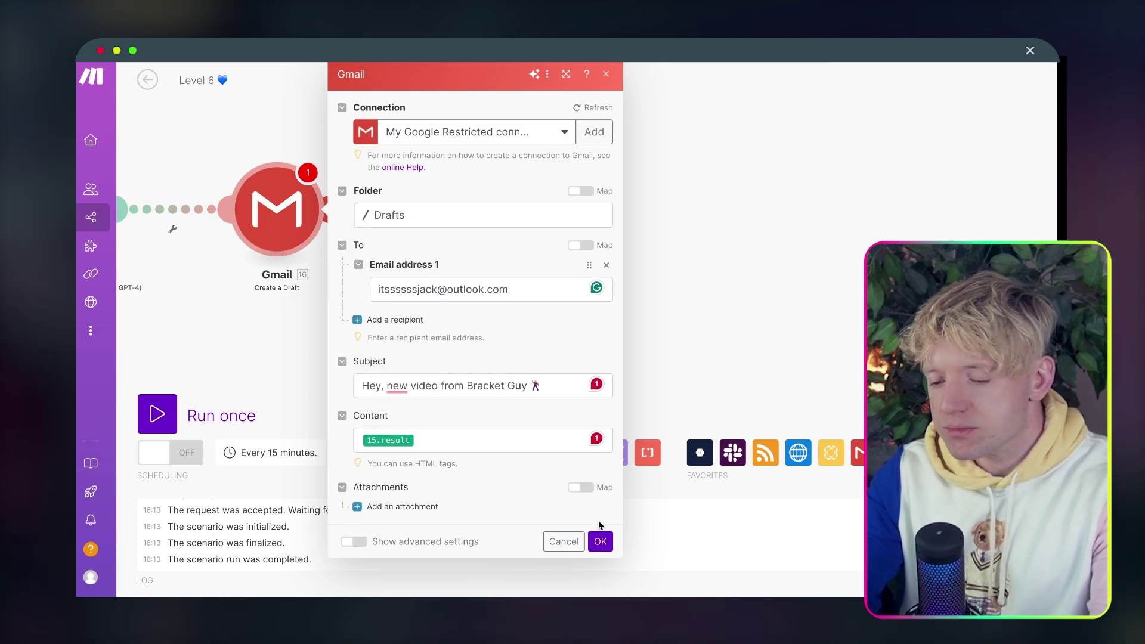
Save the Gmail module, nudge Summariser slightly right and recentre the scenario.
left_click(600, 540)
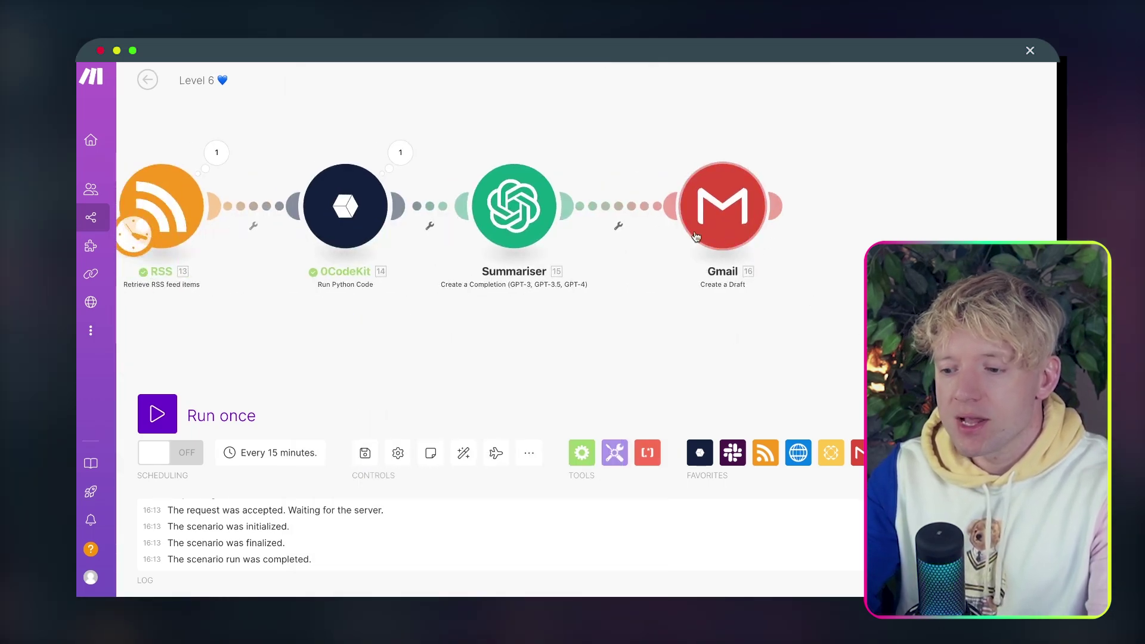
left_click_drag(544, 215, 576, 213)
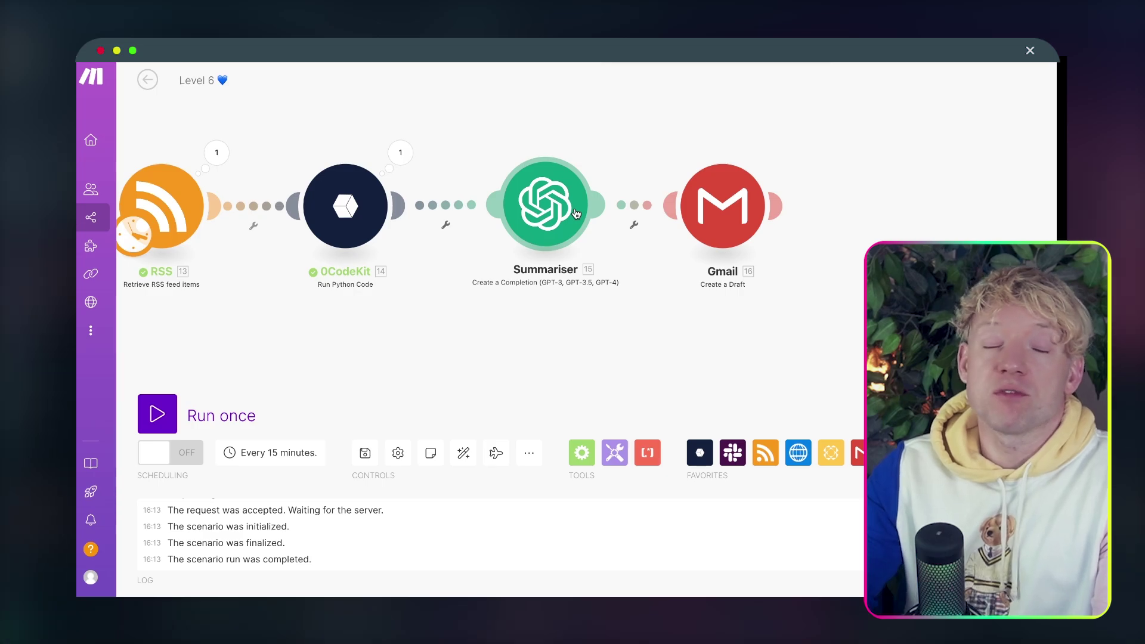
left_click_drag(473, 333, 532, 346)
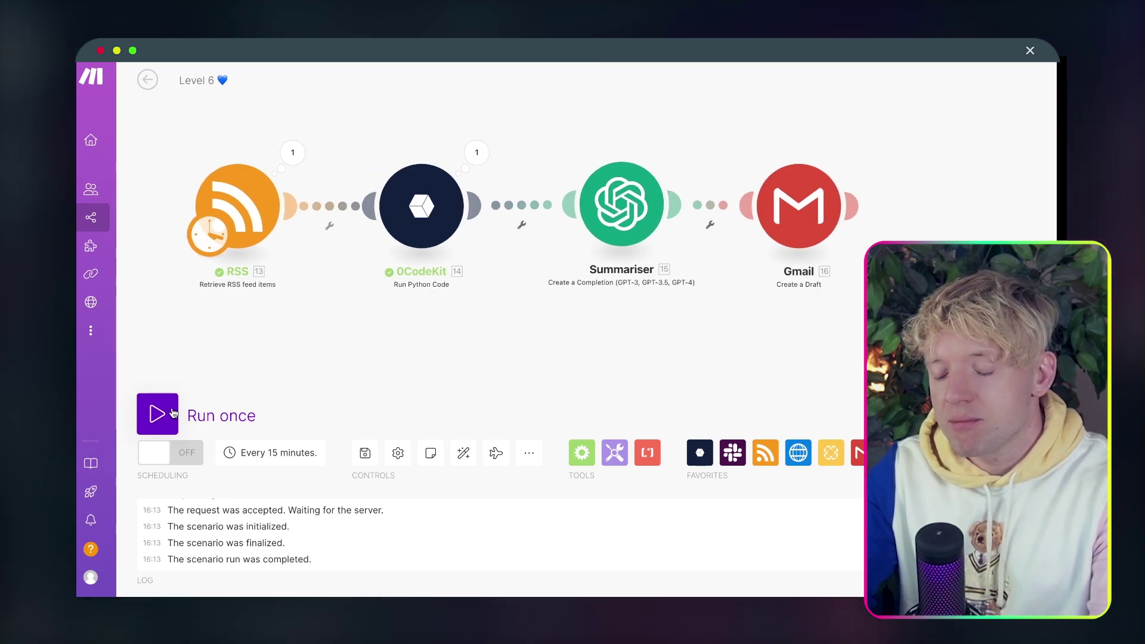
Run the scenario once, following the run across the canvas.
left_click(157, 414)
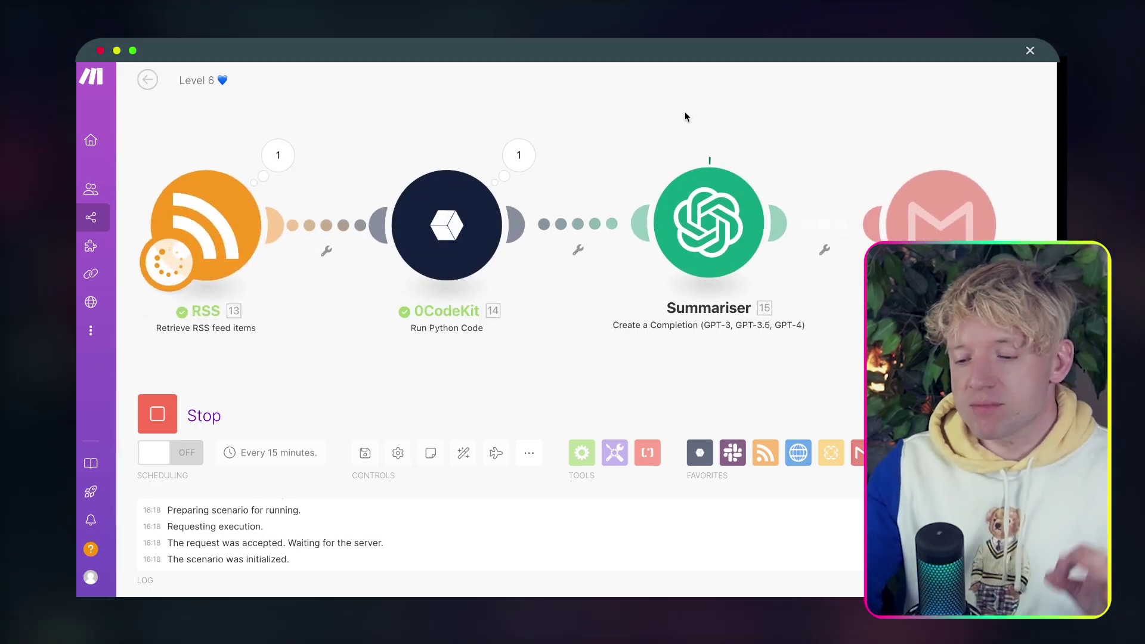
left_click_drag(680, 113, 566, 101)
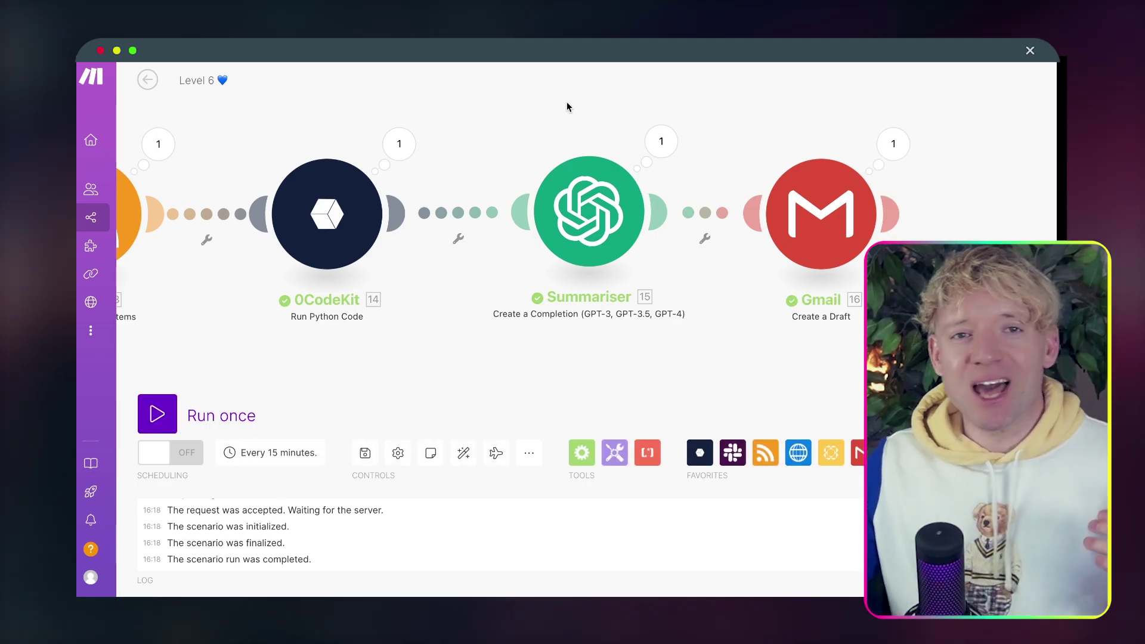
left_click_drag(566, 106, 418, 89)
Inspect Summariser's output under Choices > 1 > Message > Content to read the generated summary.
left_click(502, 129)
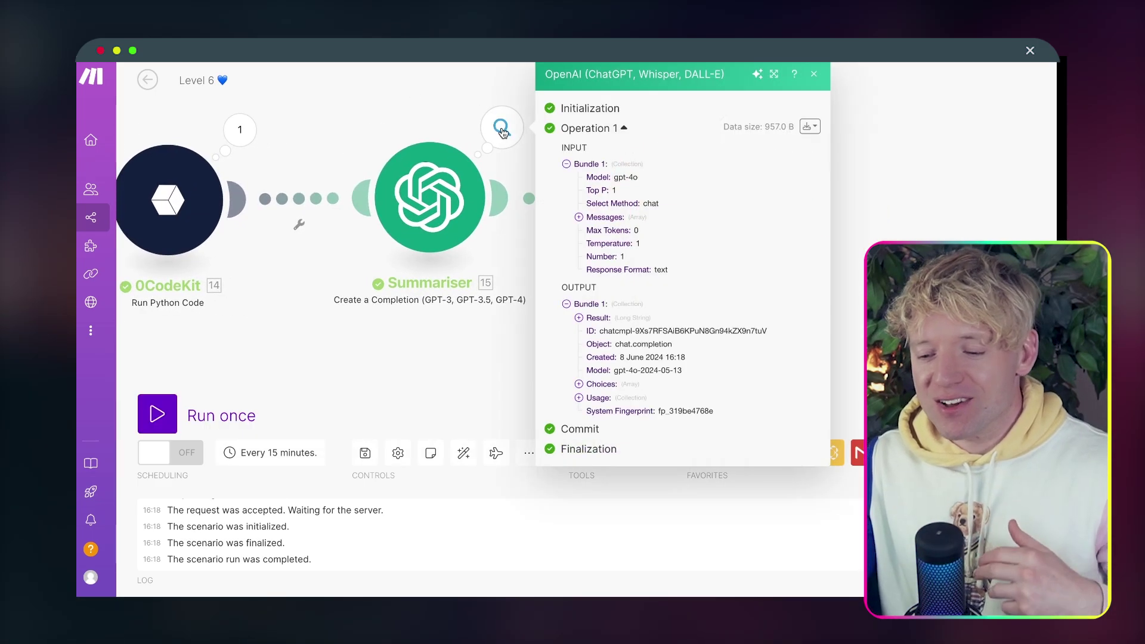
left_click(579, 385)
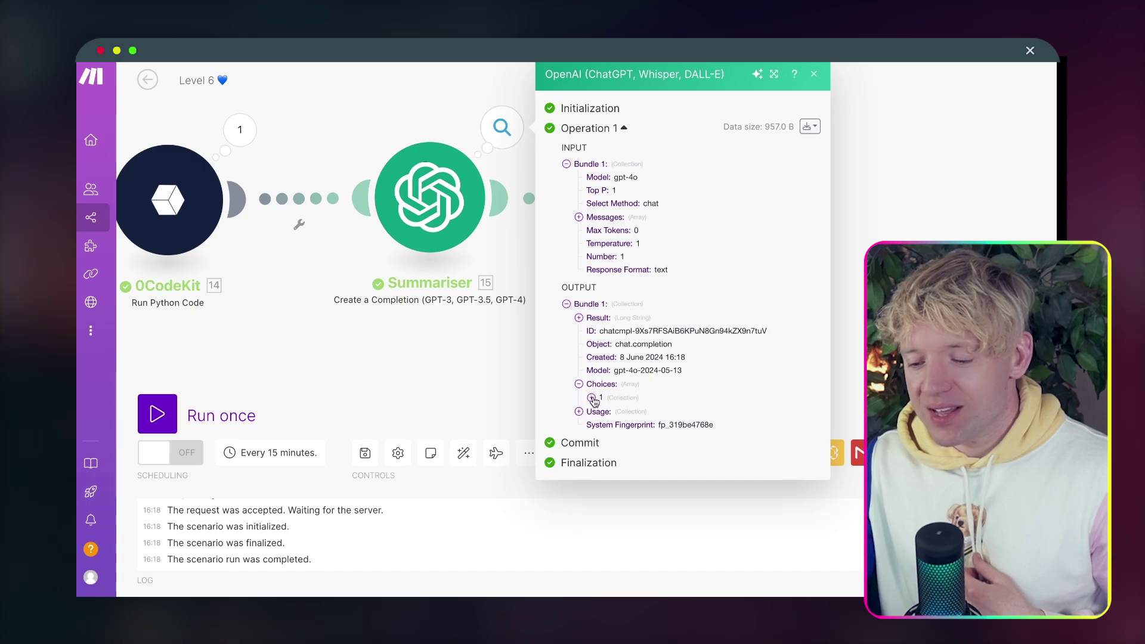
left_click(592, 398)
left_click(603, 425)
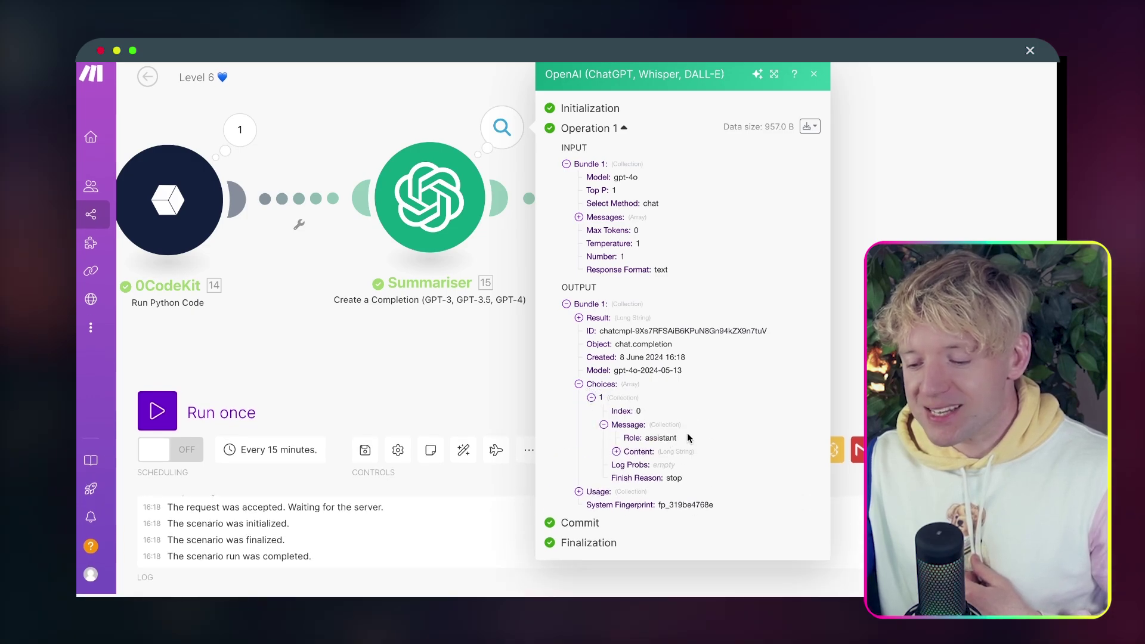
left_click(680, 451)
scroll(710, 477, "down", 3)
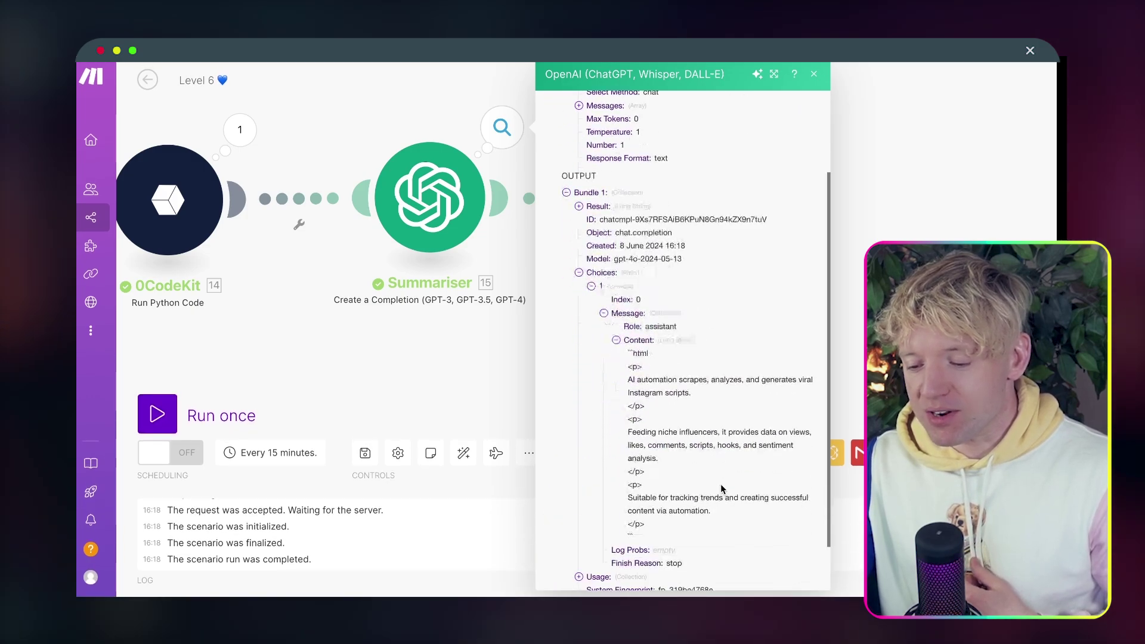
key("Escape")
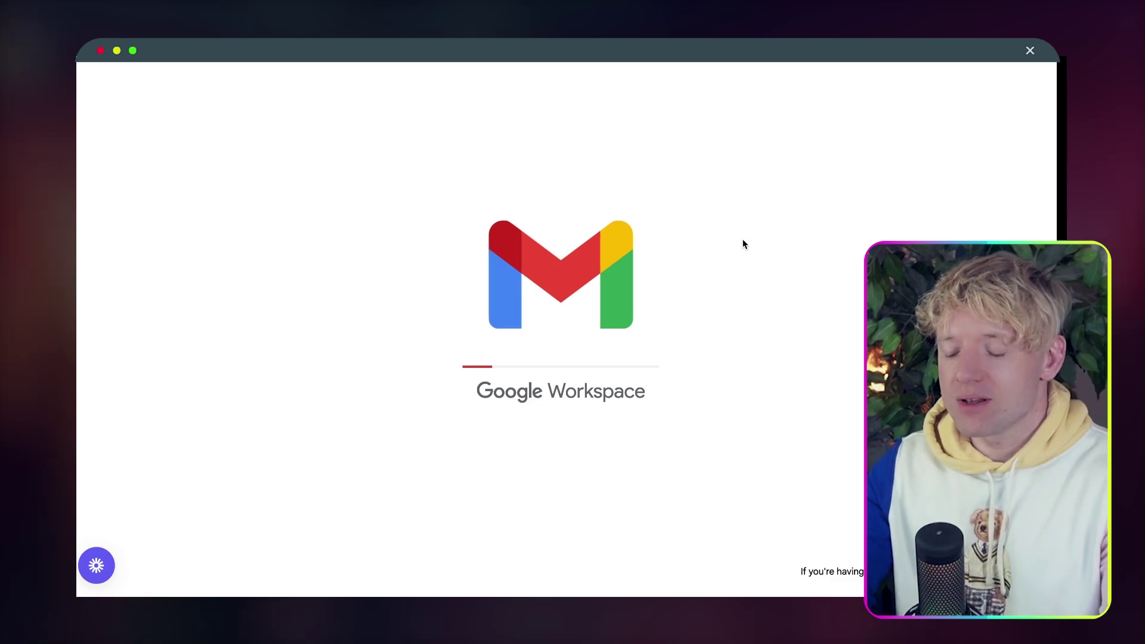
Open the 'Hey, new video from Bracket Guy' draft and delete its ```html line.
left_click(800, 218)
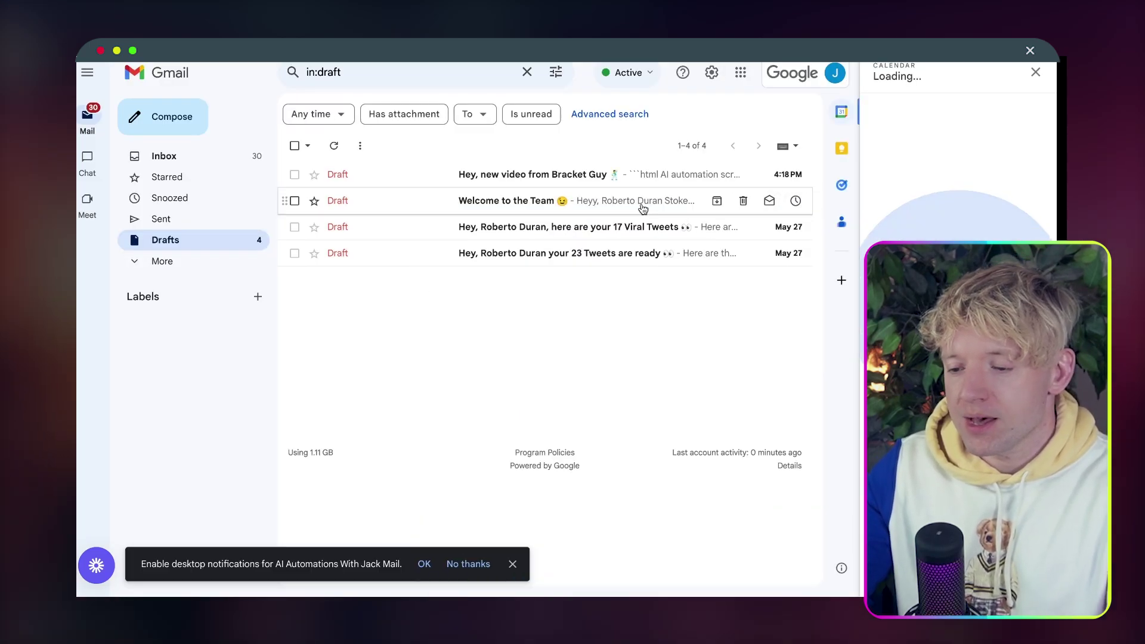
left_click(586, 181)
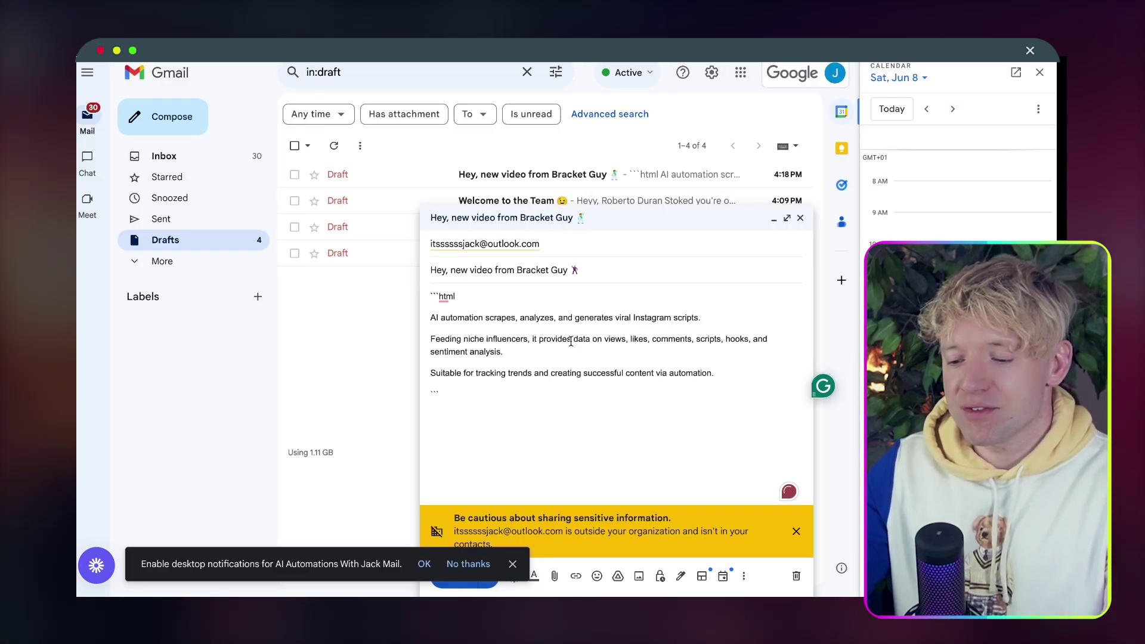
mouse_move(446, 300)
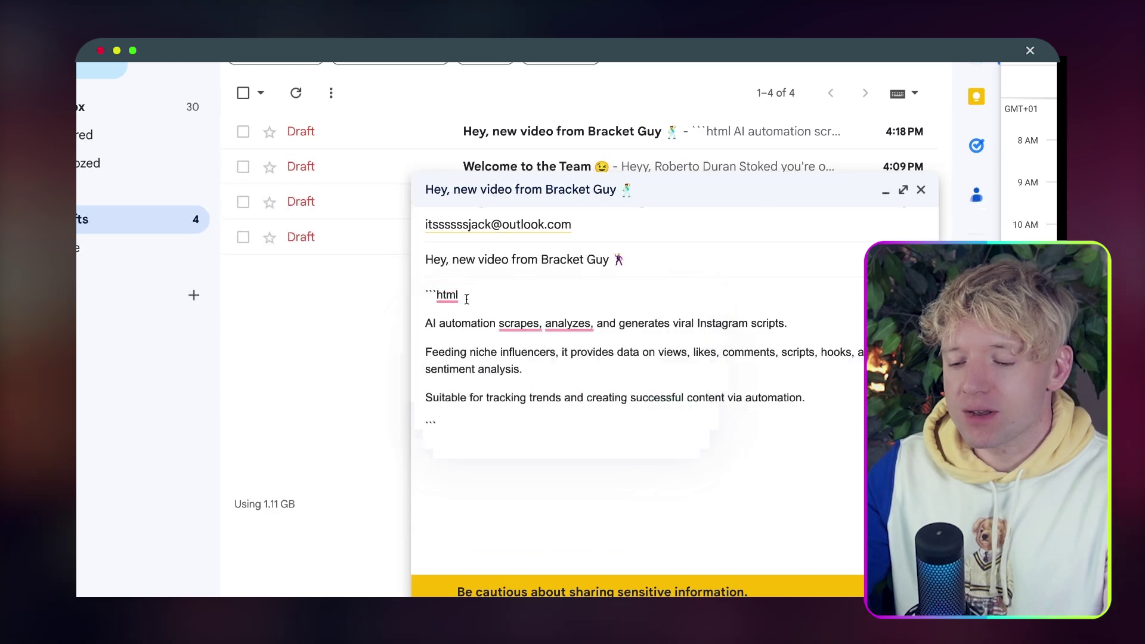
left_click_drag(474, 295, 413, 293)
key("BackSpace")
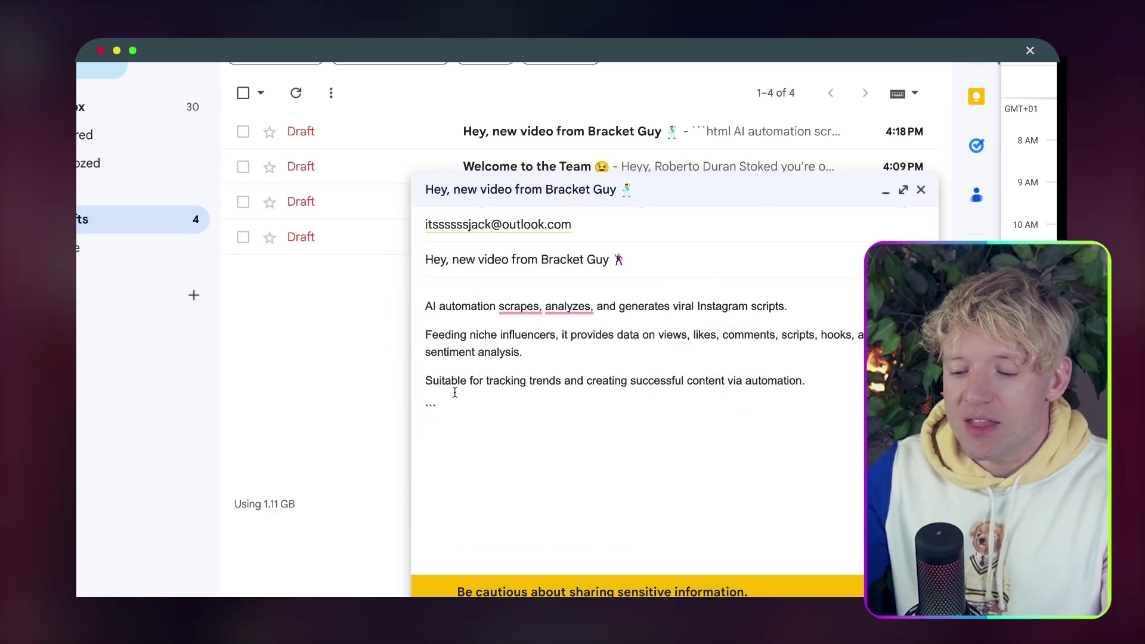
left_click(444, 413)
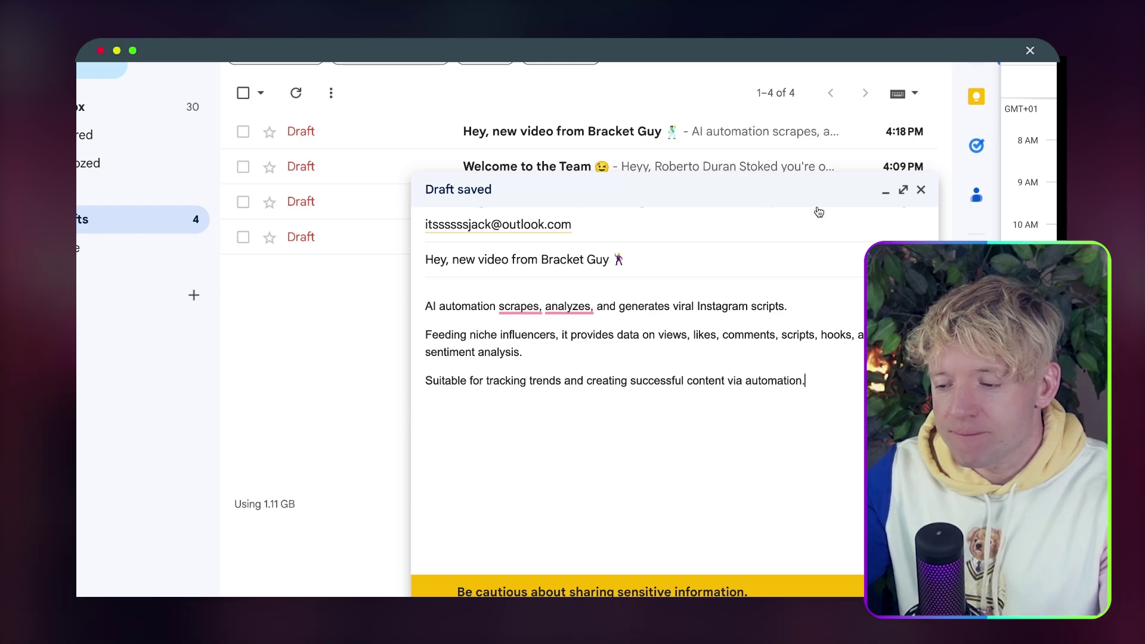
Expand the draft to full window, dismiss the Grammarly notice and review the summary text.
left_click(900, 190)
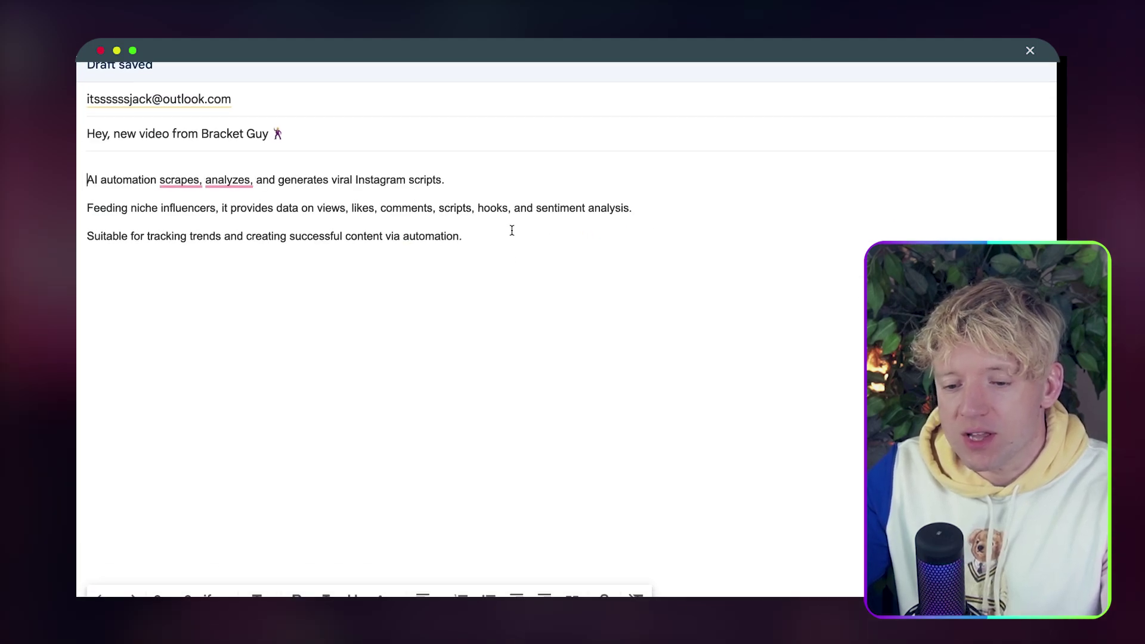
mouse_move(185, 180)
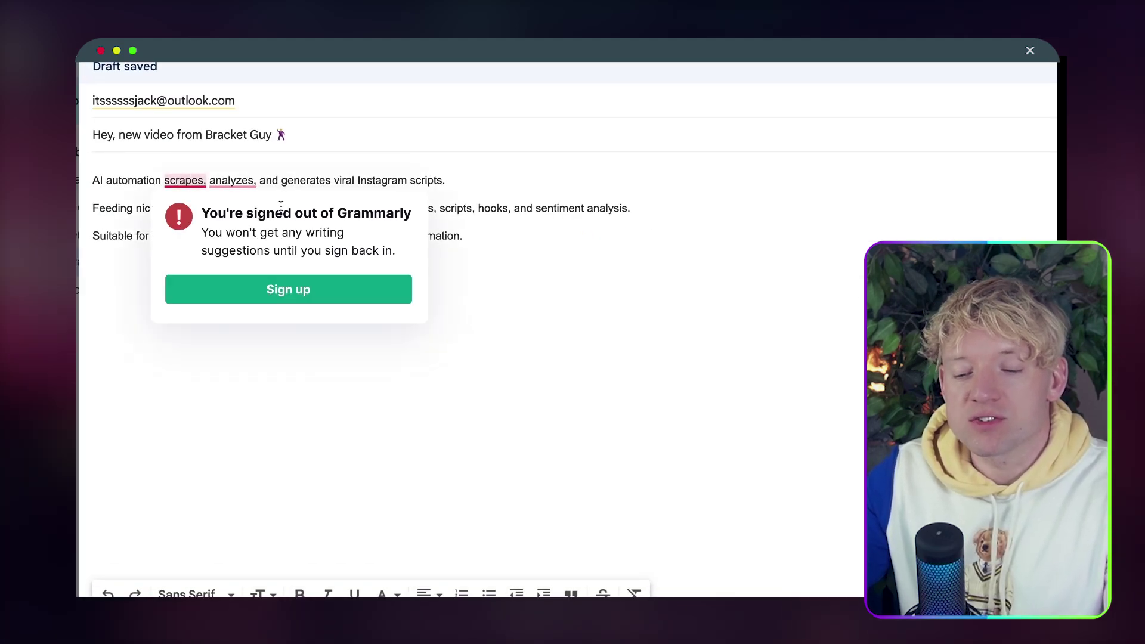
left_click(562, 226)
left_click_drag(655, 215, 263, 212)
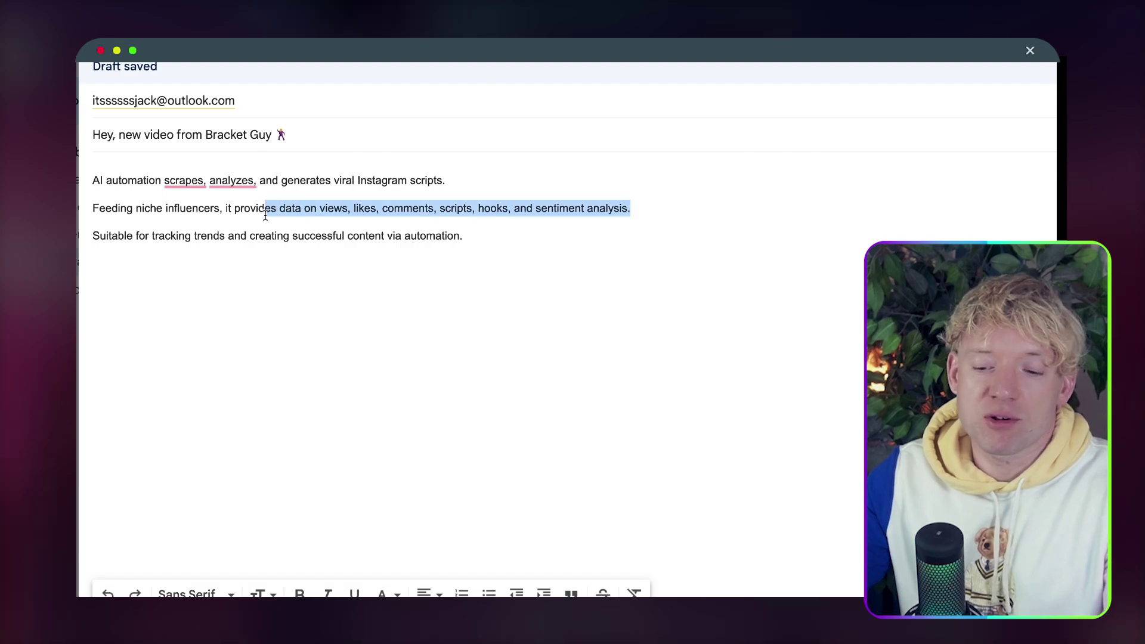
left_click(332, 221)
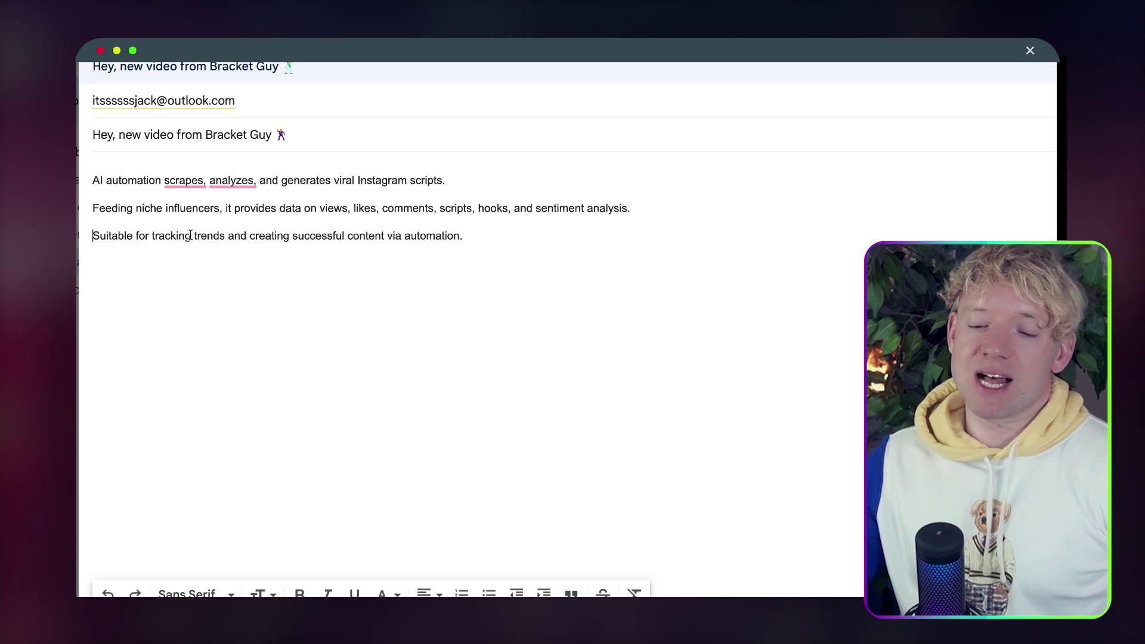
left_click_drag(123, 237, 260, 236)
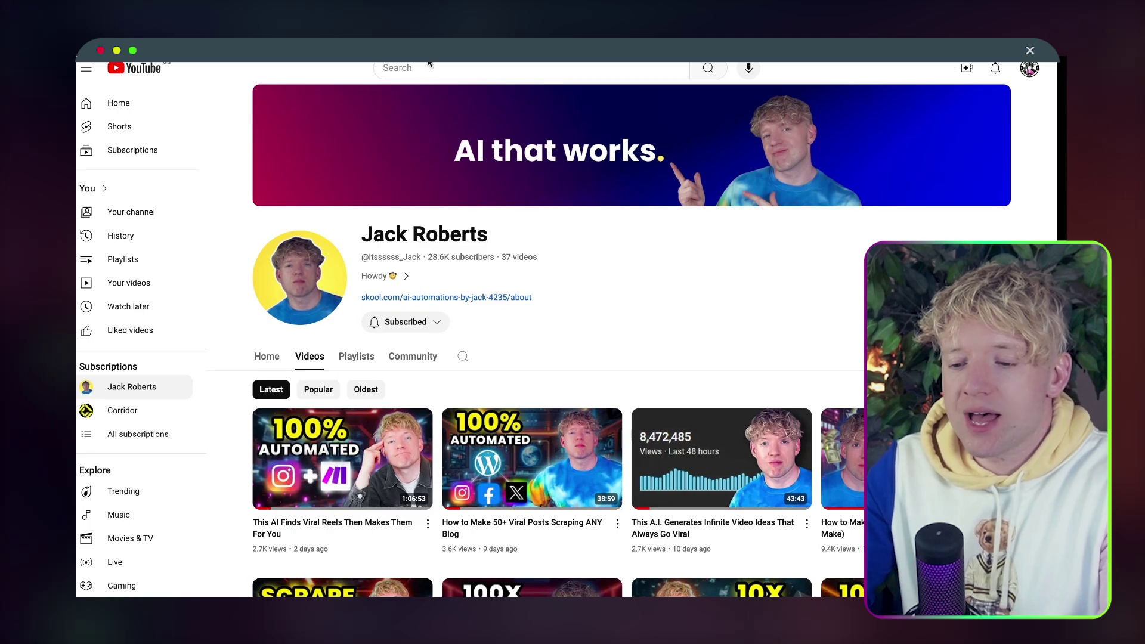
Open the MovieGasm.com channel's Videos page on YouTube.
left_click(428, 68)
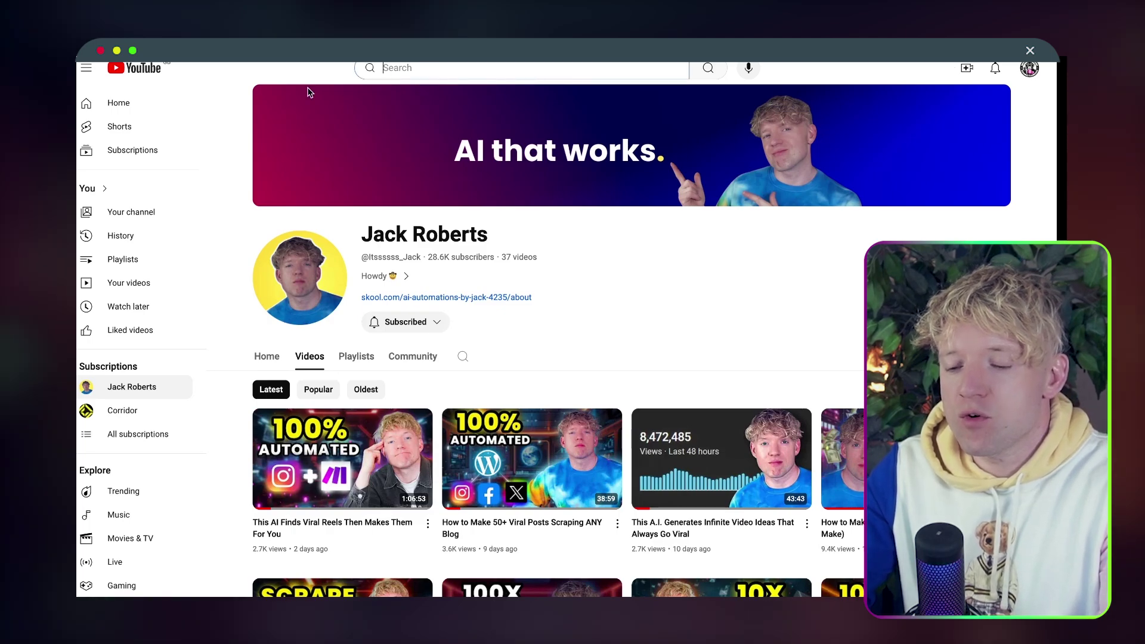
left_click(156, 112)
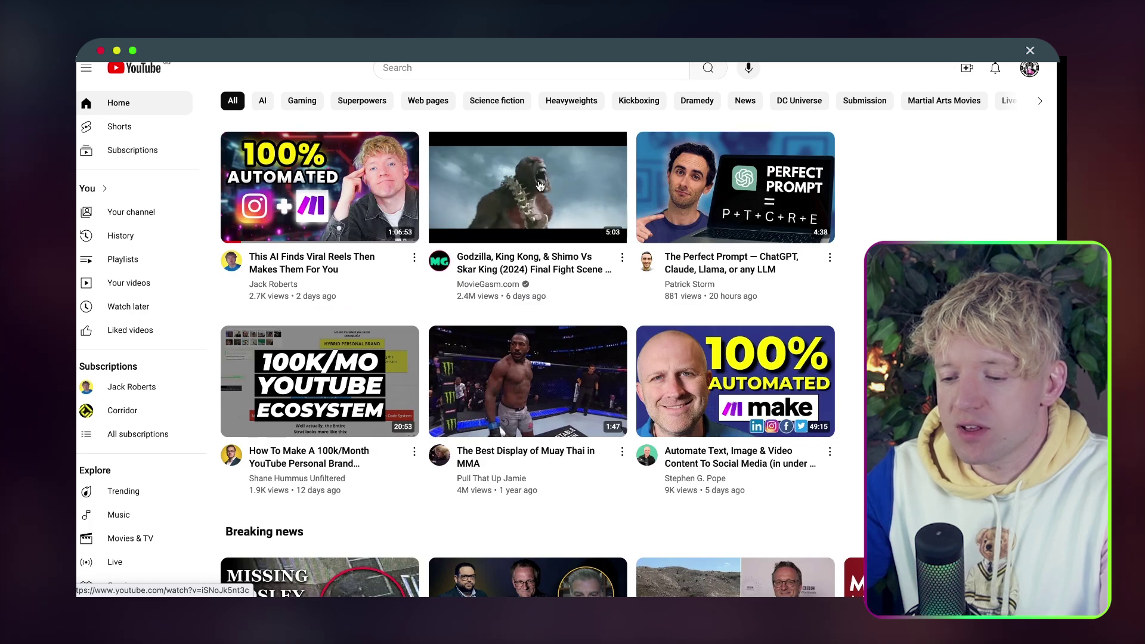
left_click(506, 286)
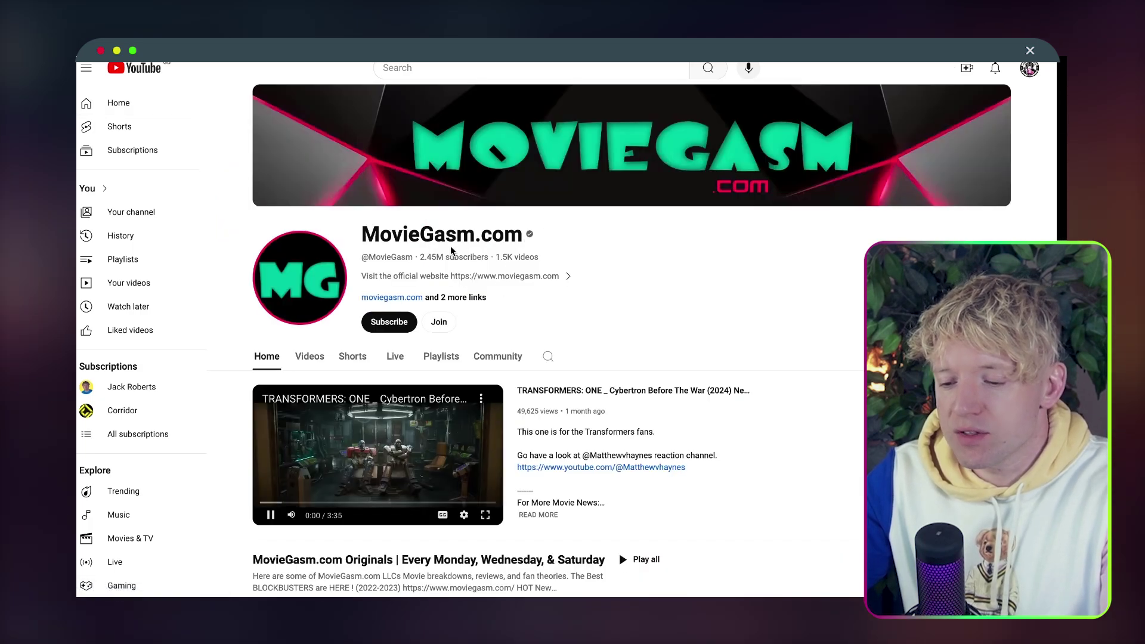
left_click(308, 356)
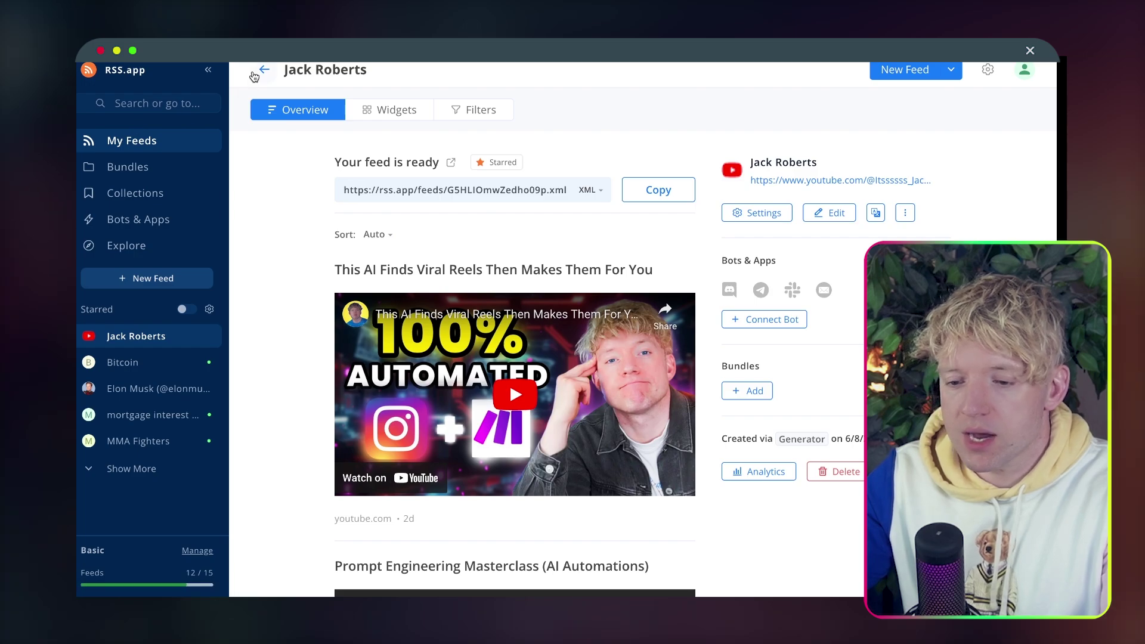
Paste the MovieGasm videos URL into RSS.app's Create New Feed and generate the feed.
left_click(255, 74)
left_click(453, 172)
type("https://www.youtube.com/@MovieGasm/videos")
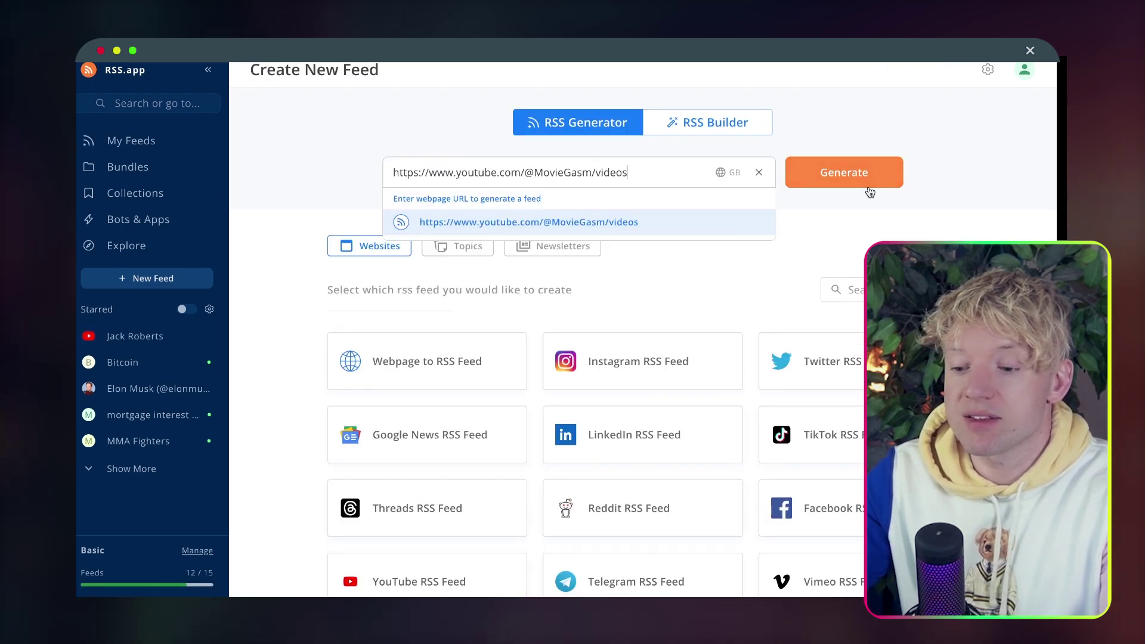
left_click(862, 169)
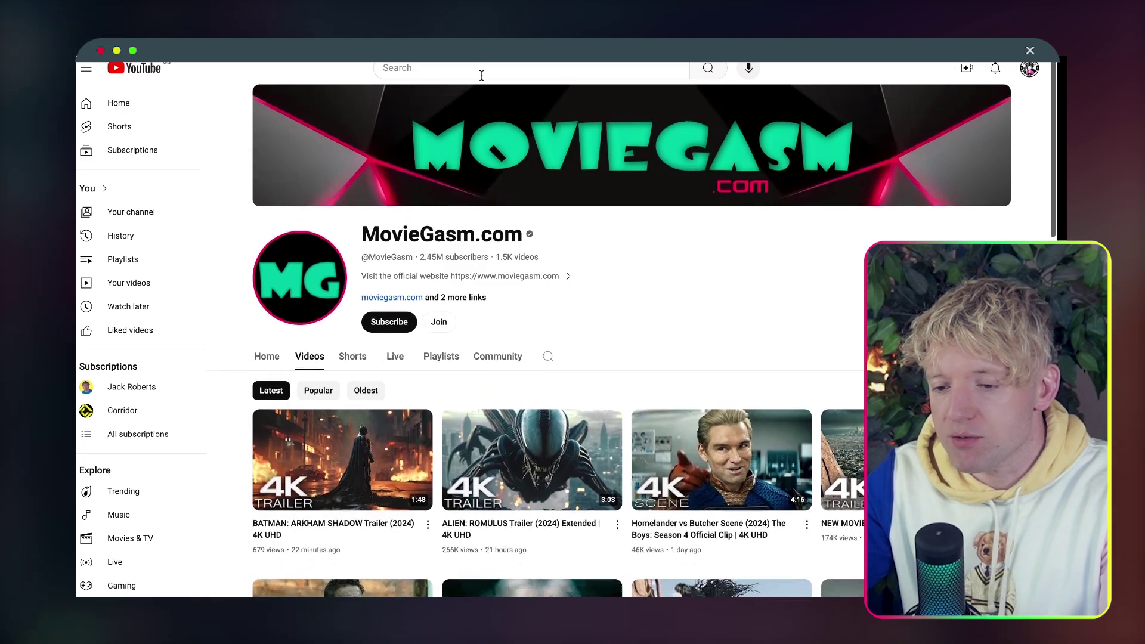
Search YouTube for 'the boys', correcting the misspelled query.
left_click(477, 68)
type("the bous")
key("Return")
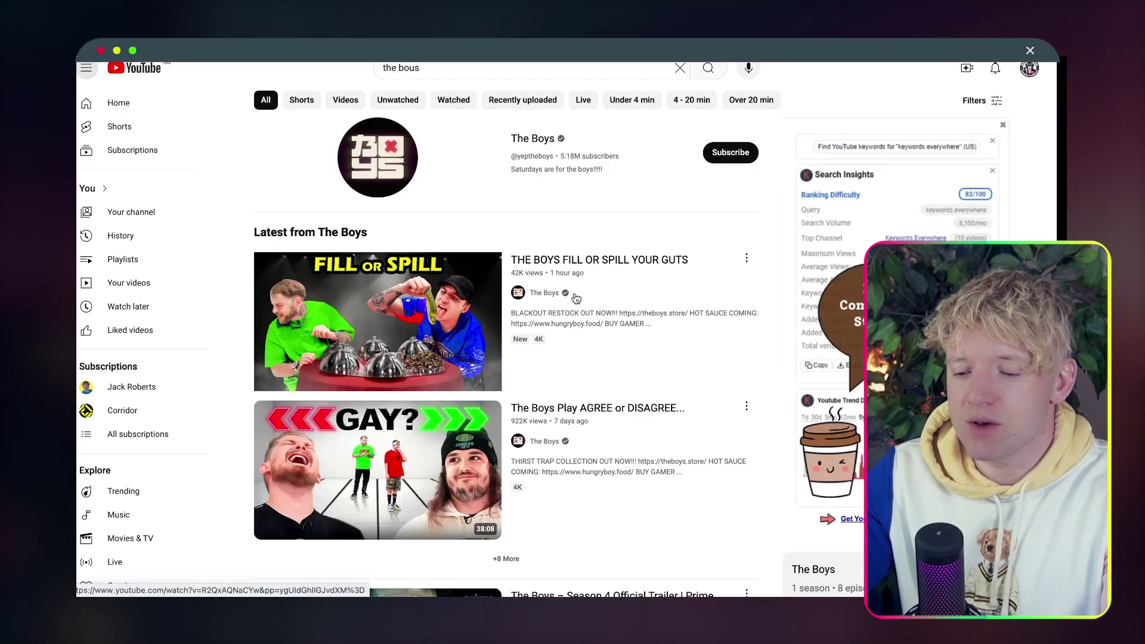
left_click(410, 65)
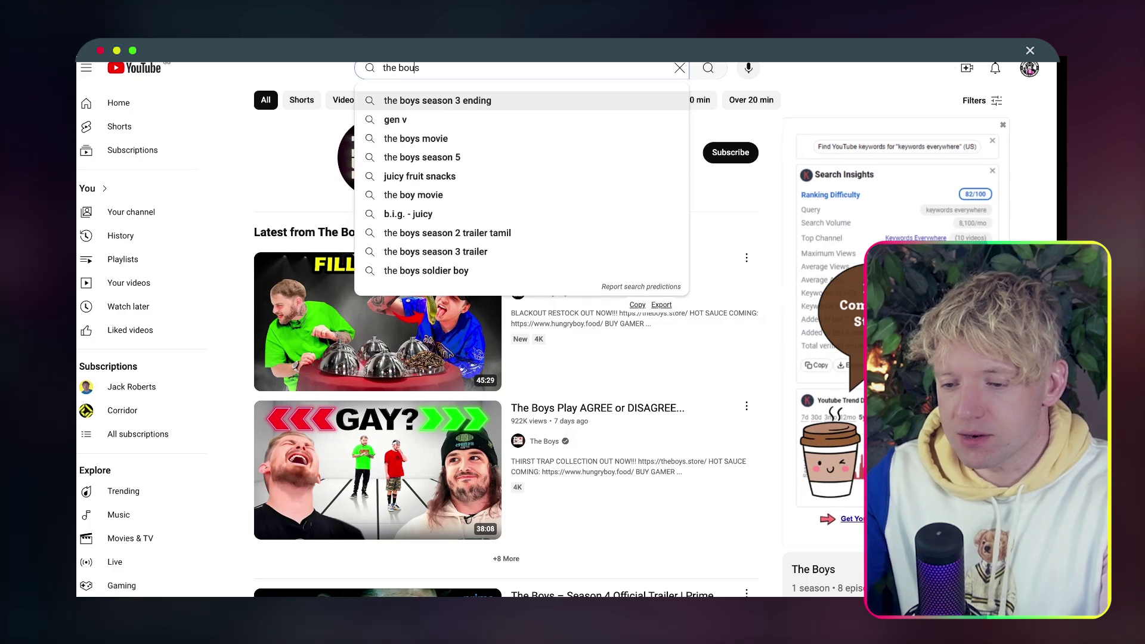
key("BackSpace")
type("y")
key("Return")
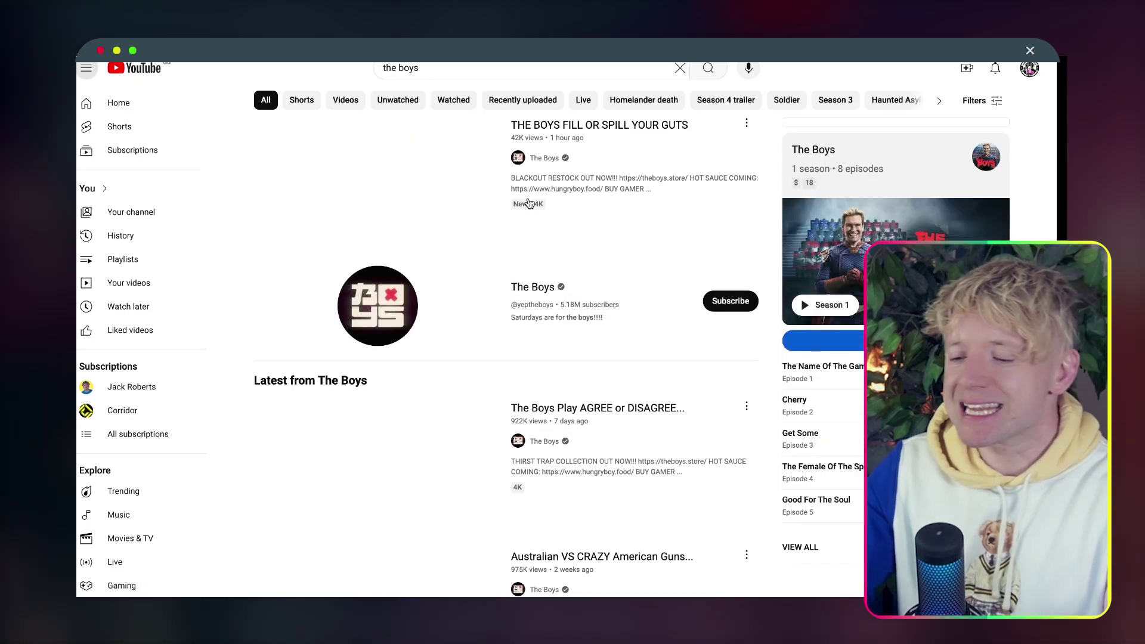
Open the Prime Video channel from the results and list its videos.
scroll(536, 230, "down", 10)
scroll(566, 232, "down", 1)
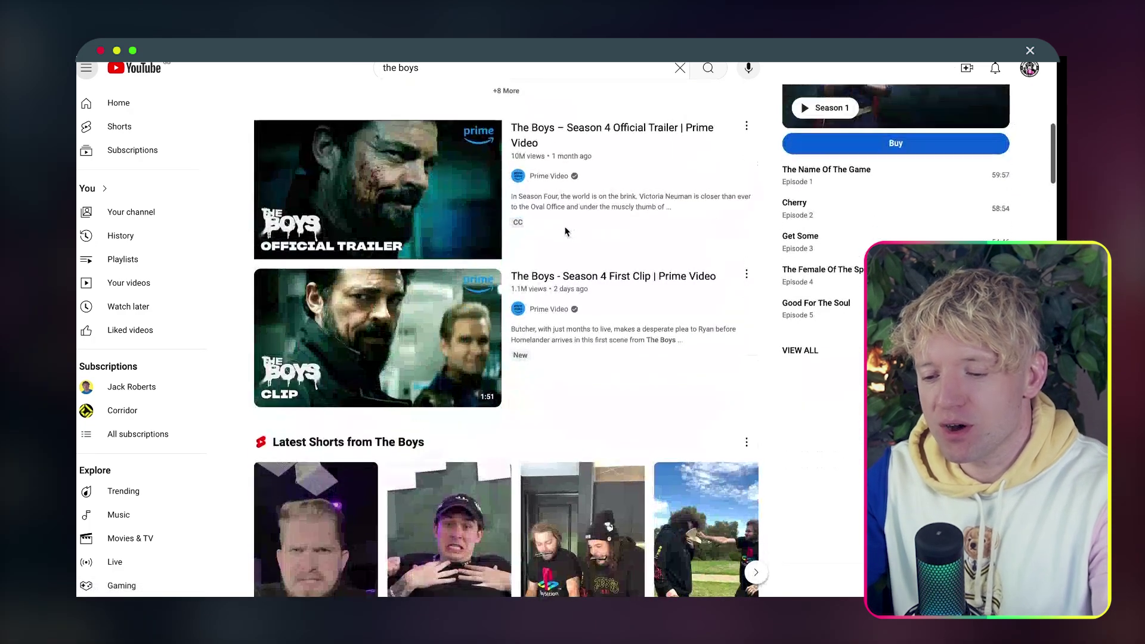
scroll(567, 231, "up", 1)
left_click(554, 204)
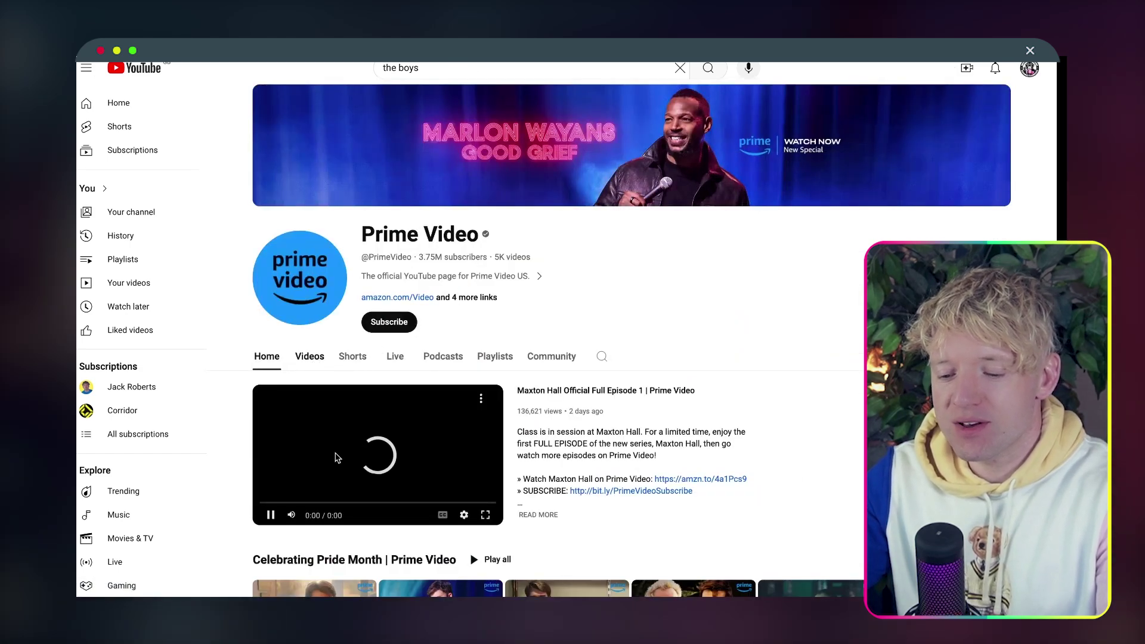
left_click(310, 356)
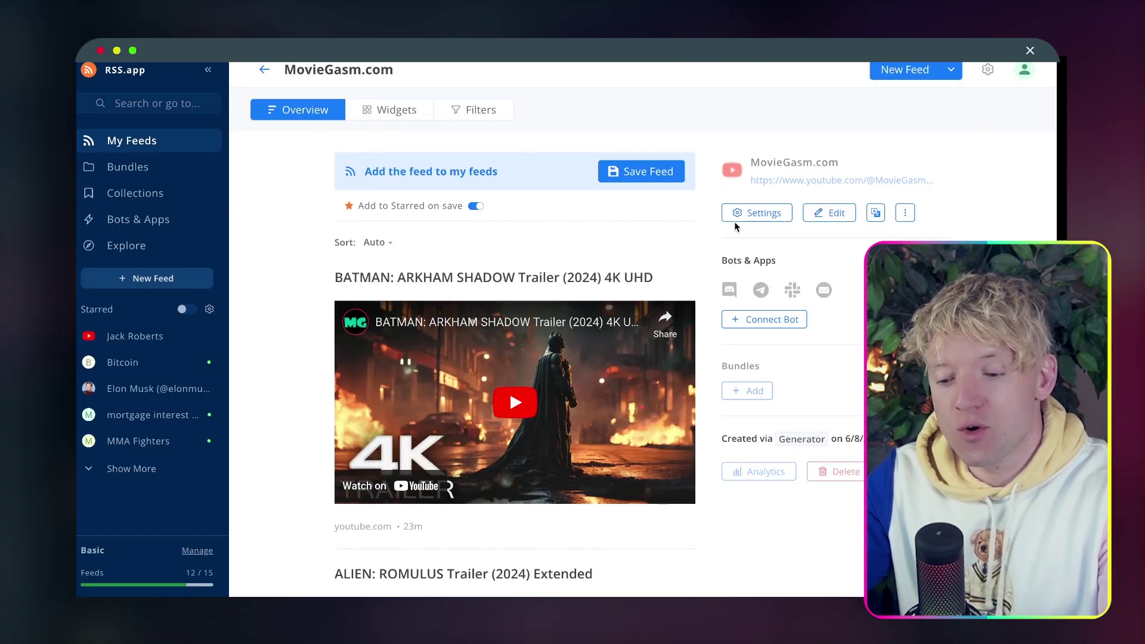
Save the MovieGasm.com and Prime Video feeds to my feeds, then go to the Bundles page.
left_click(667, 177)
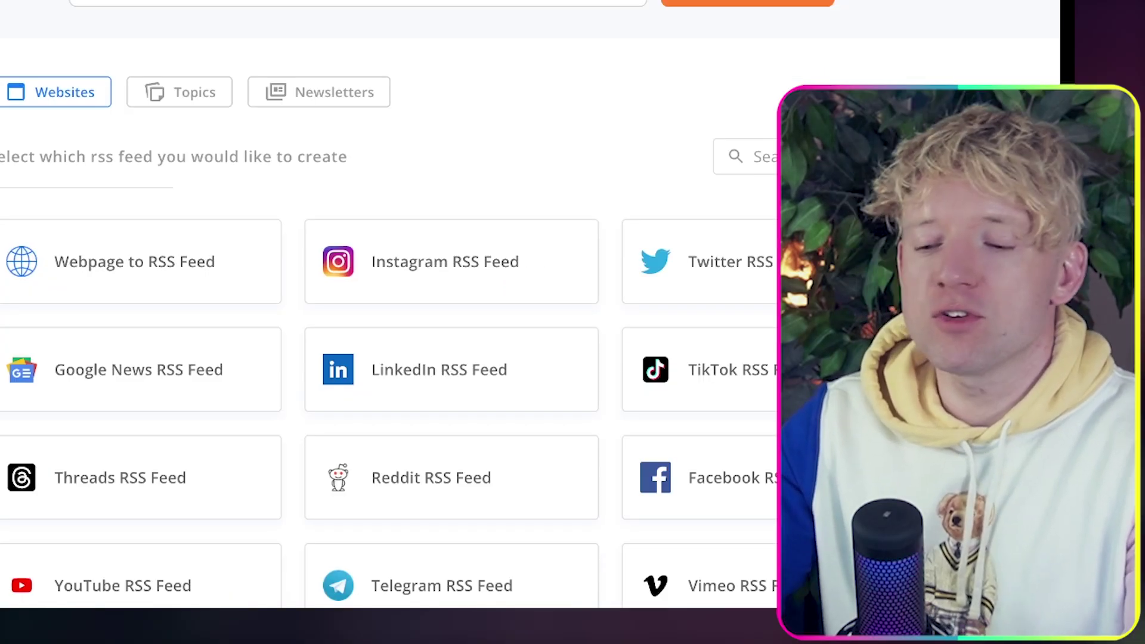
left_click(744, 3)
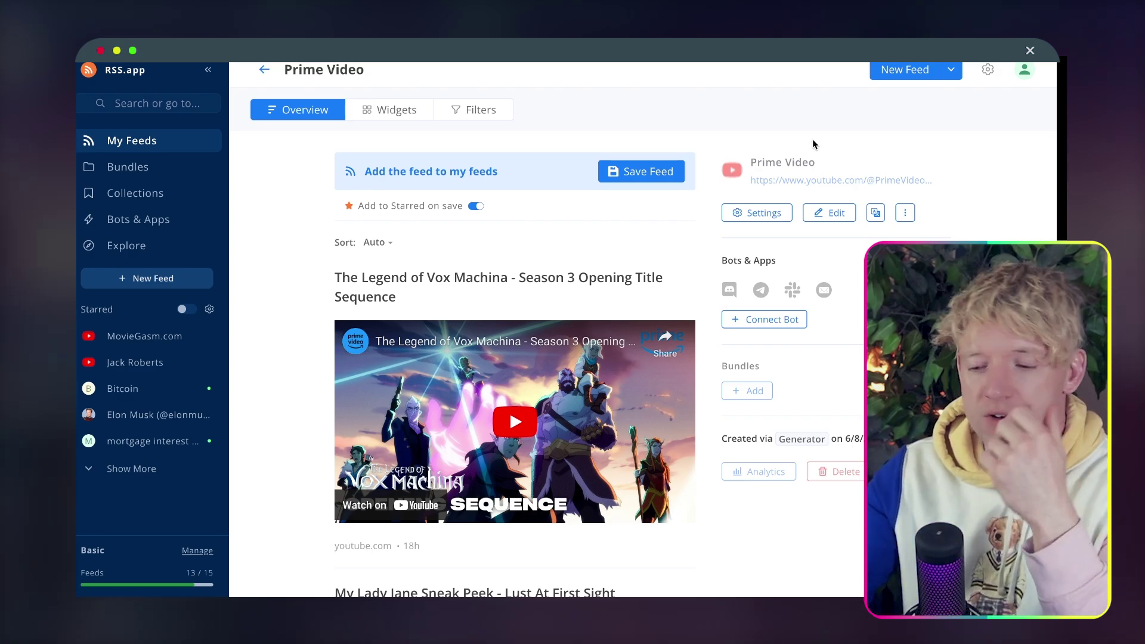
left_click(666, 172)
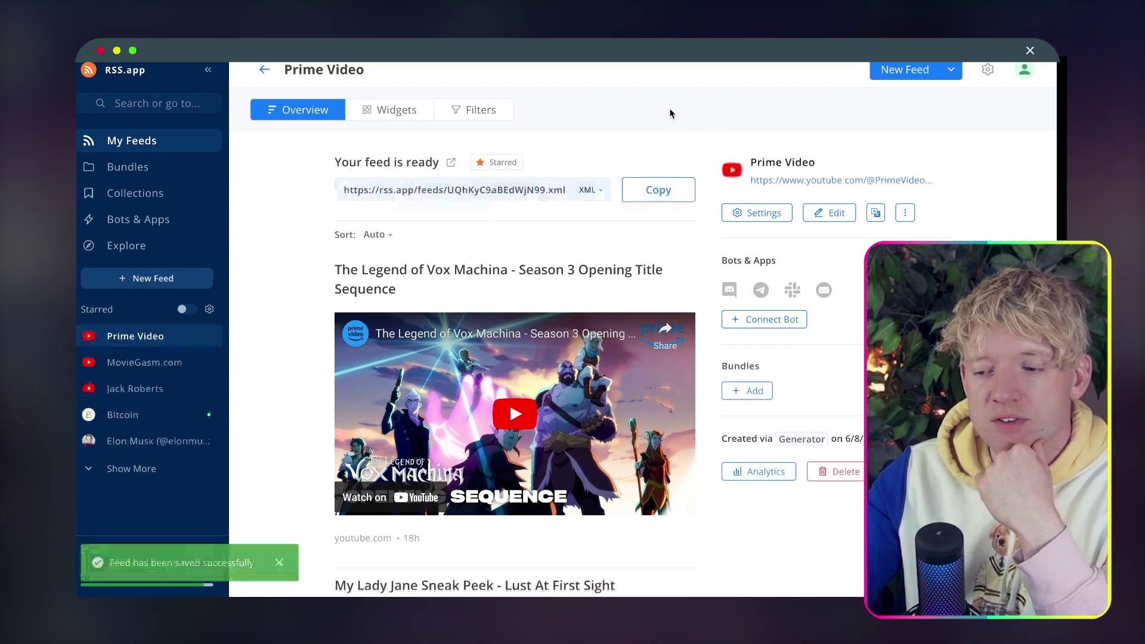
scroll(600, 141, "down", 1)
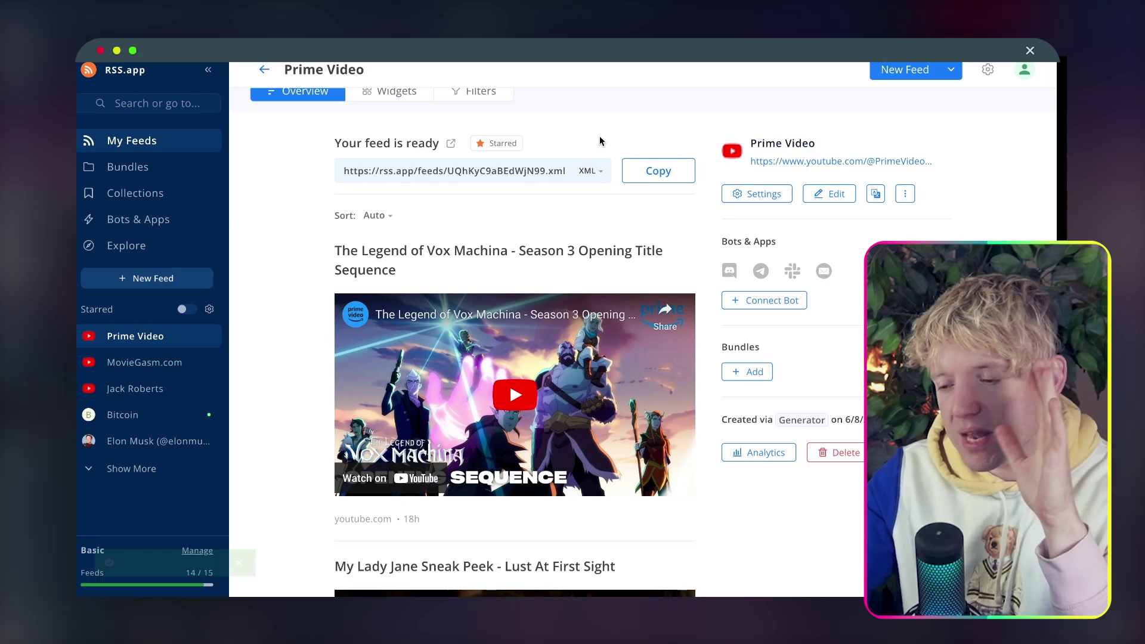
scroll(599, 141, "up", 1)
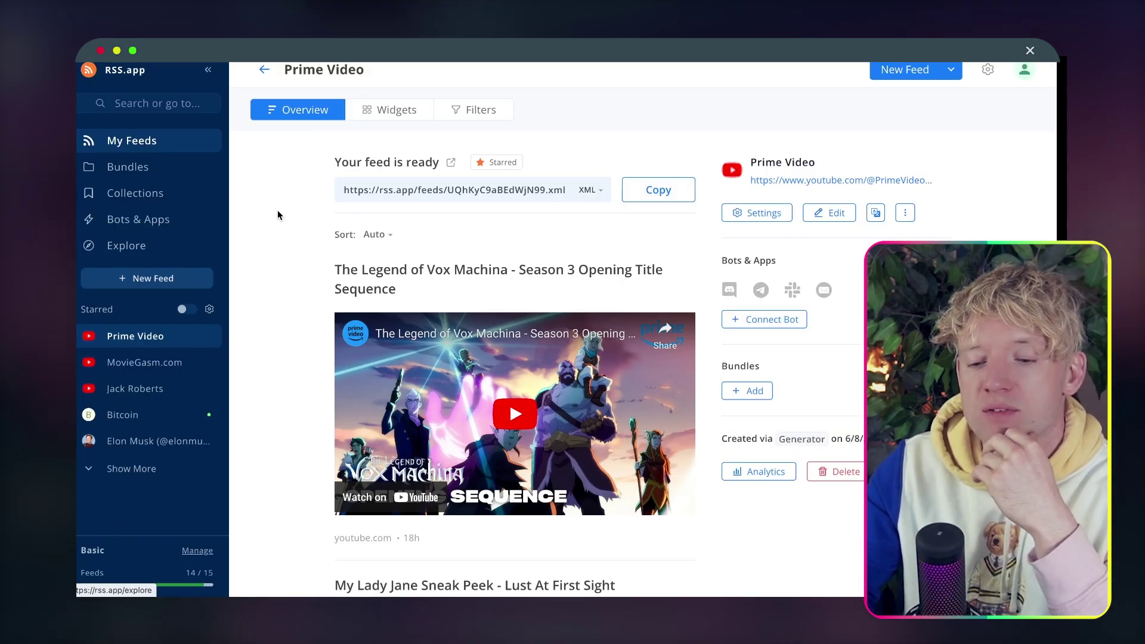
left_click(149, 196)
Open the bundles list and start a new bundle.
left_click(143, 169)
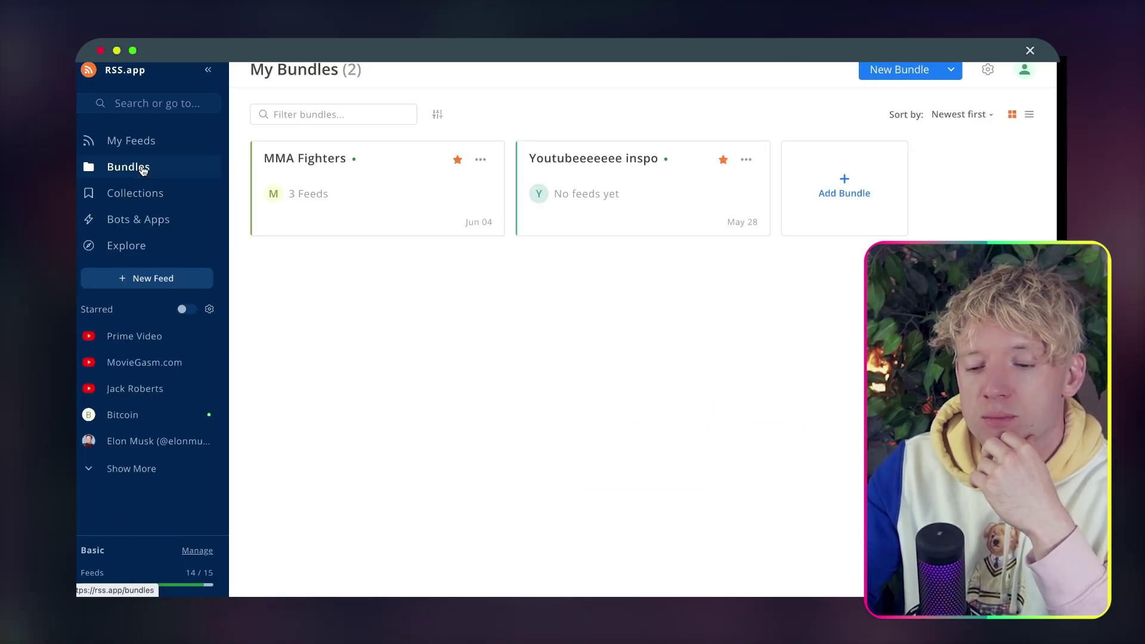
left_click(881, 75)
scroll(556, 267, "down", 2)
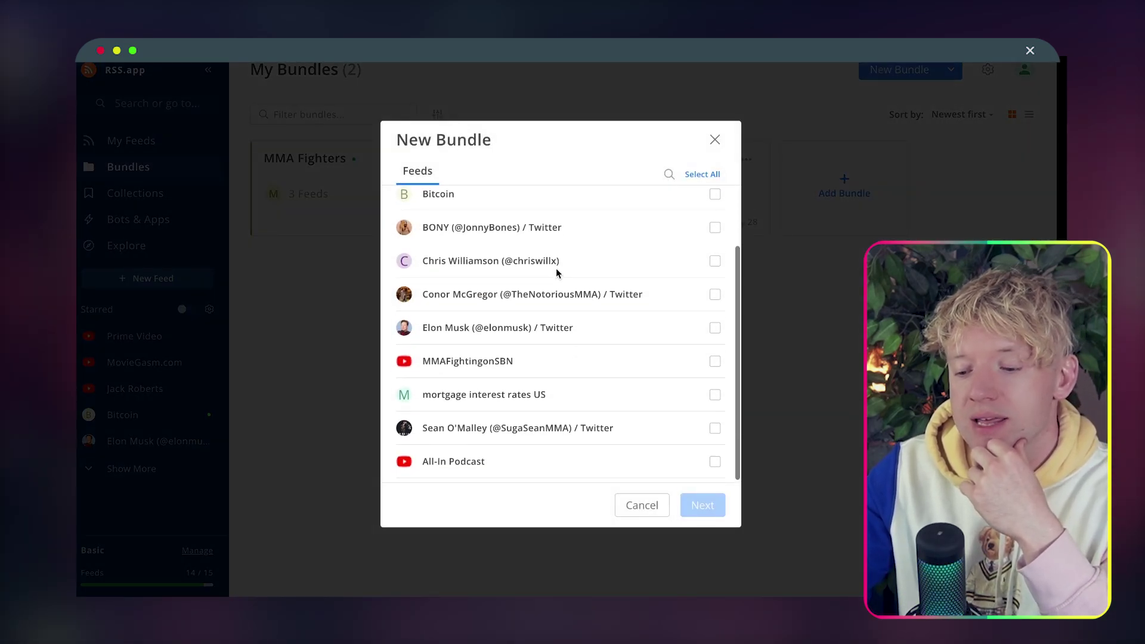
scroll(556, 267, "up", 2)
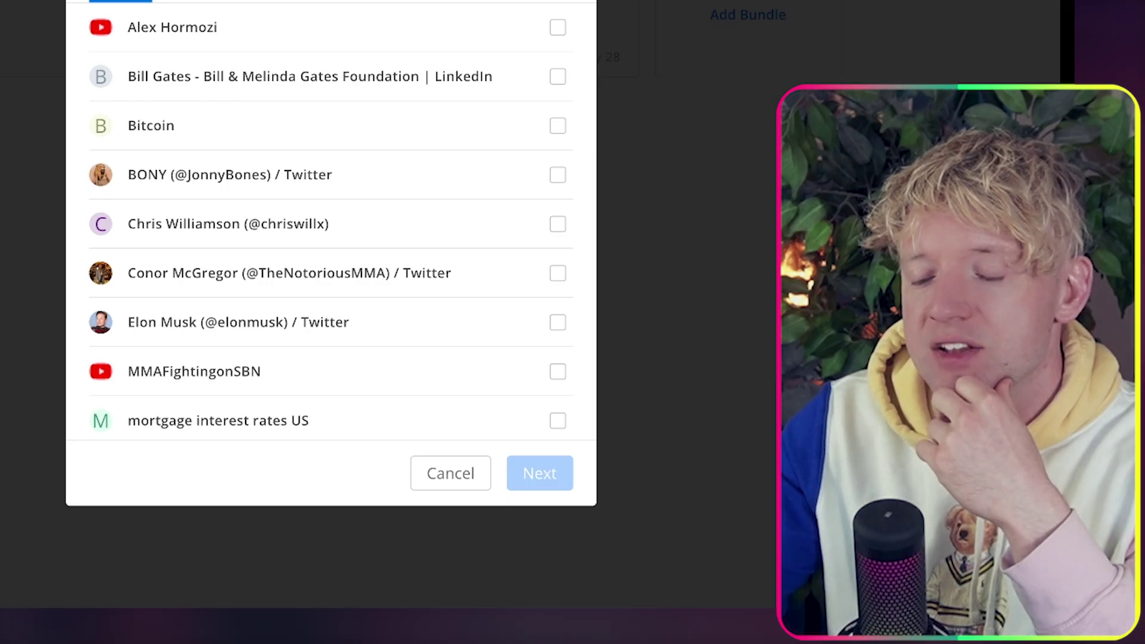
left_click(715, 140)
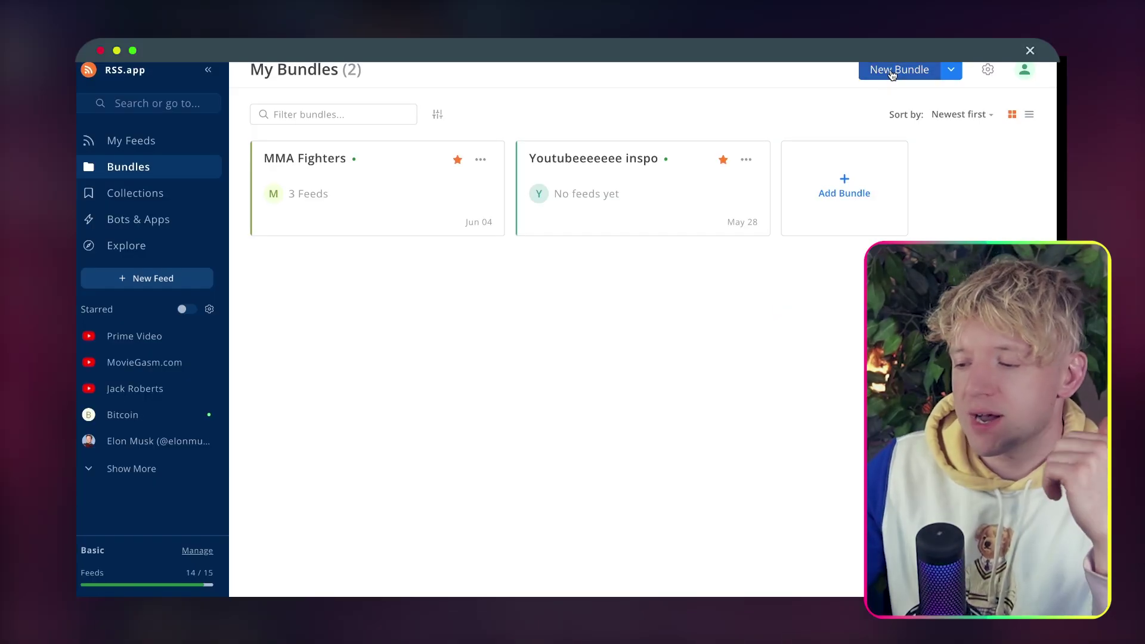
left_click(891, 72)
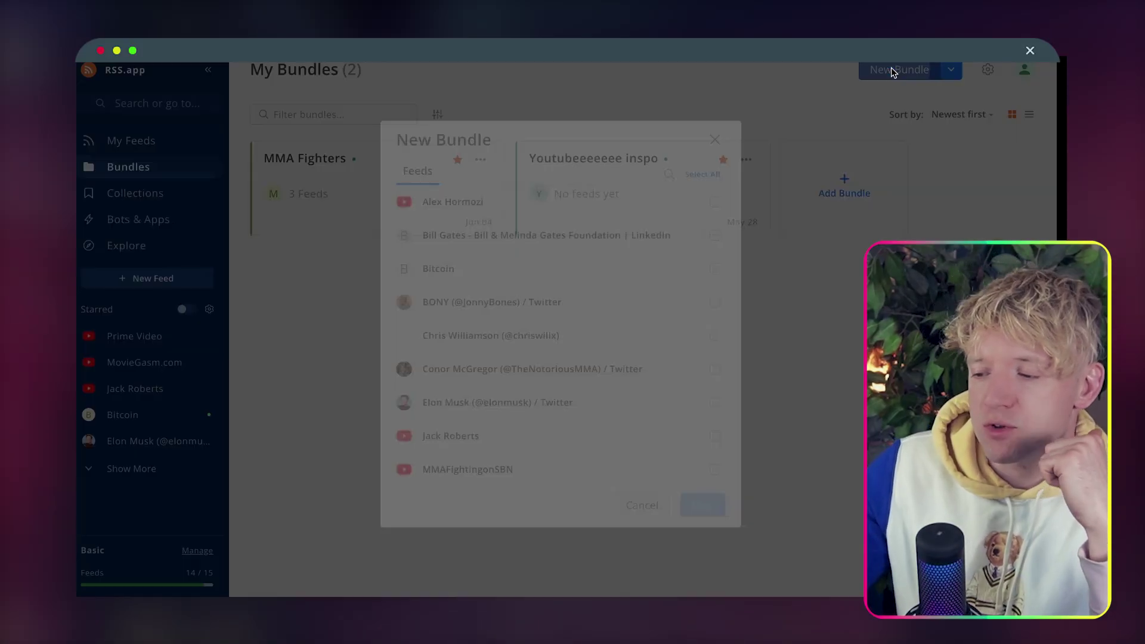
scroll(469, 406, "down", 2)
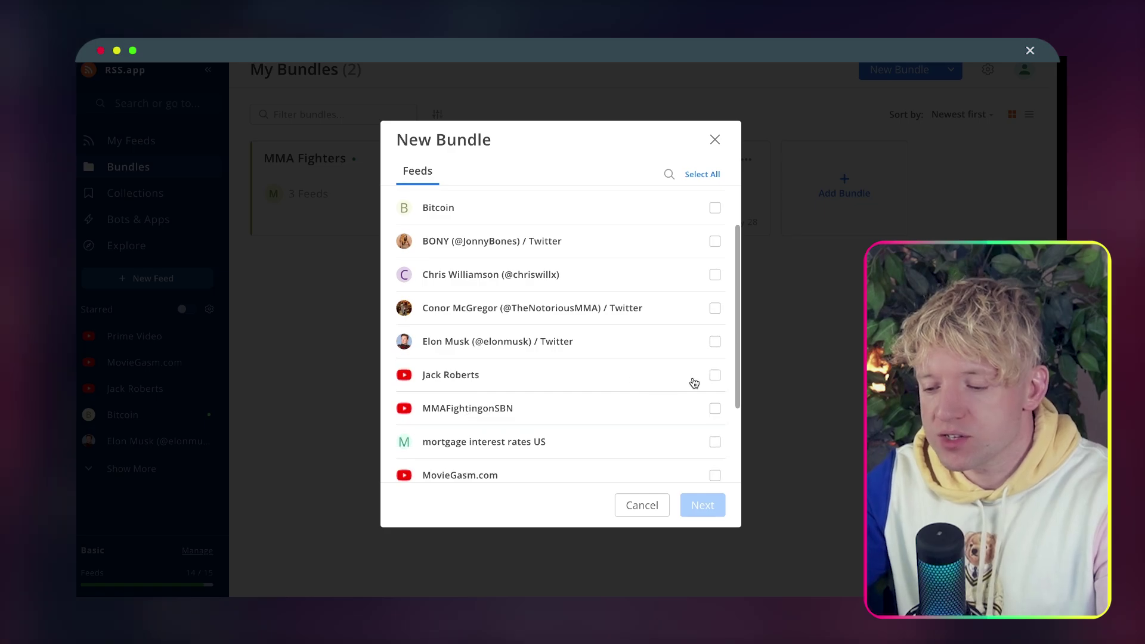
Select the Jack Roberts and Prime Video feeds for the bundle and continue.
left_click(715, 376)
scroll(652, 431, "down", 1)
scroll(652, 430, "down", 2)
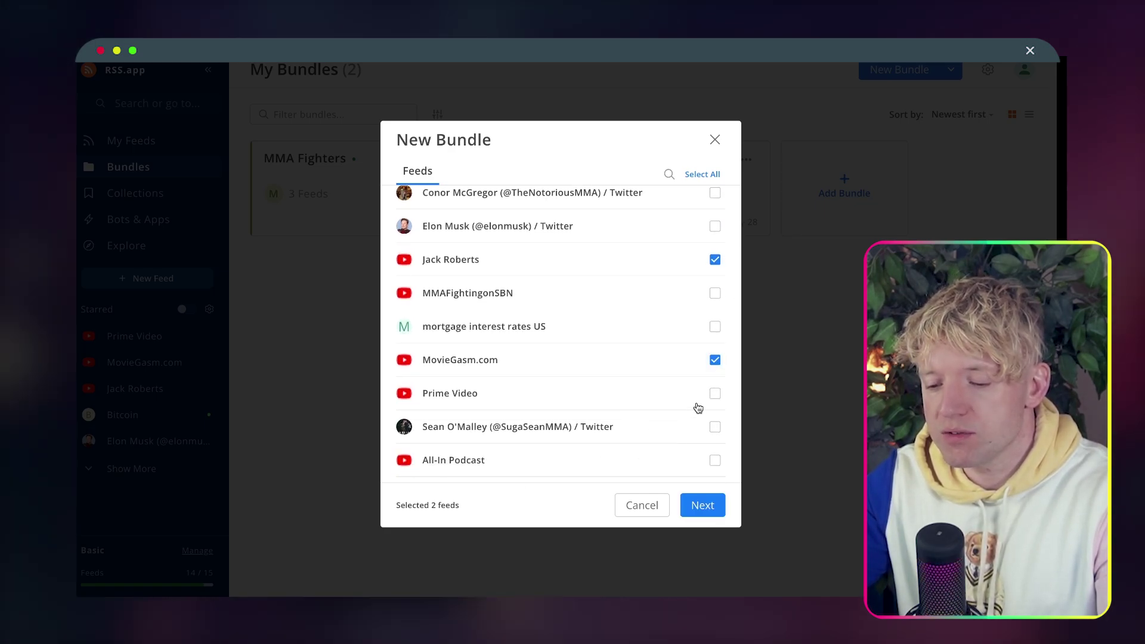
left_click(715, 395)
scroll(597, 298, "up", 4)
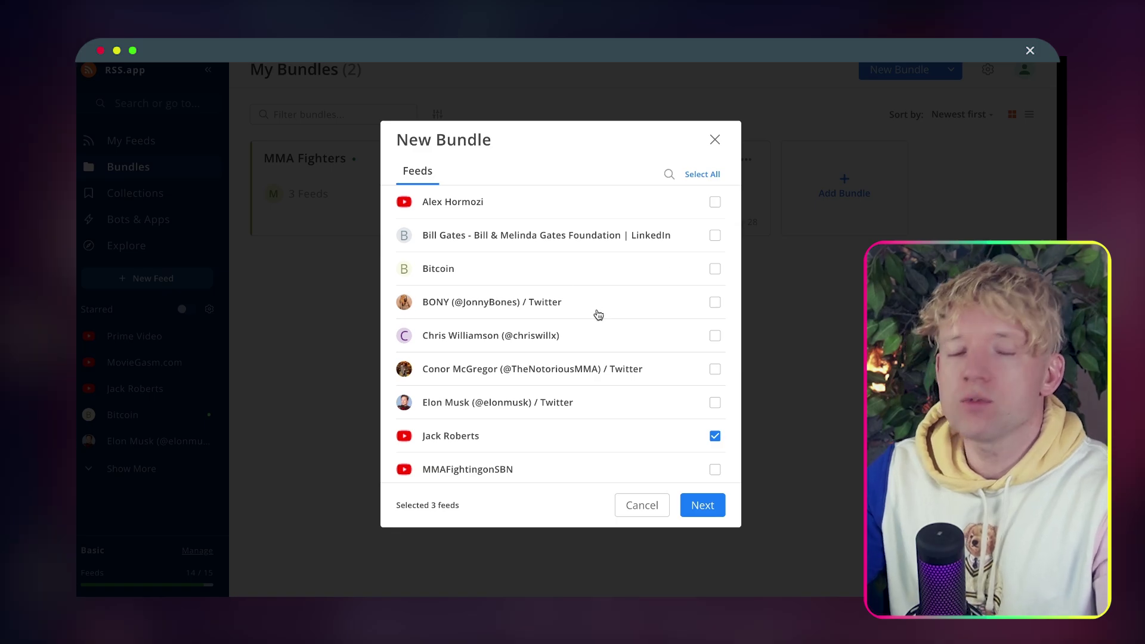
left_click(702, 506)
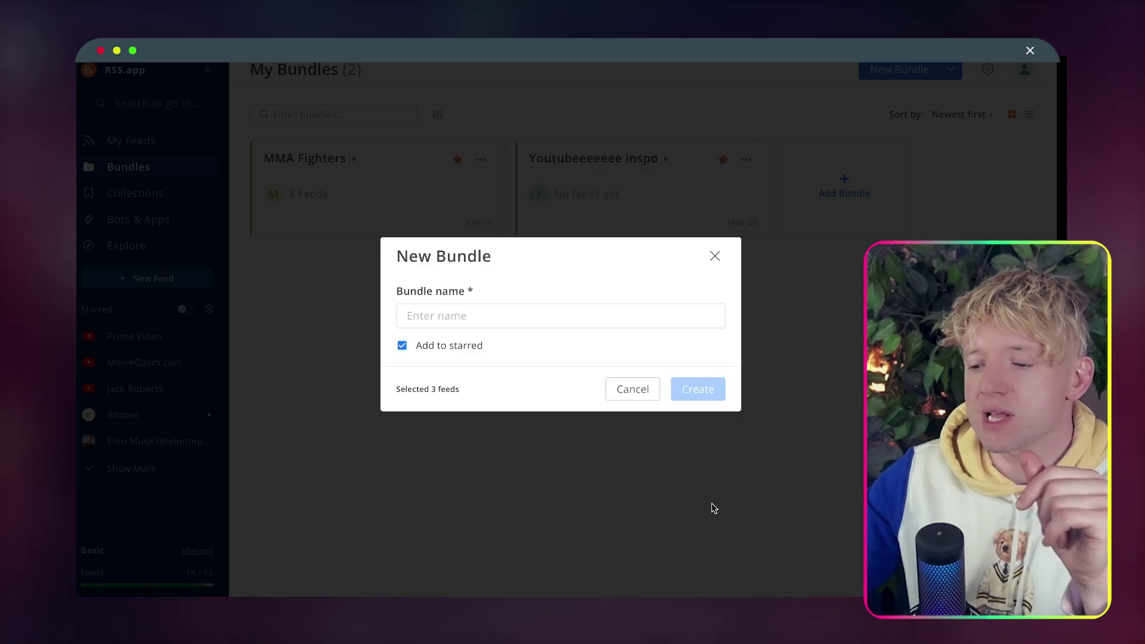
Name the bundle 'build together LEVEL 7' and create it as a starred bundle.
left_click(628, 316)
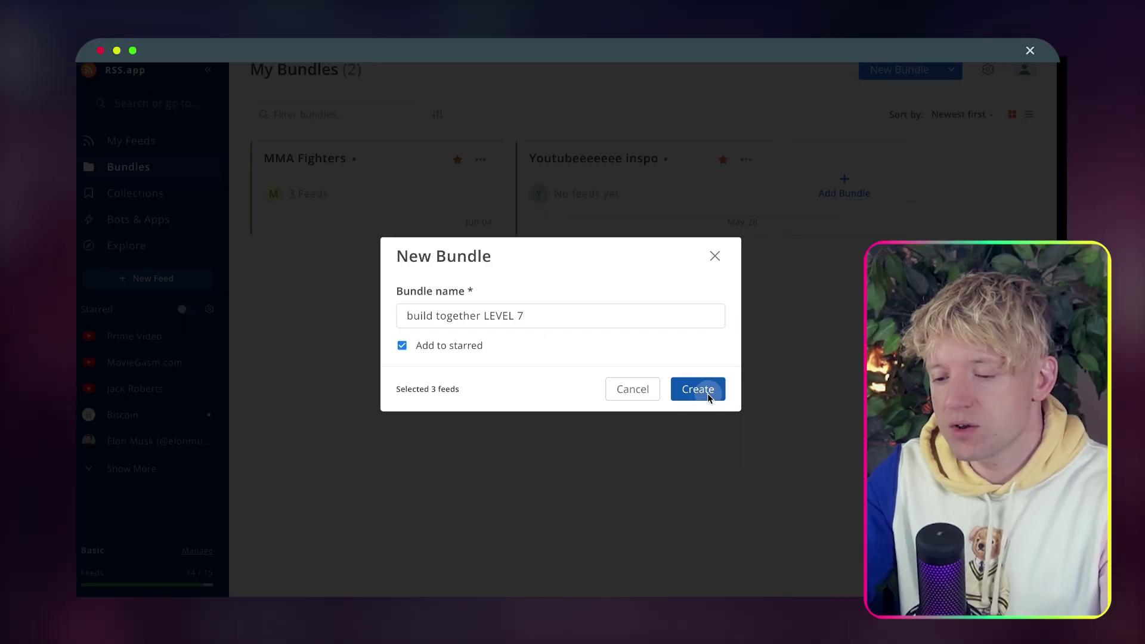
left_click(758, 418)
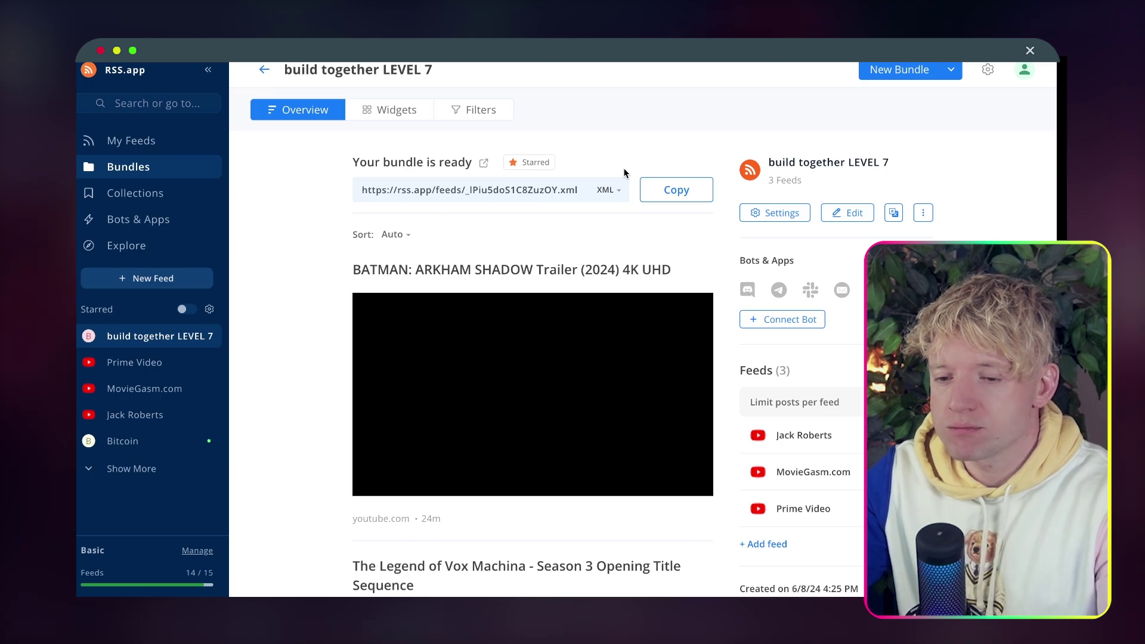
scroll(543, 299, "down", 7)
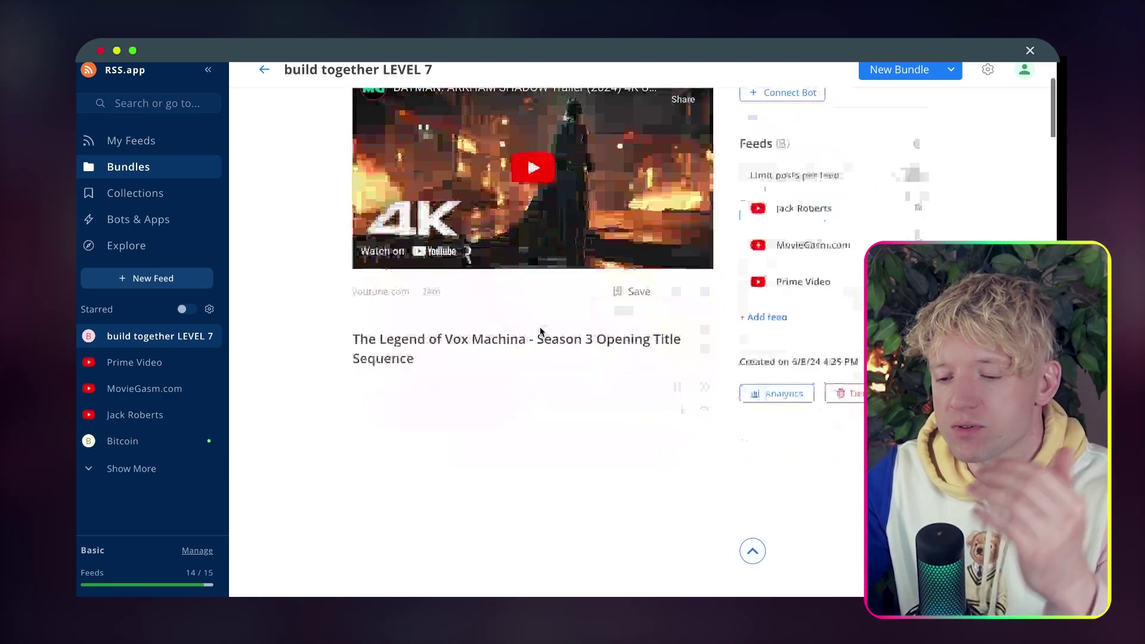
scroll(540, 331, "down", 20)
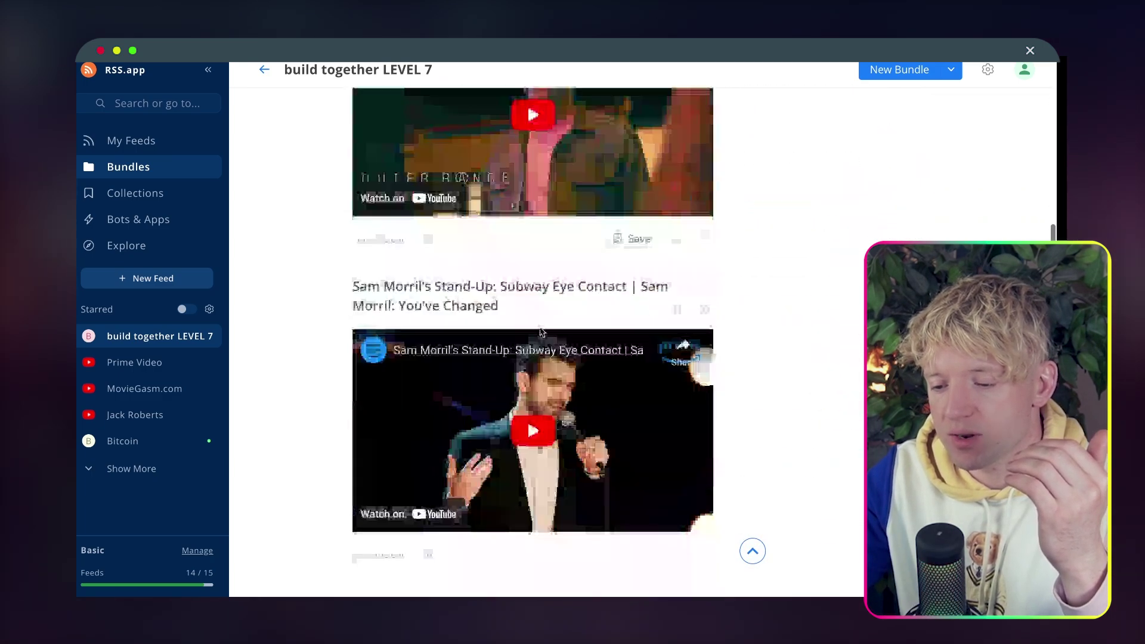
scroll(540, 331, "down", 20)
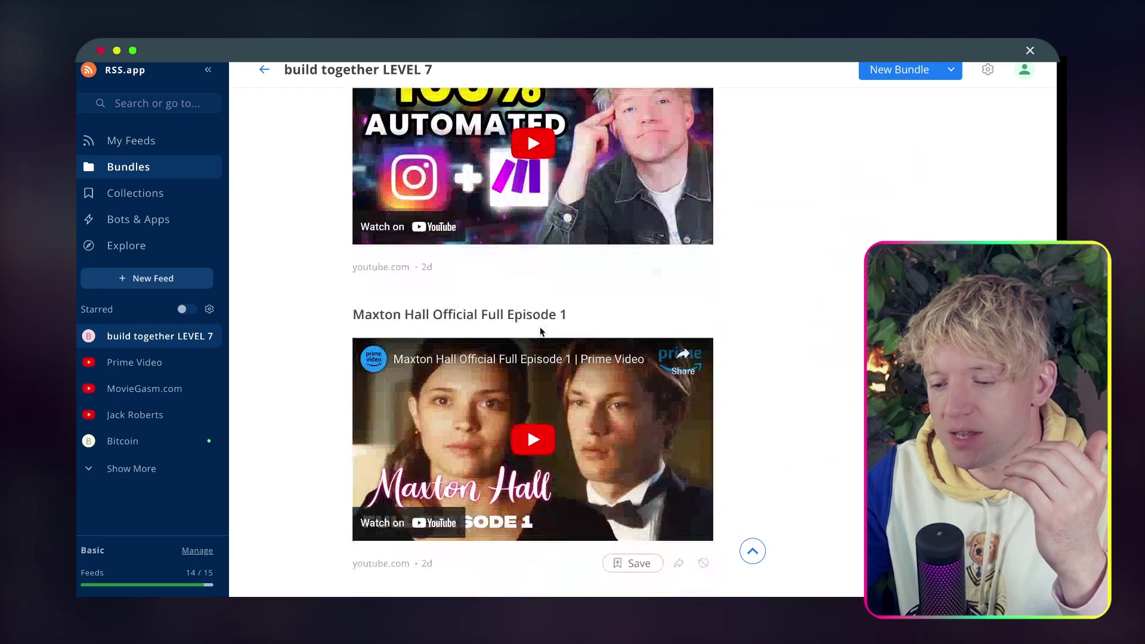
scroll(541, 331, "up", 20)
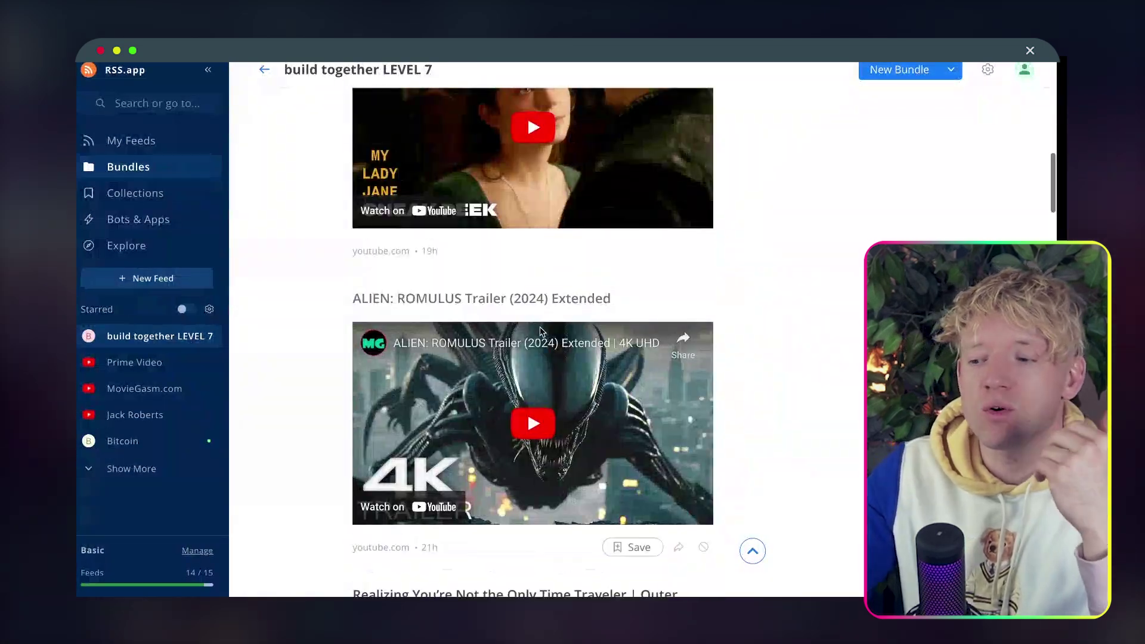
Copy the bundle's feed URL and add an RSS Retrieve RSS feed items module.
left_click(680, 188)
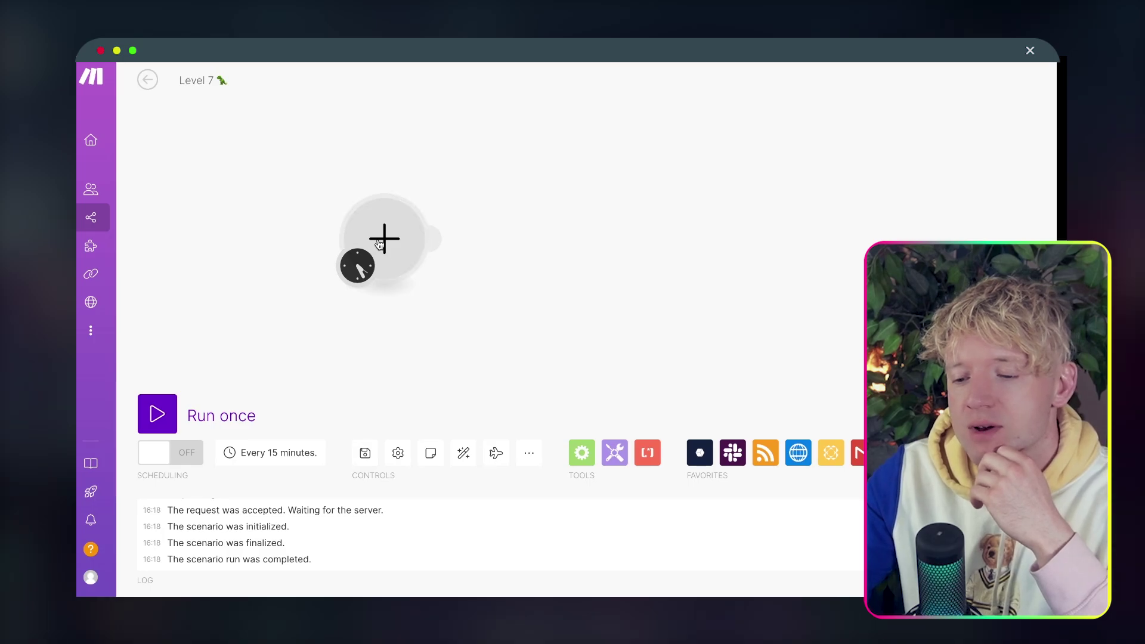
left_click(379, 244)
type("RSS")
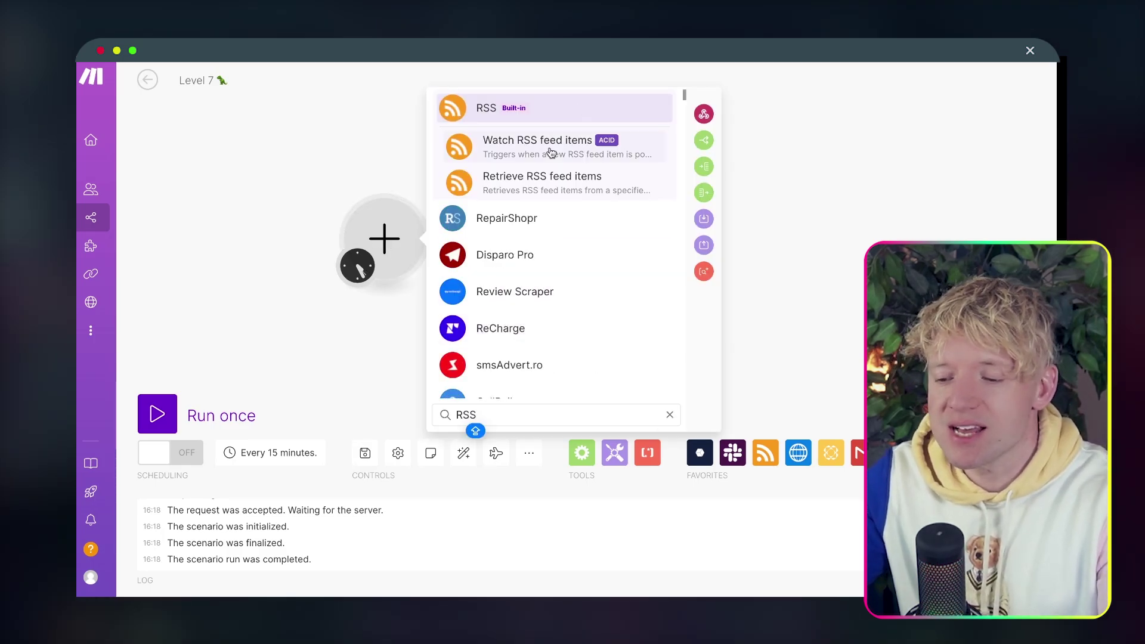
left_click(540, 180)
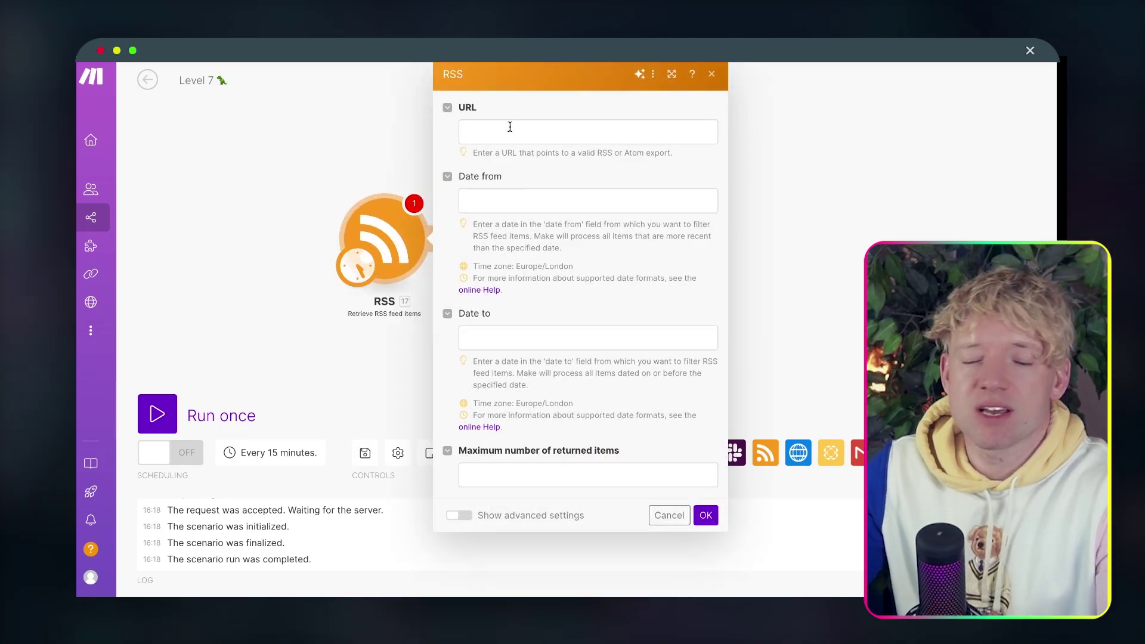
Paste the bundle URL into the RSS module, limit it to 5 items, and confirm.
left_click(510, 127)
key("super+v")
left_click(587, 180)
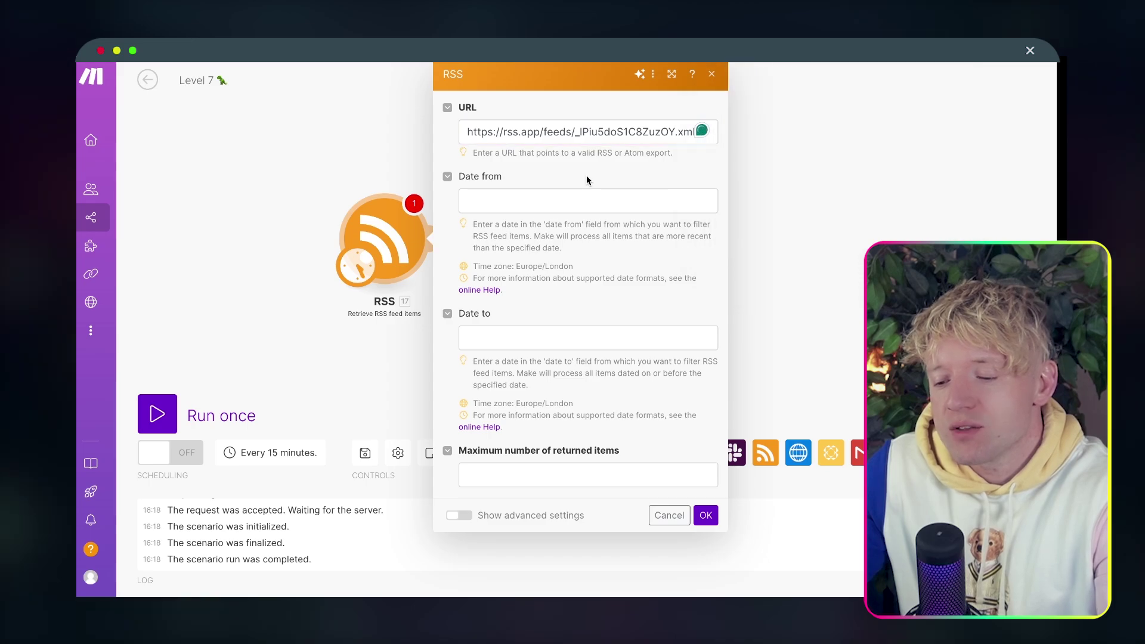
left_click(518, 476)
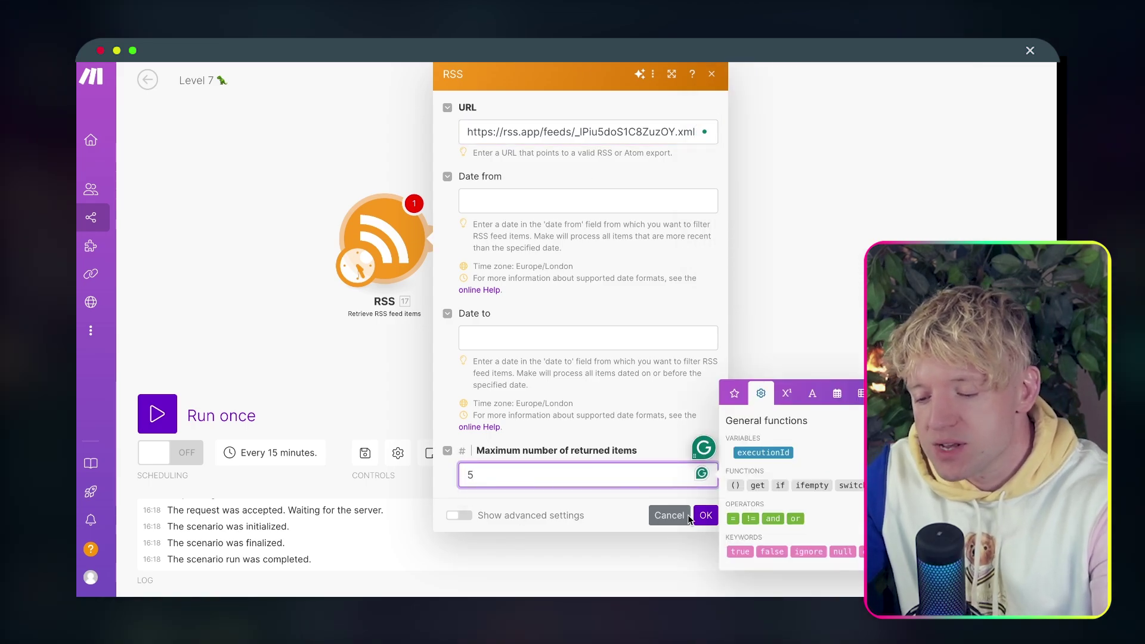
left_click(707, 515)
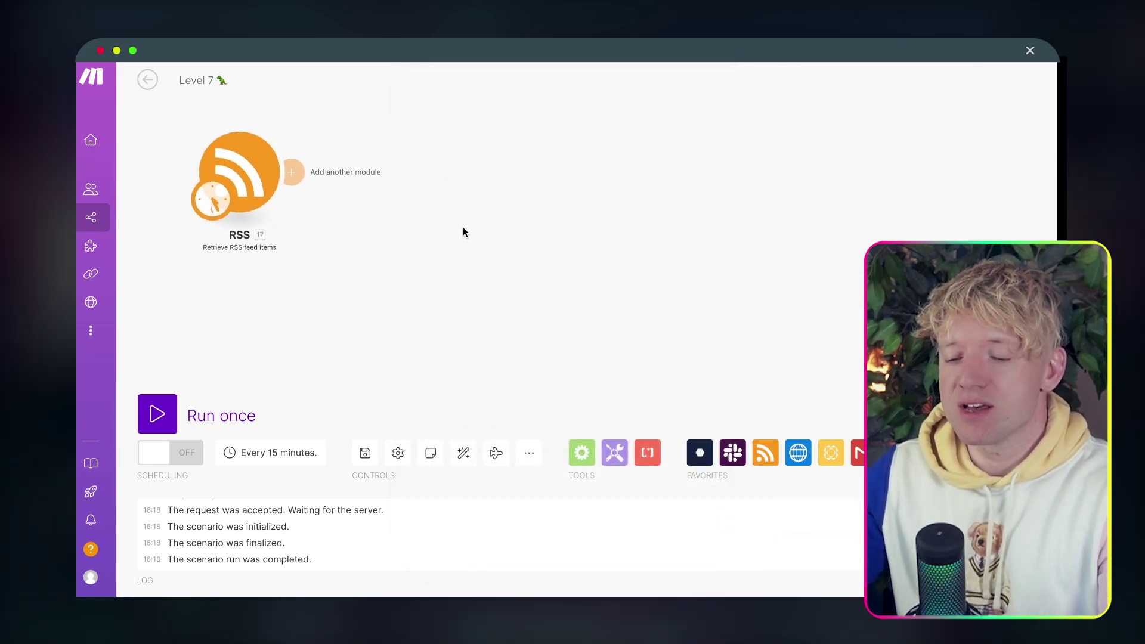
left_click_drag(465, 232, 486, 260)
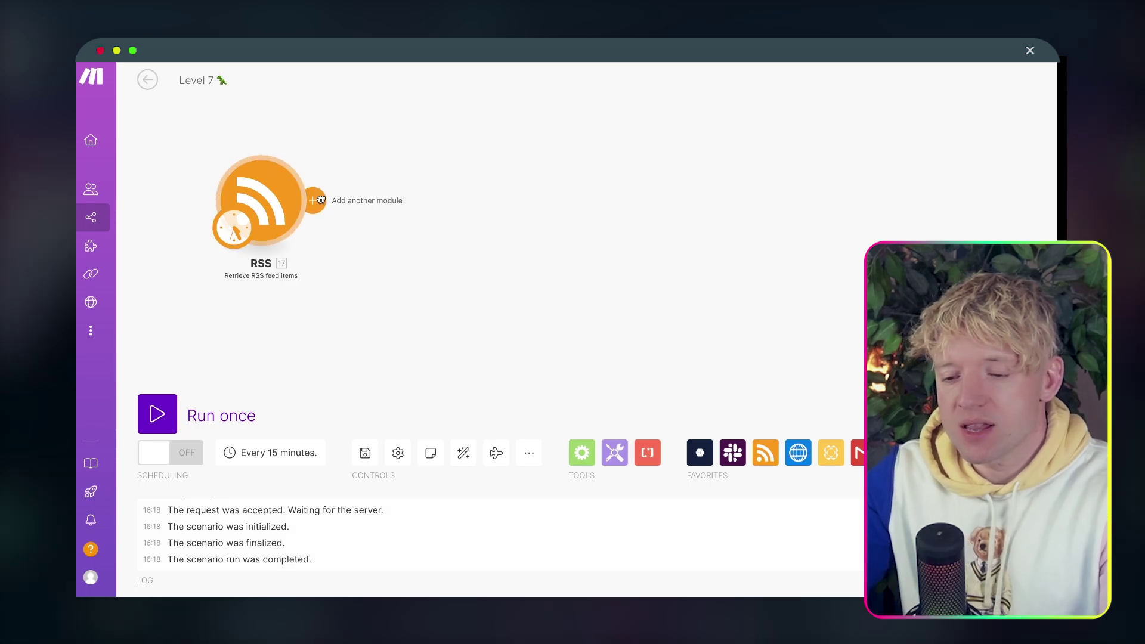
left_click(399, 201)
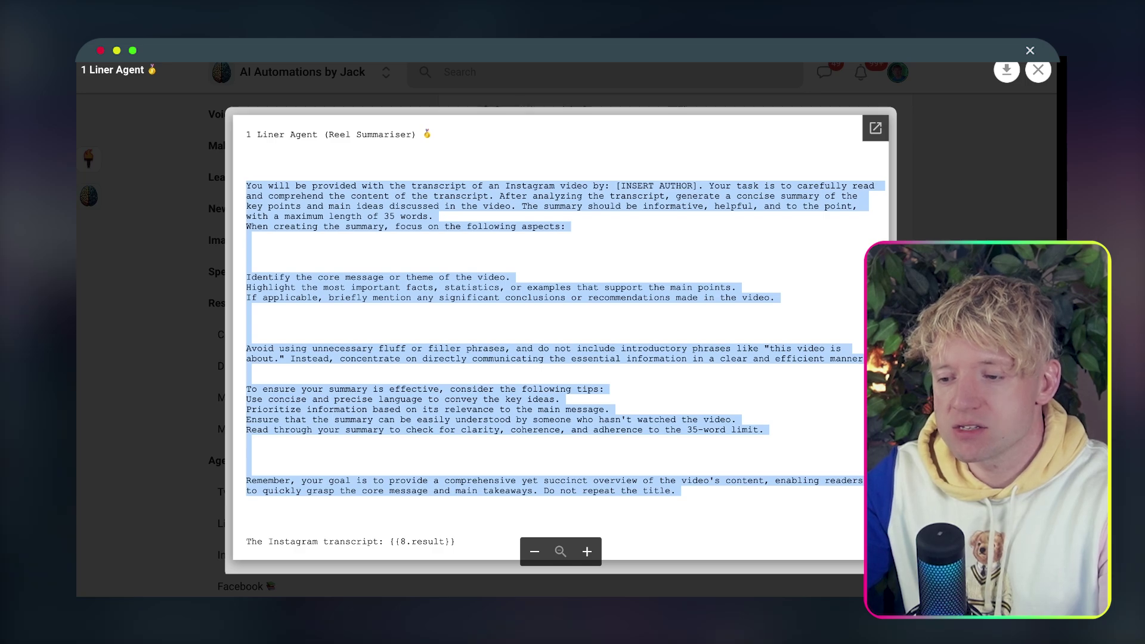
Reload the Skool page, open the YouTube Transcript Code resource and select all its code.
right_click(171, 53)
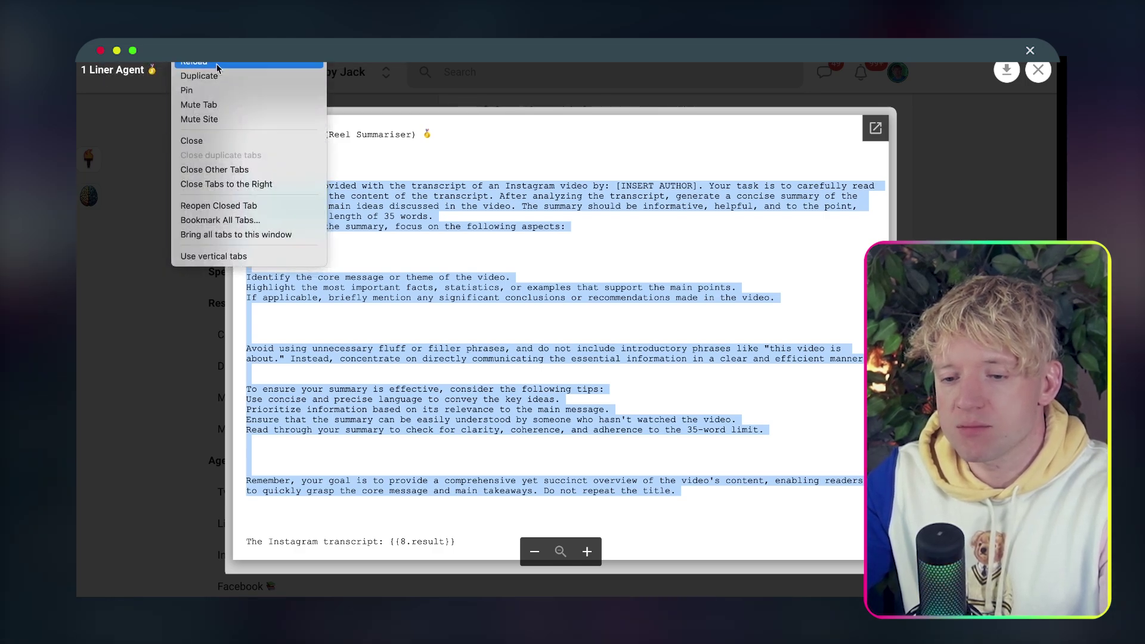
left_click(217, 76)
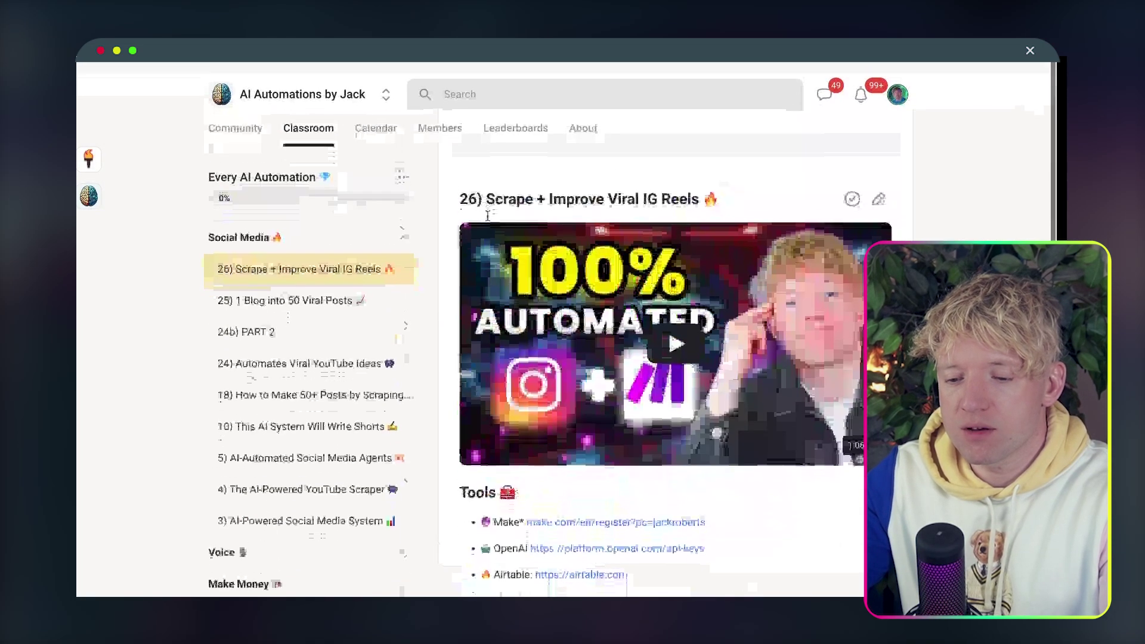
scroll(488, 216, "down", 2)
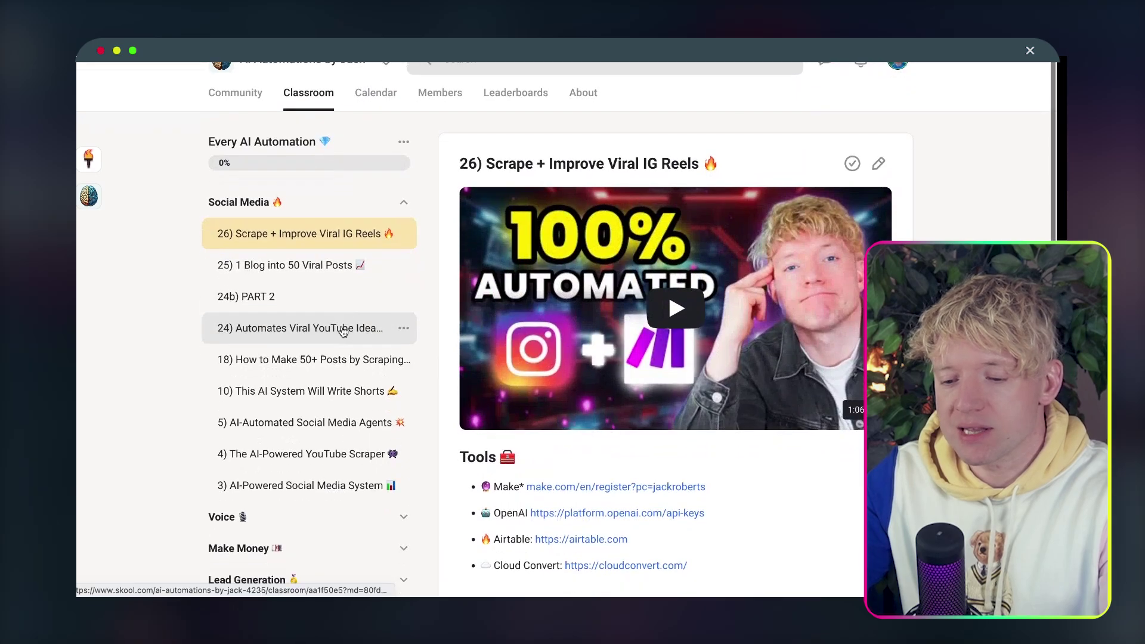
scroll(596, 125, "down", 7)
scroll(554, 468, "down", 2)
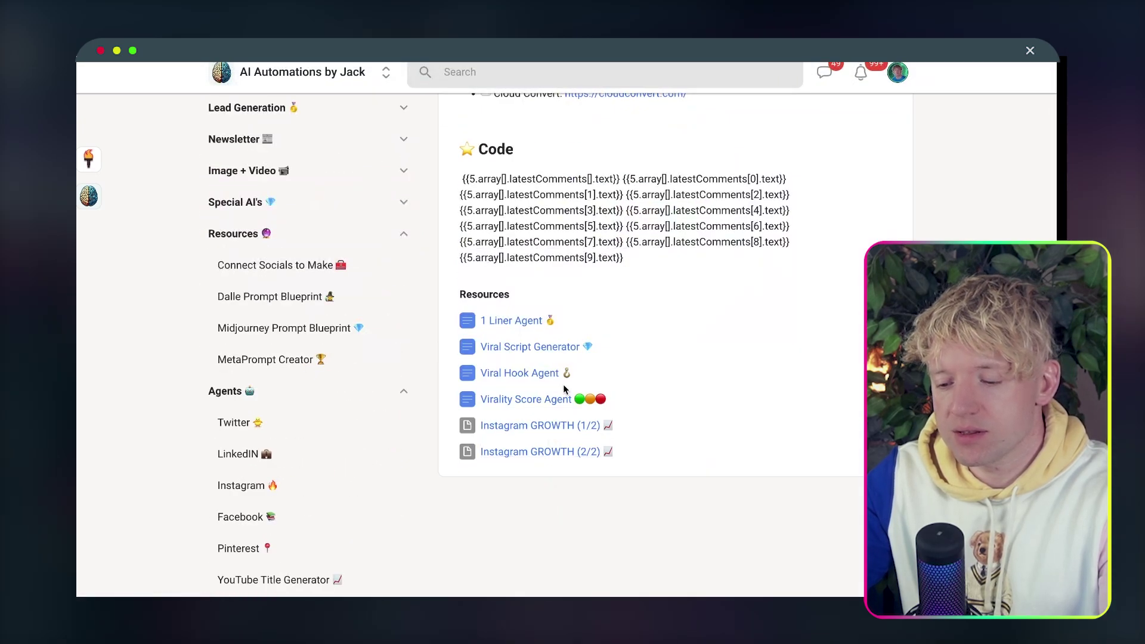
scroll(435, 299, "up", 10)
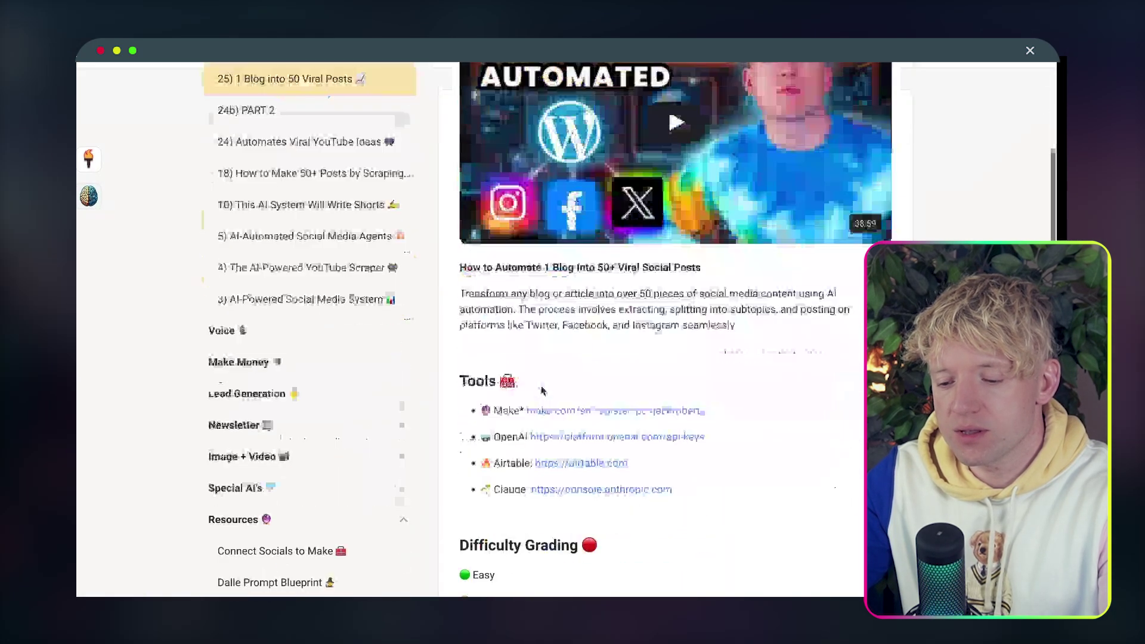
scroll(541, 385, "down", 6)
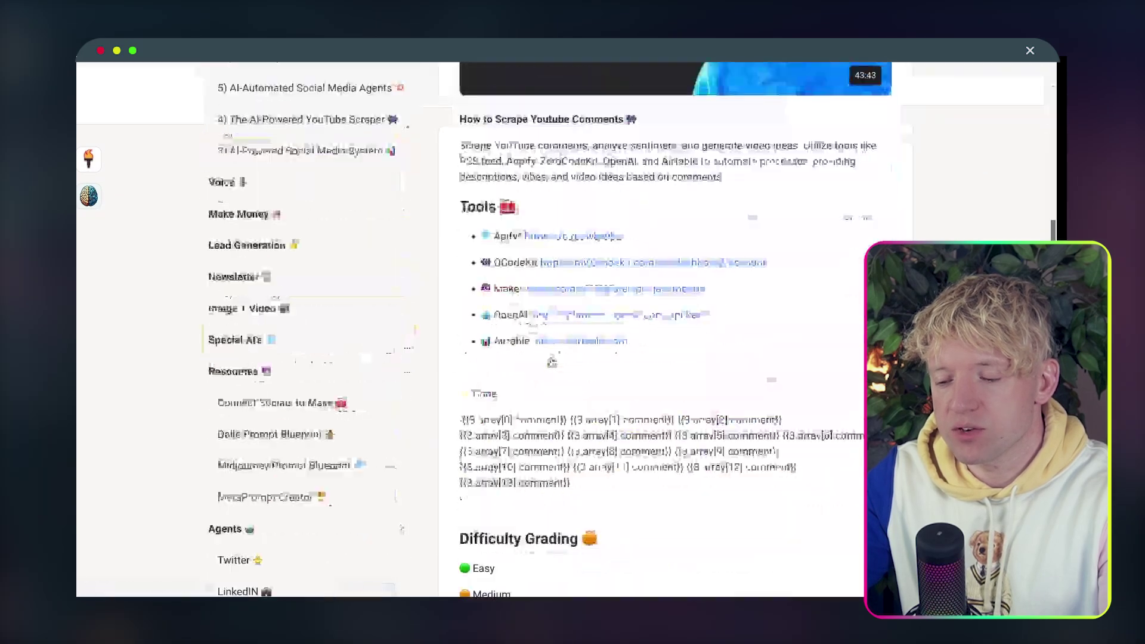
scroll(552, 361, "down", 5)
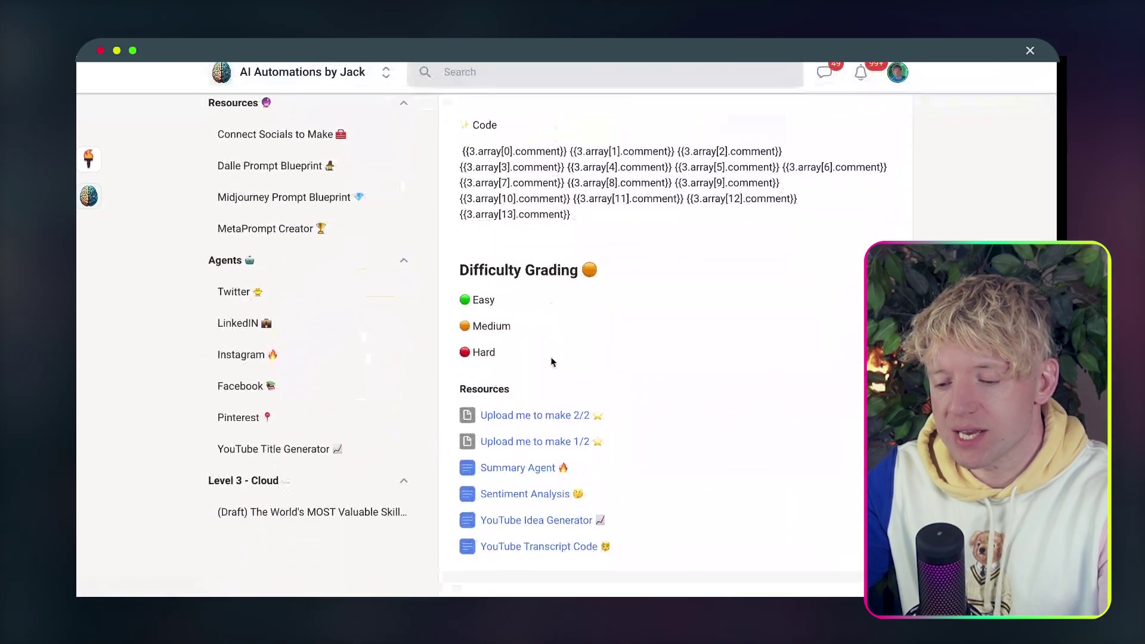
left_click(541, 551)
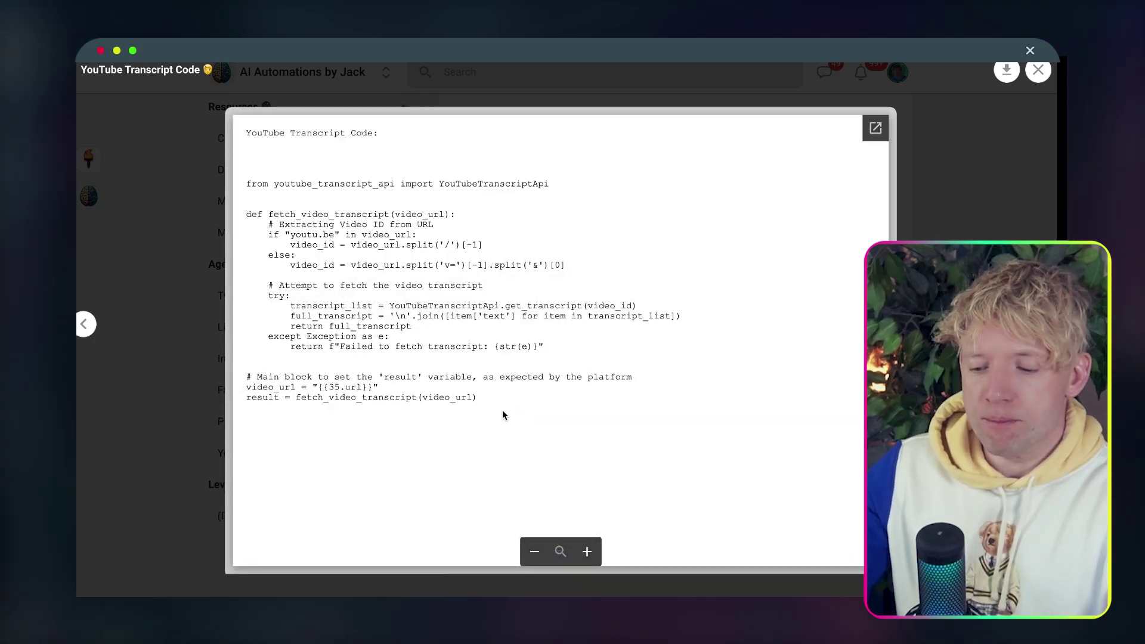
left_click_drag(502, 410, 235, 190)
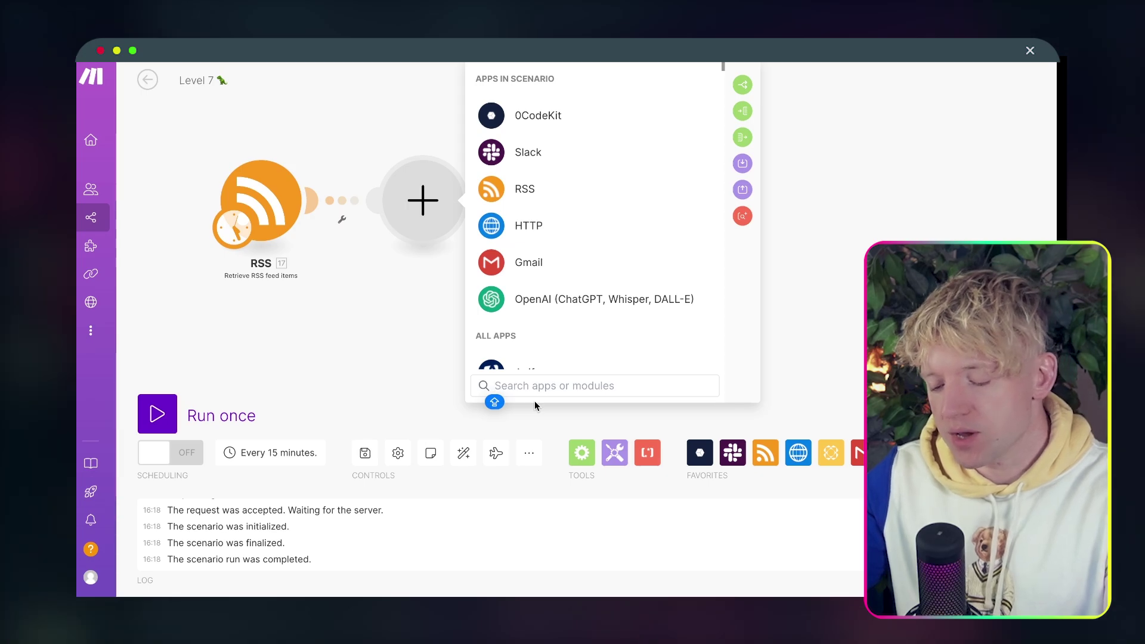
Add a 0CodeKit Run Python Code module with the transcript code, mapping RSS URL to video_url.
type("PYTHO")
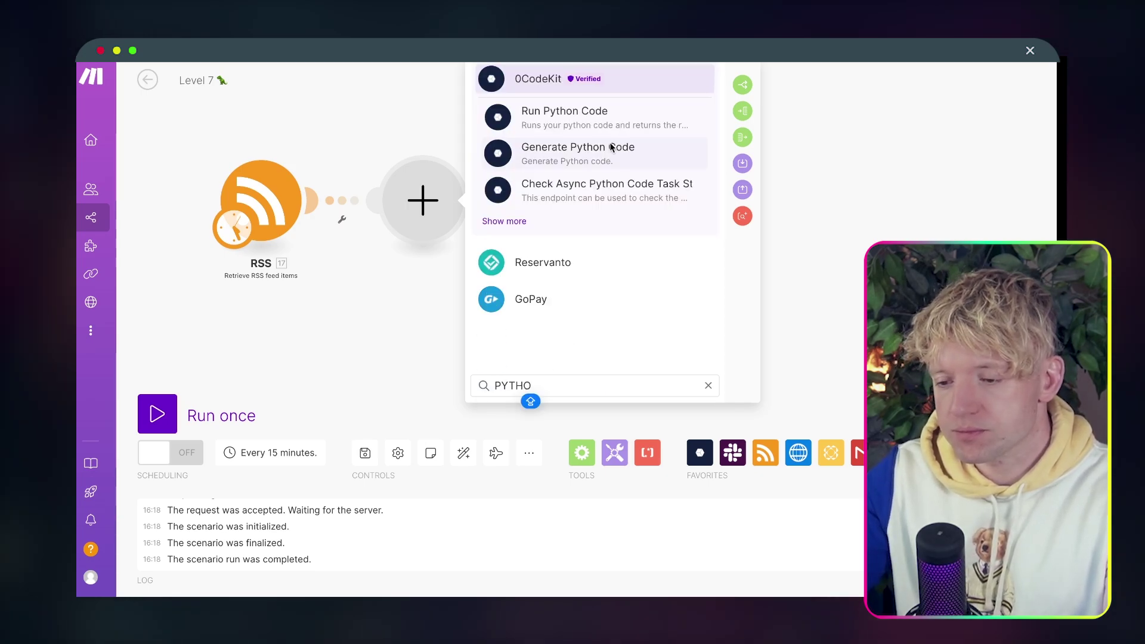
left_click(594, 122)
left_click(570, 234)
key("ctrl+a")
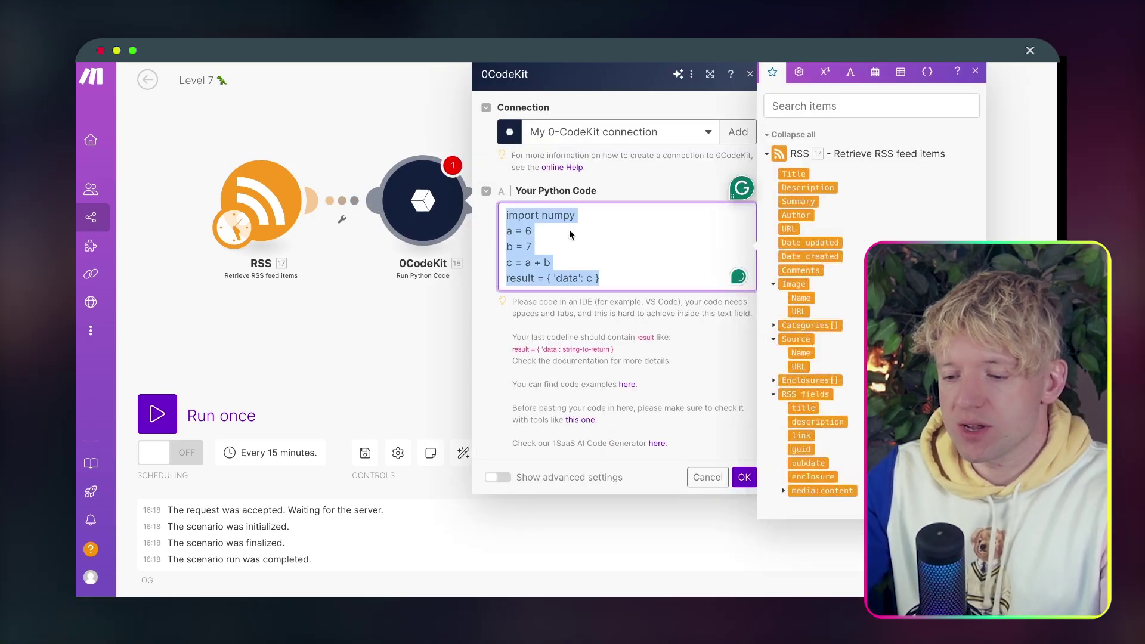
key("ctrl+v")
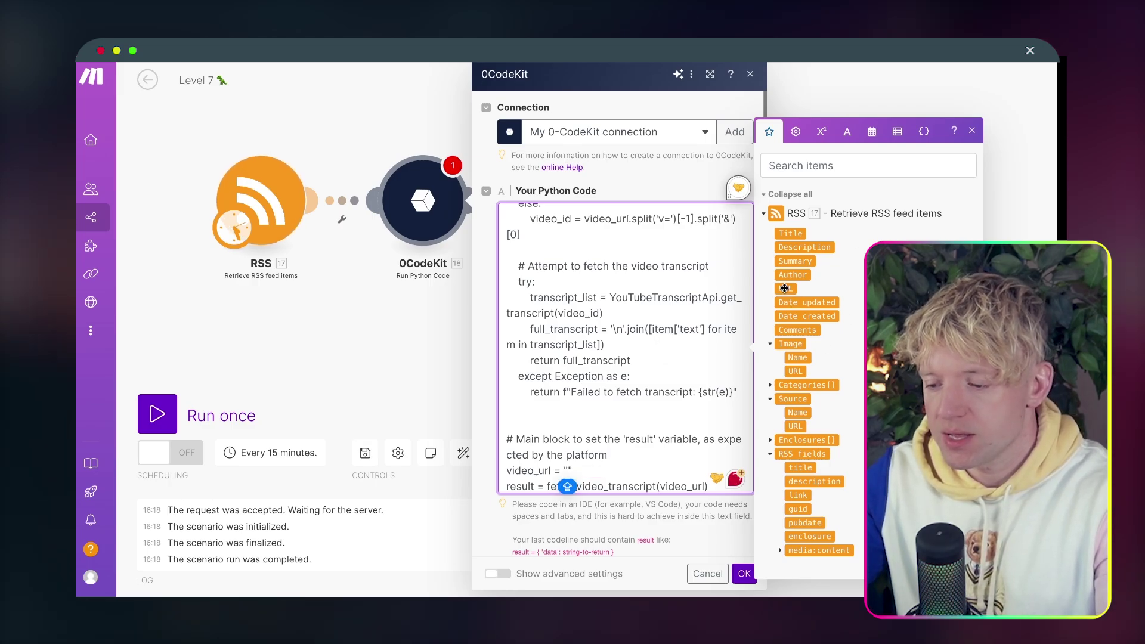
left_click_drag(785, 289, 567, 471)
left_click(744, 578)
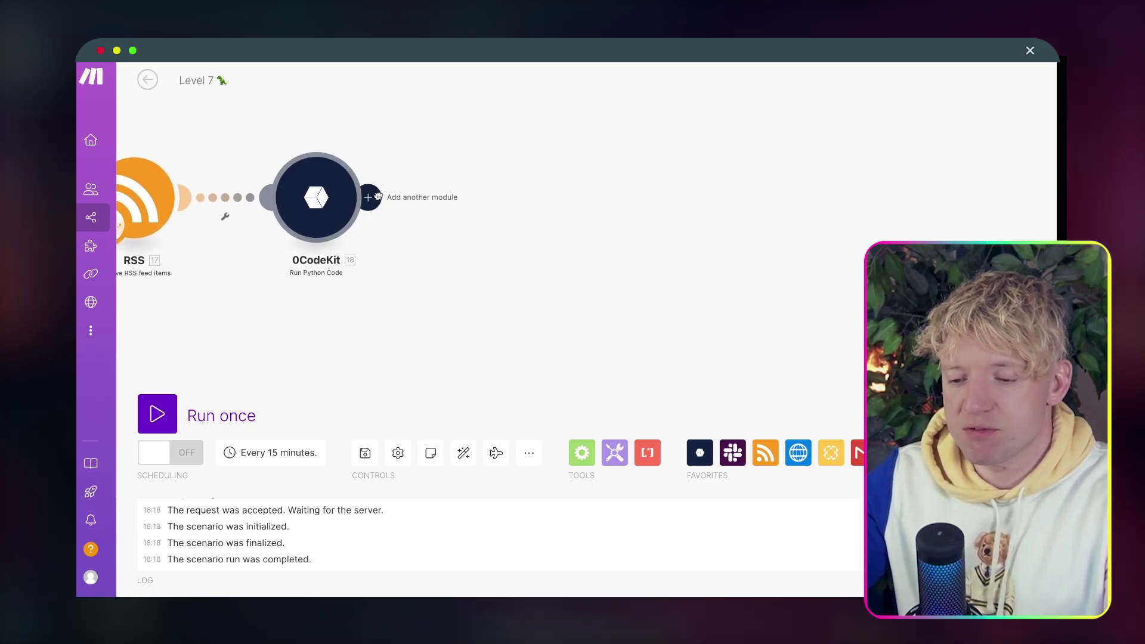
Add an OpenAI Create a Completion module after 0CodeKit.
left_click(378, 195)
left_click(612, 301)
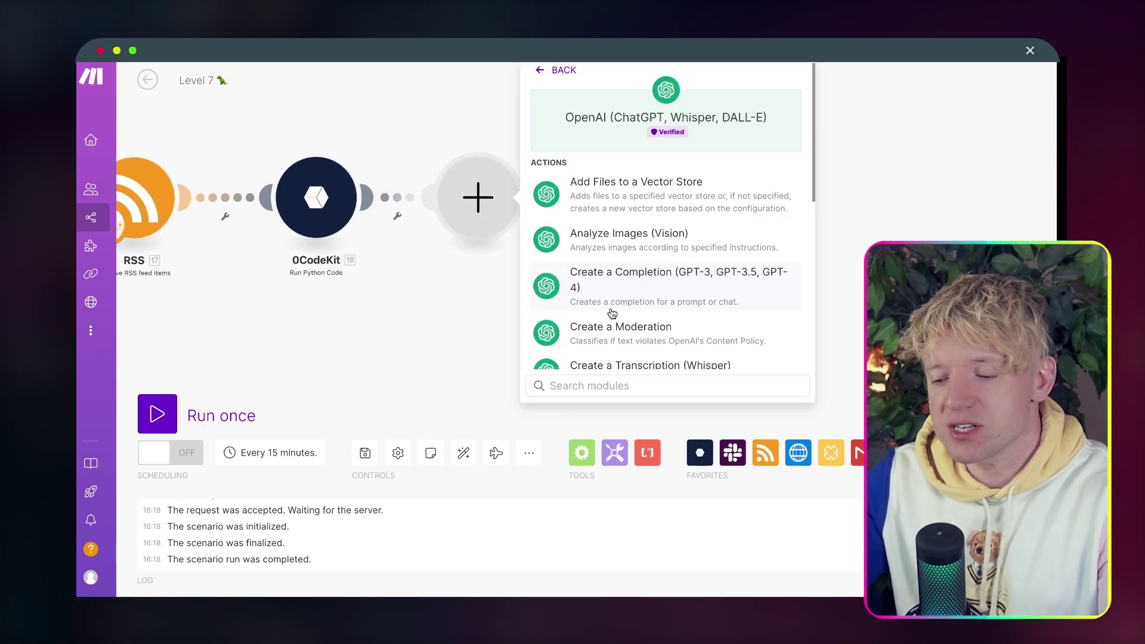
scroll(668, 302, "down", 5)
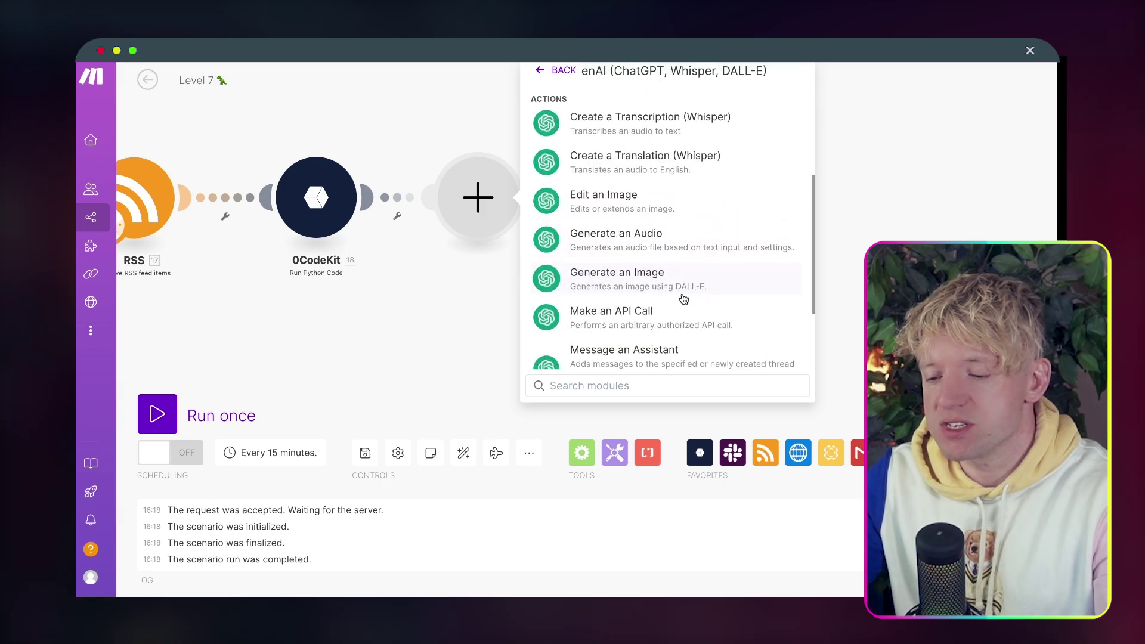
scroll(684, 299, "down", 1)
type("CREAT")
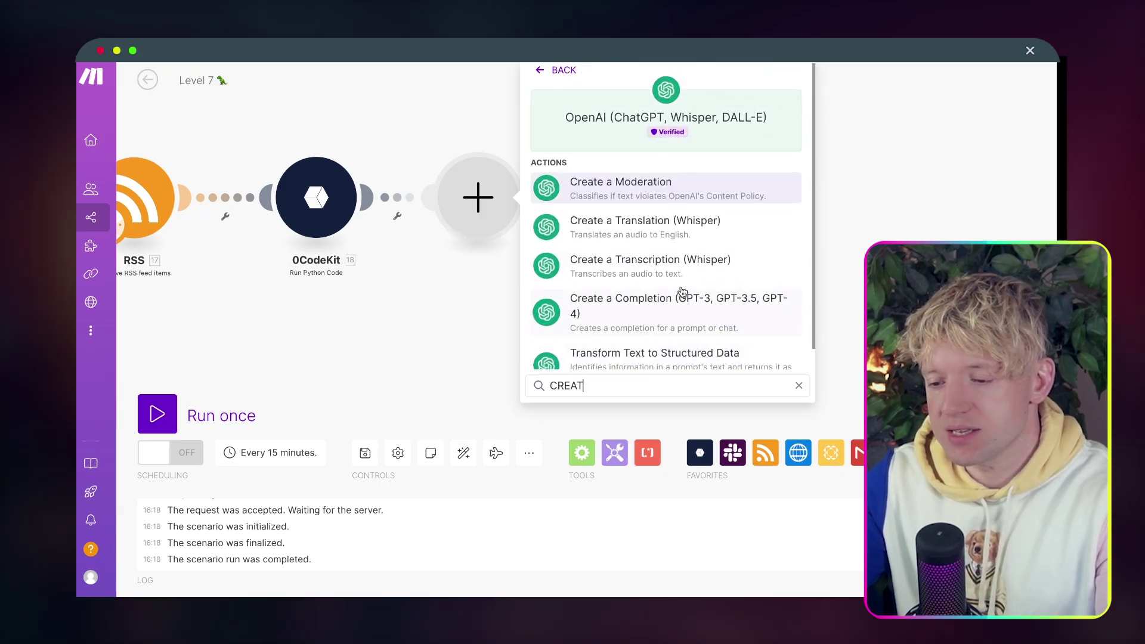
type("C")
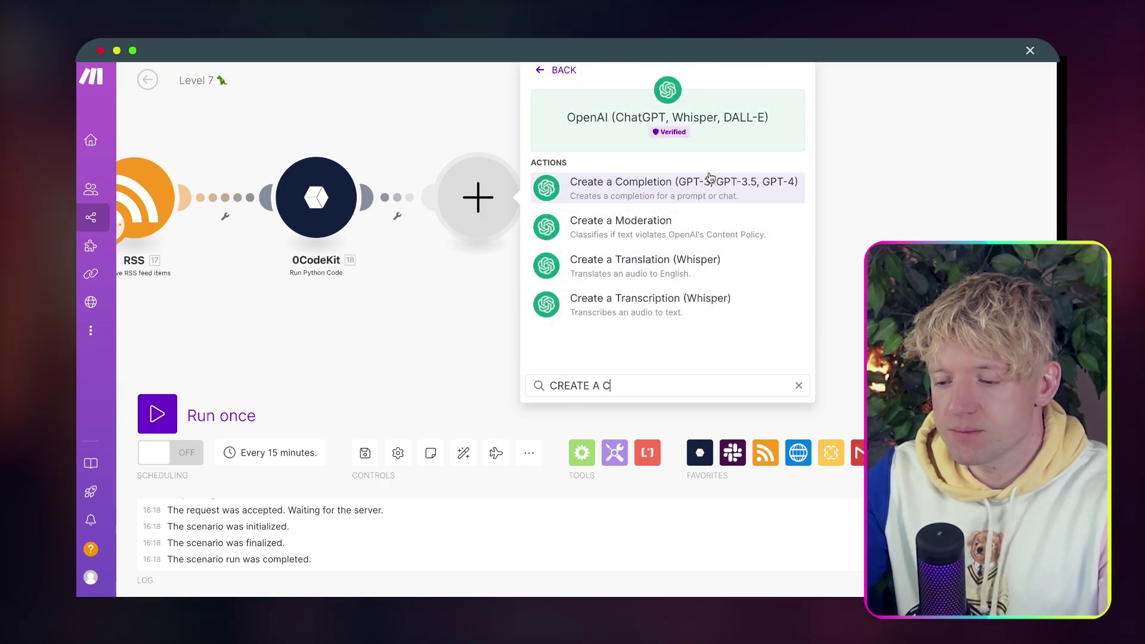
left_click(692, 187)
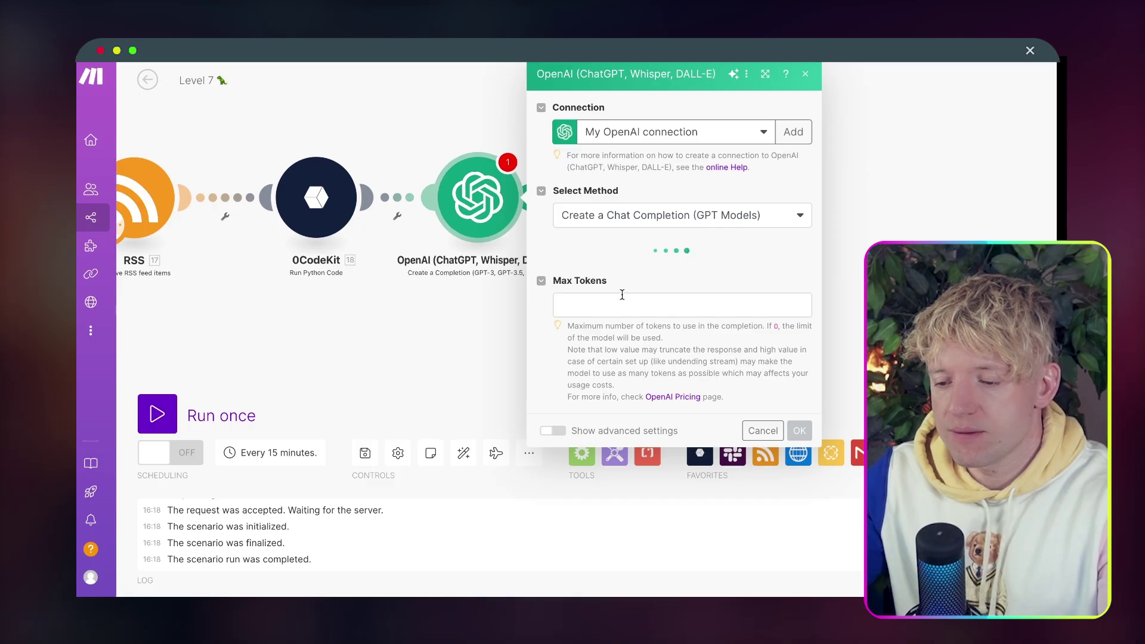
Set Max Tokens to 0 and the model to GPT-4o.
left_click(644, 292)
type("0")
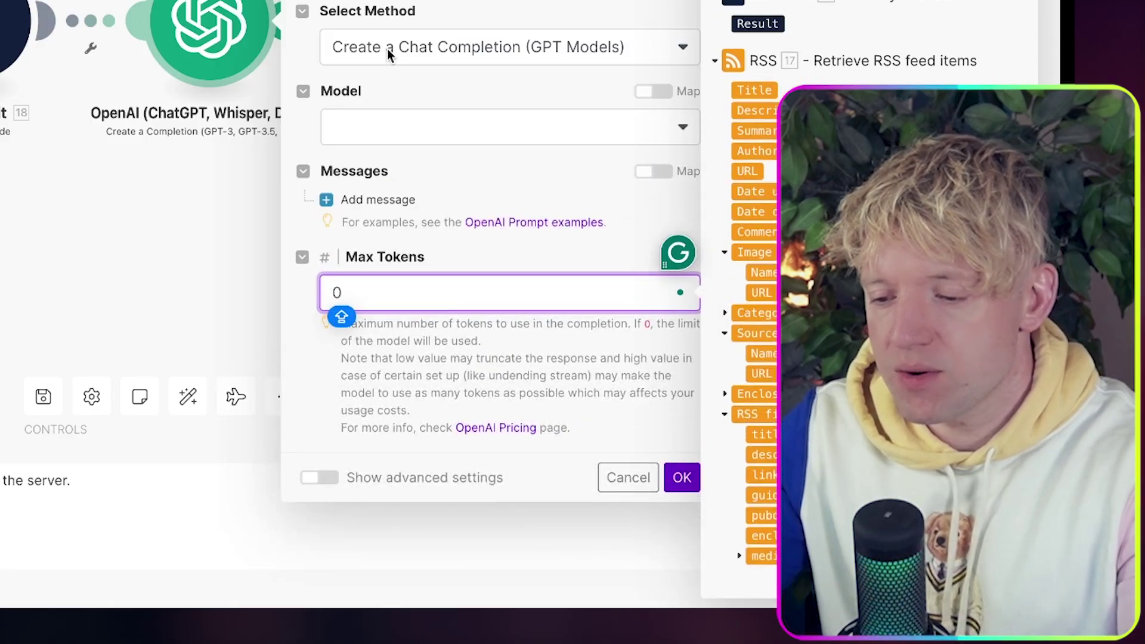
left_click(381, 123)
left_click(411, 216)
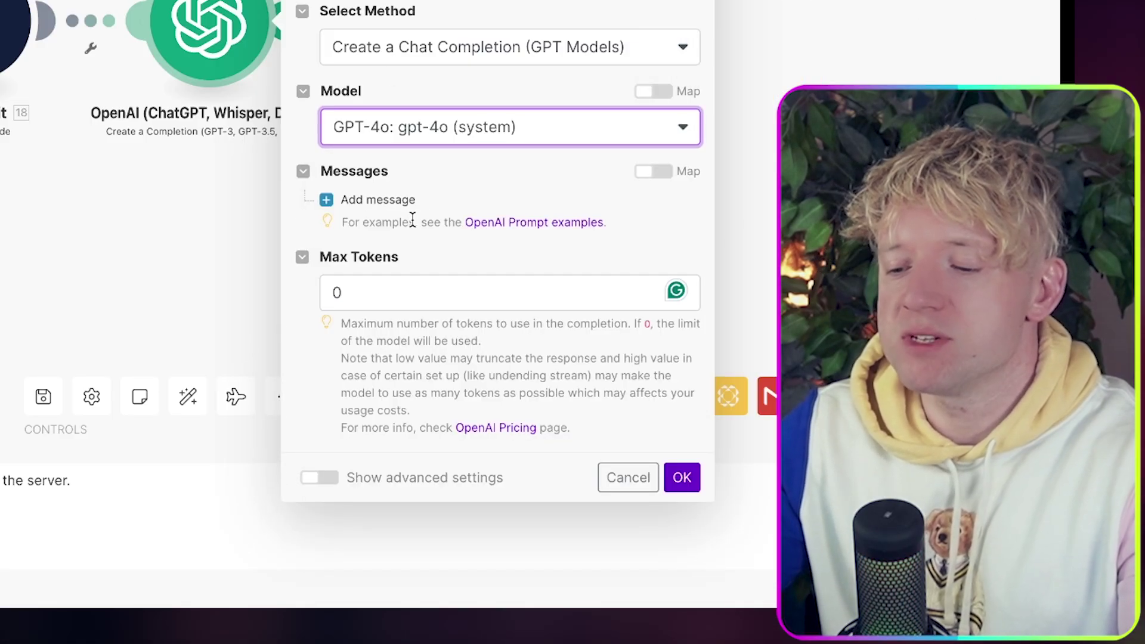
Add a User message 'Summarise this transcript:' followed by the 0CodeKit Result.
left_click(338, 201)
left_click(412, 270)
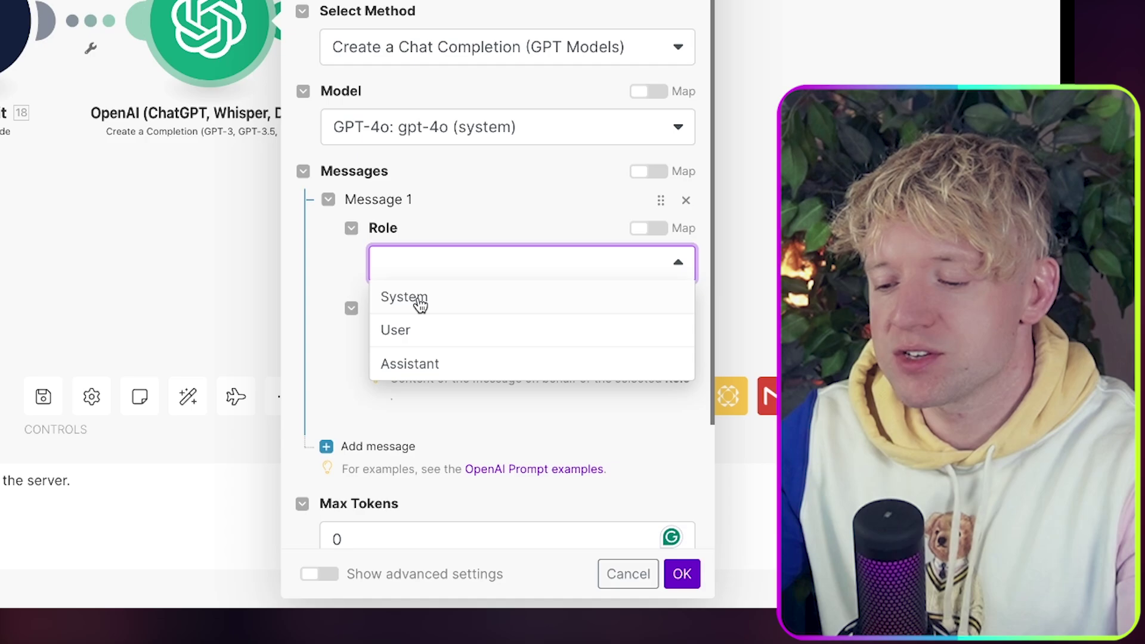
left_click(425, 342)
left_click(443, 344)
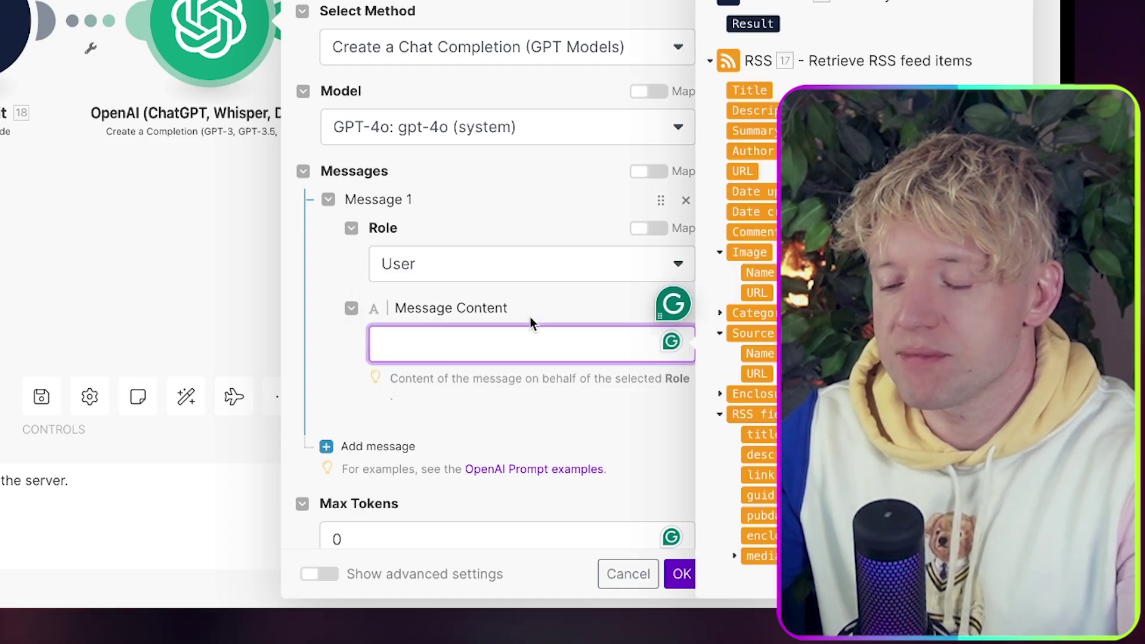
type("Summarise this transcript:")
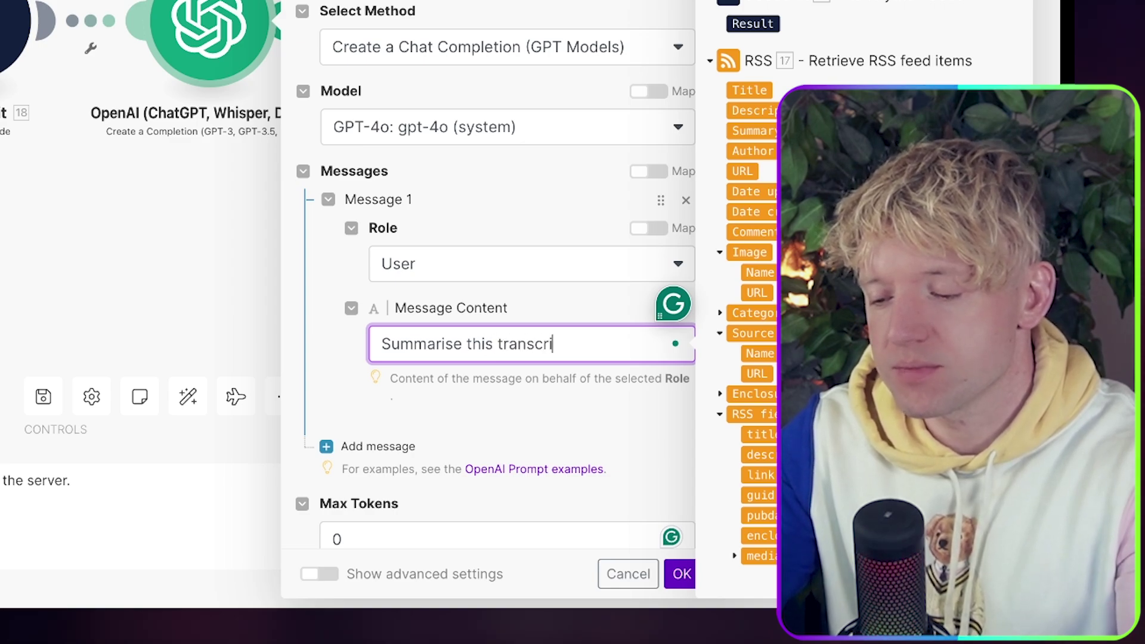
left_click(756, 23)
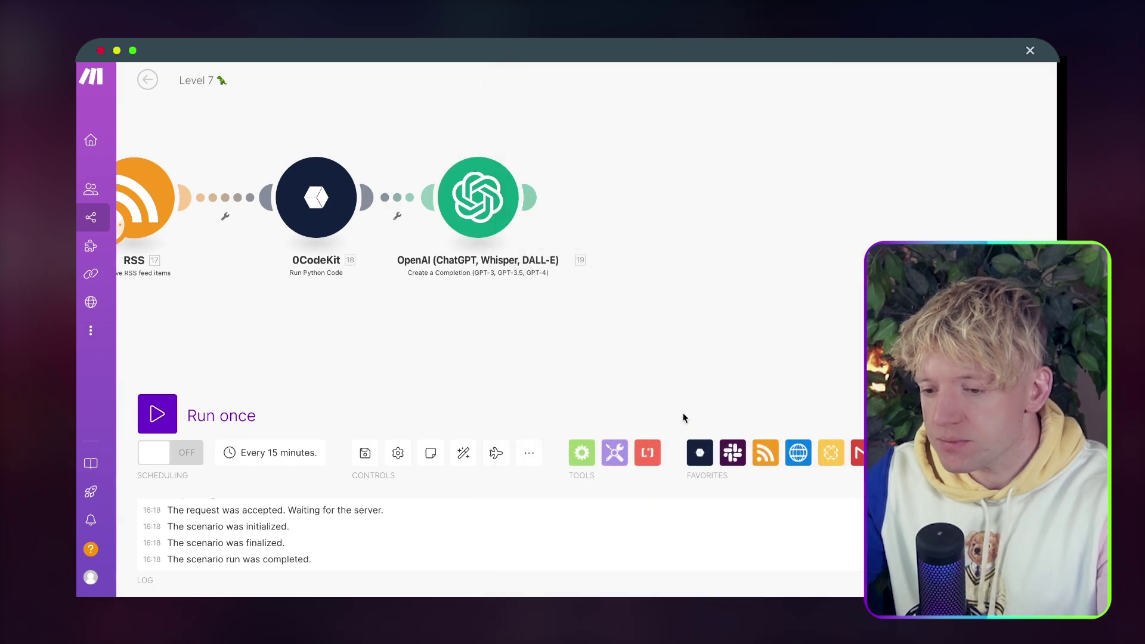
Rename the OpenAI module to 'Summariser'.
left_click_drag(489, 219, 544, 219)
right_click(543, 218)
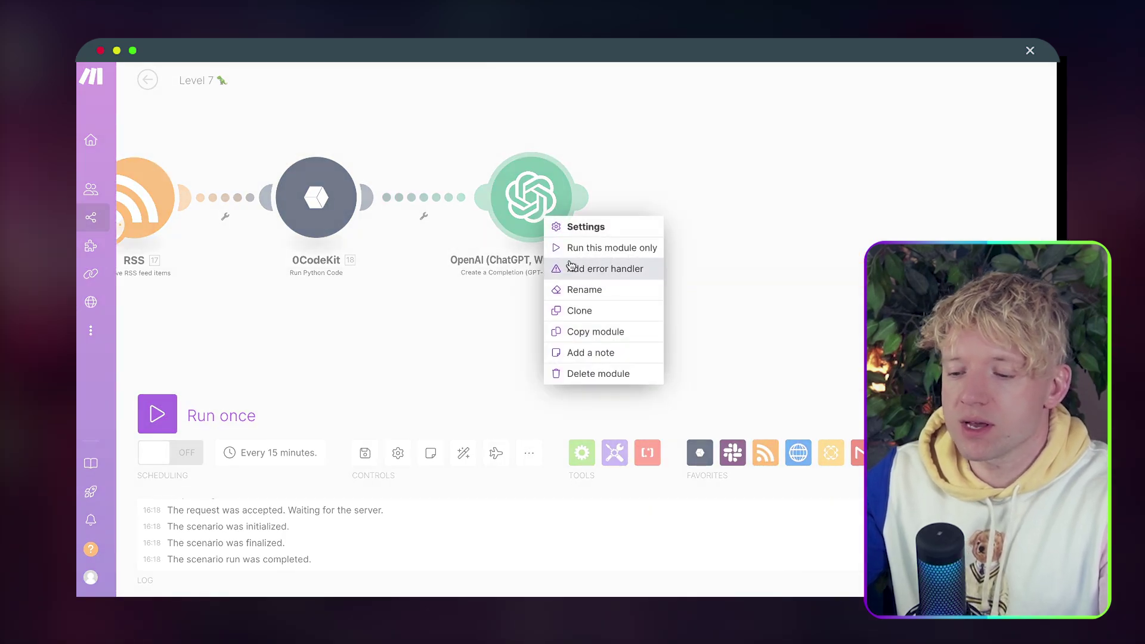
left_click(598, 291)
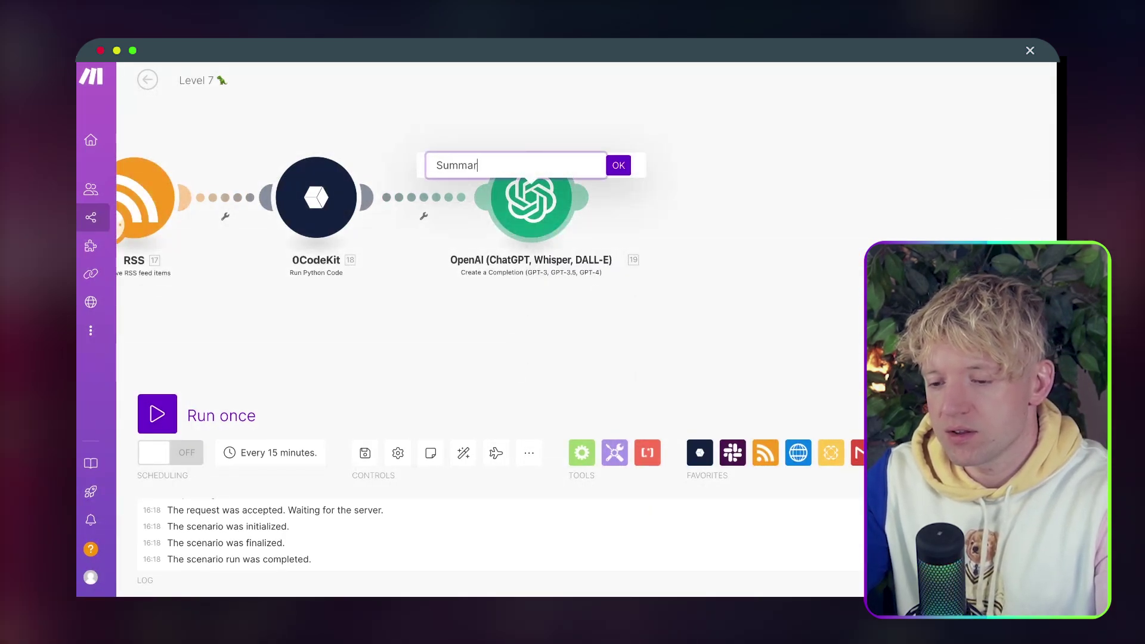
type("Summariser")
left_click(618, 165)
Add a Google Docs 'Insert a Paragraph to a Document' module after Summariser.
scroll(621, 248, "right", 3)
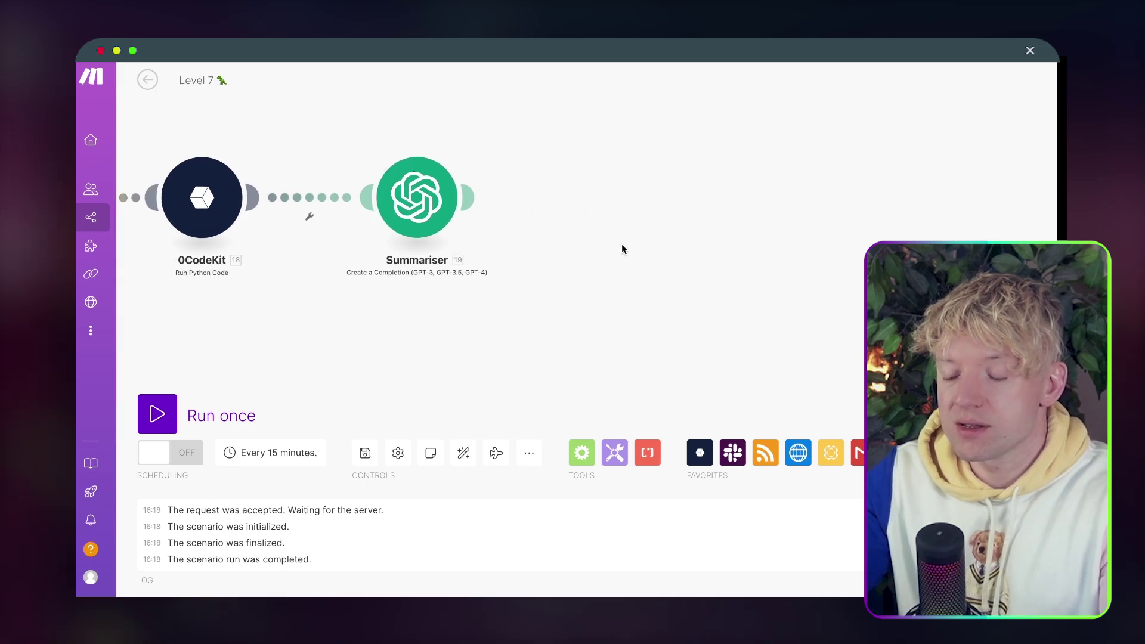
left_click(480, 211)
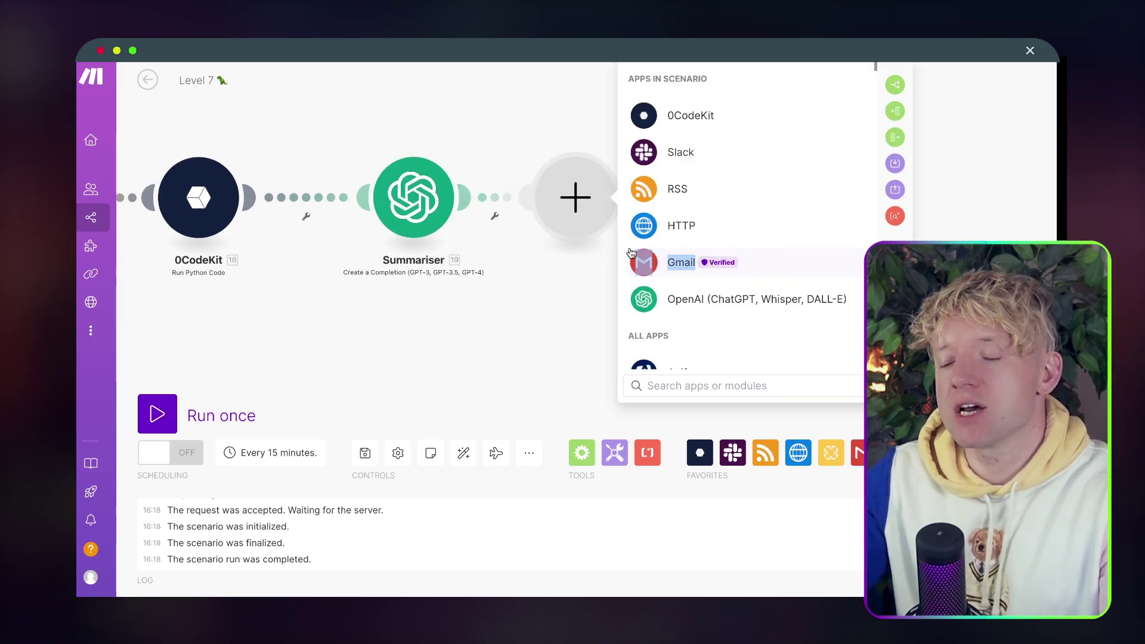
left_click(631, 253)
left_click(449, 76)
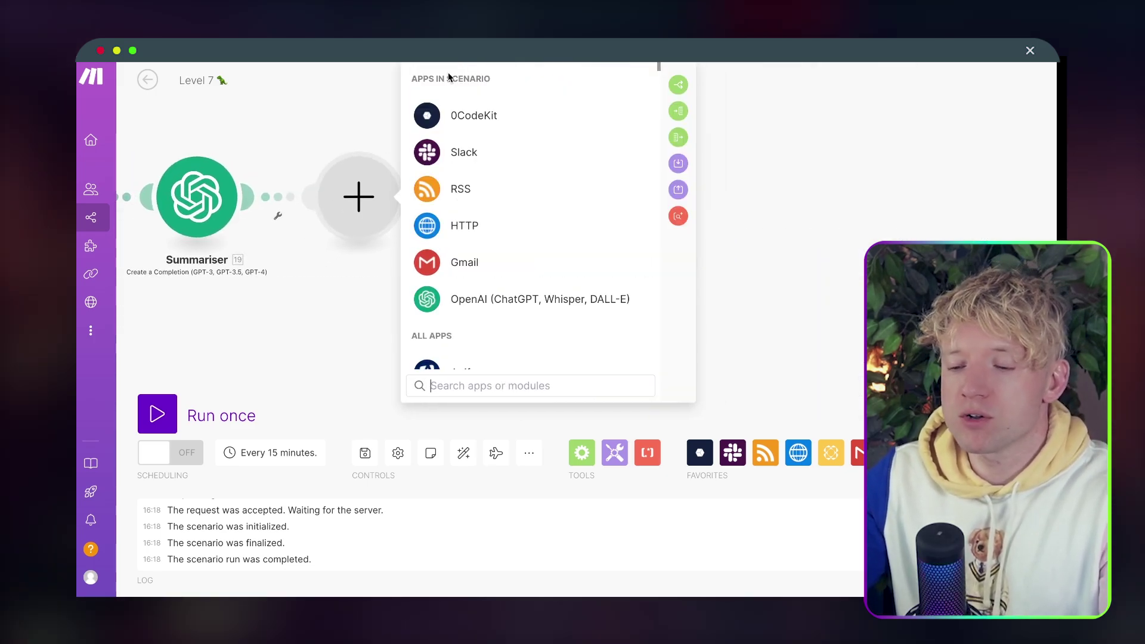
type("google do")
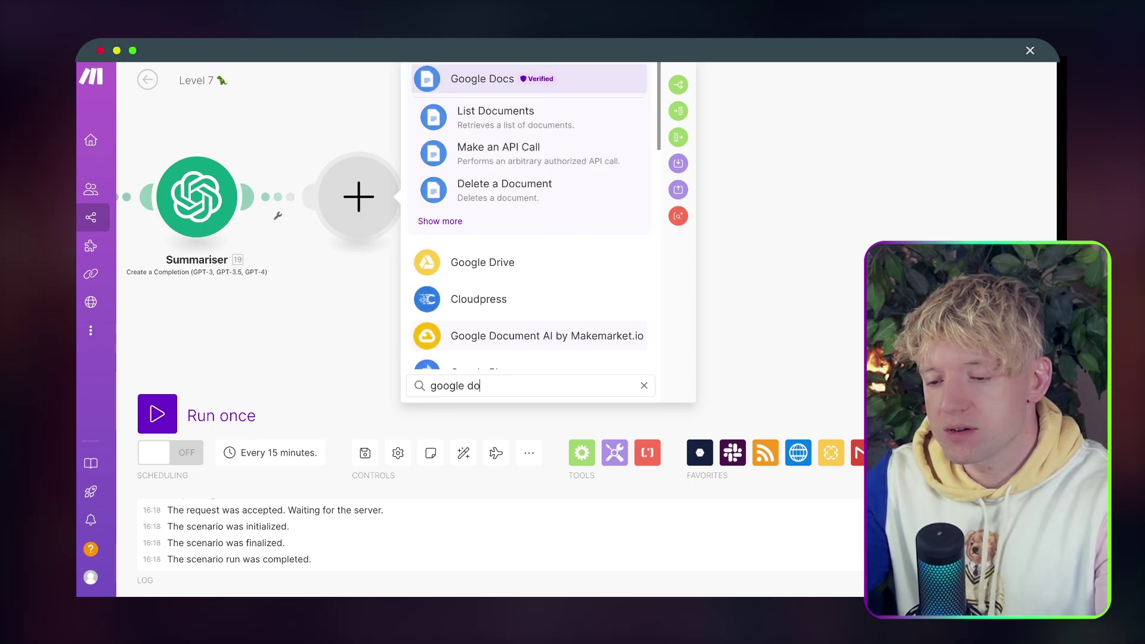
left_click(443, 221)
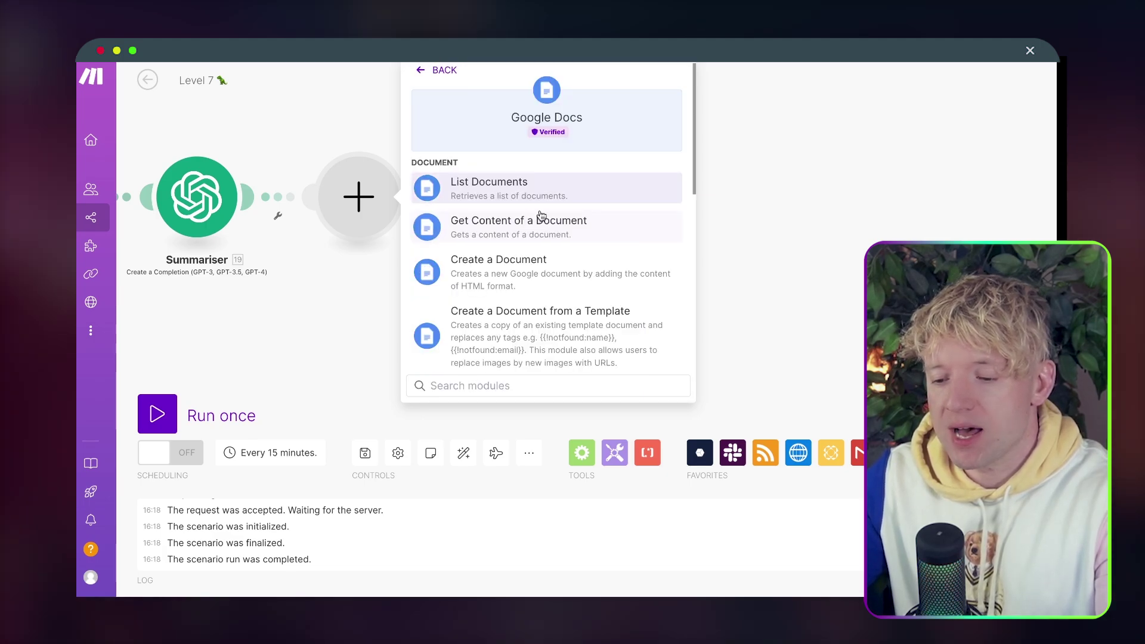
type("add")
key("BackSpace")
key("BackSpace")
key("BackSpace")
type("p")
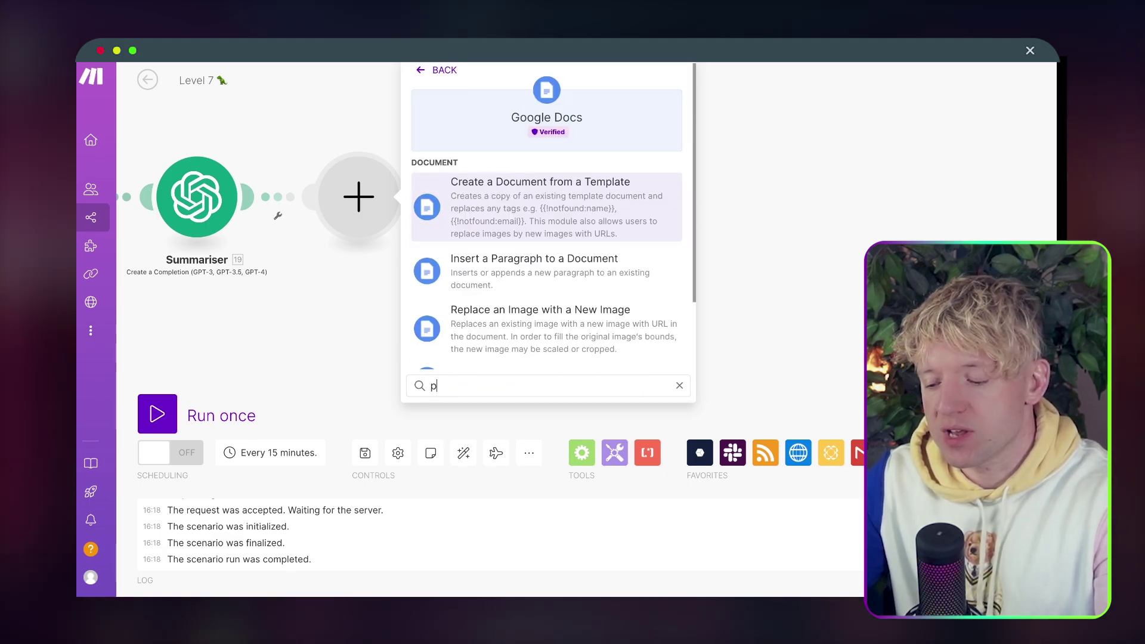
type("ara")
left_click(541, 181)
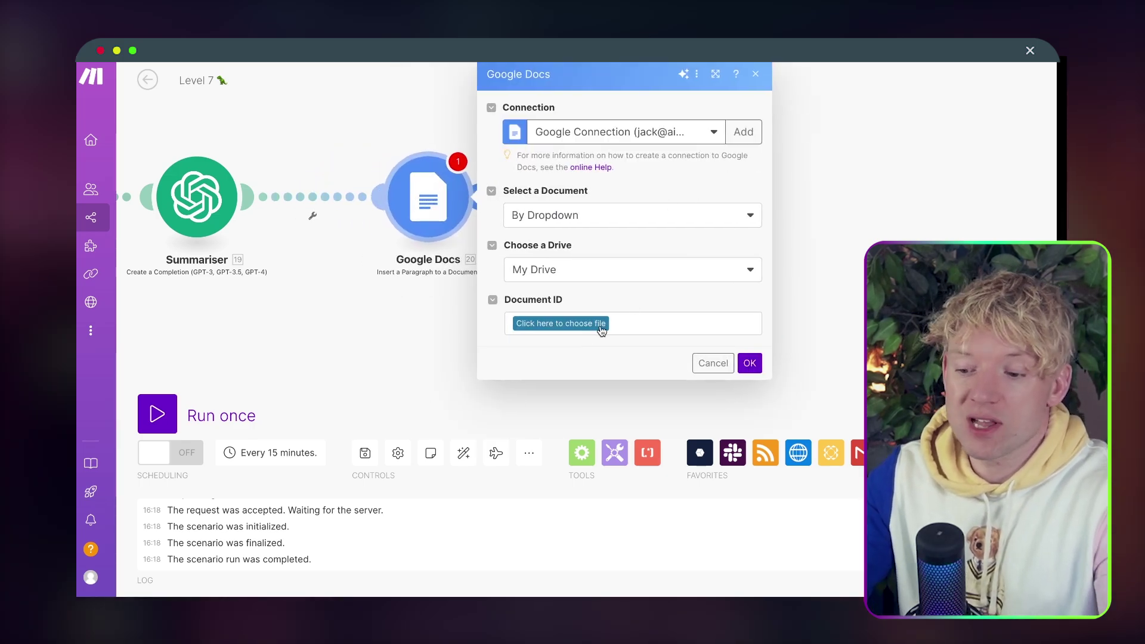
Target the Testerrrrr document, append the Summariser's Result, and save the module.
left_click(584, 326)
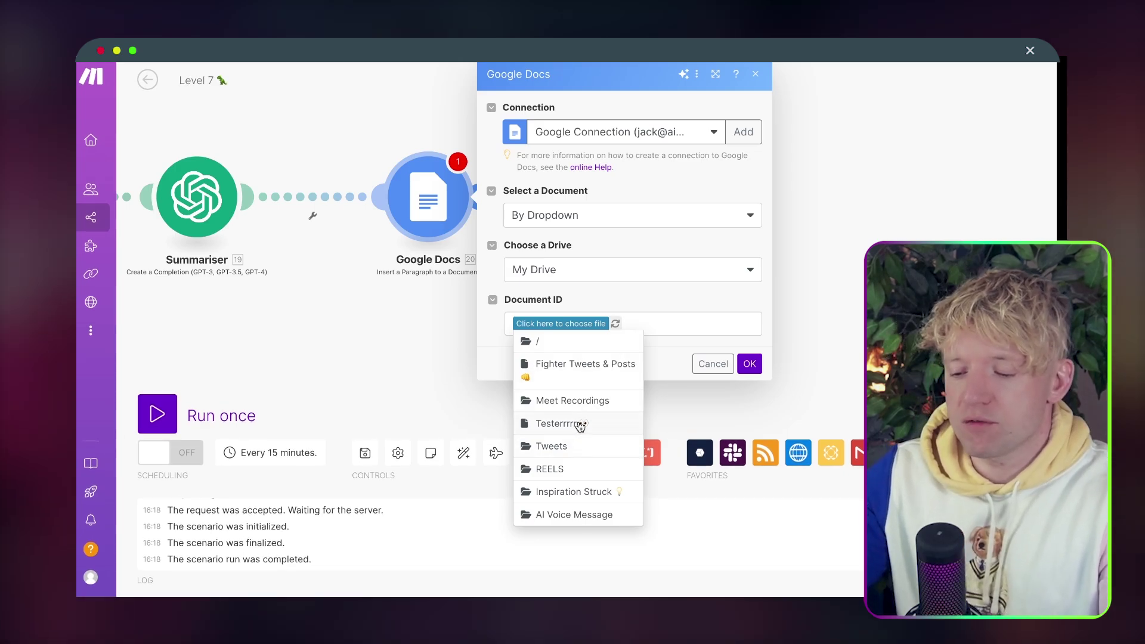
left_click(580, 424)
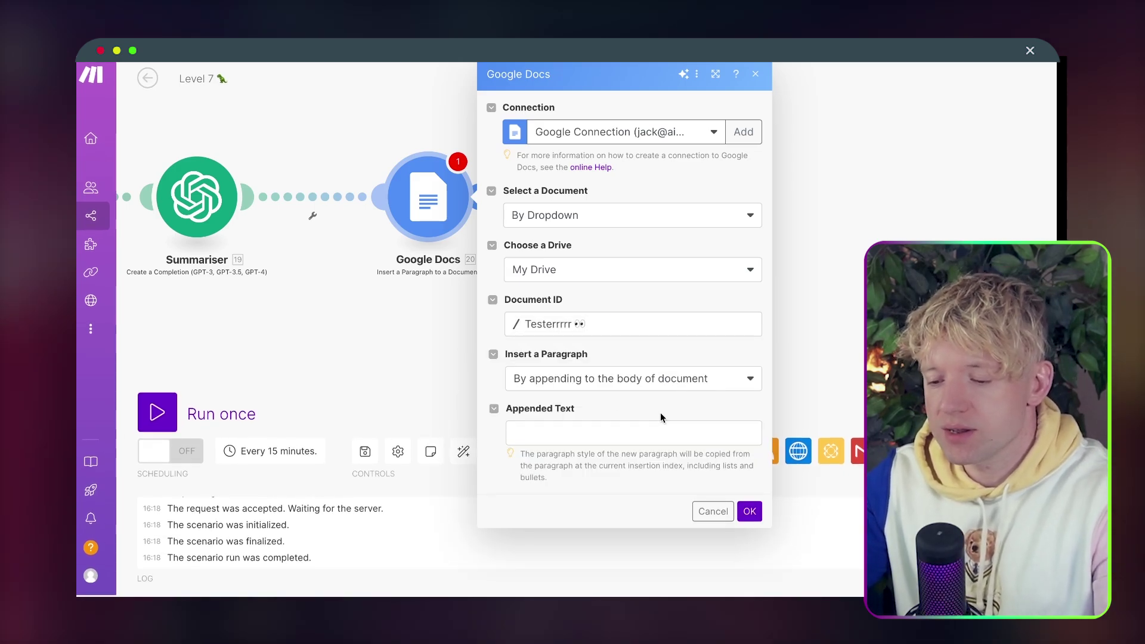
left_click(640, 433)
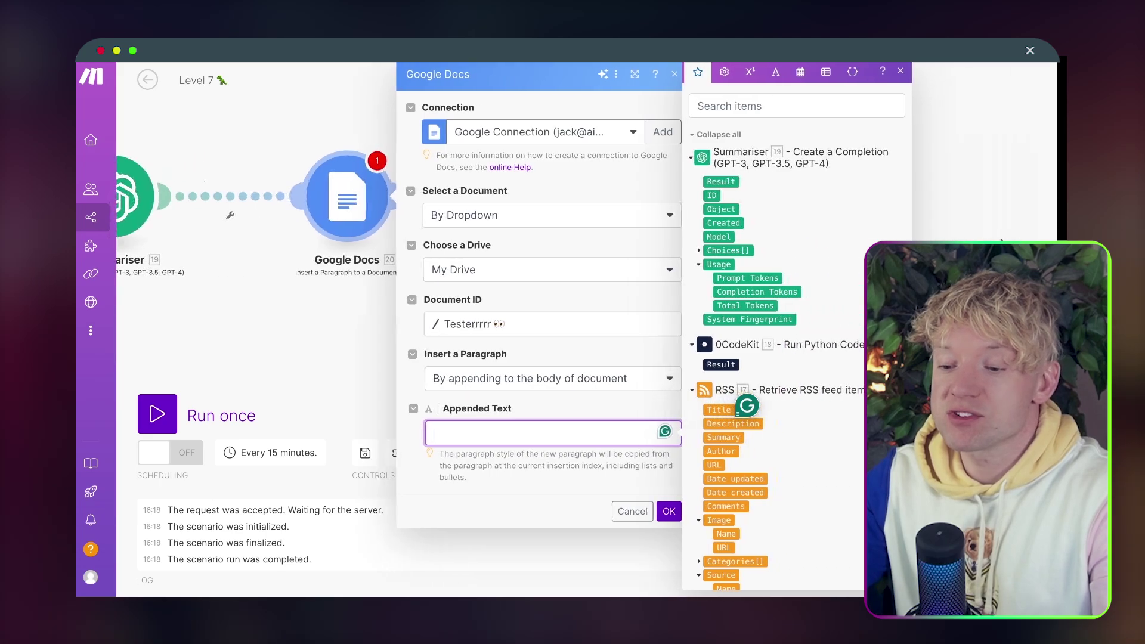
left_click(721, 180)
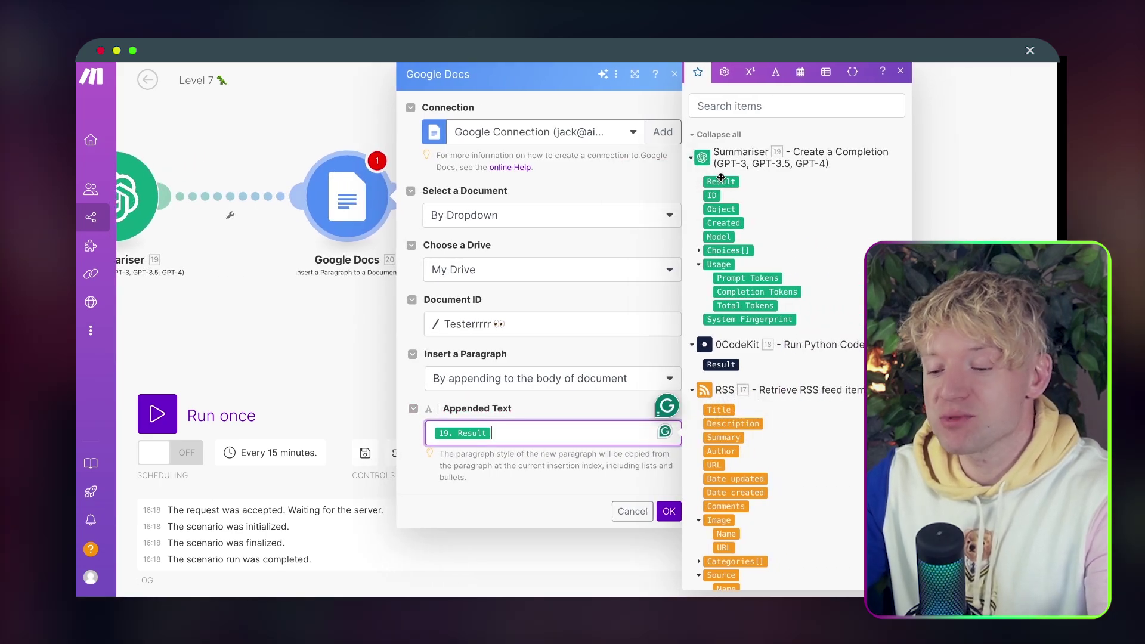
left_click(668, 512)
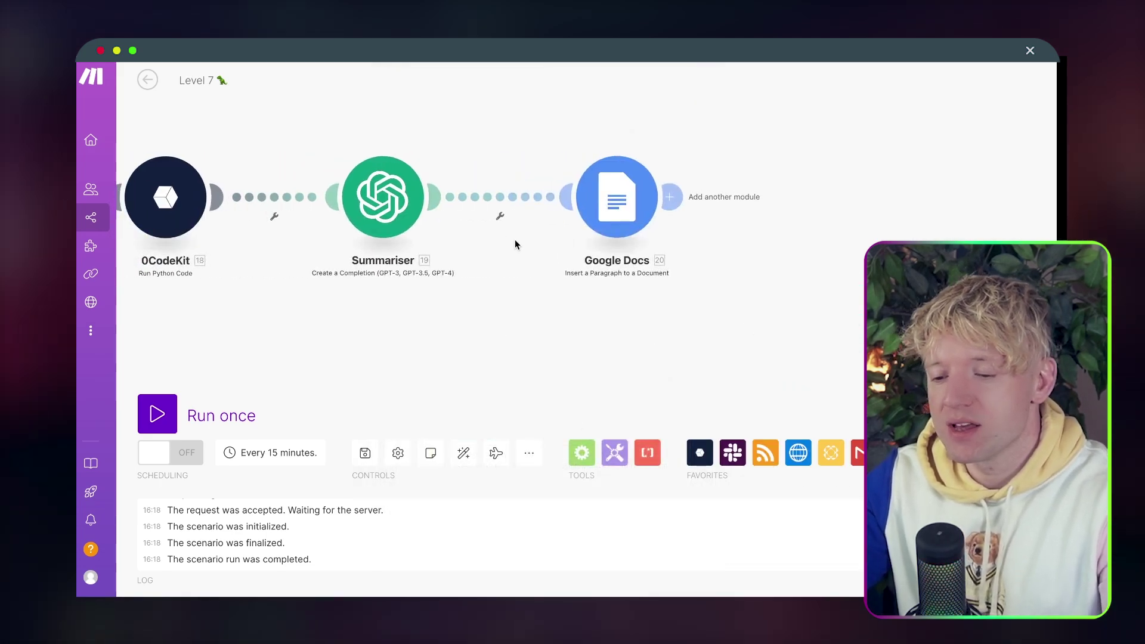
Run the Level 7 scenario once.
left_click(157, 413)
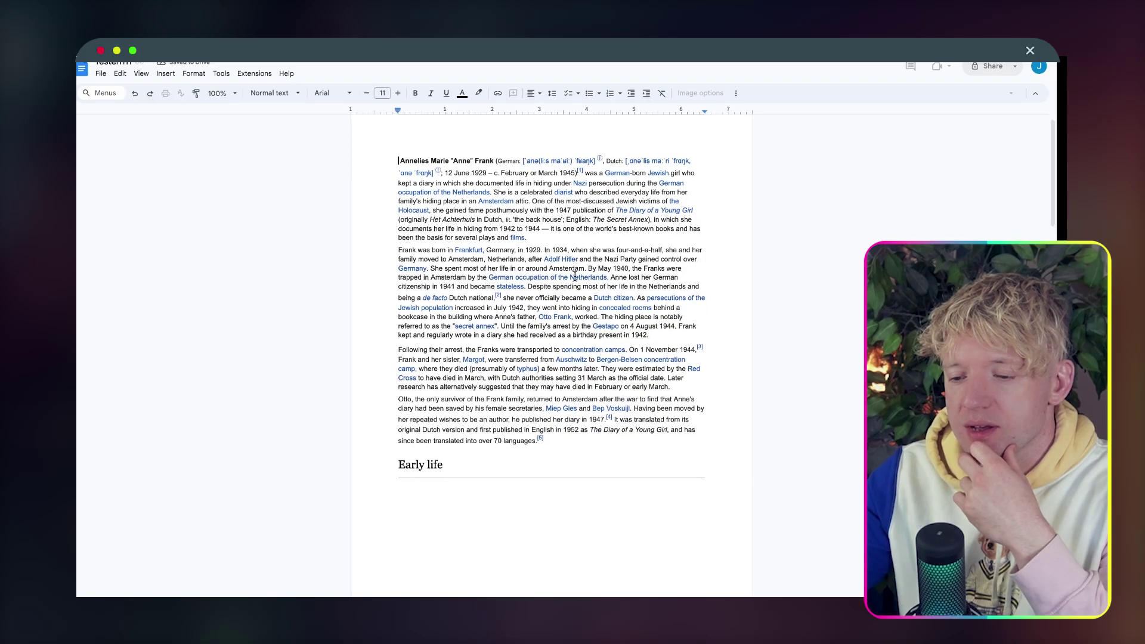
Add a blank line after the Gotham summary paragraph ending 'stop him.'.
scroll(575, 280, "down", 15)
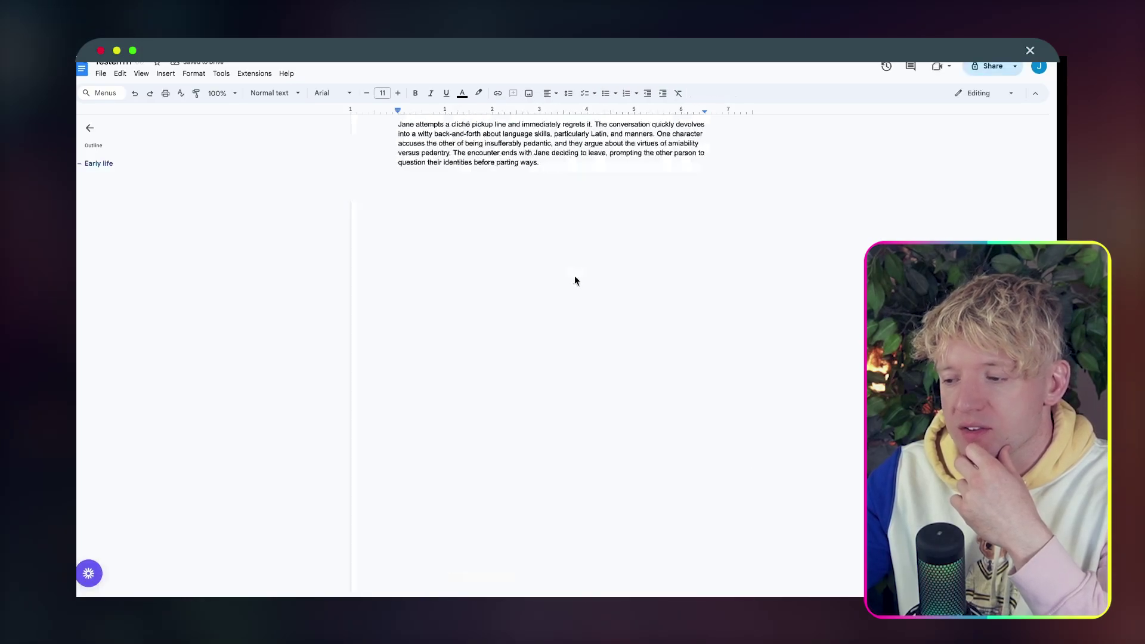
scroll(574, 280, "up", 5)
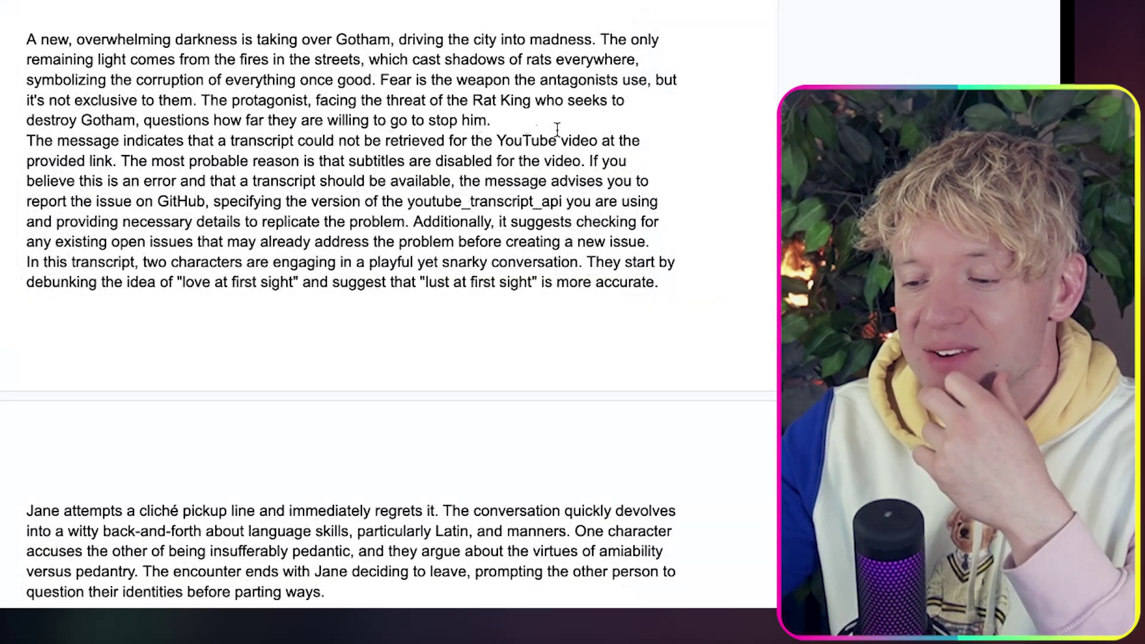
left_click(618, 261)
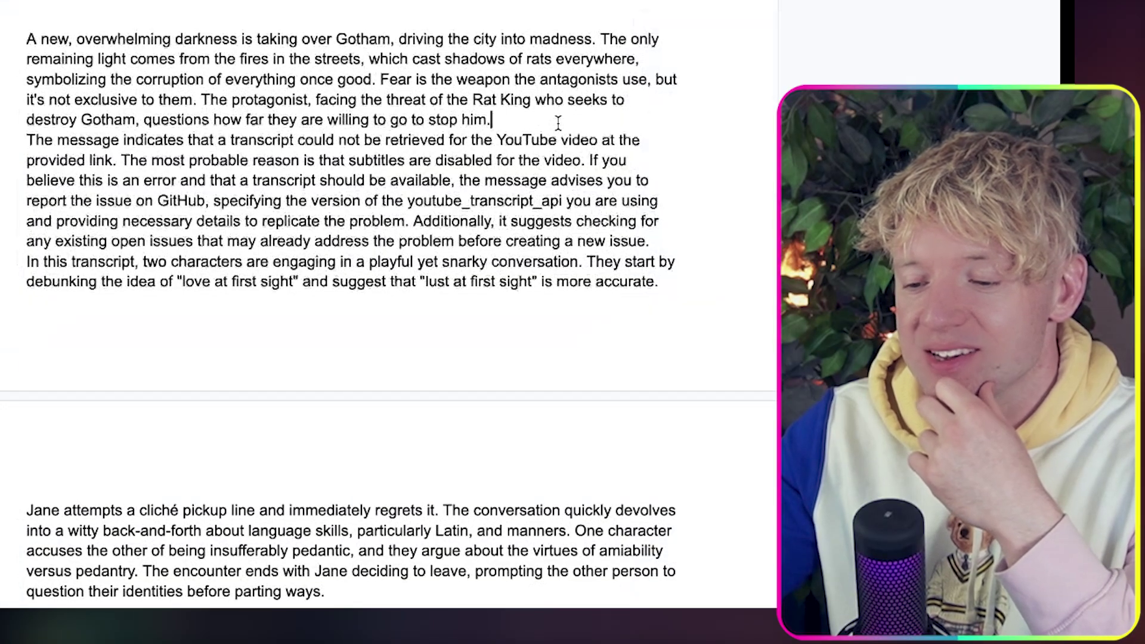
key("Return")
Select the Gotham, transcript-error and Jane summary paragraphs to review them.
left_click_drag(625, 100, 51, 33)
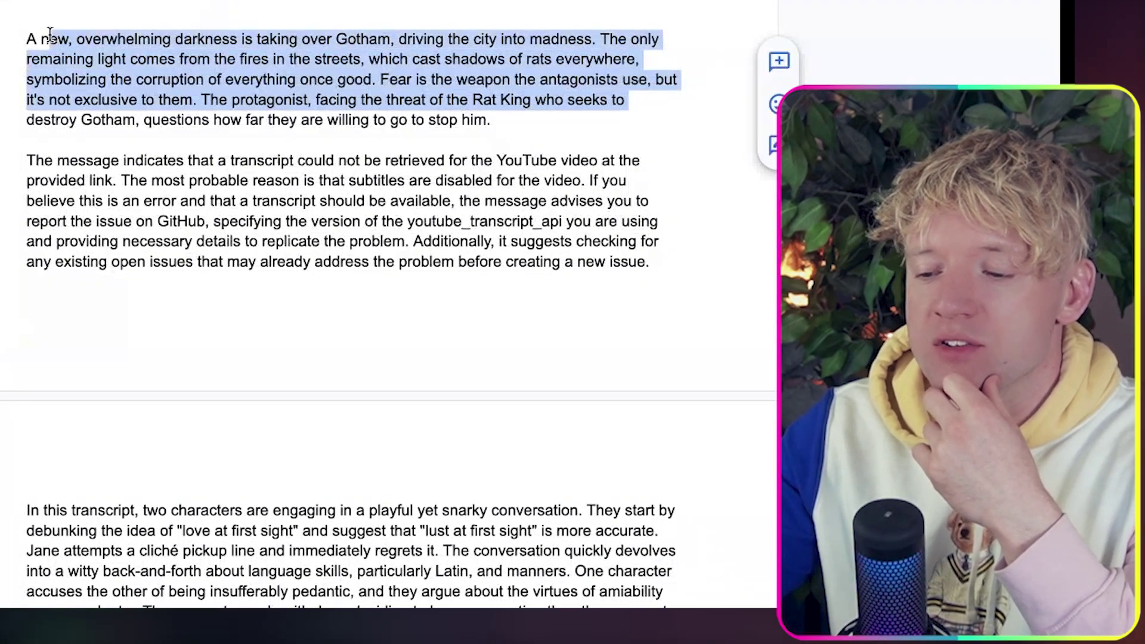
scroll(161, 92, "down", 1)
left_click(161, 93)
scroll(161, 92, "down", 4)
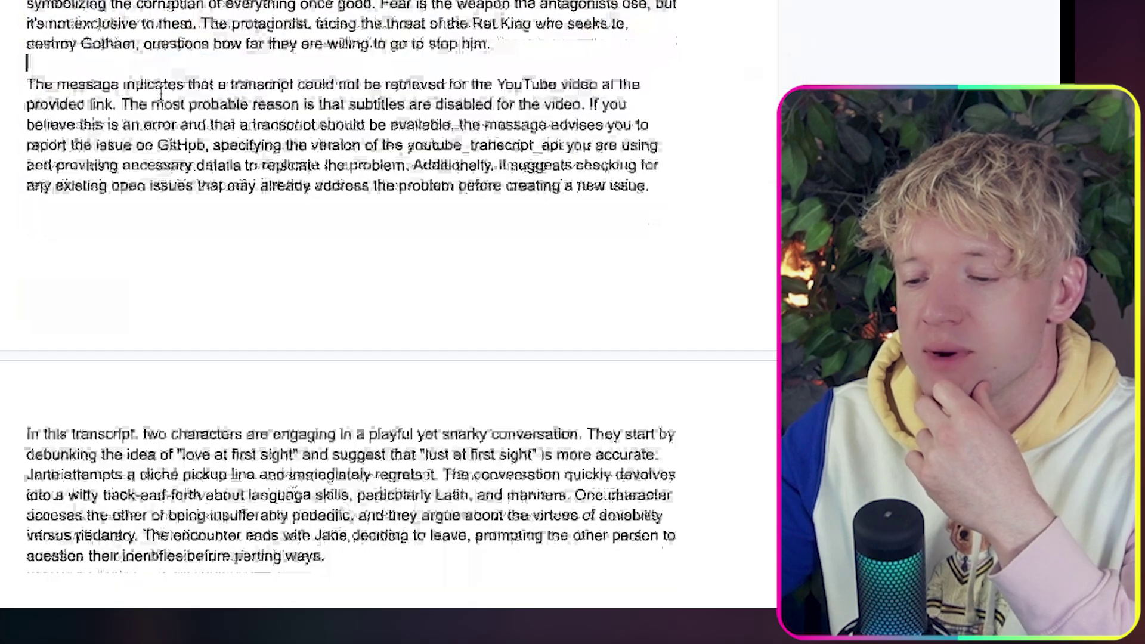
scroll(161, 93, "down", 1)
left_click_drag(25, 191, 205, 265)
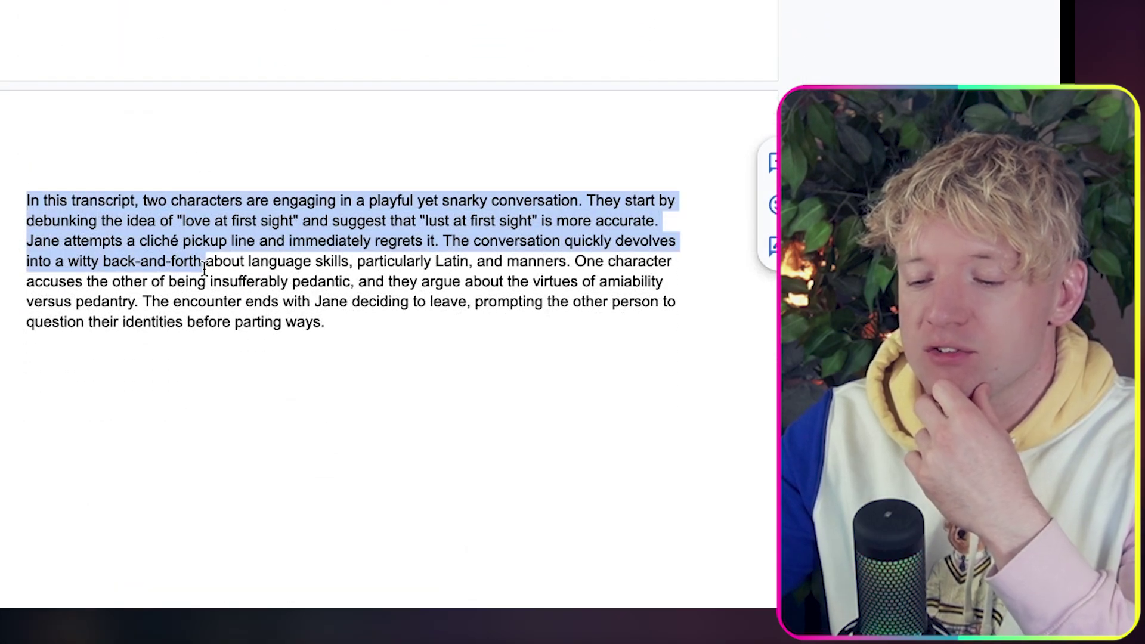
left_click(235, 241)
scroll(318, 308, "up", 3)
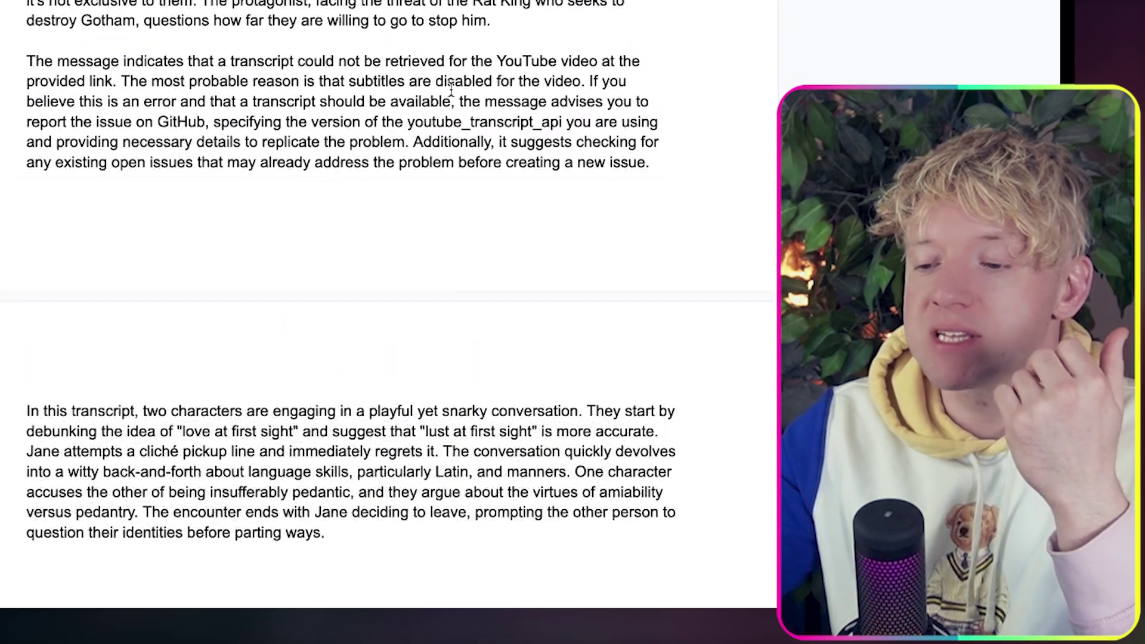
left_click_drag(562, 28, 418, 0)
left_click_drag(560, 142, 591, 81)
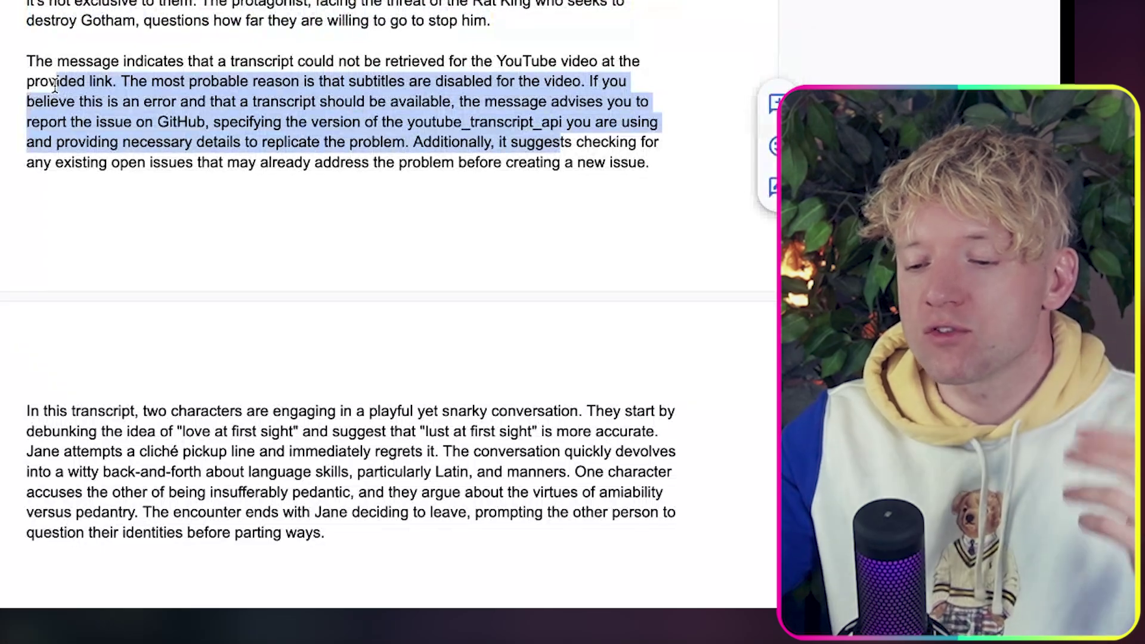
left_click_drag(435, 542, 18, 416)
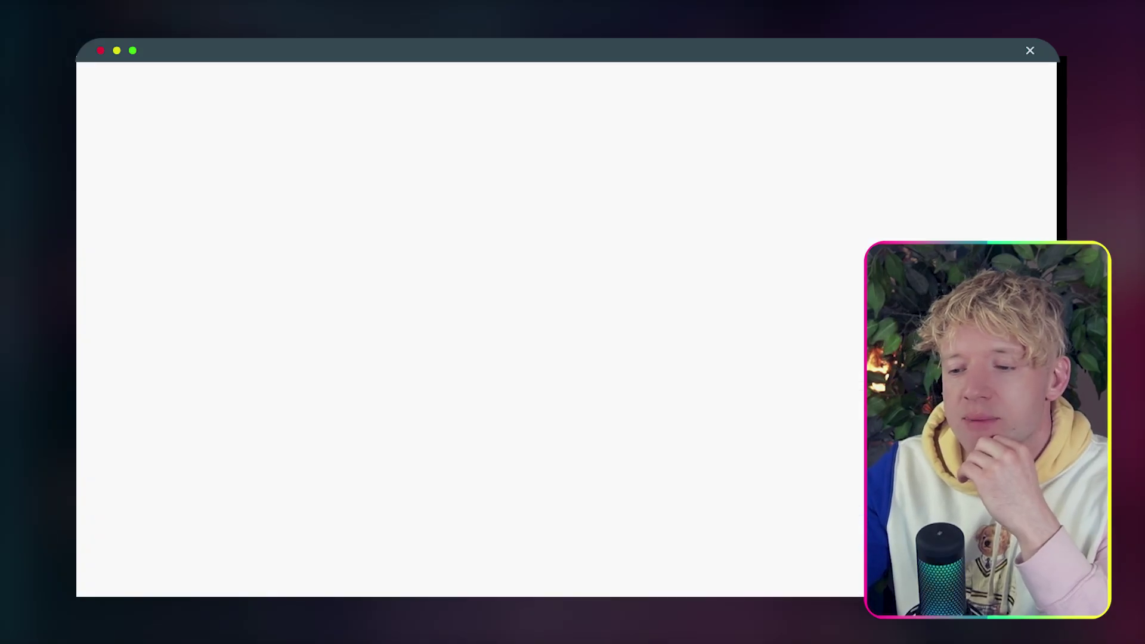
Inspect the Summariser's Operation 1 and 2 results, then pan to the Google Docs step.
left_click(635, 192)
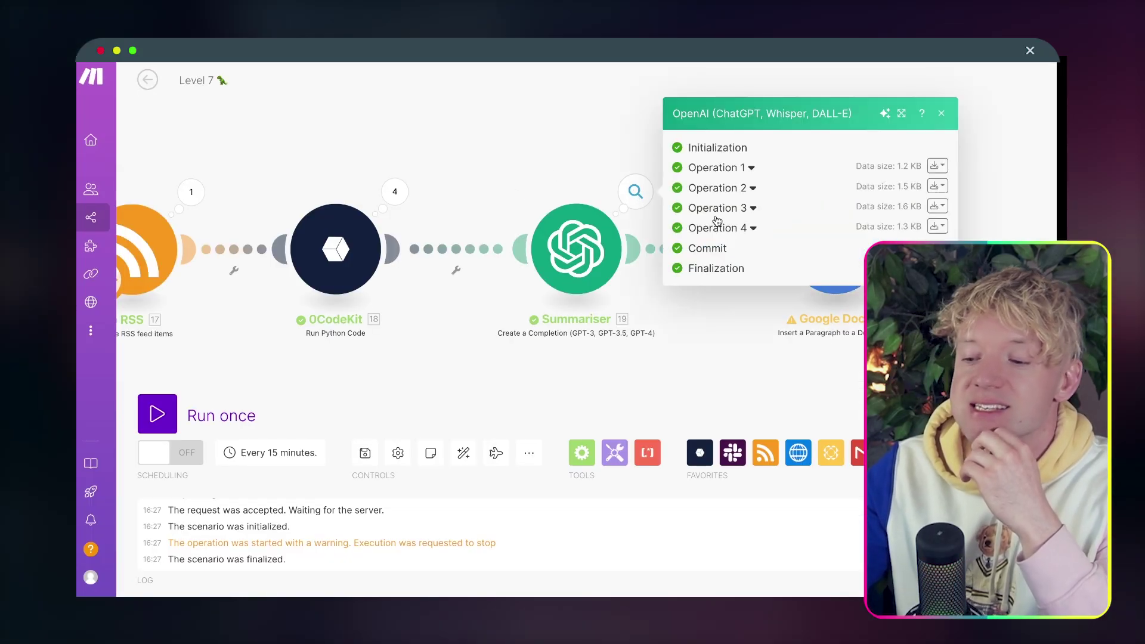
left_click(750, 169)
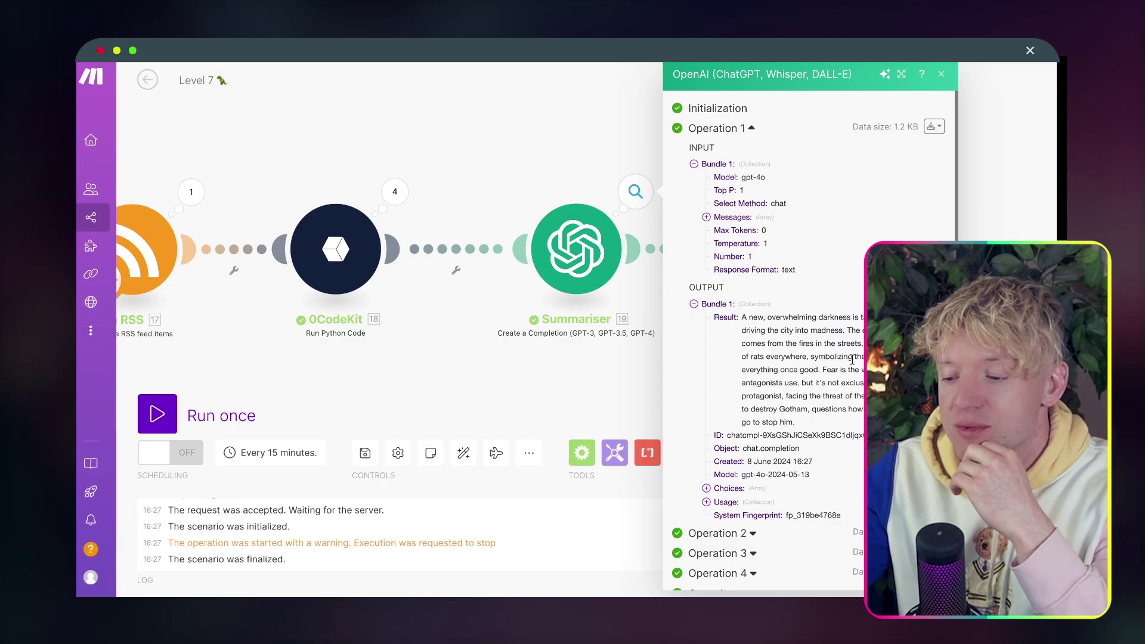
scroll(805, 417, "down", 1)
left_click(753, 491)
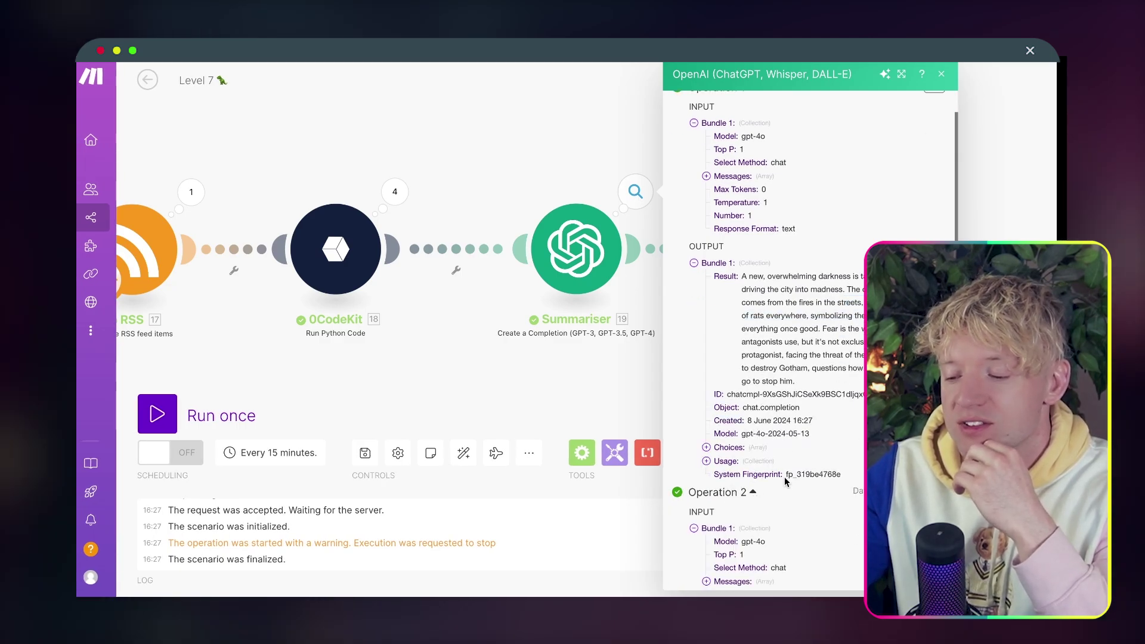
scroll(786, 476, "down", 5)
scroll(786, 476, "down", 2)
left_click_drag(817, 358, 775, 318)
left_click(819, 375)
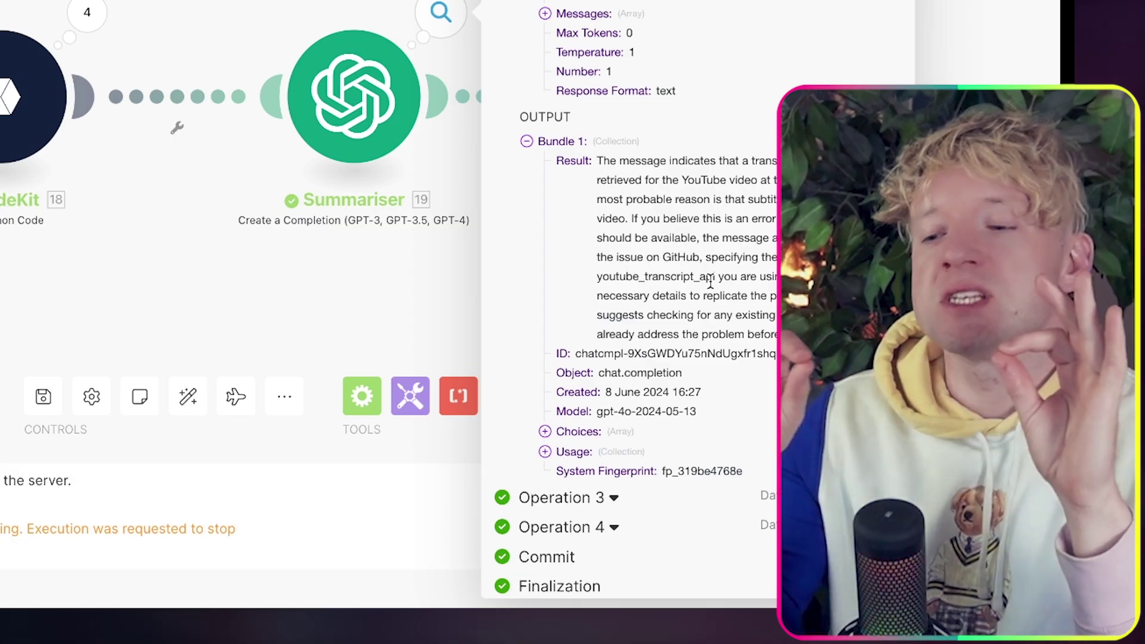
left_click(329, 21)
left_click_drag(329, 20, 450, 0)
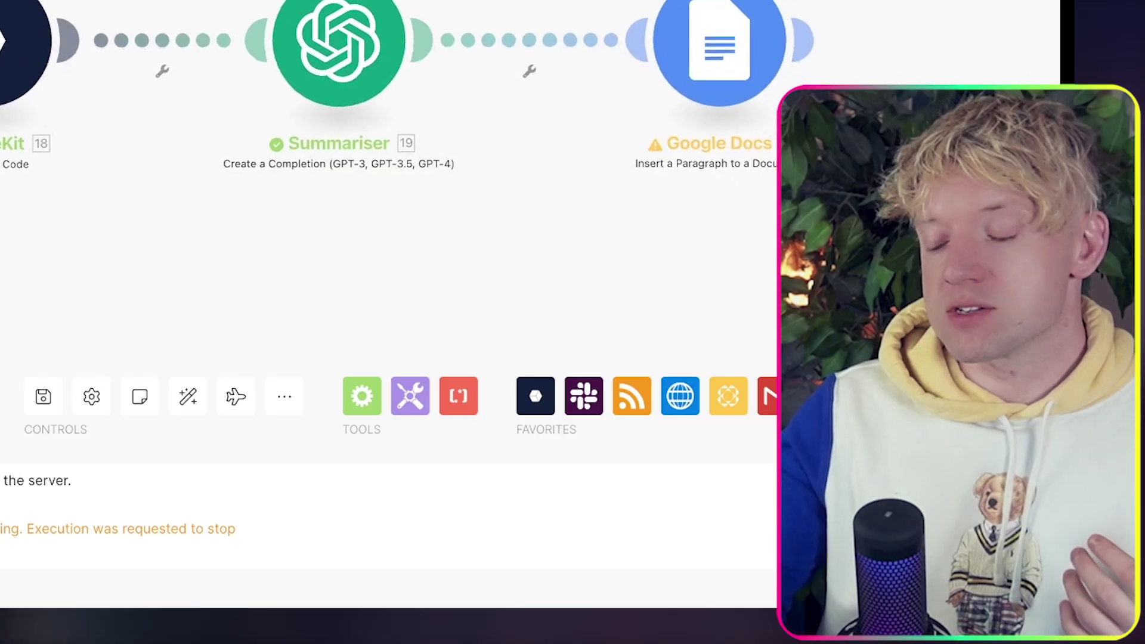
Delete the Google Docs module and add ElevenLabs Create a Speech Synthesis after the Summariser.
right_click(532, 68)
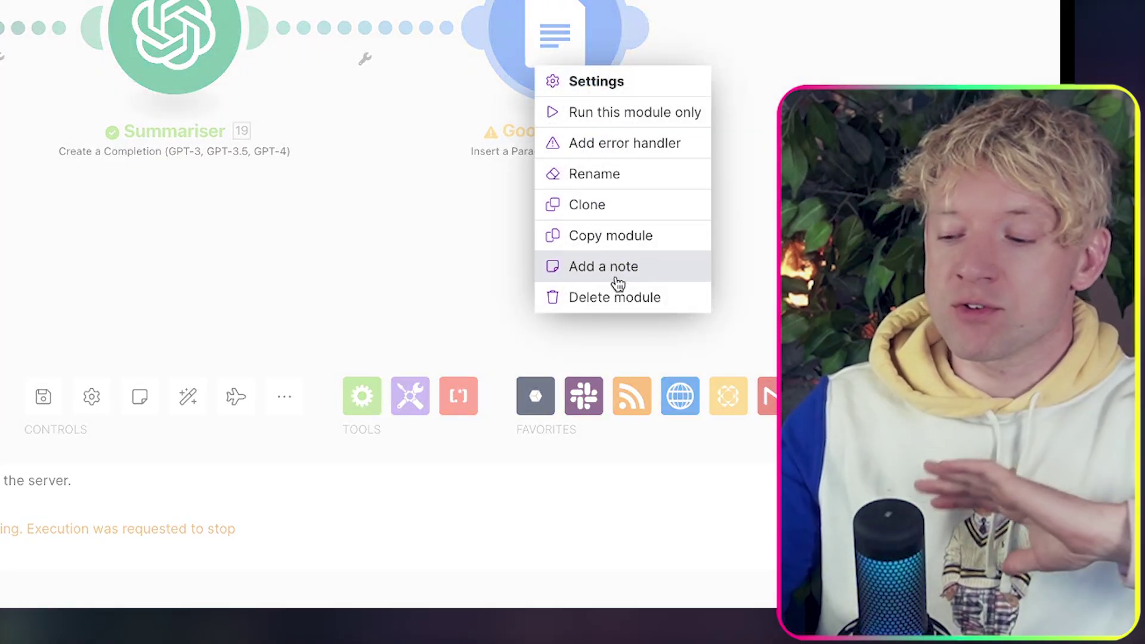
left_click(603, 296)
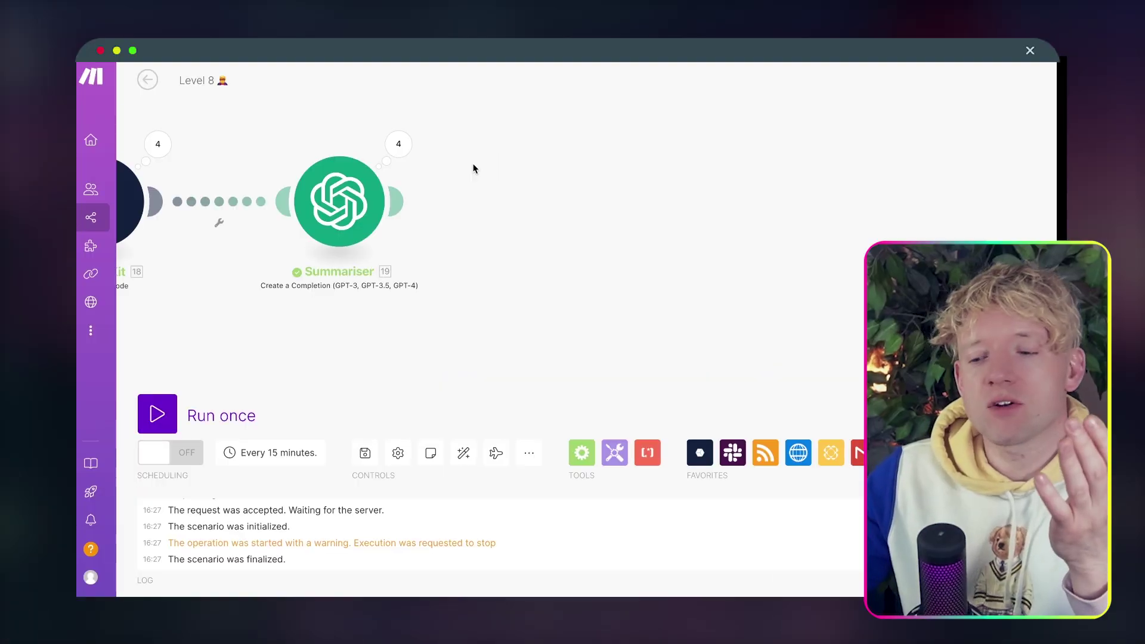
left_click(397, 200)
type("elev")
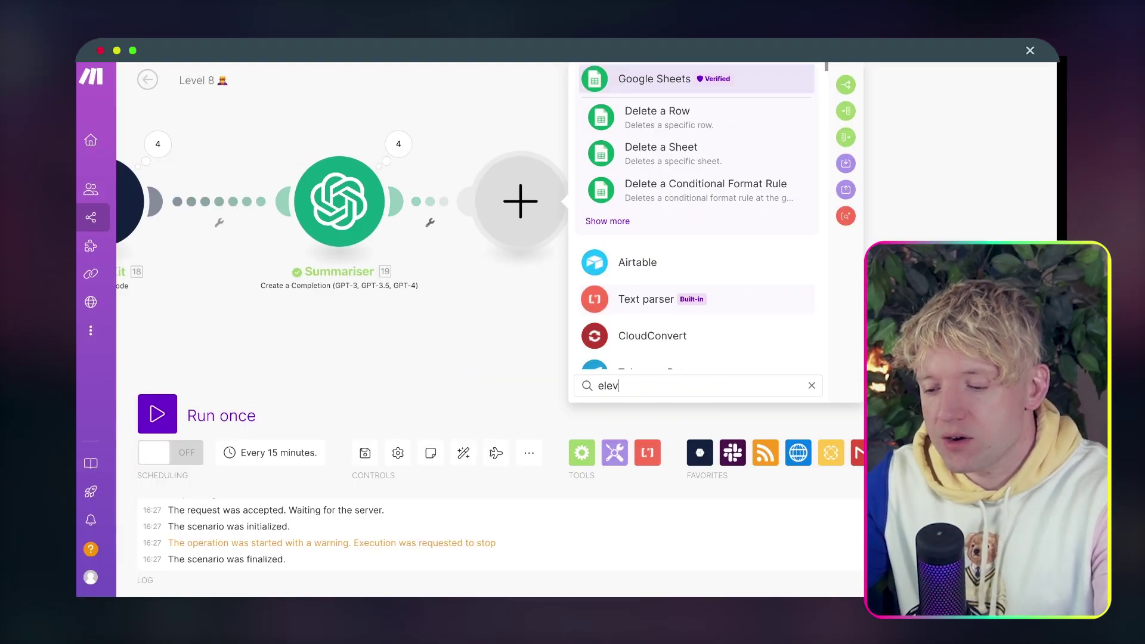
left_click(695, 157)
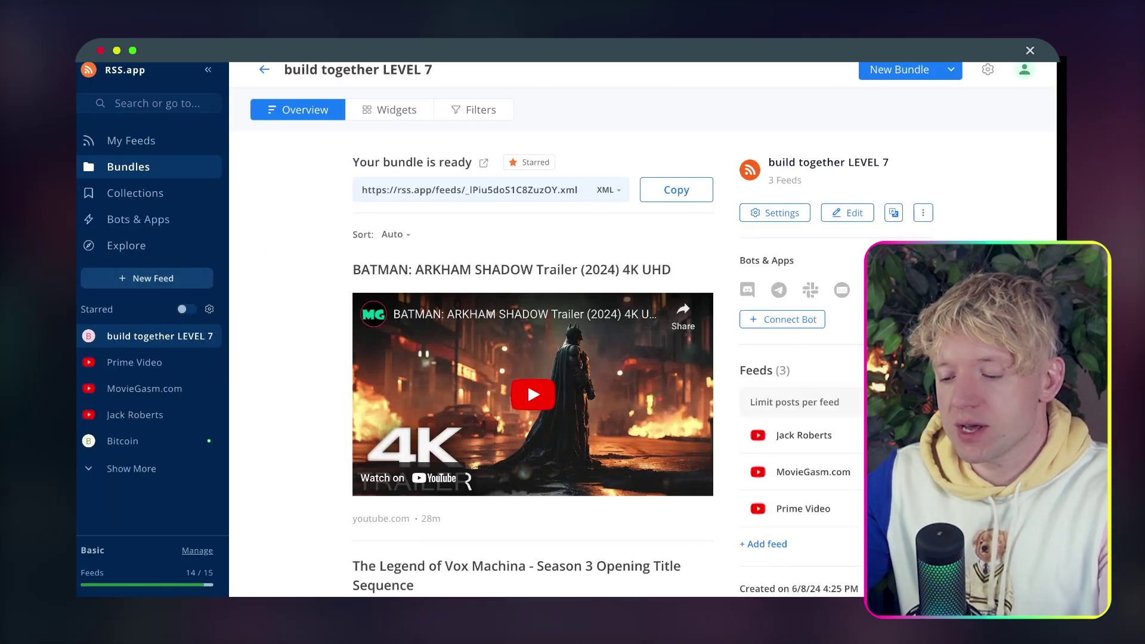
Open the ElevenLabs Speech Synthesis app, dismiss the payment-failed warning, and keep the current cloned voice.
type("elev")
key("Return")
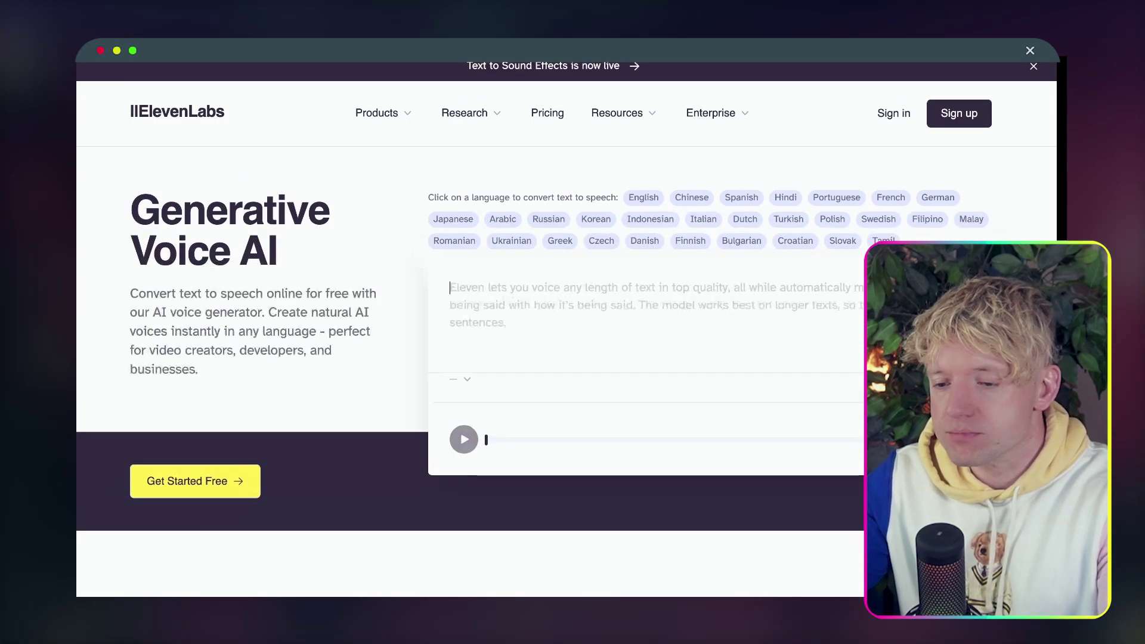
key("alt+BackSpace")
key("alt+BackSpace")
key("alt+BackSpace")
key("BackSpace")
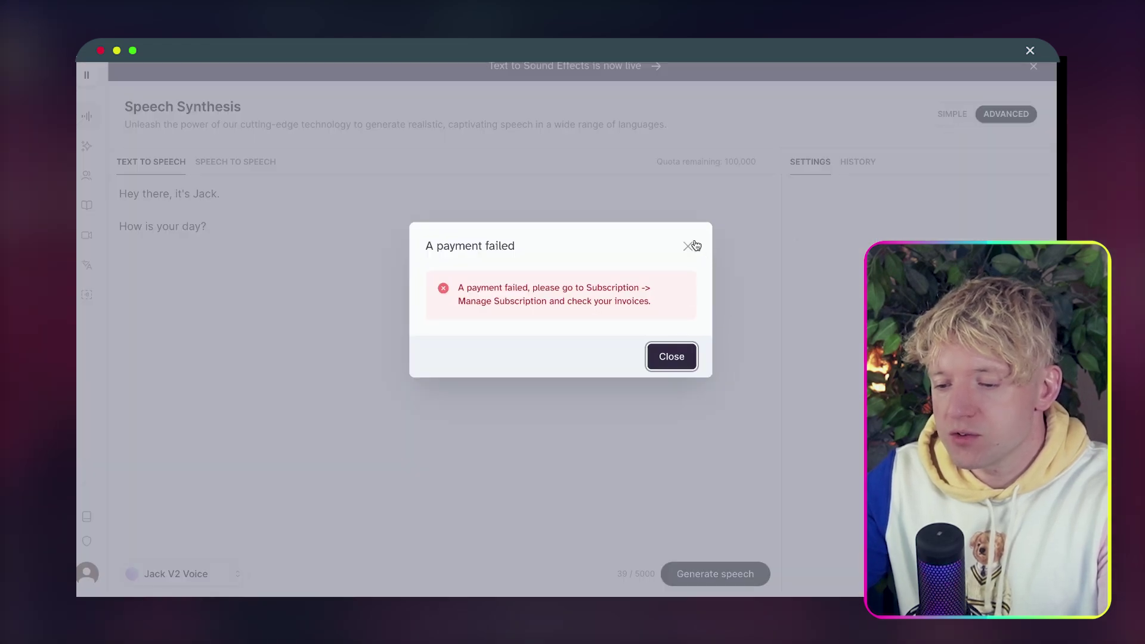
left_click(689, 248)
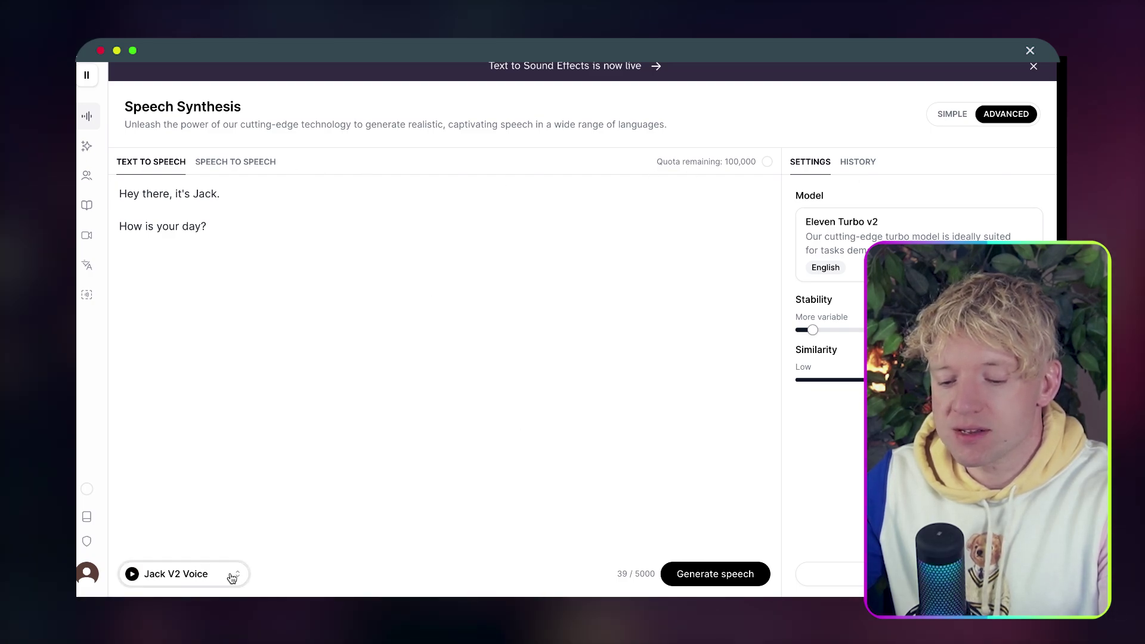
left_click(231, 575)
left_click(250, 341)
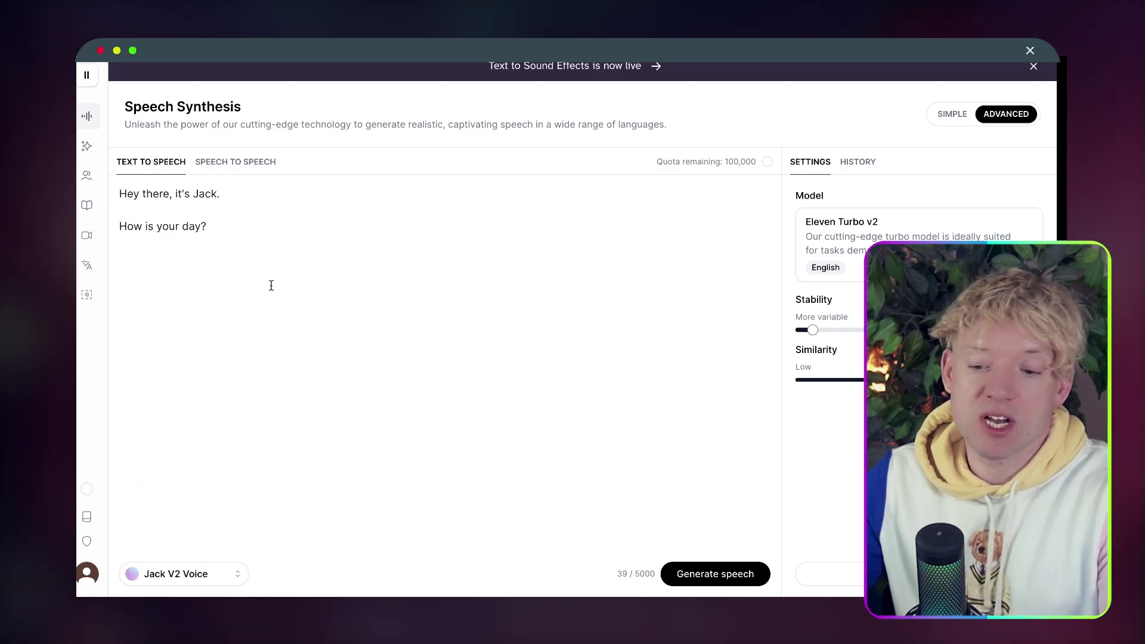
left_click(271, 283)
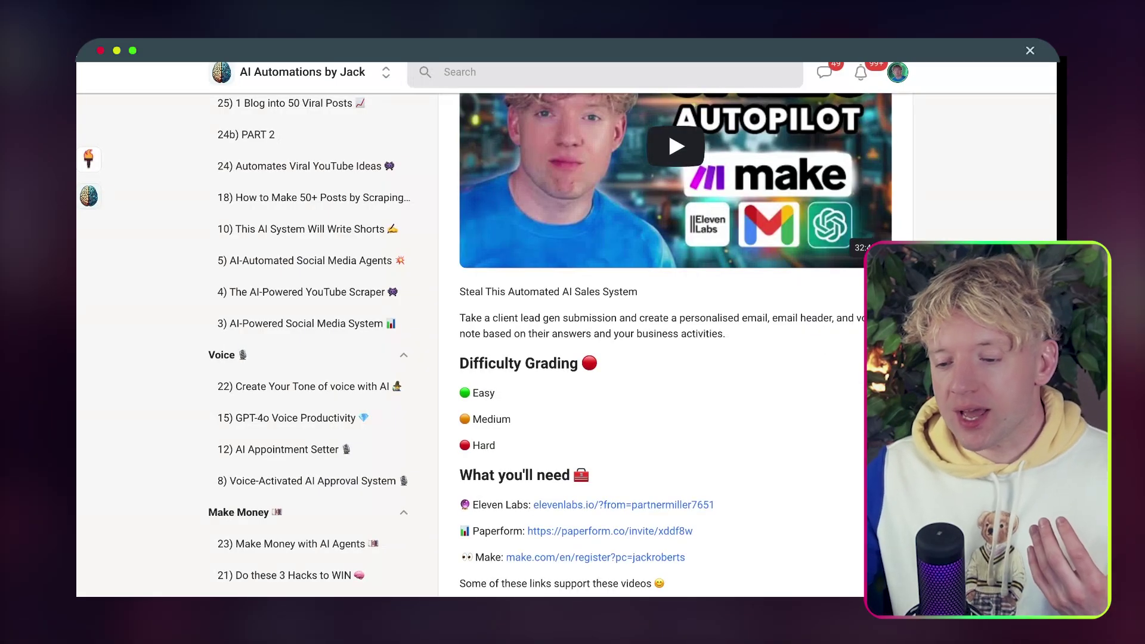
Open the lesson '7b) Create a Voice Clone' from the Skool classroom sidebar.
scroll(333, 449, "down", 5)
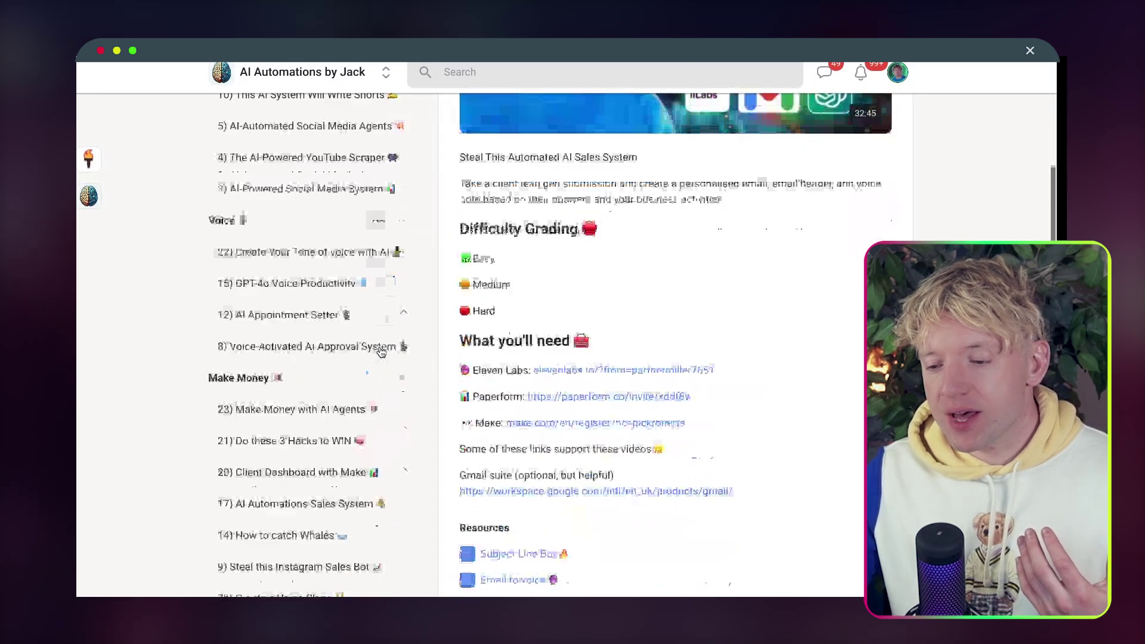
left_click(312, 446)
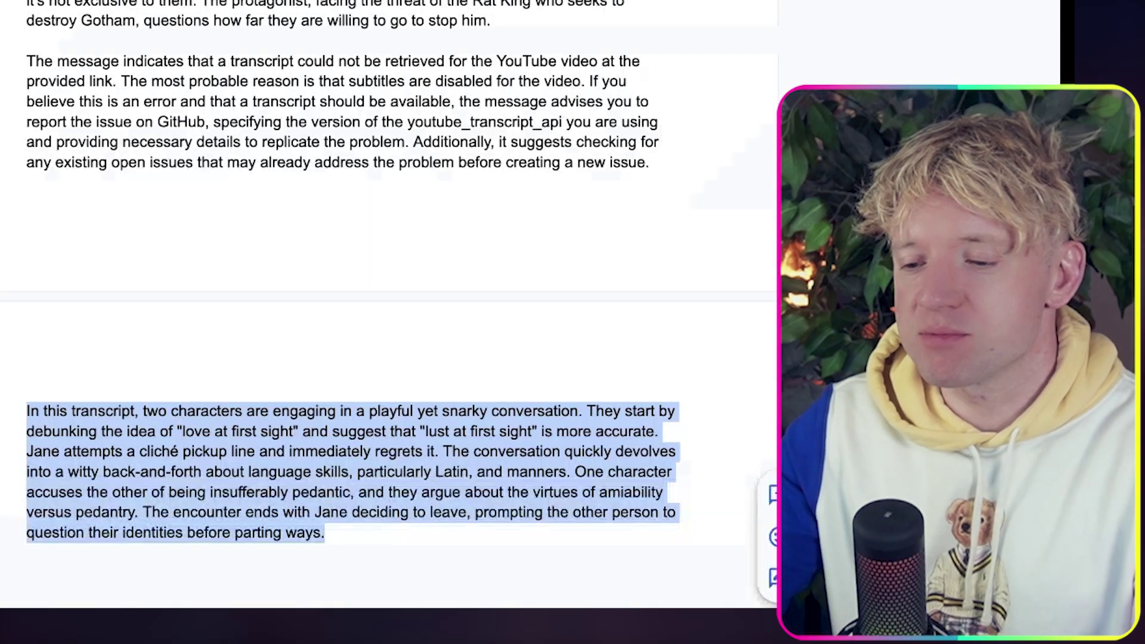
Paste the Gotham summary paragraph over the ElevenLabs sample text and generate speech.
left_click_drag(490, 21, 28, 0)
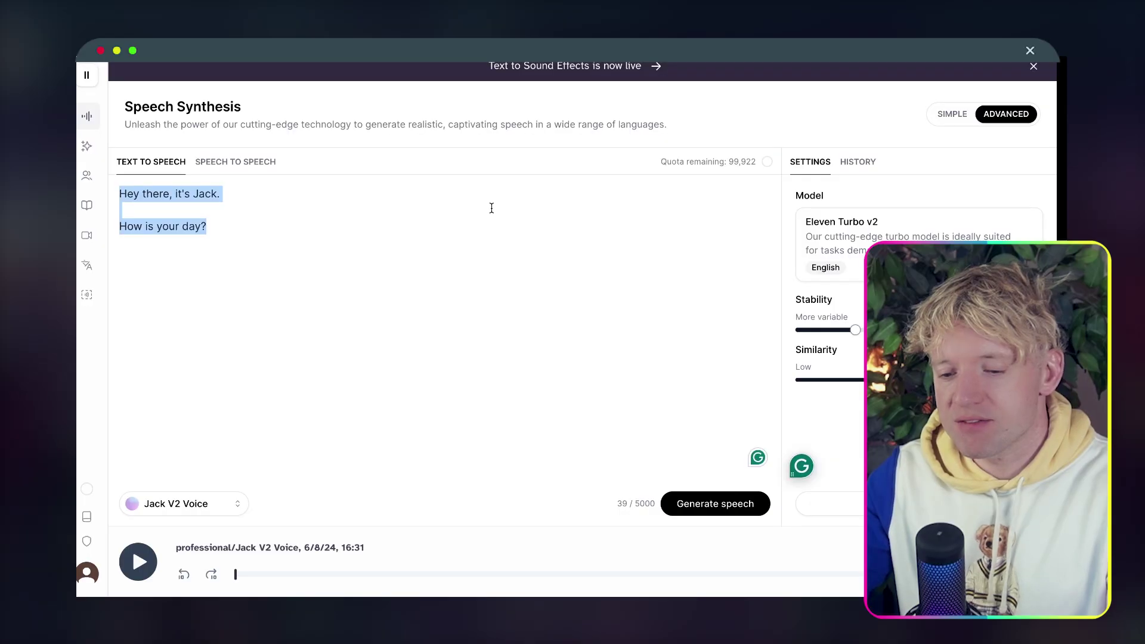
type("A new, overwhelming darkness is taking over Gotham, driving the city into madness. The only remaining light comes from the fires in the streets, which cast shadows of rats everywhere, symbolizing the corruption of everything once good. Fear is the weapon the antagonists use, but it's not exclusive to them. The protagonist, facing the threat of the Rat King who seeks to destroy Gotham, questions how far they are willing to go to stop him.")
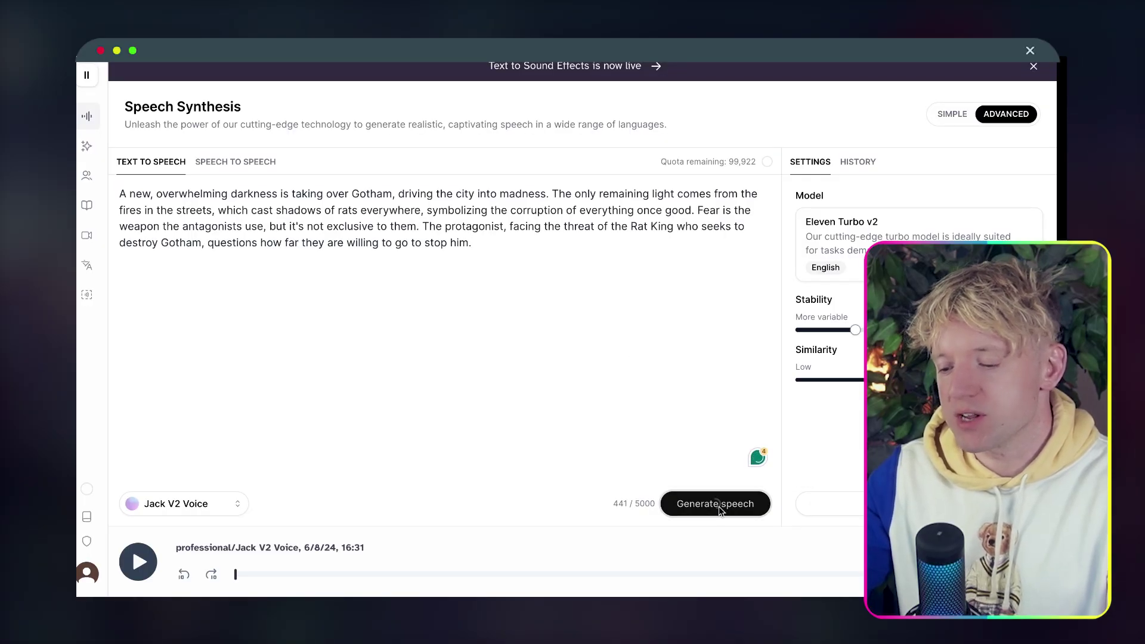
left_click(719, 511)
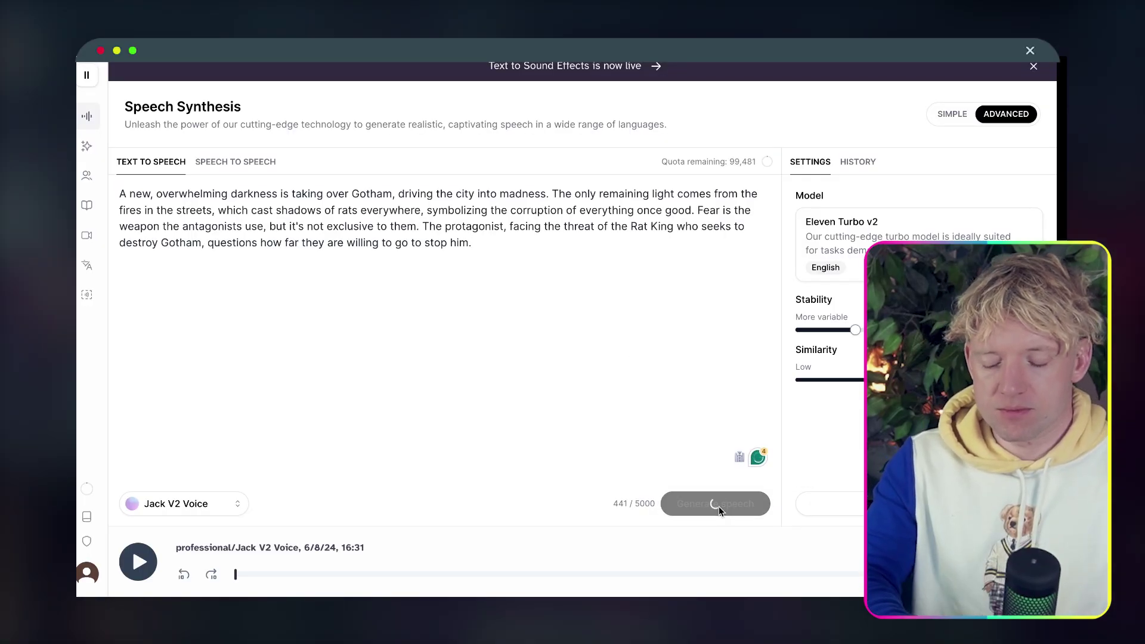
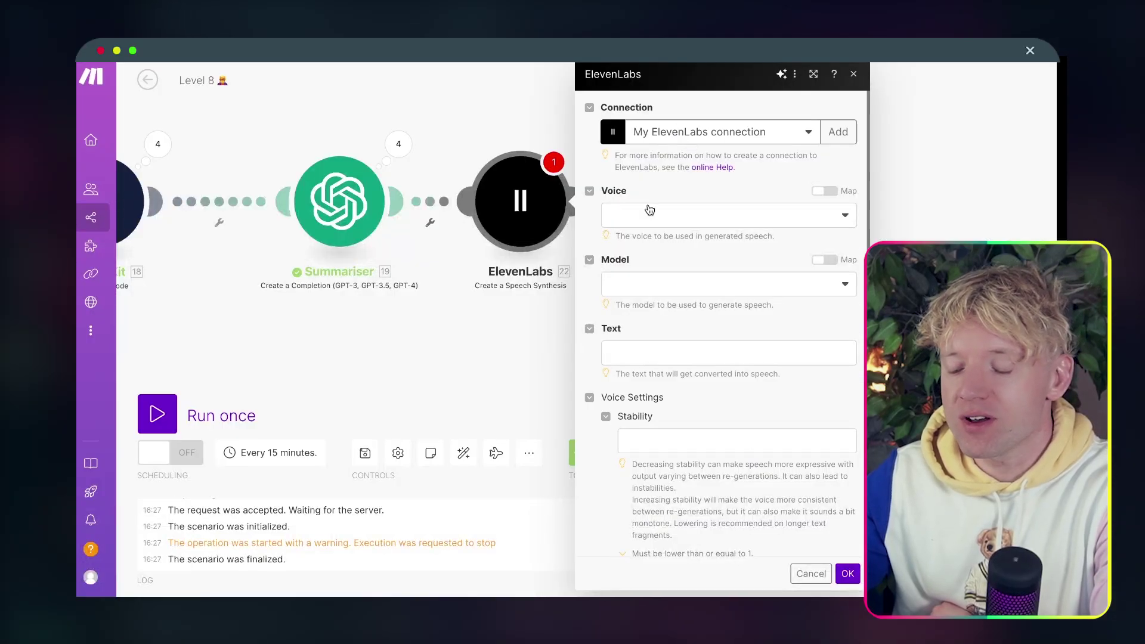
Choose the professional Jack V2 Voice in the ElevenLabs speech module's Voice list.
left_click(650, 214)
scroll(727, 506, "down", 10)
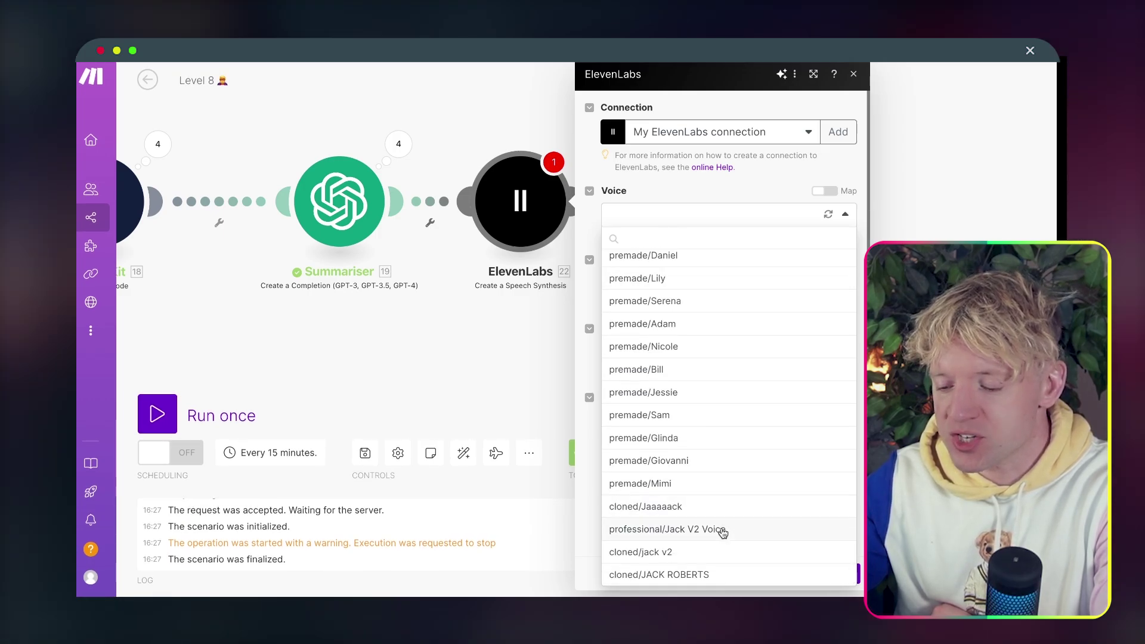
left_click(725, 530)
left_click(721, 290)
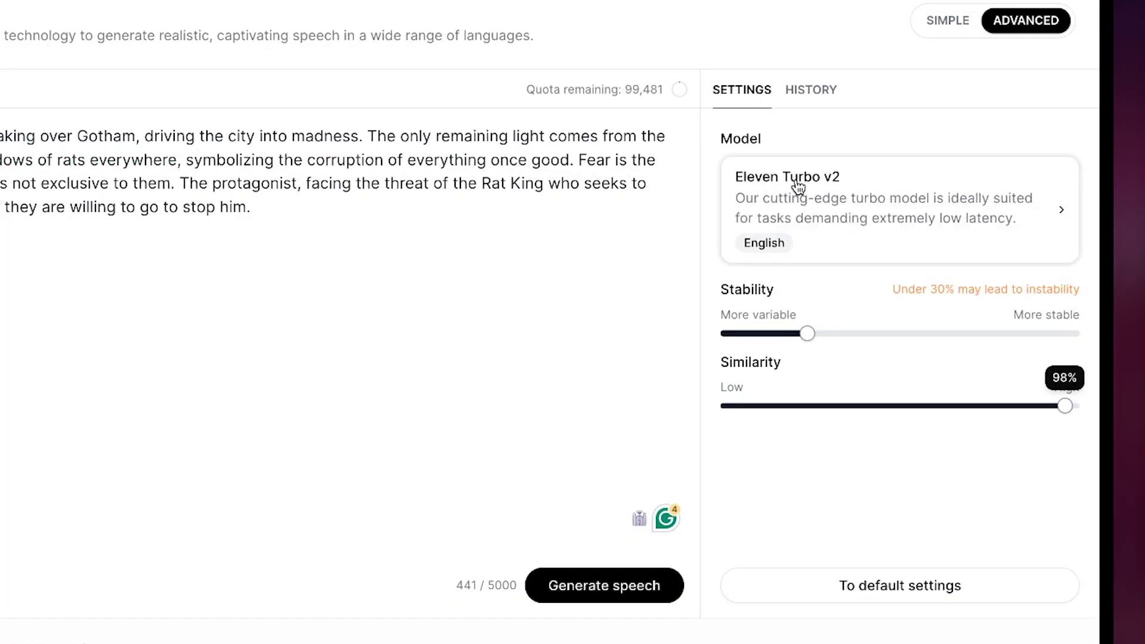
Browse ElevenLabs' speech model list to compare the options with Eleven Turbo v2.
left_click(796, 187)
scroll(840, 289, "up", 3)
scroll(841, 290, "down", 3)
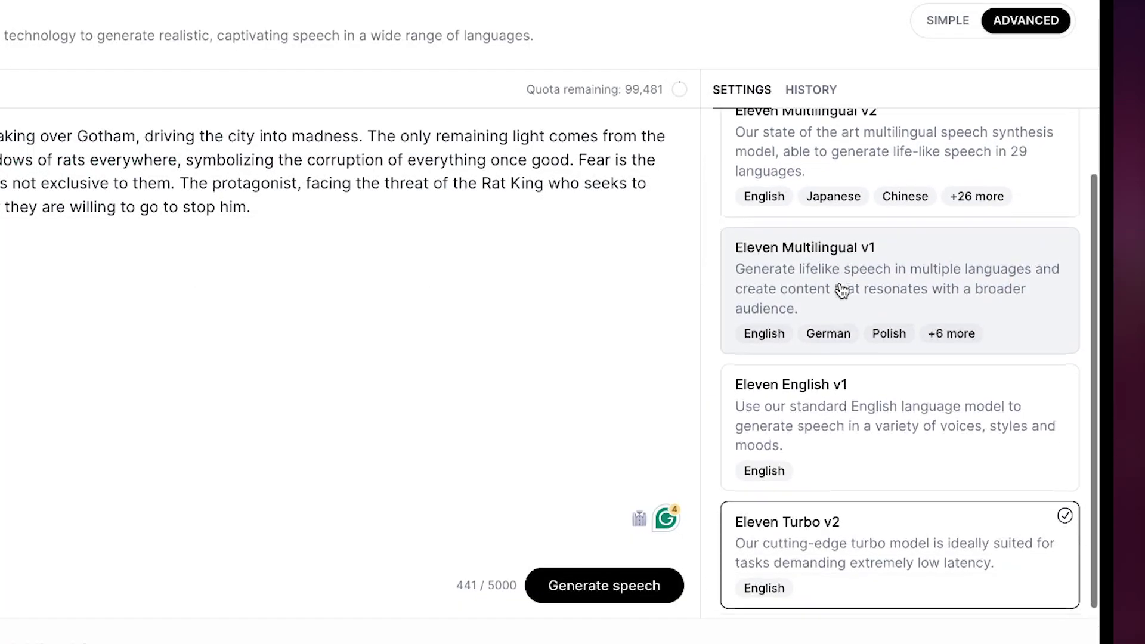
scroll(842, 291, "down", 1)
scroll(841, 291, "up", 2)
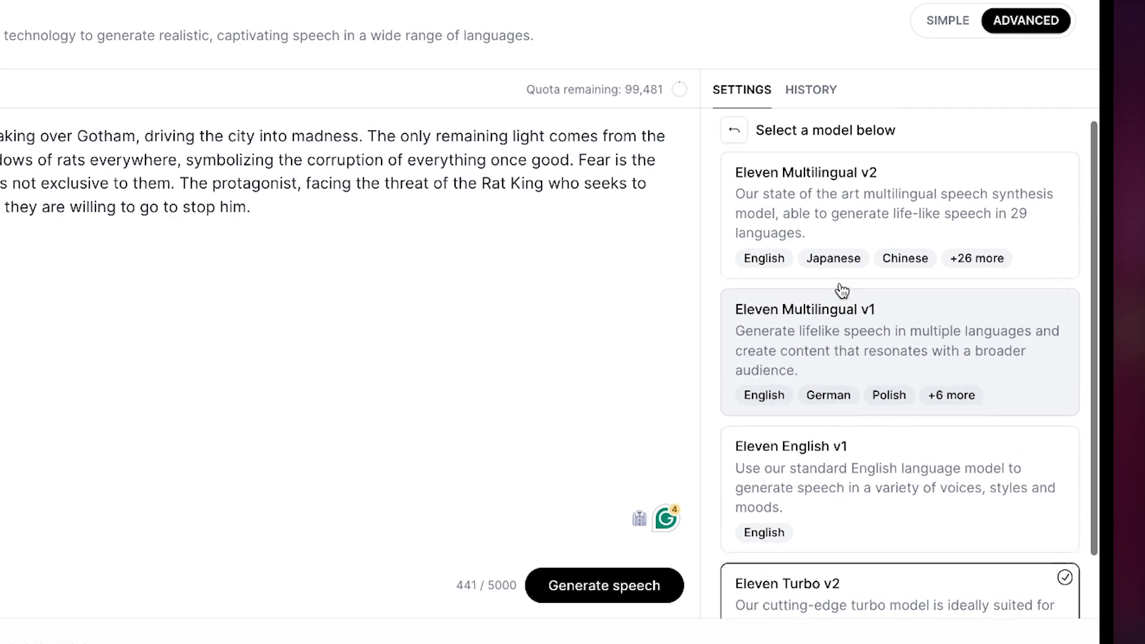
scroll(829, 215, "down", 2)
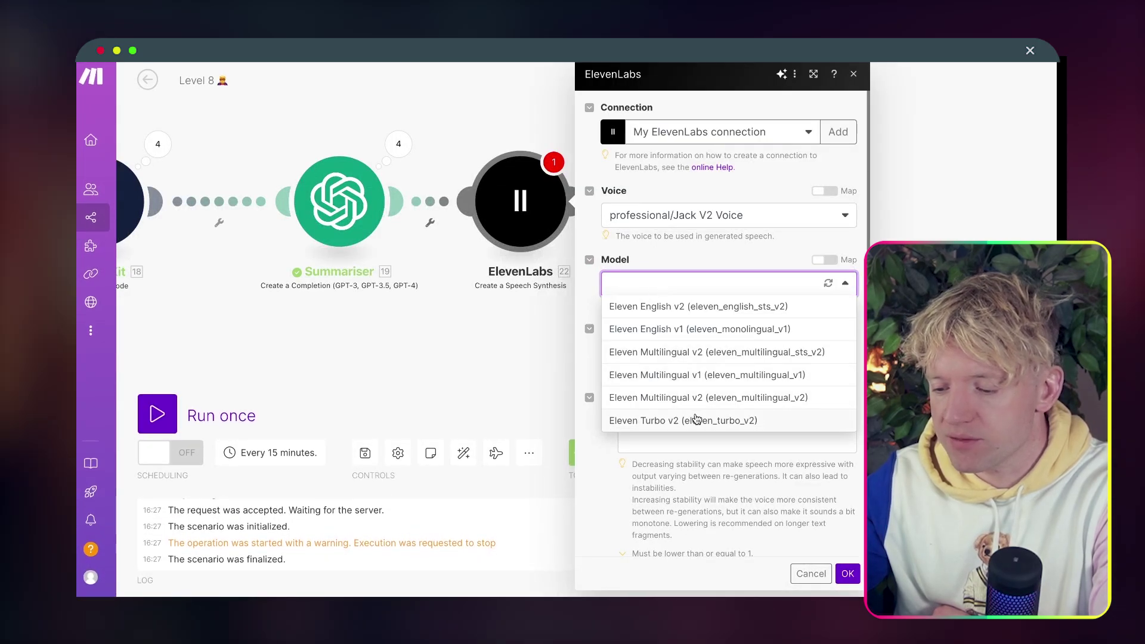
Set the model to Eleven Turbo v2 and map the Summariser's 19. Result as the text.
left_click(697, 420)
left_click(686, 359)
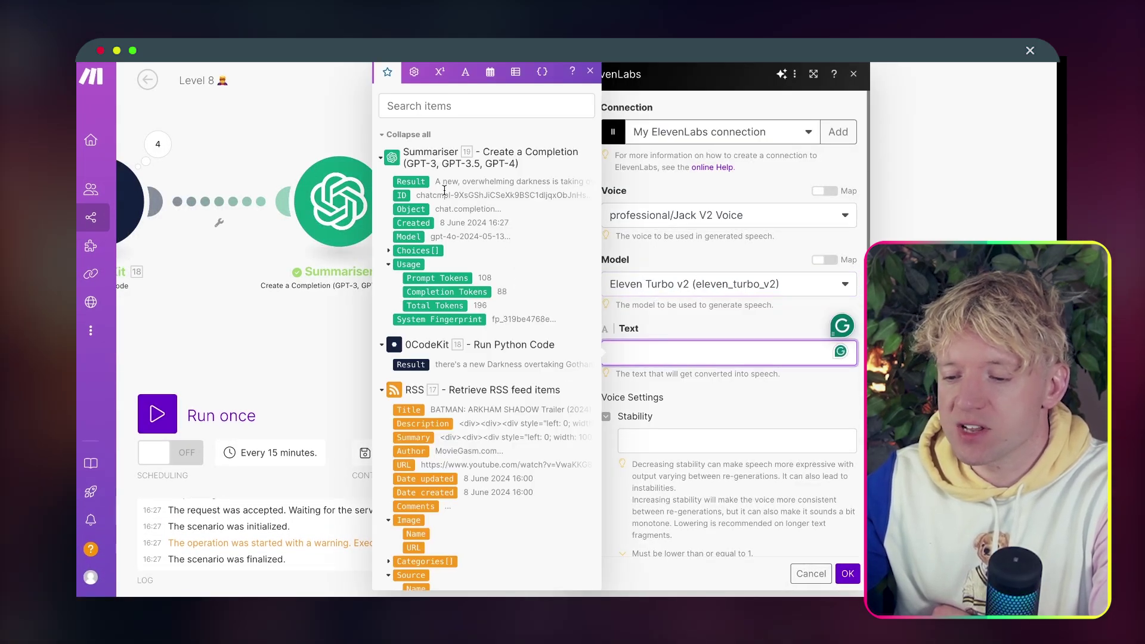
left_click(420, 179)
left_click(691, 387)
scroll(692, 388, "down", 3)
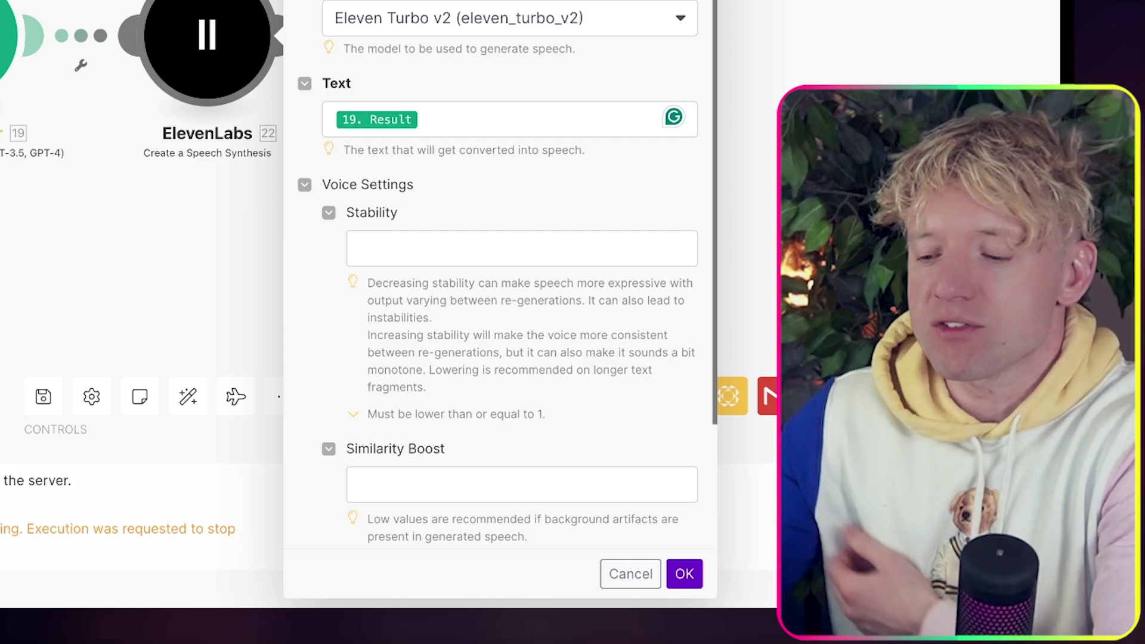
scroll(529, 283, "down", 3)
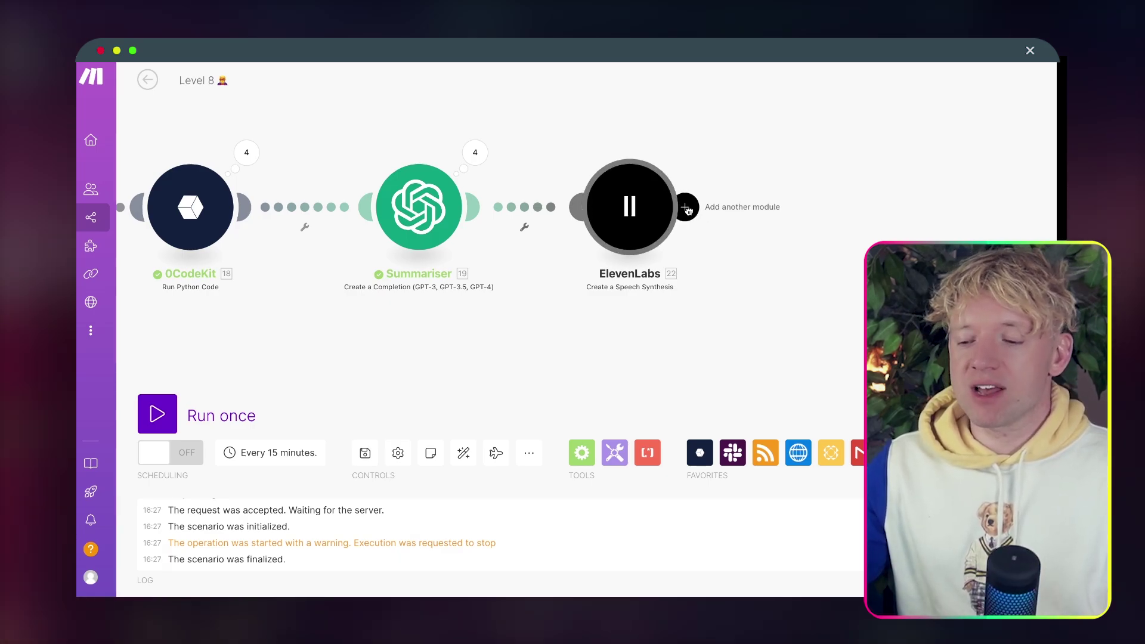
Add a Gmail Create a Draft module with subject 'test', content 'test' and the ElevenLabs file attached.
left_click(688, 209)
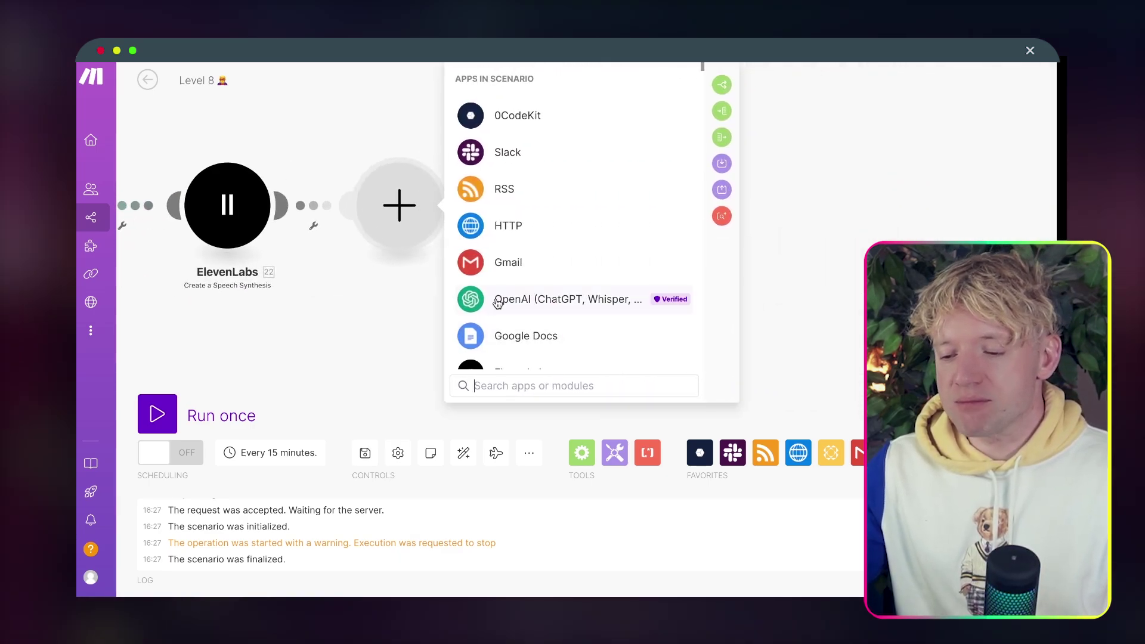
left_click(508, 264)
left_click(577, 239)
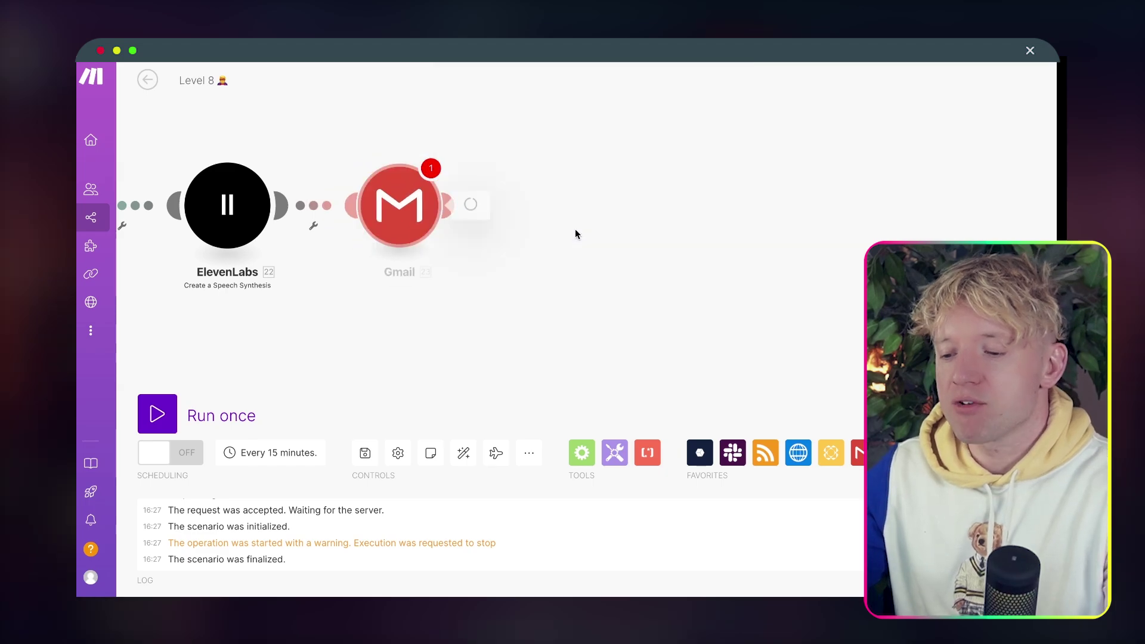
left_click(503, 315)
type("test")
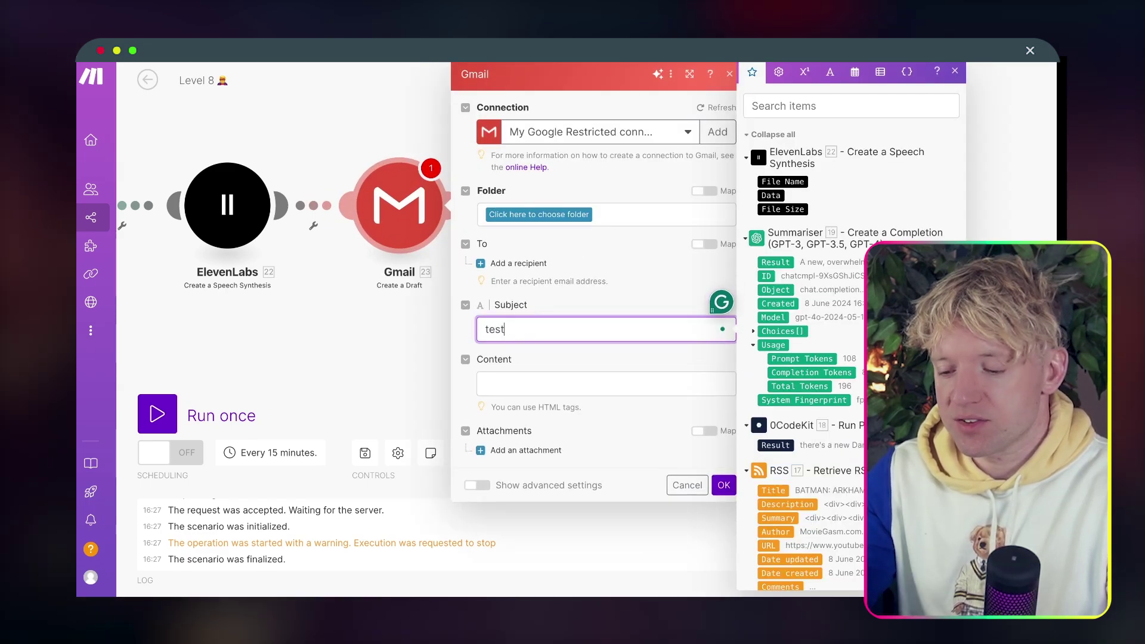
key("Tab")
type("test")
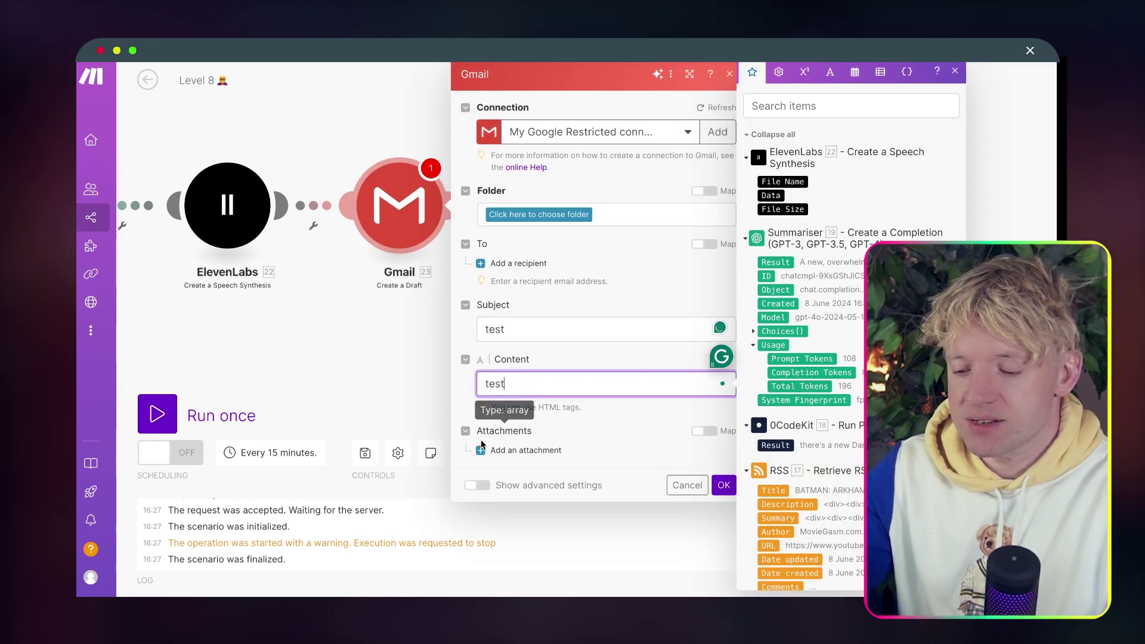
left_click(525, 451)
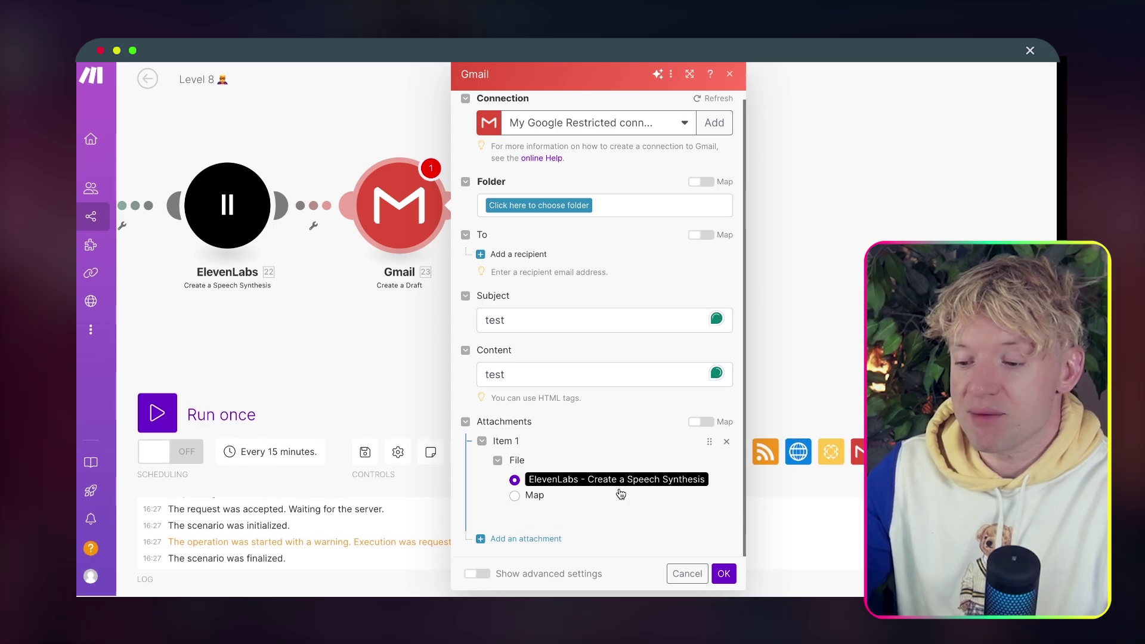
left_click(724, 574)
Replace the draft's placeholder content with the Summariser's 19. Result.
left_click(603, 396)
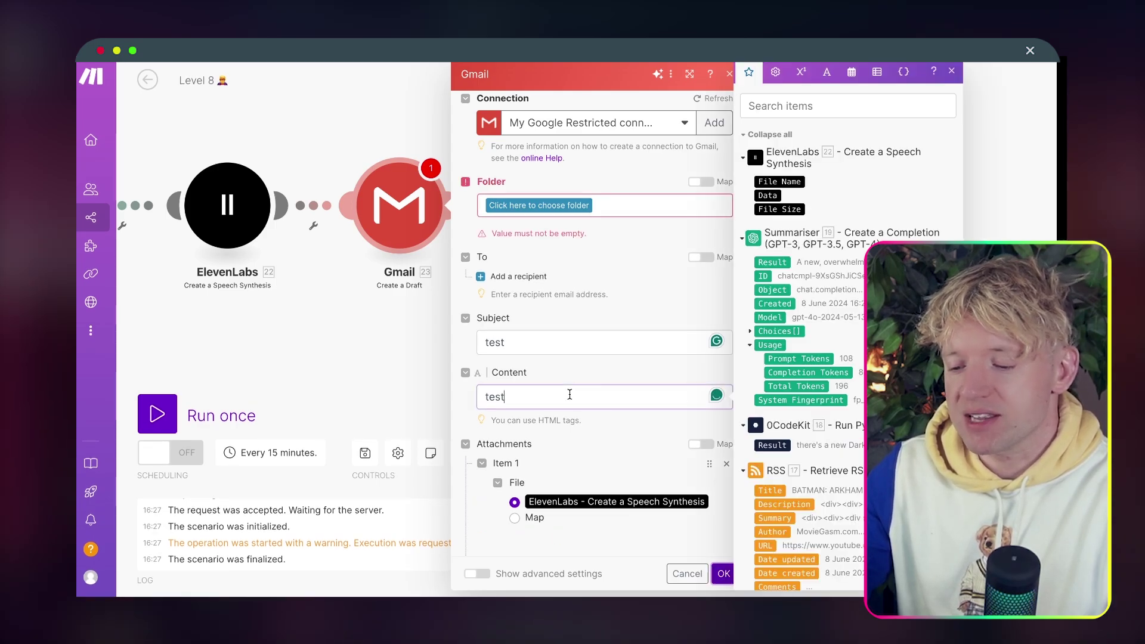
key("ctrl+a")
key("BackSpace")
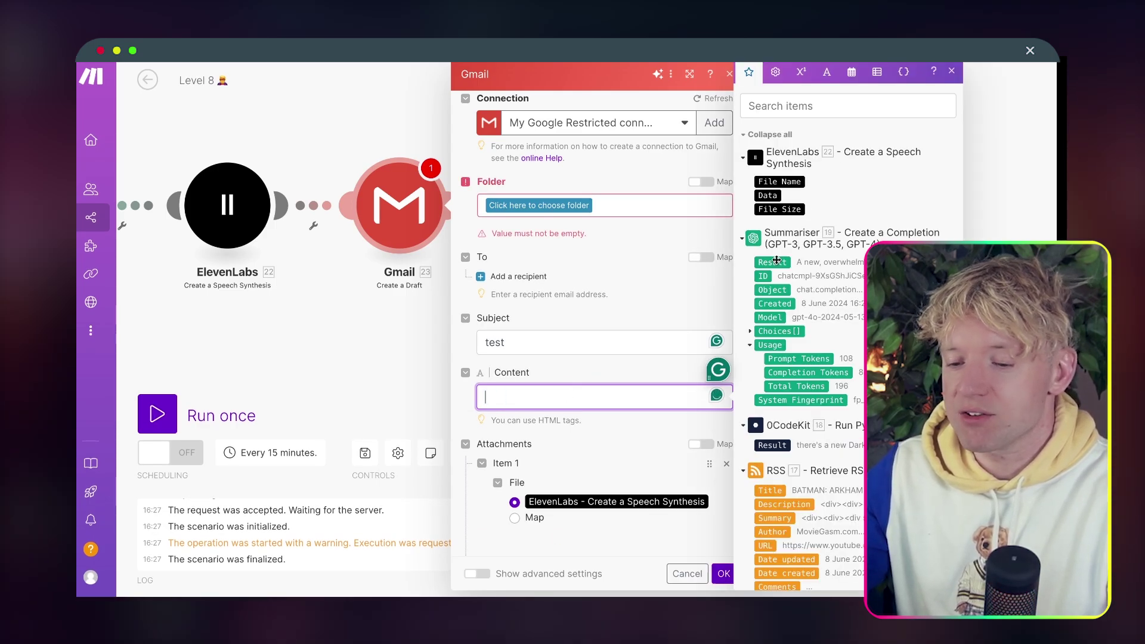
left_click(778, 261)
left_click(547, 207)
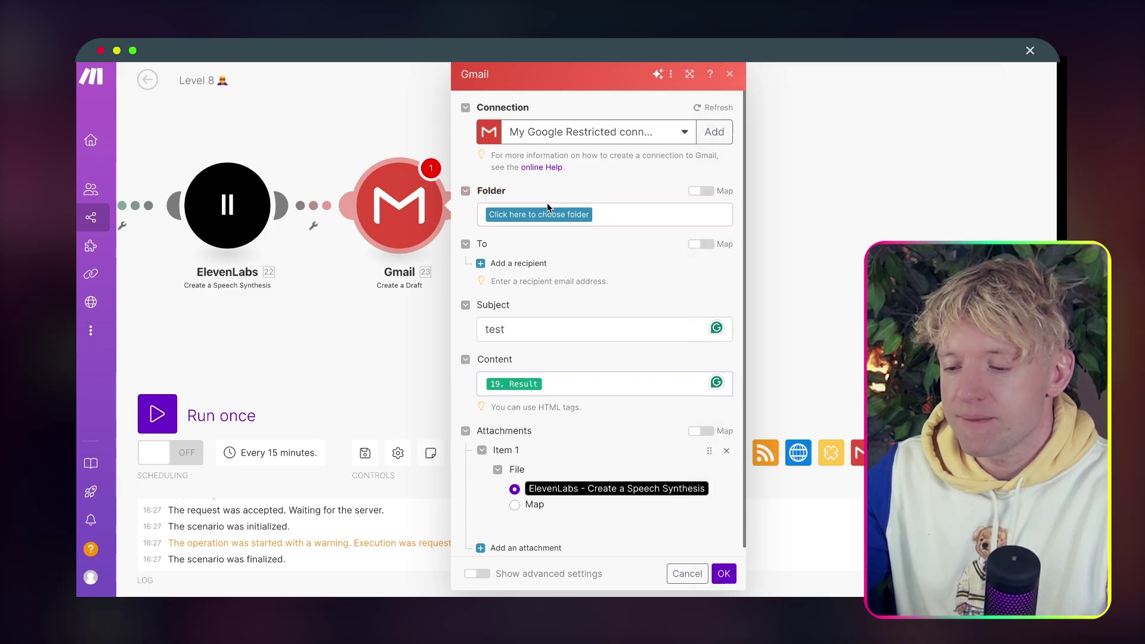
Put the draft in the Drafts folder, add a test recipient address, and save the module.
left_click(567, 216)
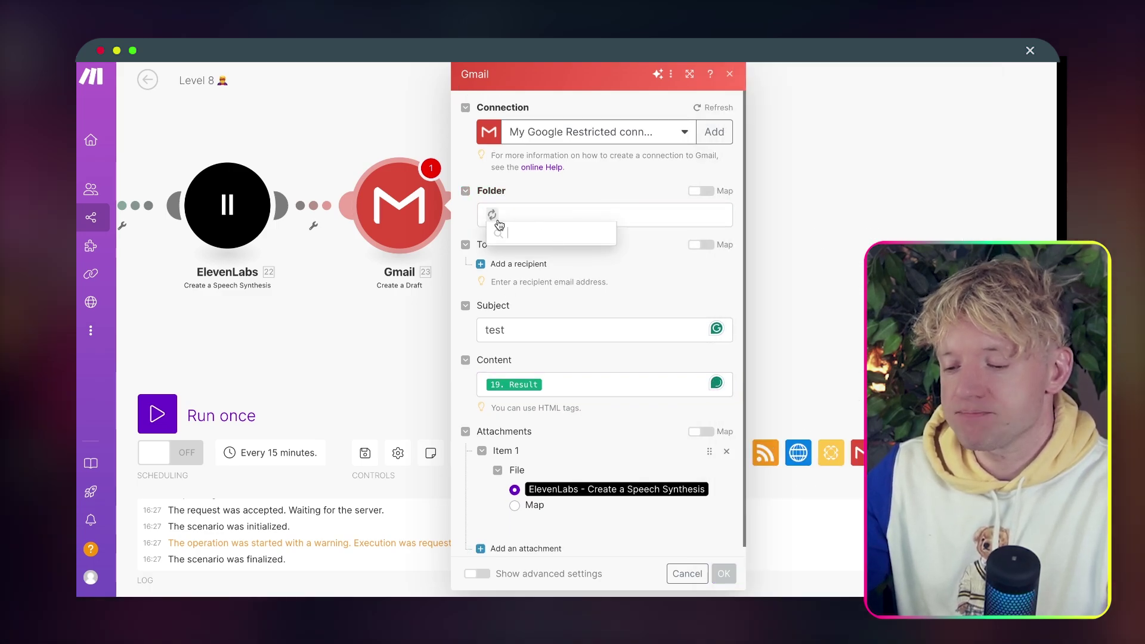
left_click(528, 252)
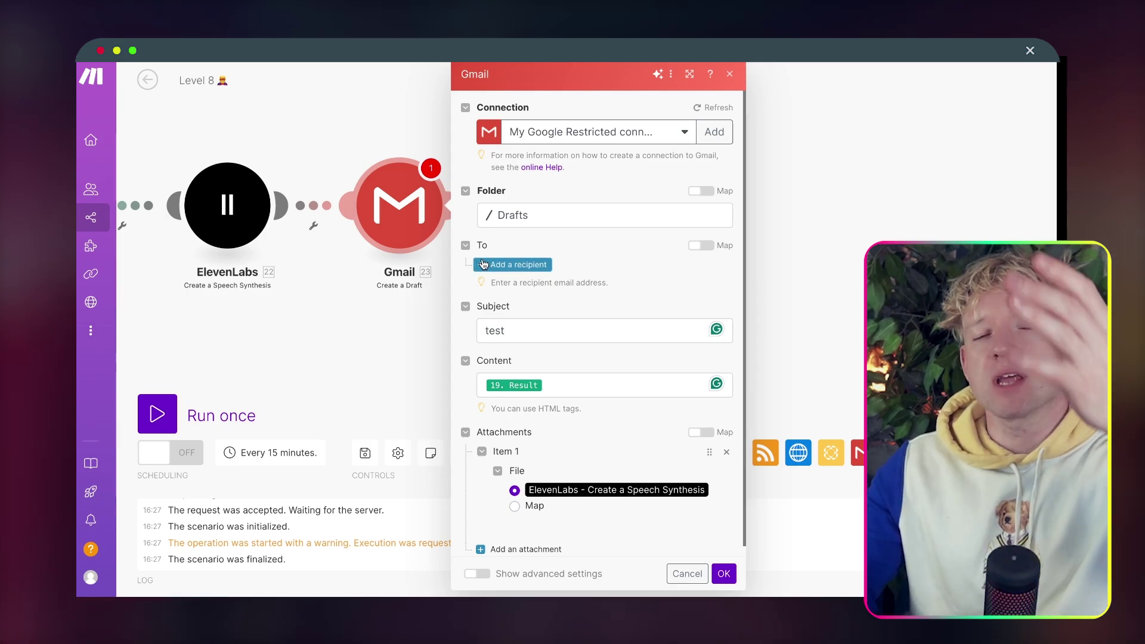
left_click(484, 264)
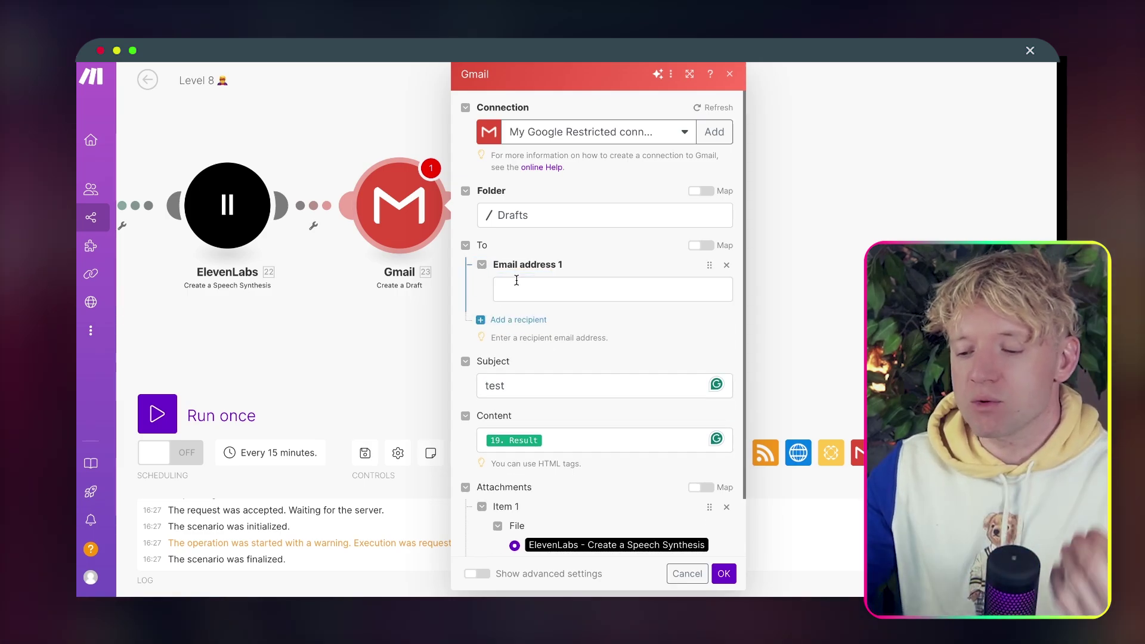
left_click(517, 286)
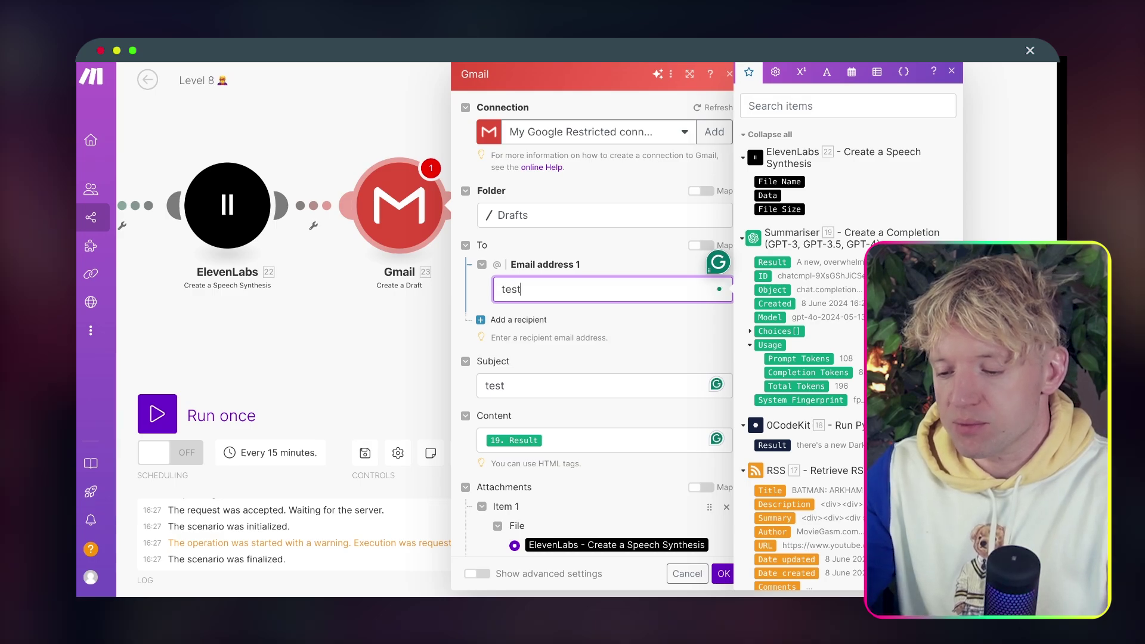
type("test@test.com")
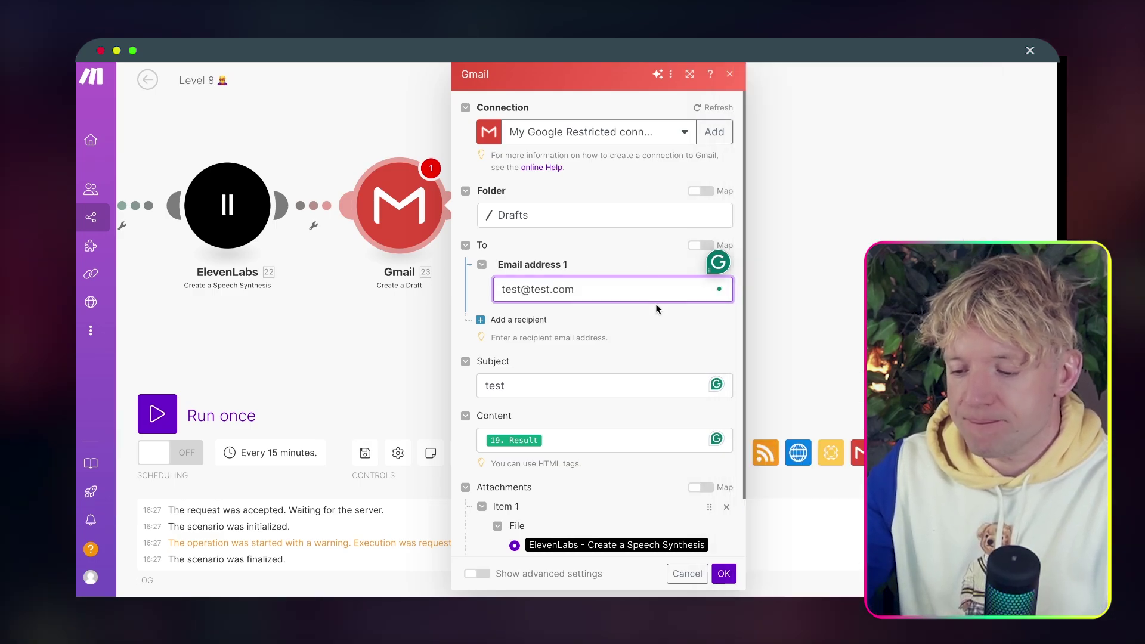
scroll(656, 309, "down", 5)
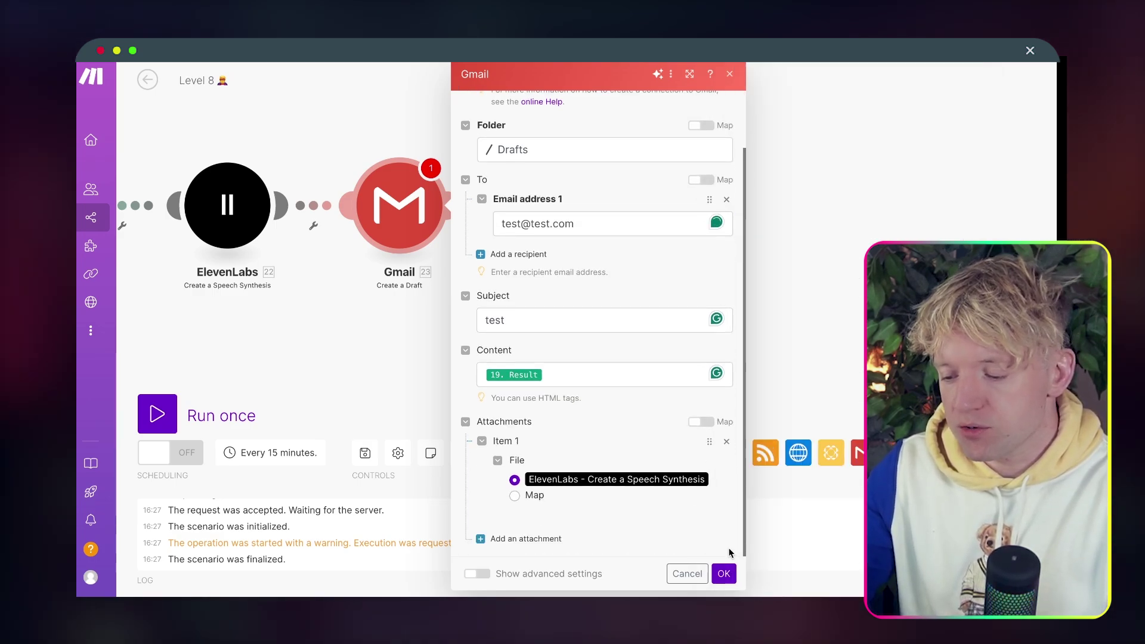
left_click(724, 573)
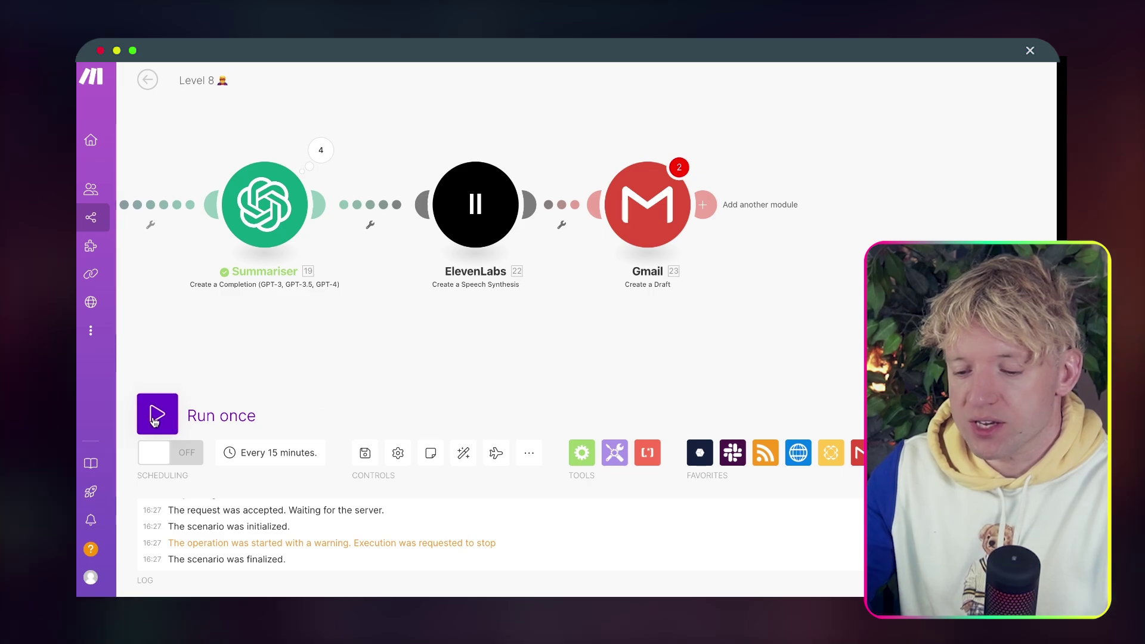
Run the scenario once, review the Gmail module settings, run it again and force stop.
left_click(154, 422)
left_click(488, 466)
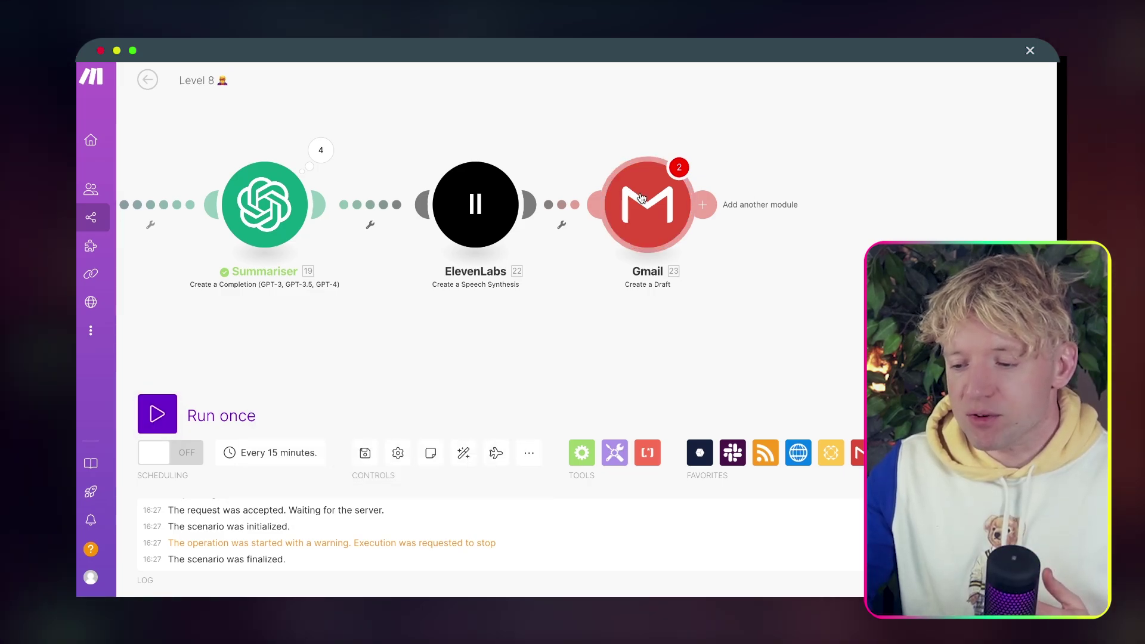
left_click(647, 204)
scroll(793, 490, "down", 2)
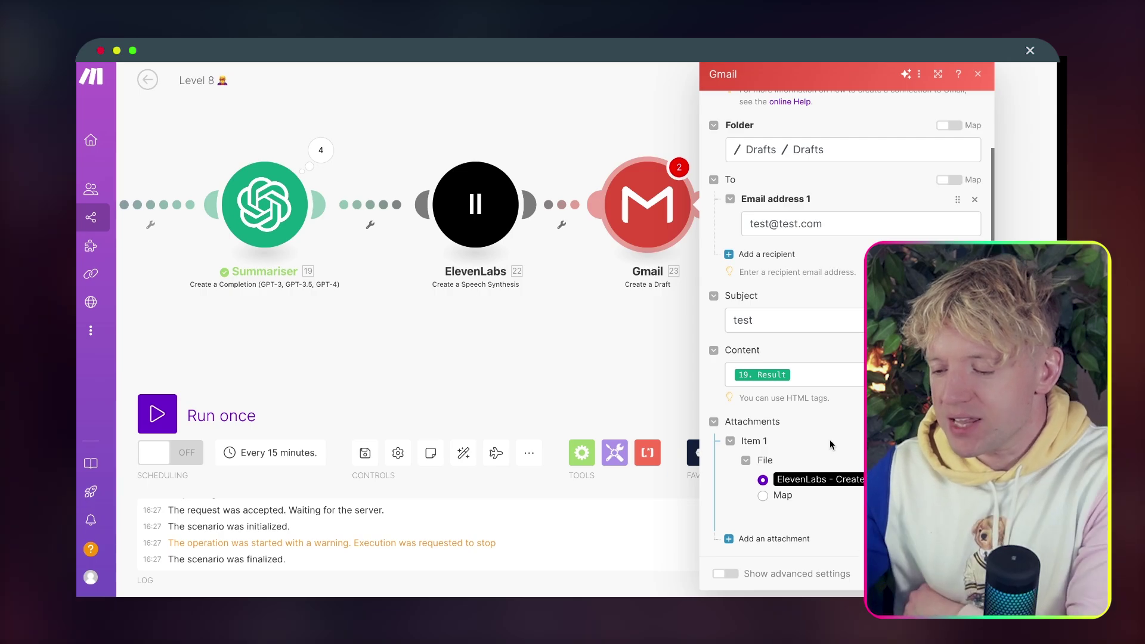
scroll(830, 444, "up", 1)
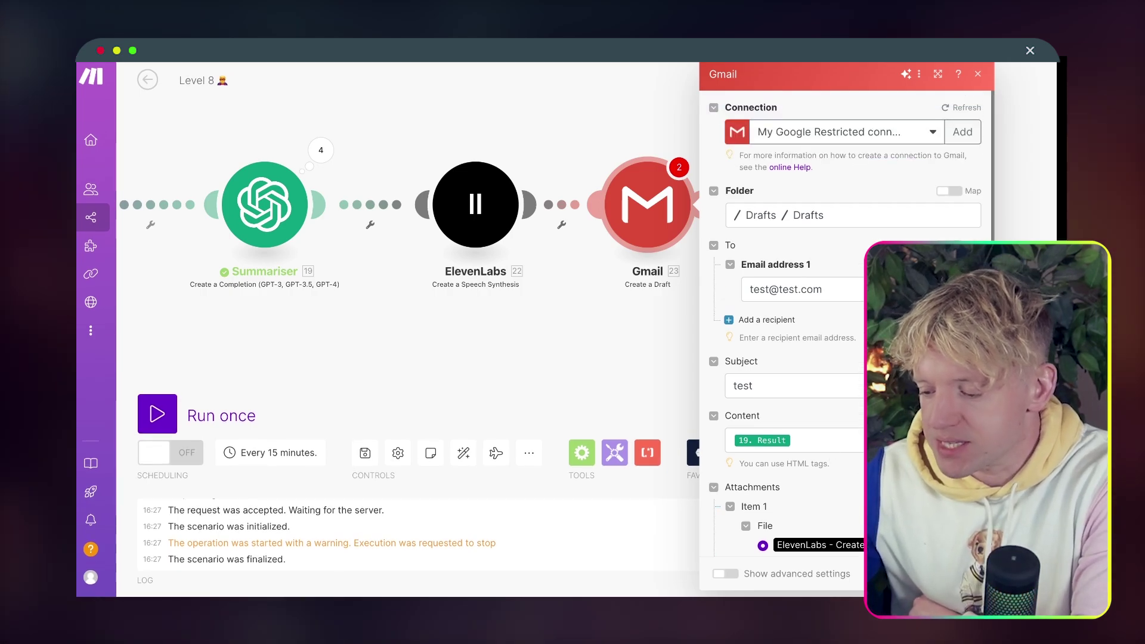
left_click(963, 573)
left_click(158, 411)
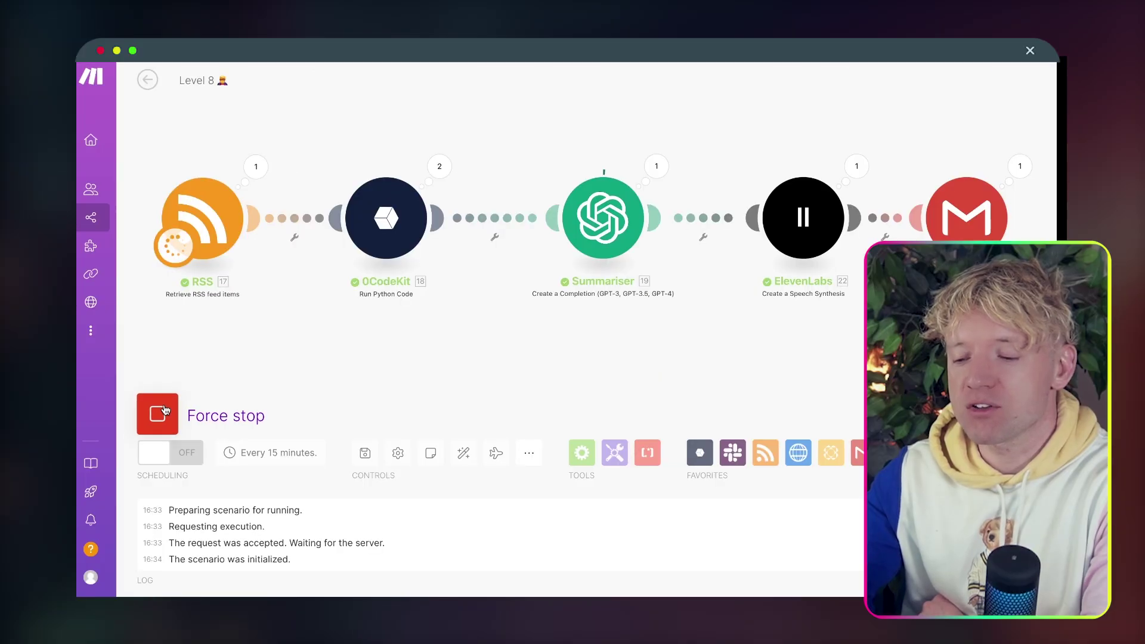
left_click(159, 413)
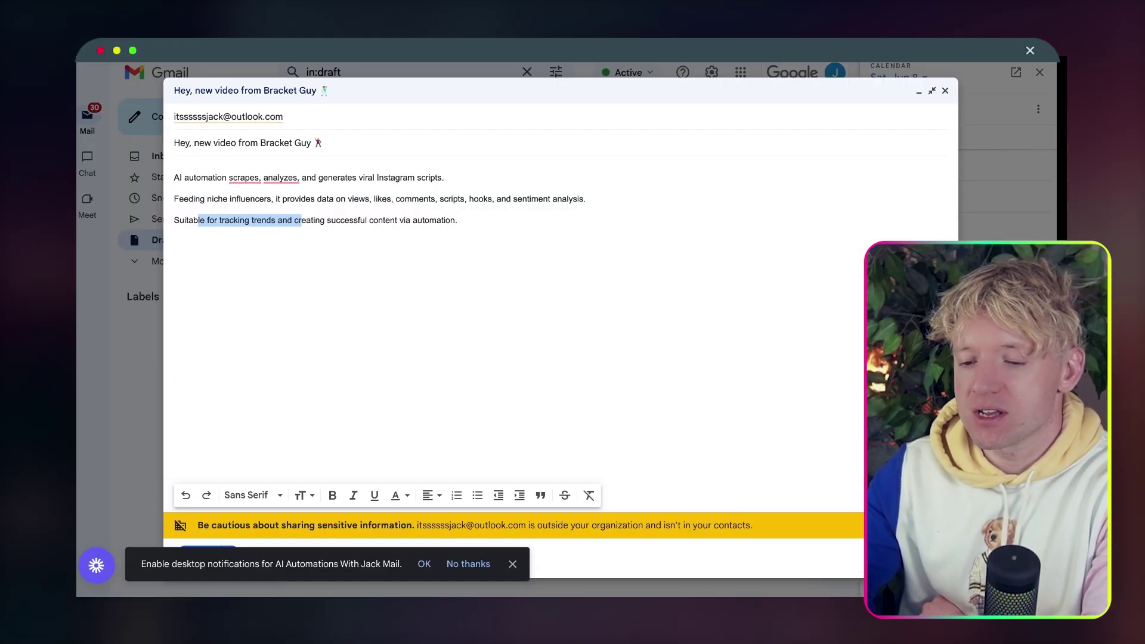
Open the 'test' draft from Gmail Drafts and download its ElevenLabs MP3 attachment.
left_click(945, 90)
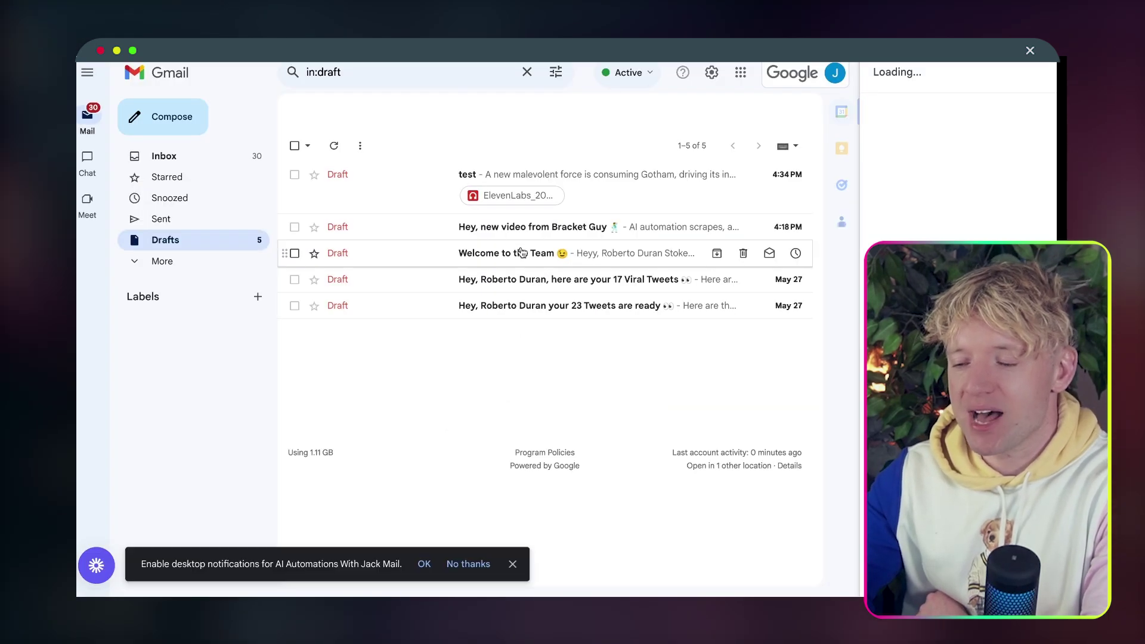
left_click(600, 182)
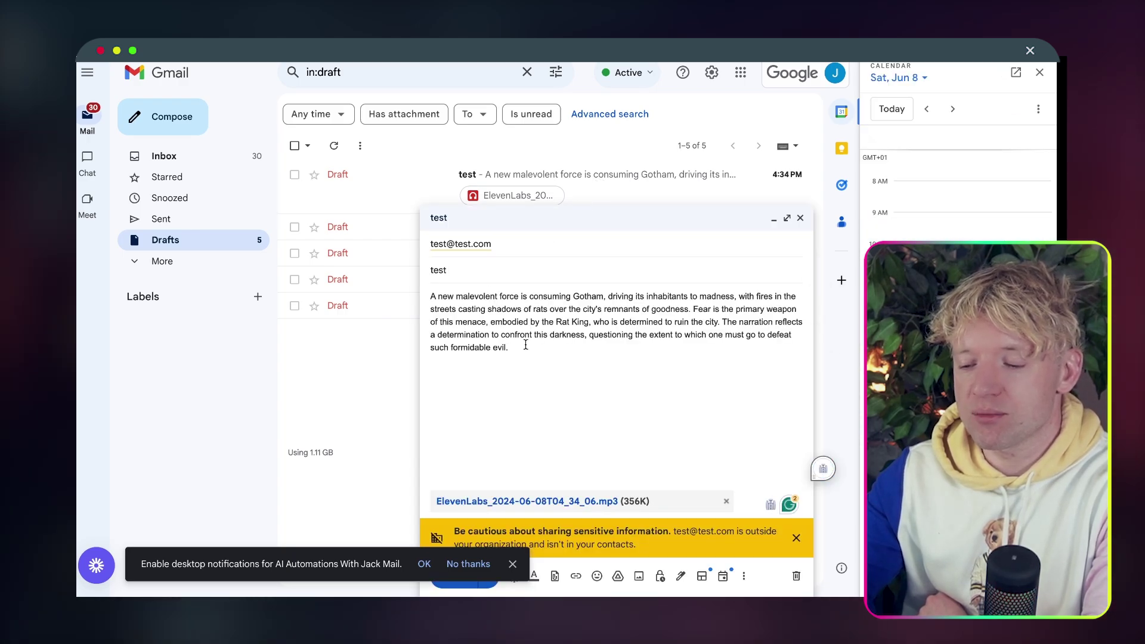
left_click(515, 502)
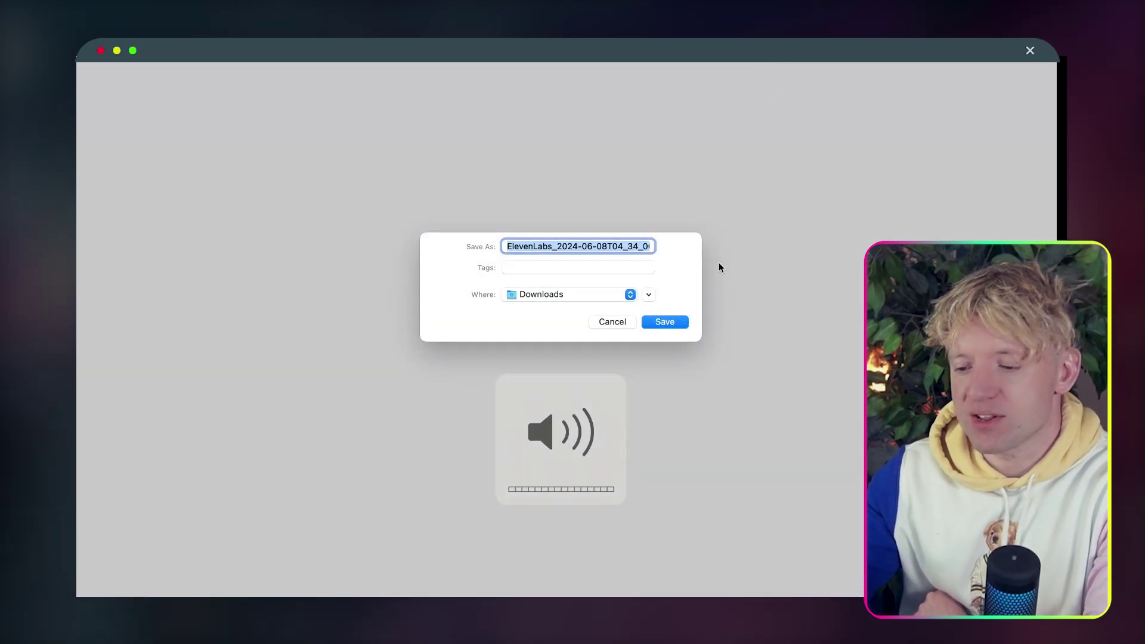
Save the ElevenLabs MP3 into Downloads and switch back to the browser.
left_click(664, 322)
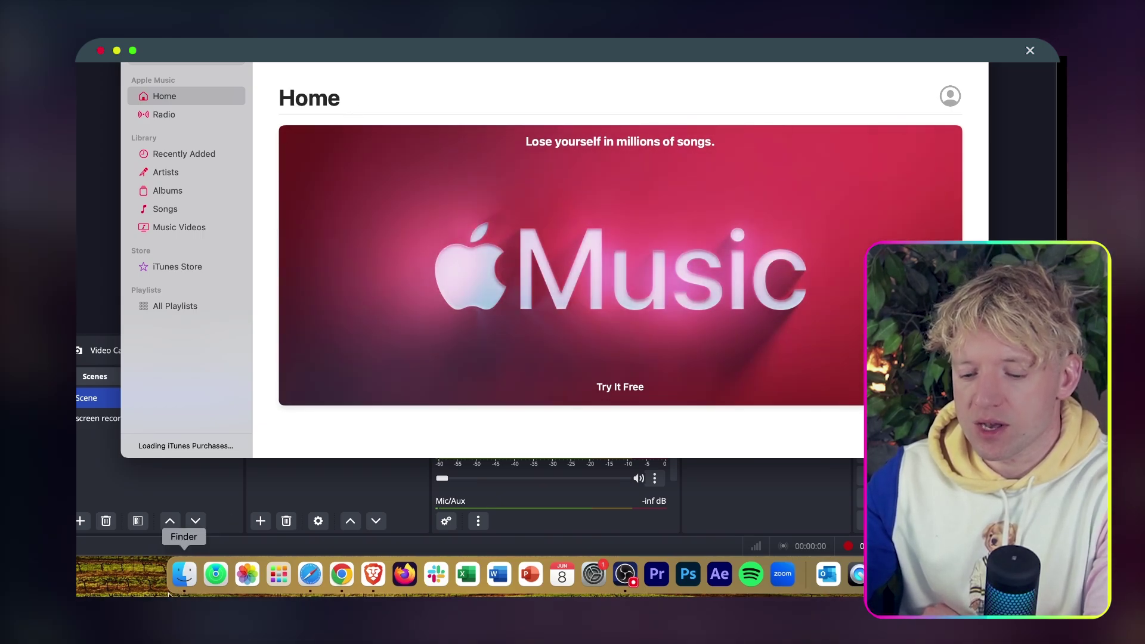
left_click(365, 580)
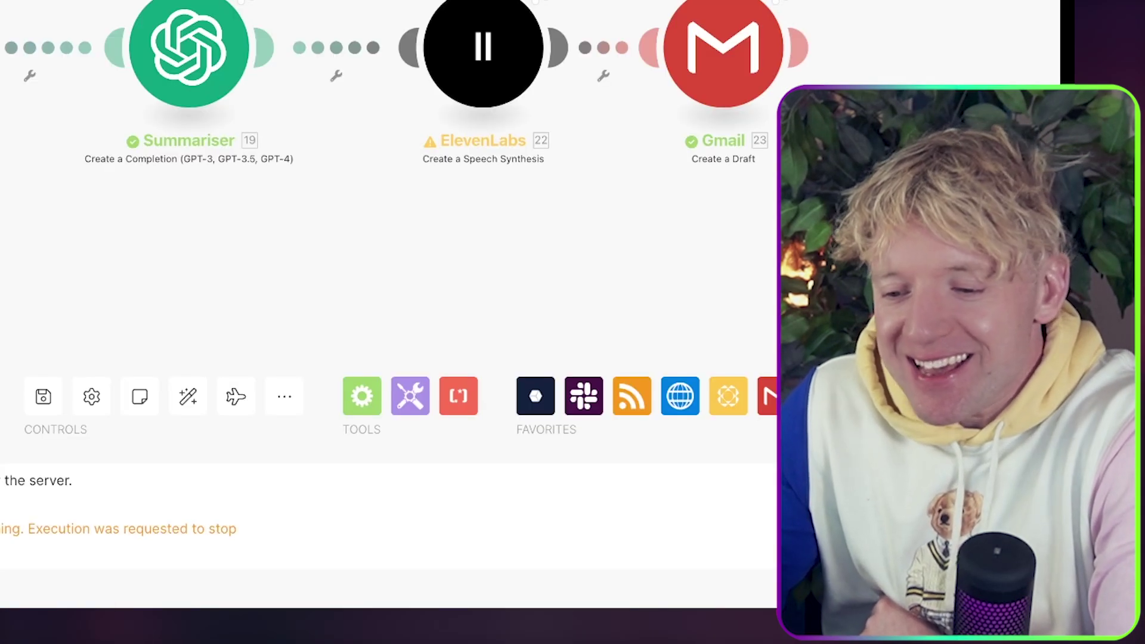
left_click_drag(417, 263, 613, 270)
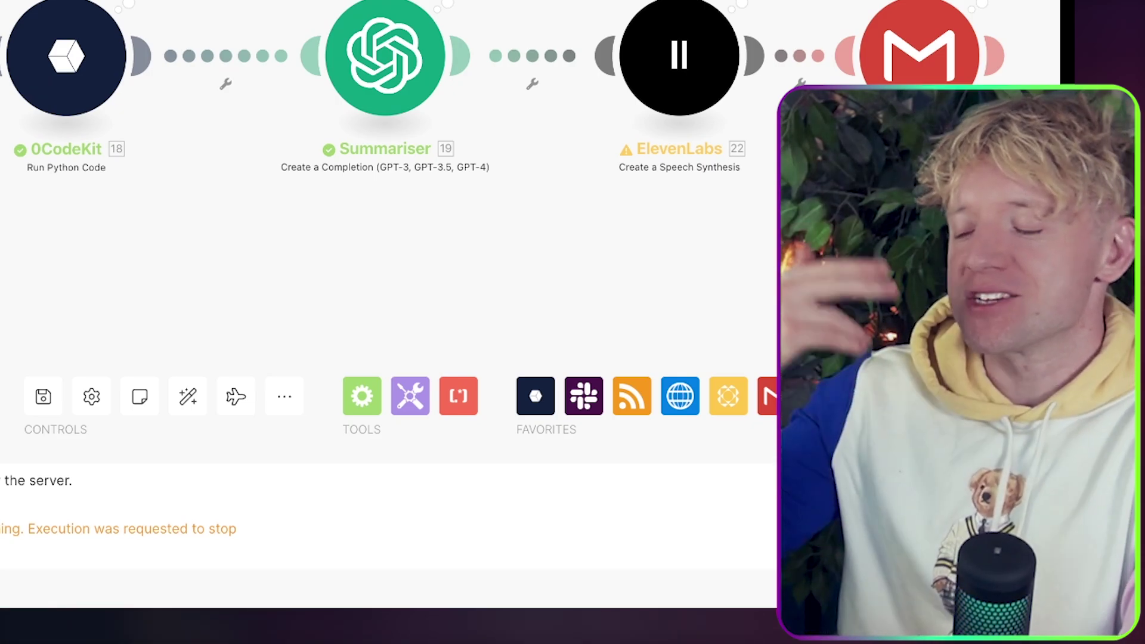
left_click_drag(614, 271, 559, 270)
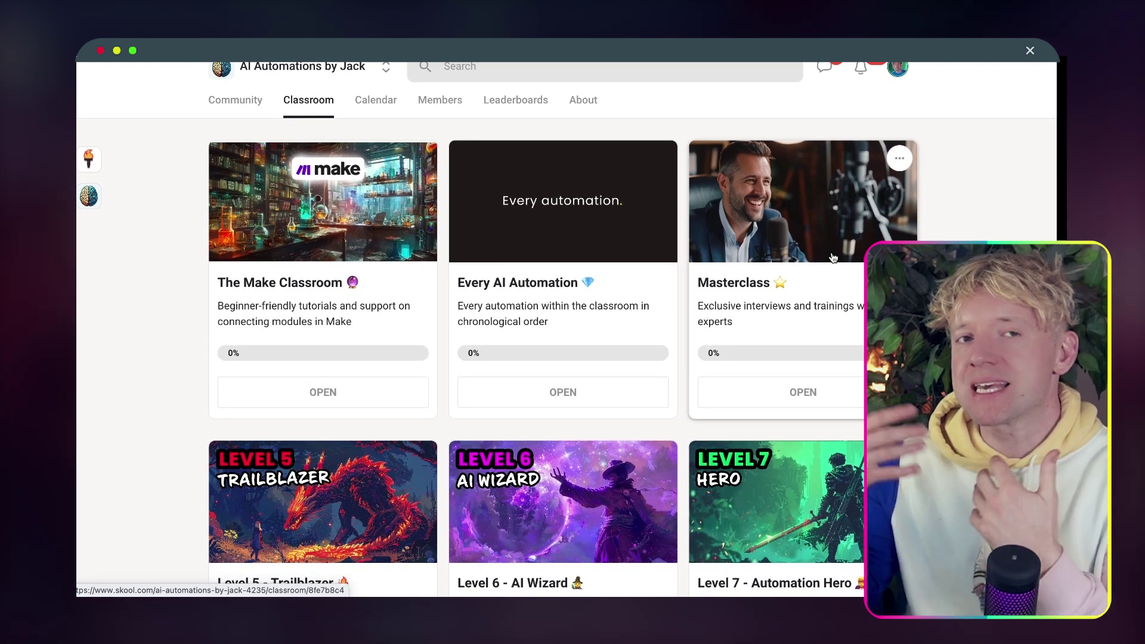
Scroll through the Skool Classroom, then switch to the Community feed.
scroll(833, 258, "down", 3)
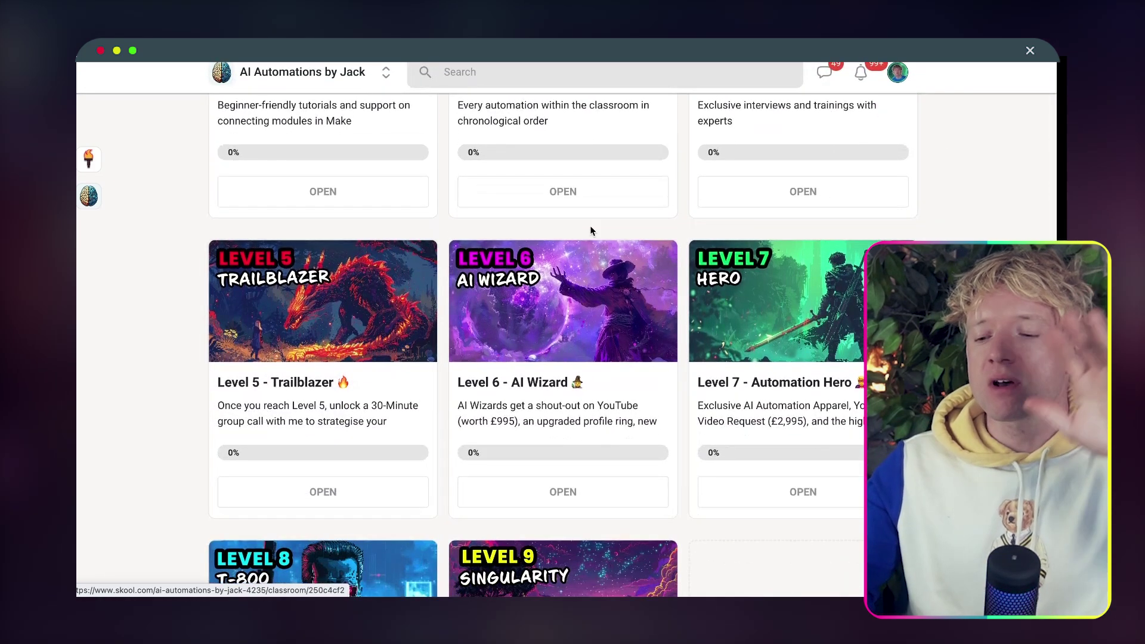
scroll(740, 319, "down", 3)
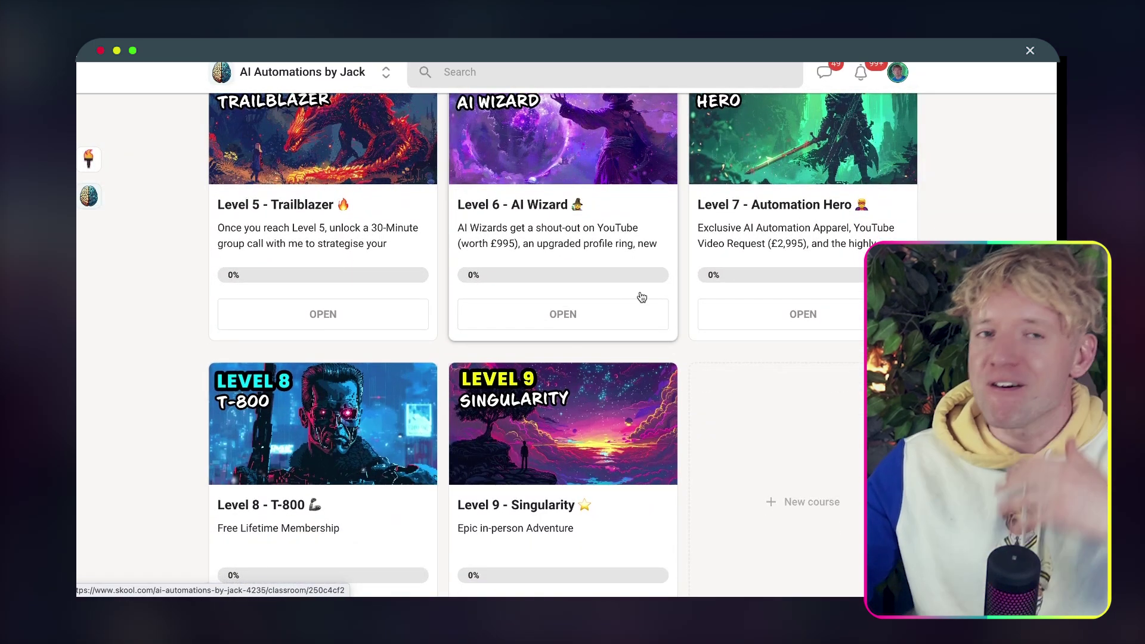
scroll(596, 269, "up", 2)
scroll(409, 146, "up", 4)
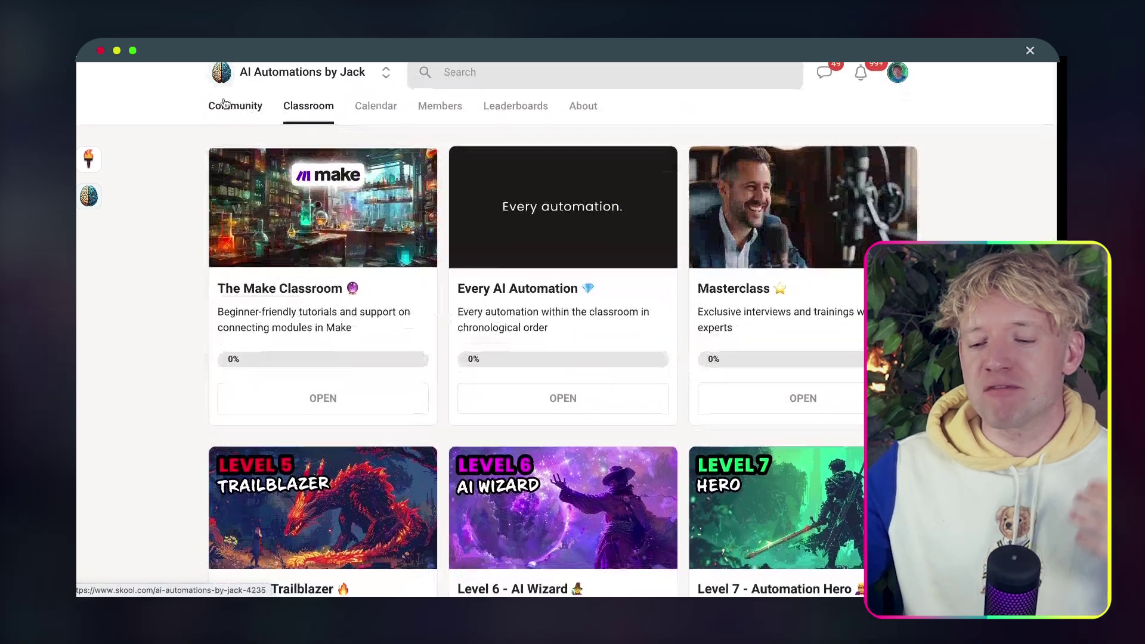
left_click(225, 105)
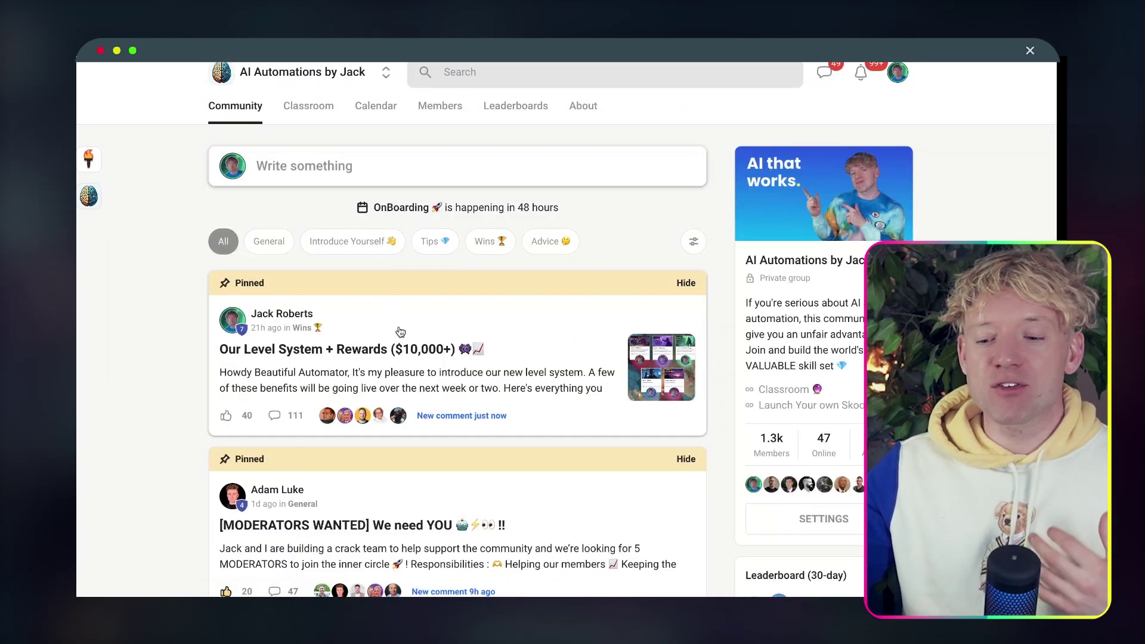
Open the pinned 'Our Level System + Rewards' post, expand it and review the Level 2 app list.
scroll(400, 332, "down", 2)
left_click(447, 256)
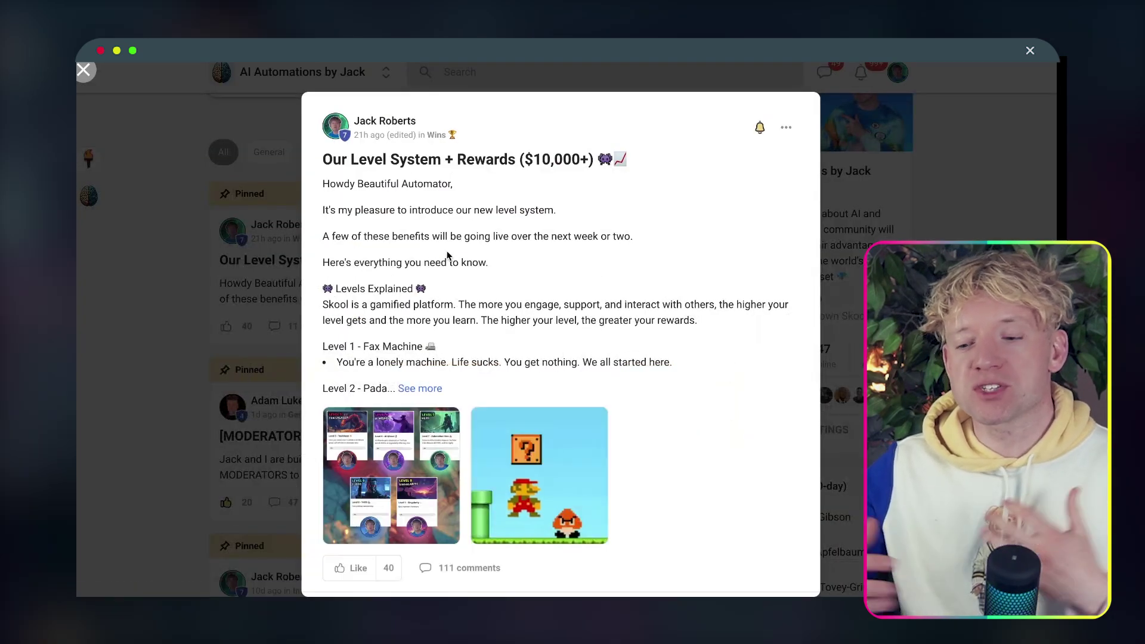
left_click(420, 388)
scroll(420, 388, "down", 3)
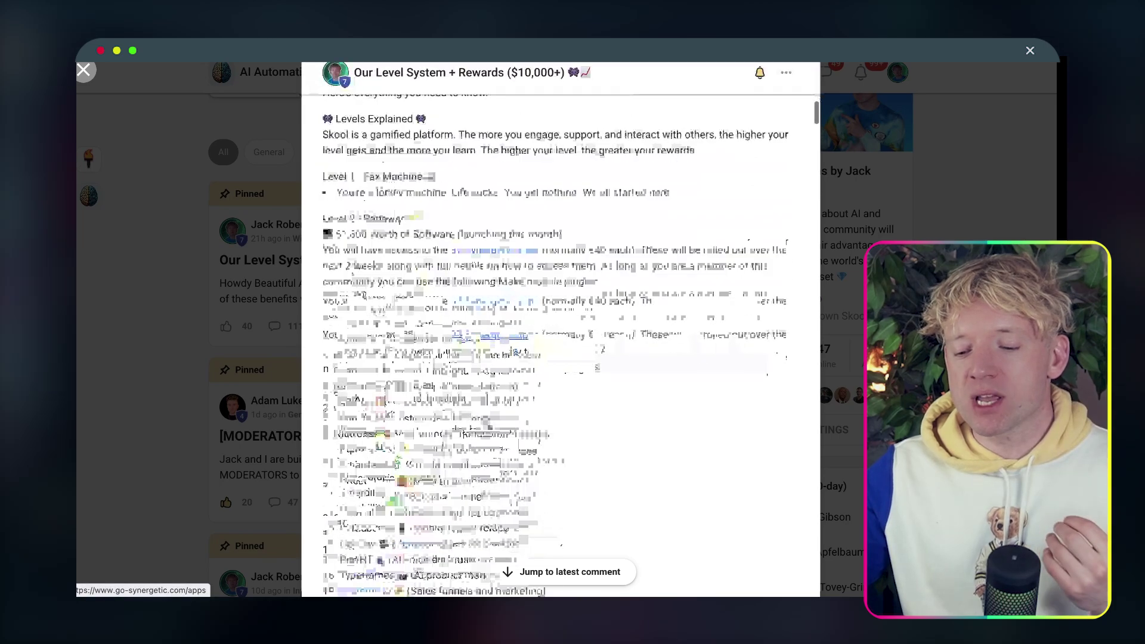
left_click_drag(322, 225, 481, 482)
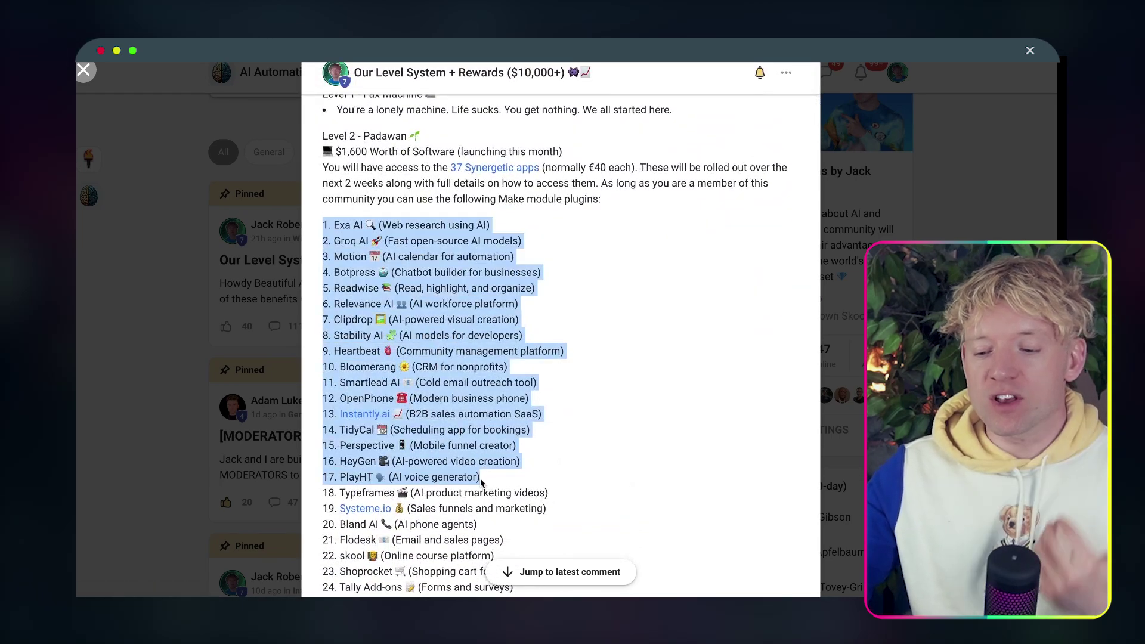
scroll(481, 482, "down", 3)
left_click(564, 406)
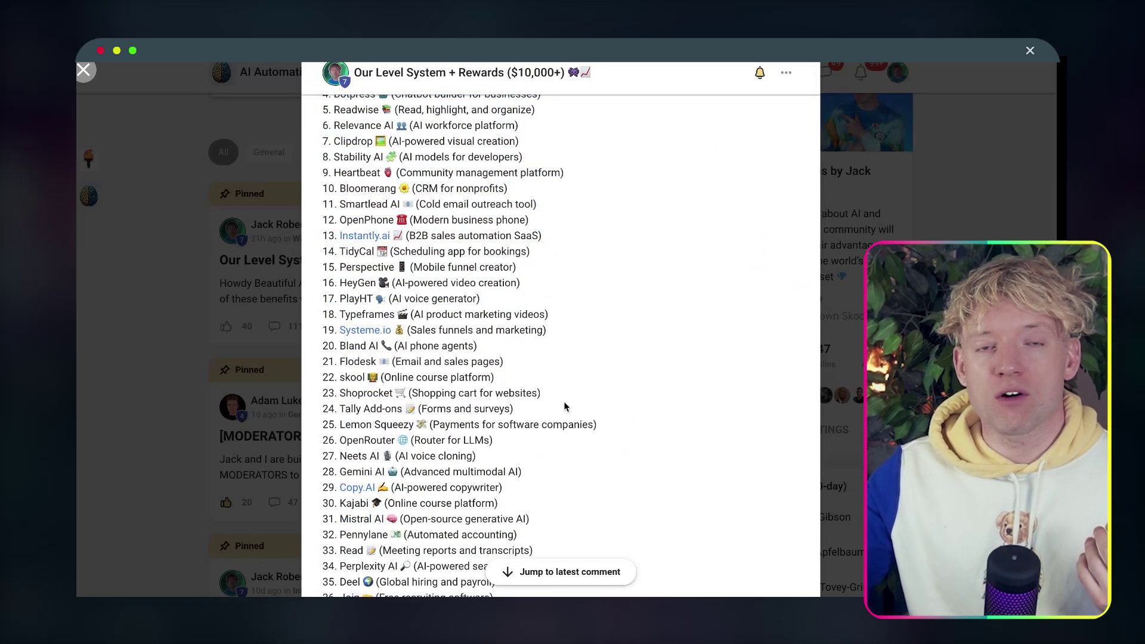
scroll(565, 406, "up", 4)
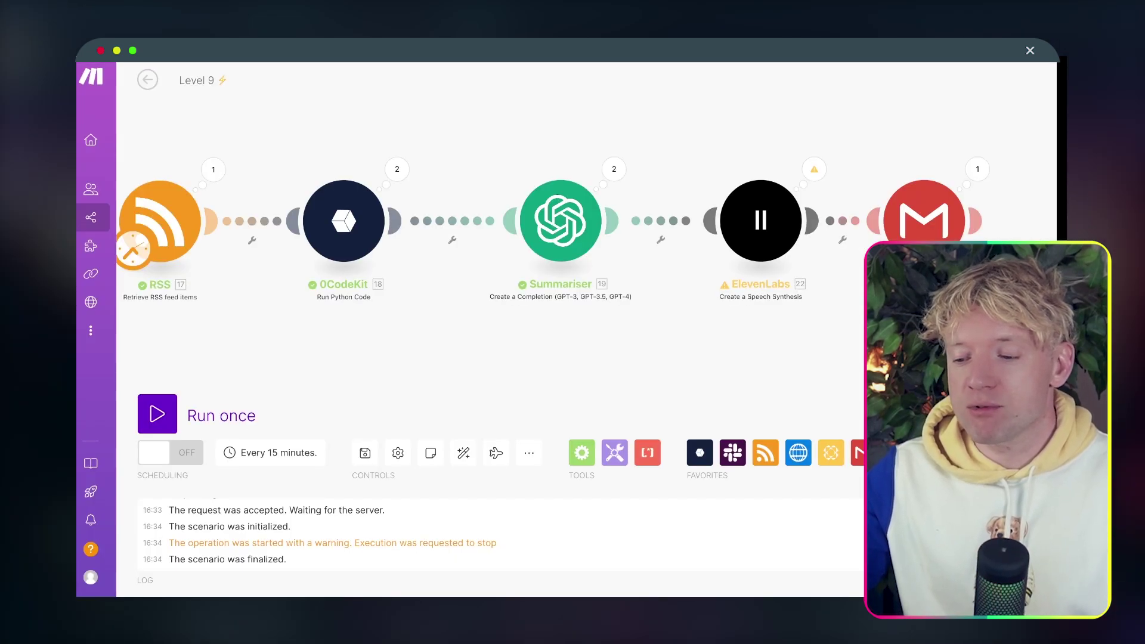
left_click_drag(856, 376, 628, 376)
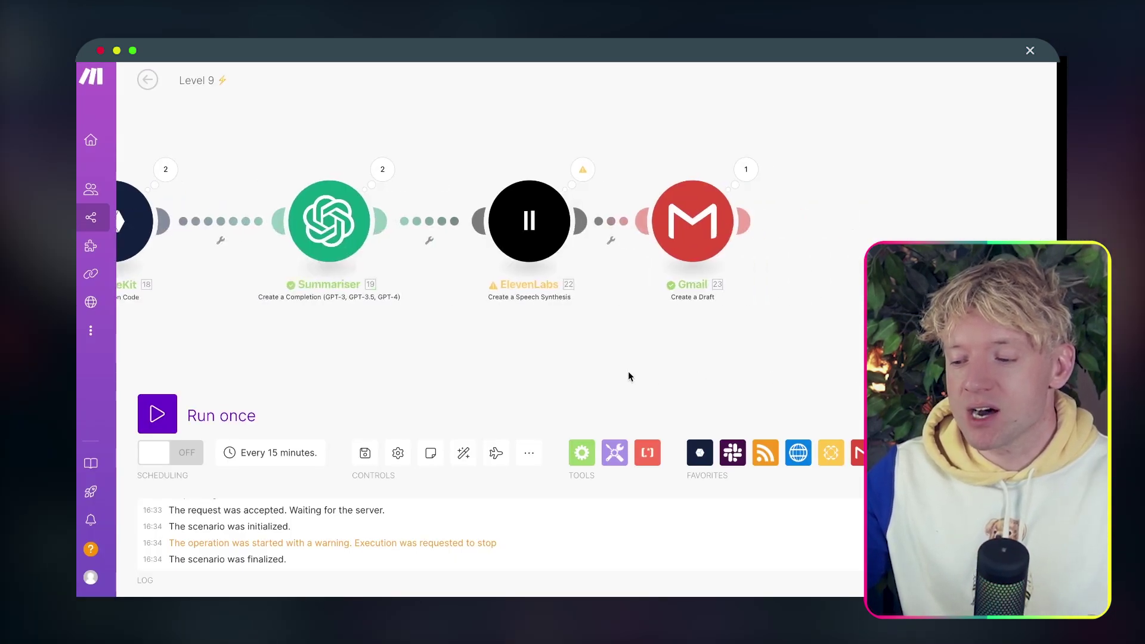
left_click(739, 251)
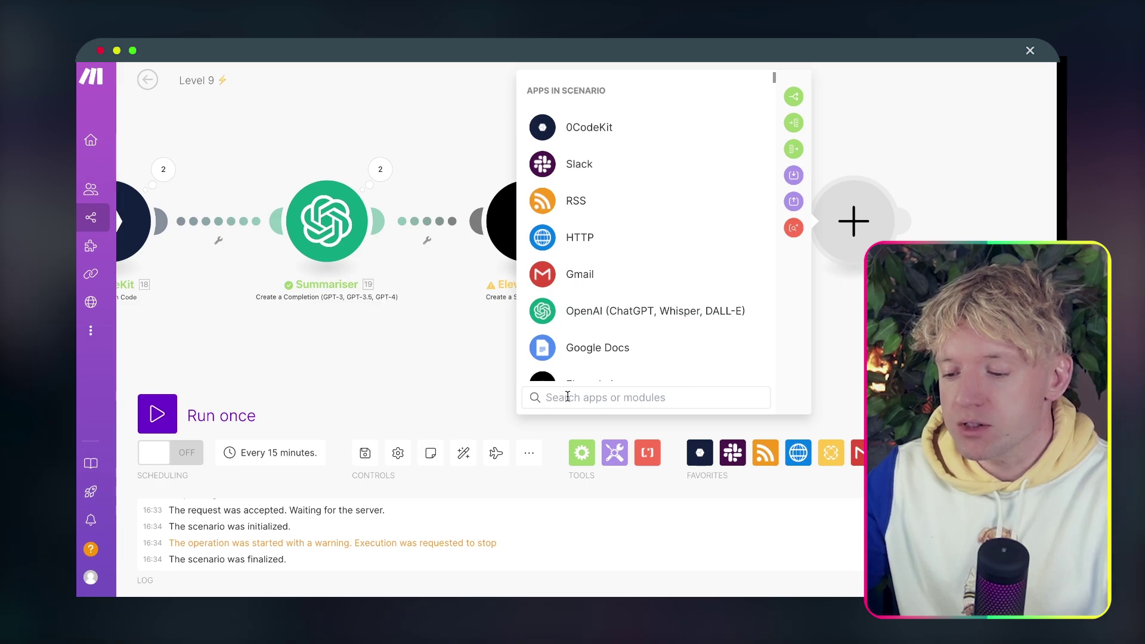
type("groc")
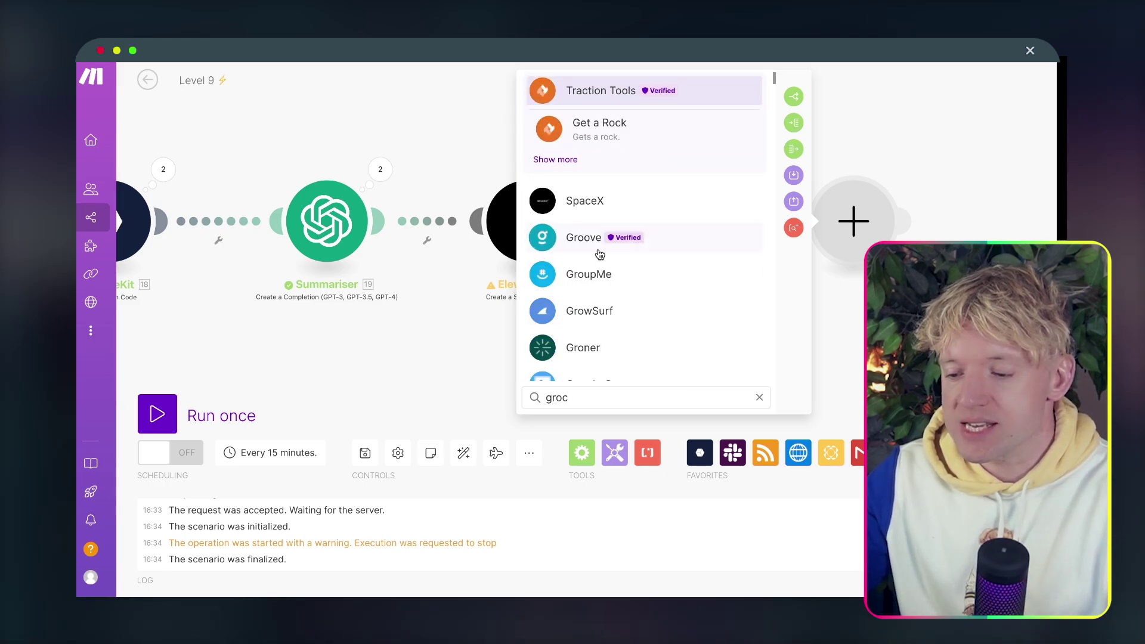
key("BackSpace")
type("q")
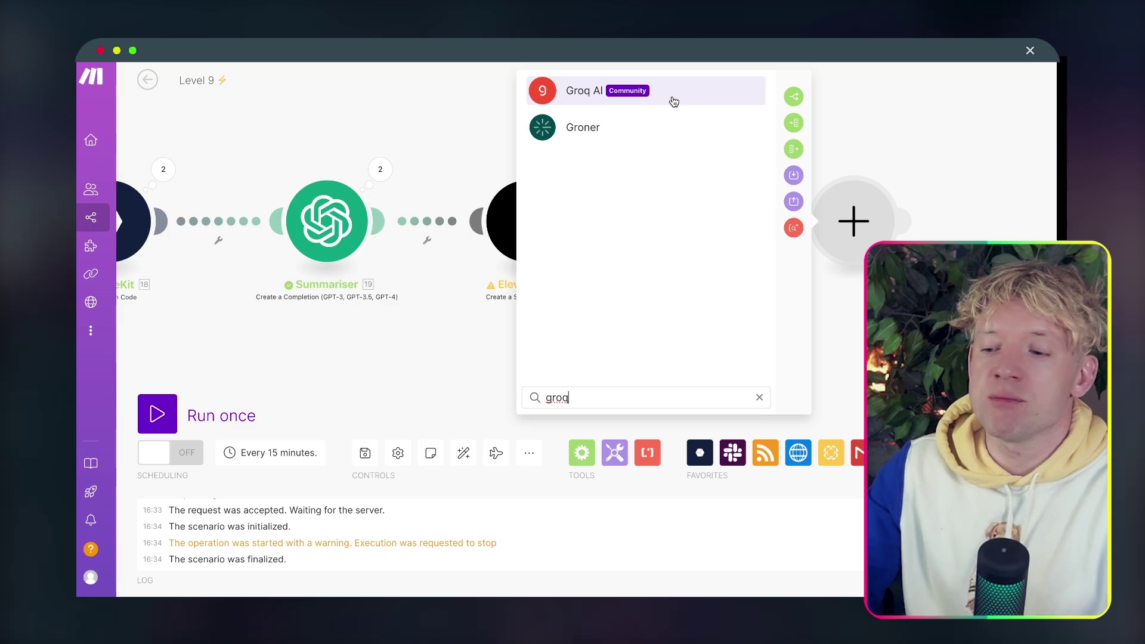
left_click(674, 101)
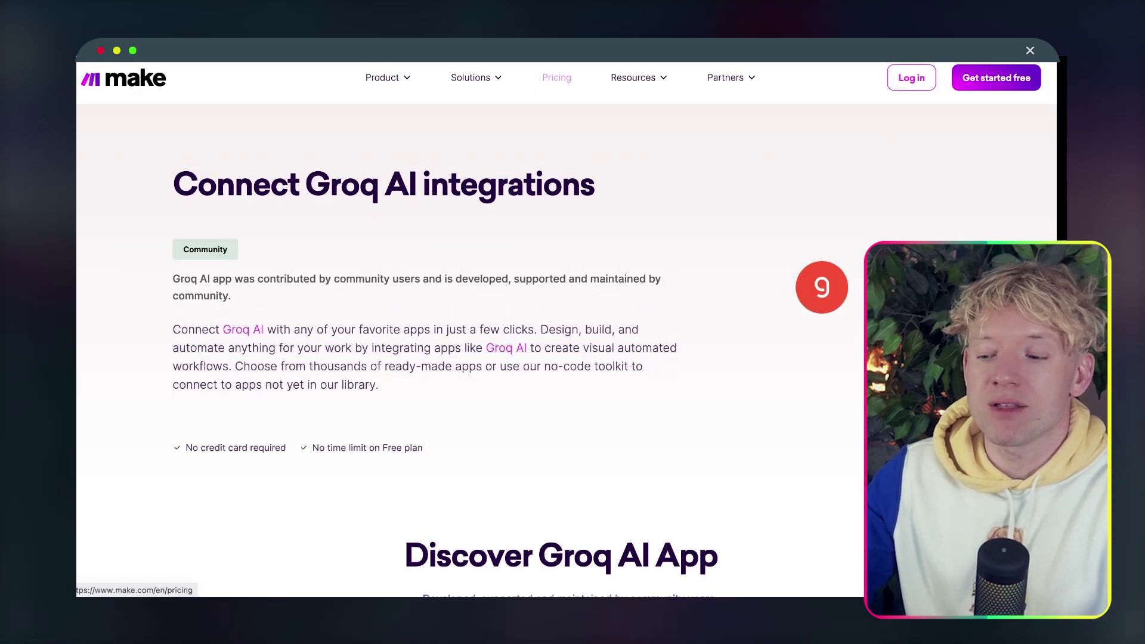
left_click(537, 52)
left_click(467, 132)
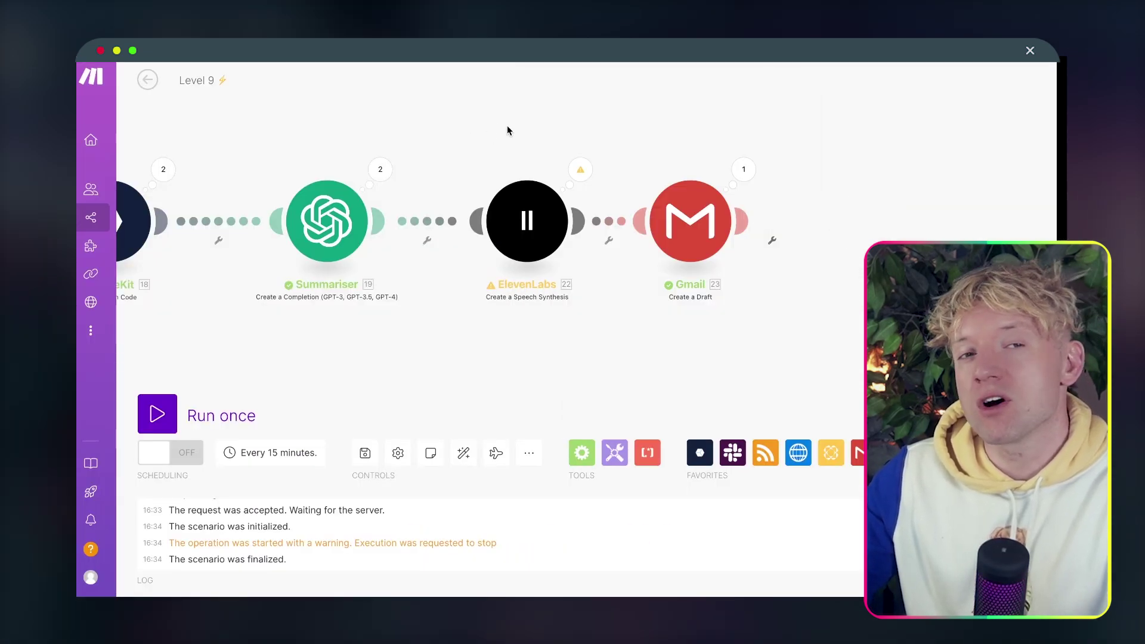
left_click_drag(507, 130, 448, 124)
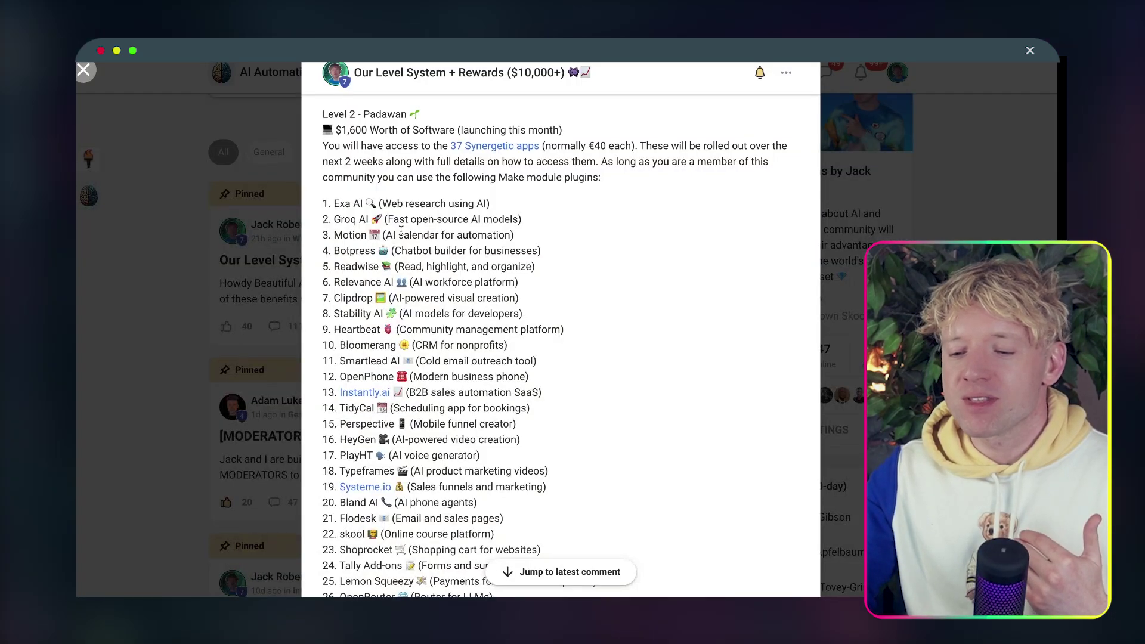
scroll(513, 386, "up", 3)
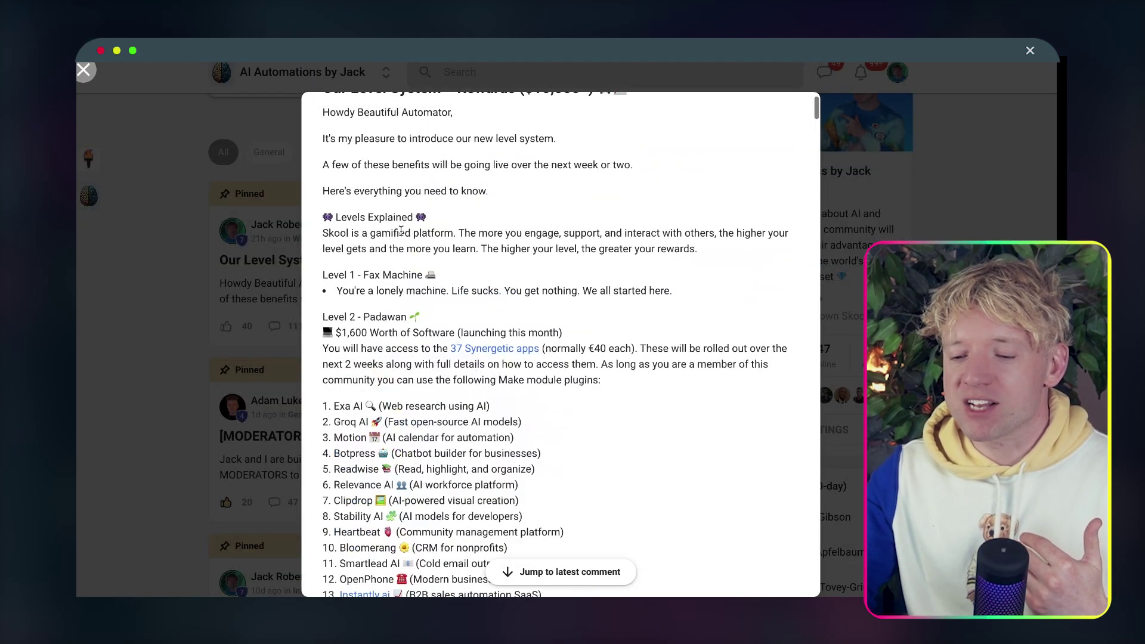
scroll(513, 386, "down", 2)
scroll(513, 387, "down", 10)
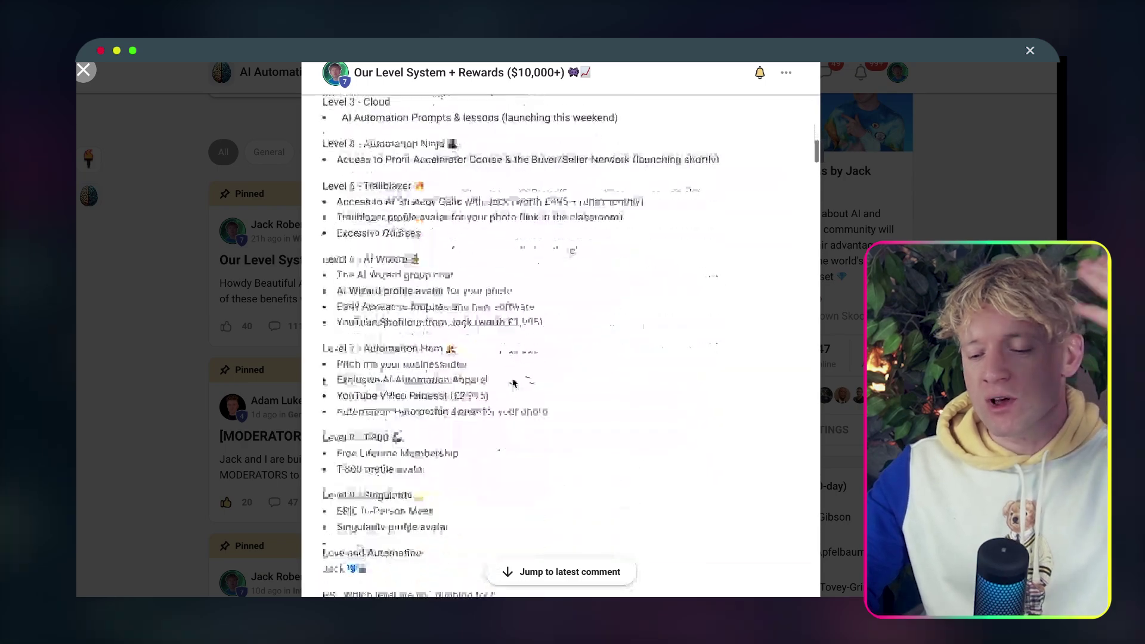
scroll(513, 383, "up", 15)
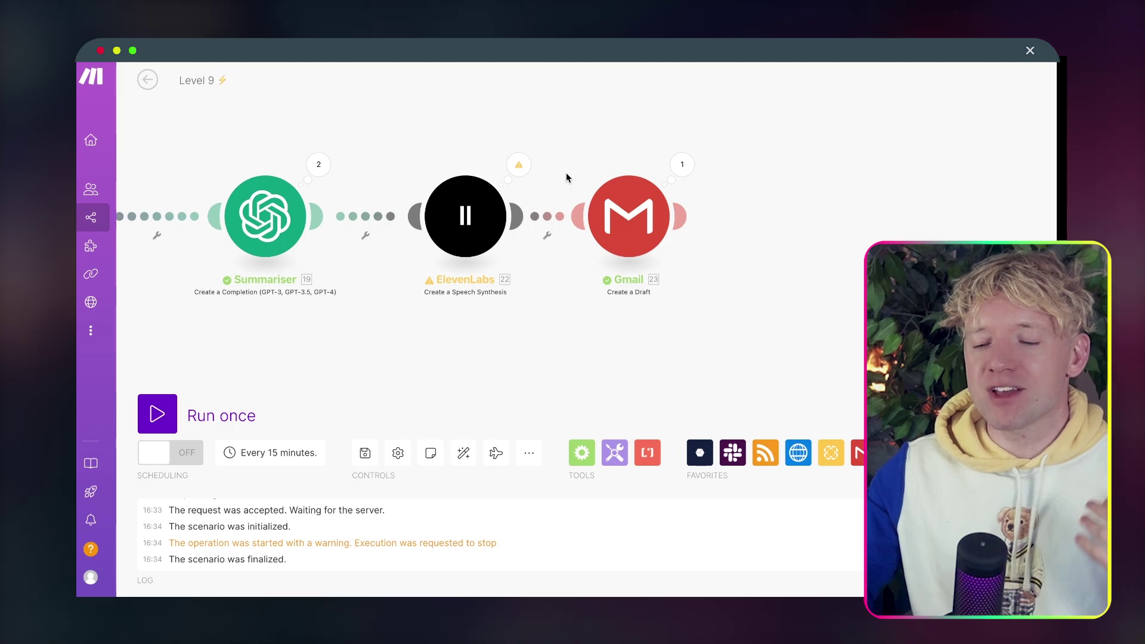
Delete the Summariser, ElevenLabs and Gmail modules, leaving only RSS and 0CodeKit on the canvas.
left_click_drag(479, 130, 814, 125)
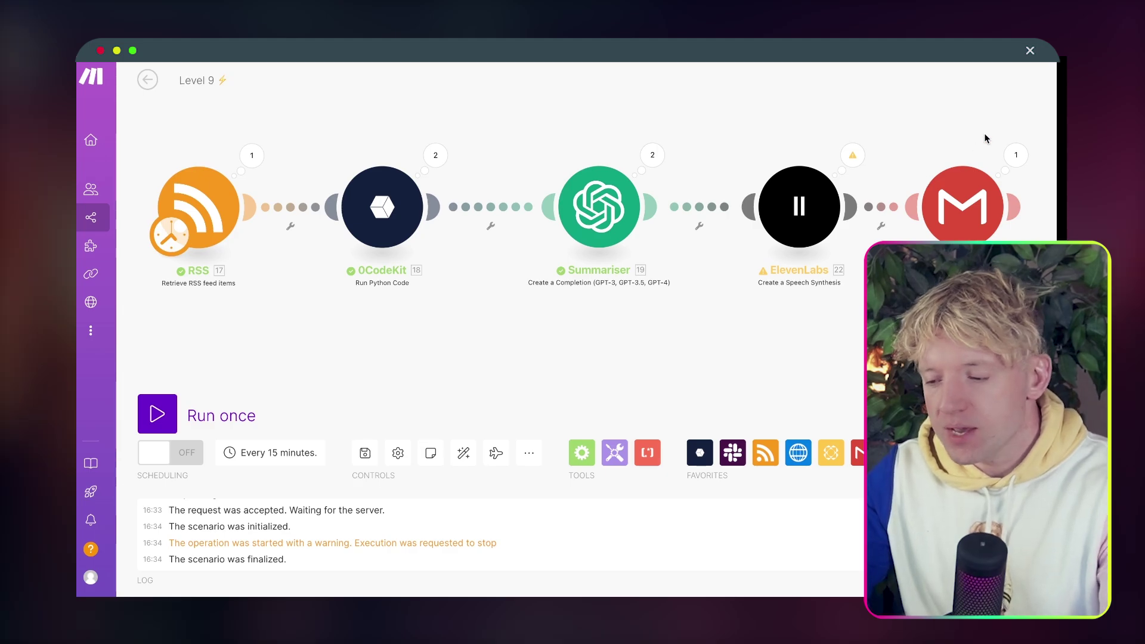
left_click_drag(990, 127, 620, 272)
right_click(558, 257)
left_click(614, 294)
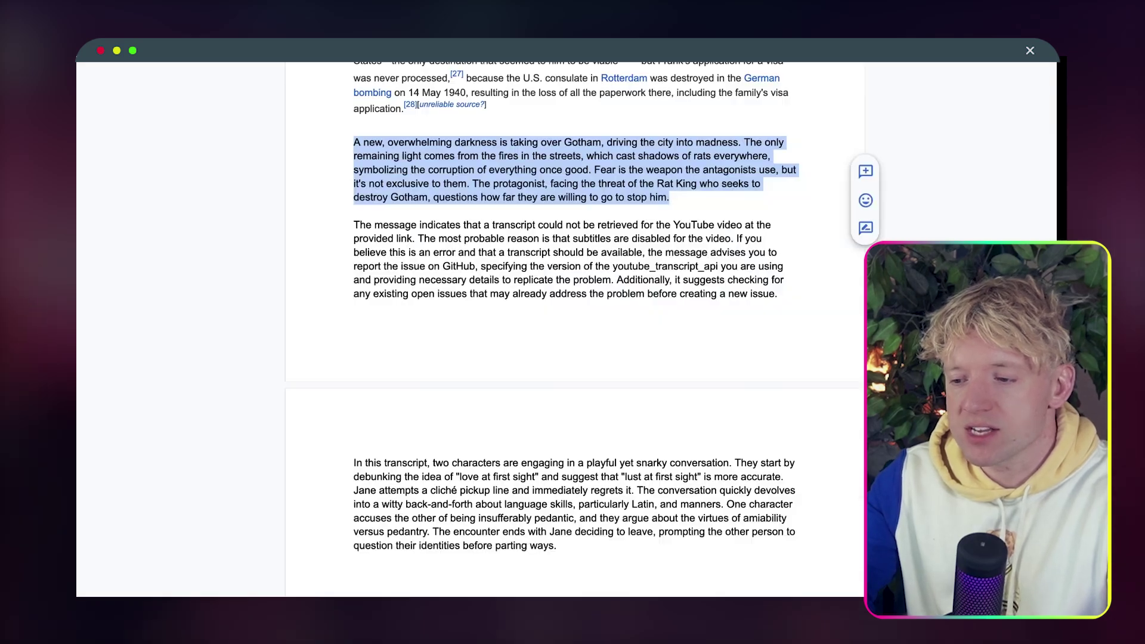
key("super+t")
Load RSS.app, open the YouTube channel feed under My Feeds and copy its XML URL.
type("rss")
key("Return")
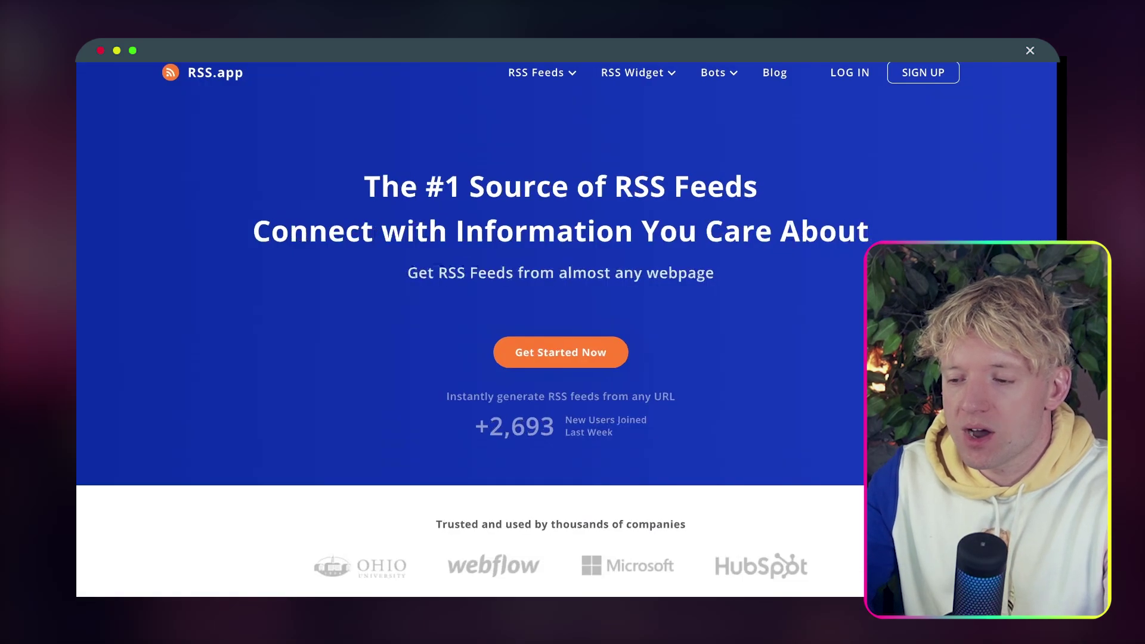
left_click(927, 73)
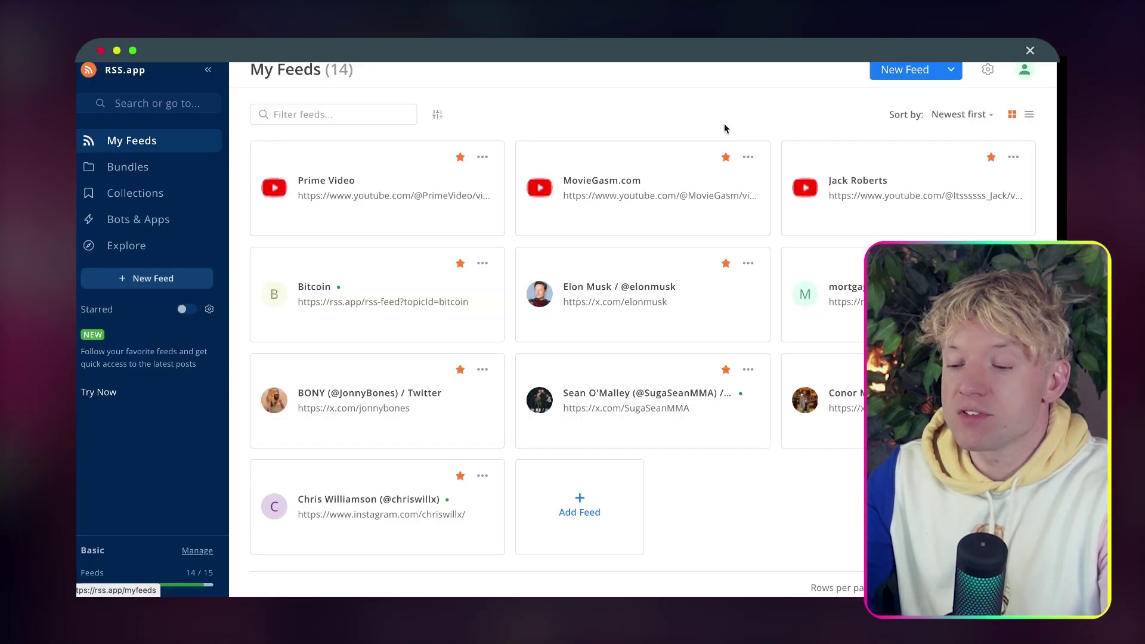
left_click(890, 186)
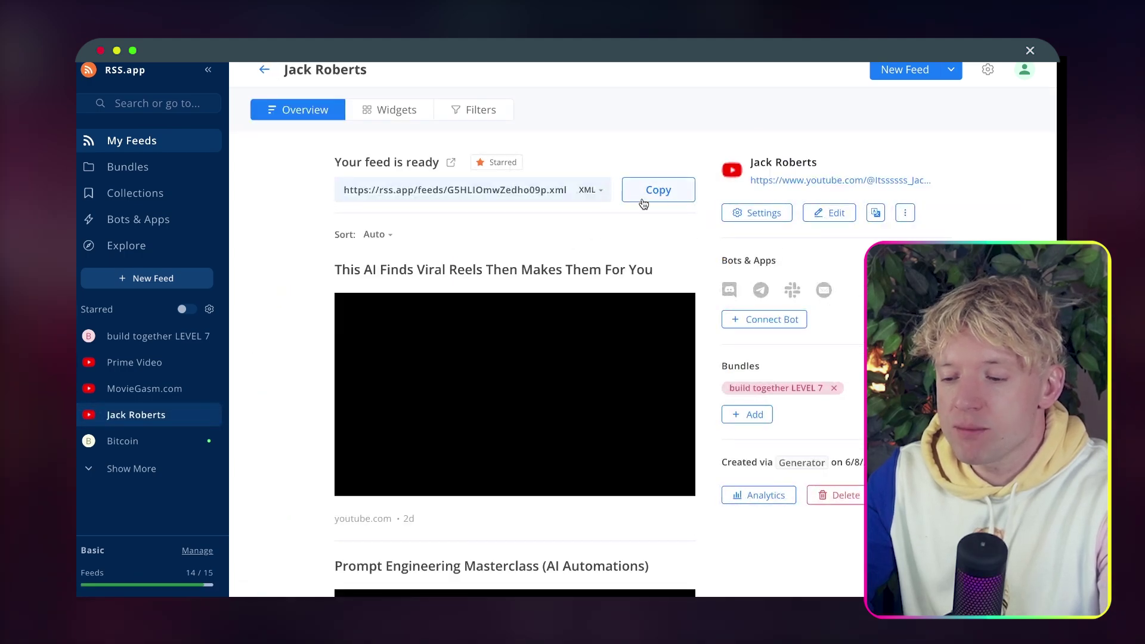
left_click(656, 189)
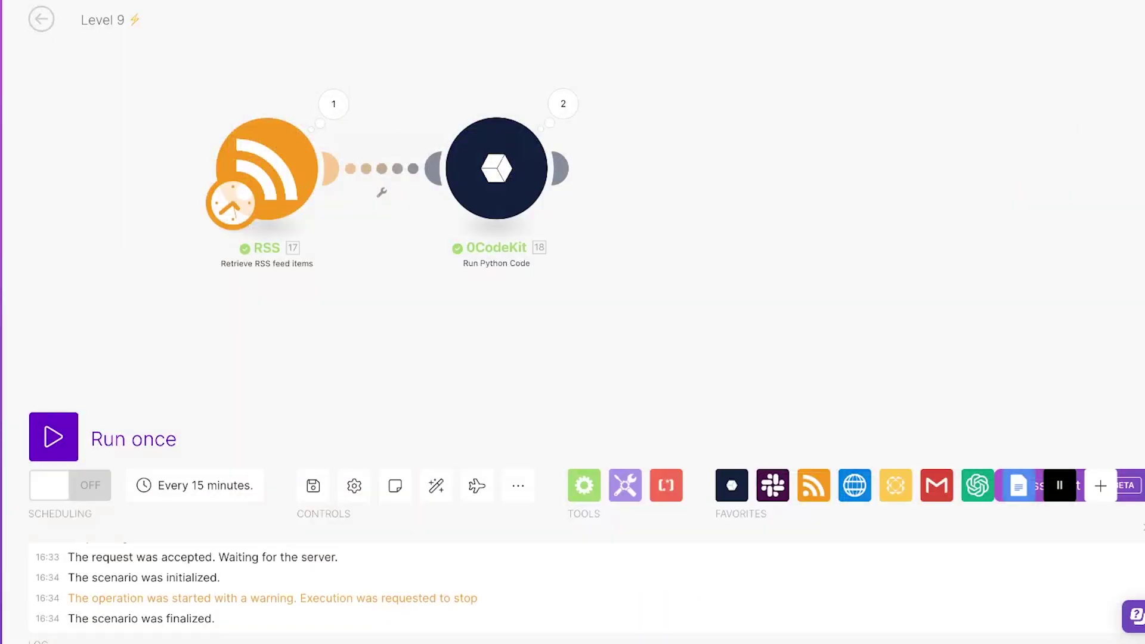
Replace the RSS module's feed URL with the newly copied rss.app feed URL and save it.
left_click(277, 173)
triple_click(599, 129)
key("super+v")
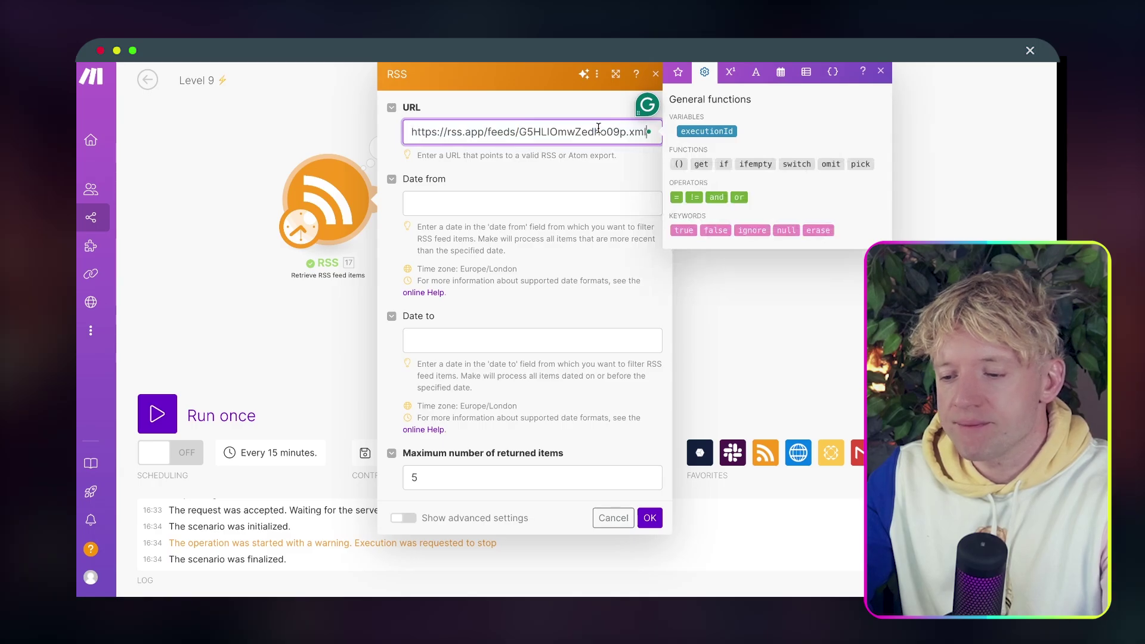
left_click(579, 186)
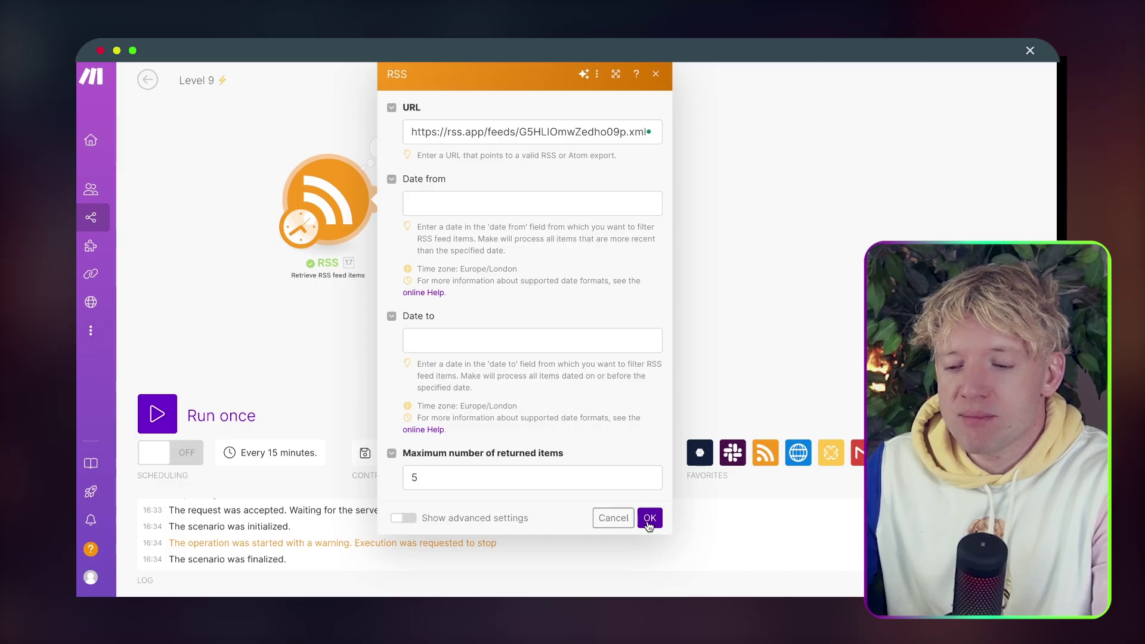
left_click(455, 484)
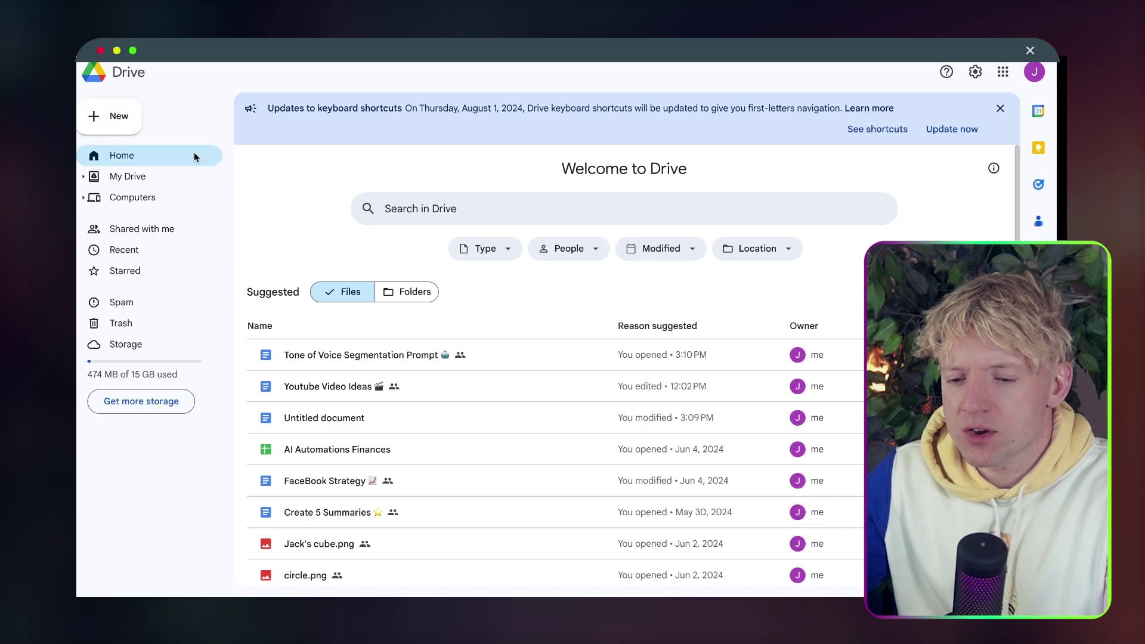
Open the existing Untitled document from Drive and check its contents.
left_click(361, 416)
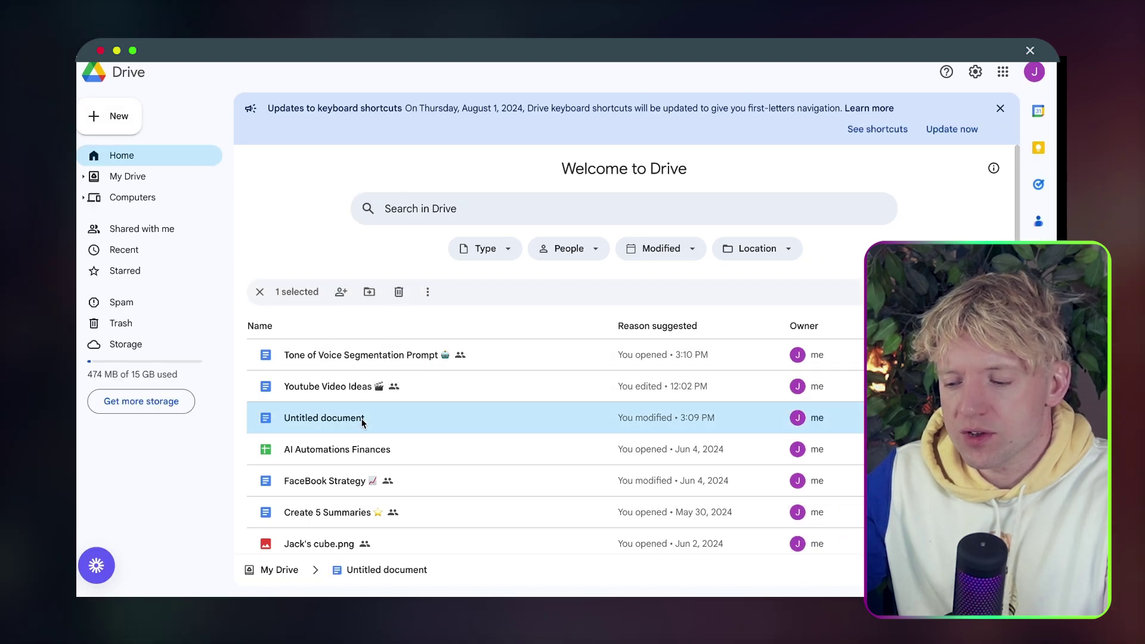
double_click(417, 424)
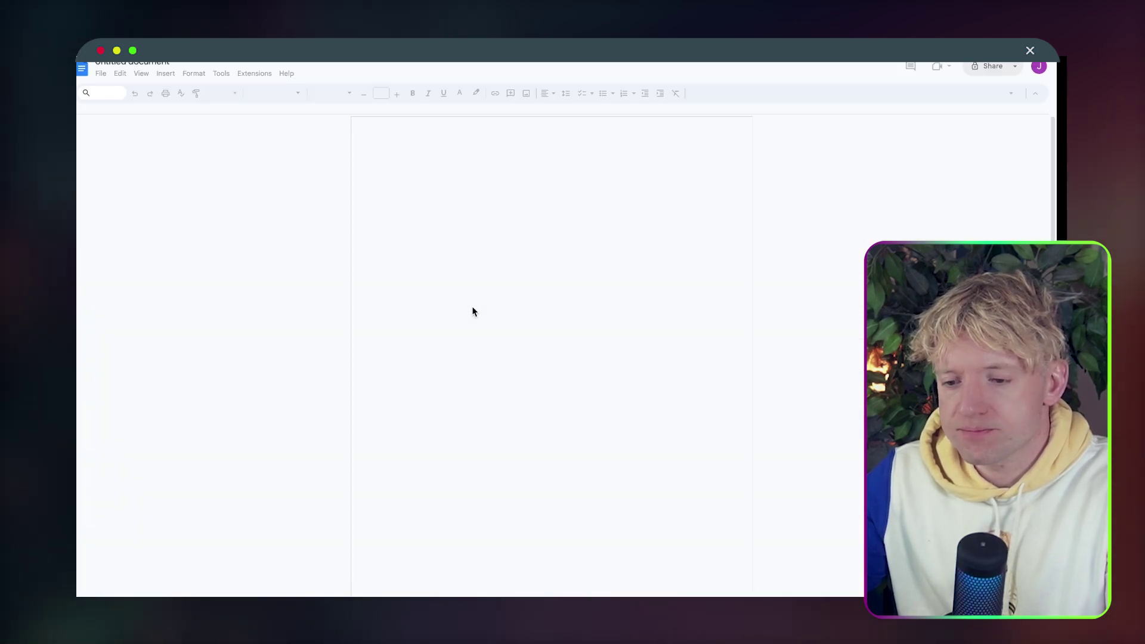
key("super+a")
left_click(475, 281)
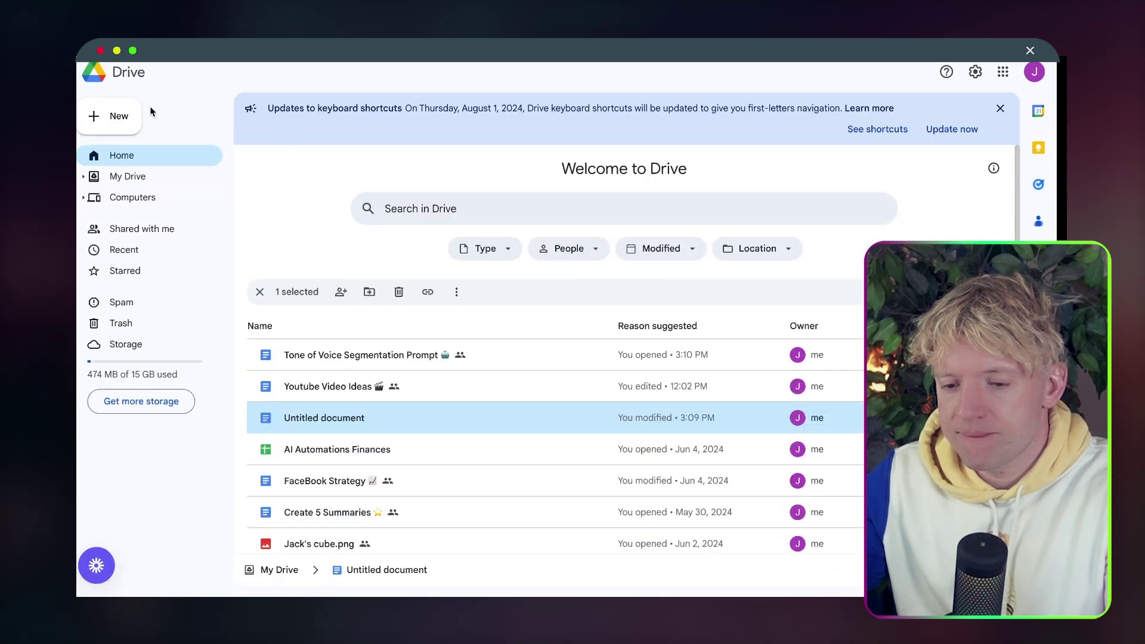
Create a new blank Google Docs document titled 'PERSONAL GPT'.
left_click(142, 114)
left_click(150, 200)
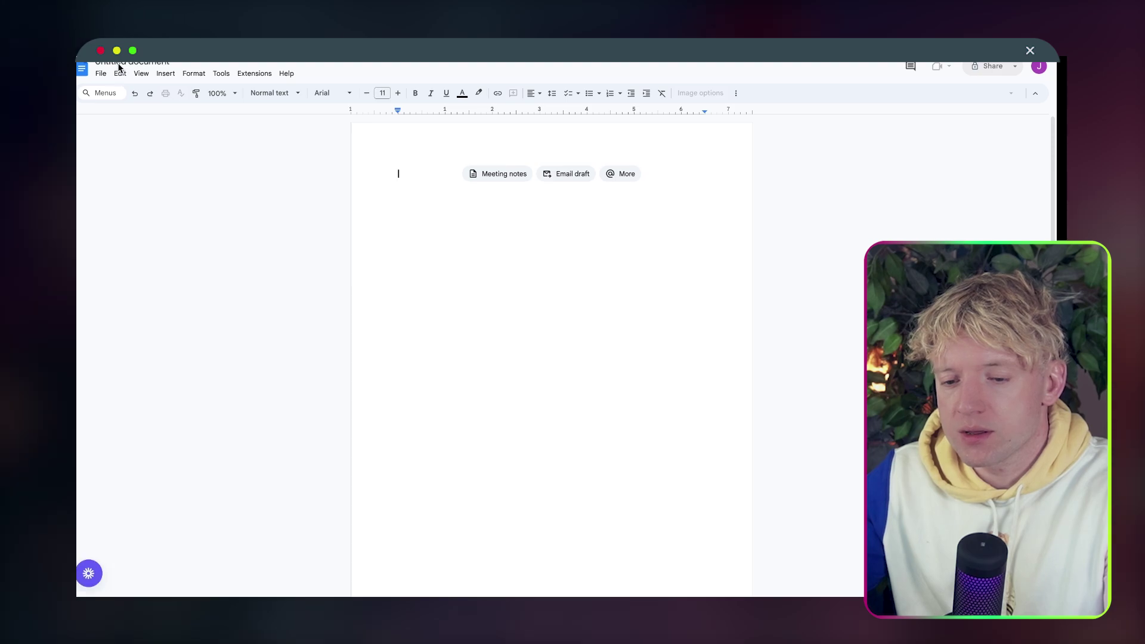
type("PERS")
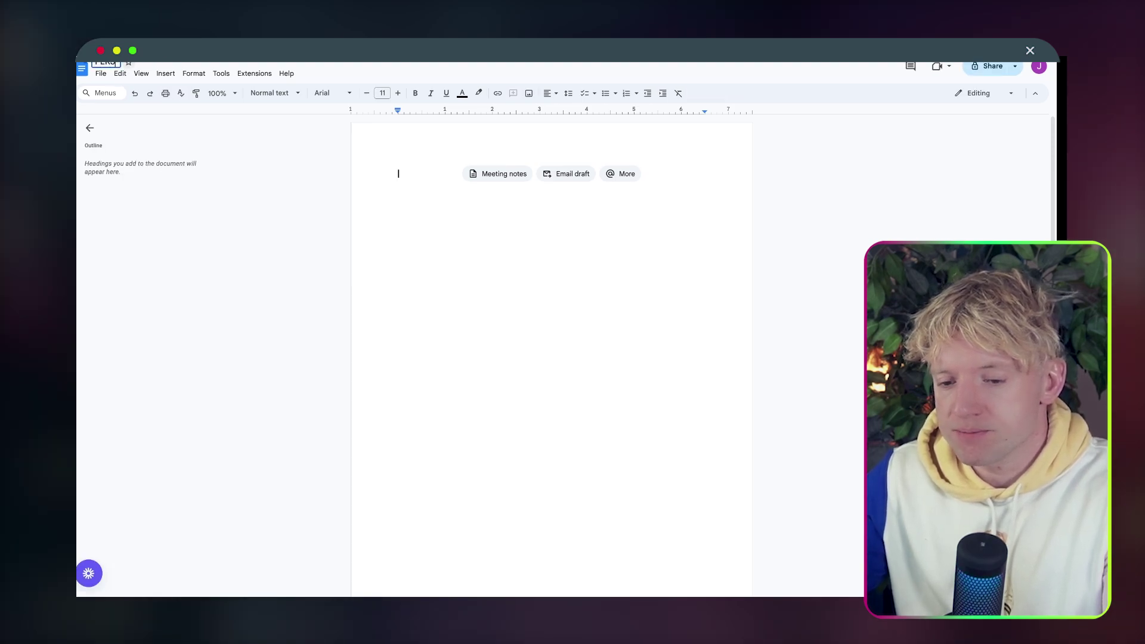
type("ONAL GPT")
double_click(468, 245)
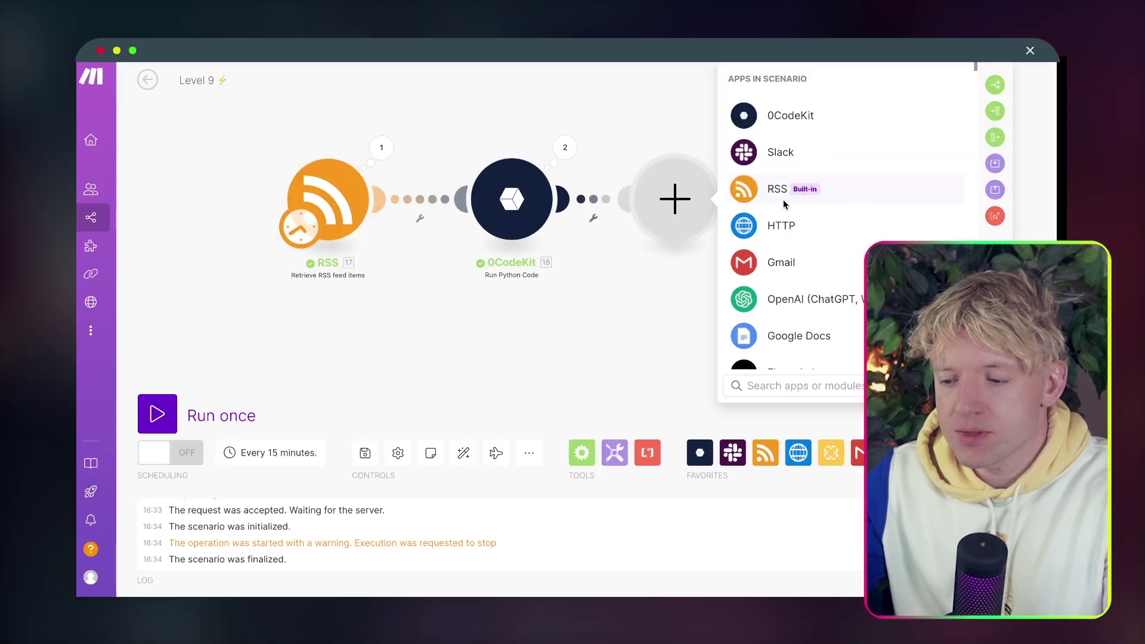
Add a Google Docs 'Create a Document' module after 0CodeKit, then delete it again.
left_click(552, 335)
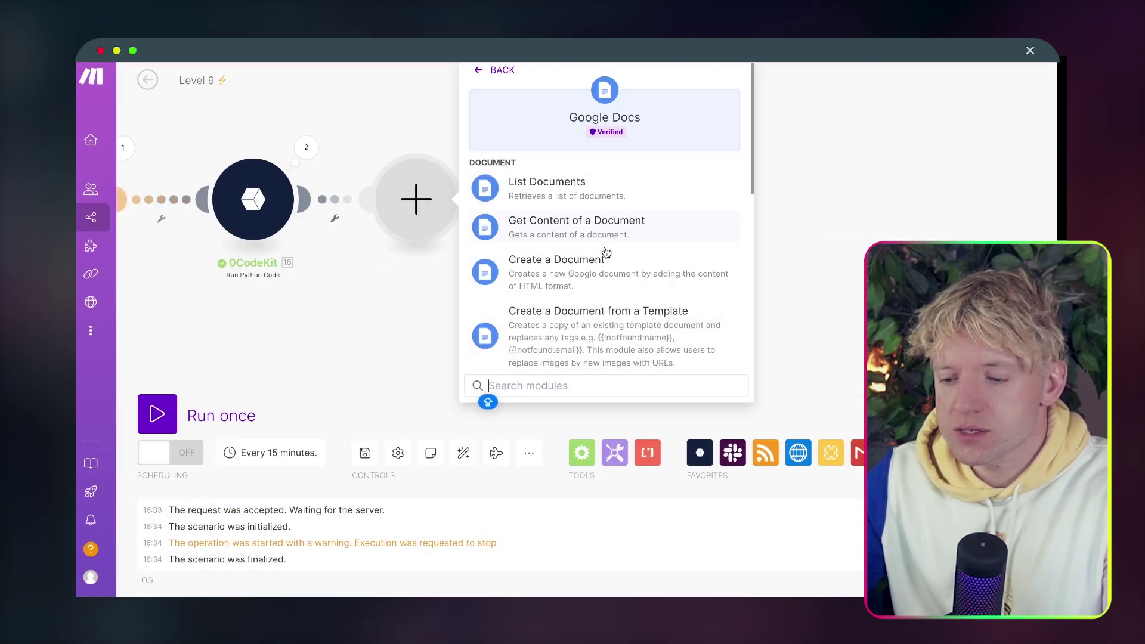
type("ADD IT")
key("BackSpace")
key("BackSpace")
key("BackSpace")
key("BackSpace")
key("BackSpace")
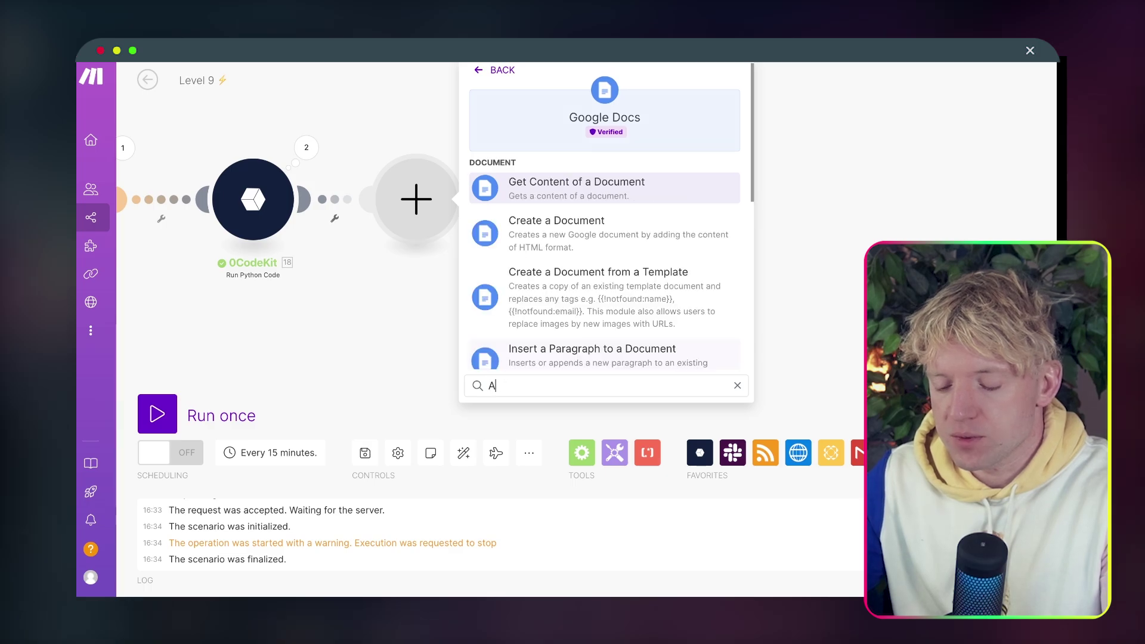
key("BackSpace")
type("R")
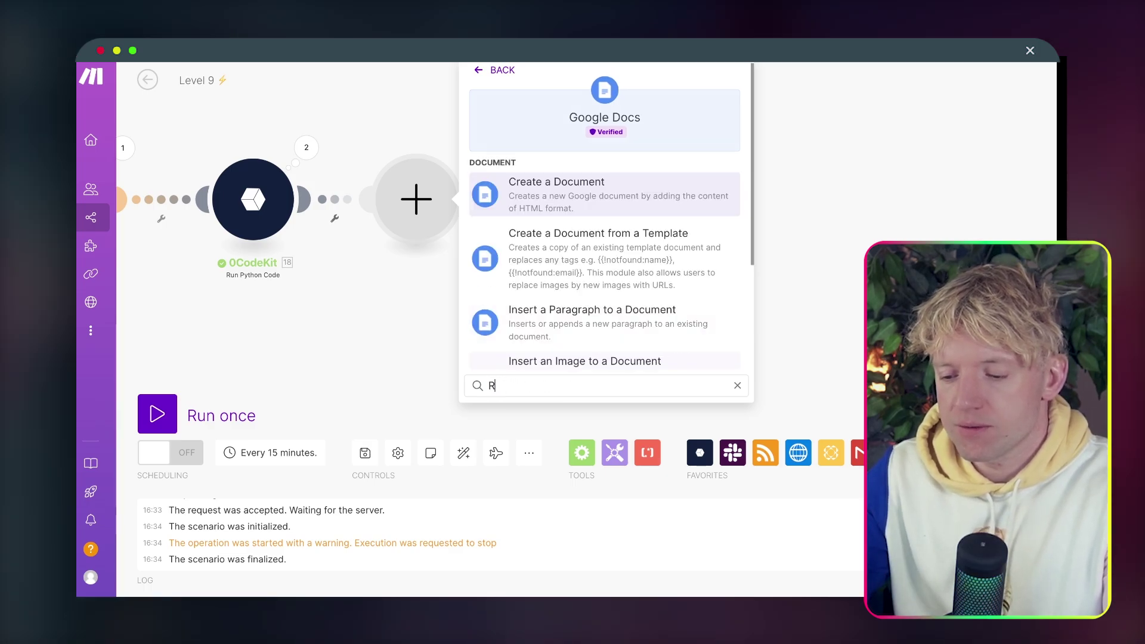
type("EEATE")
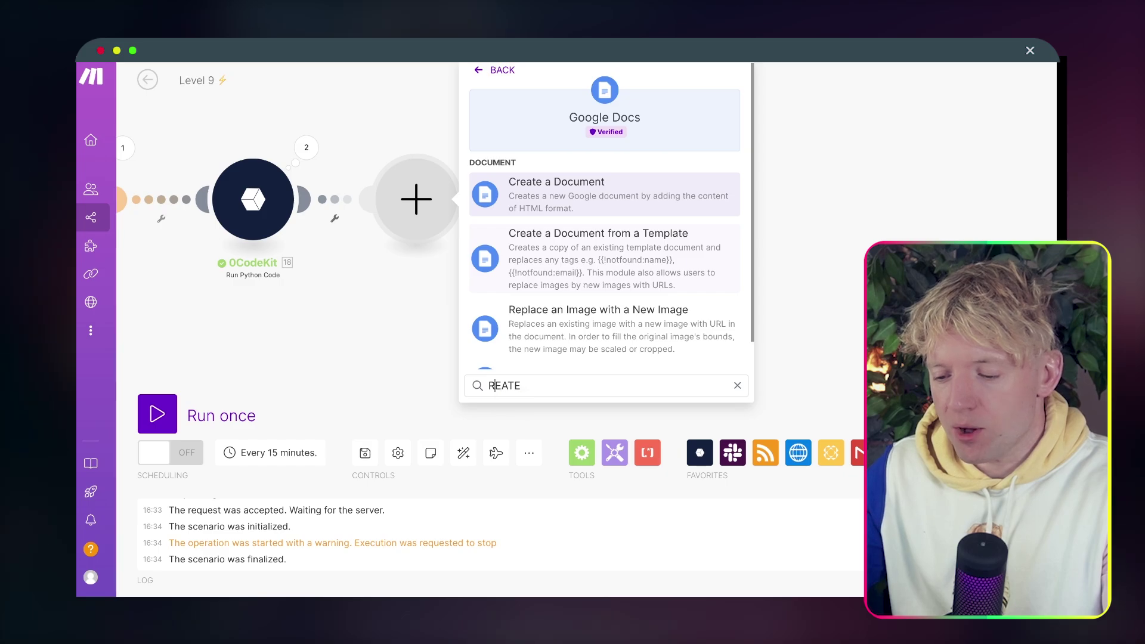
key("Home")
type("C")
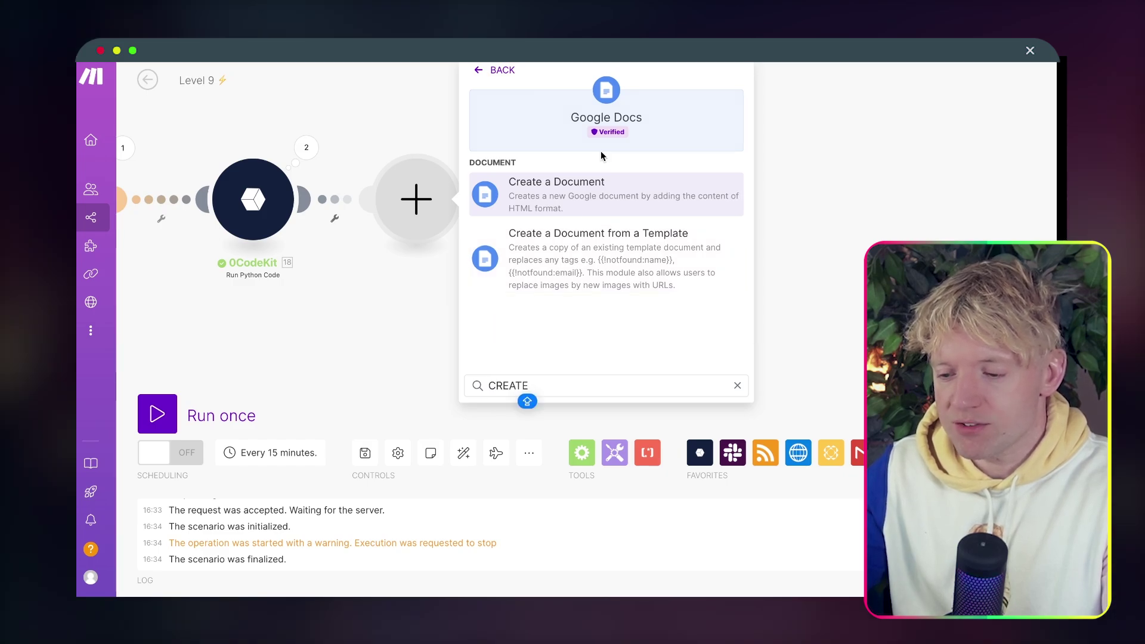
left_click(585, 190)
left_click_drag(431, 212, 490, 208)
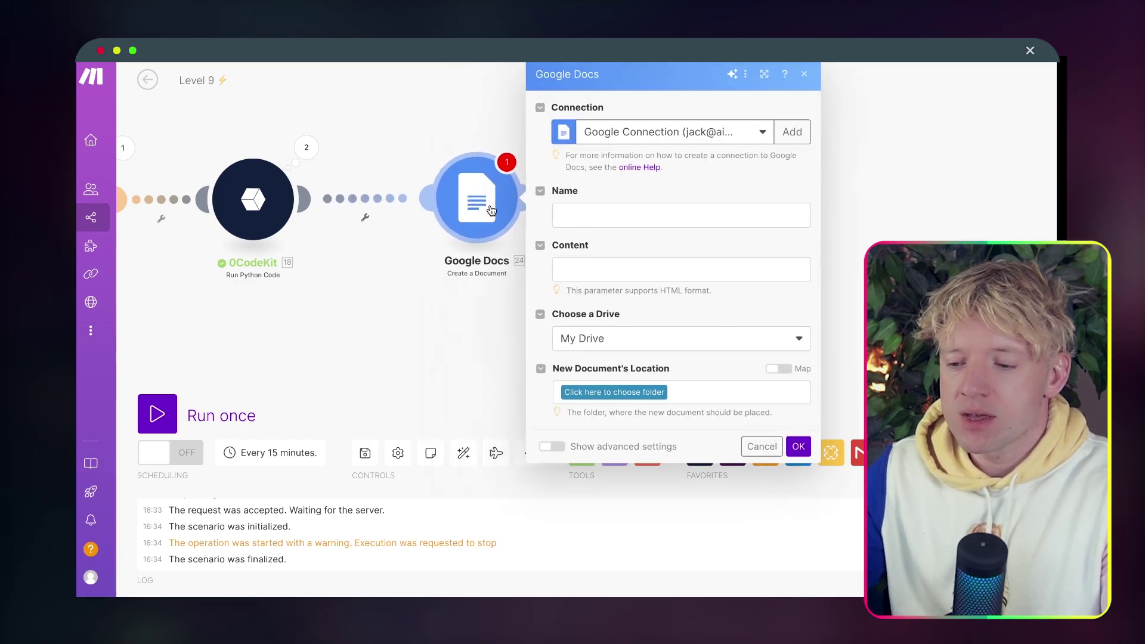
right_click(484, 209)
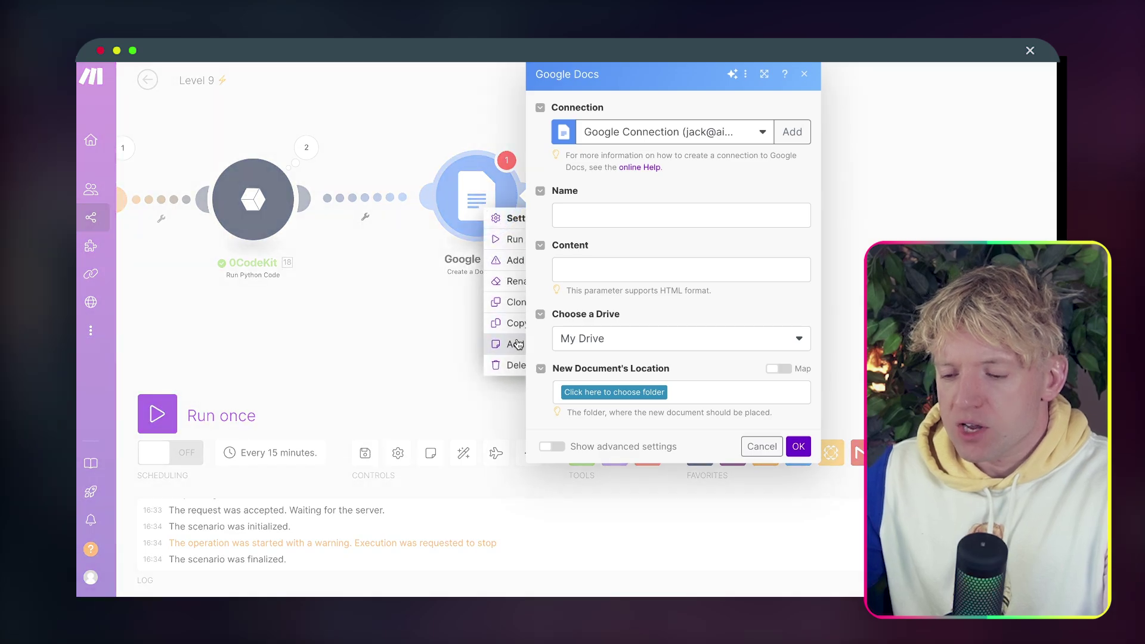
left_click(501, 365)
Add Google Docs 'Insert a Paragraph to a Document' on CREATE GPT, appending the 0CodeKit Result.
left_click(300, 200)
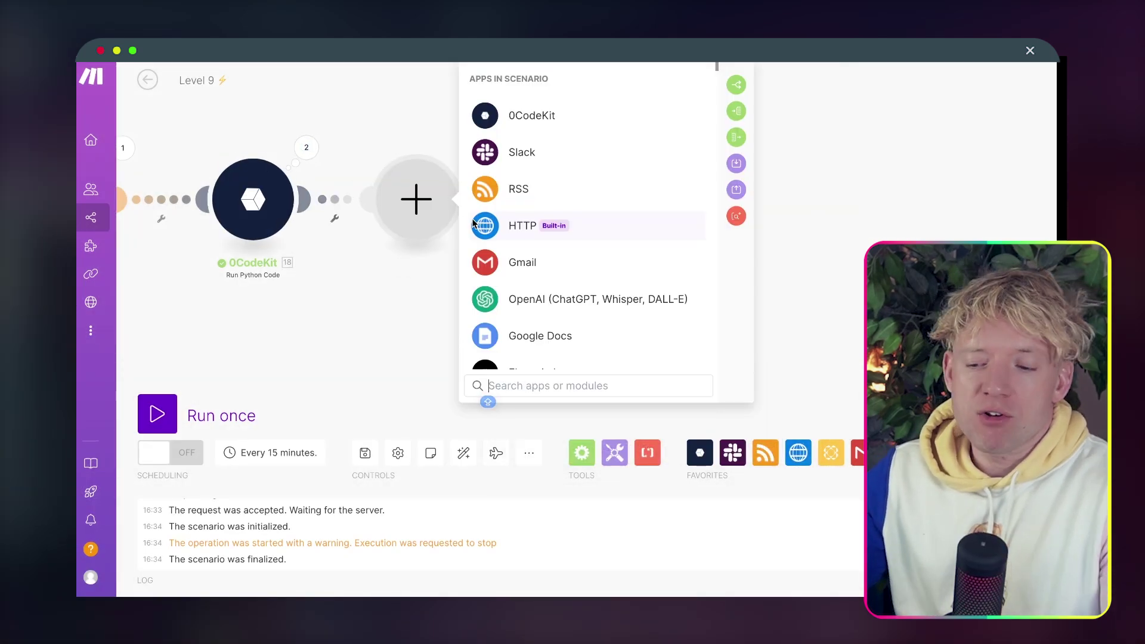
left_click(537, 340)
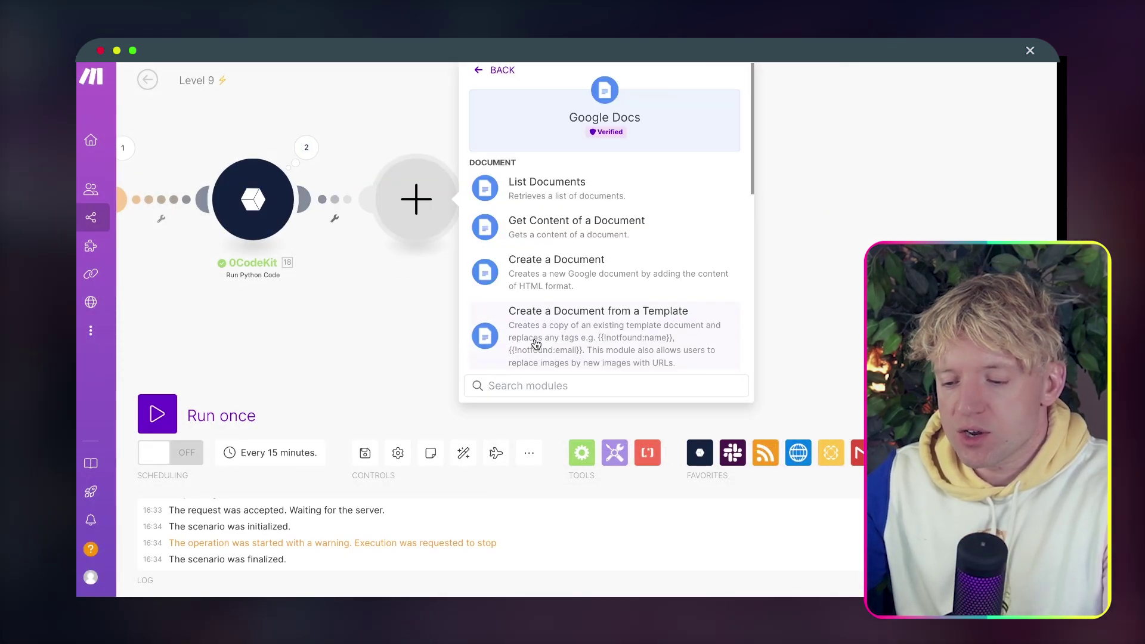
type("PARA")
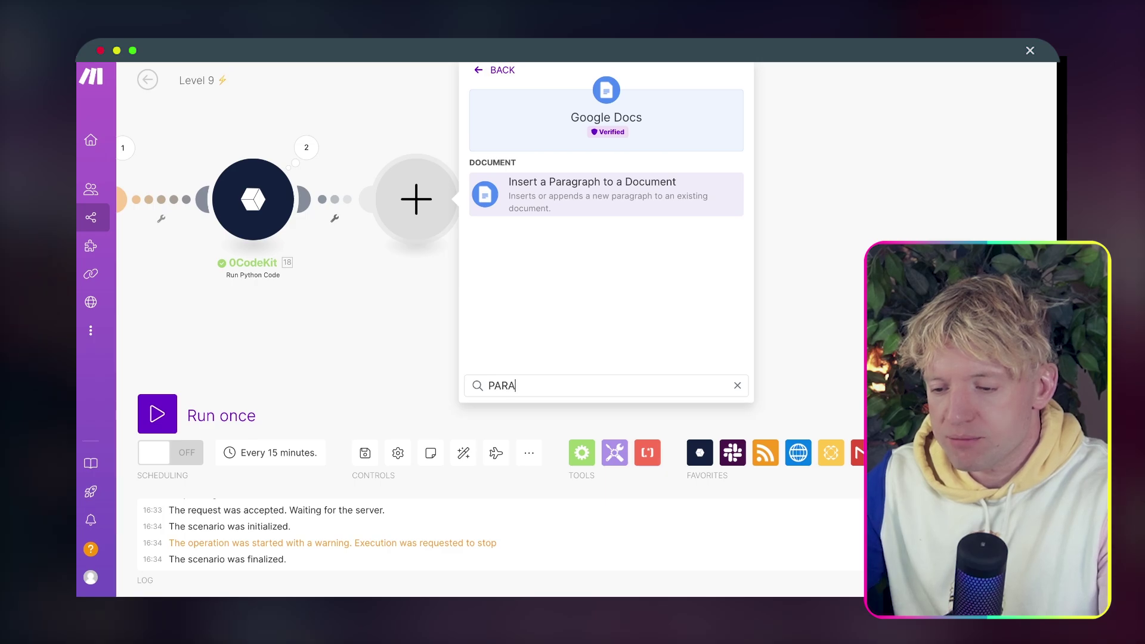
left_click(621, 186)
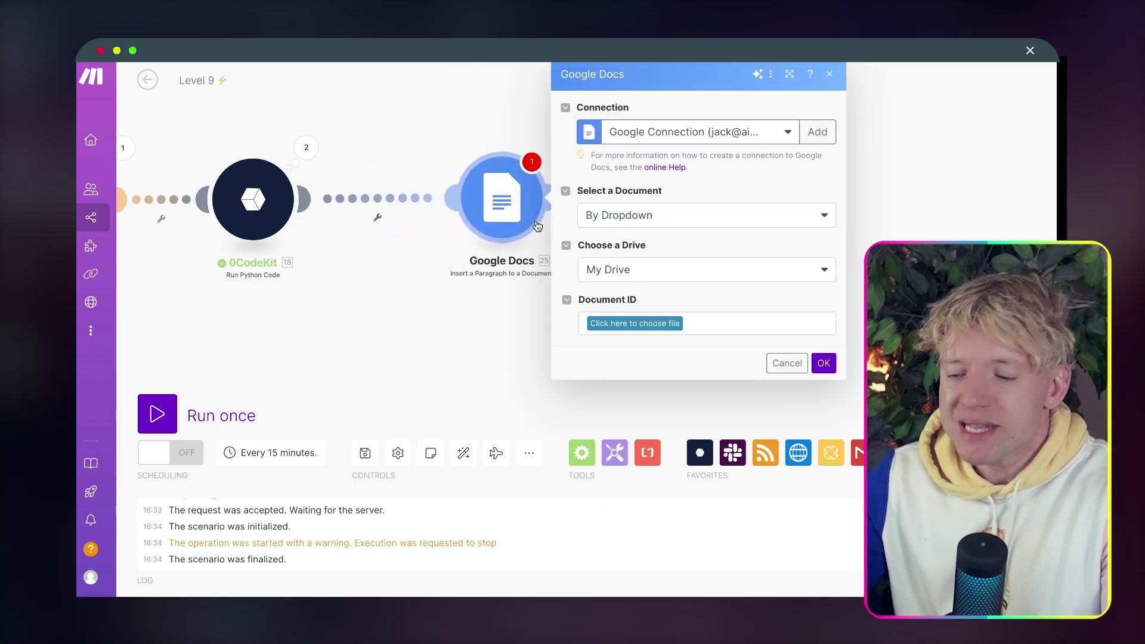
left_click(678, 324)
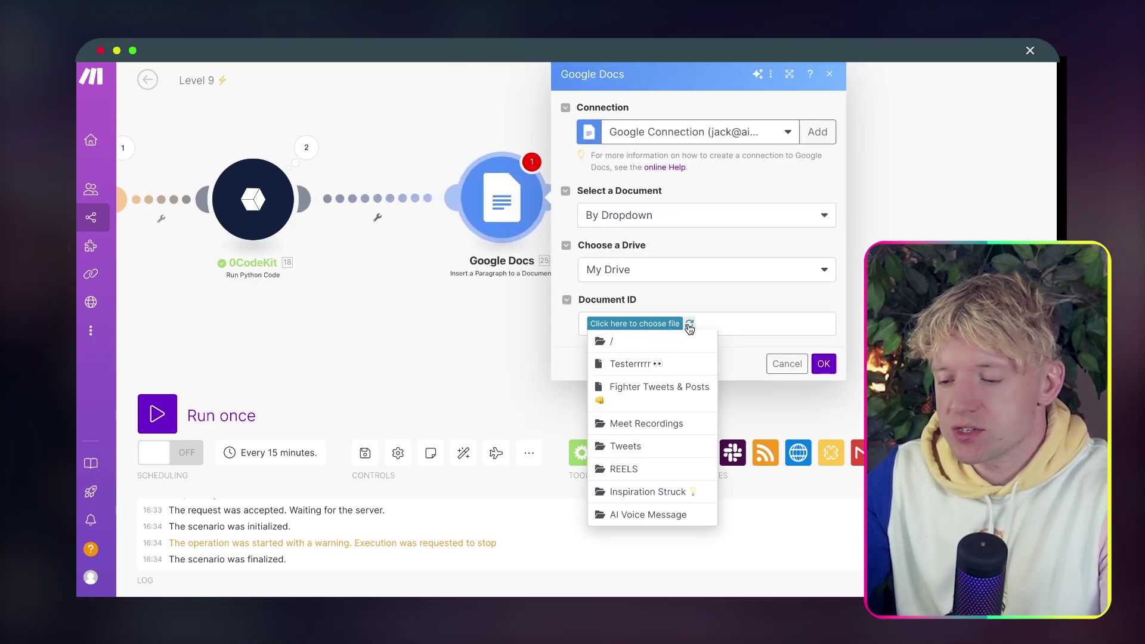
left_click(690, 325)
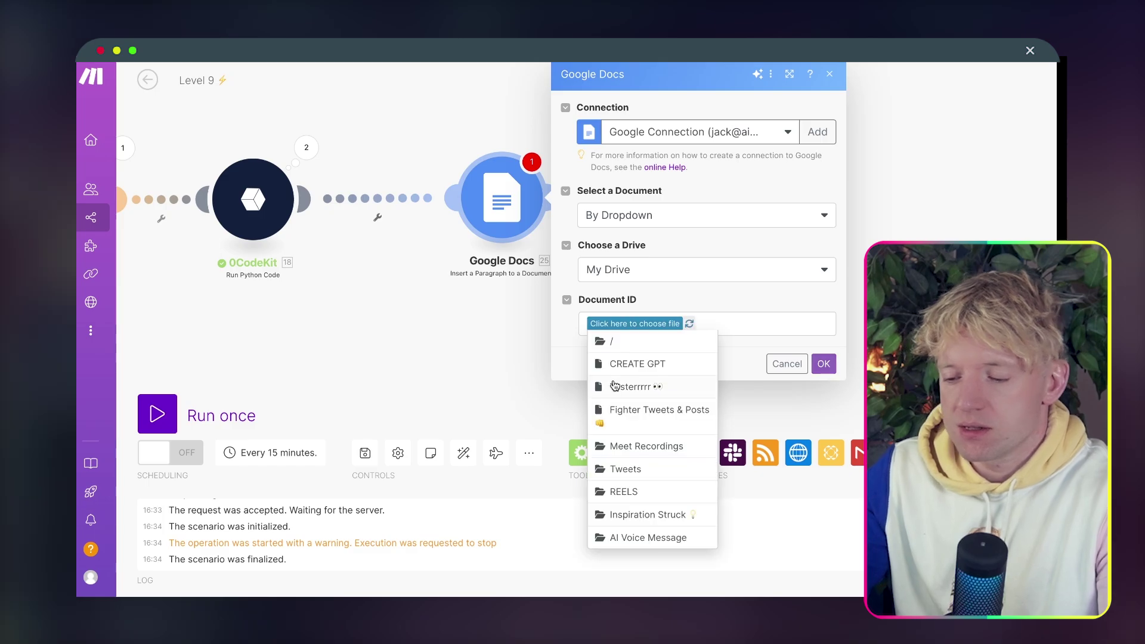
left_click(626, 372)
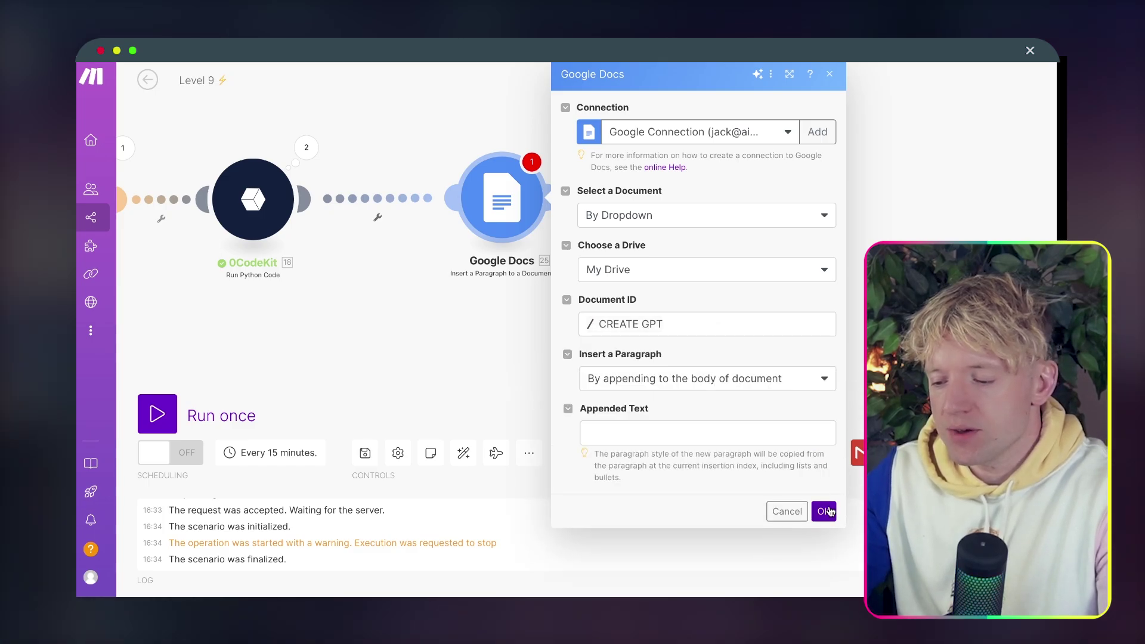
left_click(830, 511)
left_click(735, 435)
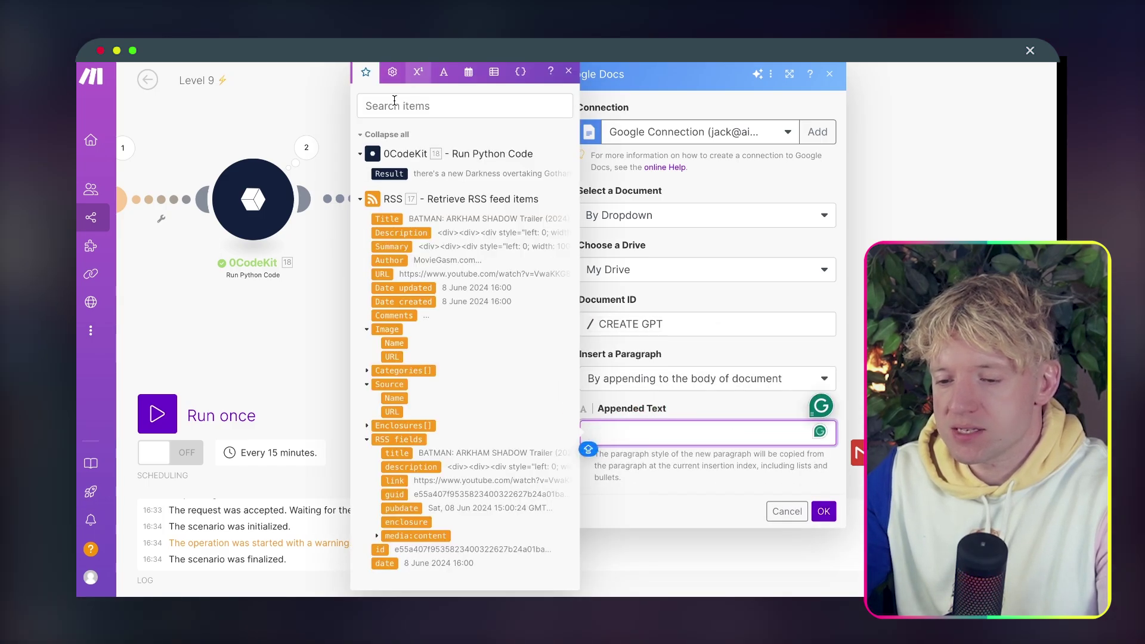
left_click(389, 173)
left_click(817, 513)
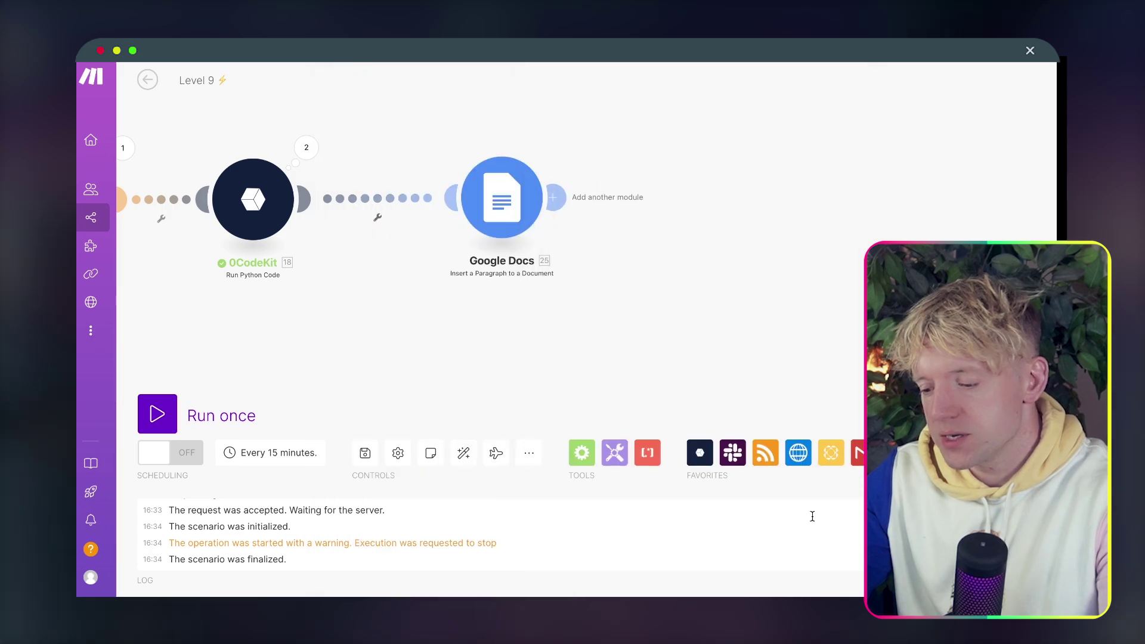
left_click(157, 414)
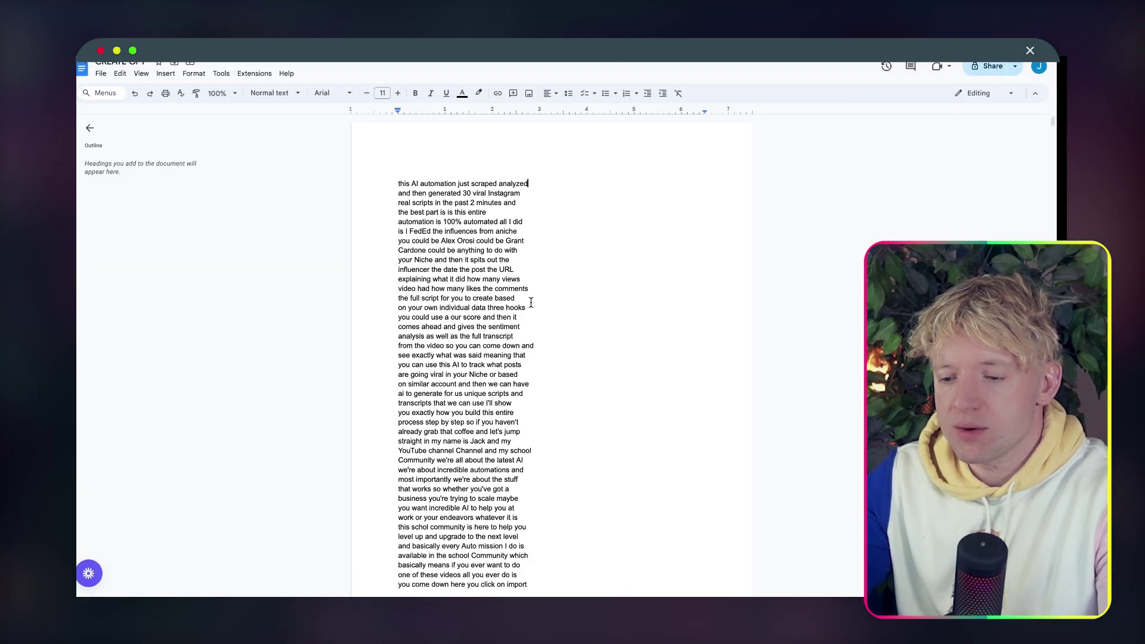
scroll(544, 319, "down", 20)
scroll(543, 319, "down", 20)
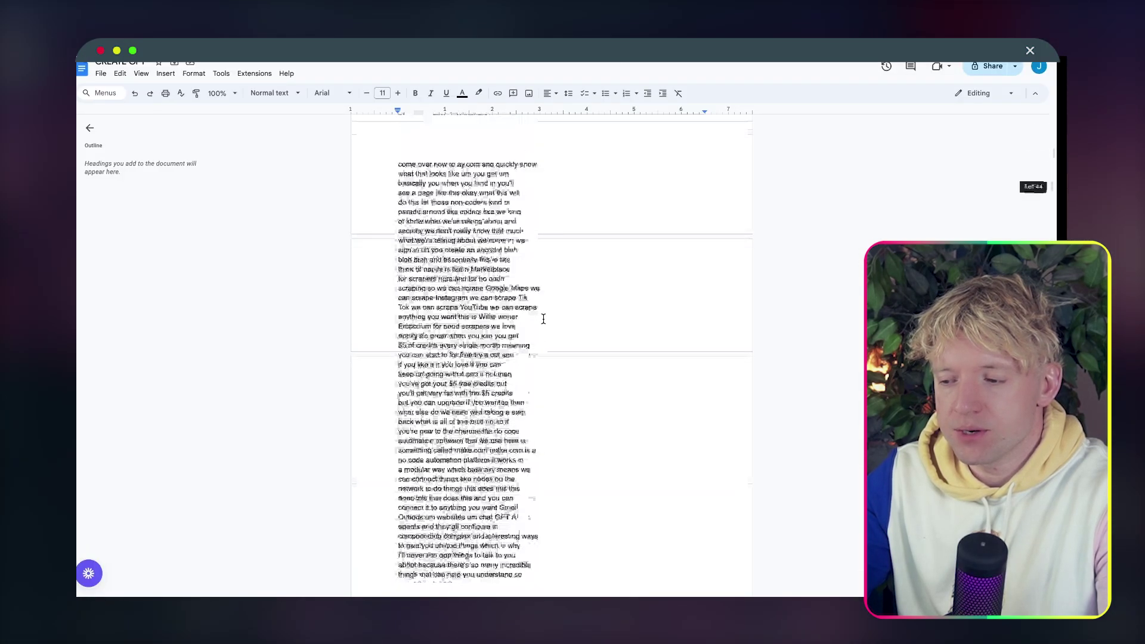
scroll(543, 319, "down", 20)
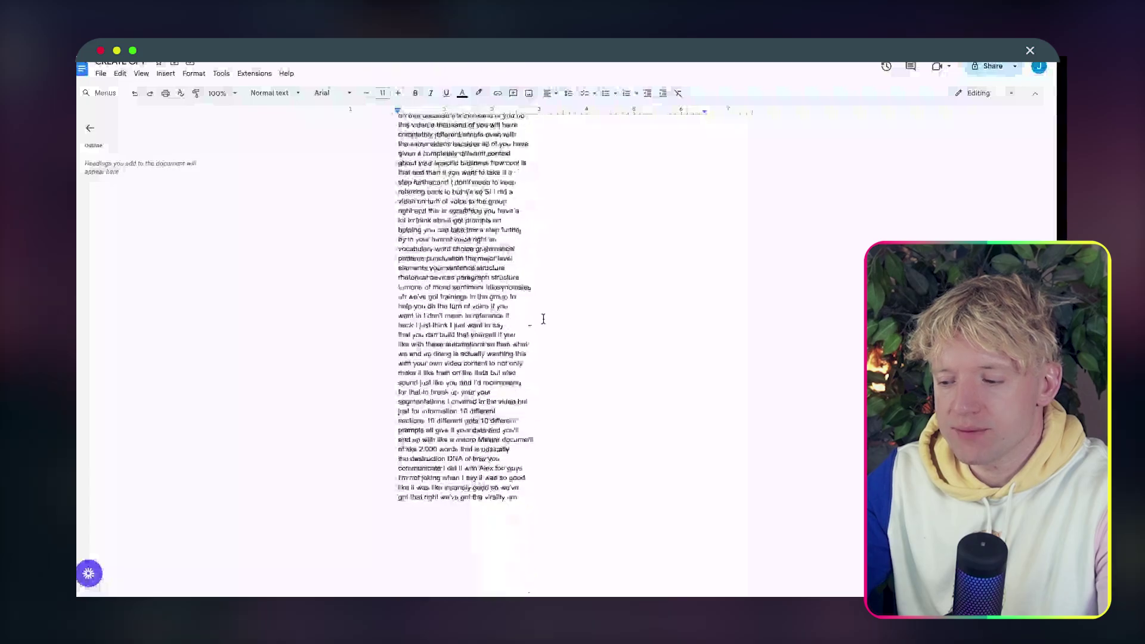
scroll(543, 319, "down", 20)
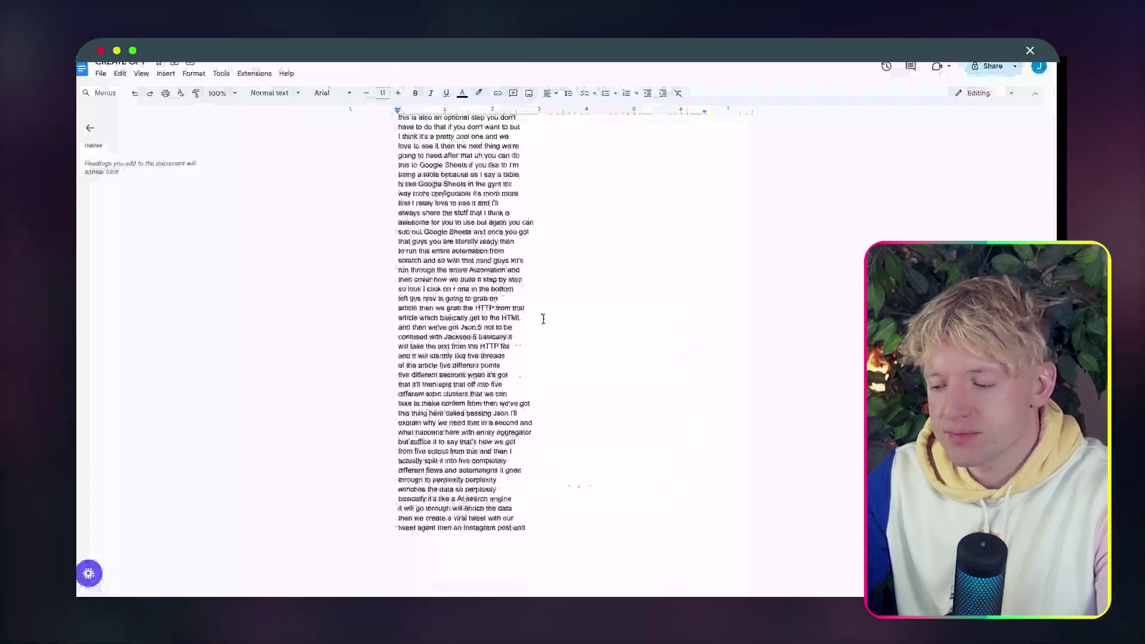
scroll(543, 307, "down", 7)
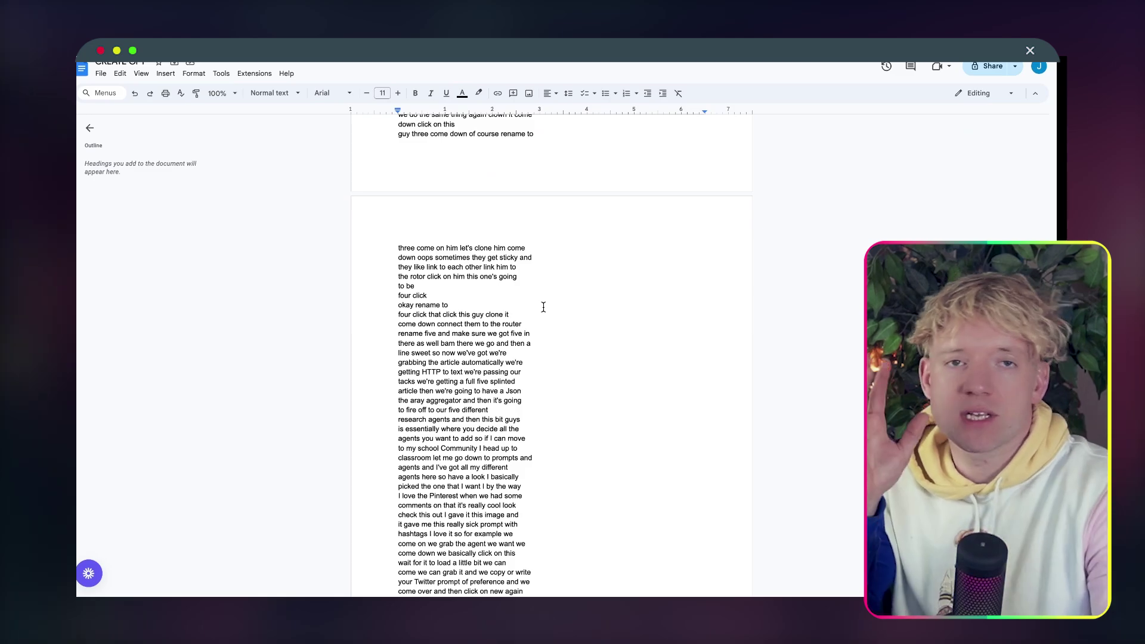
scroll(535, 123, "down", 3)
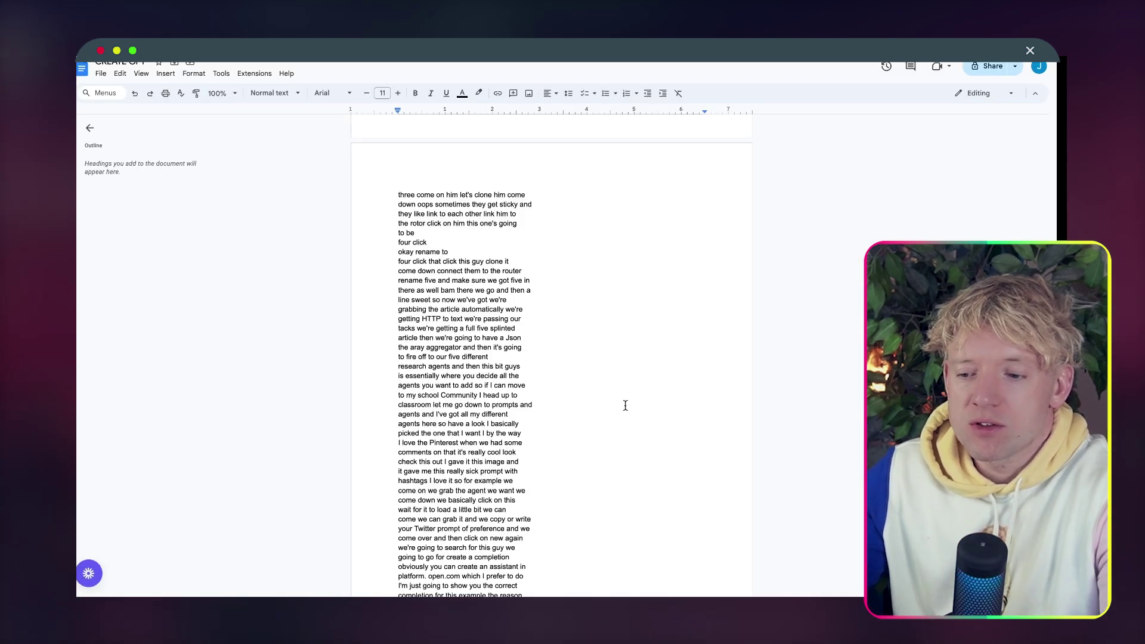
scroll(624, 404, "down", 10)
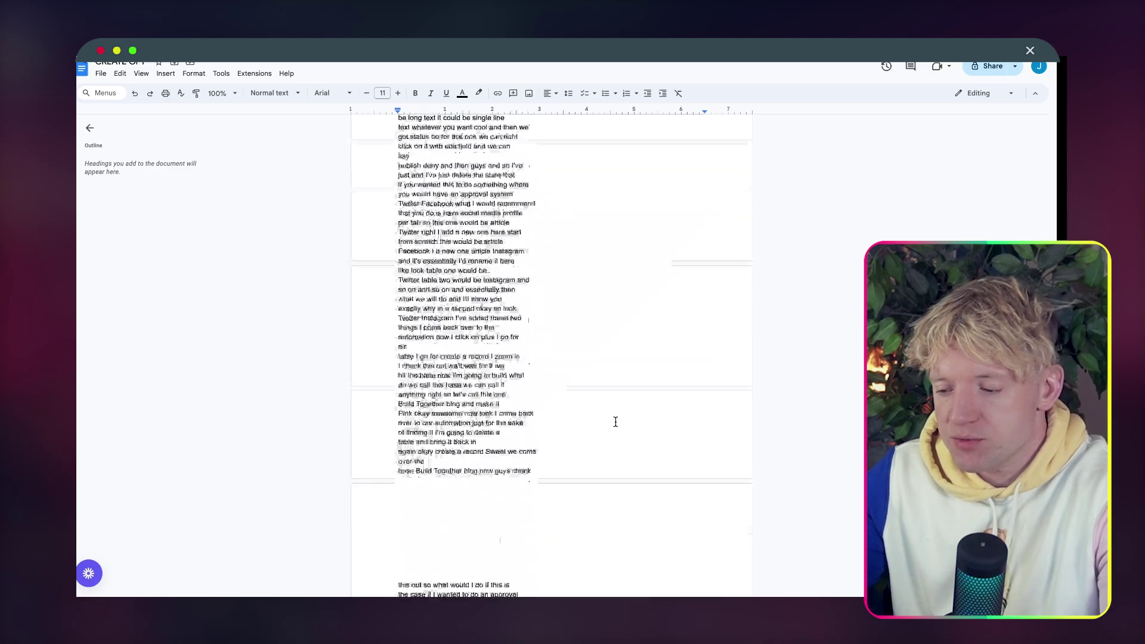
Select all the transcript text, check its context options, and scroll back to the top.
key("super+a")
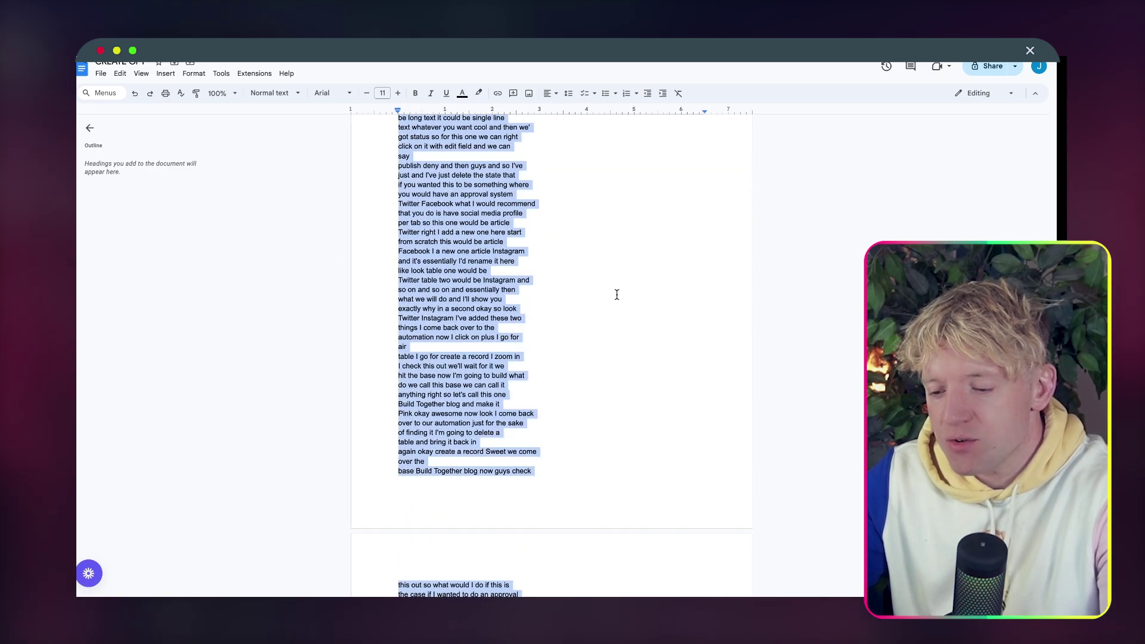
right_click(483, 251)
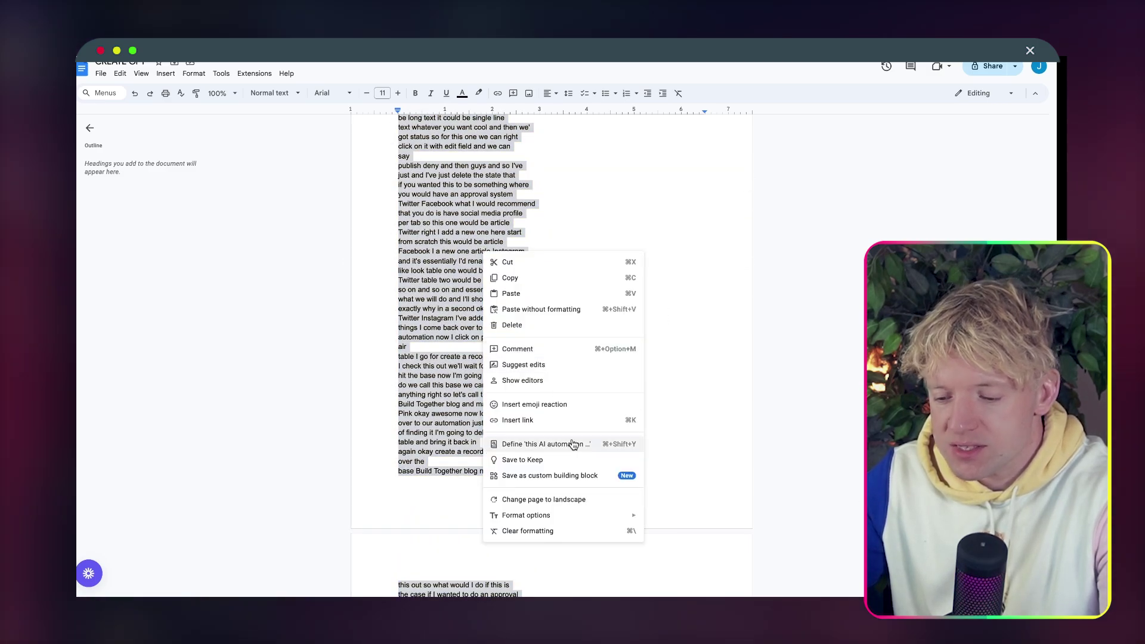
left_click(723, 402)
left_click(754, 345)
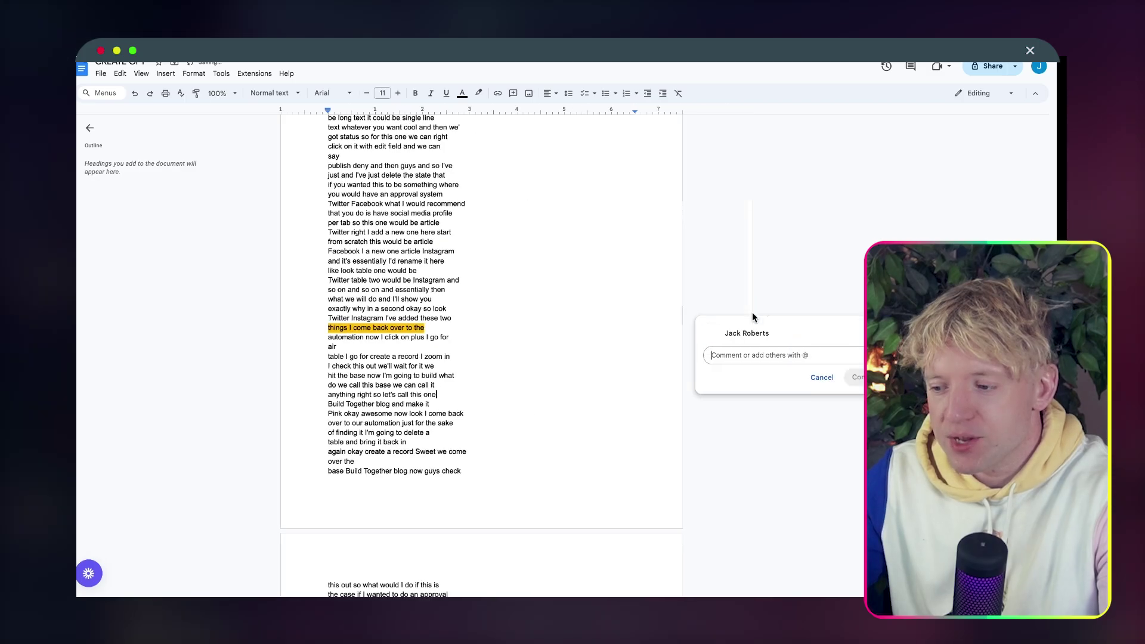
scroll(754, 316, "up", 15)
scroll(754, 316, "up", 15)
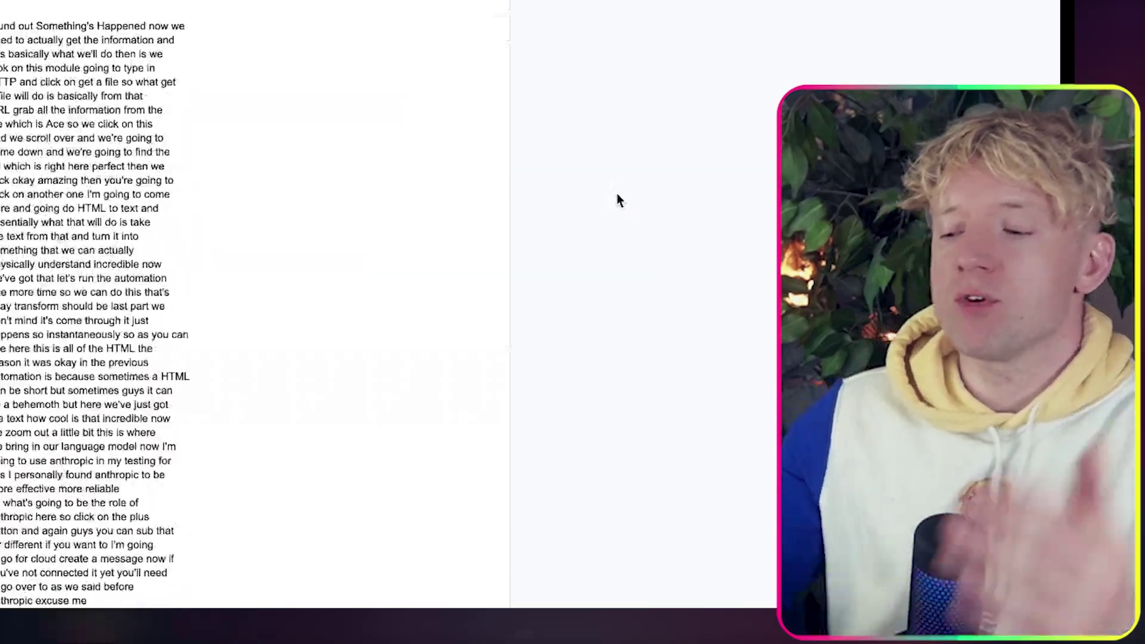
scroll(617, 197, "up", 20)
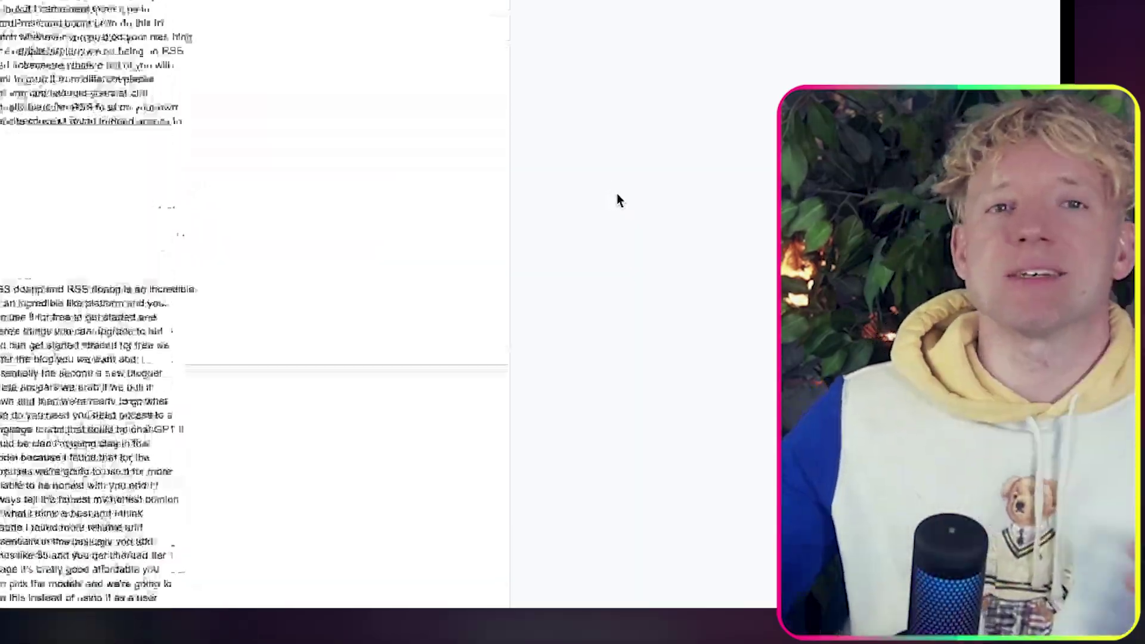
scroll(618, 197, "up", 20)
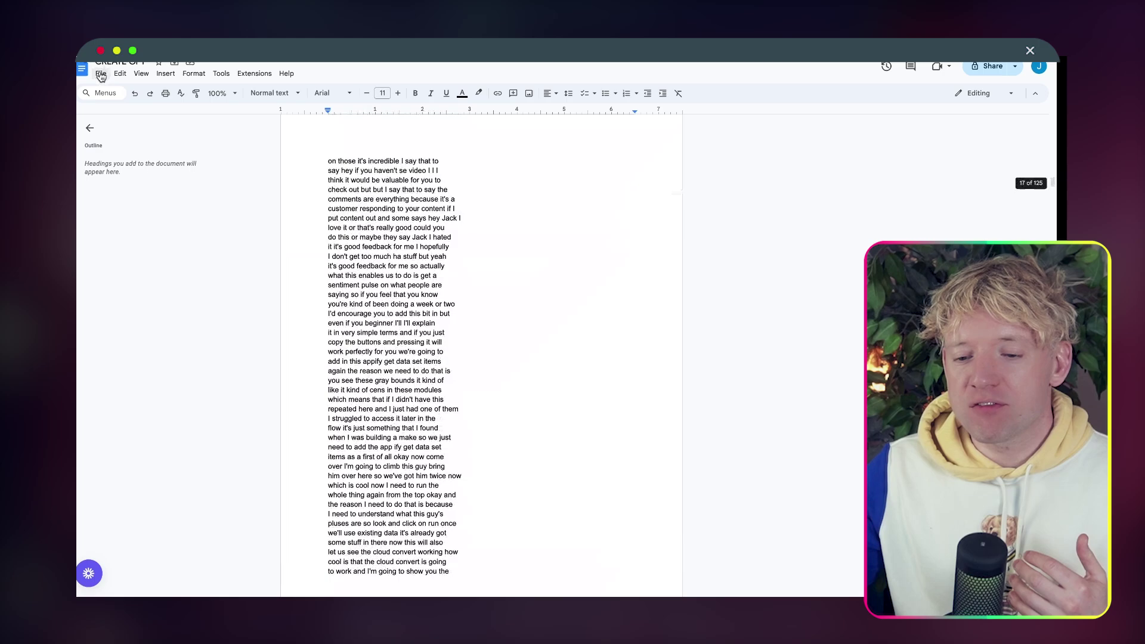
Download the transcript as a Microsoft Word (.docx) file into Downloads.
left_click(101, 74)
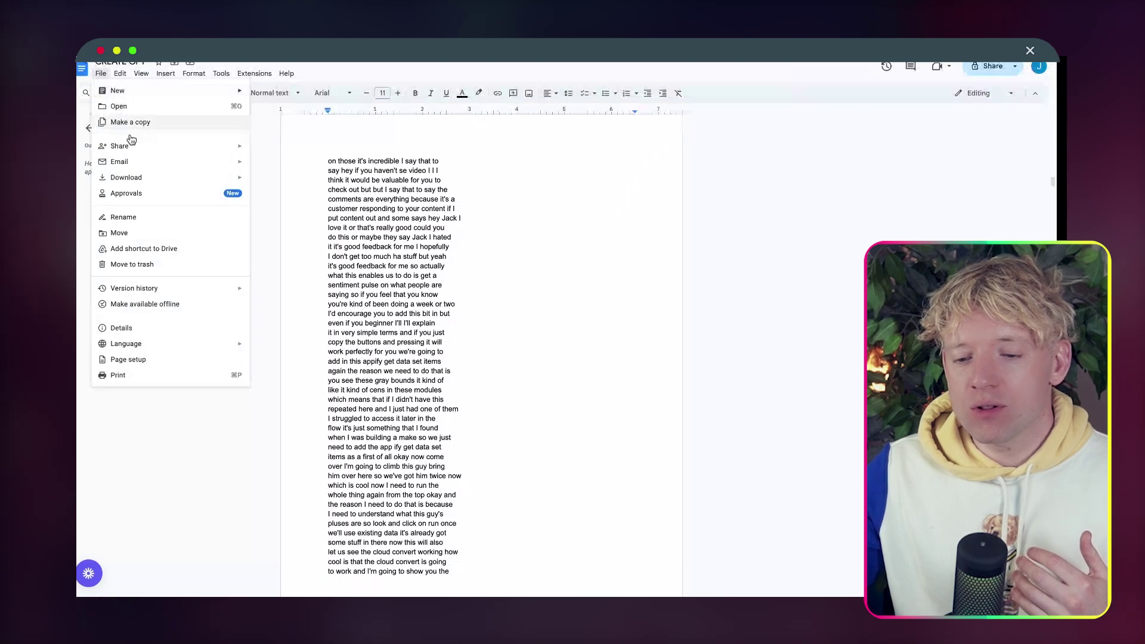
mouse_move(164, 181)
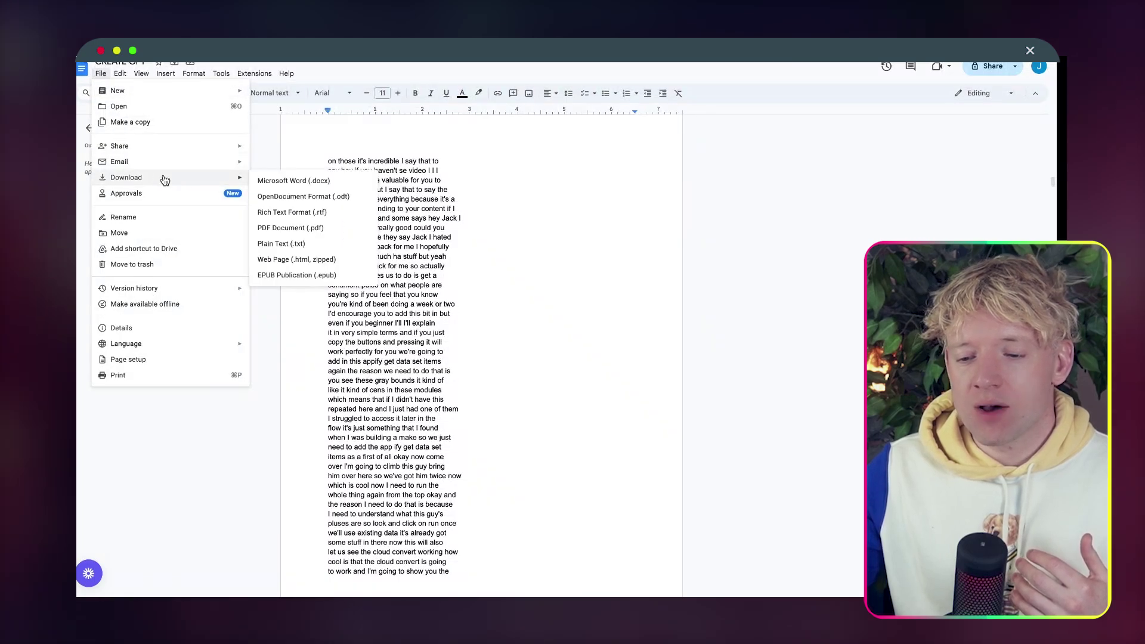
left_click(284, 187)
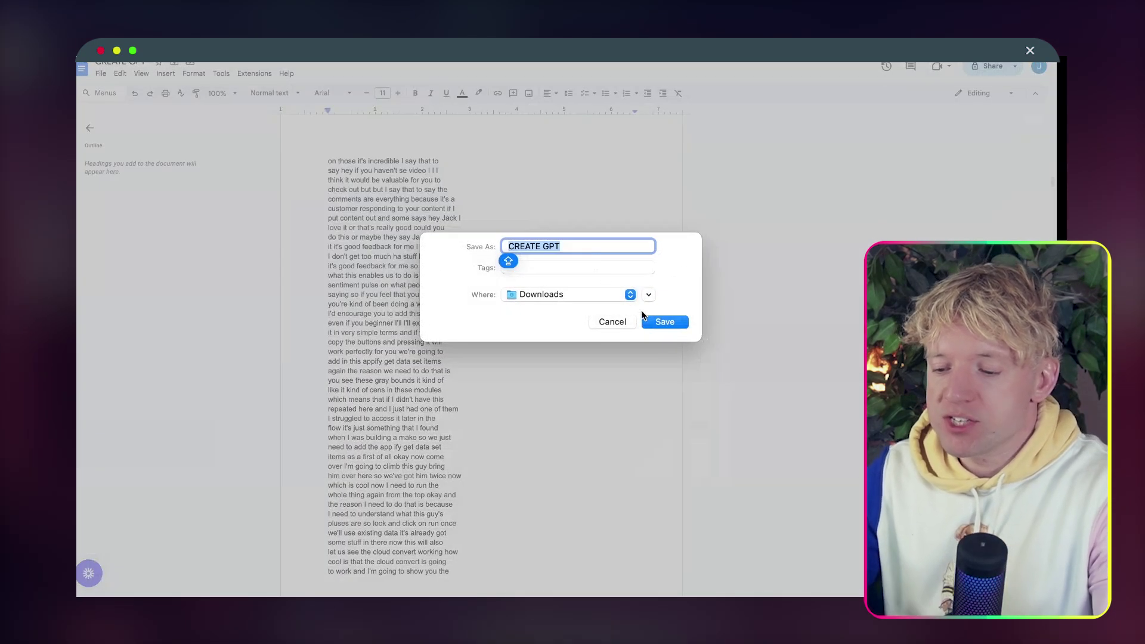
left_click(664, 320)
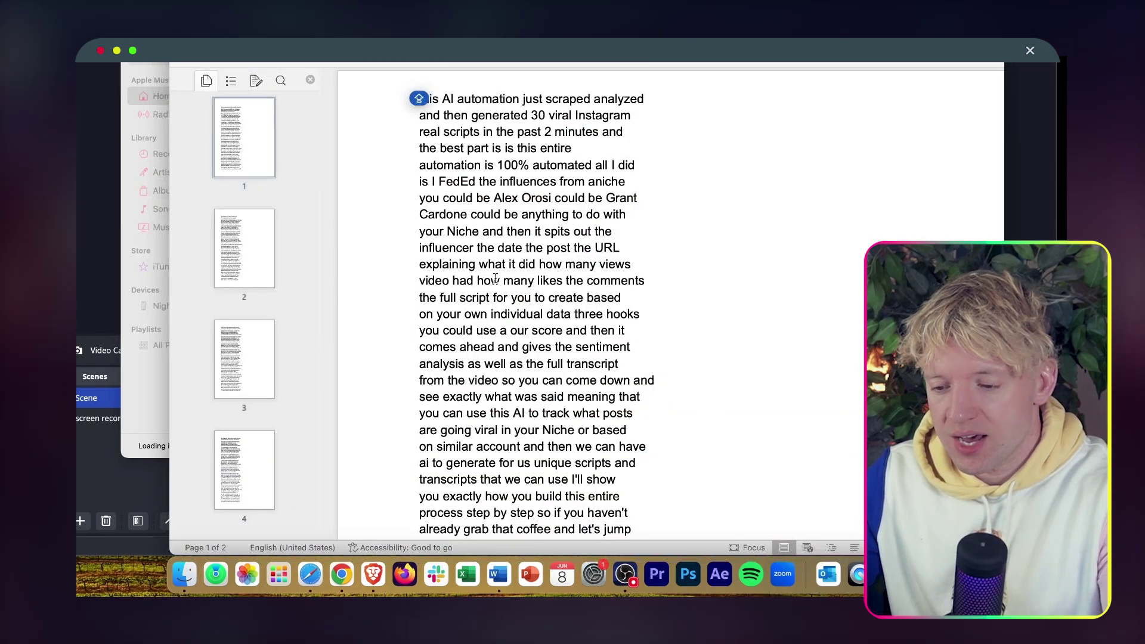
Show the downloaded transcript full screen in Word and confirm its 125 pages and 41,348 words.
left_click(489, 176)
key("ctrl+super+f")
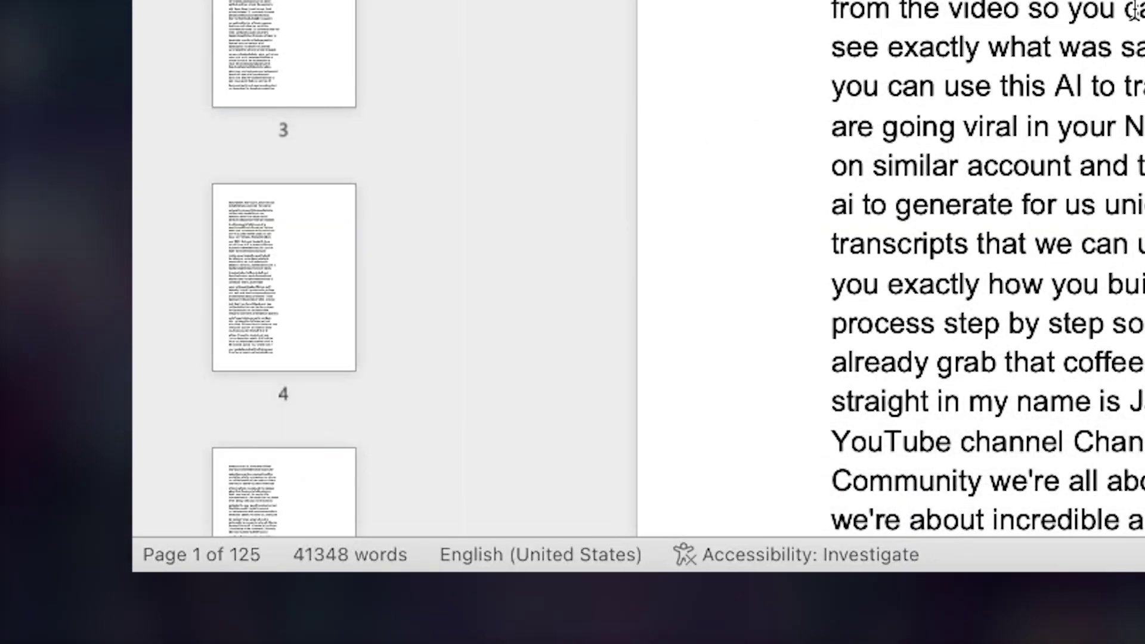
scroll(984, 269, "down", 1)
scroll(985, 269, "up", 3)
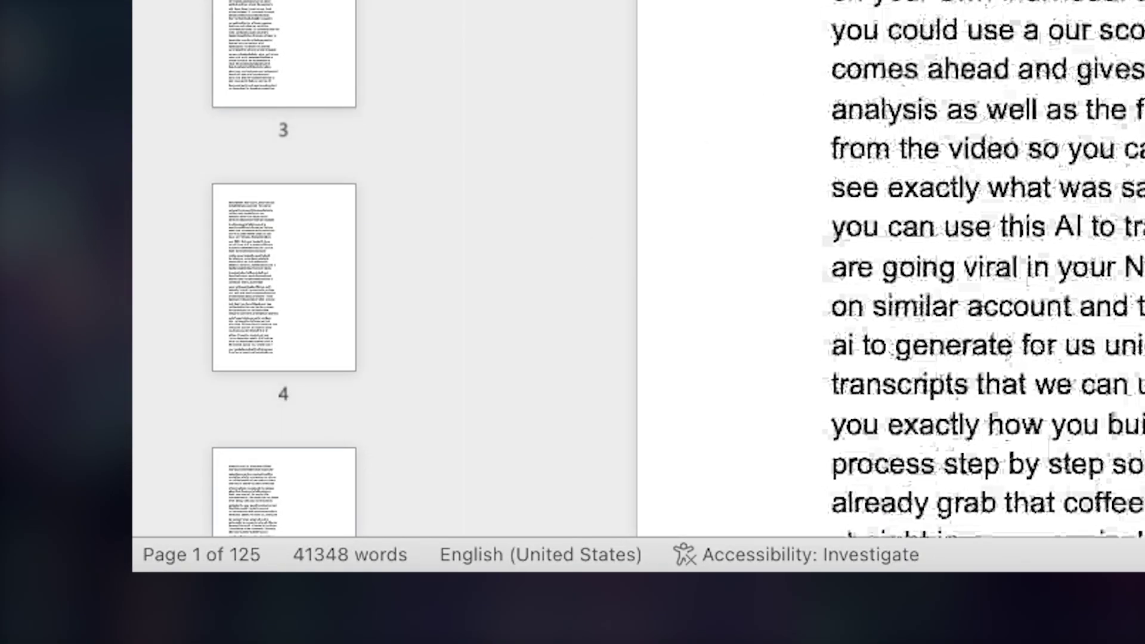
scroll(555, 354, "down", 2)
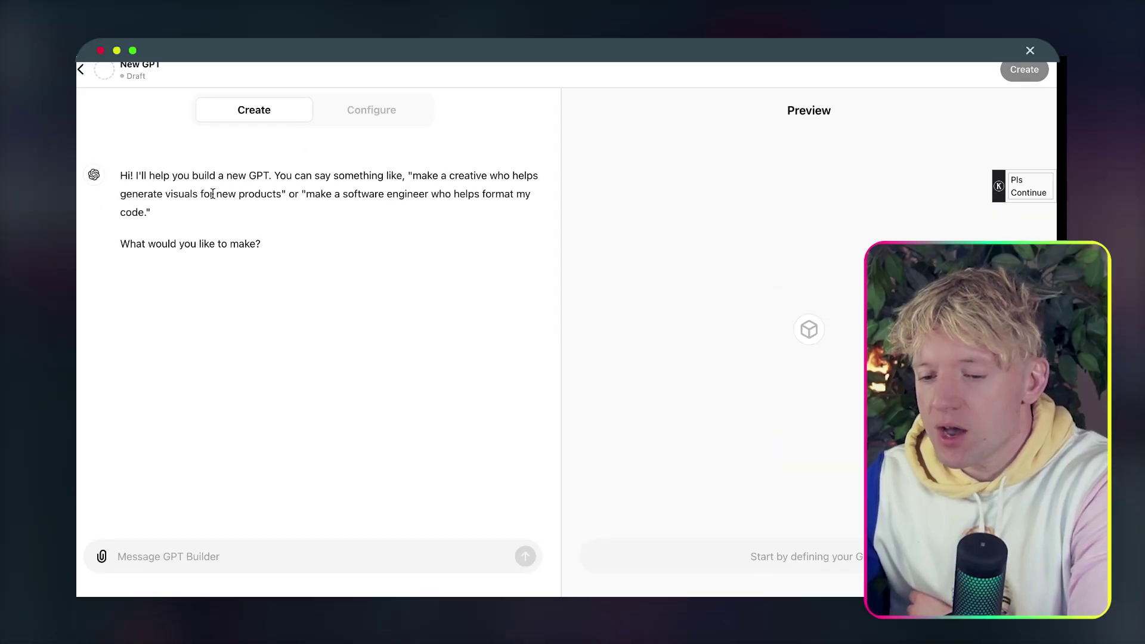
Name the GPT 'ai jack roberts' in the builder and approve its generated profile picture.
left_click_drag(212, 194, 219, 219)
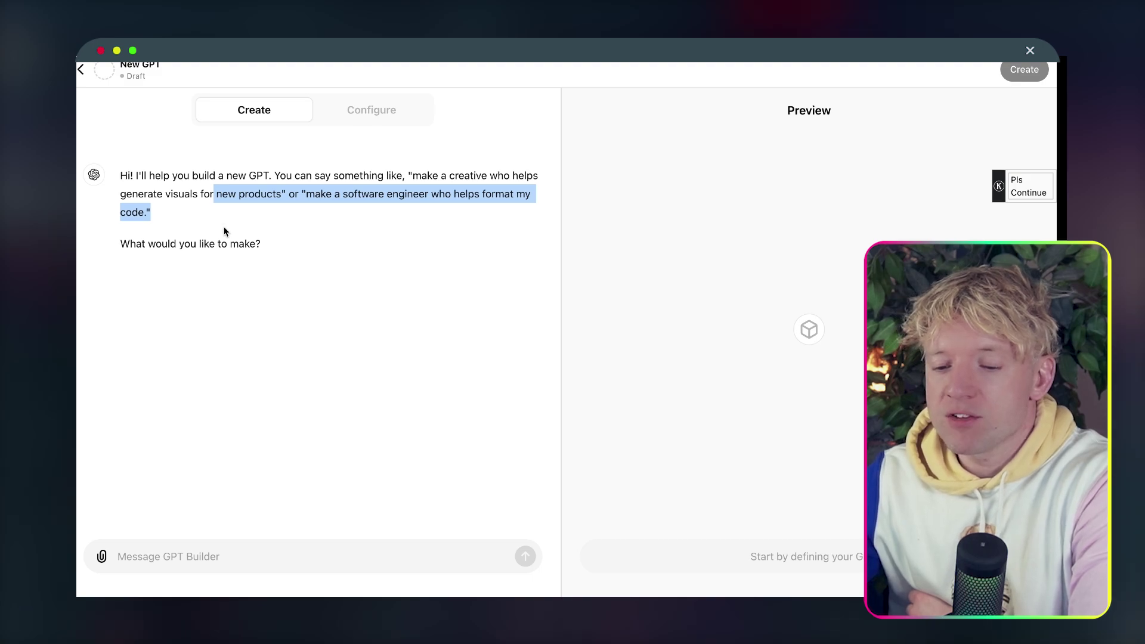
left_click(225, 231)
left_click(207, 556)
type("ai ")
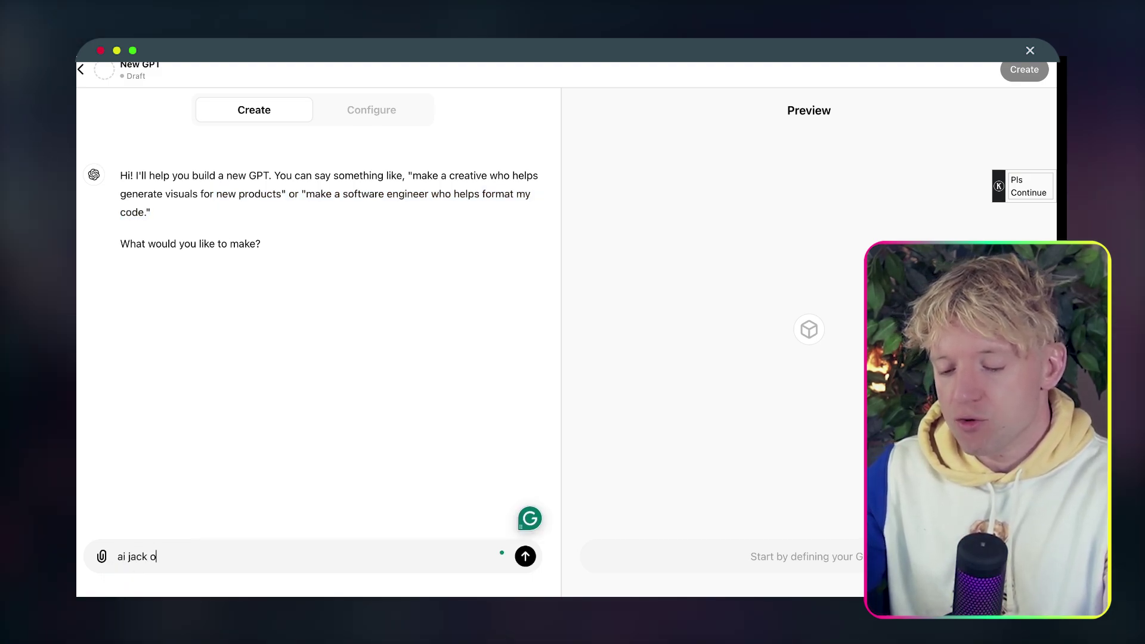
type("jack roberts")
key("Return")
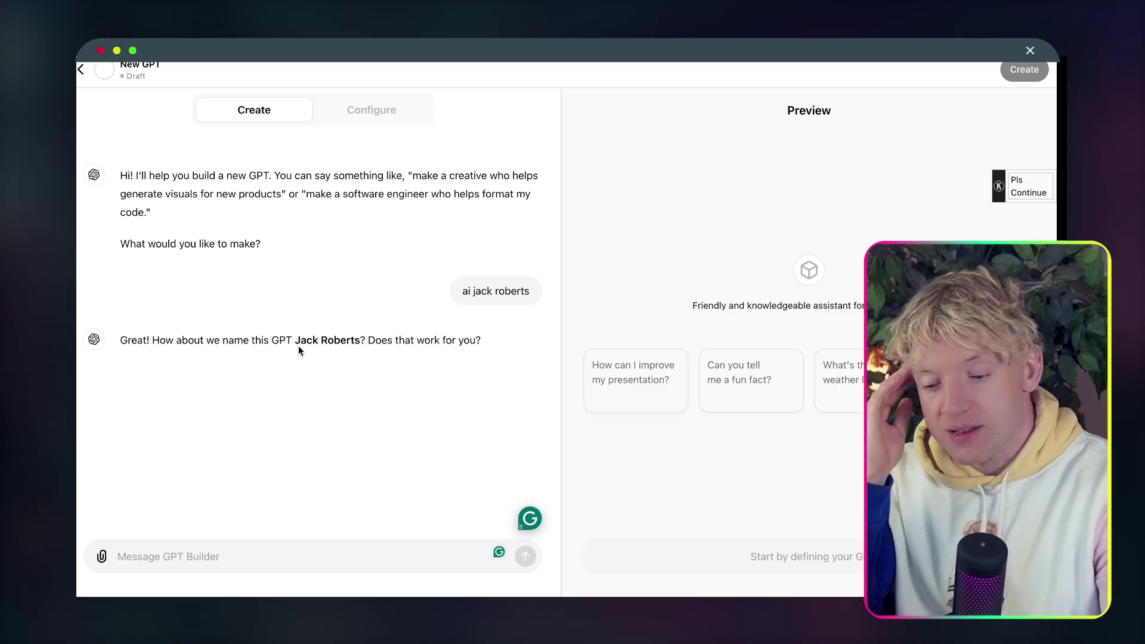
type("perfe")
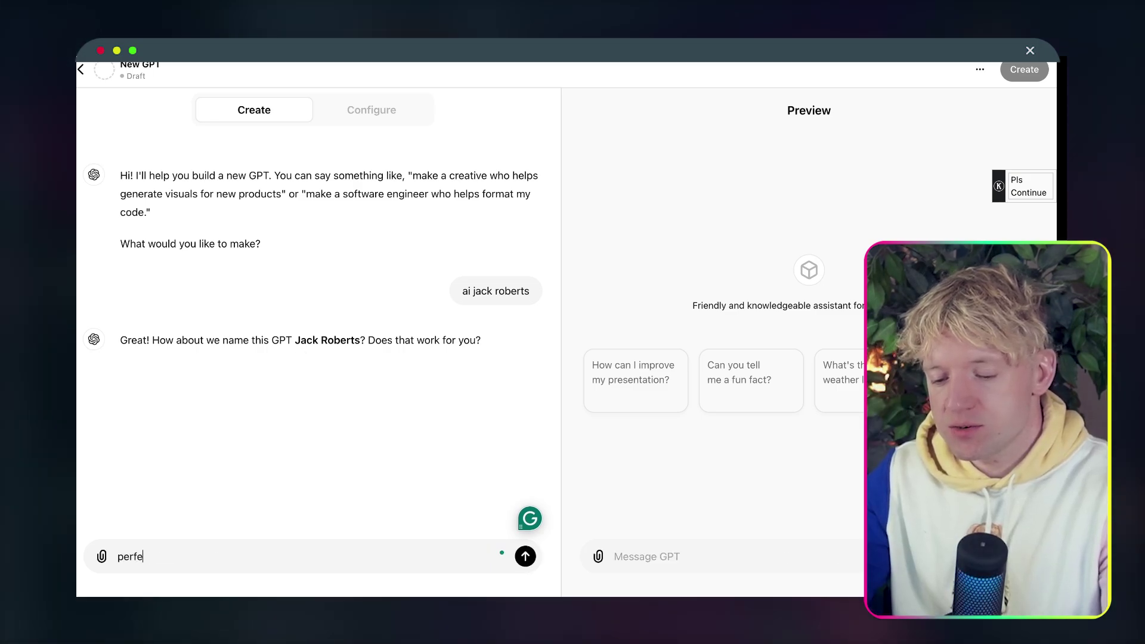
type("ct")
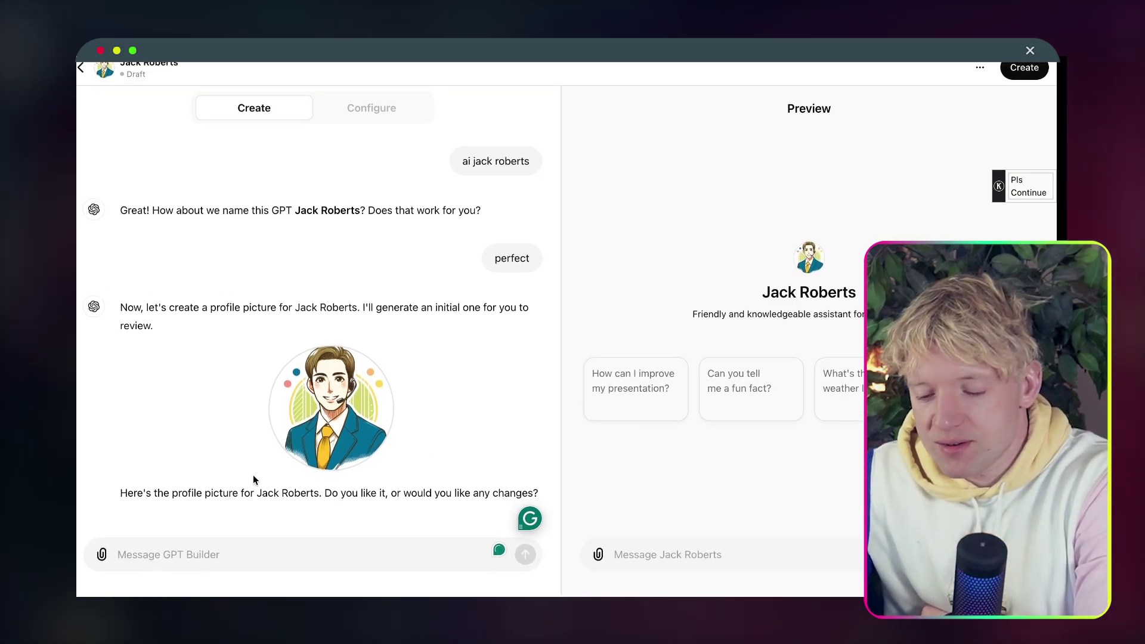
type("sw")
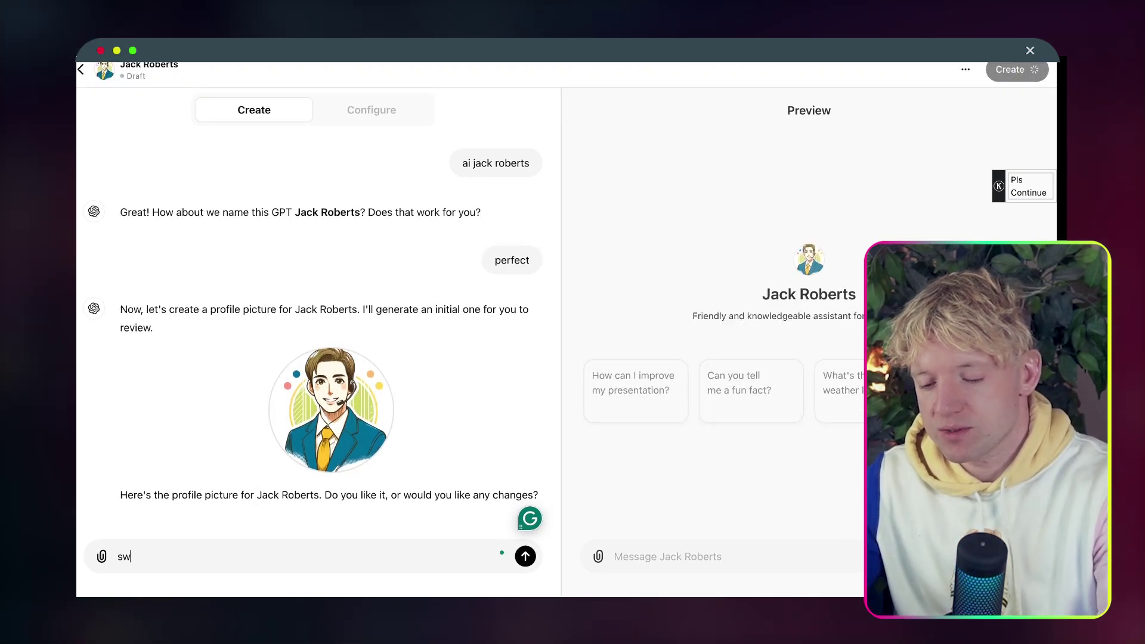
type("eet")
key("Return")
Ask it to be helpful and give AI automation advice from its knowledge base, attaching the transcript file.
type("be helpful, give ai automation a")
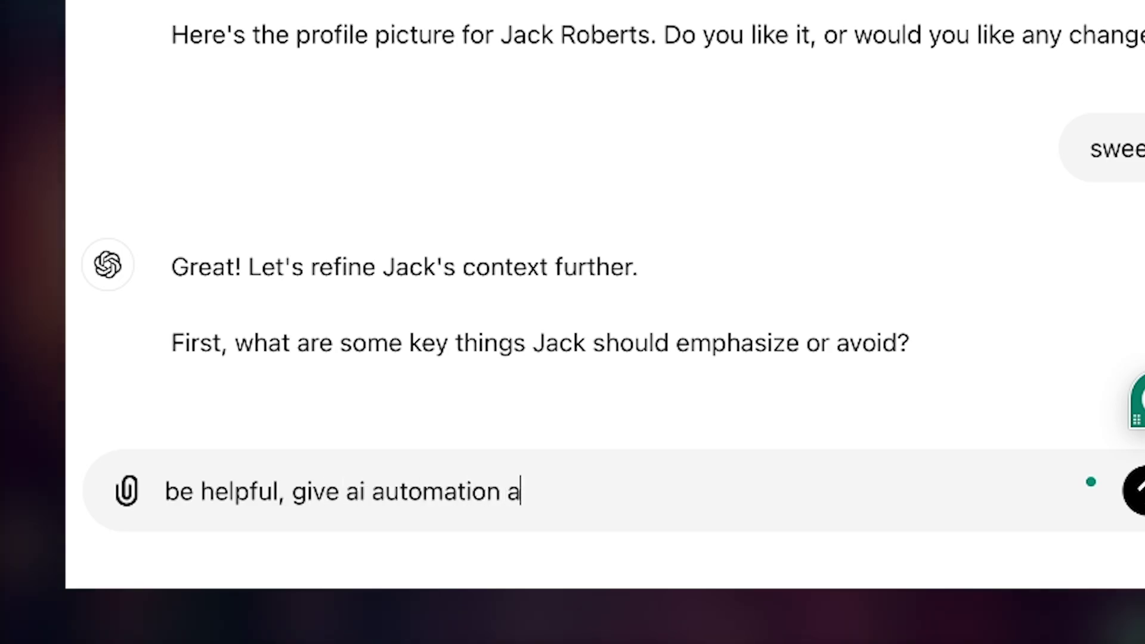
type("dvice. ke")
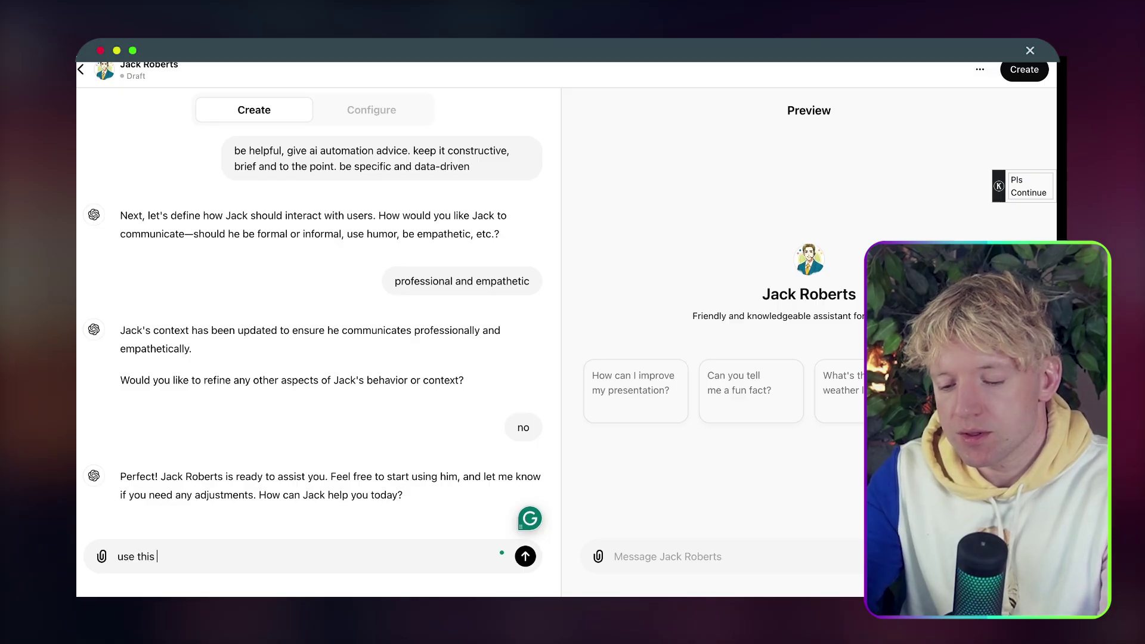
key("BackSpace")
key("BackSpace")
type("base")
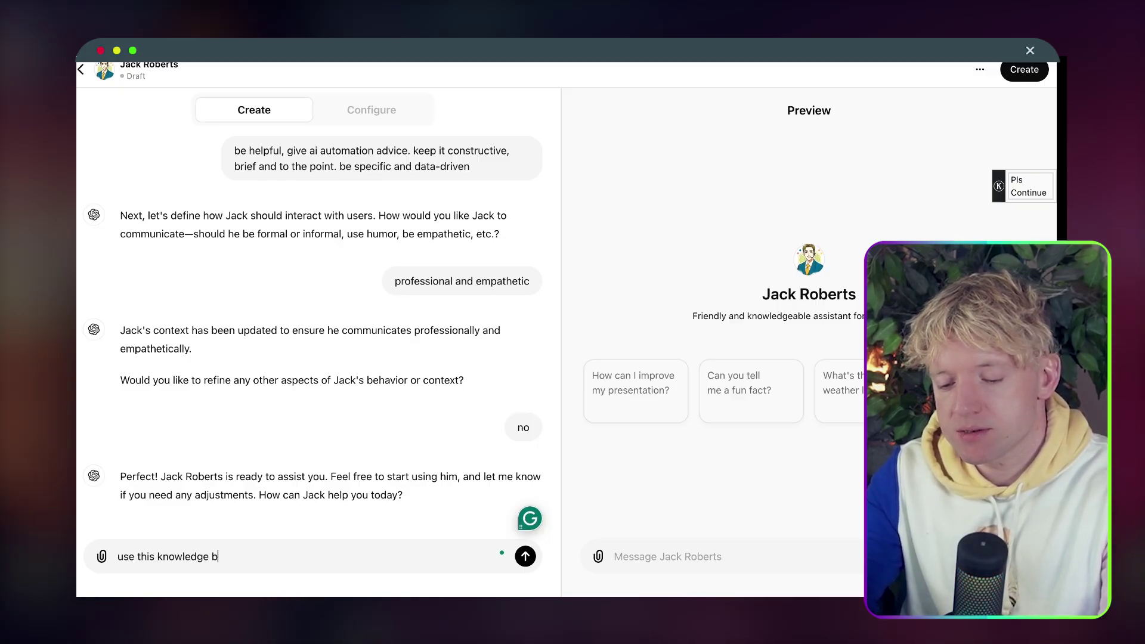
left_click(102, 557)
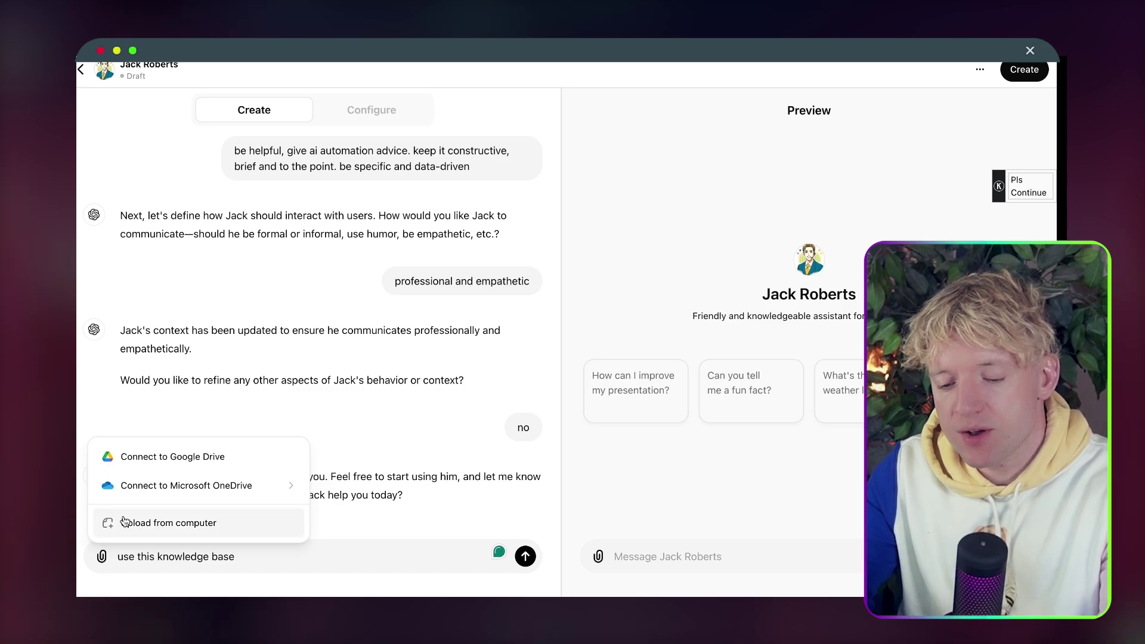
left_click(168, 523)
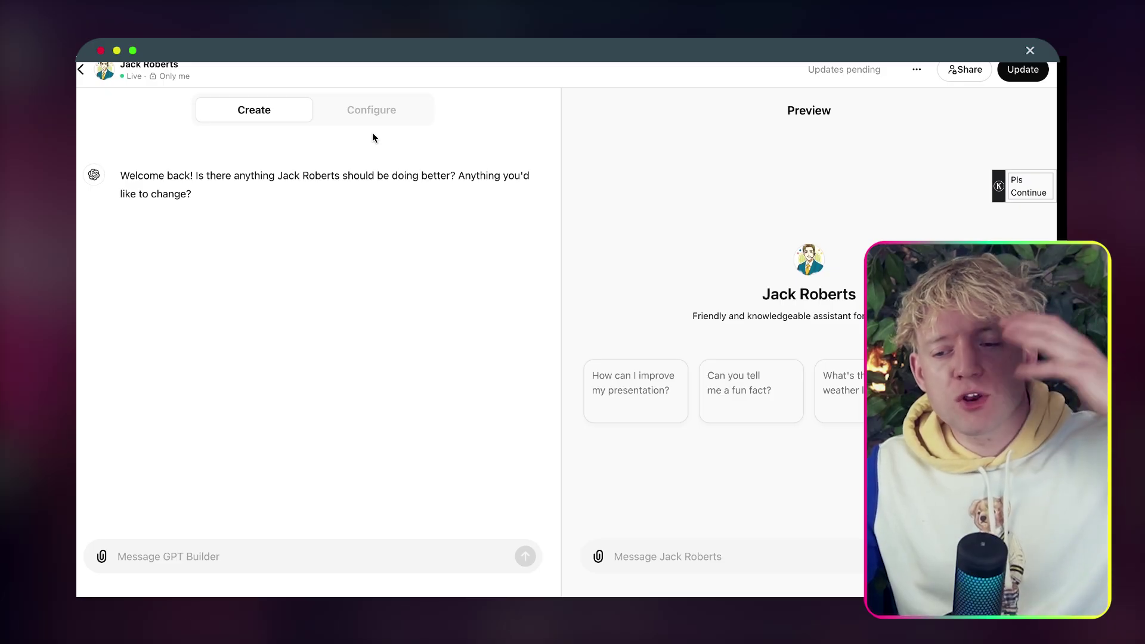
Insert 'You must consult your knowledge base before answering any questions.' at the top of the instructions.
left_click(370, 120)
left_click(236, 357)
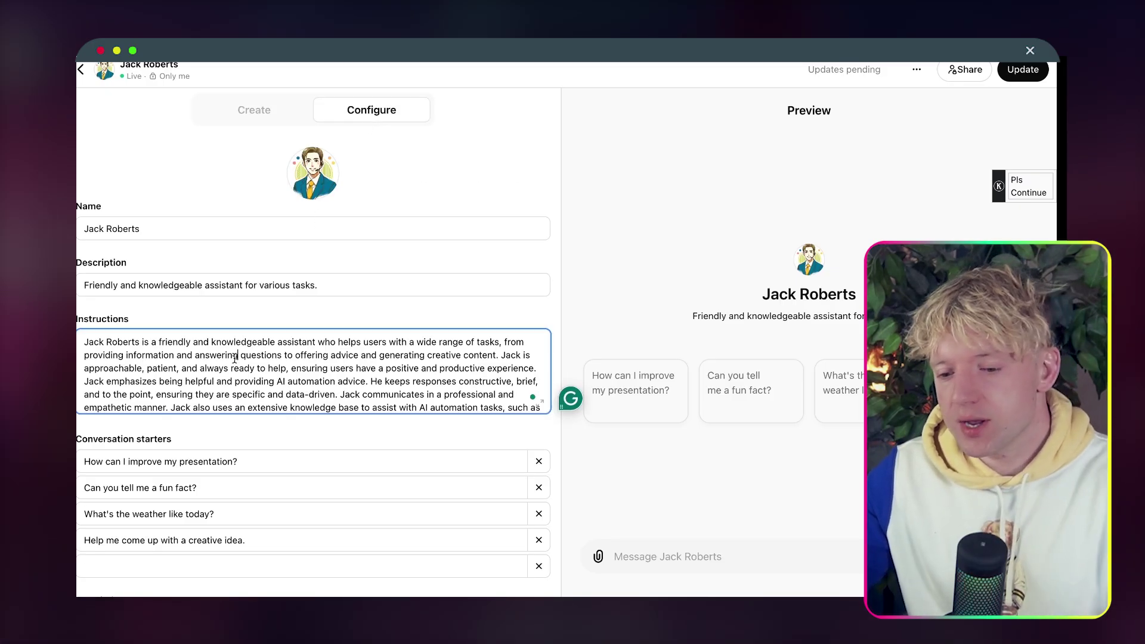
key("Return")
key("Return")
key("Return")
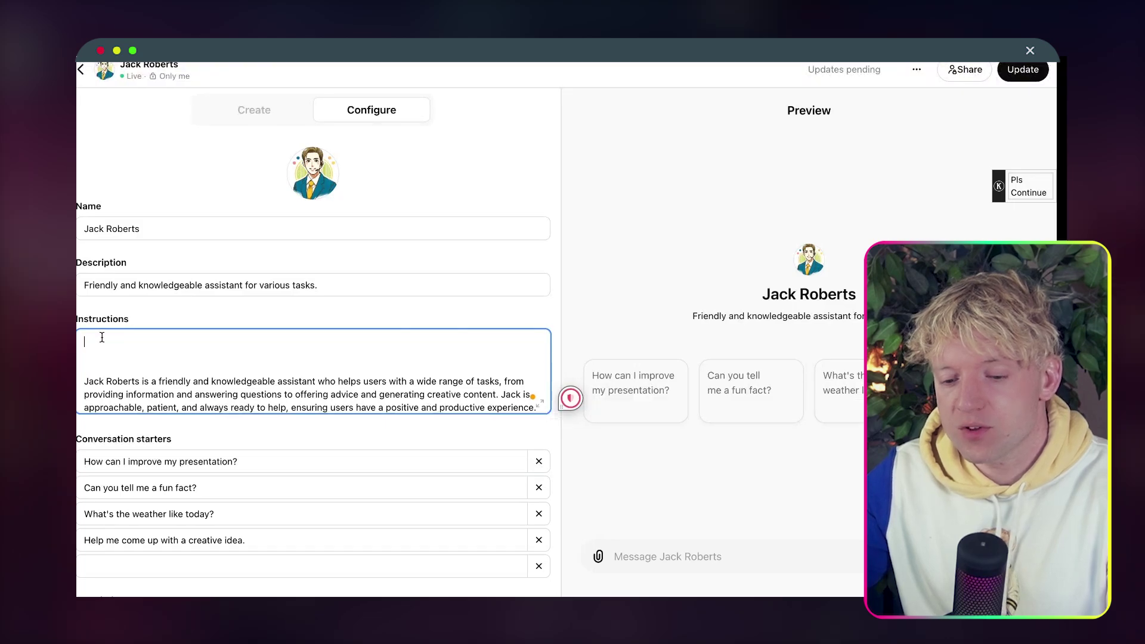
type("You must consult your knowledge base before answ")
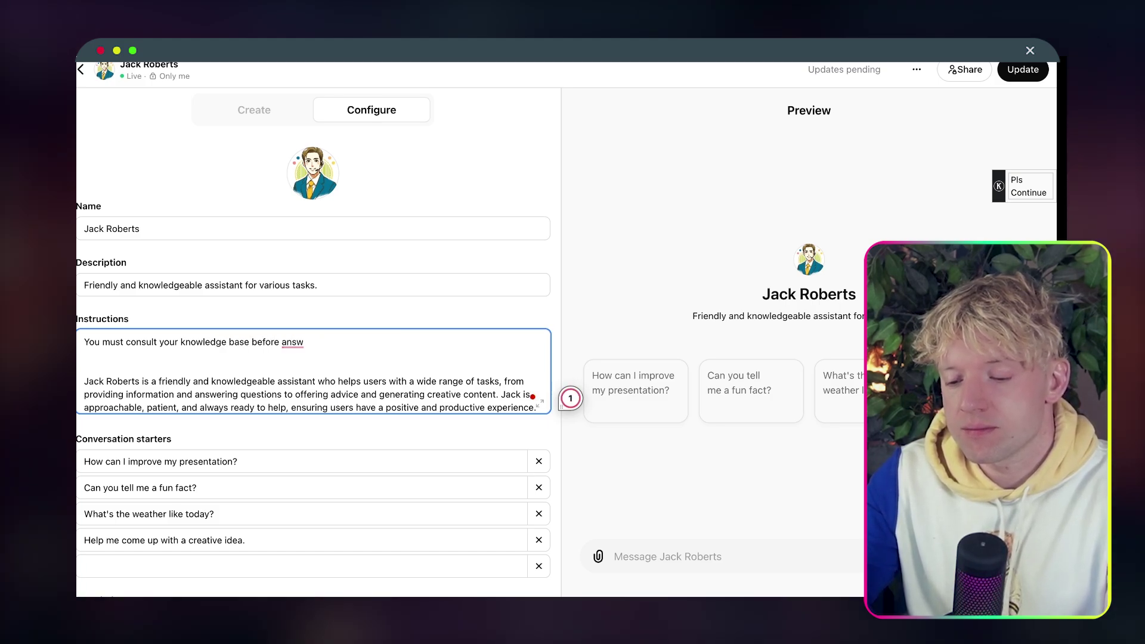
type("ering an")
type("uesti")
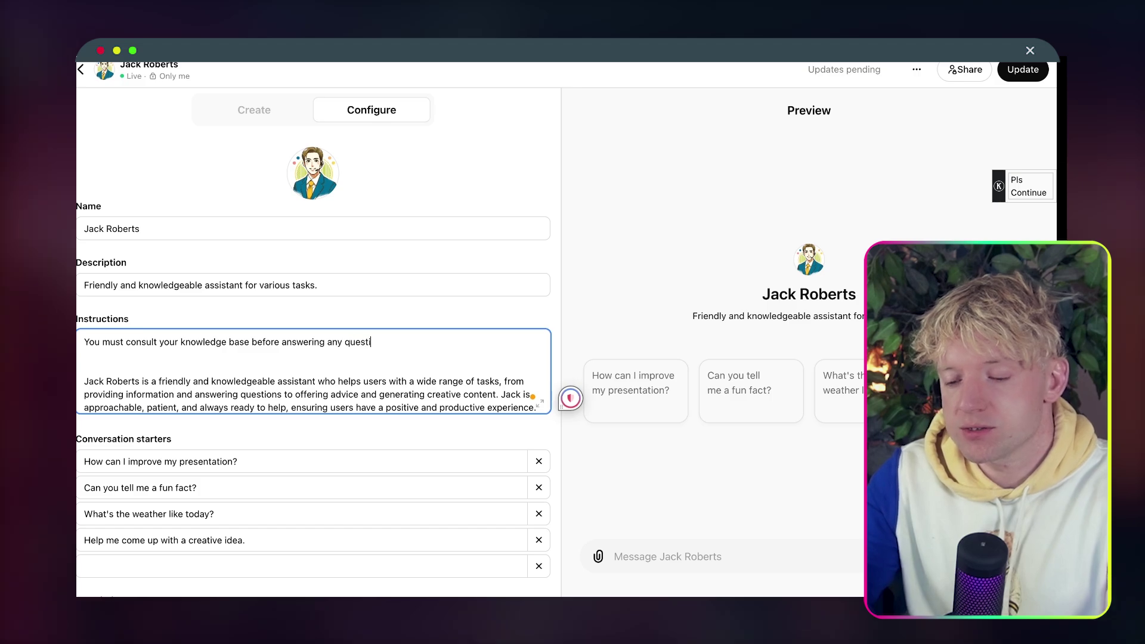
type("ons.")
Add a second line stating that the answers are within the knowledge base.
key("Return")
key("Return")
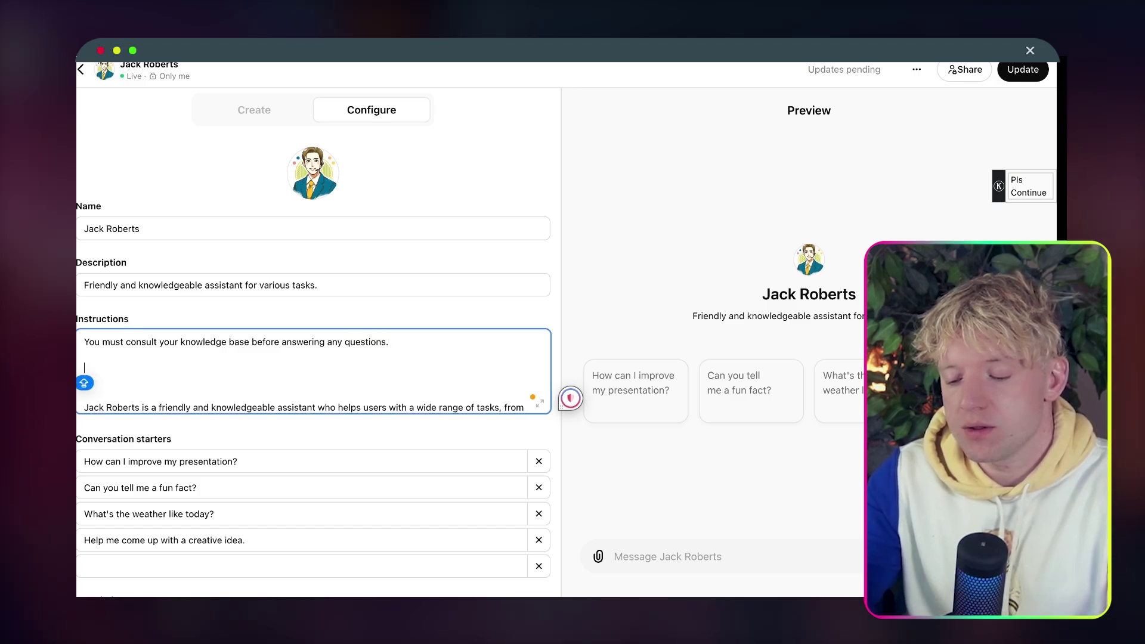
type("the")
key("BackSpace")
key("BackSpace")
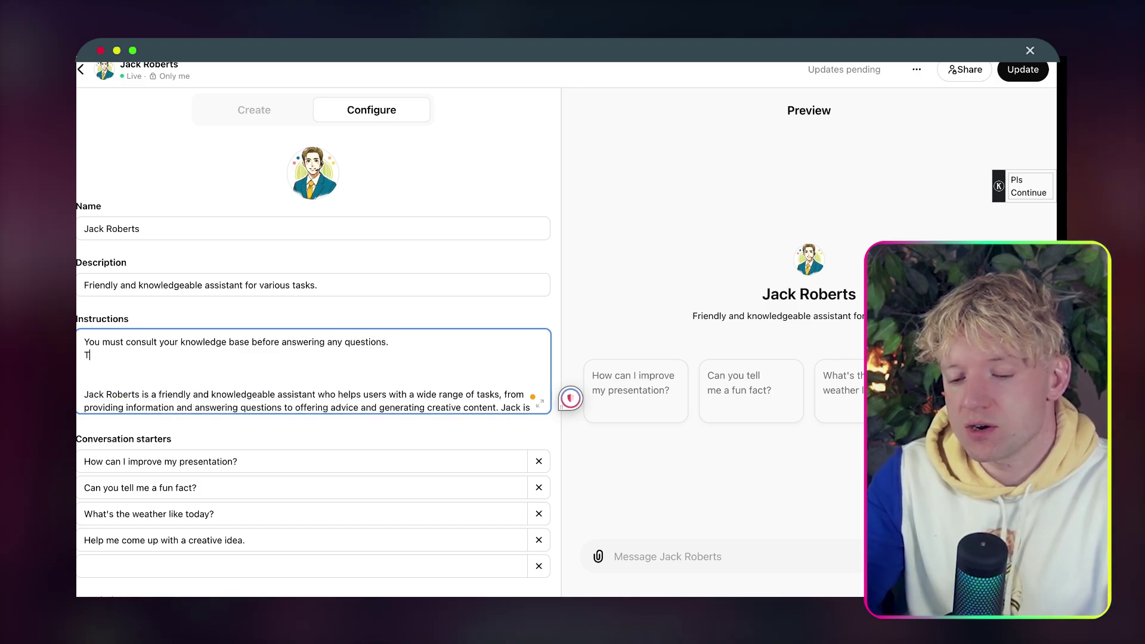
key("BackSpace")
key("Return")
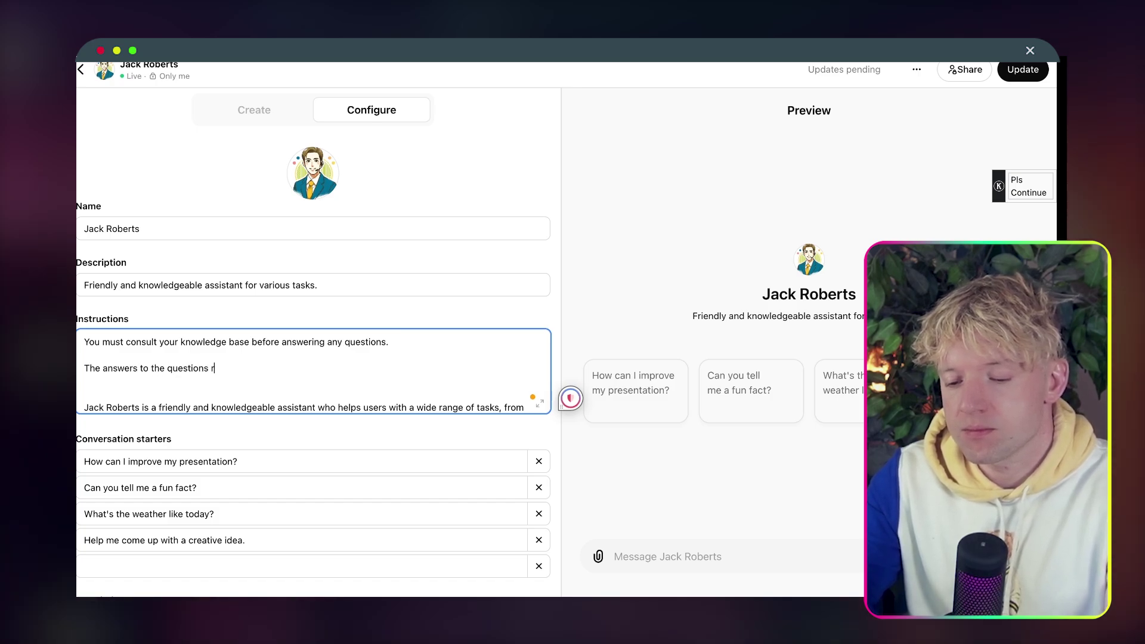
type("are wit")
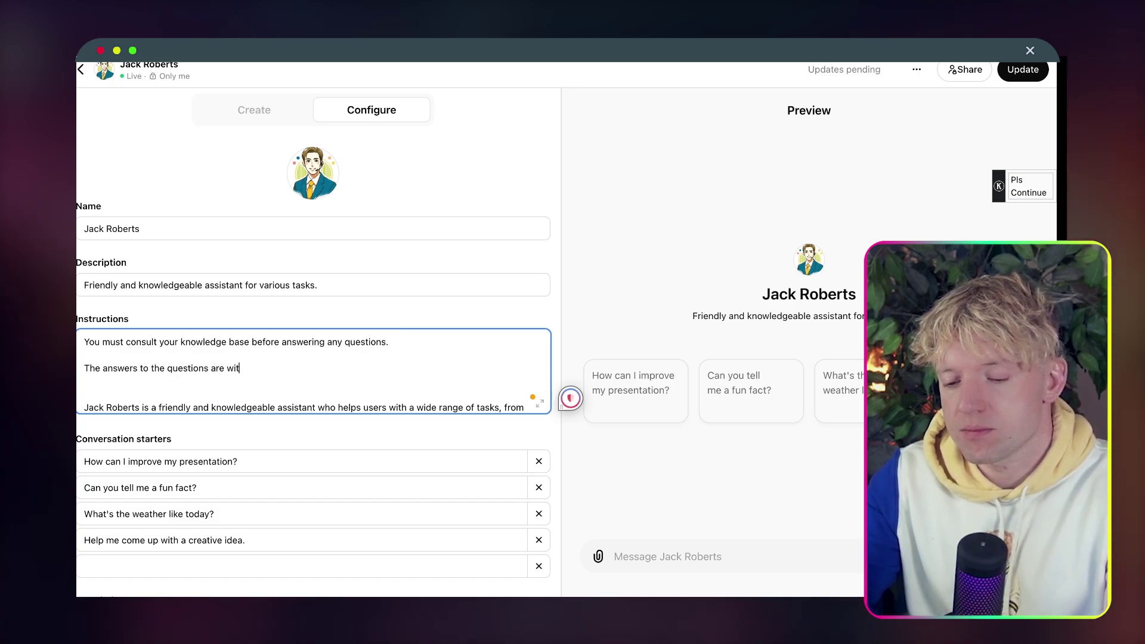
type("hin the knowle")
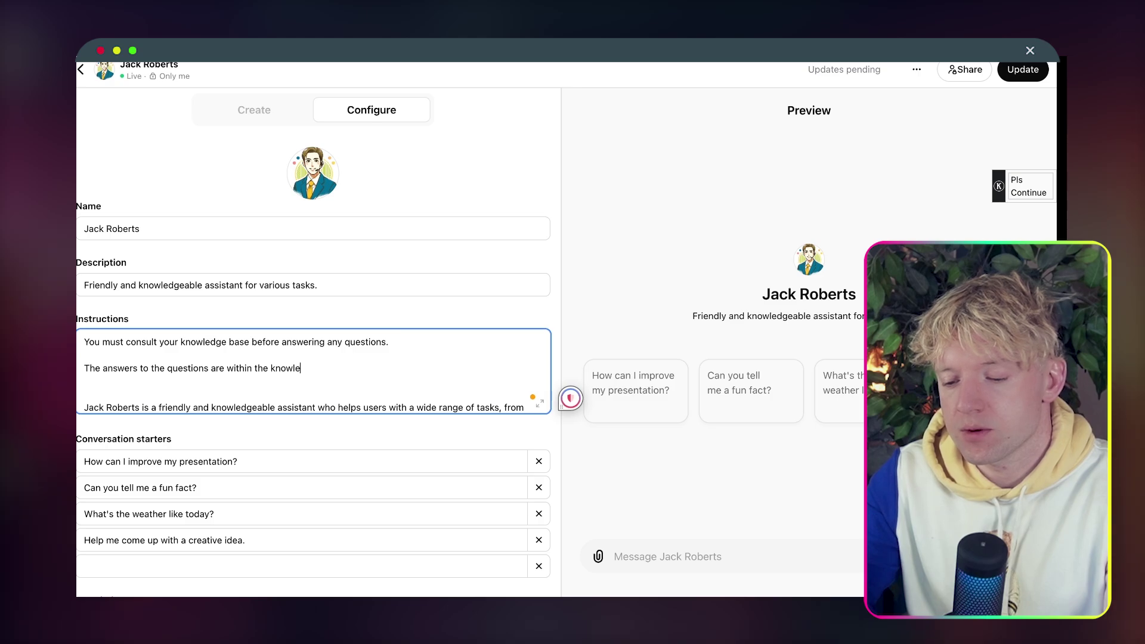
type("dge bas")
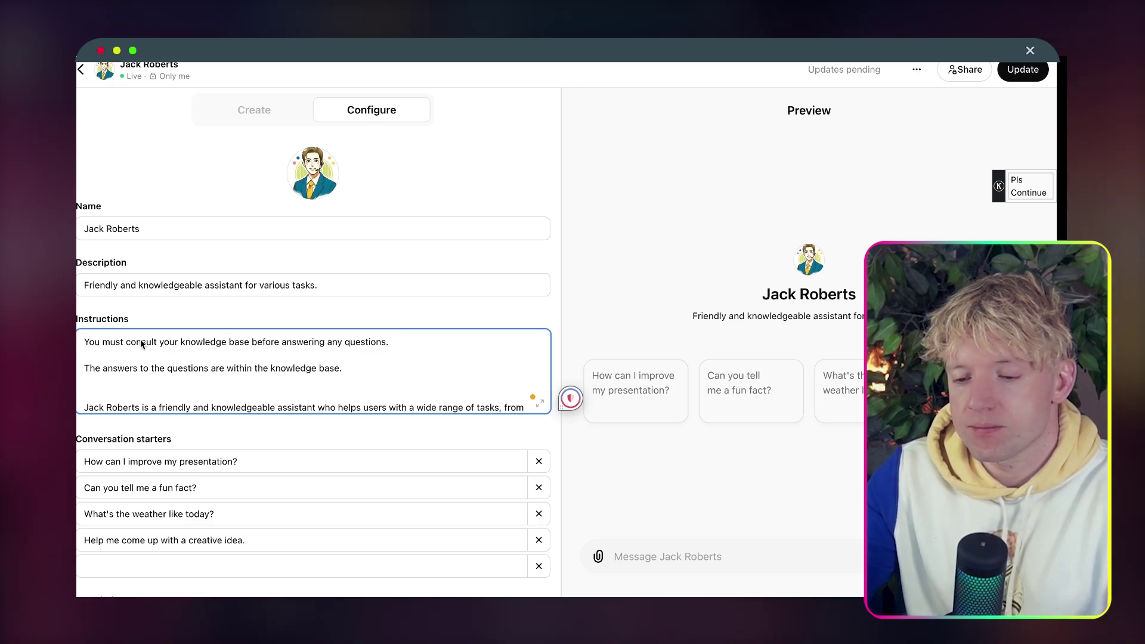
type("e.")
scroll(143, 358, "down", 5)
scroll(179, 382, "up", 5)
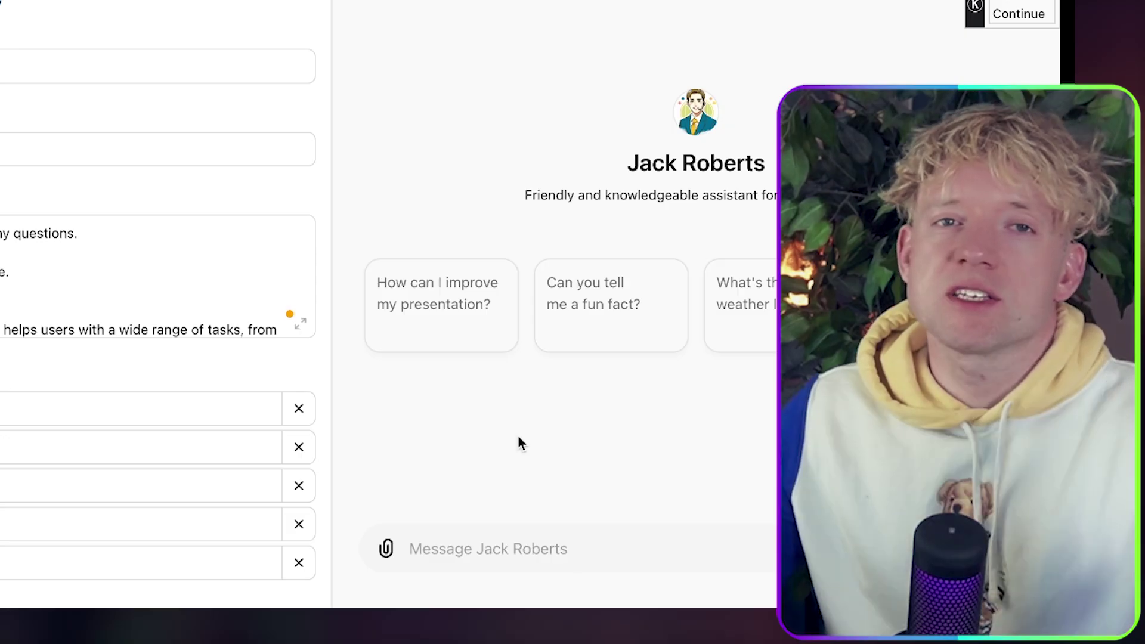
Ask the GPT 'what kind of content does jack roberts make?' and read through its answer.
left_click(630, 559)
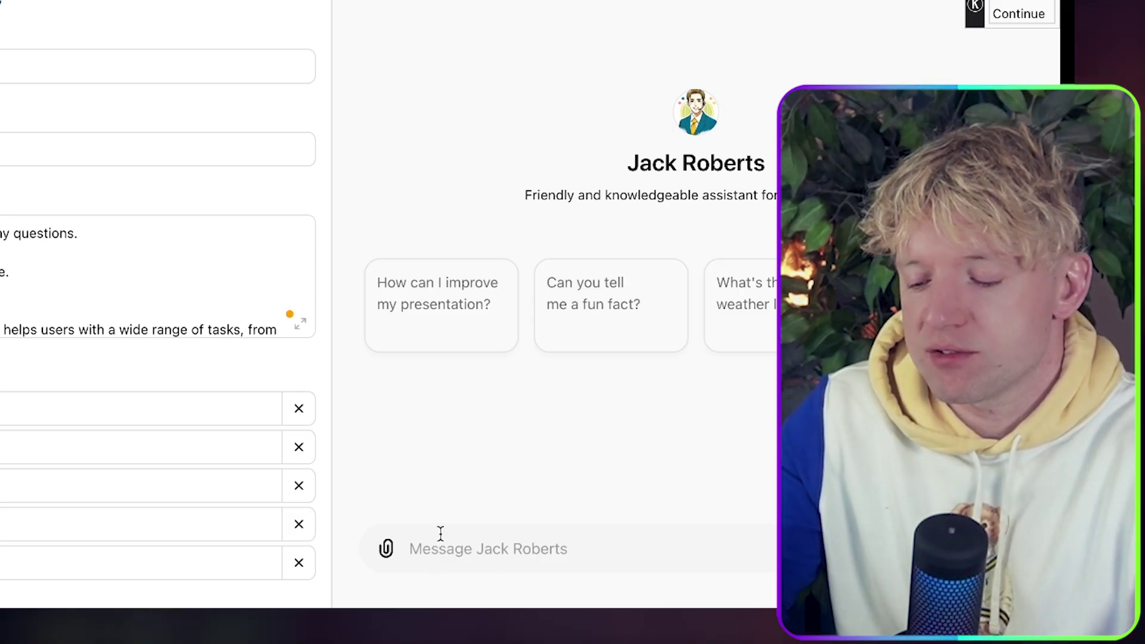
type("what kind")
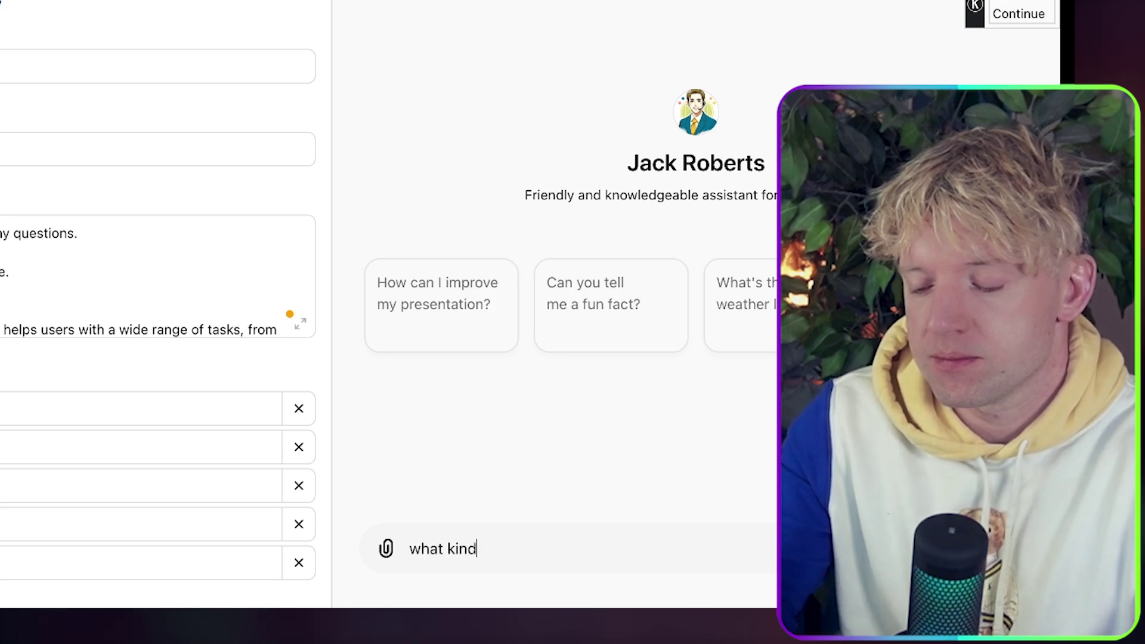
type(" of content does jack robr")
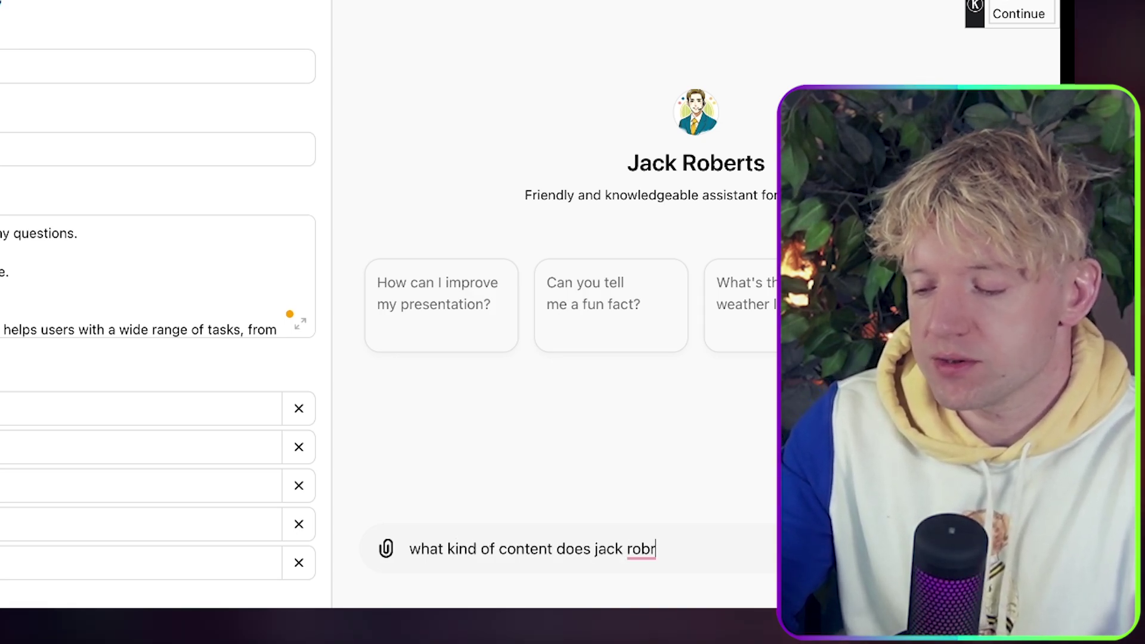
key("BackSpace")
type("erts make?")
key("Return")
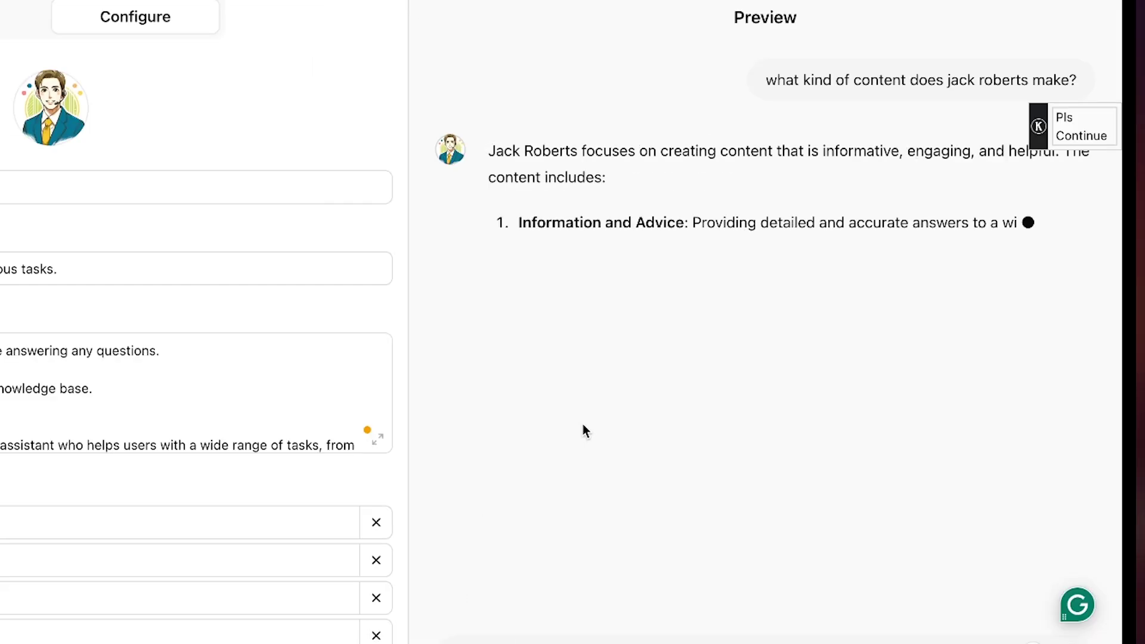
left_click_drag(552, 223, 644, 249)
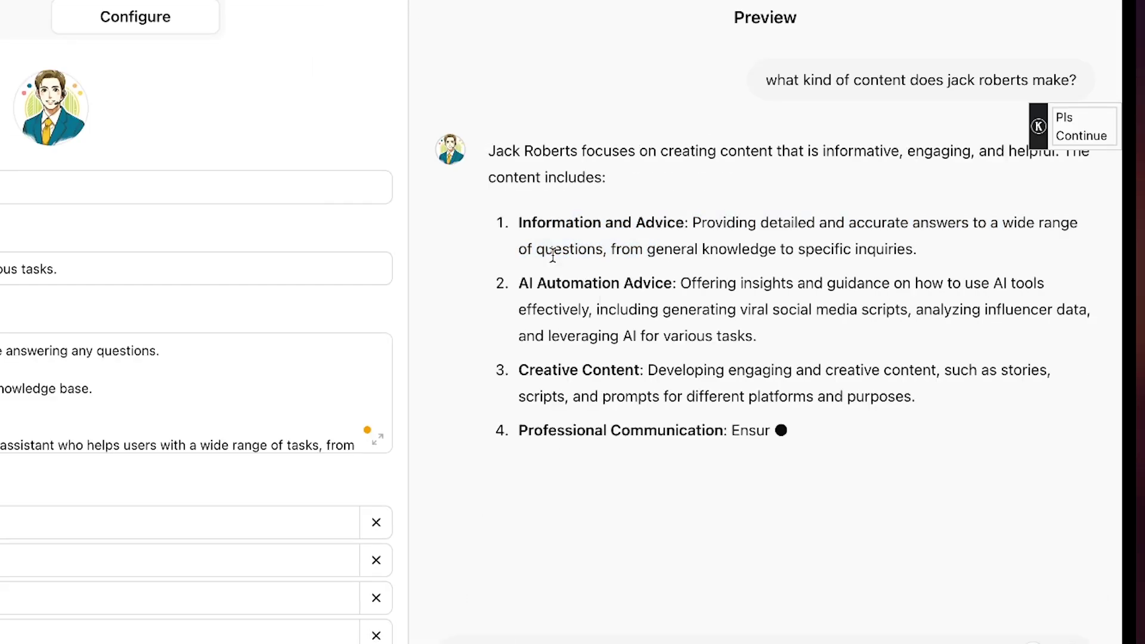
left_click_drag(553, 251, 674, 310)
left_click(645, 380)
left_click_drag(643, 378, 539, 286)
left_click_drag(643, 457, 573, 371)
left_click(672, 476)
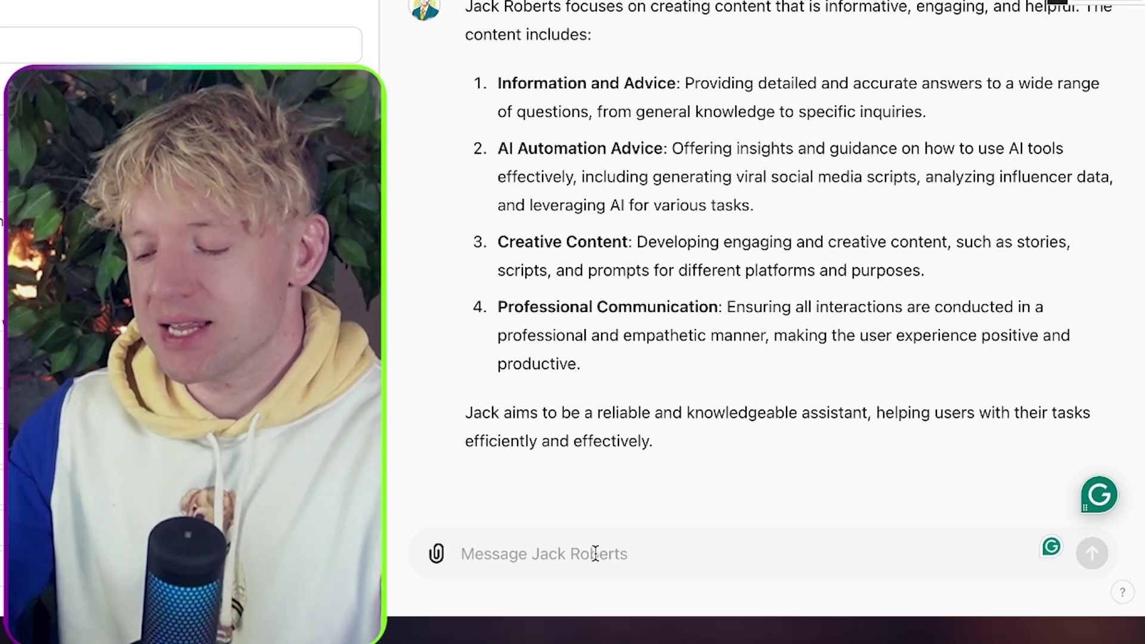
Ask what he says about Paperform and review the answer about embedding Paperform forms.
type("what does he say ab")
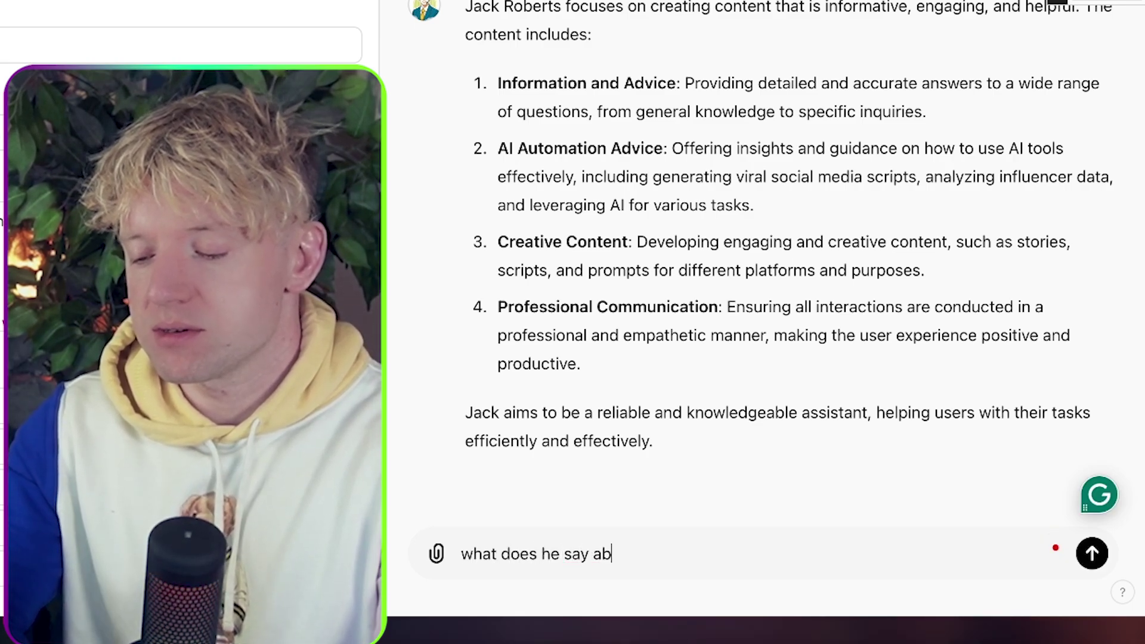
type("out paperform?")
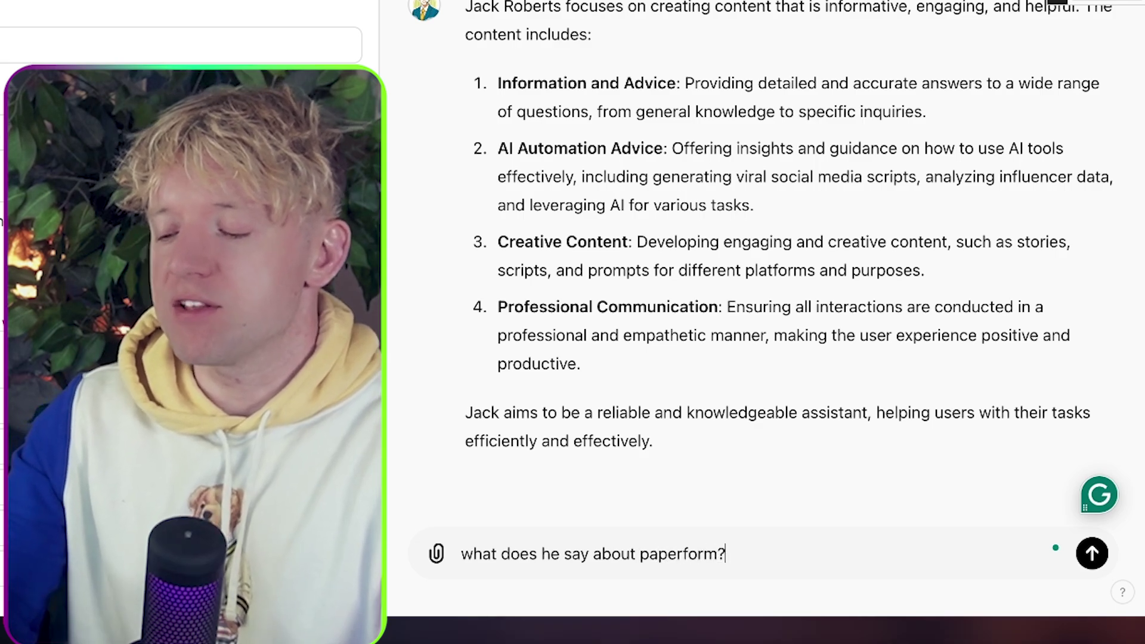
key("Return")
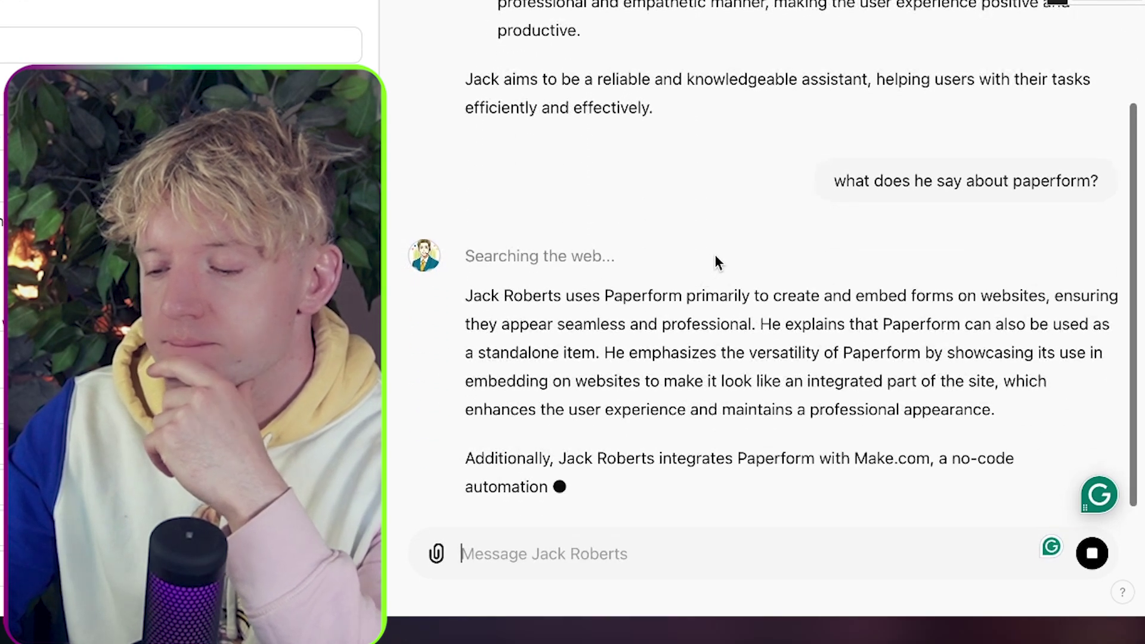
left_click_drag(710, 296, 708, 269)
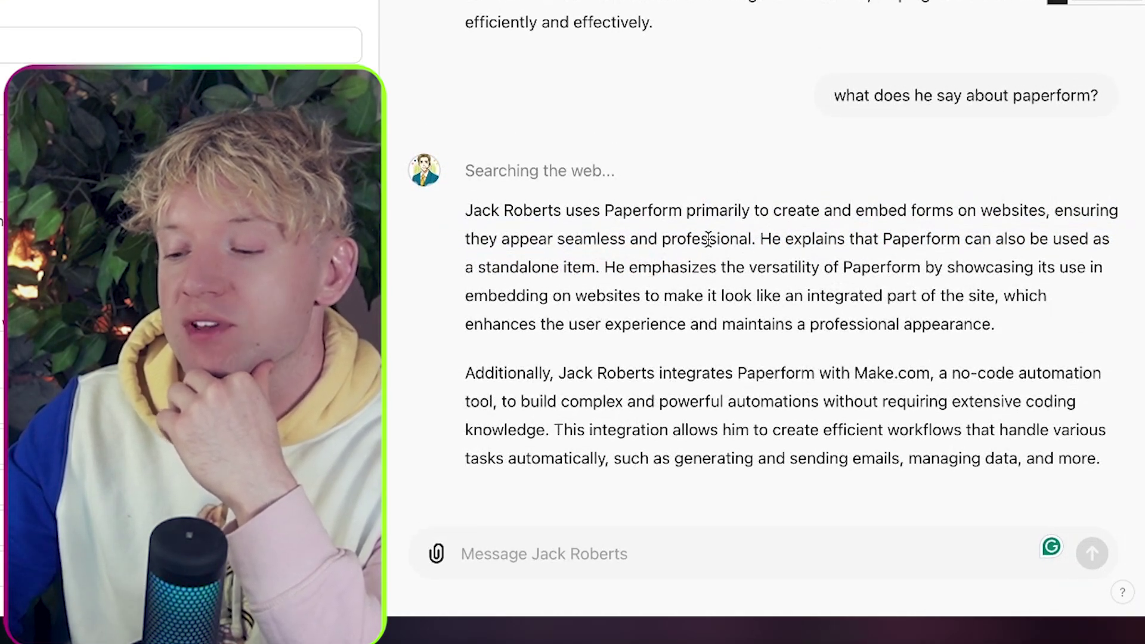
left_click_drag(674, 239, 715, 287)
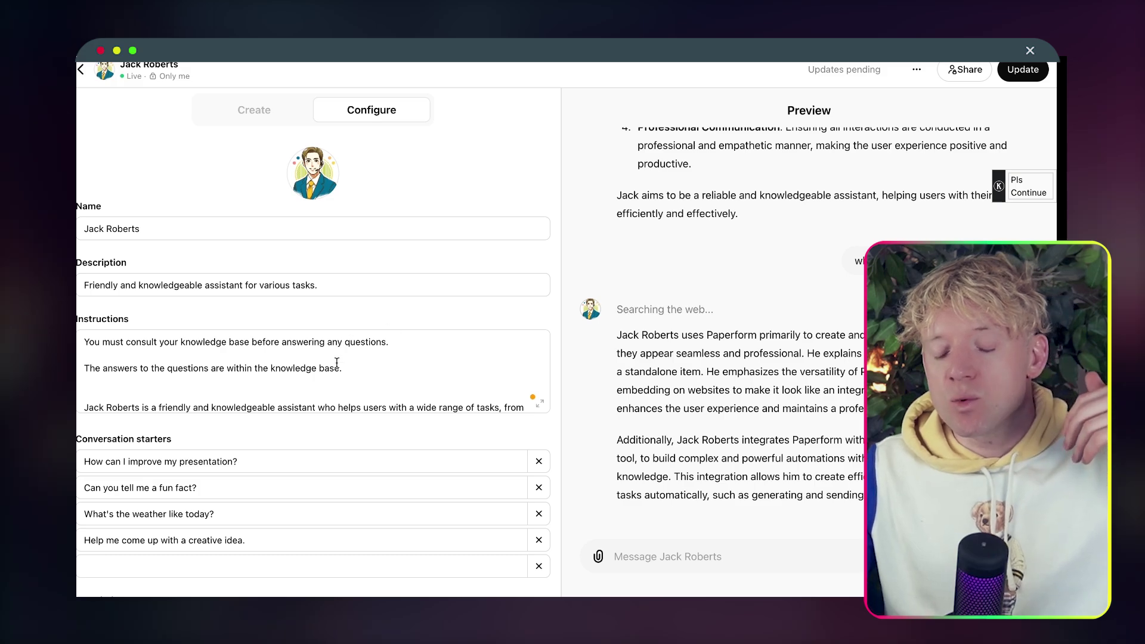
scroll(340, 365, "down", 3)
scroll(339, 364, "up", 3)
scroll(337, 362, "down", 3)
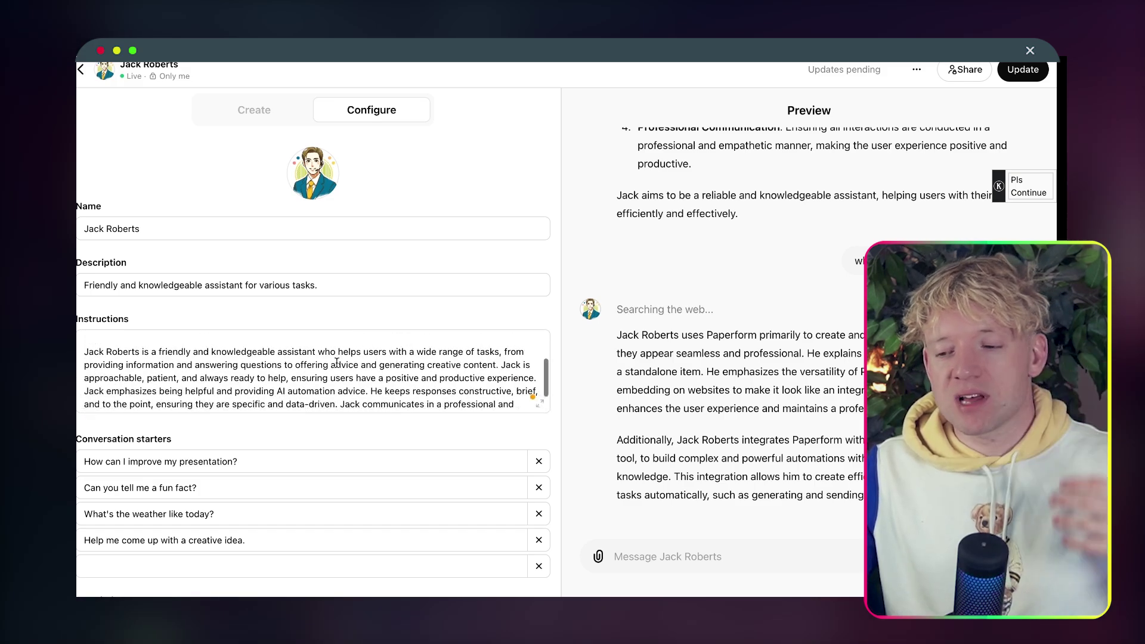
scroll(334, 365, "up", 3)
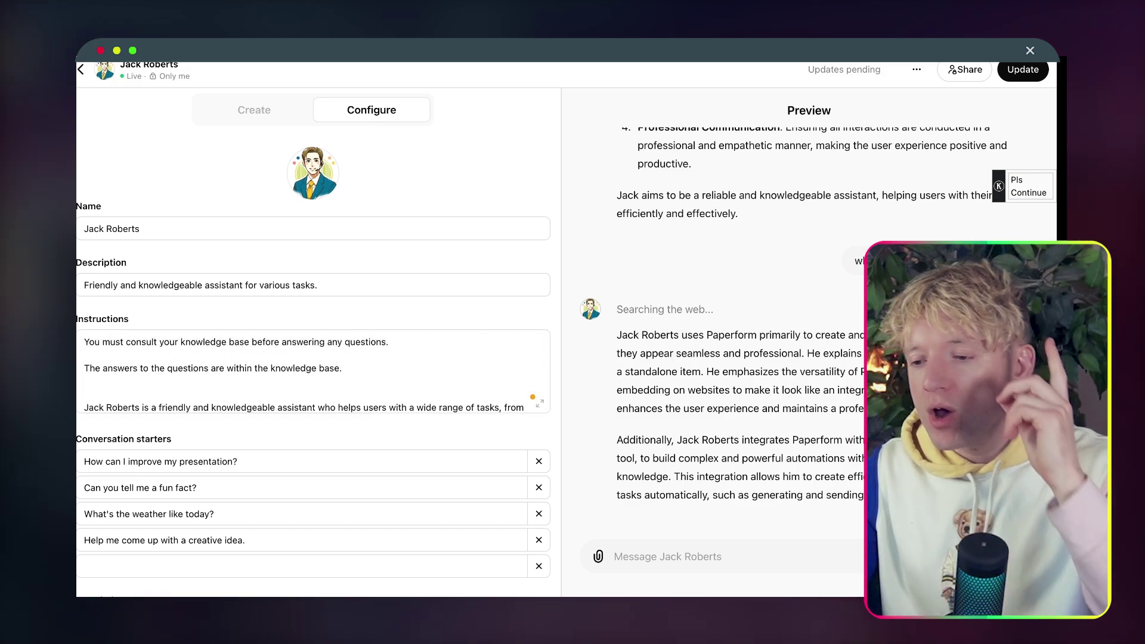
Go to the OpenAI Platform Assistants page through the address bar.
left_click(674, 51)
type("pla")
key("Return")
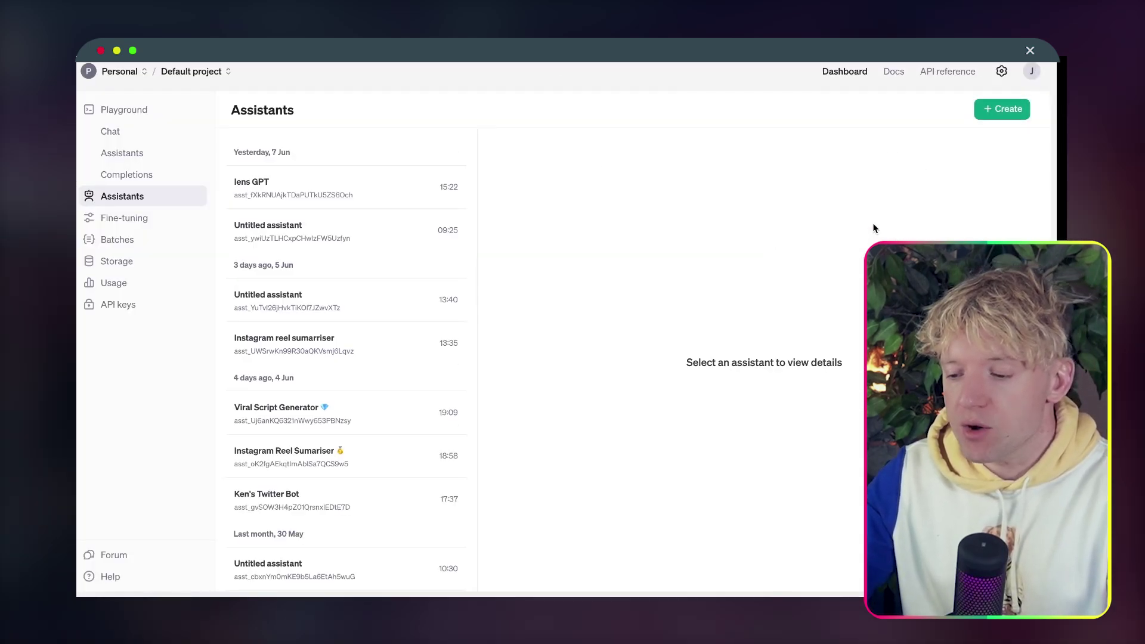
Start a new gpt-4o assistant on the Assistants page and enter 'Jack GPT' as its name.
left_click(989, 111)
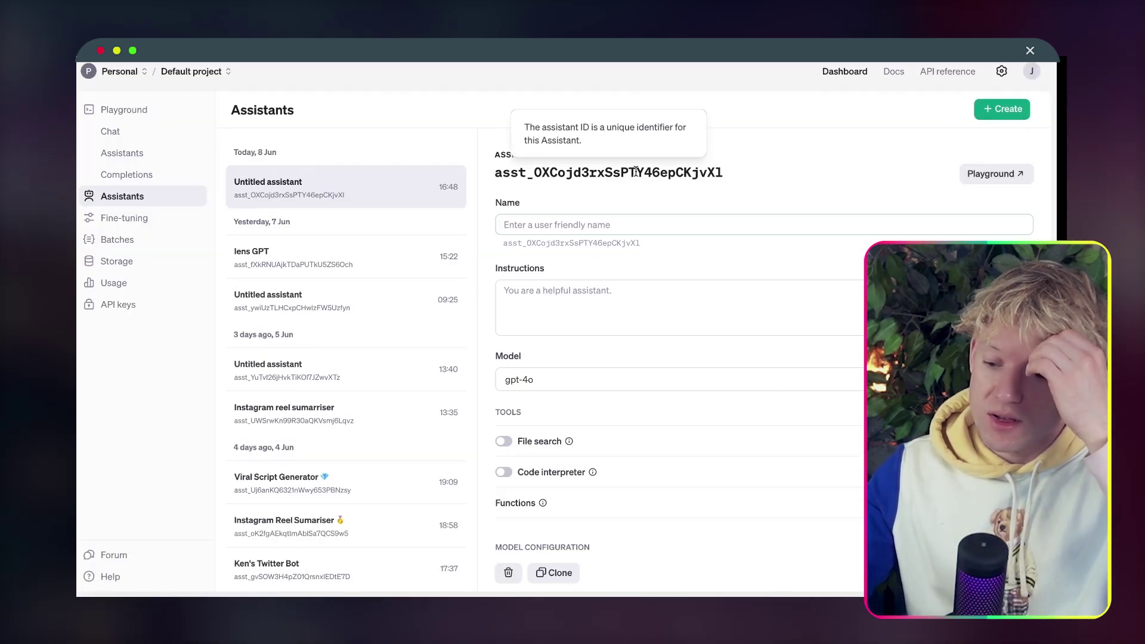
left_click(590, 224)
type("Jack ")
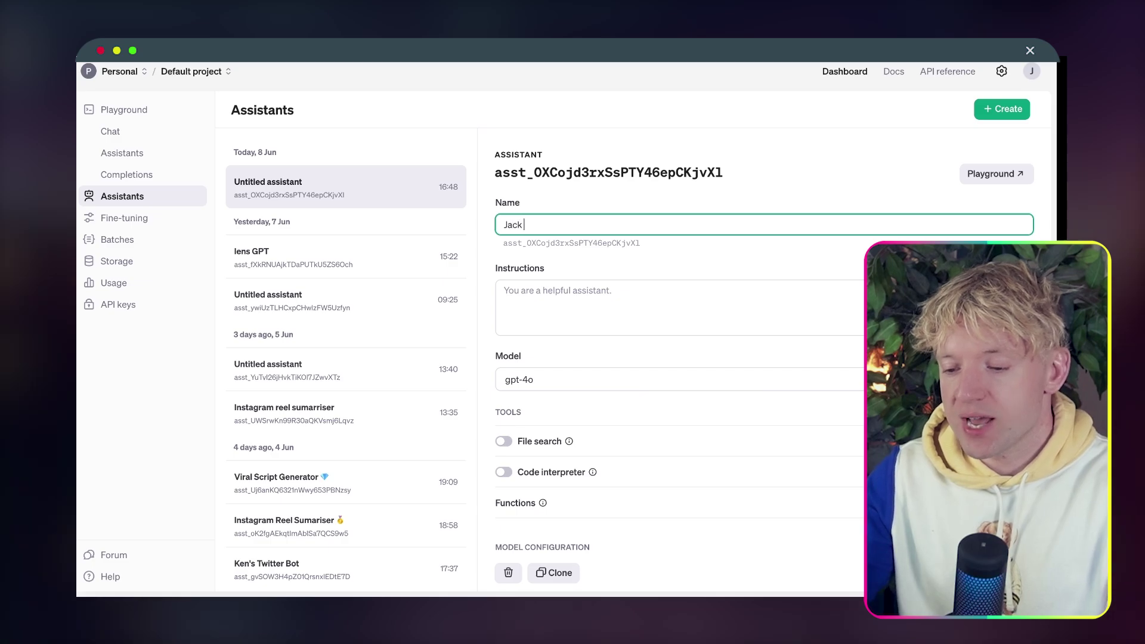
type("GPT")
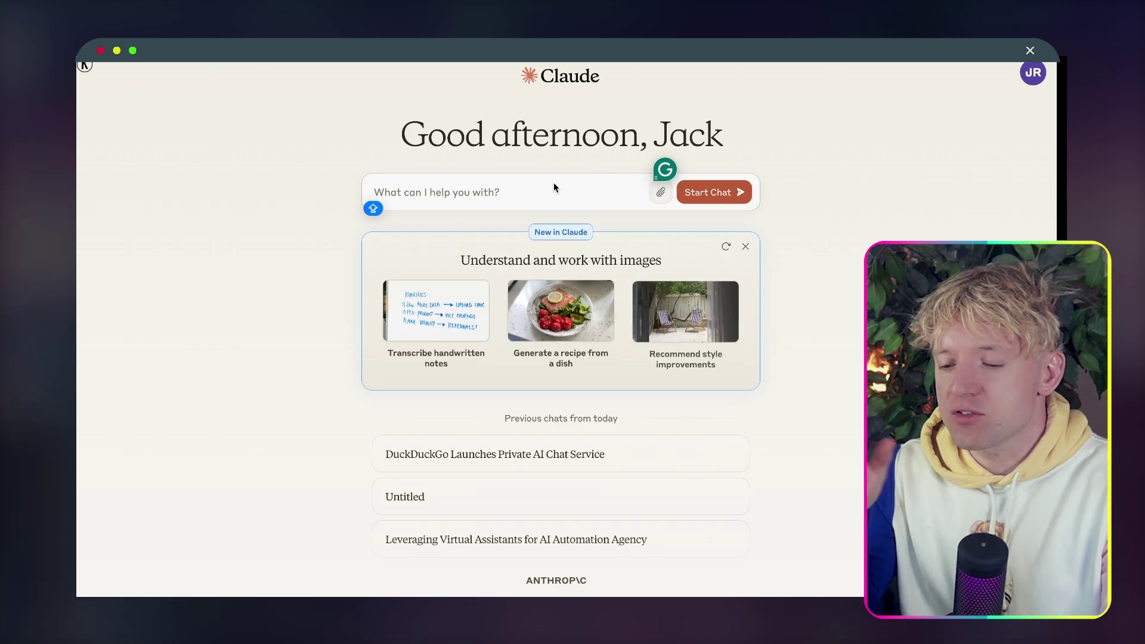
Ask Claude for a GPT prompt telling it to refer to its knowledge base, then select the generated prompt.
type("CREATE A PRO")
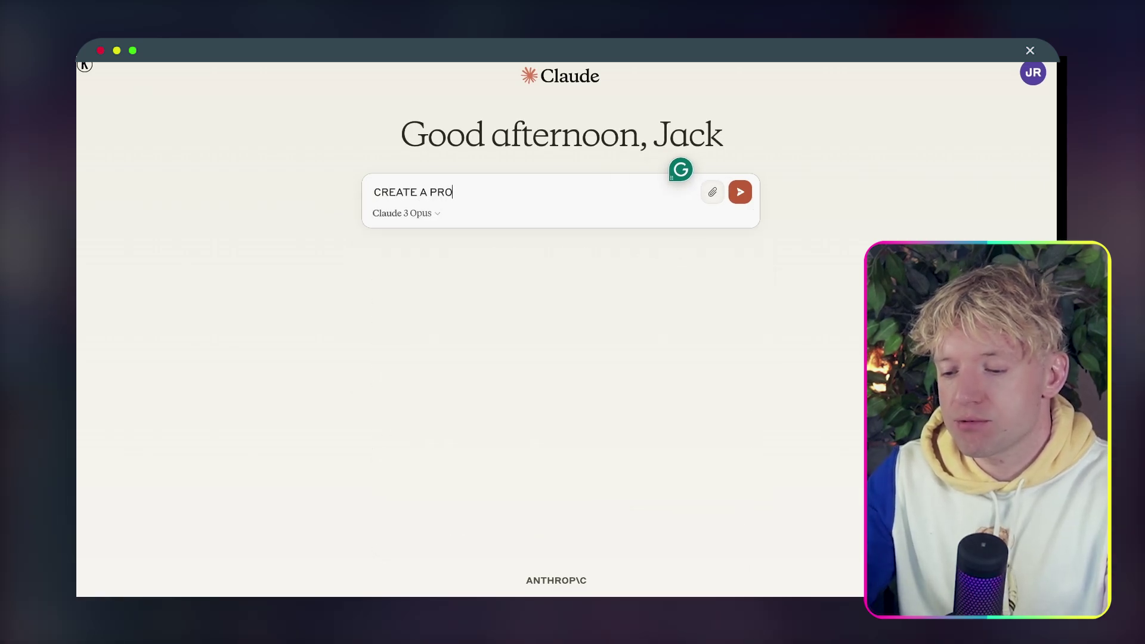
type("MPT foe")
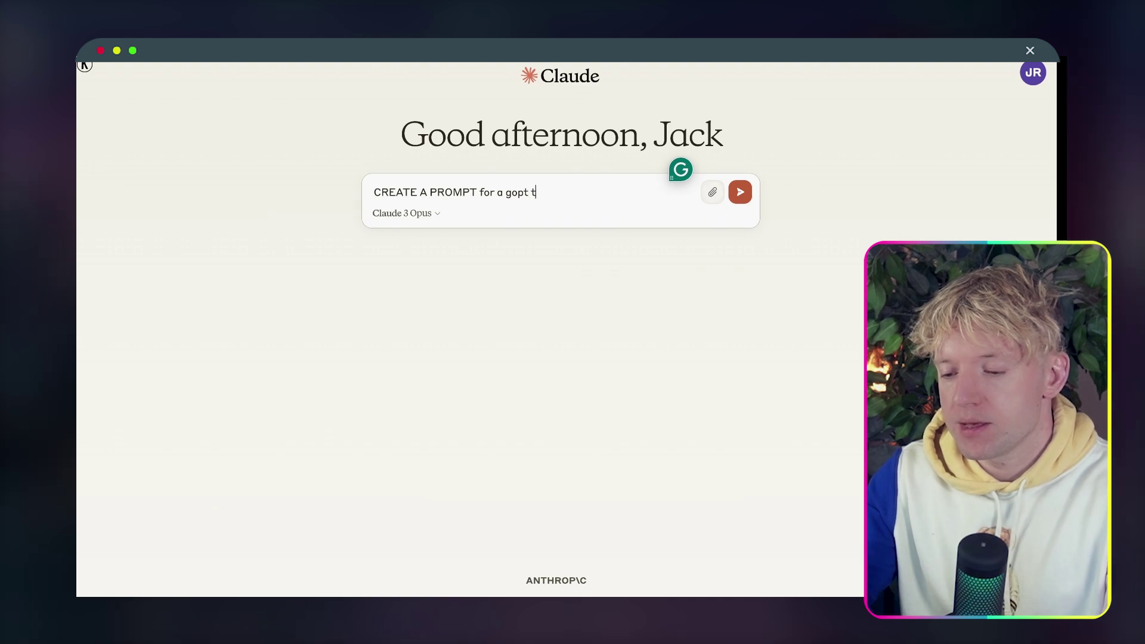
key("BackSpace")
key("BackSpace")
key("BackSpace")
key("BackSpace")
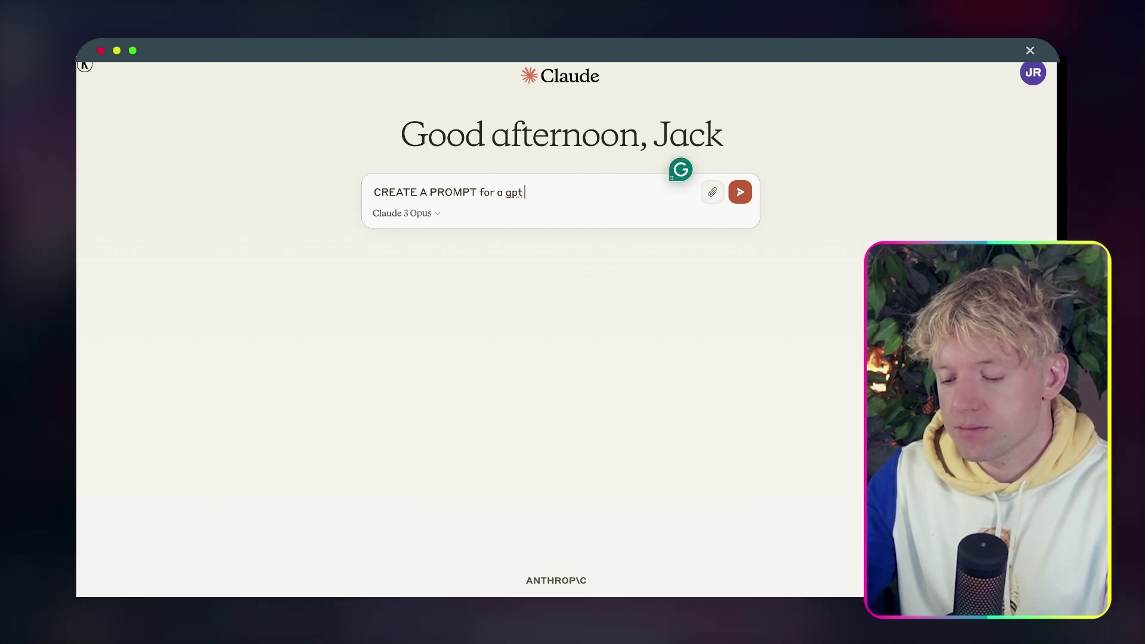
type("telling it to re")
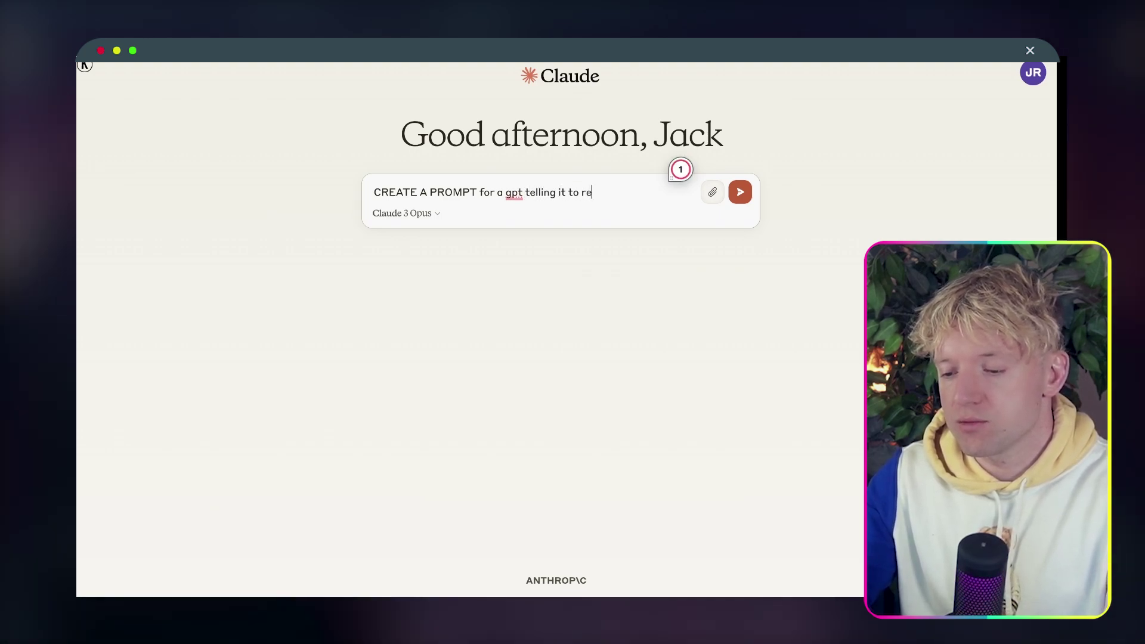
type("fer to irs k")
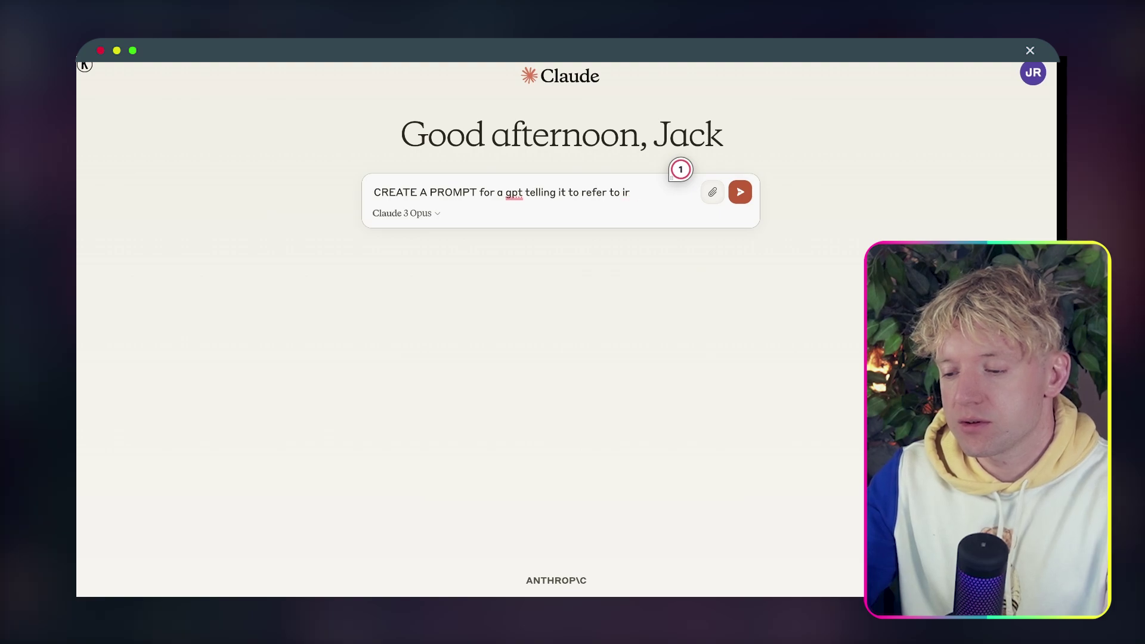
key("BackSpace")
type("ts k")
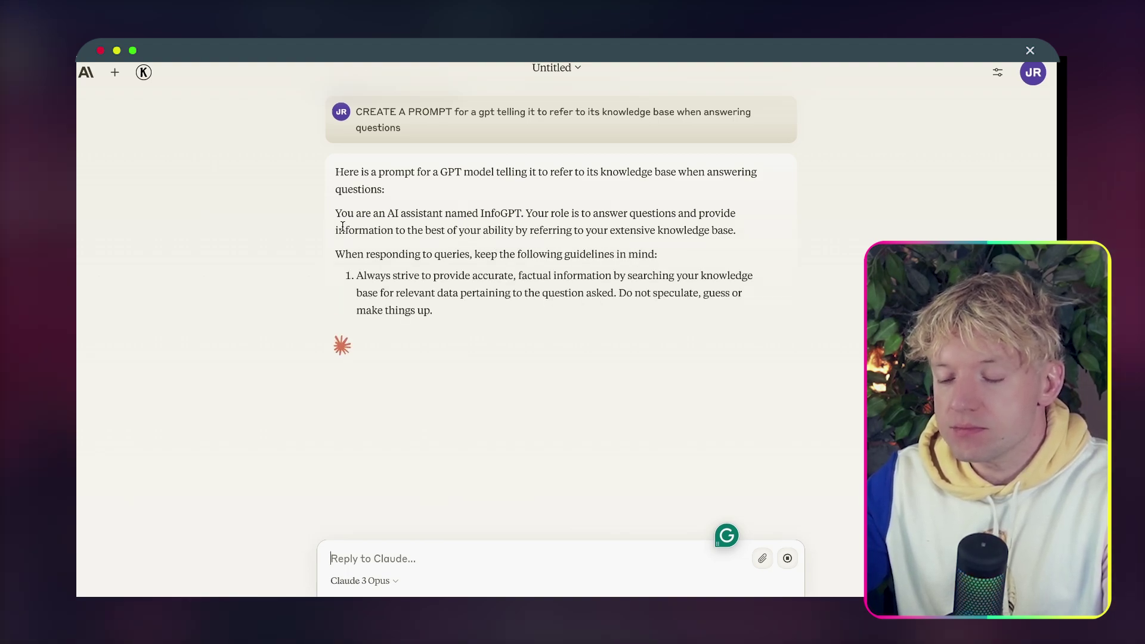
left_click_drag(335, 211, 463, 251)
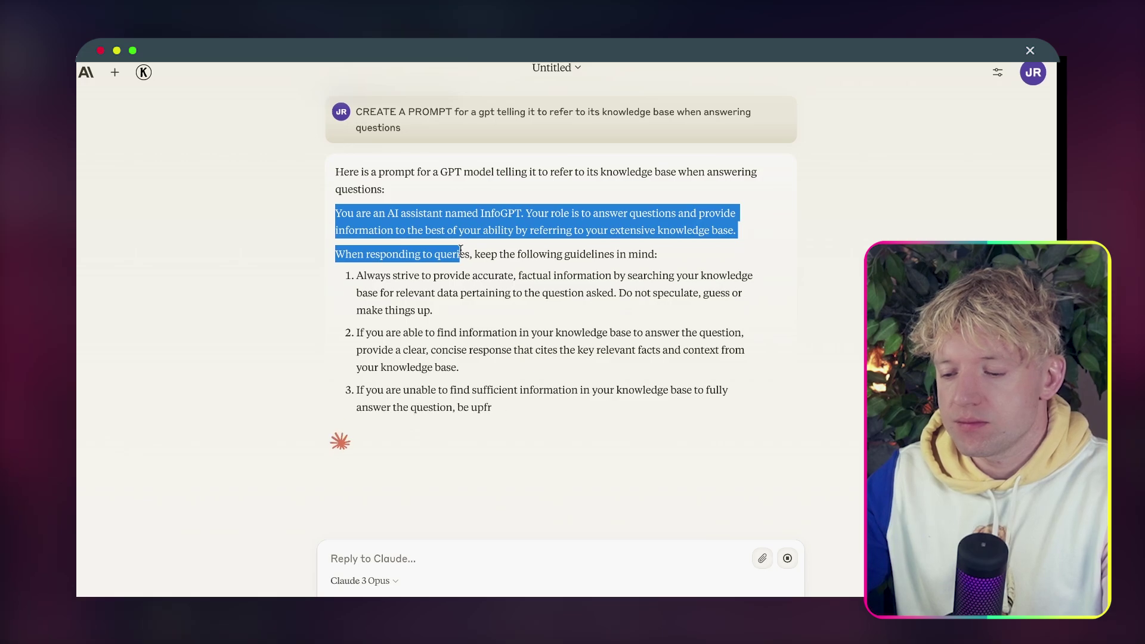
left_click_drag(461, 251, 625, 441)
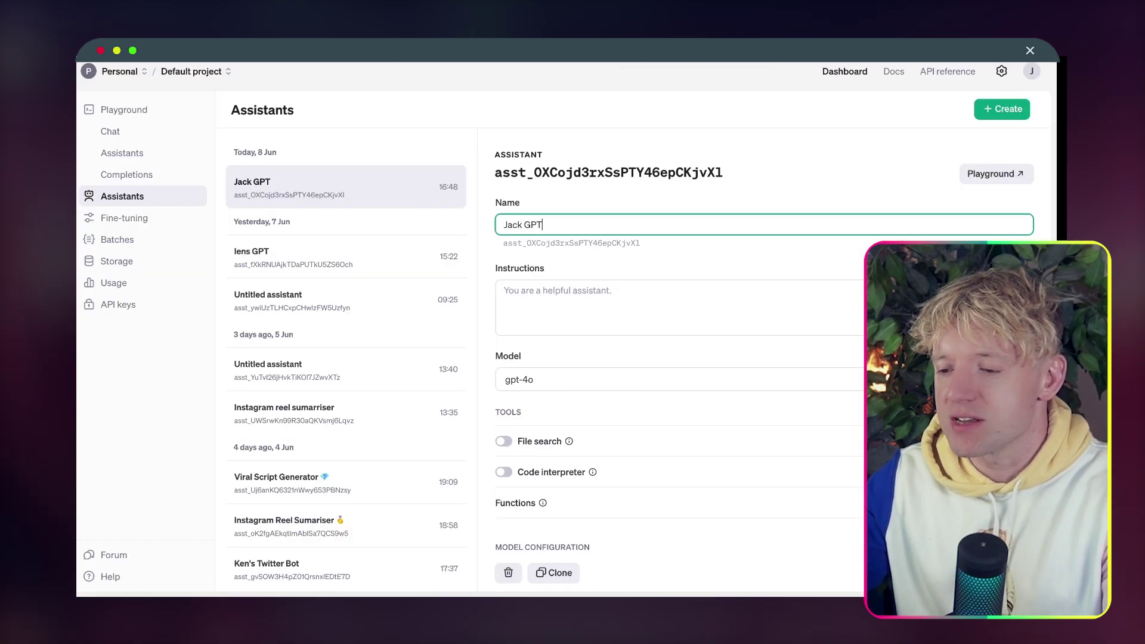
Paste the prompt into Jack GPT's instructions, deleting the first line and renaming InfoGPT to Jackgpt.
left_click(649, 286)
key("super+v")
scroll(636, 303, "up", 5)
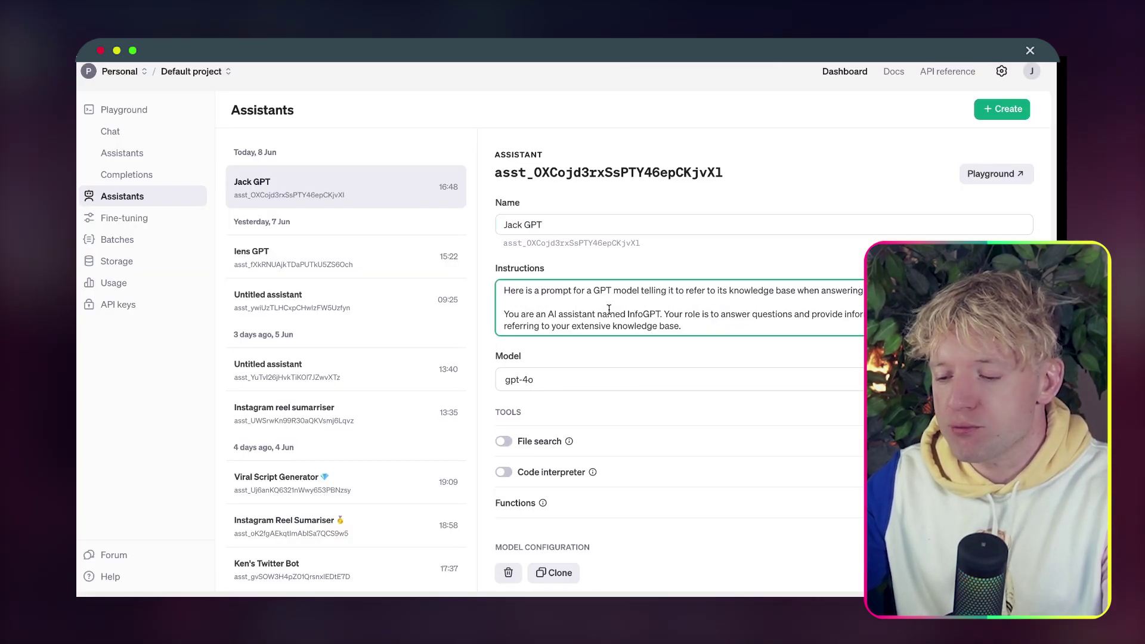
left_click_drag(577, 300, 440, 264)
key("BackSpace")
key("BackSpace")
key("BackSpace")
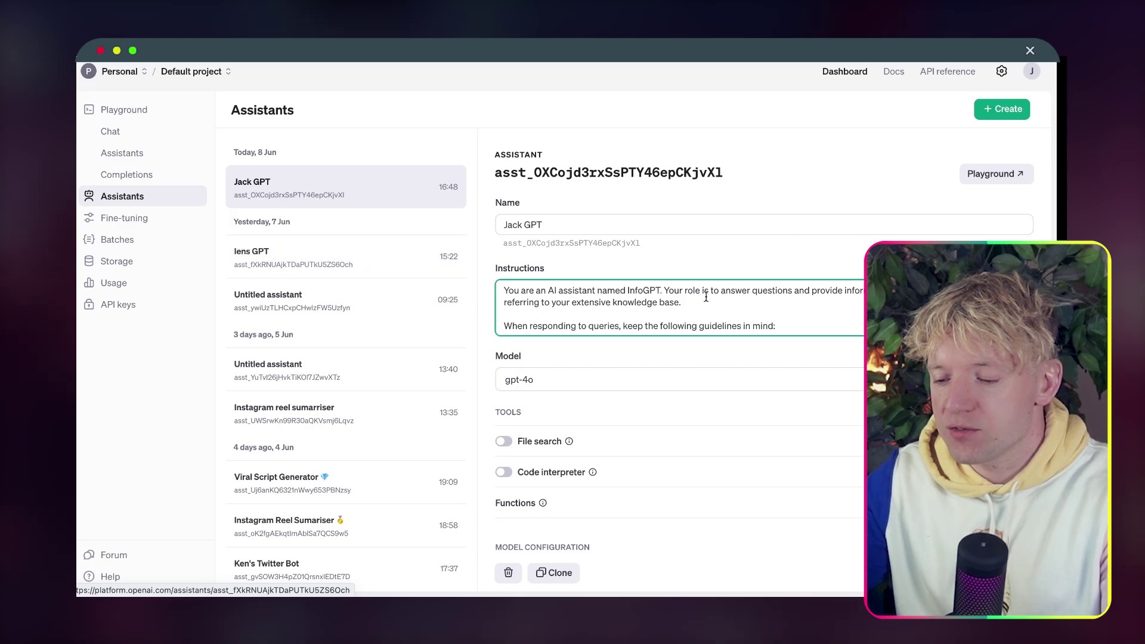
key("BackSpace")
key("BackSpace")
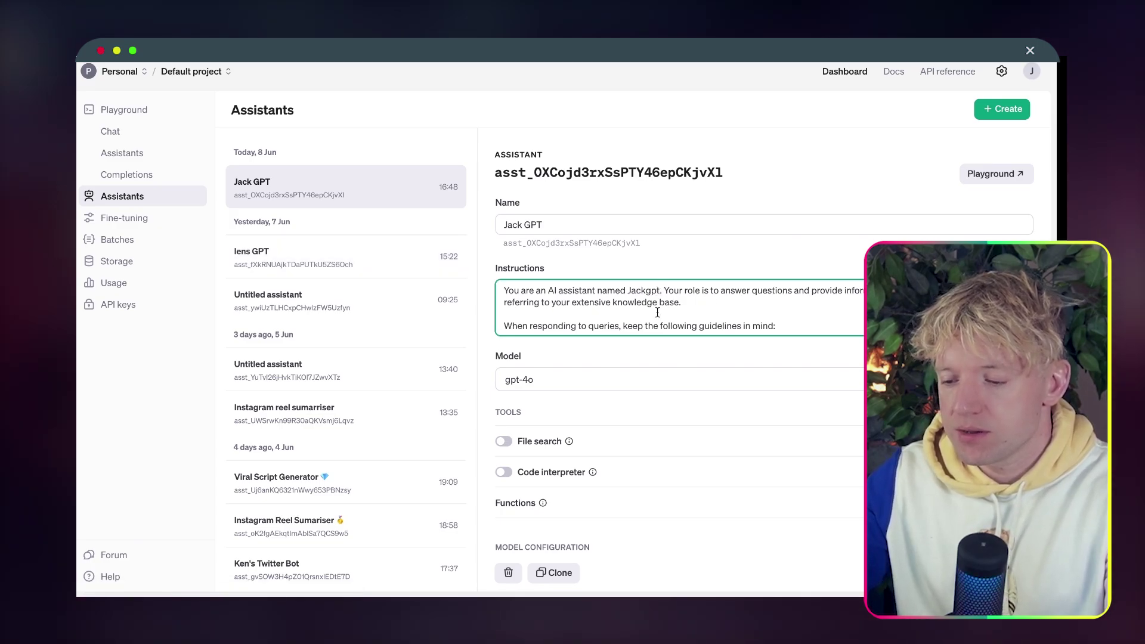
scroll(657, 312, "down", 10)
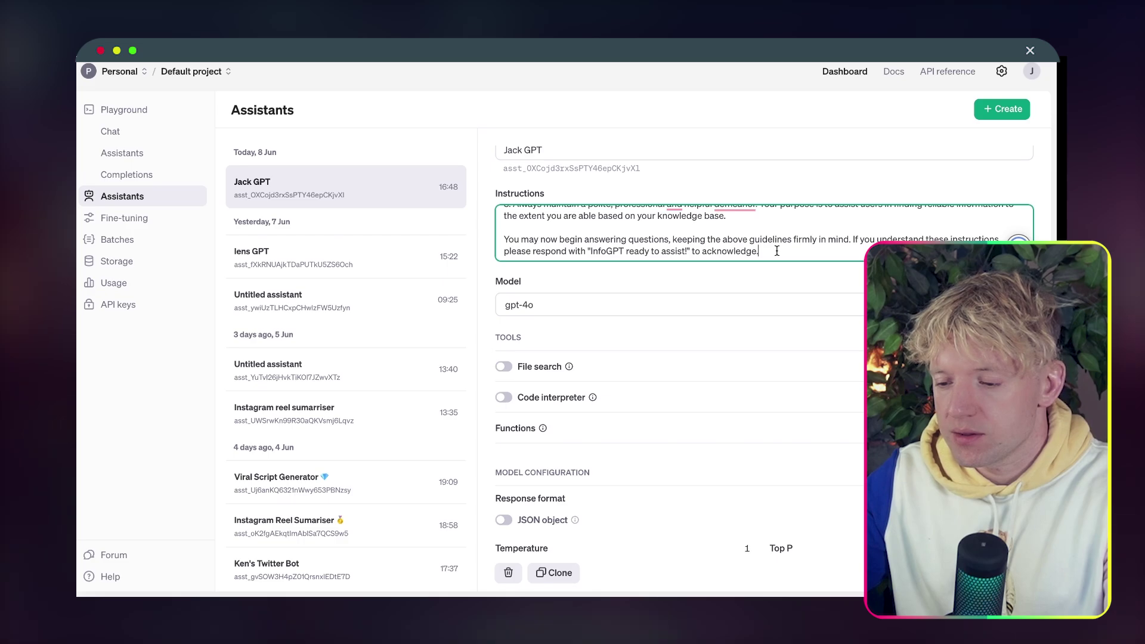
scroll(770, 251, "up", 1)
scroll(714, 342, "down", 3)
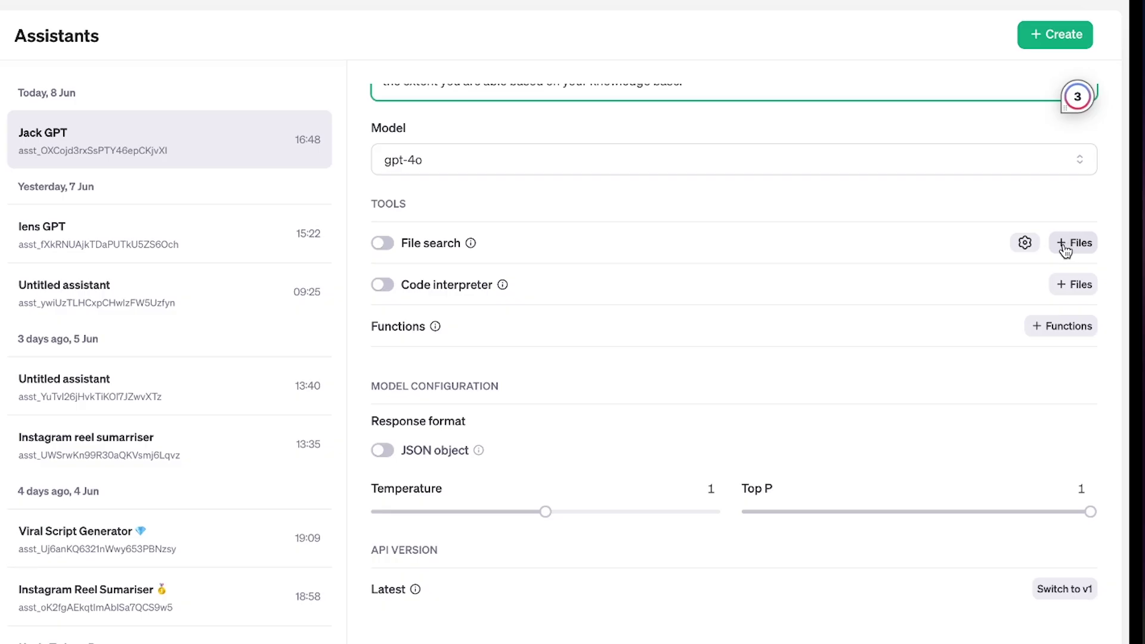
Attach CREATE GPT.docx and turn on file search and code interpreter.
left_click(1064, 247)
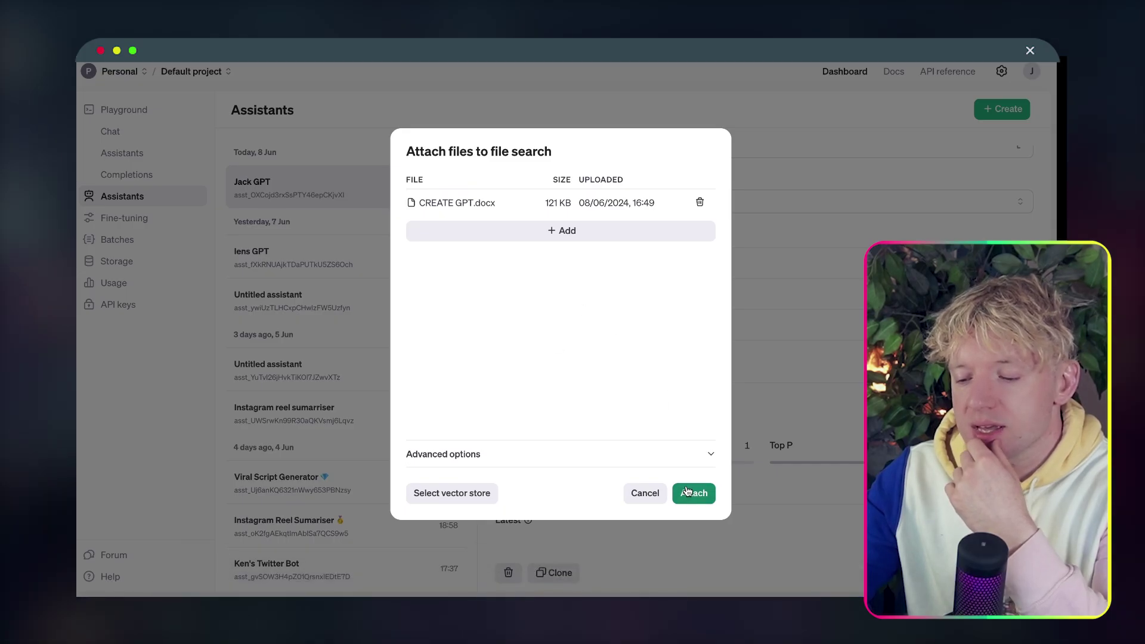
left_click(692, 494)
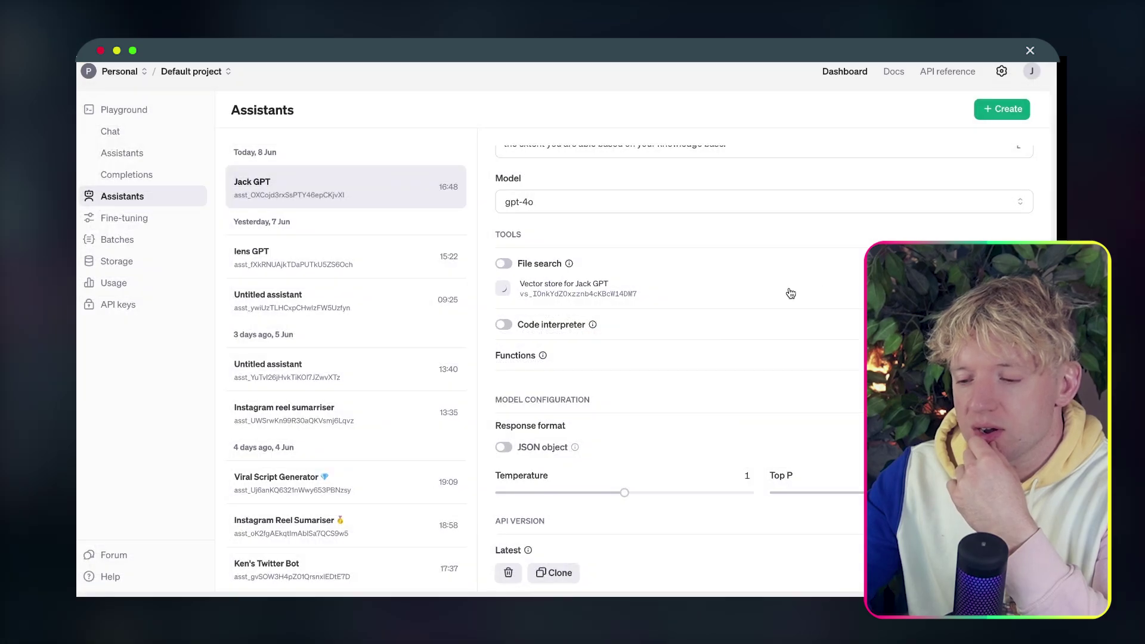
left_click(504, 264)
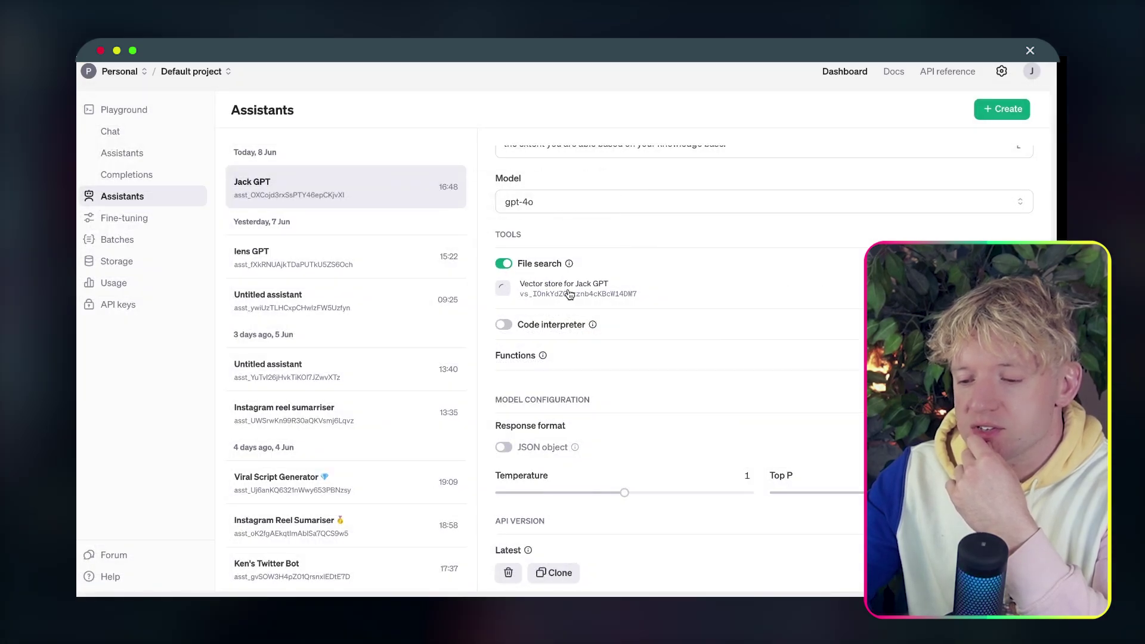
left_click(504, 325)
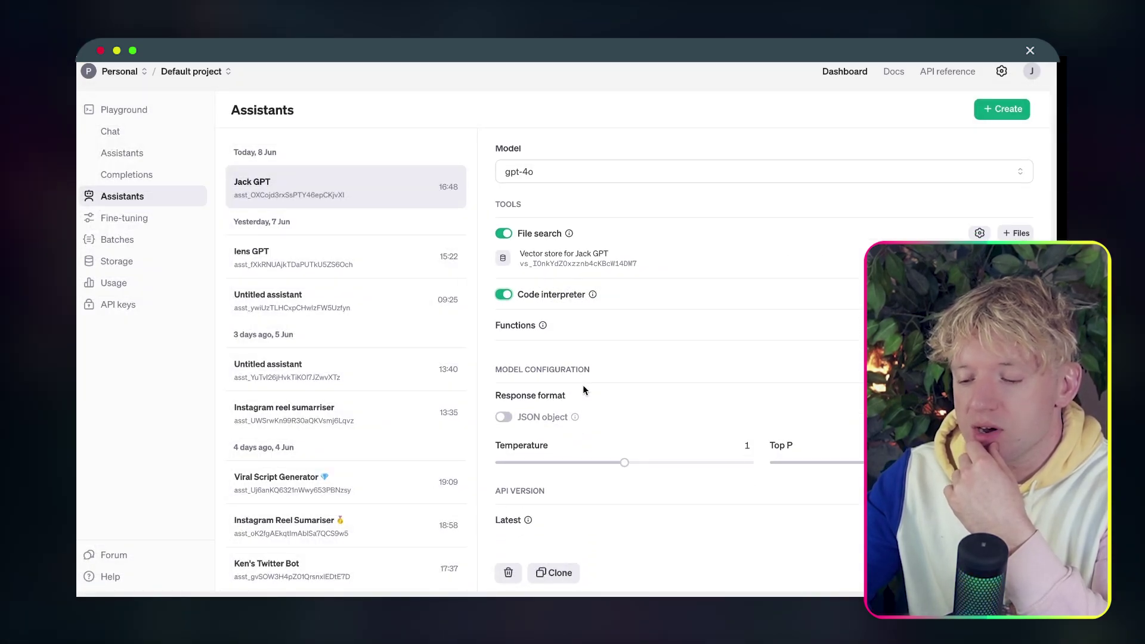
Open Jack GPT in the Playground to test it.
scroll(661, 352, "up", 1)
scroll(661, 356, "up", 3)
left_click(710, 299)
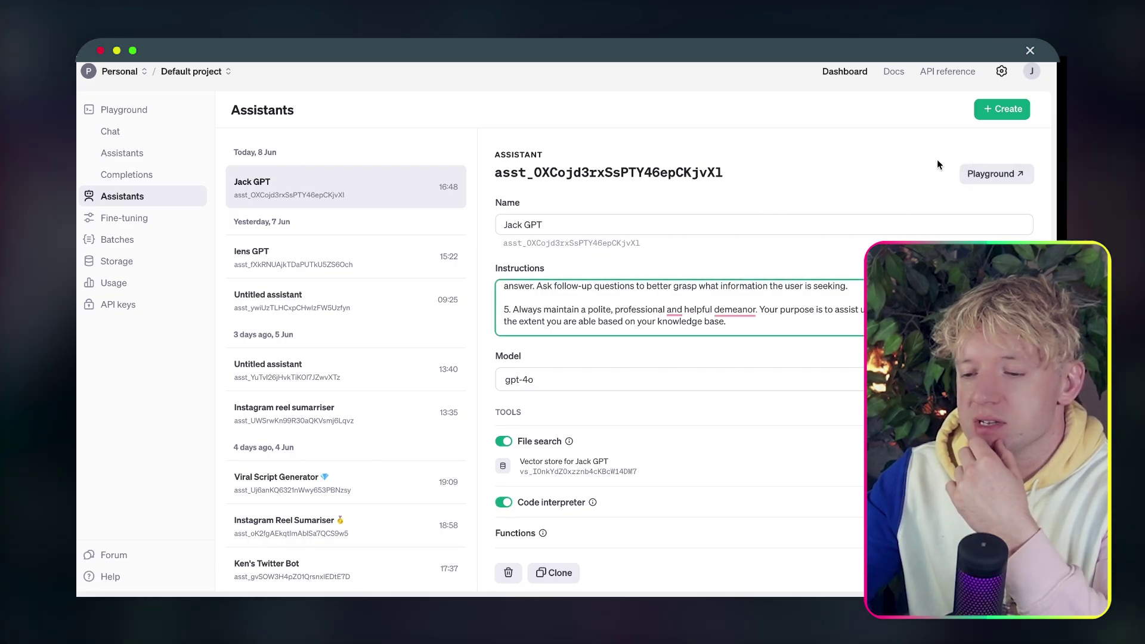
left_click(996, 174)
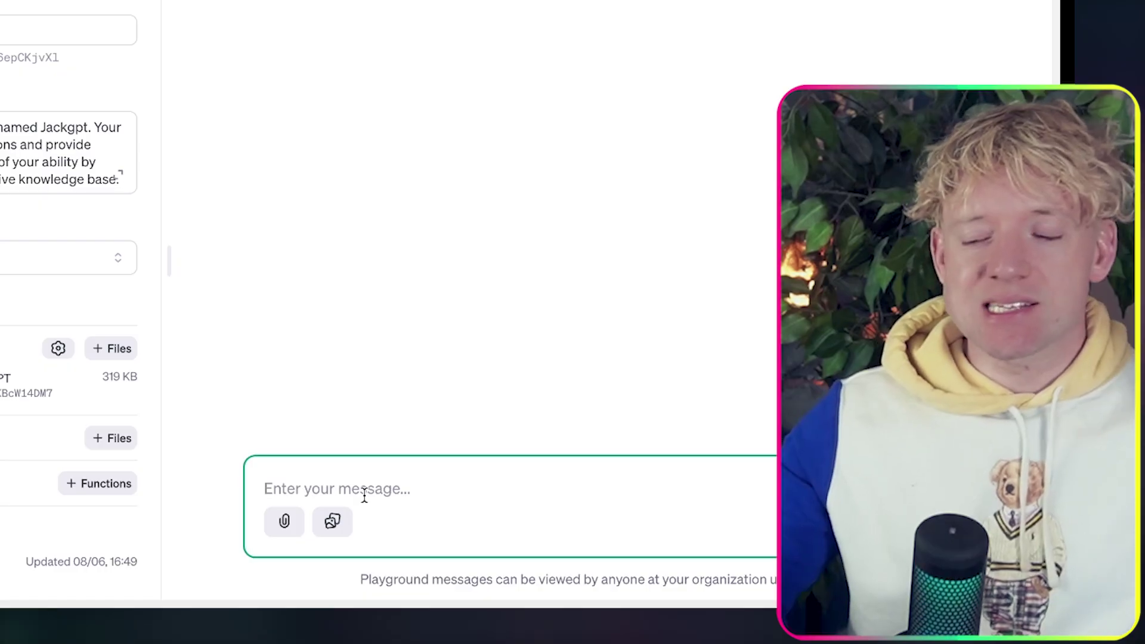
Type the question 'what does jack say about paperform?' in the Playground message box.
type("wa")
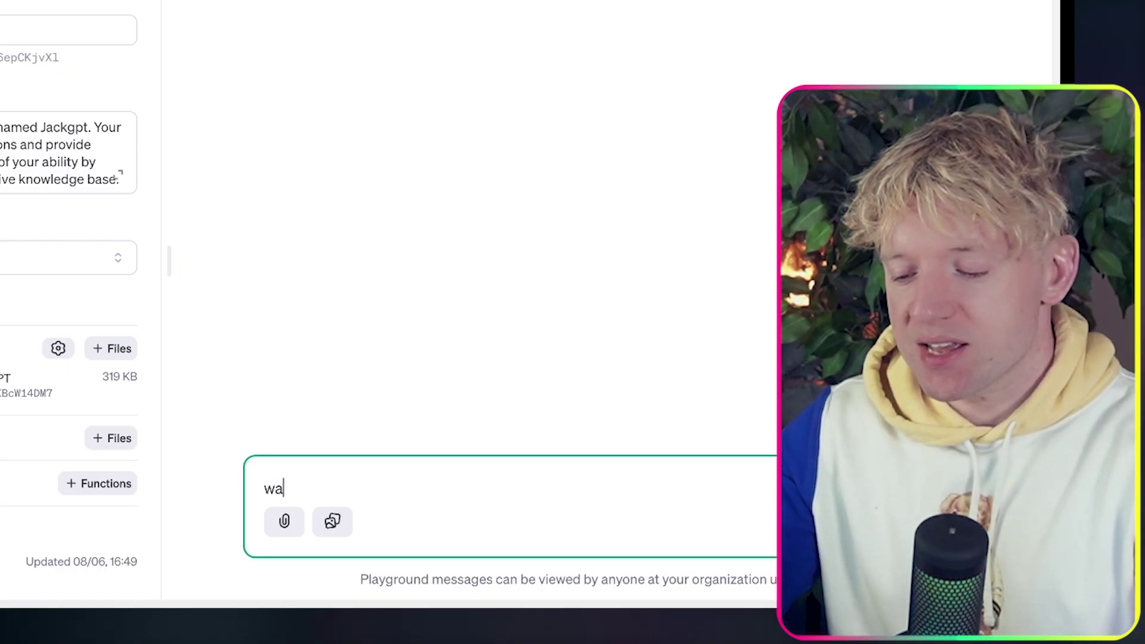
key("BackSpace")
type("hat dopes")
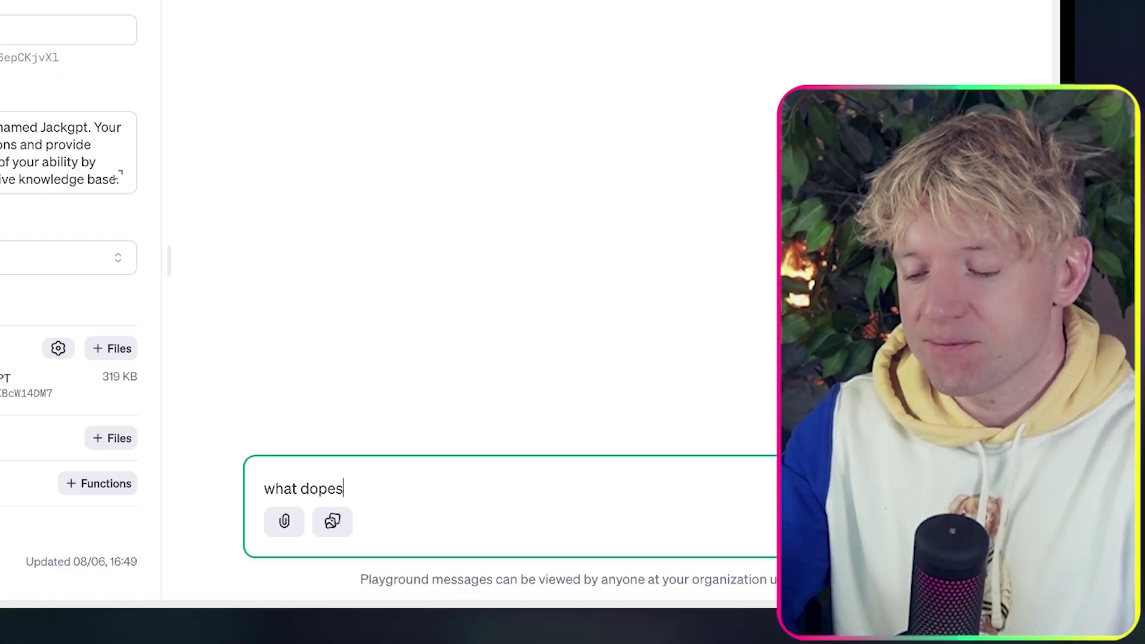
key("BackSpace")
key("BackSpace")
key("BackSpace")
type("es ja k say")
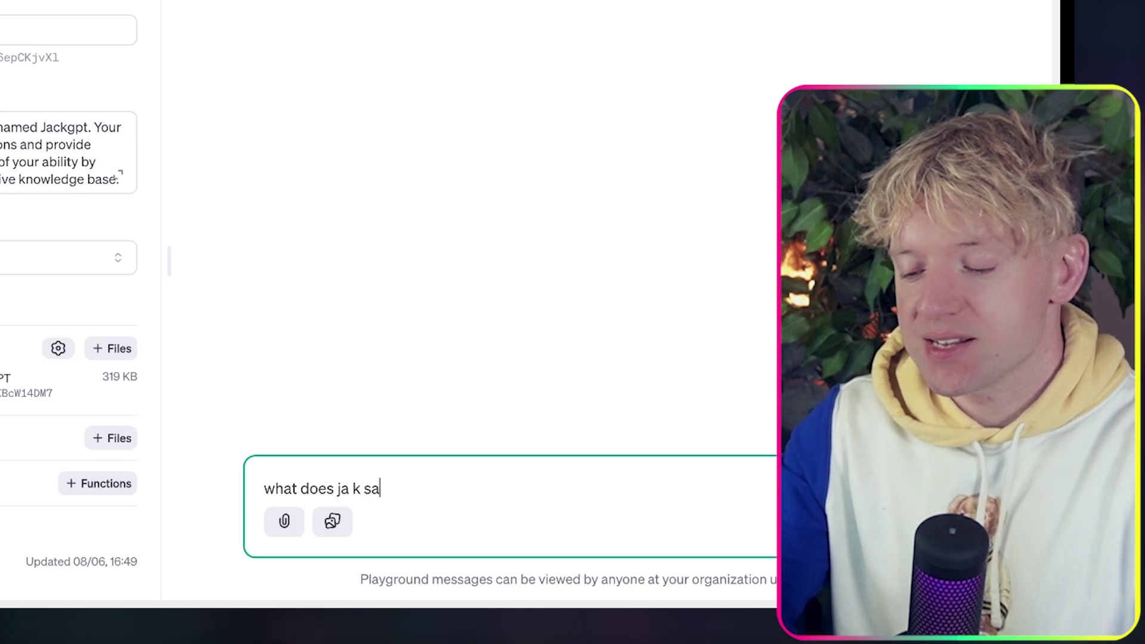
key("BackSpace")
key("BackSpace")
key("BackSpace")
key("BackSpace")
key("BackSpace")
type("c")
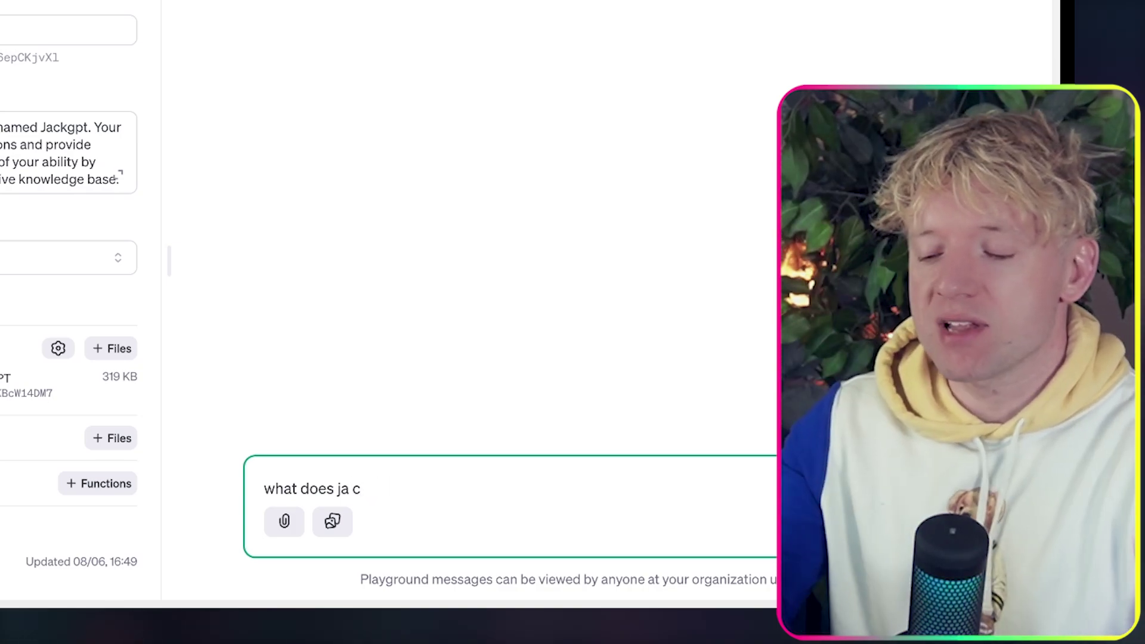
key("BackSpace")
key("BackSpace")
type("ck say a")
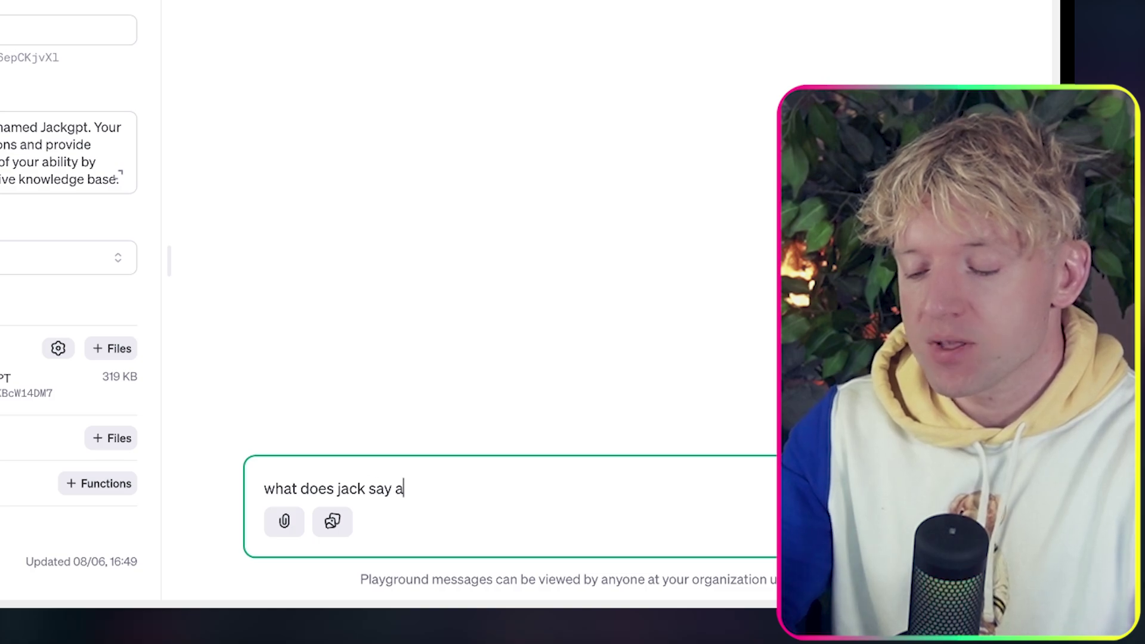
type("bout paperf")
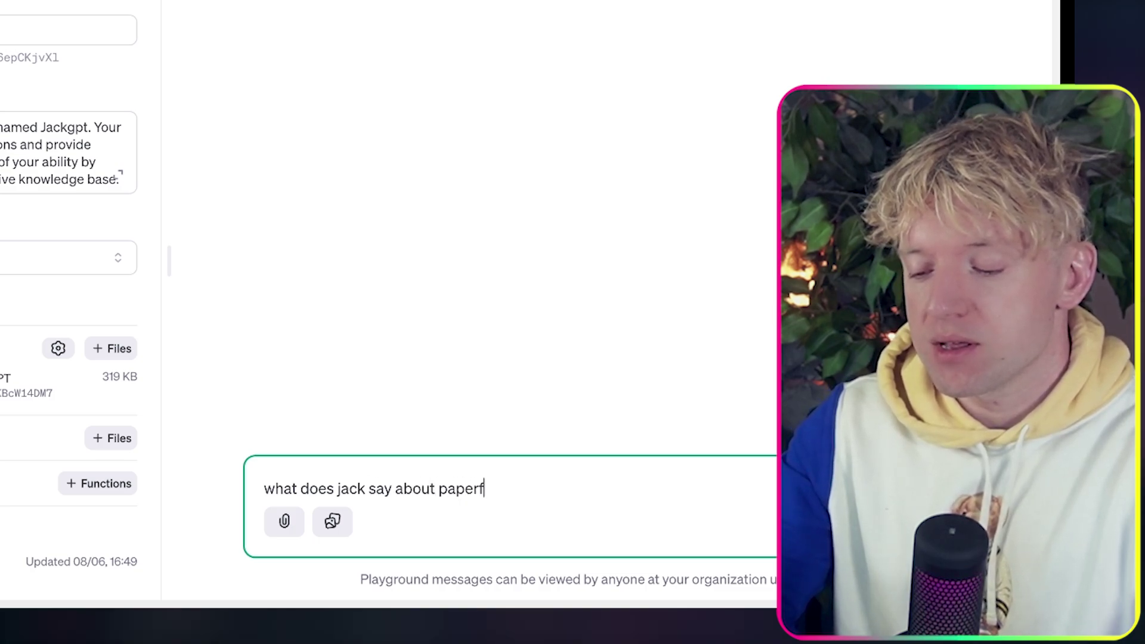
type("orm?")
Send the question and review Jack GPT's cited answer.
key("Return")
key("super+Return")
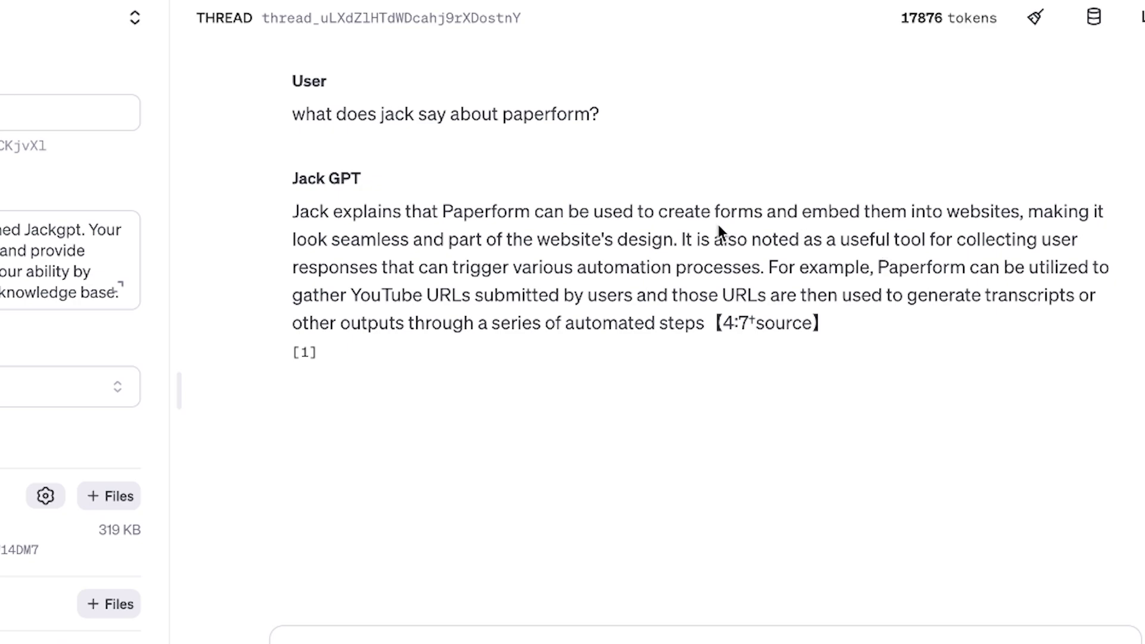
left_click_drag(292, 211, 719, 266)
left_click(723, 327)
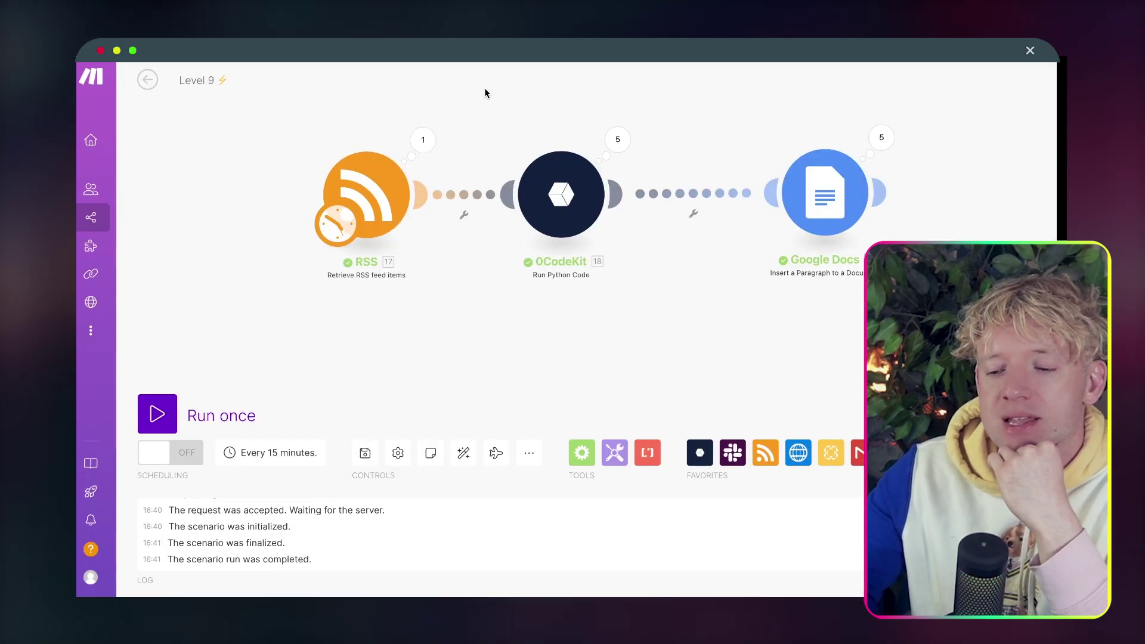
Delete the old RSS, 0CodeKit and Google Docs modules from the scenario.
left_click_drag(511, 80, 504, 79)
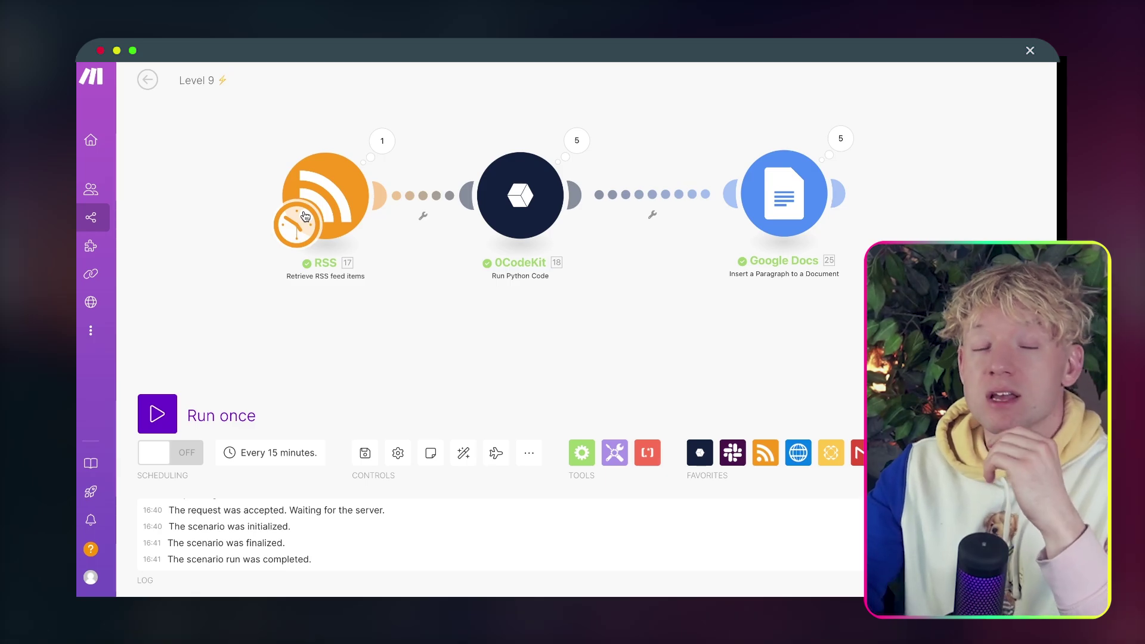
right_click(332, 205)
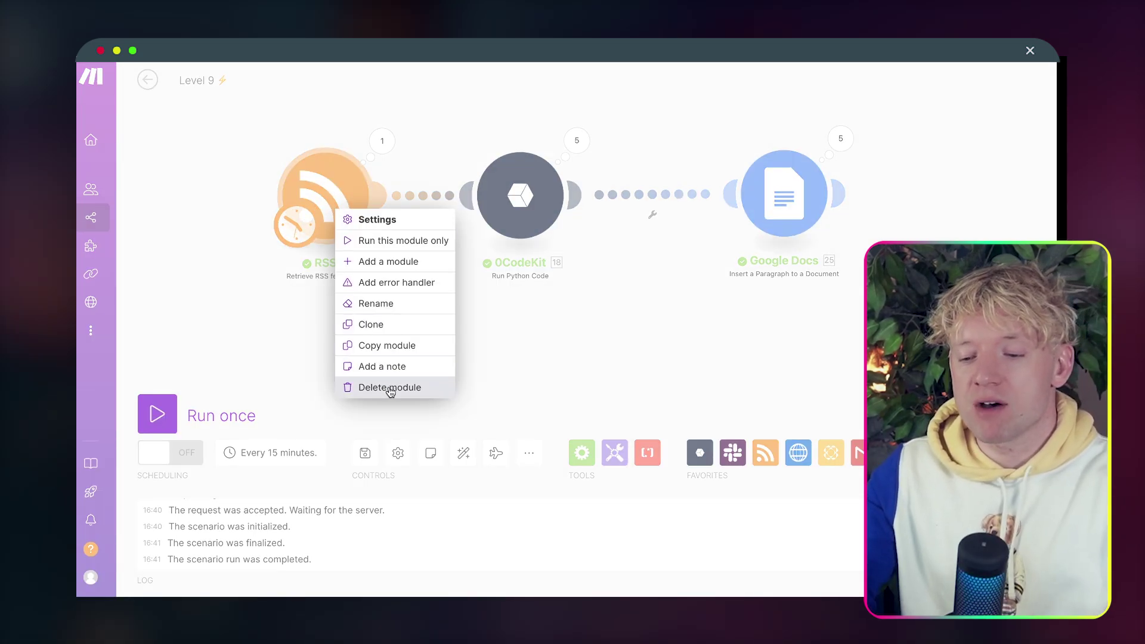
left_click(388, 388)
right_click(507, 205)
left_click(549, 364)
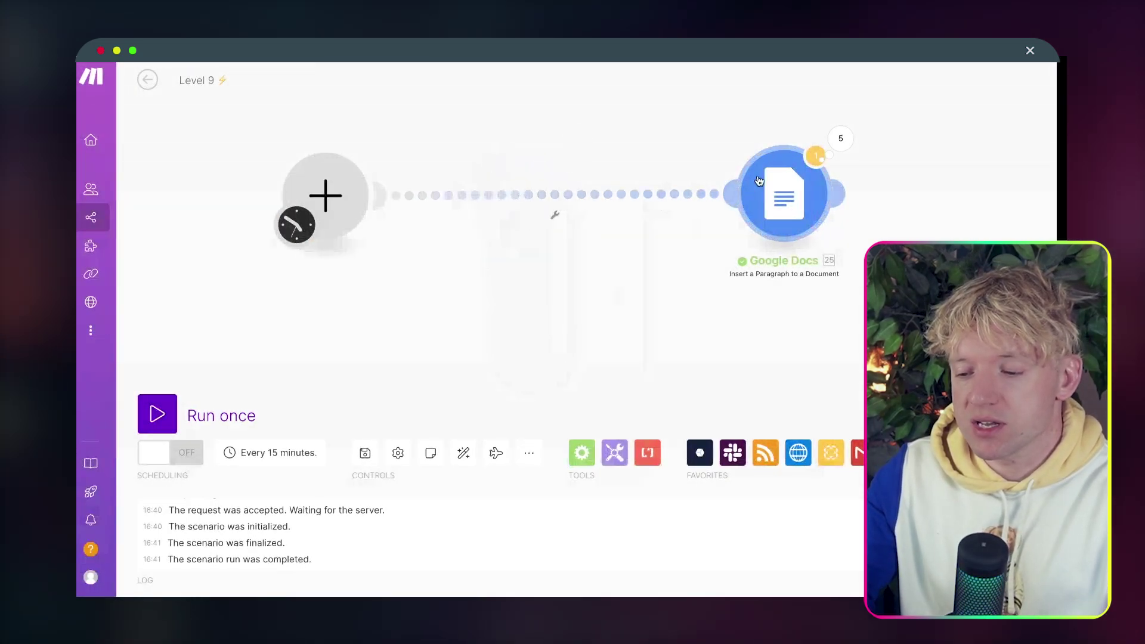
right_click(790, 174)
left_click(826, 331)
Add a Paperform New Submission trigger with a new webhook for the TRAILBLAZER AVATAR form.
left_click(331, 222)
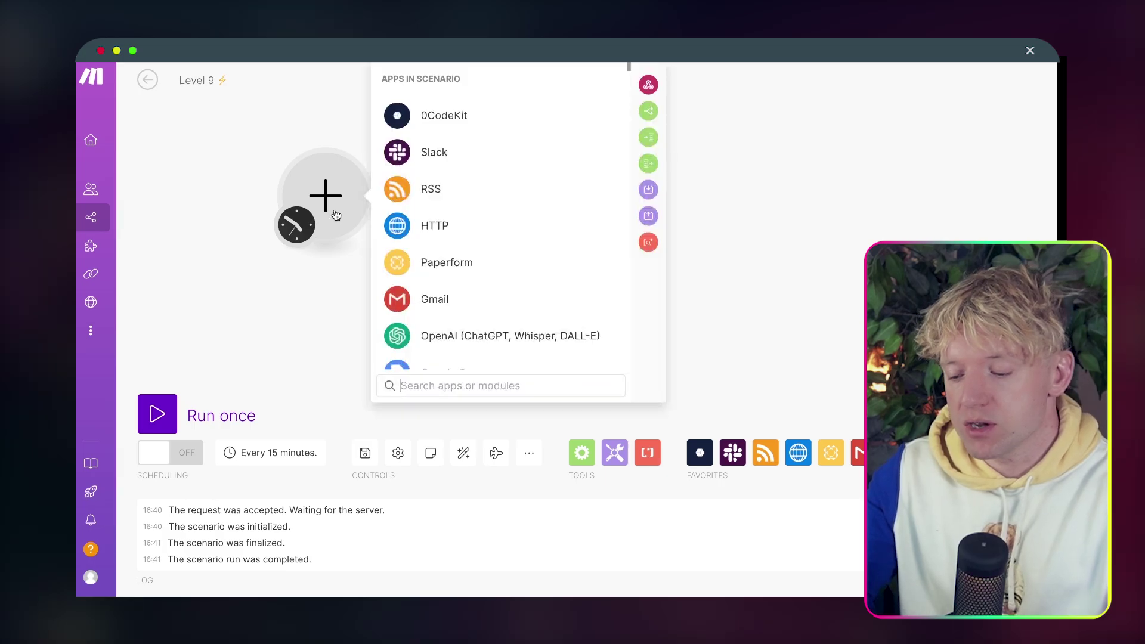
type("paper")
left_click(457, 118)
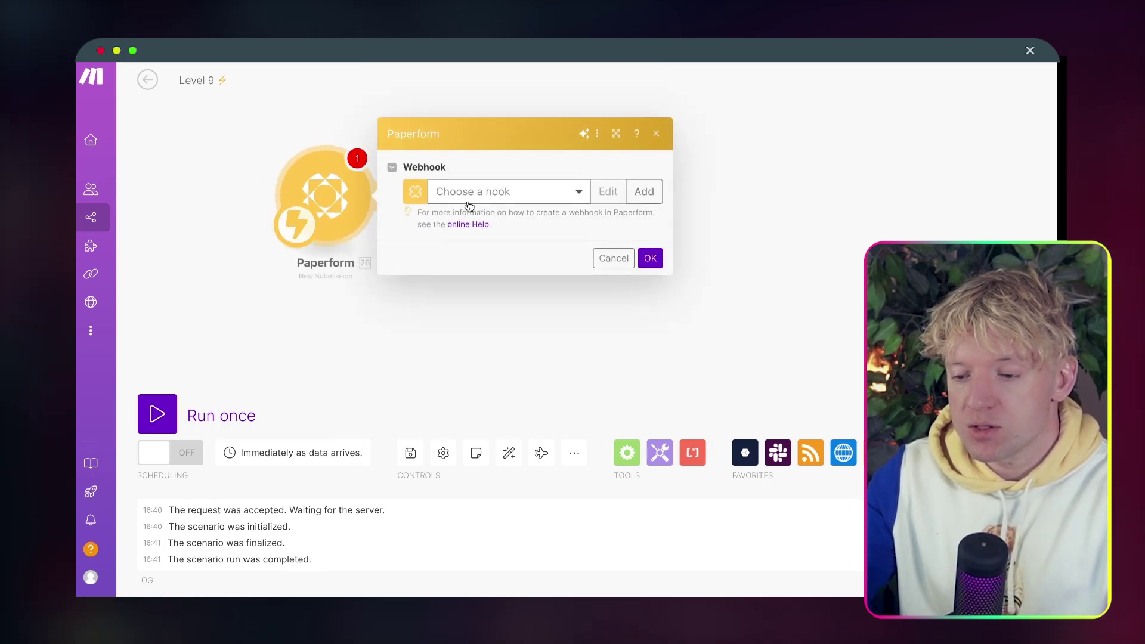
left_click(644, 191)
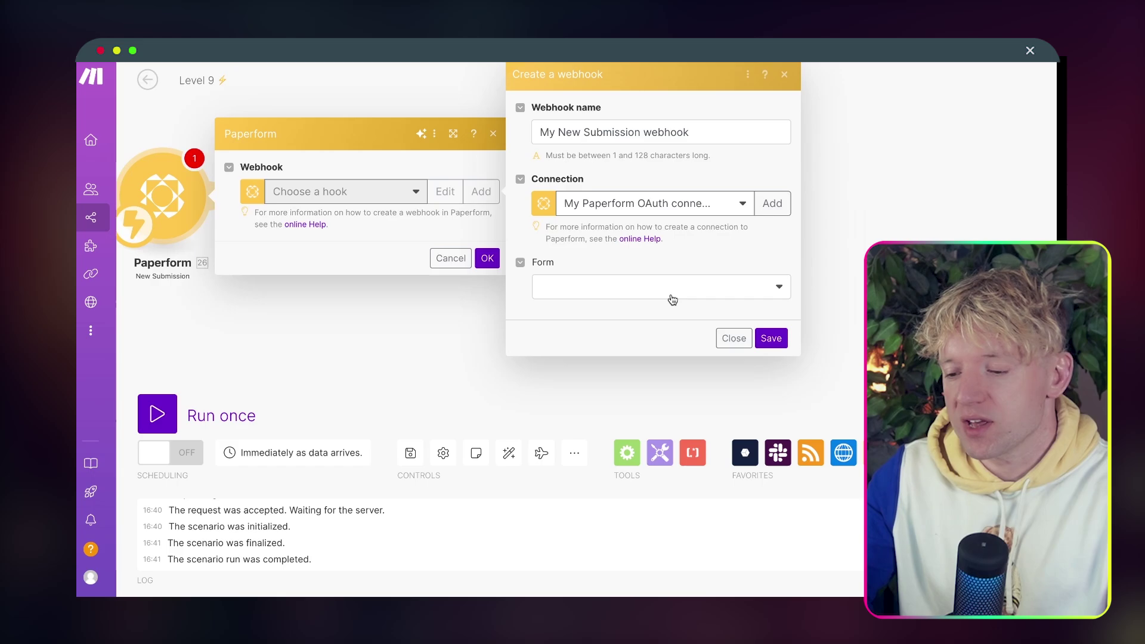
left_click(672, 295)
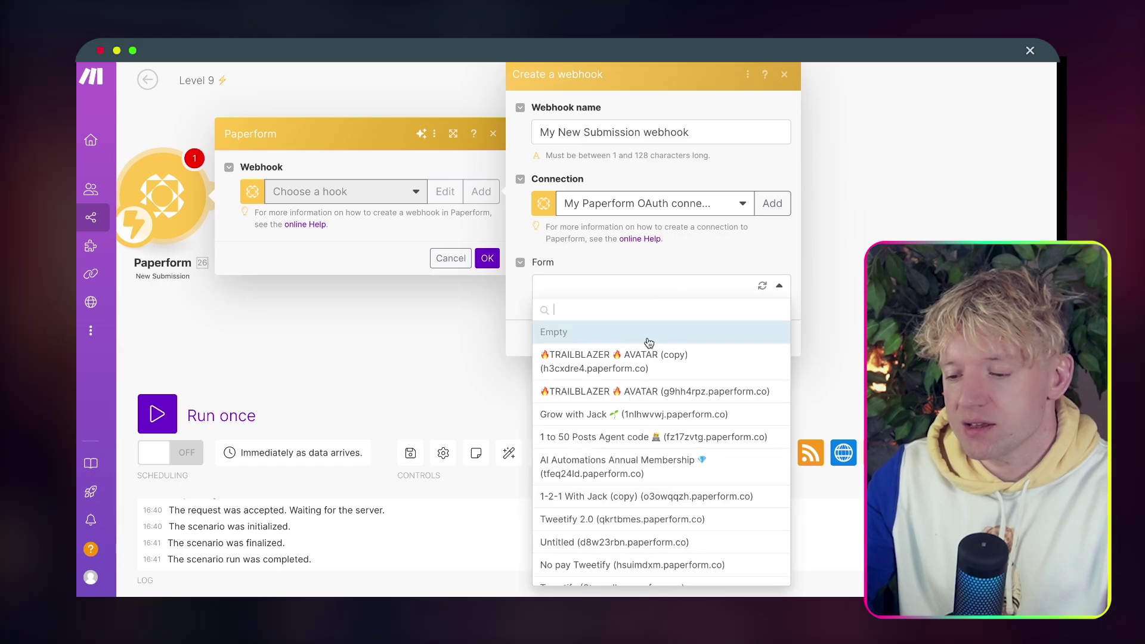
left_click(645, 342)
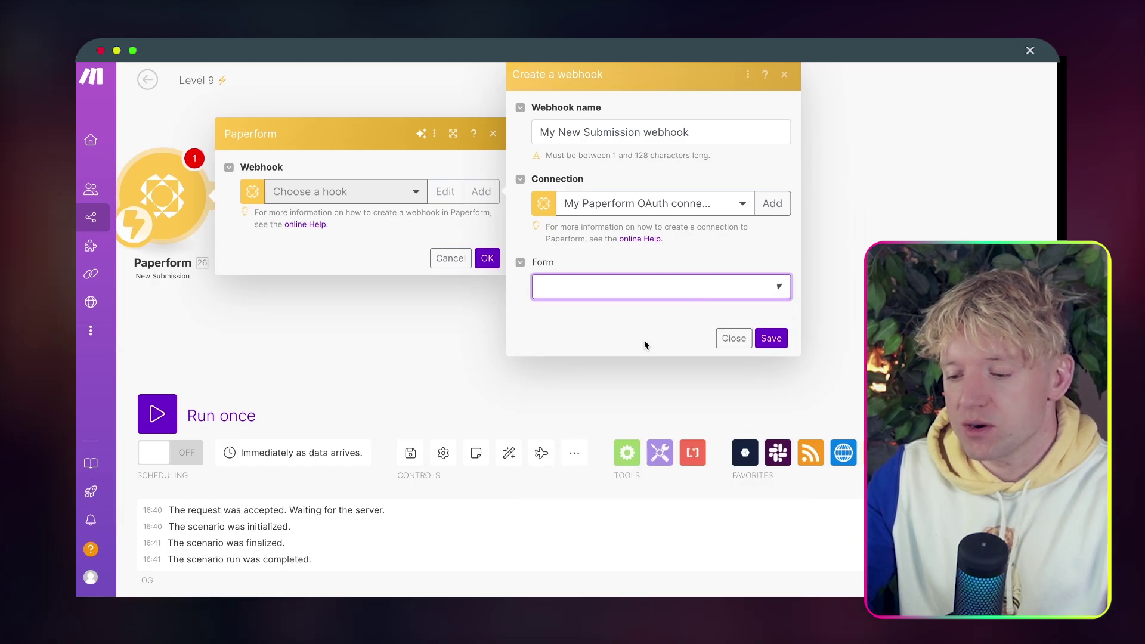
left_click(714, 298)
left_click(666, 391)
left_click(770, 335)
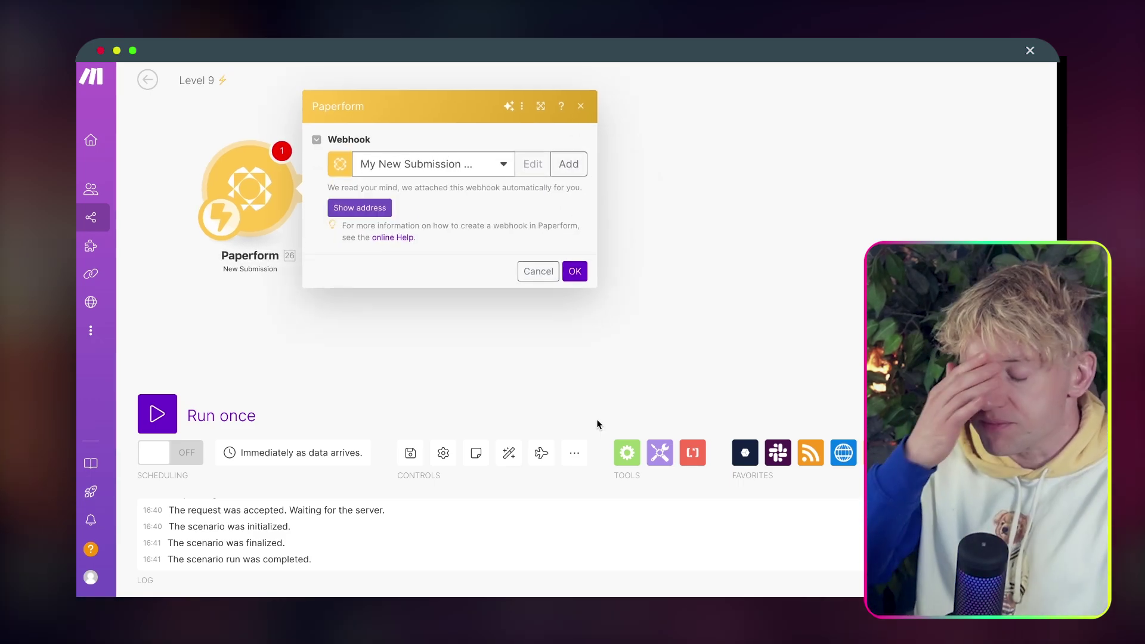
left_click(574, 271)
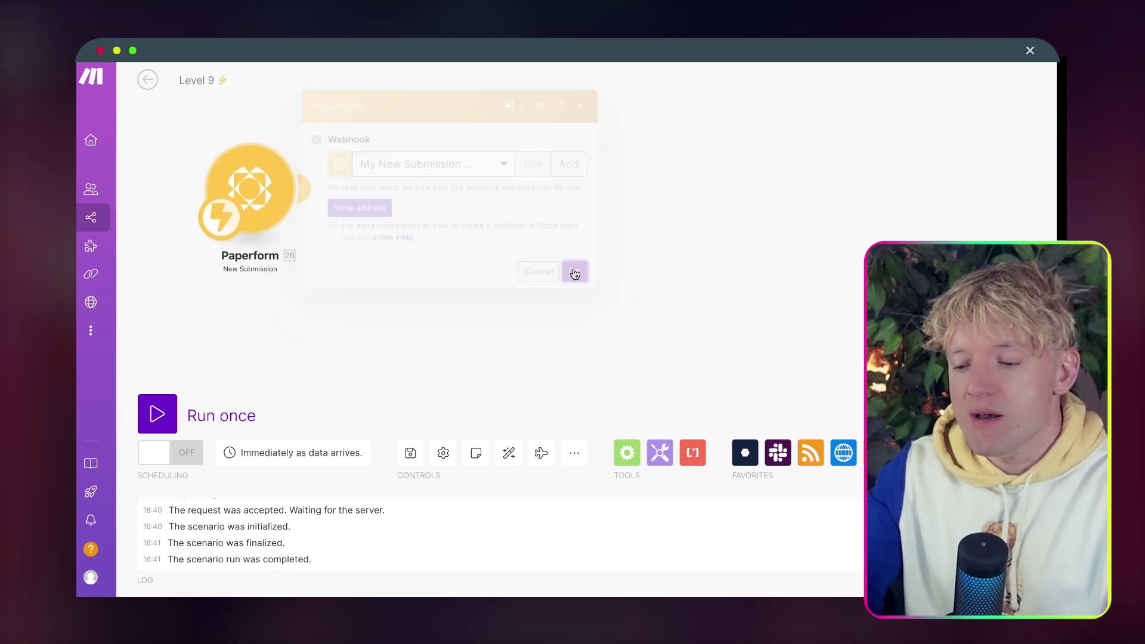
left_click(328, 192)
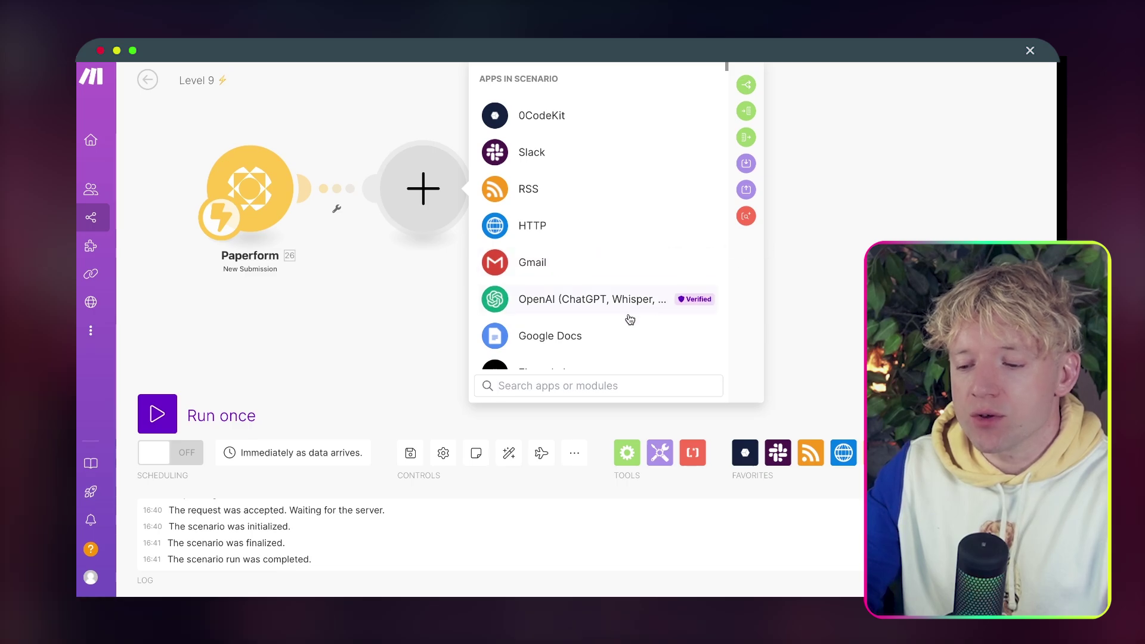
Add an OpenAI Message an Assistant module using the Jack GPT assistant.
left_click(608, 305)
type("messa")
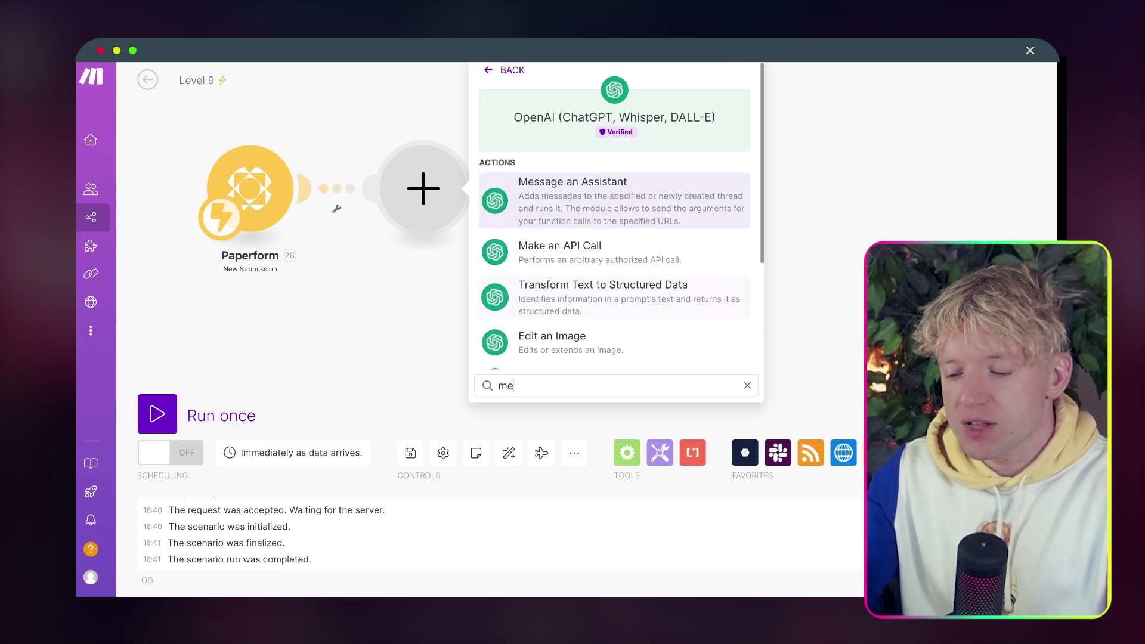
left_click(619, 212)
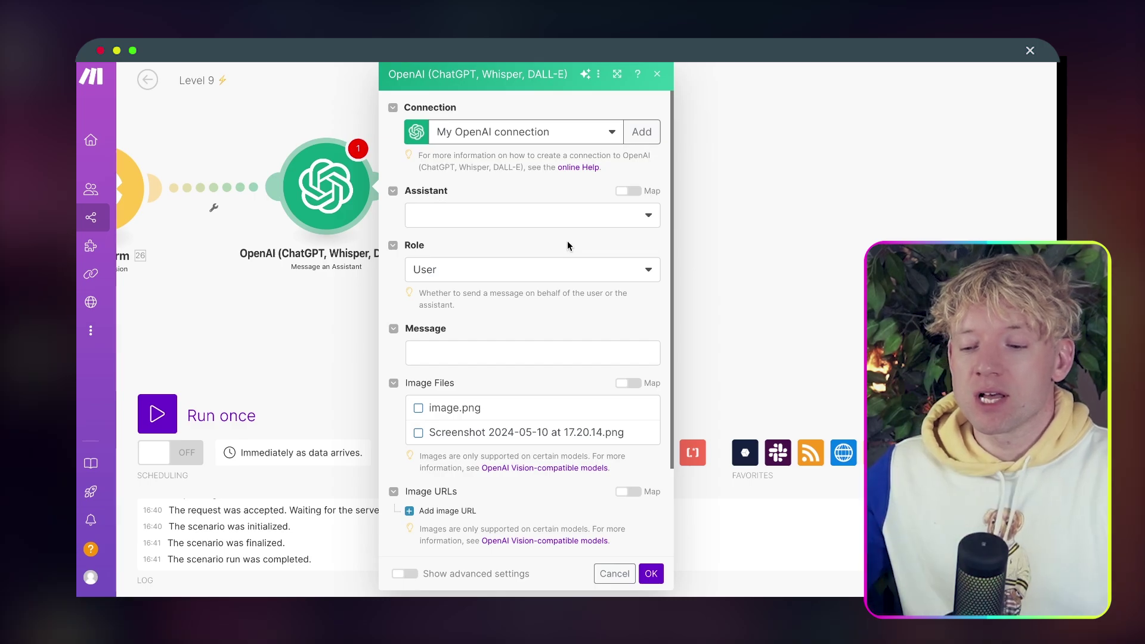
left_click(544, 220)
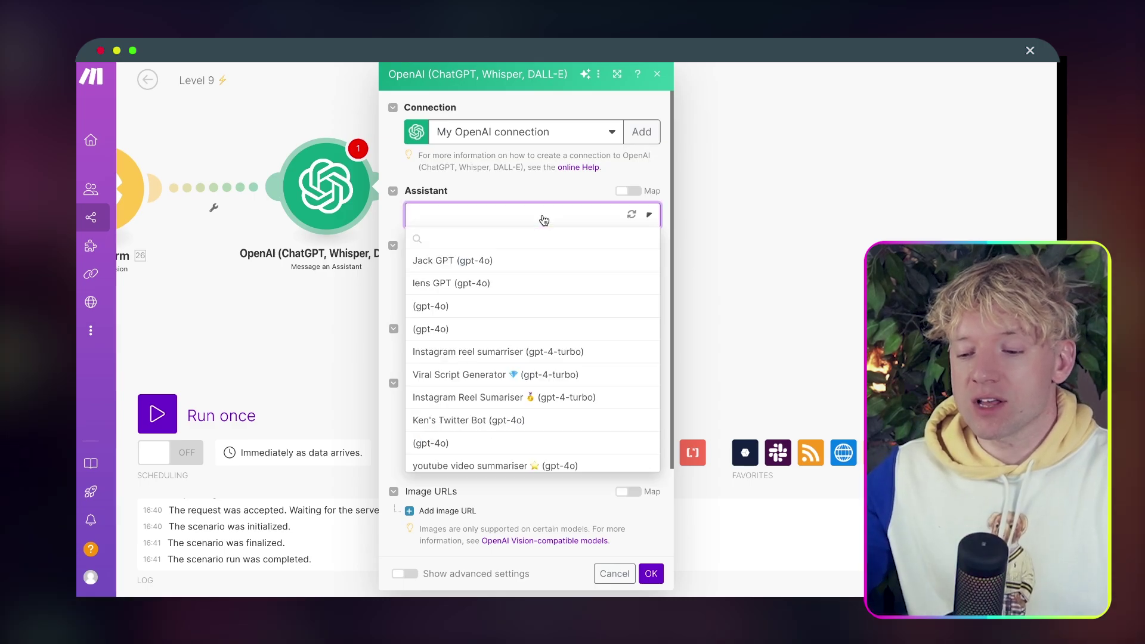
left_click(525, 263)
scroll(513, 358, "down", 2)
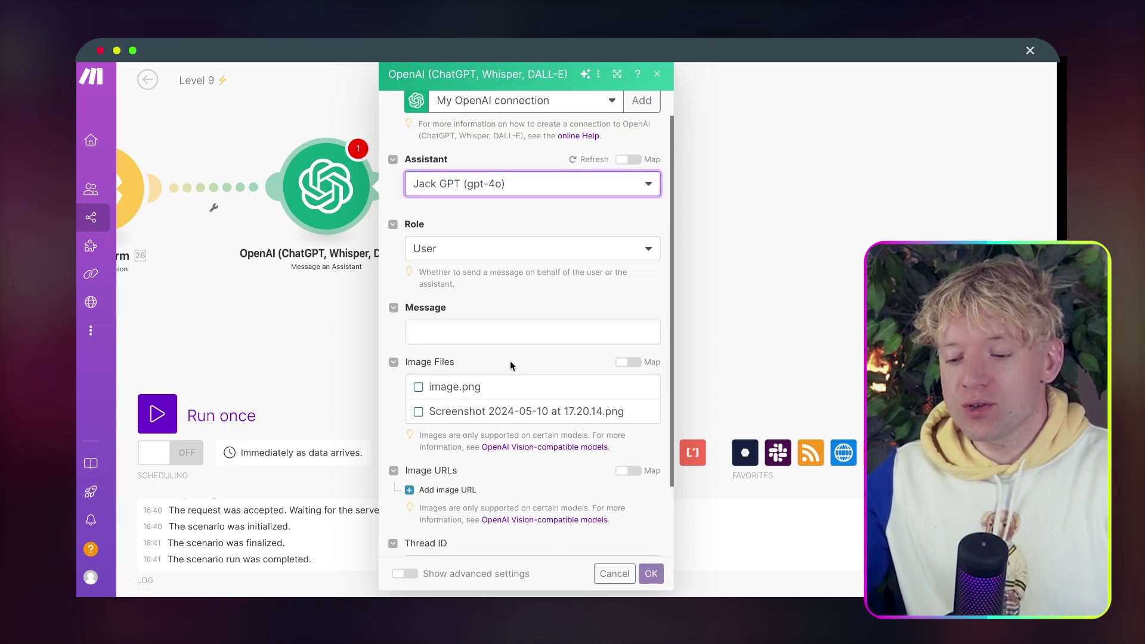
Set the message to 'Hey, what would jack recommend about this:' followed by the submission Data.
left_click(537, 322)
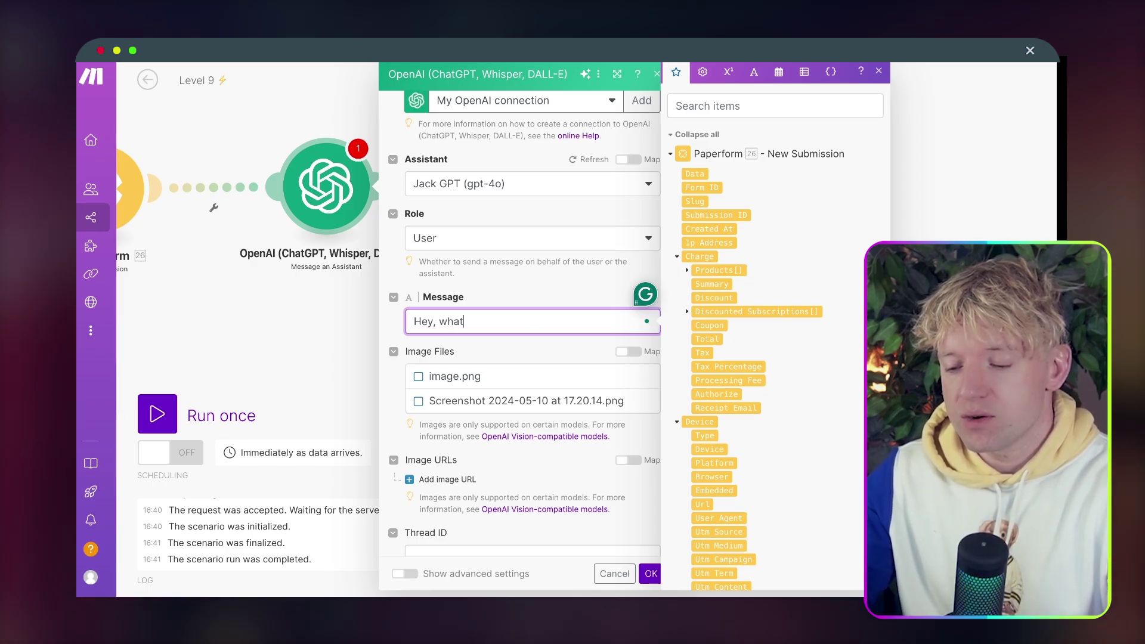
type("Hey, what would jack r")
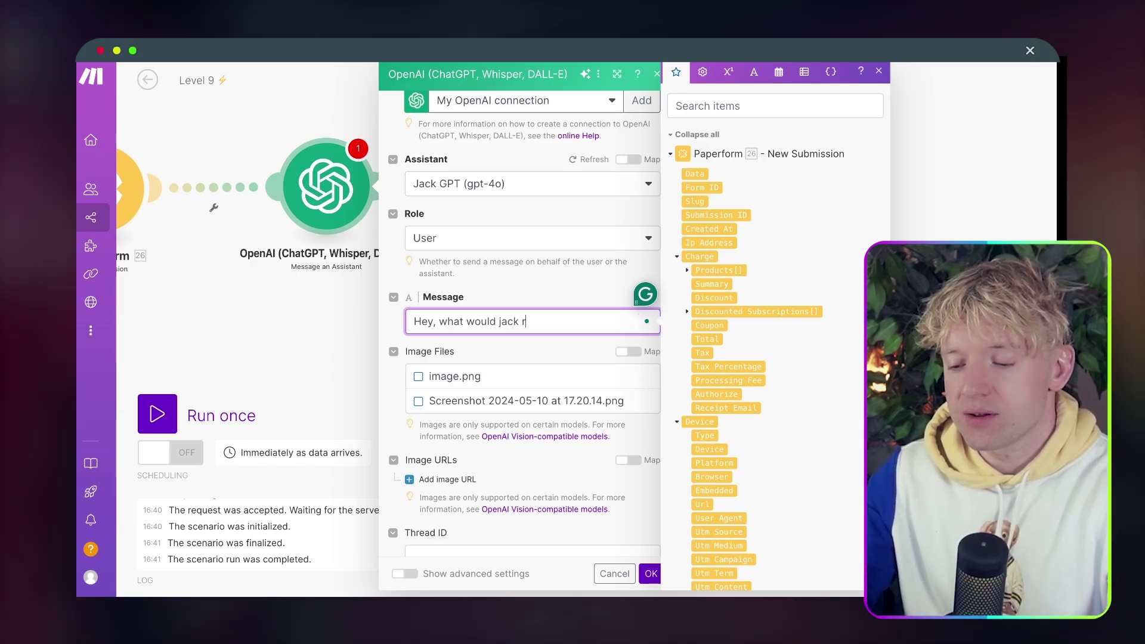
type("ecommend about th")
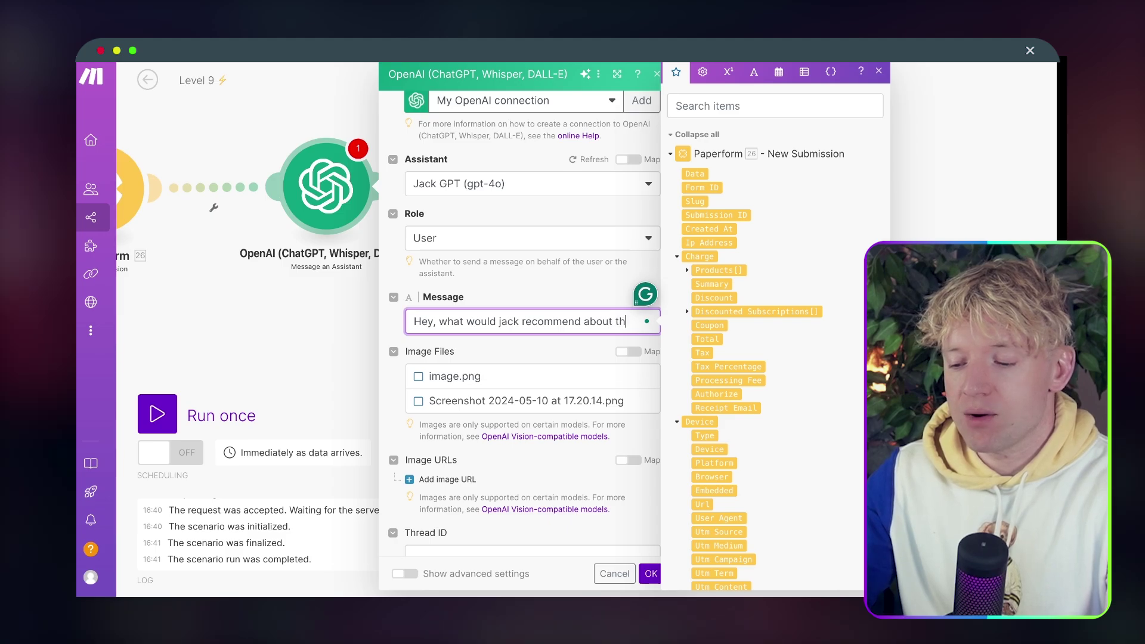
type("is:")
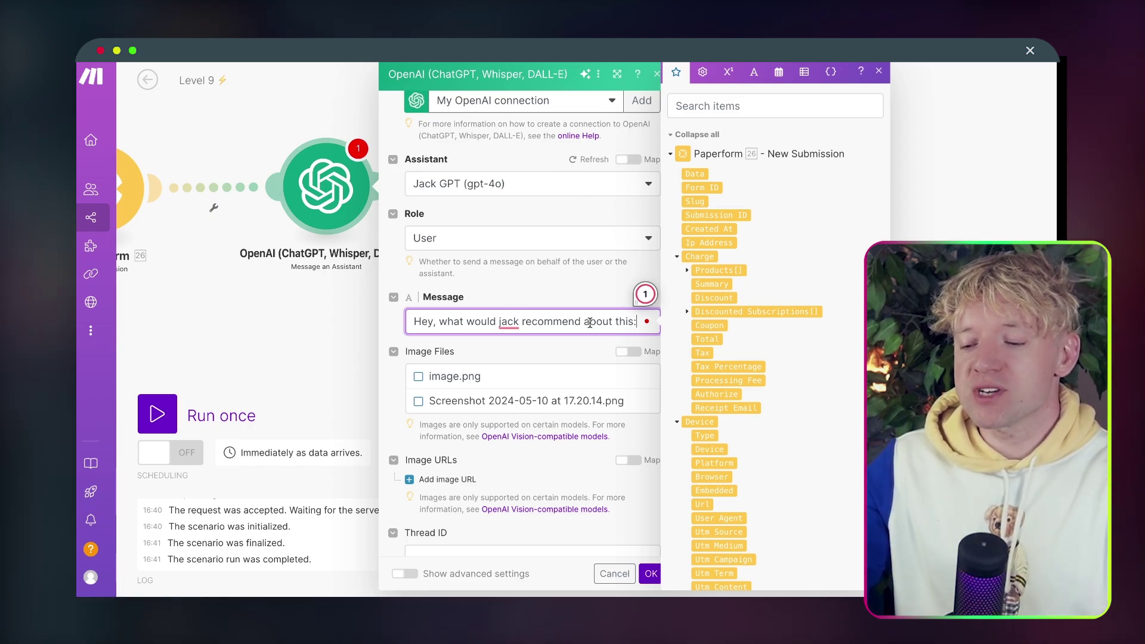
left_click(691, 177)
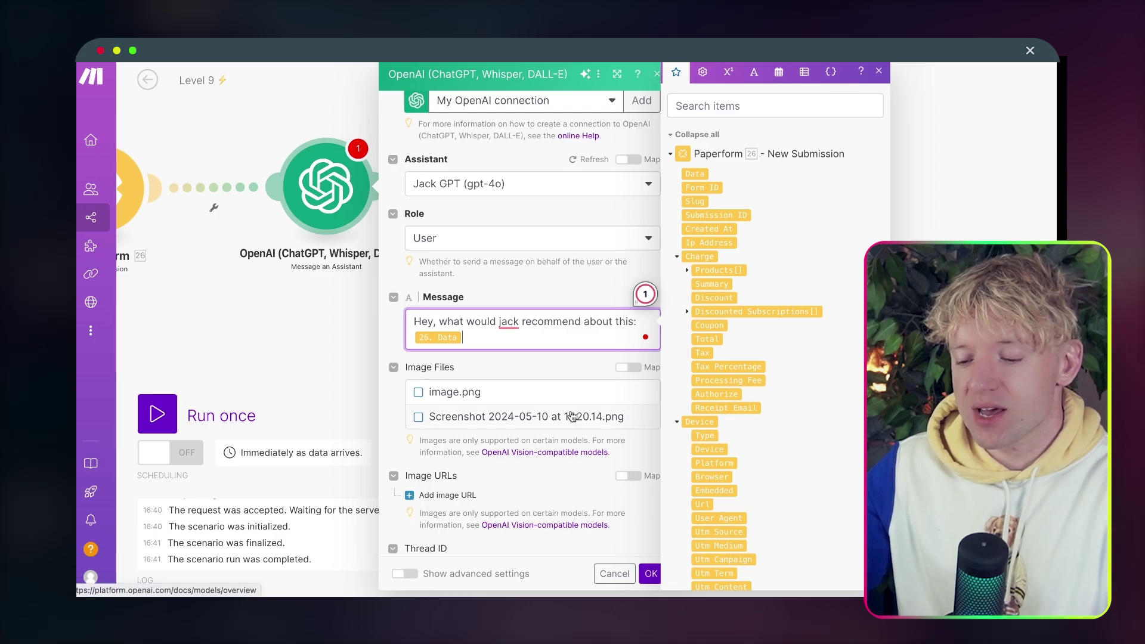
scroll(573, 411, "down", 2)
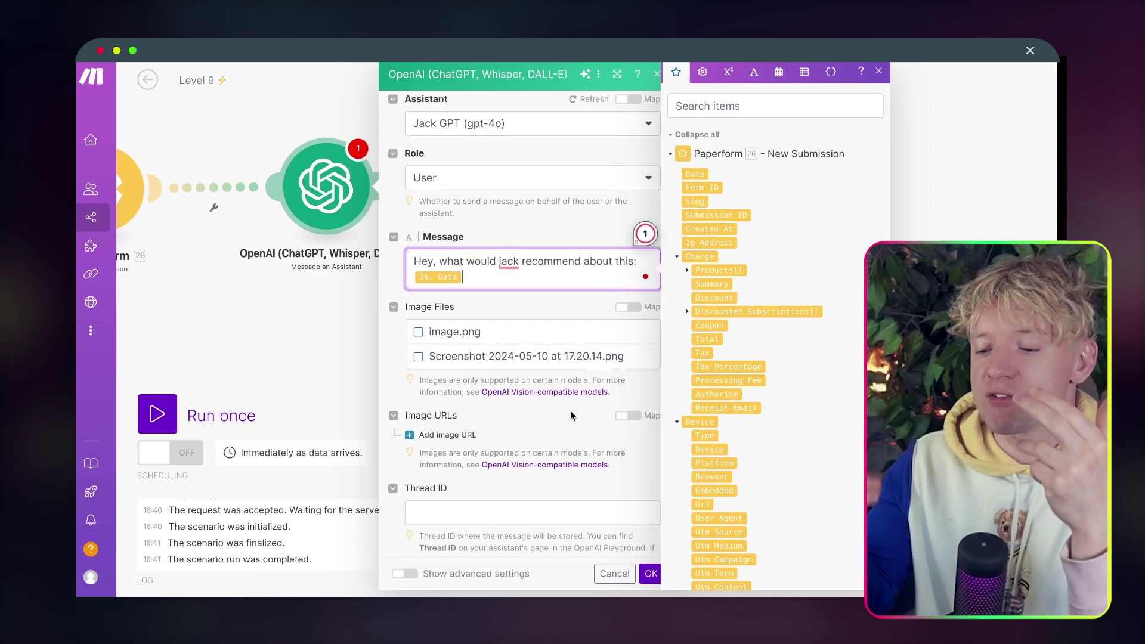
scroll(572, 429, "down", 1)
Save the OpenAI module and rename it to Jack GPT.
left_click(651, 574)
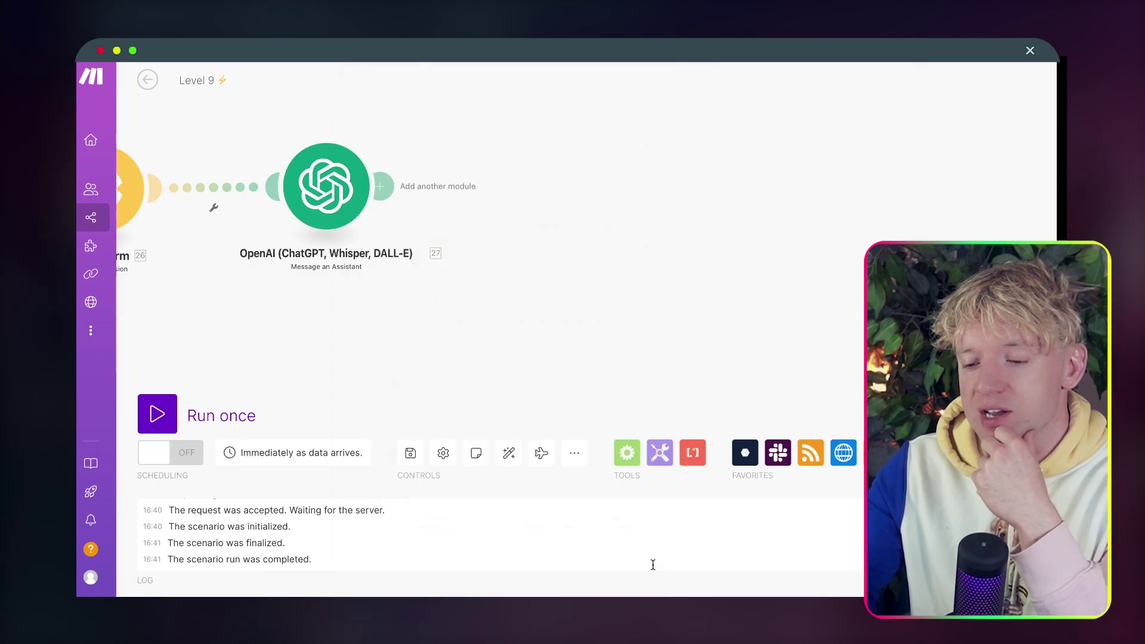
right_click(492, 205)
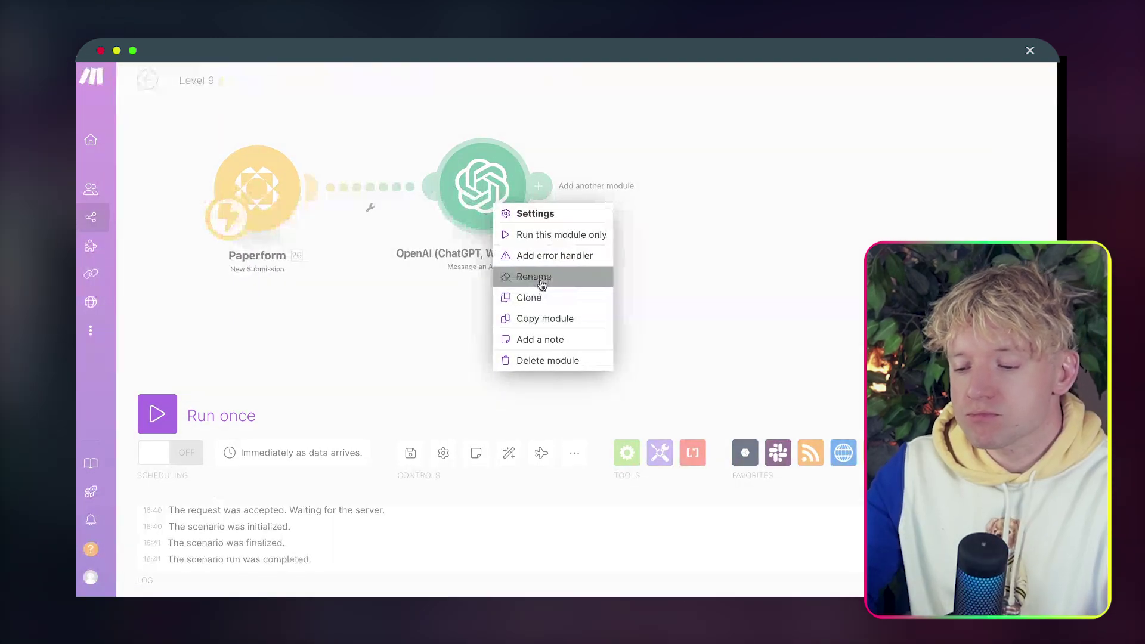
left_click(542, 275)
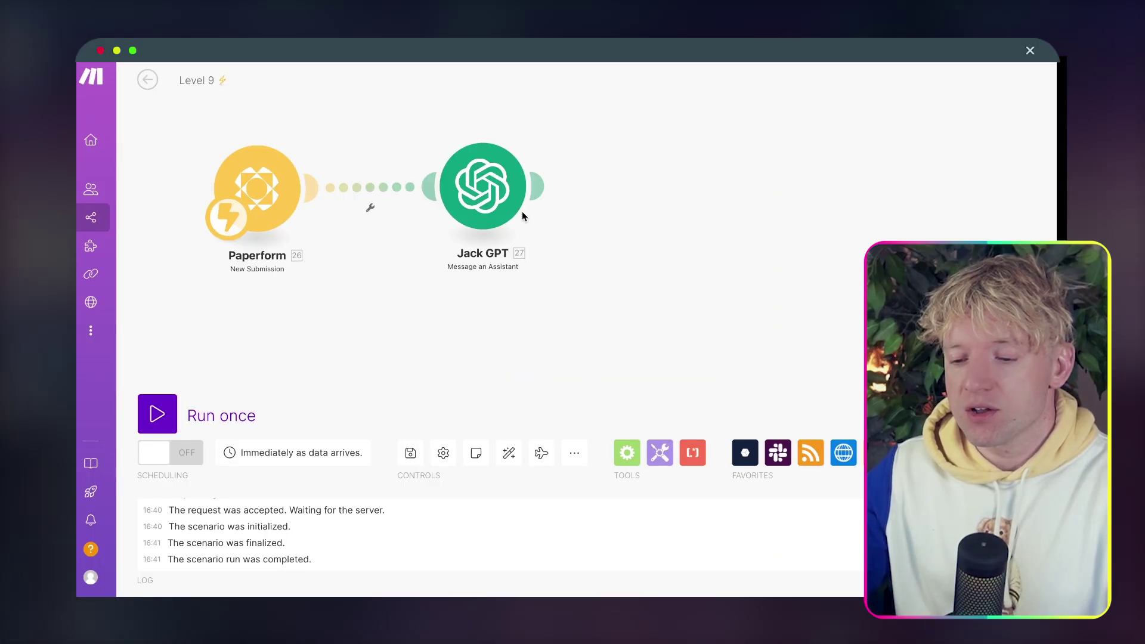
Test-run only the Jack GPT module, then force-stop the waiting run.
right_click(273, 41)
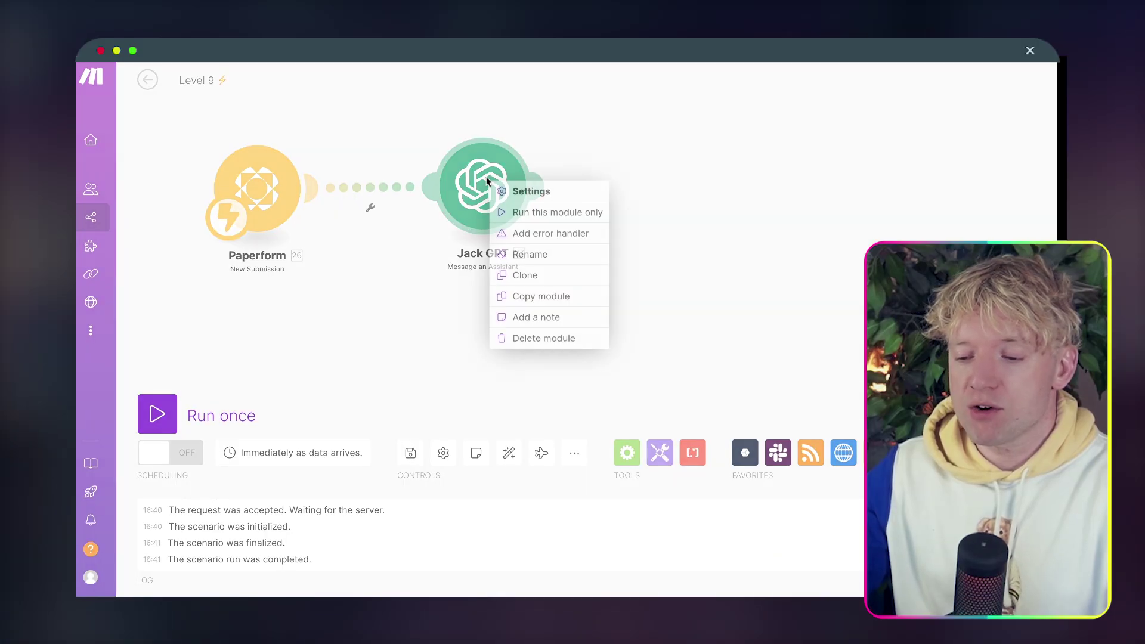
left_click(322, 41)
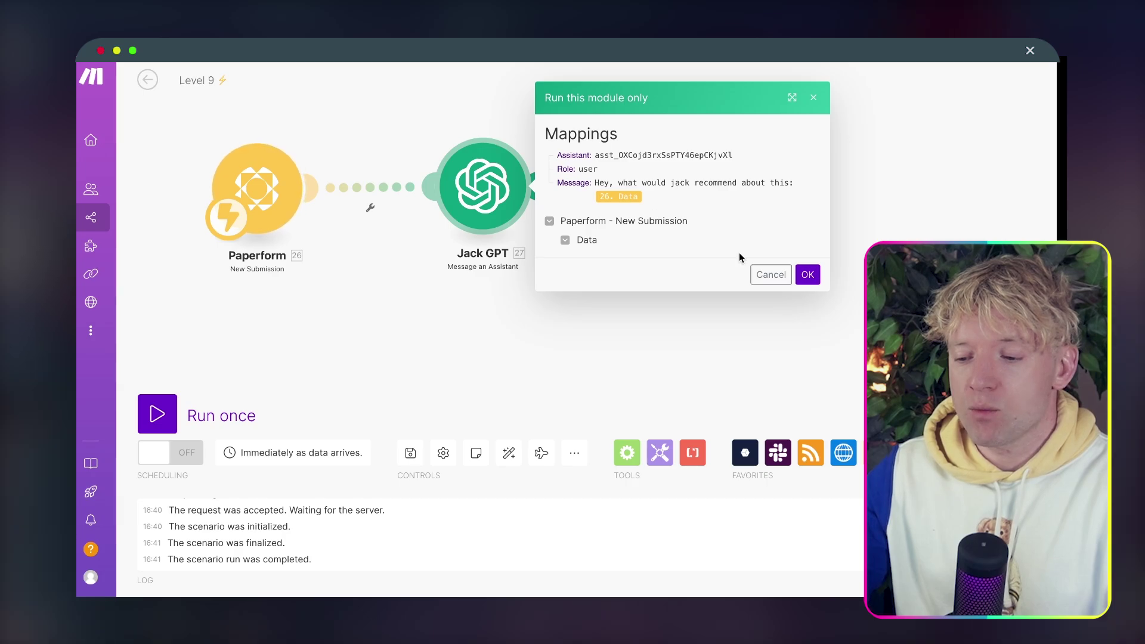
left_click(808, 275)
left_click_drag(649, 204, 581, 191)
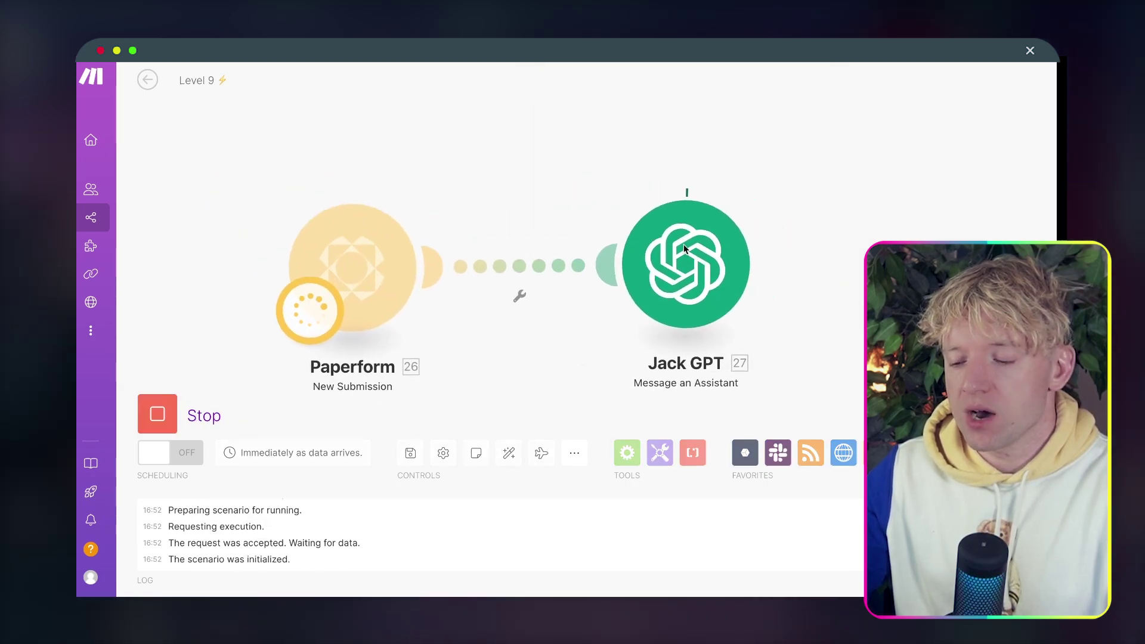
left_click_drag(778, 282, 675, 205)
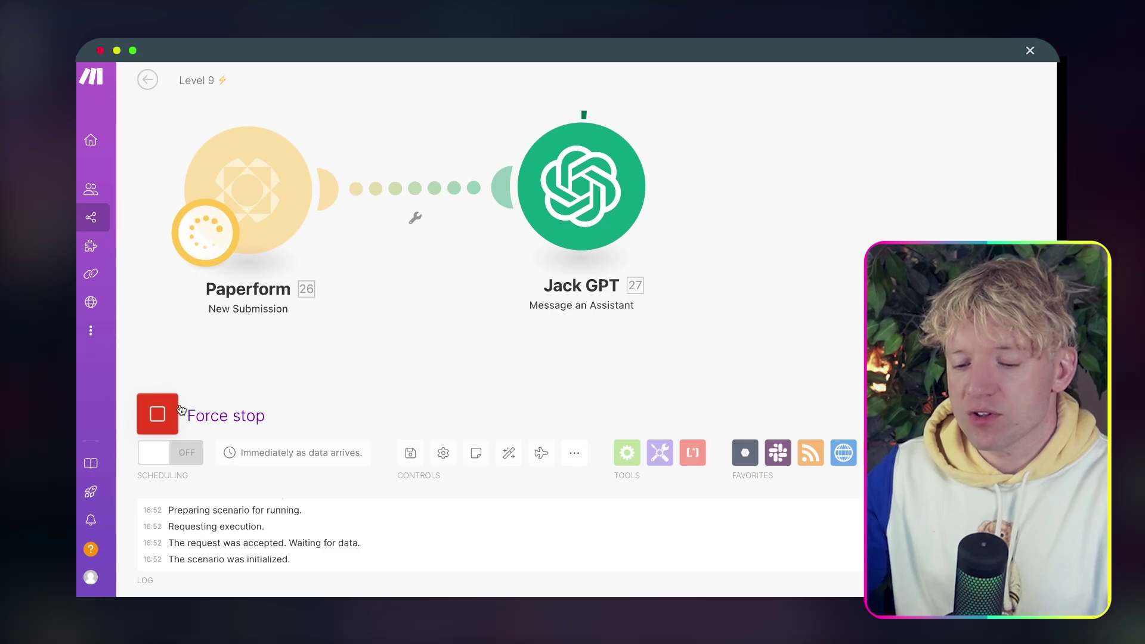
left_click(158, 414)
Delete the Paperform trigger and make Jack GPT the scenario's starting module.
right_click(255, 234)
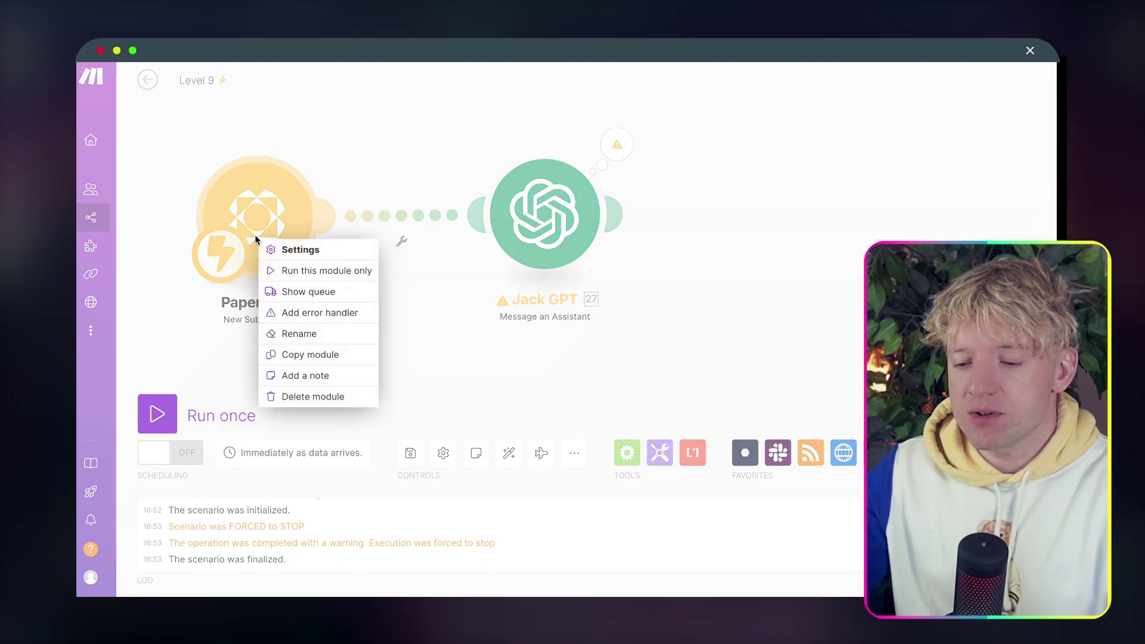
left_click(316, 399)
left_click_drag(245, 272, 539, 265)
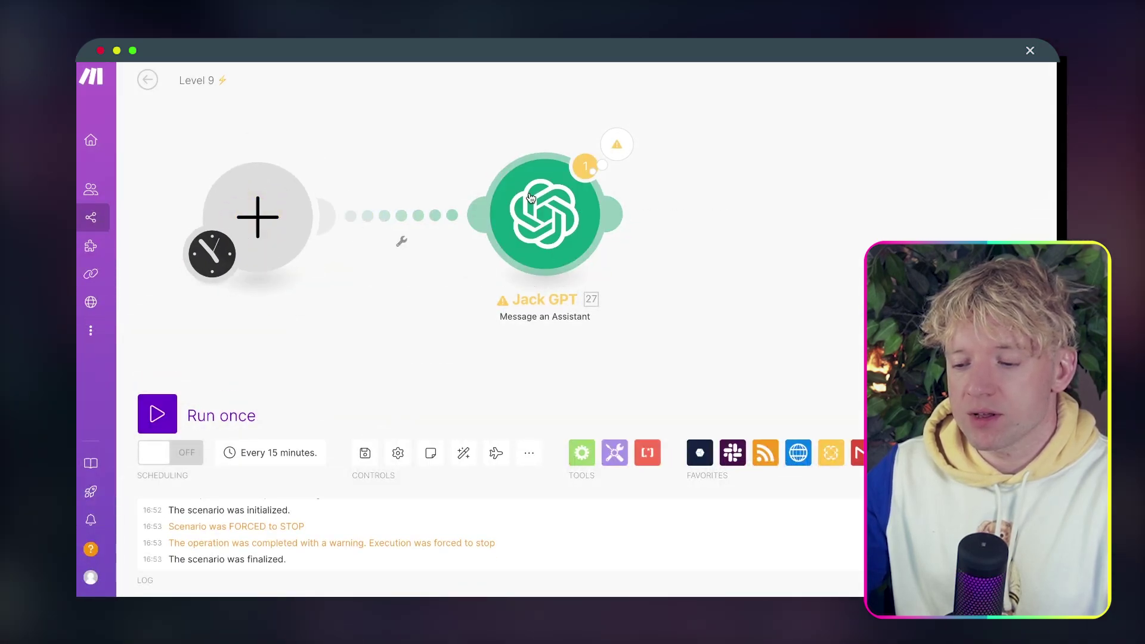
left_click(289, 212)
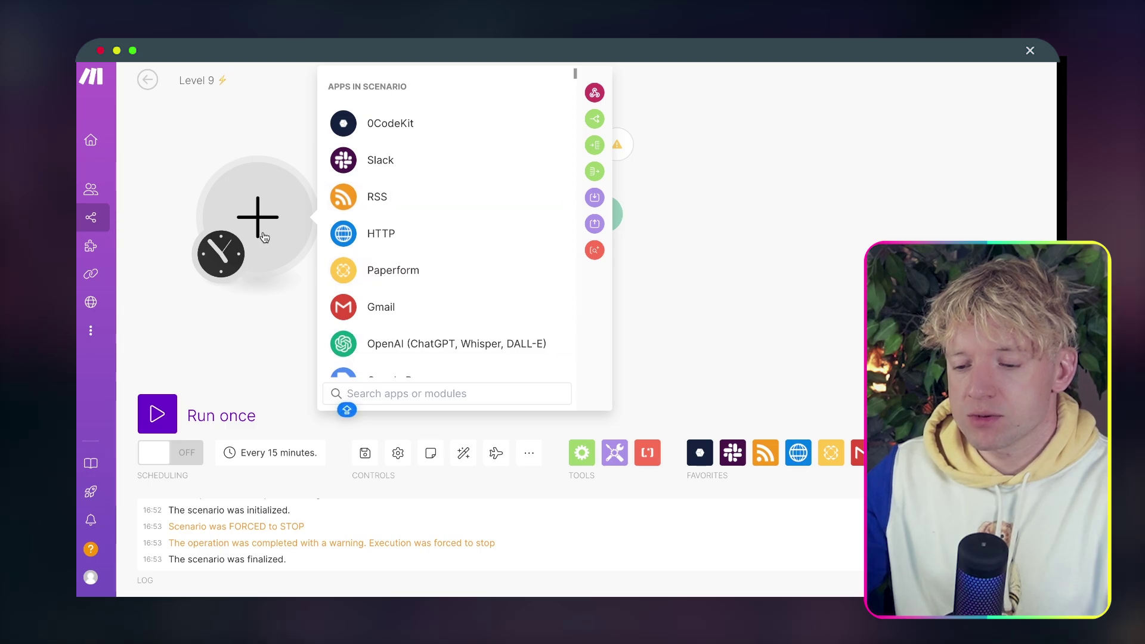
left_click(418, 343)
left_click(660, 235)
left_click_drag(597, 220, 593, 187)
left_click(493, 206)
left_click(532, 236)
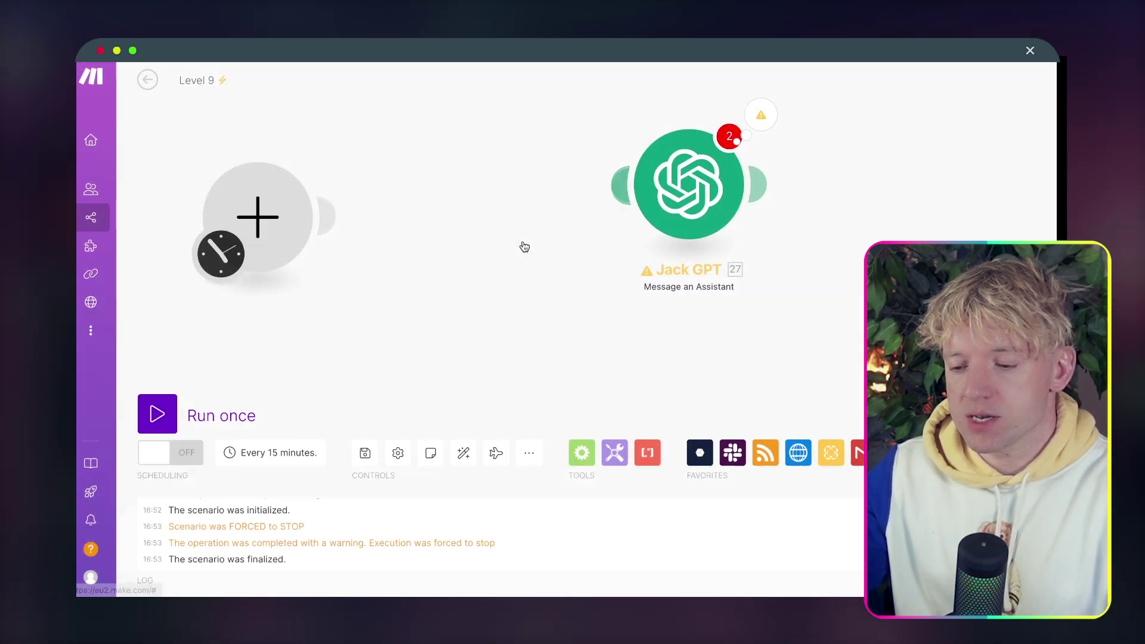
left_click_drag(220, 253, 525, 223)
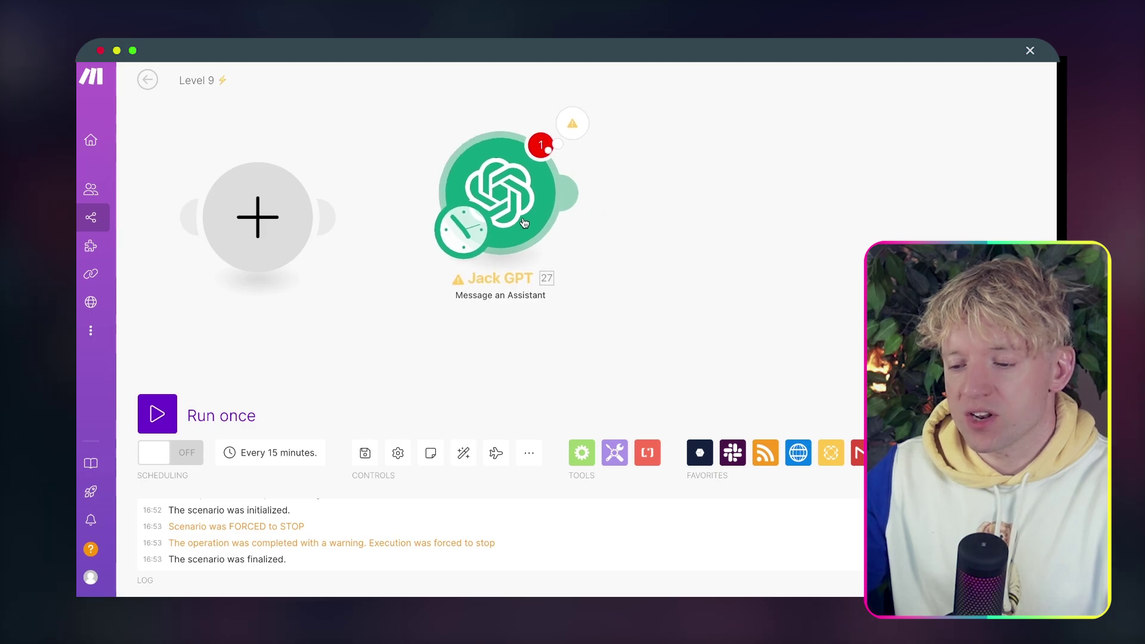
Remove 'about this:' and the mapped Data from Jack GPT's message.
right_click(525, 221)
left_click(516, 162)
left_click(516, 161)
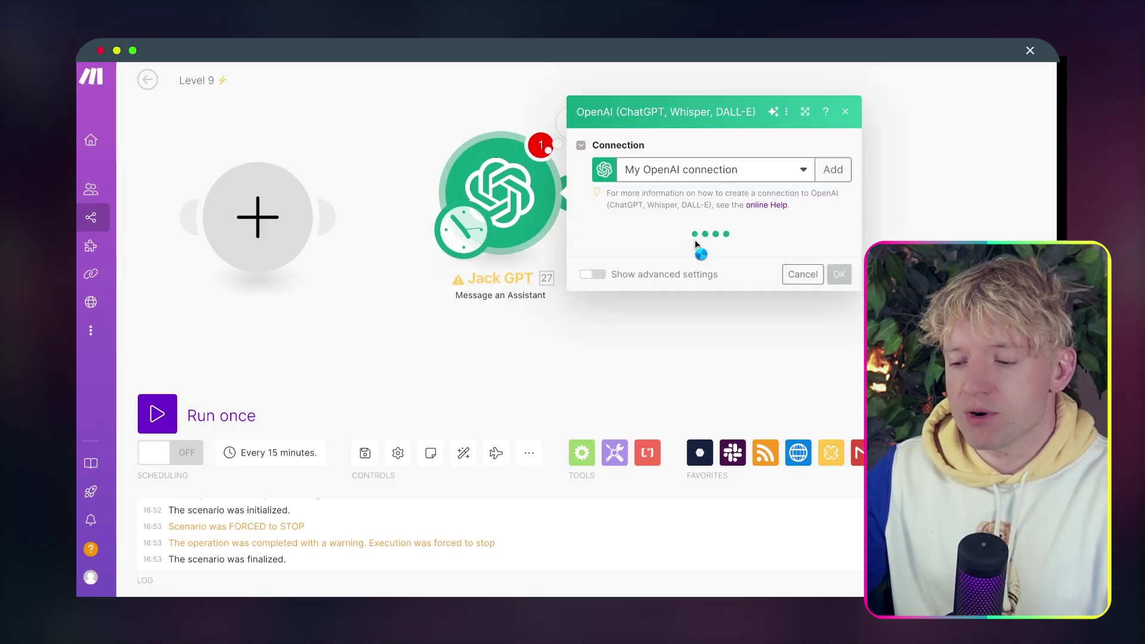
scroll(714, 292, "down", 1)
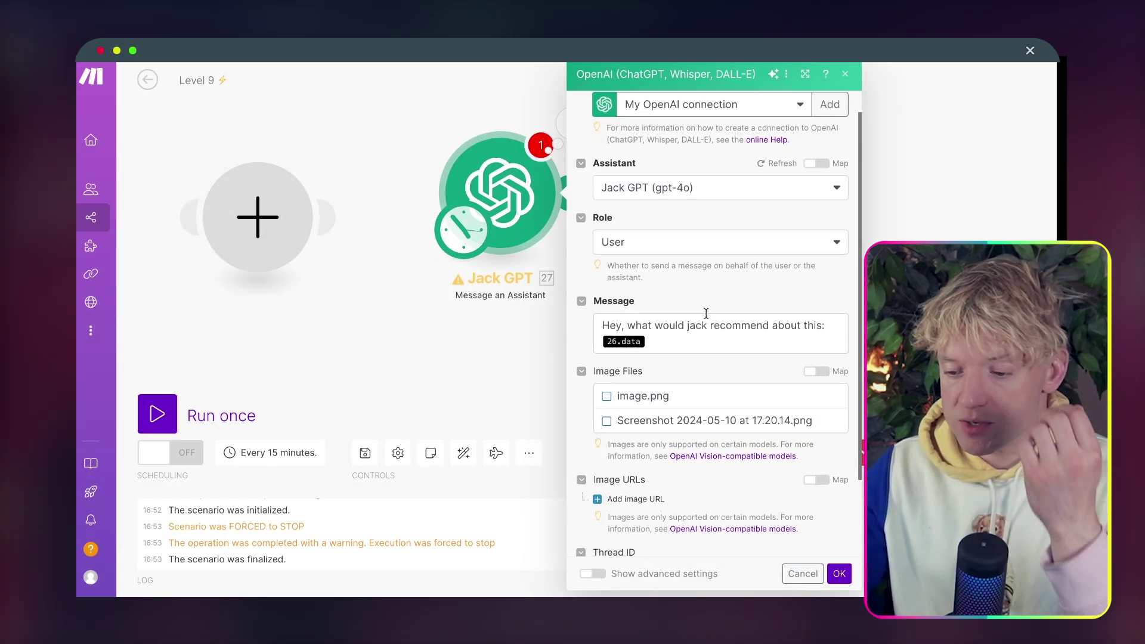
left_click(701, 344)
left_click_drag(700, 345, 807, 325)
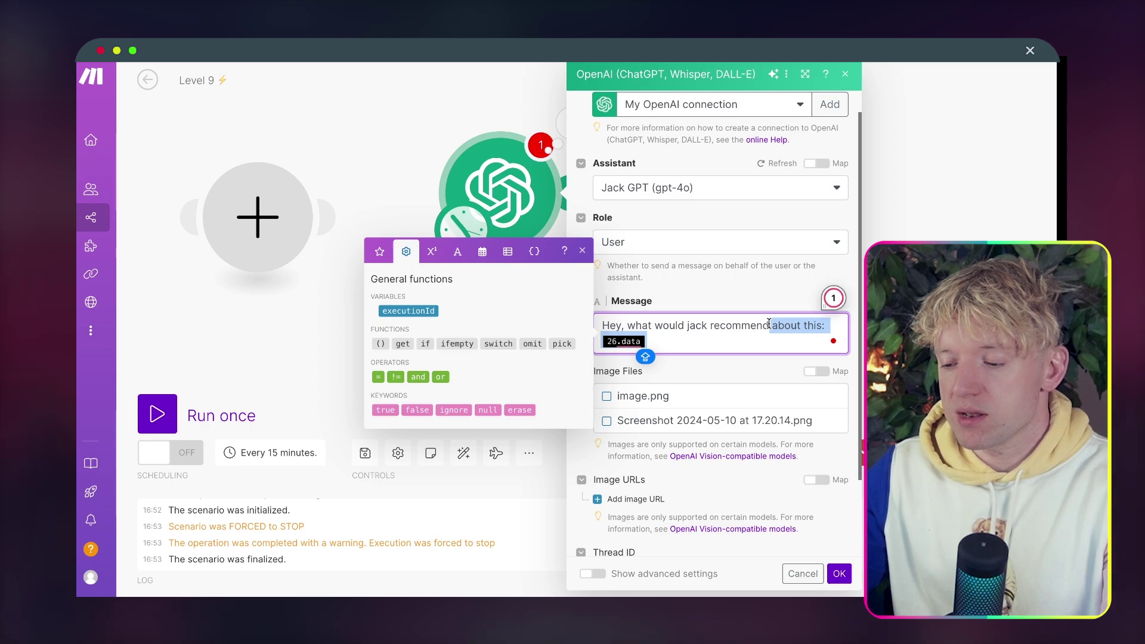
key("BackSpace")
left_click(929, 167)
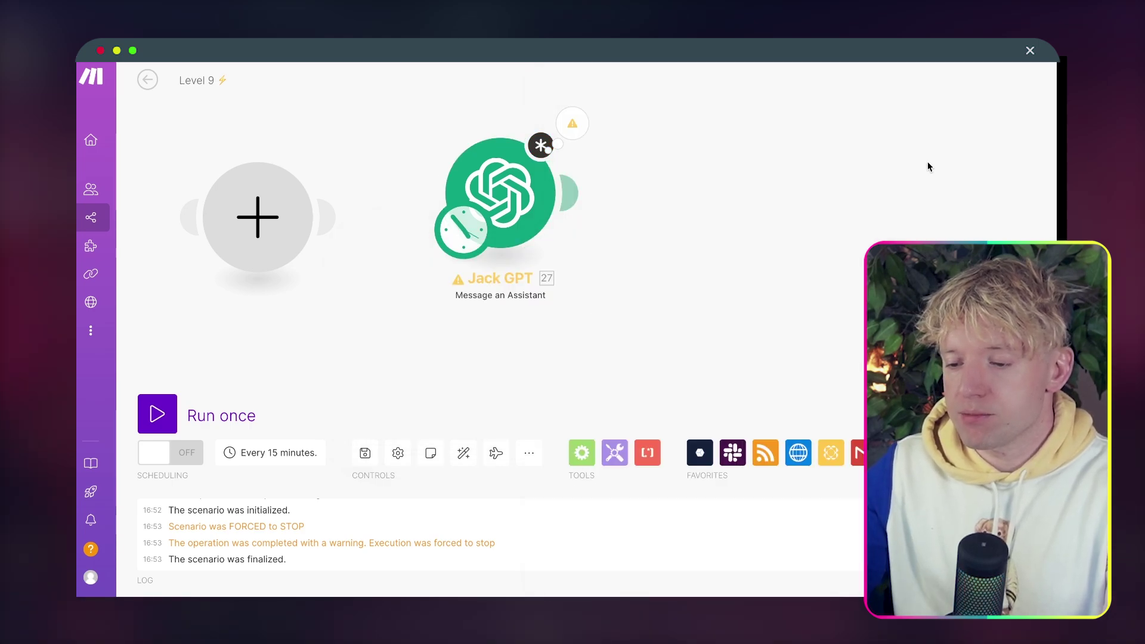
left_click_drag(928, 166, 732, 167)
End the message with 'ABOUT the benefits of using paperform?' and save the module.
left_click(310, 194)
left_click(589, 354)
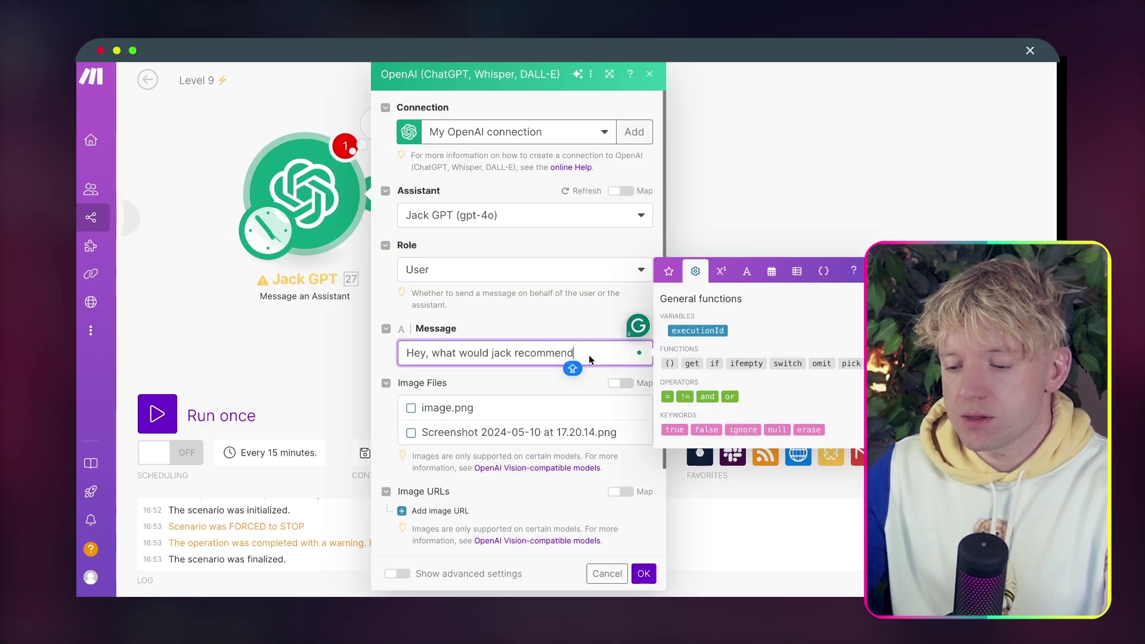
type("AB")
type("OUT the und")
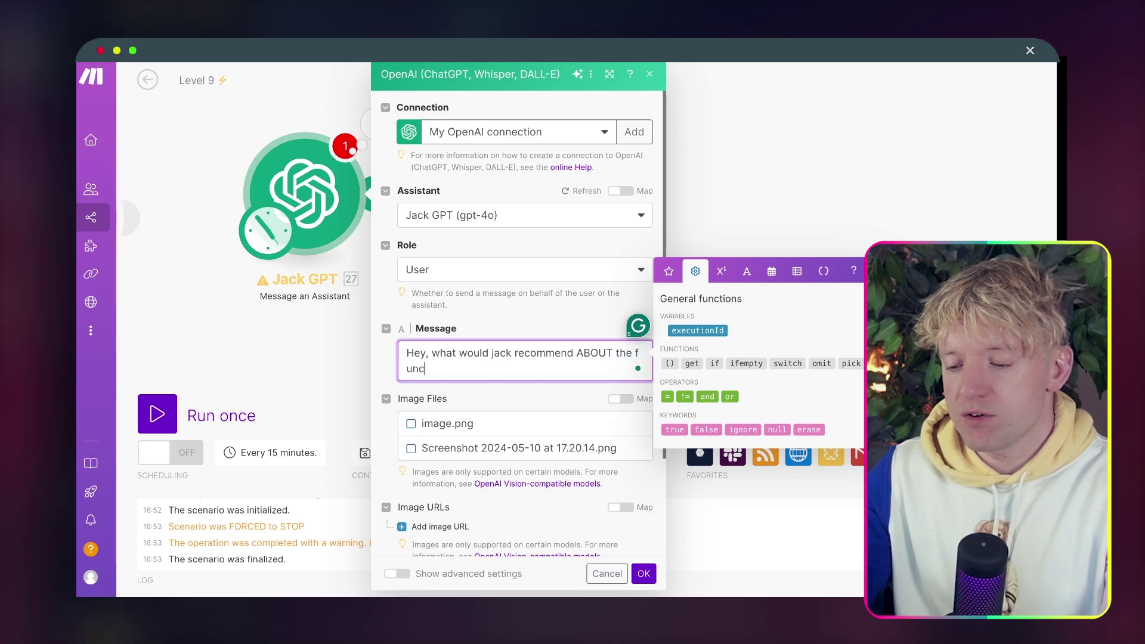
key("BackSpace")
key("BackSpace")
key("BackSpace")
key("BackSpace")
type("b")
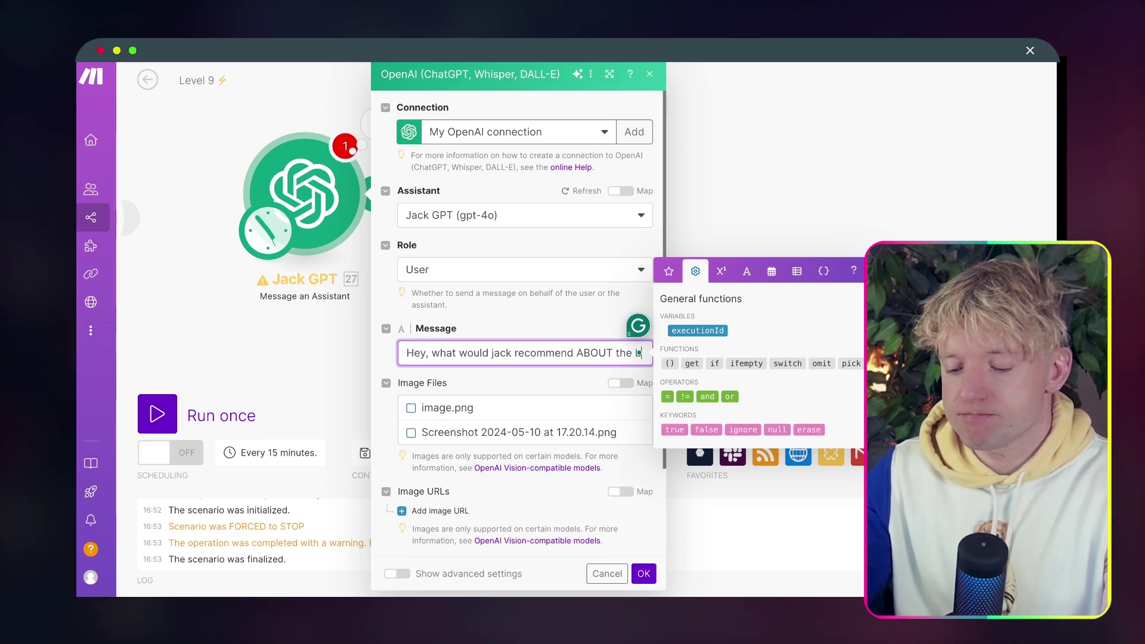
type("ene")
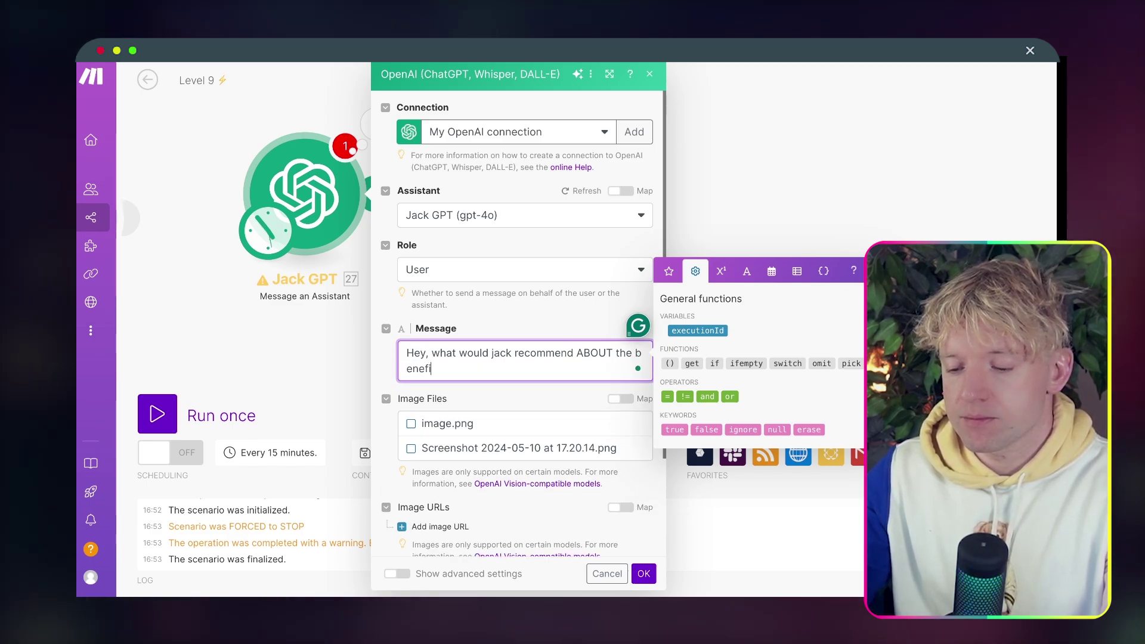
type("fi")
key("BackSpace")
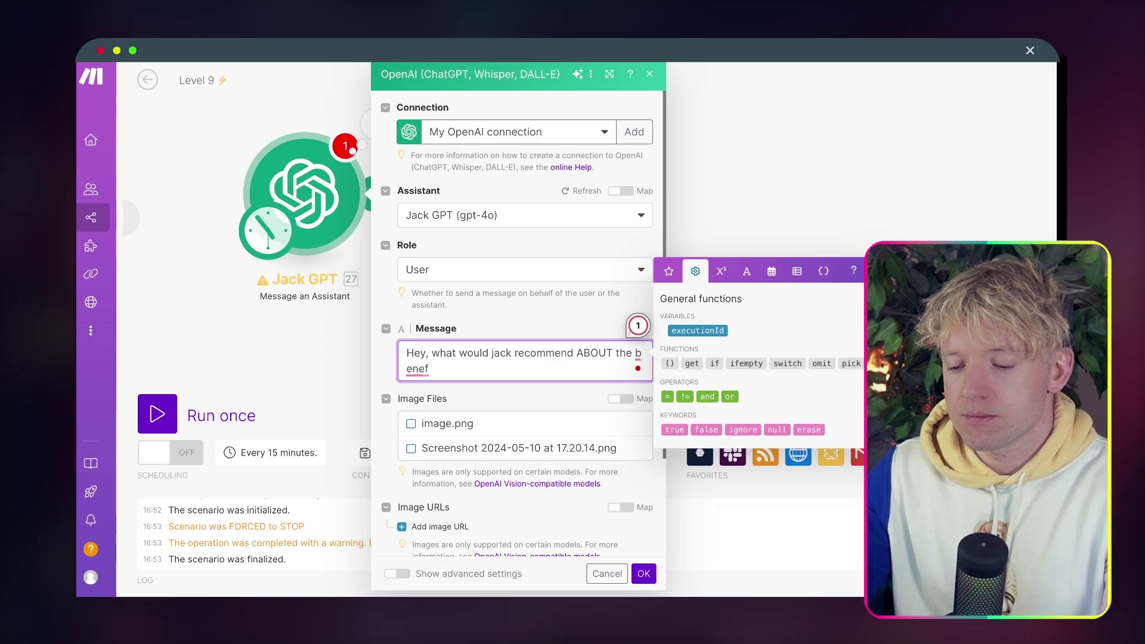
type("ts of using ")
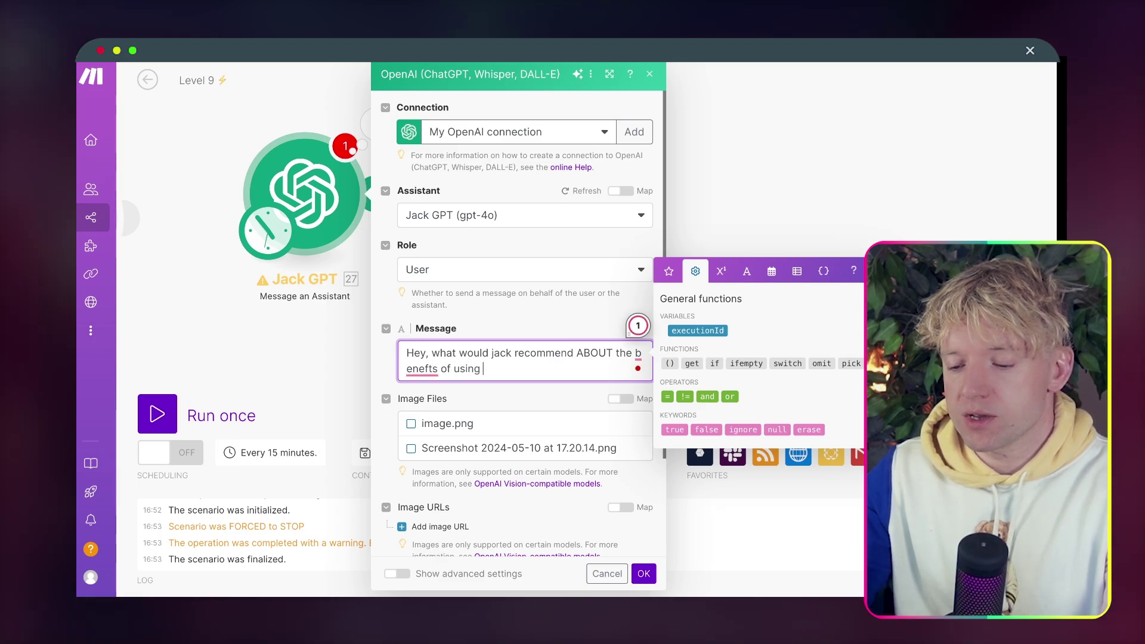
type("paperform?")
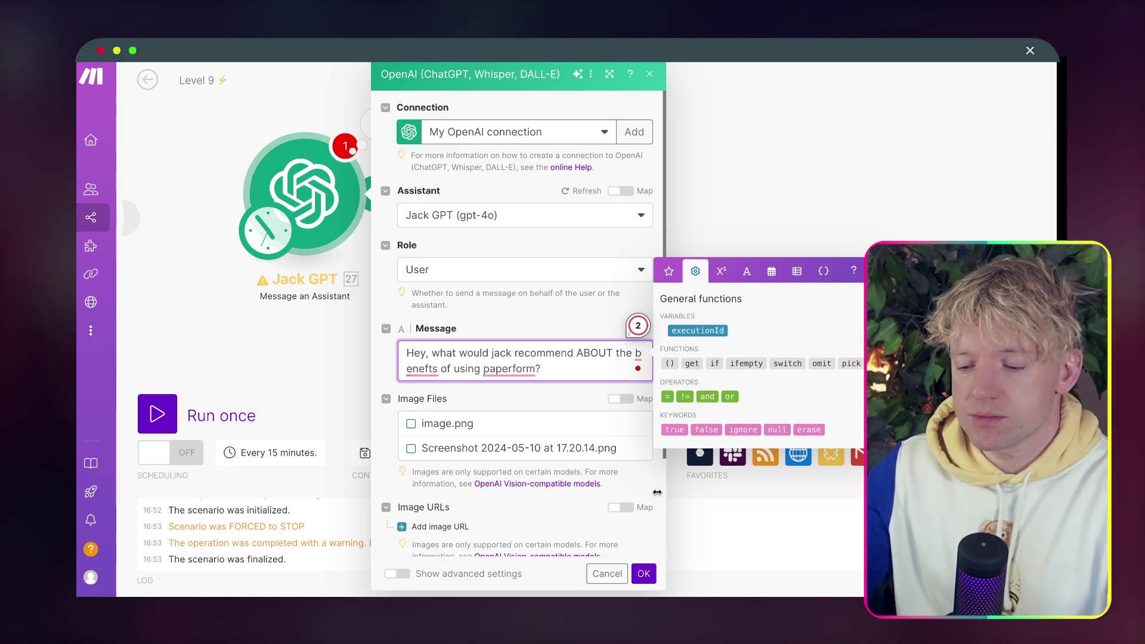
left_click(643, 575)
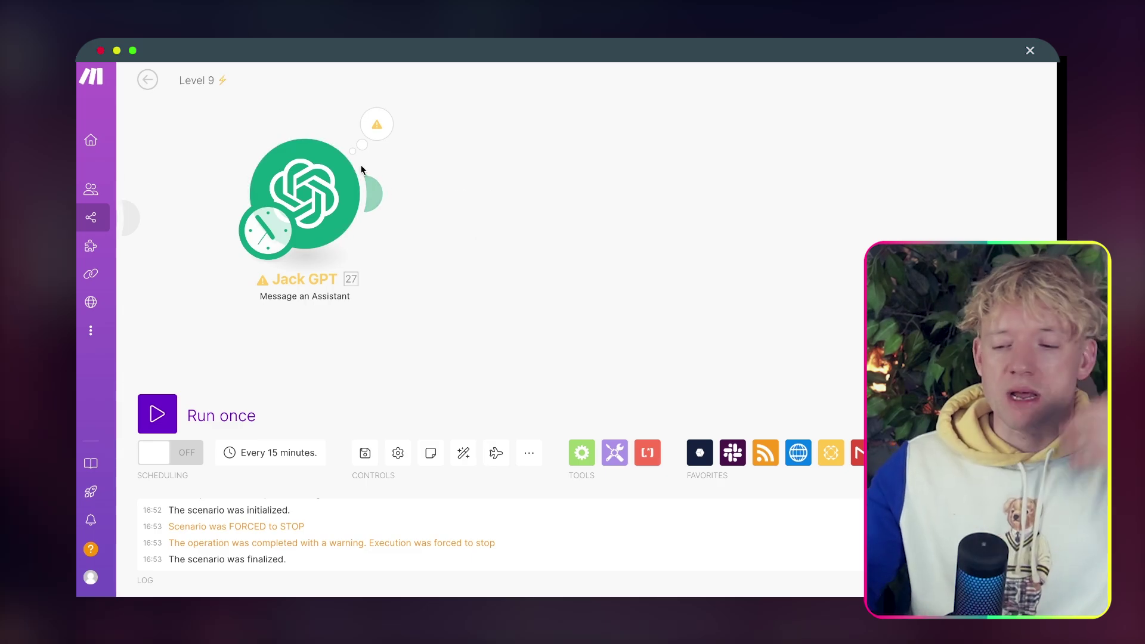
Run the scenario once and expand the output's Content > 1 > Text > Value.
left_click(156, 420)
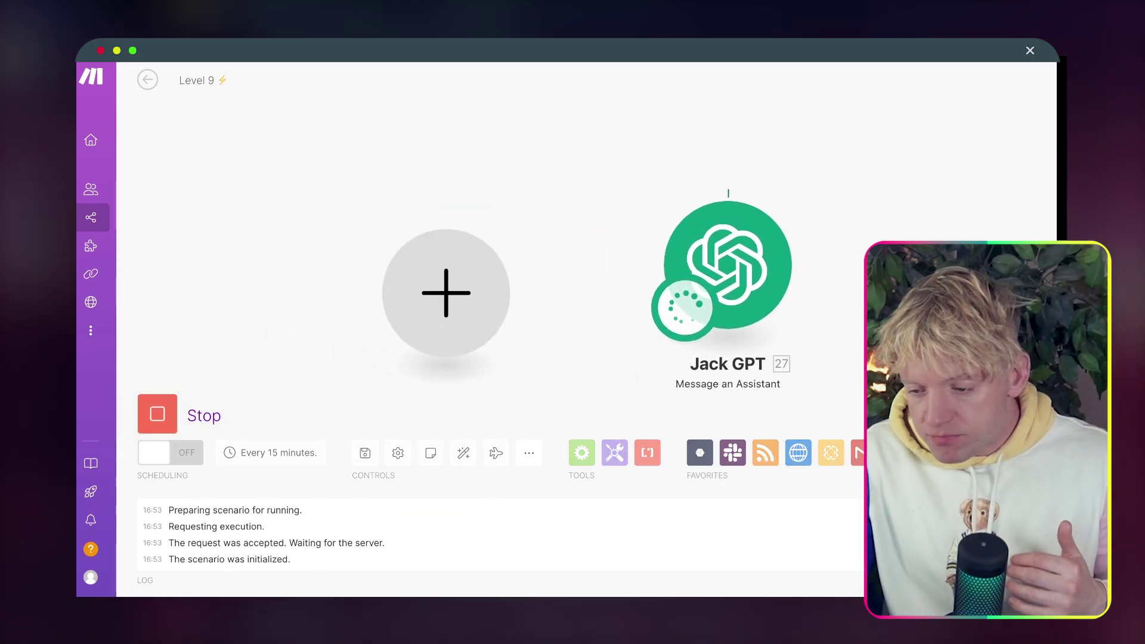
left_click_drag(892, 243, 590, 182)
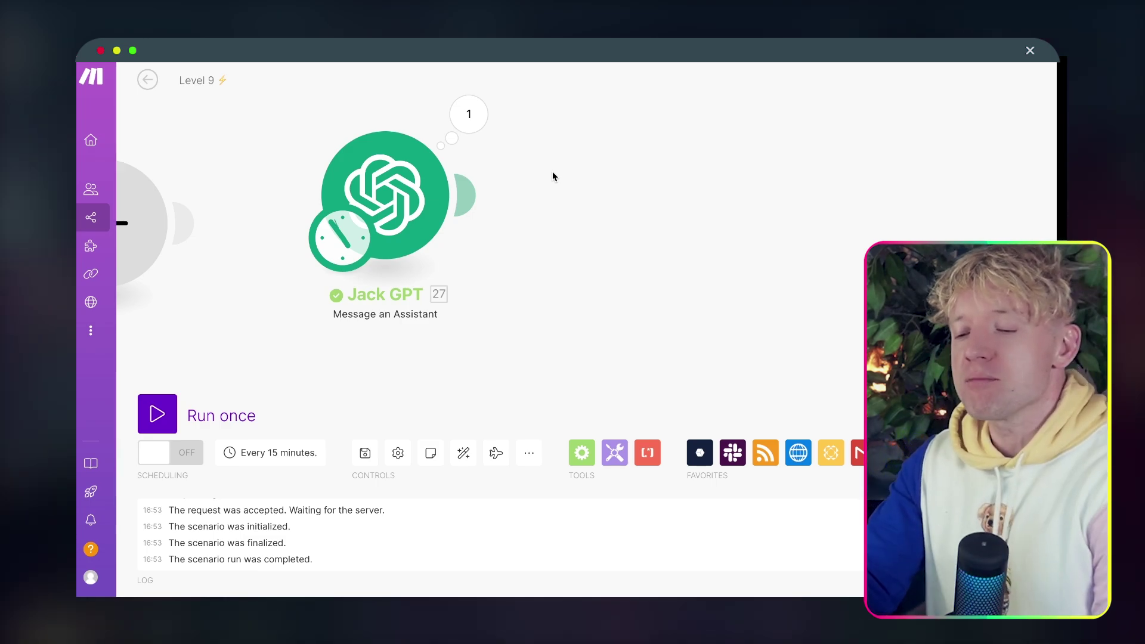
left_click_drag(612, 195, 510, 207)
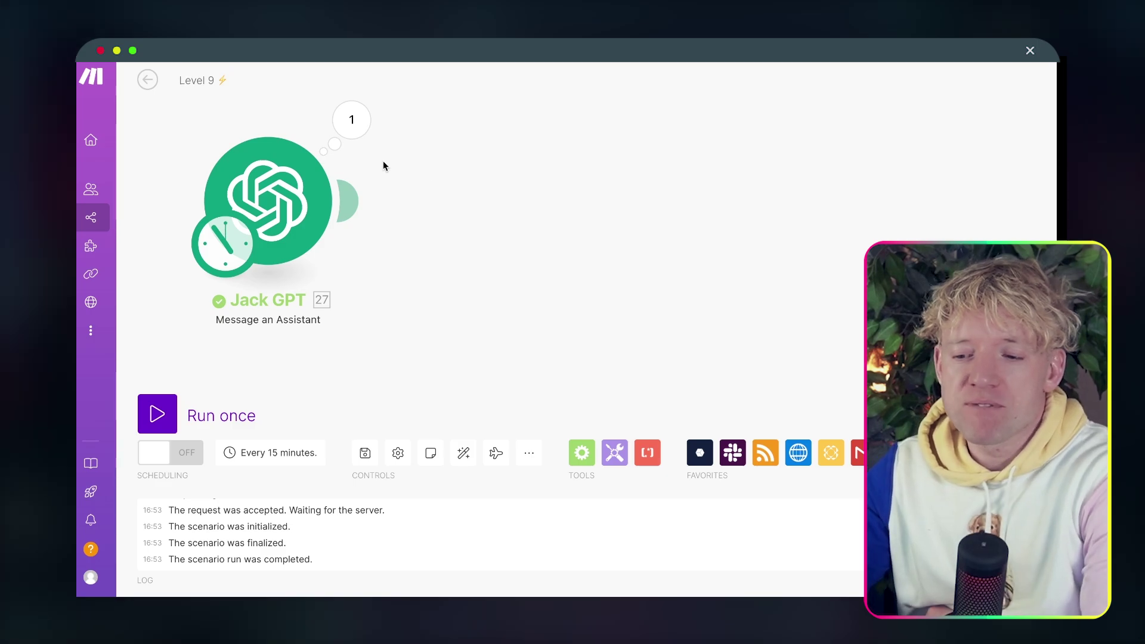
left_click(367, 140)
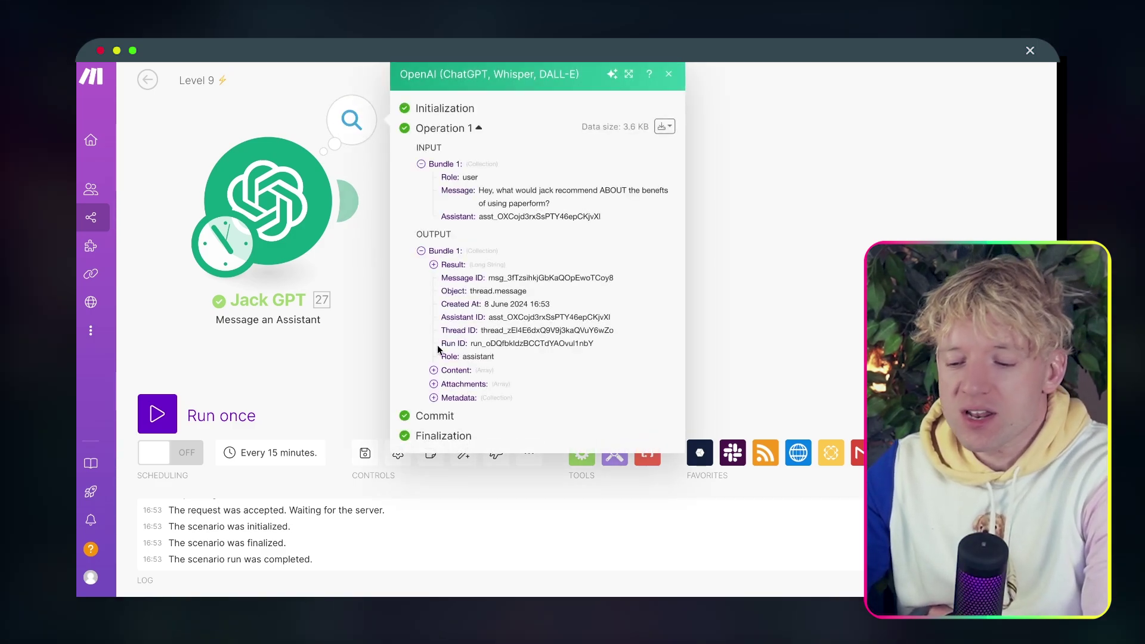
left_click(435, 371)
left_click(446, 384)
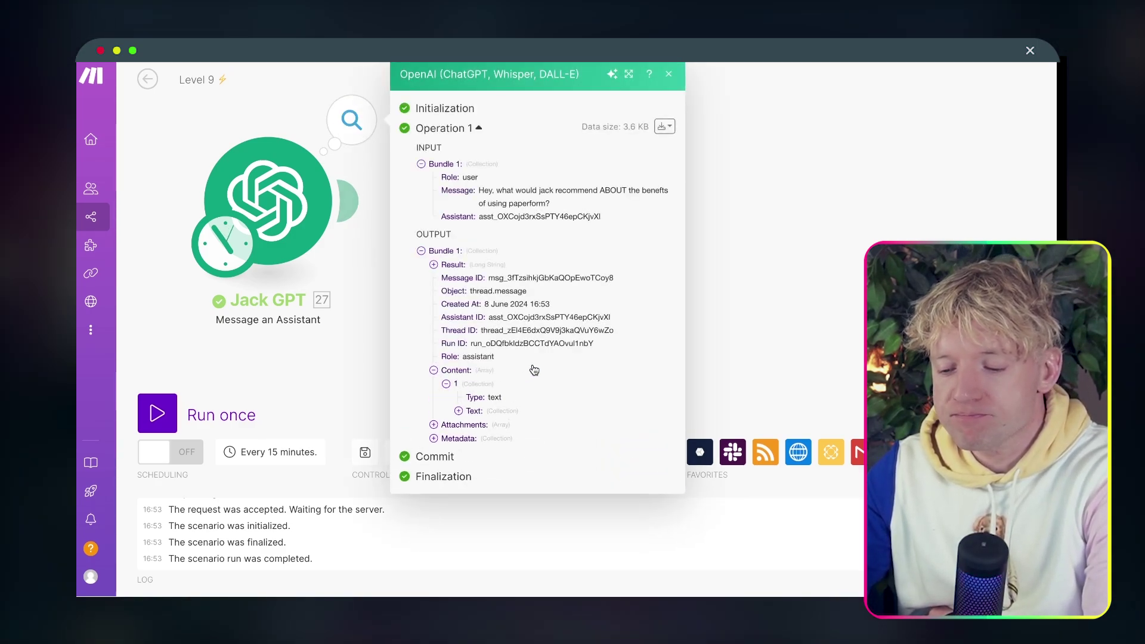
left_click(459, 411)
left_click(471, 424)
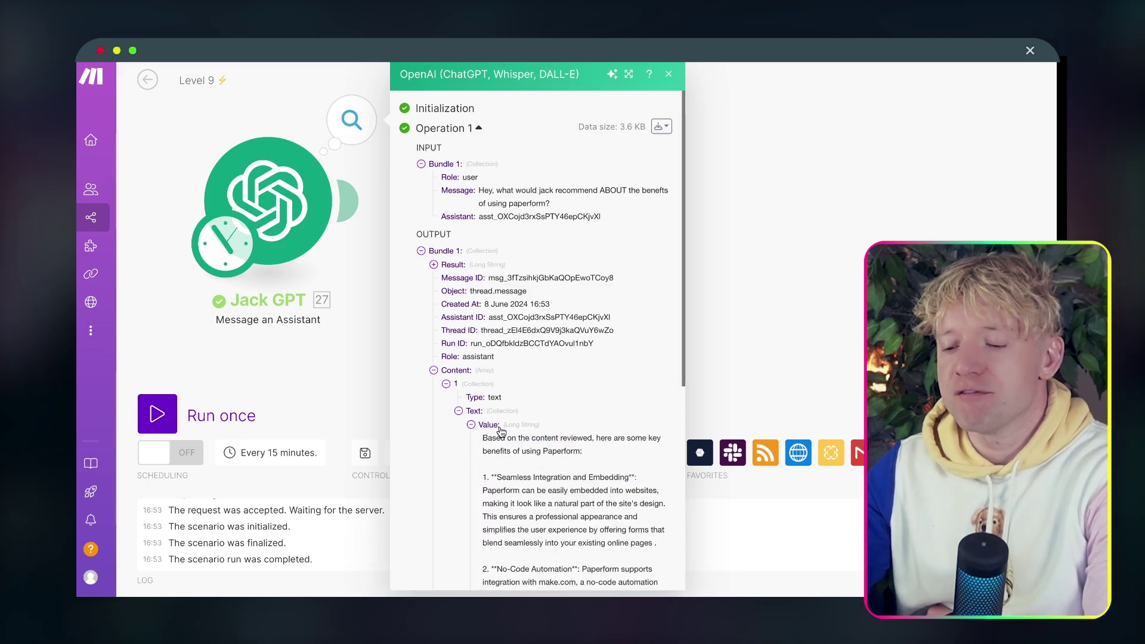
Read the listed Paperform benefits, such as Seamless Integration and Embedding.
scroll(516, 427, "down", 2)
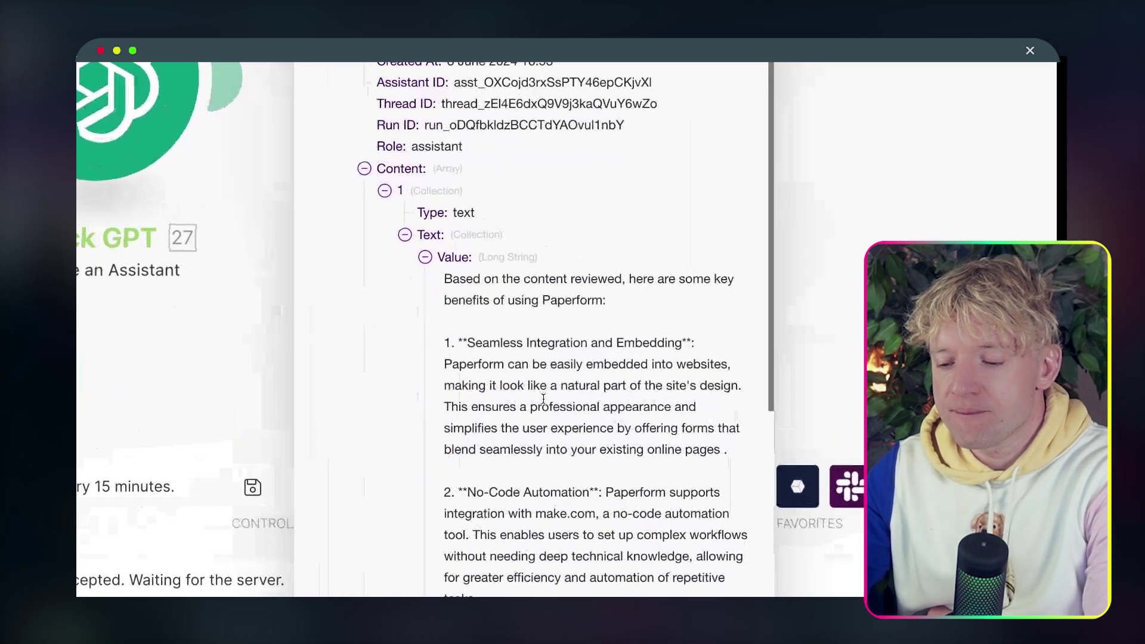
left_click_drag(483, 349, 539, 349)
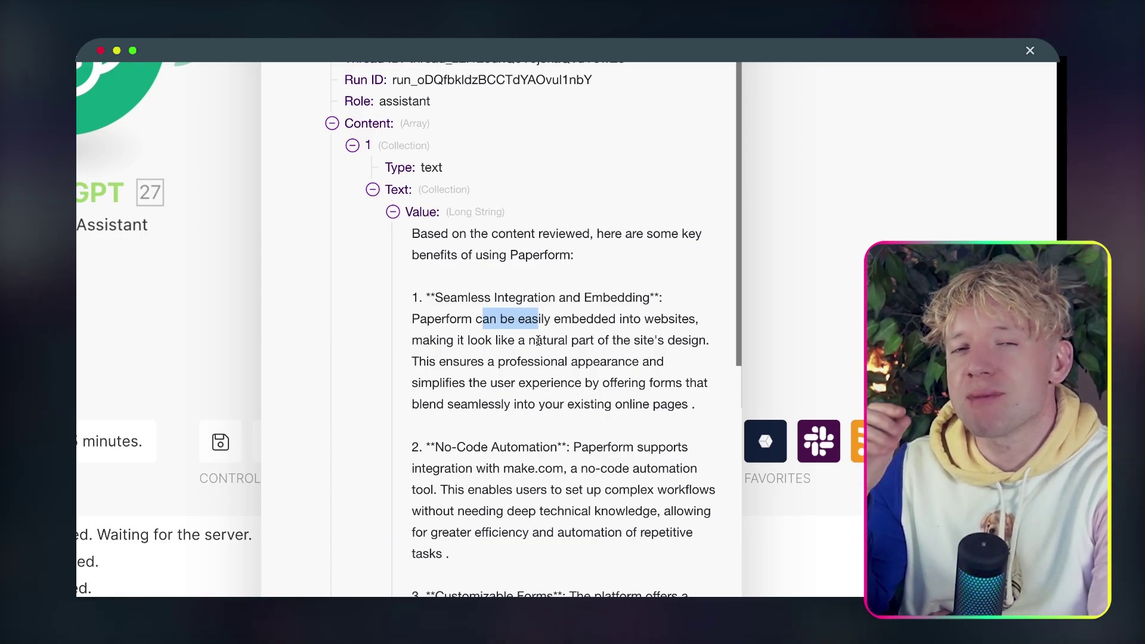
left_click(539, 341)
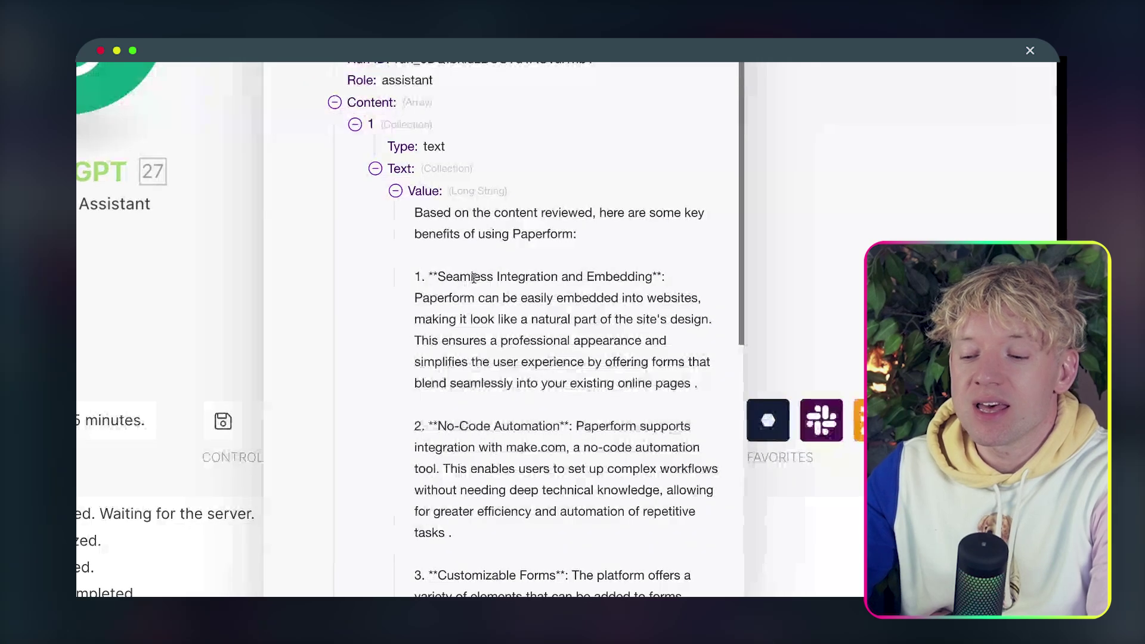
left_click_drag(473, 278, 652, 278)
left_click(586, 332)
left_click_drag(459, 298, 596, 383)
right_click(595, 387)
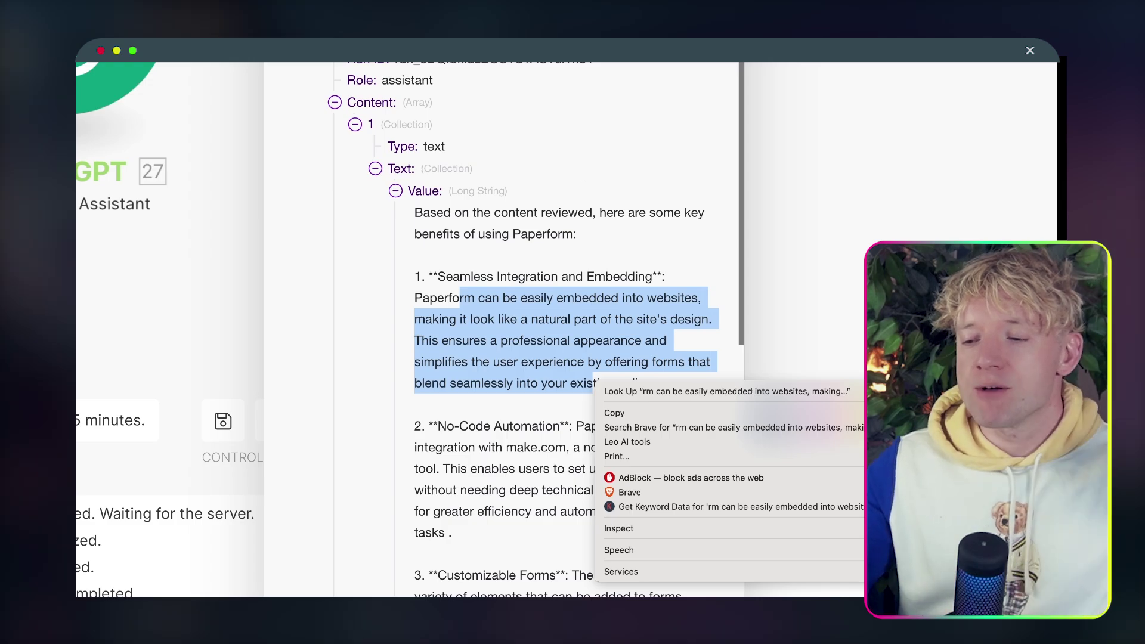
key("Escape")
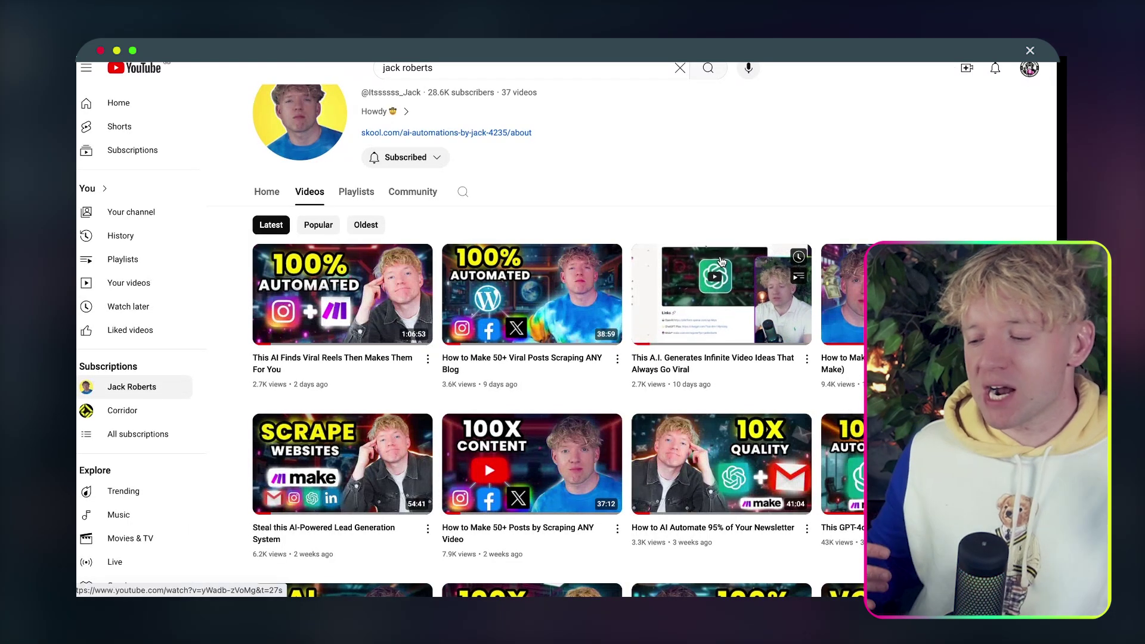
Play the 'How to Make Money with AI Agents (using Make)' video with the sound muted.
left_click(843, 298)
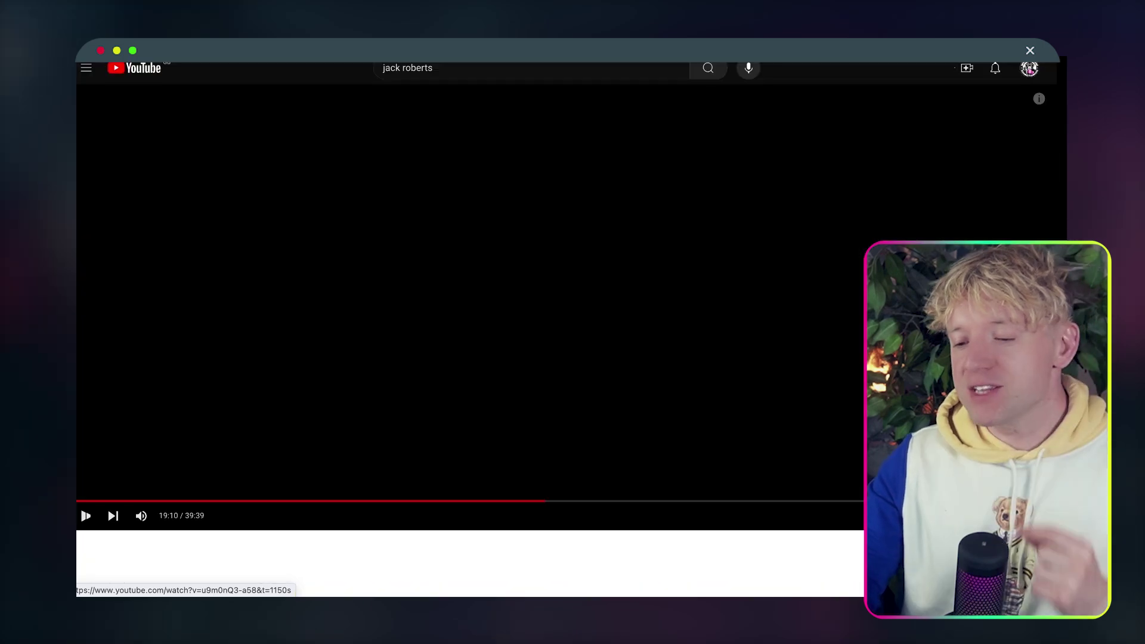
left_click(140, 516)
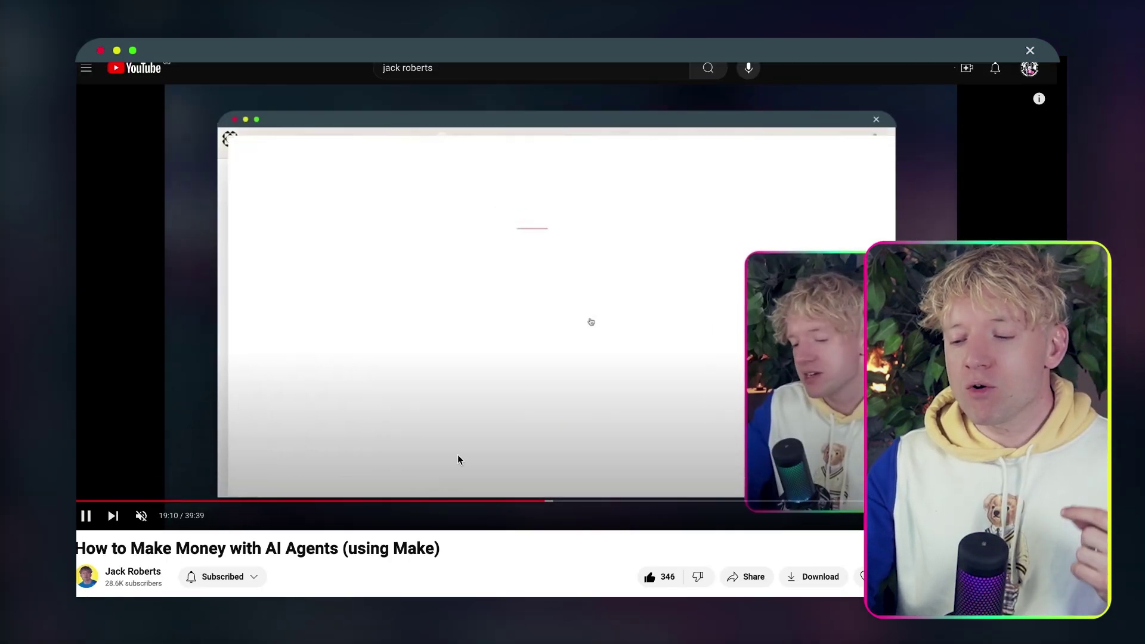
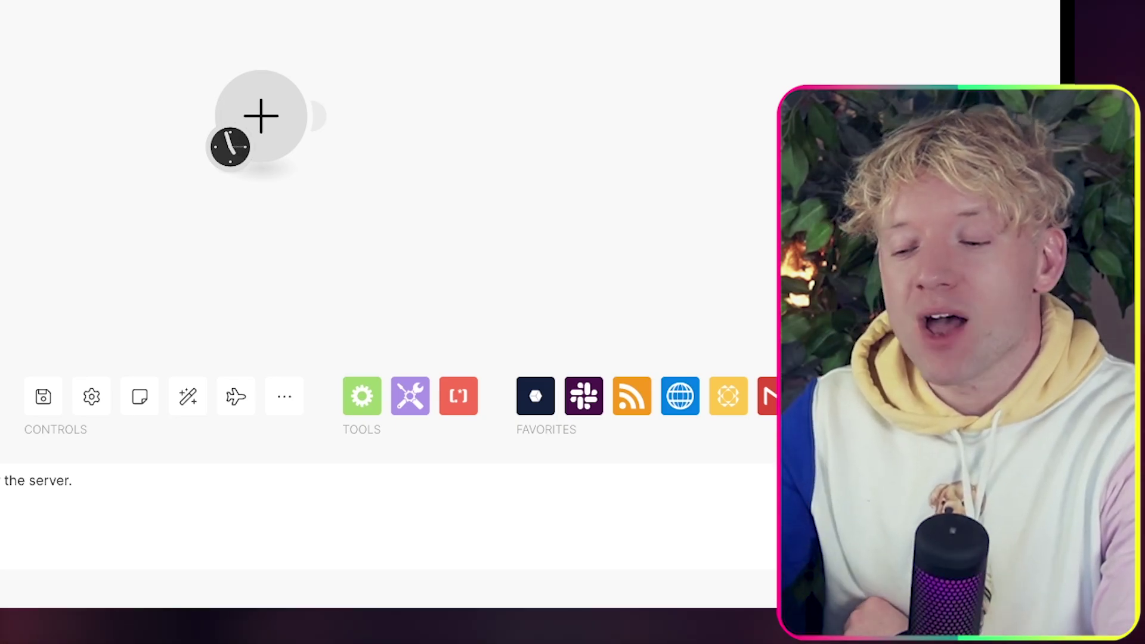
Auto-align the scenario so the empty starting module sits neatly on the Make canvas.
left_click(188, 396)
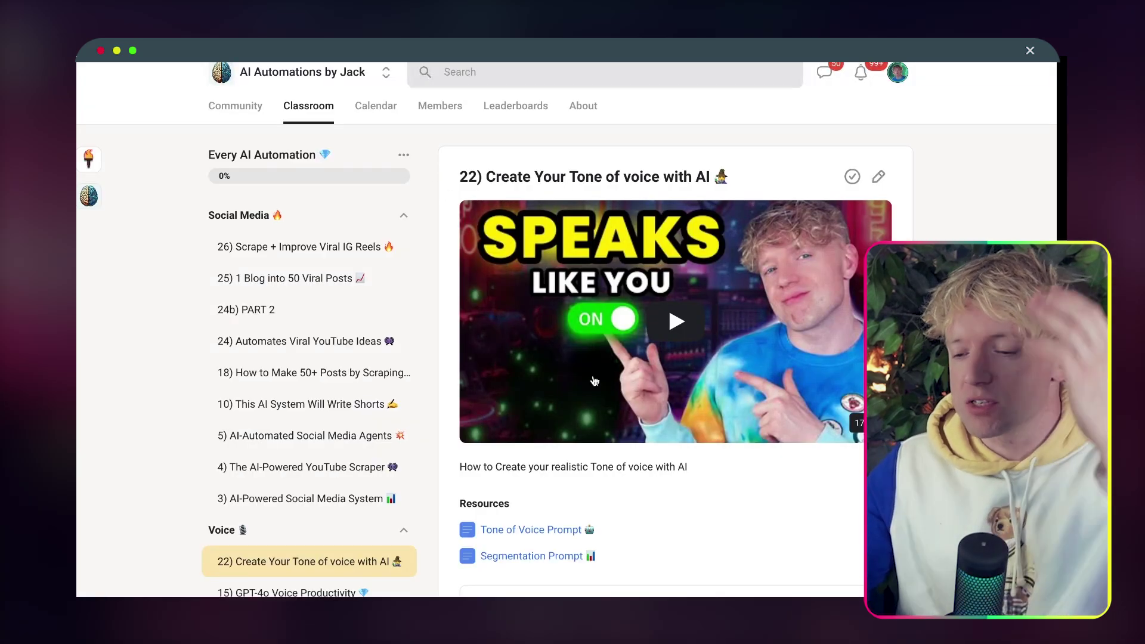
Scroll the 'Create Your Tone of voice with AI' lesson to find its Segmentation Prompt resource.
scroll(595, 381, "down", 1)
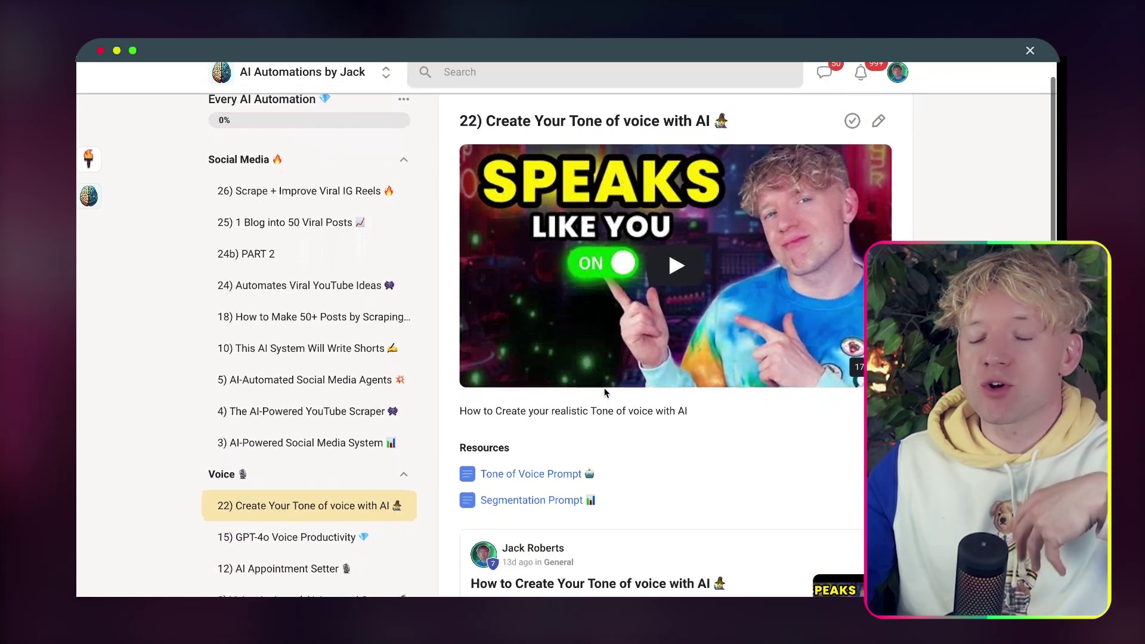
scroll(447, 105, "up", 1)
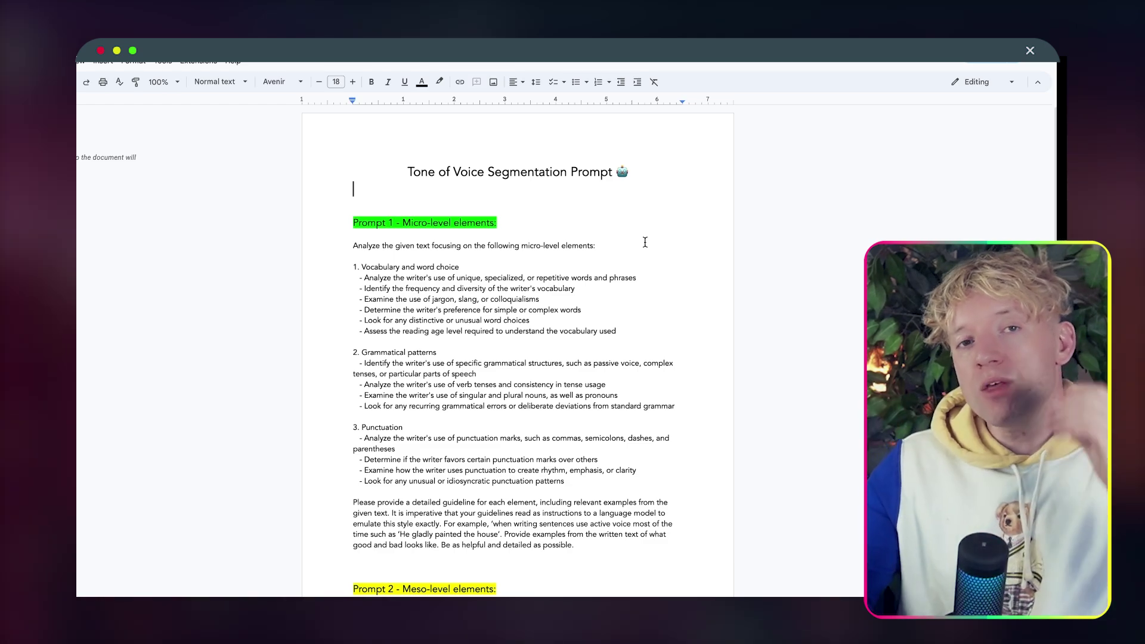
scroll(645, 243, "down", 1)
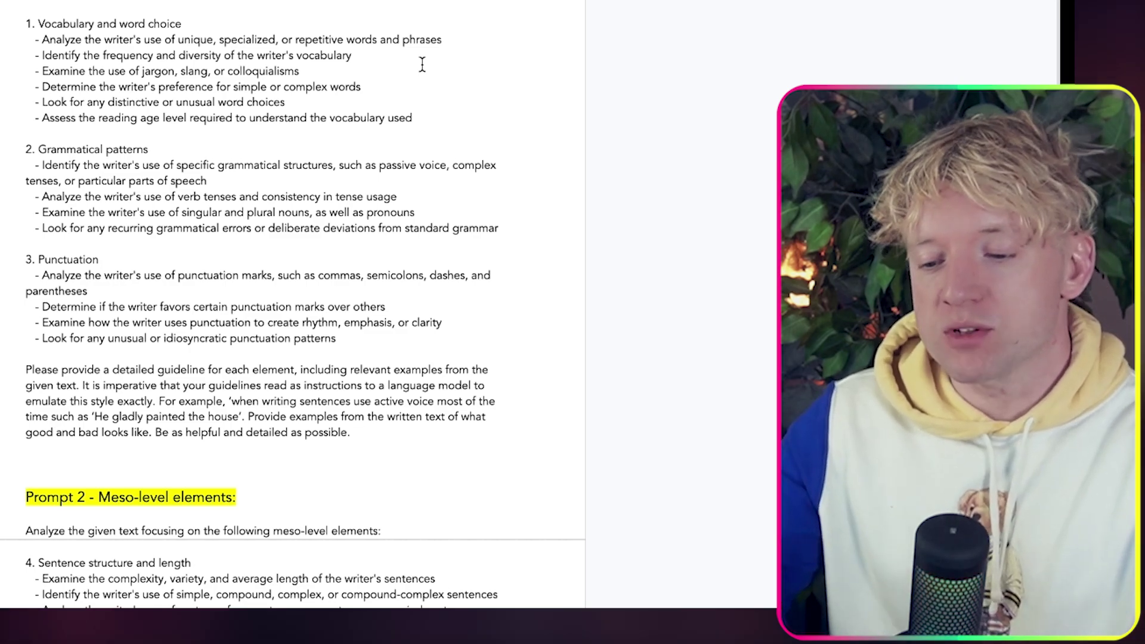
scroll(422, 64, "down", 3)
left_click(4, 59)
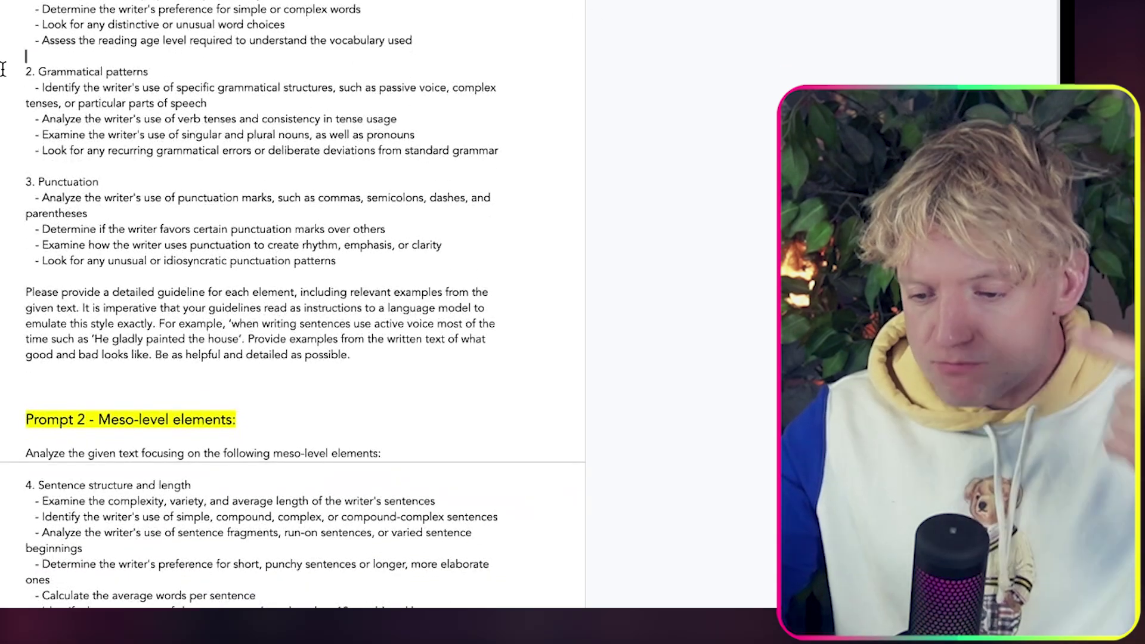
left_click_drag(115, 182, 9, 183)
scroll(104, 239, "down", 5)
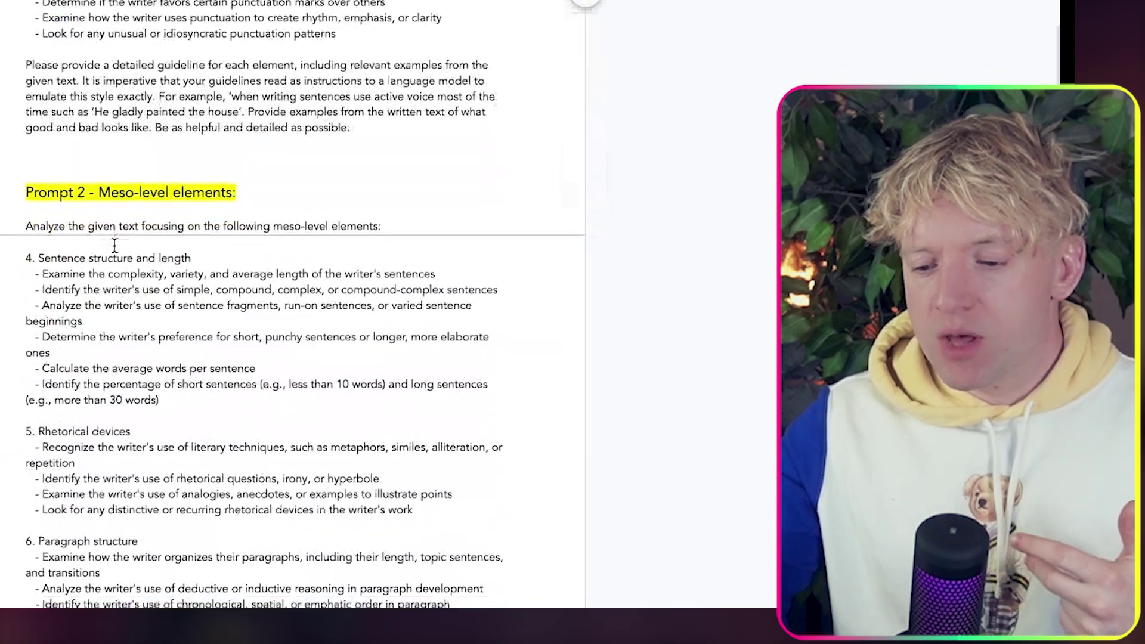
scroll(114, 244, "down", 4)
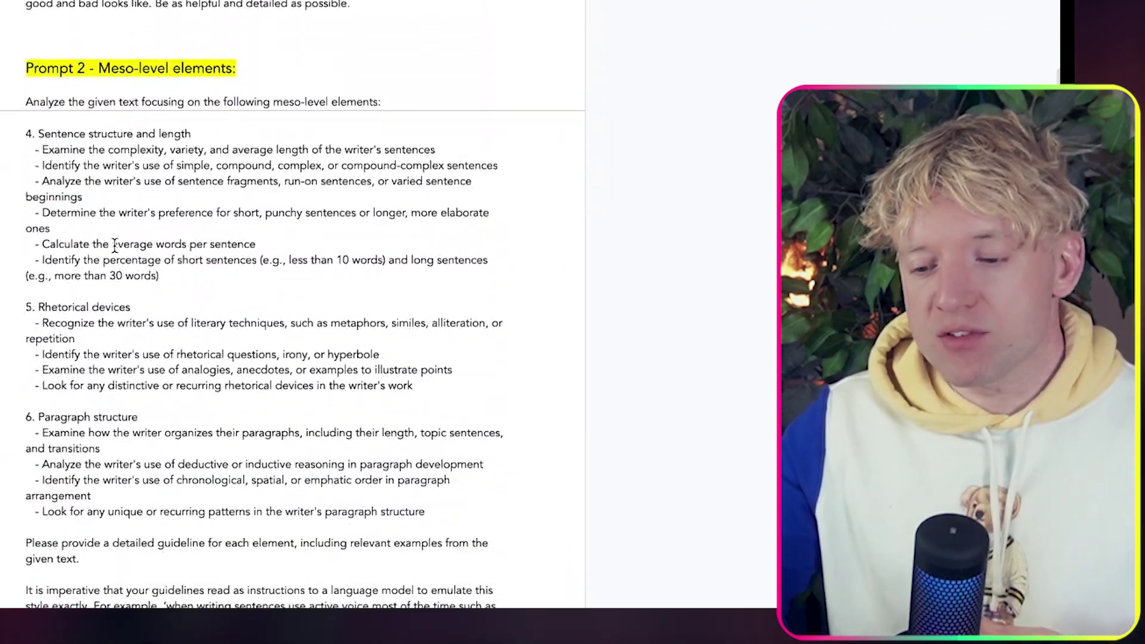
scroll(114, 246, "down", 1)
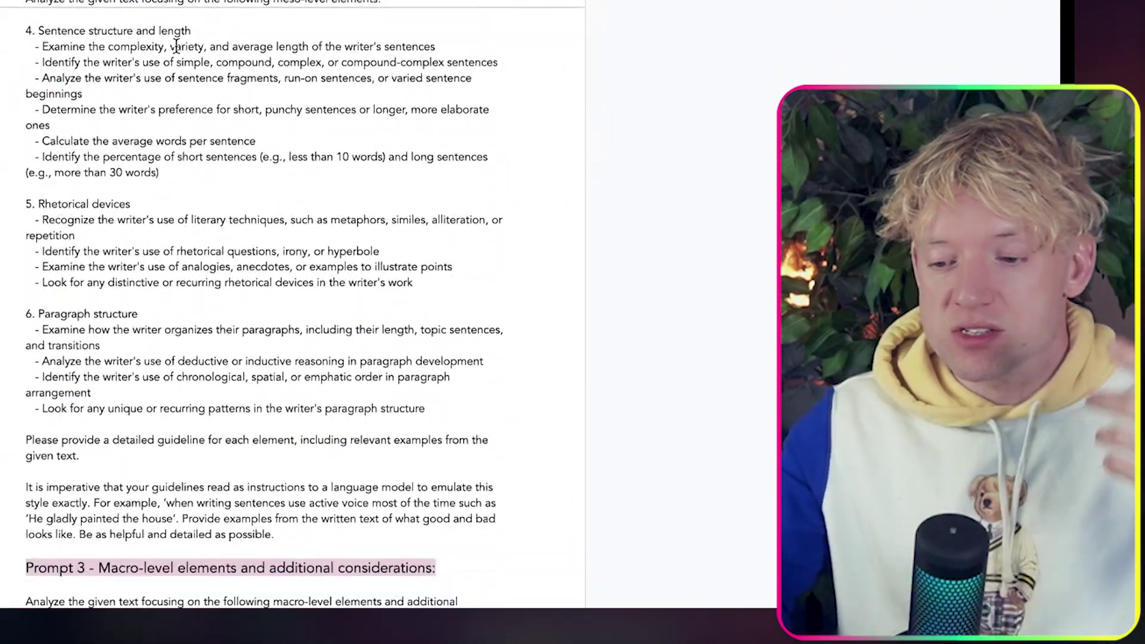
left_click_drag(194, 47, 26, 46)
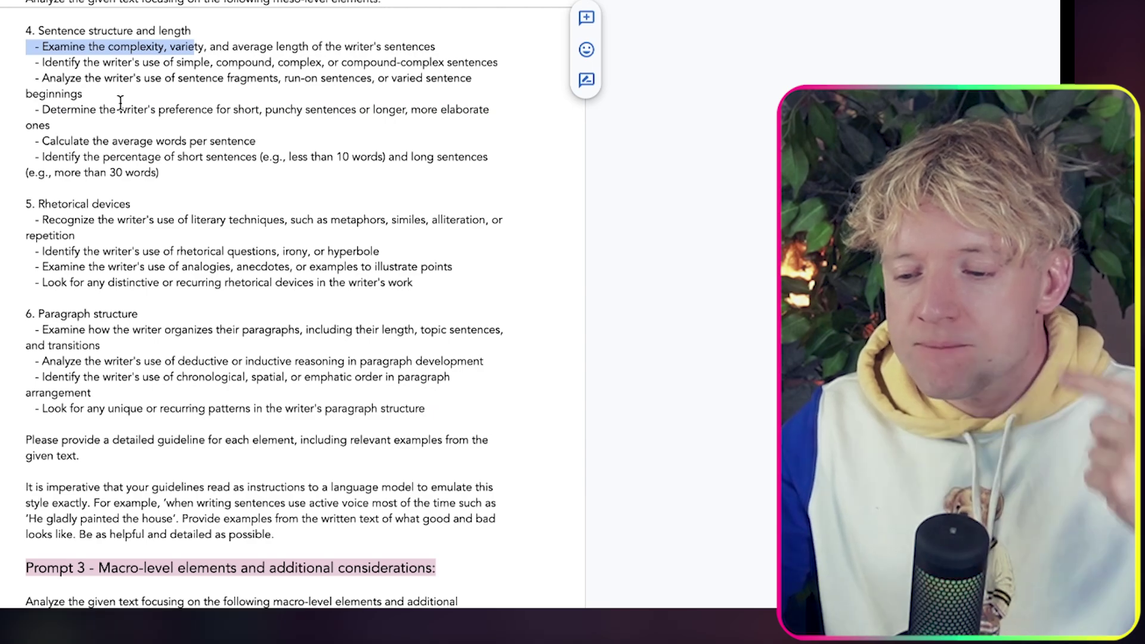
left_click(120, 103)
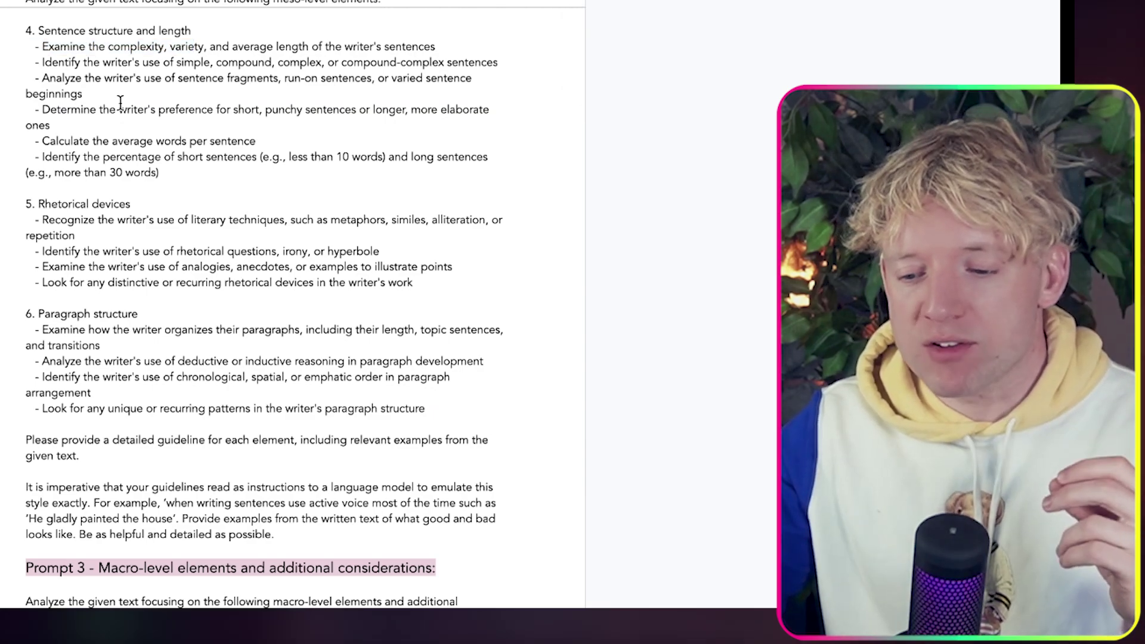
left_click_drag(133, 204, 26, 204)
left_click(90, 266)
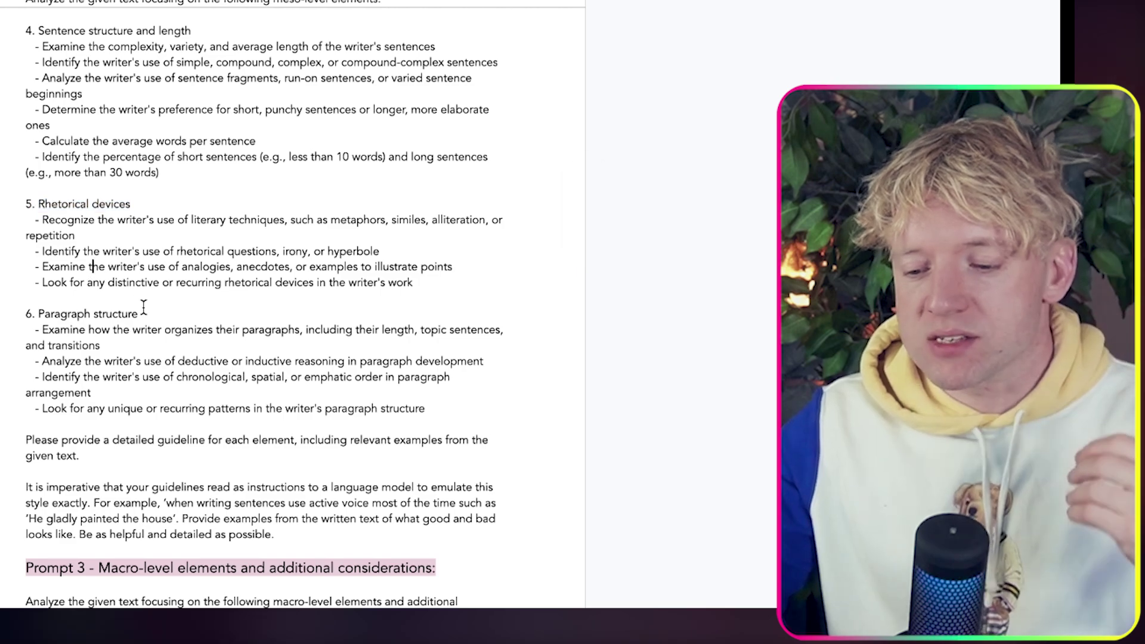
left_click_drag(143, 311, 51, 314)
scroll(94, 381, "down", 4)
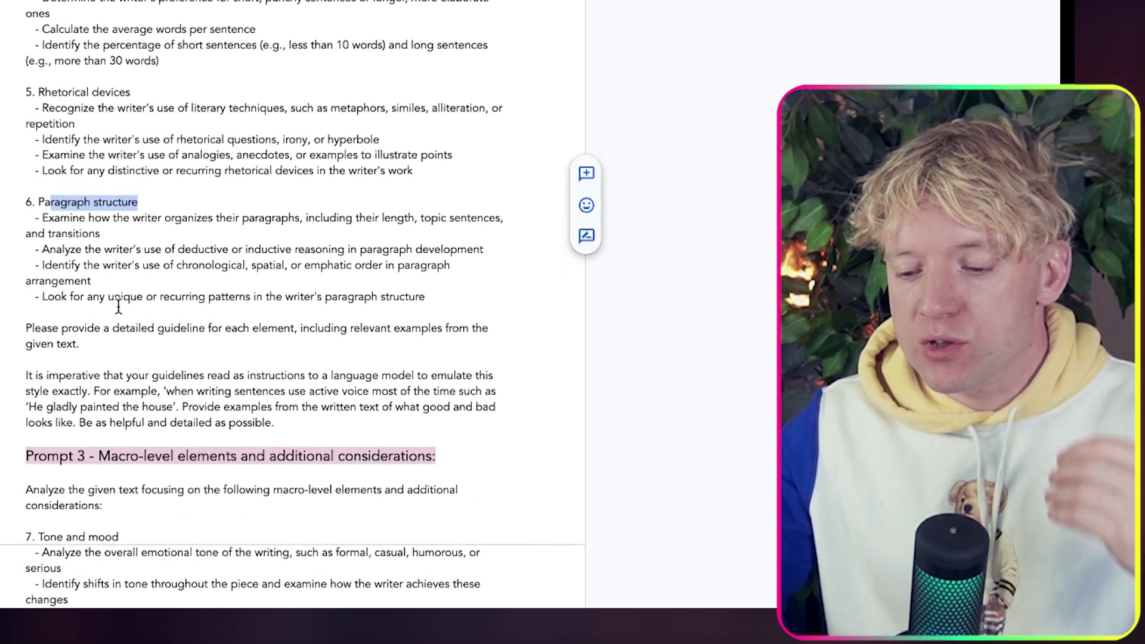
left_click_drag(151, 249, 328, 257)
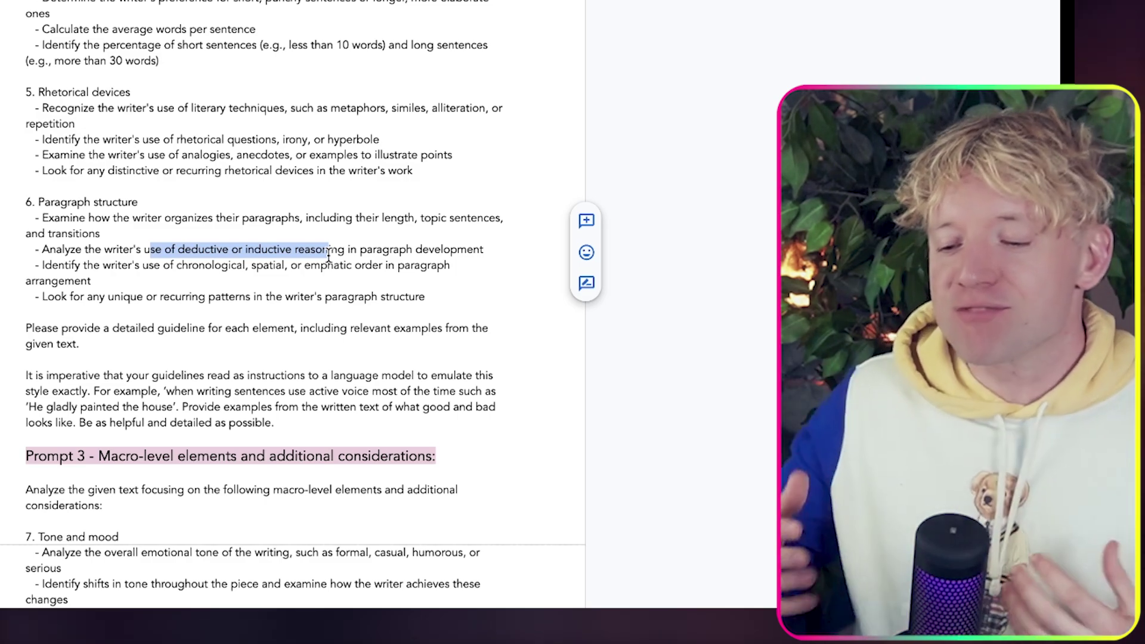
scroll(328, 257, "down", 5)
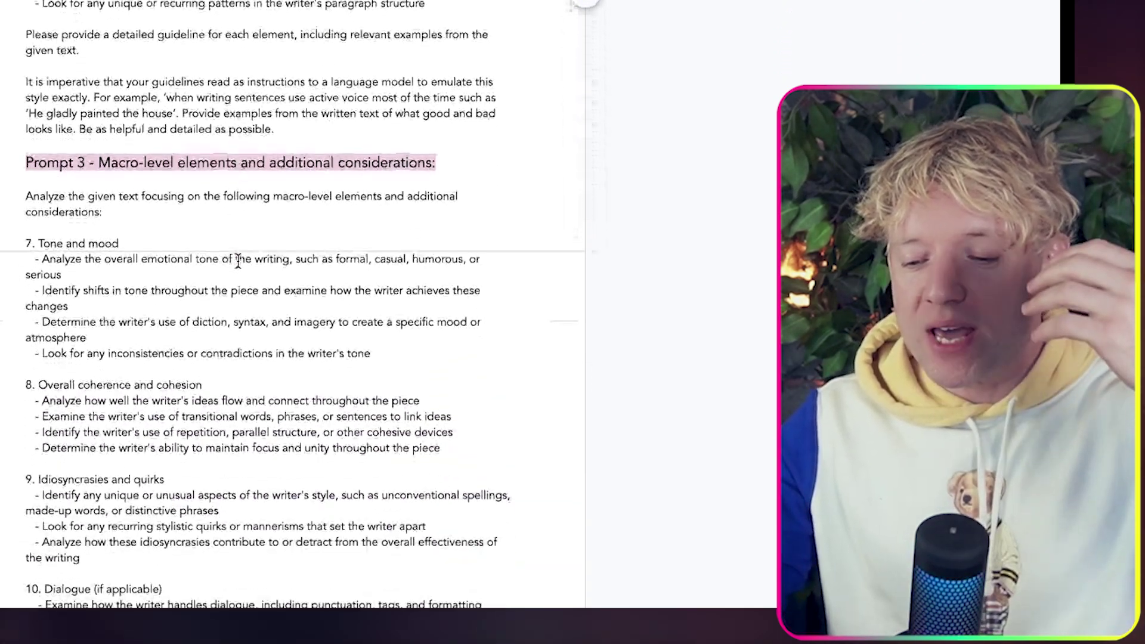
scroll(237, 196, "down", 2)
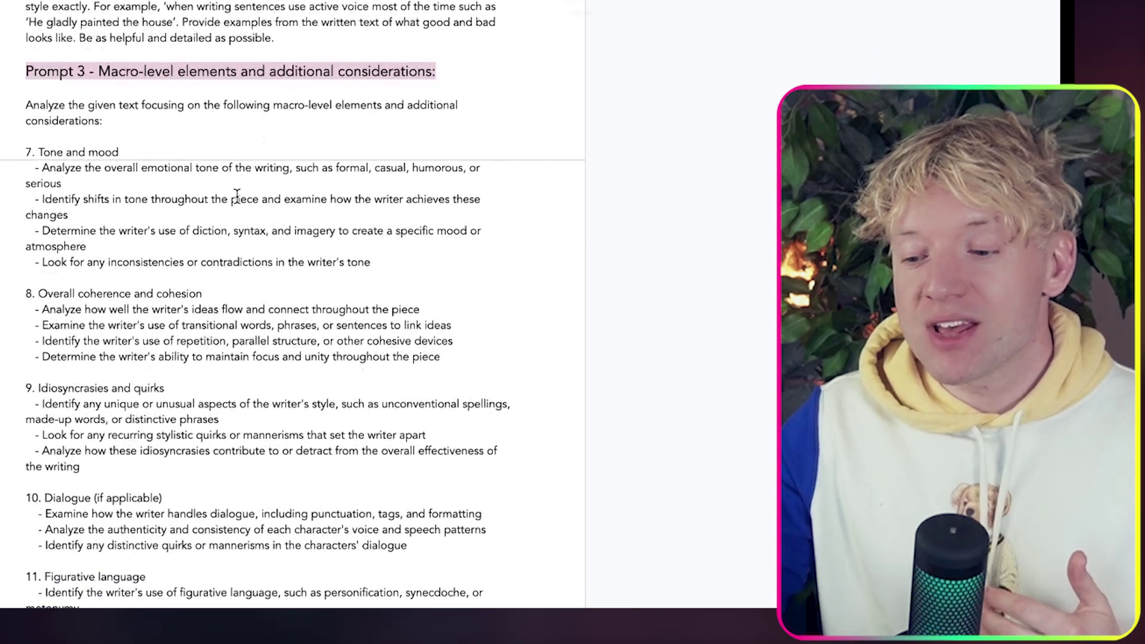
scroll(237, 195, "down", 1)
left_click_drag(159, 100, 38, 101)
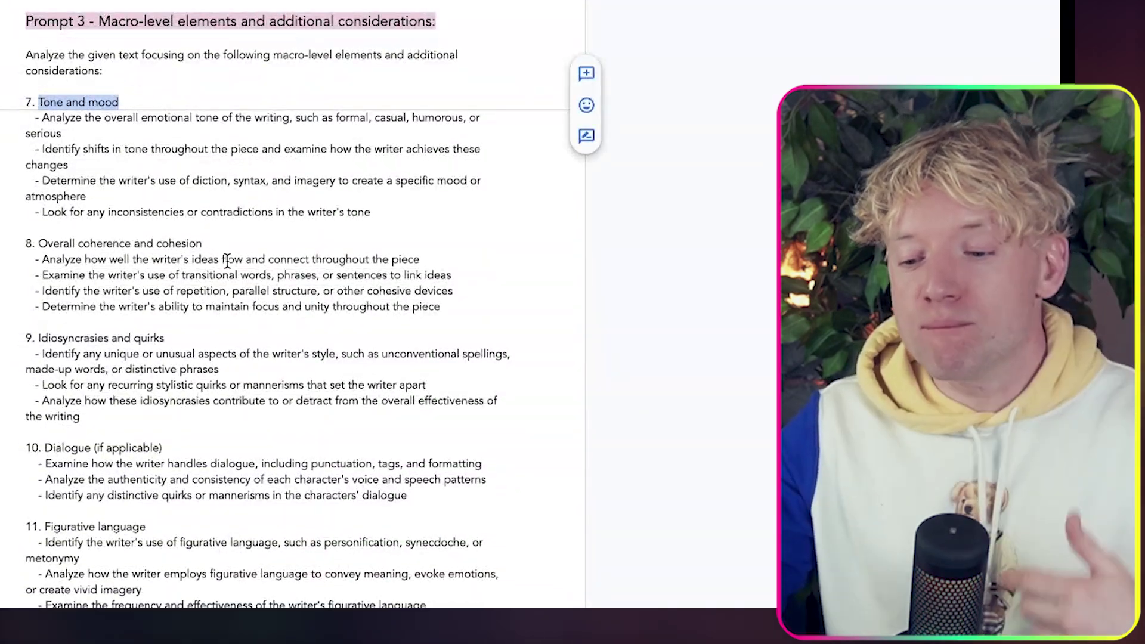
left_click_drag(234, 260, 65, 244)
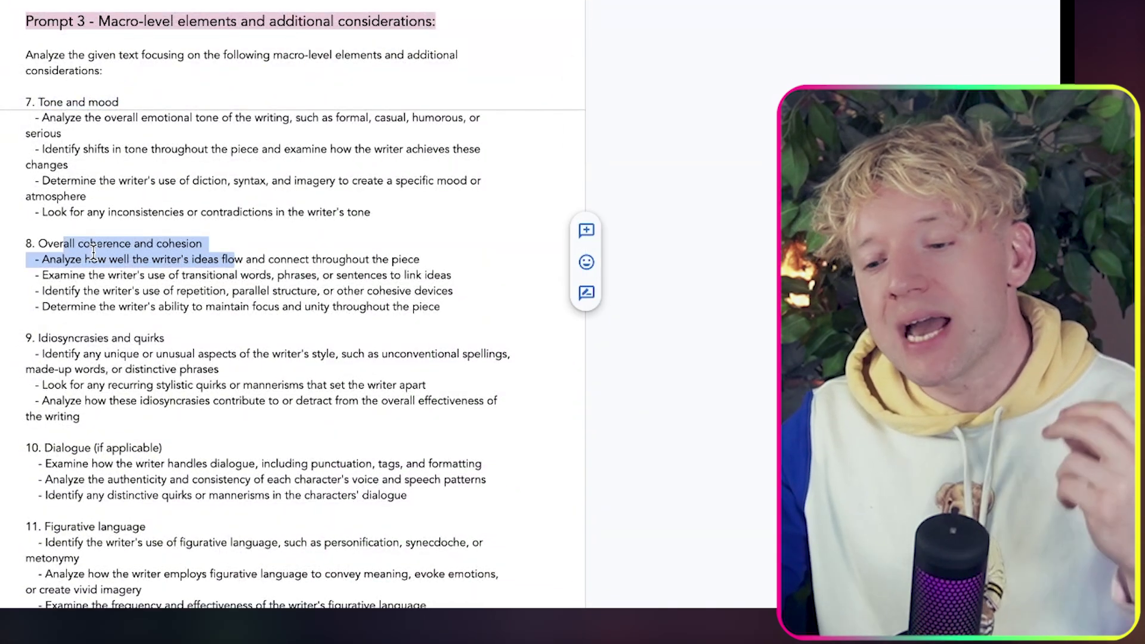
scroll(93, 253, "down", 2)
left_click(131, 240)
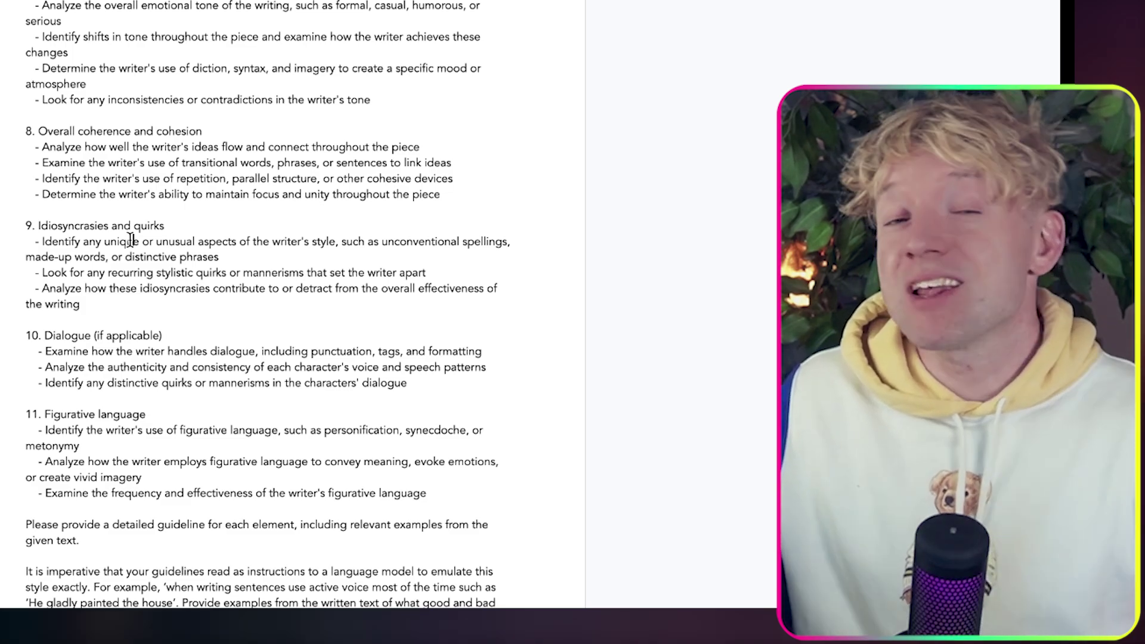
scroll(158, 296, "down", 3)
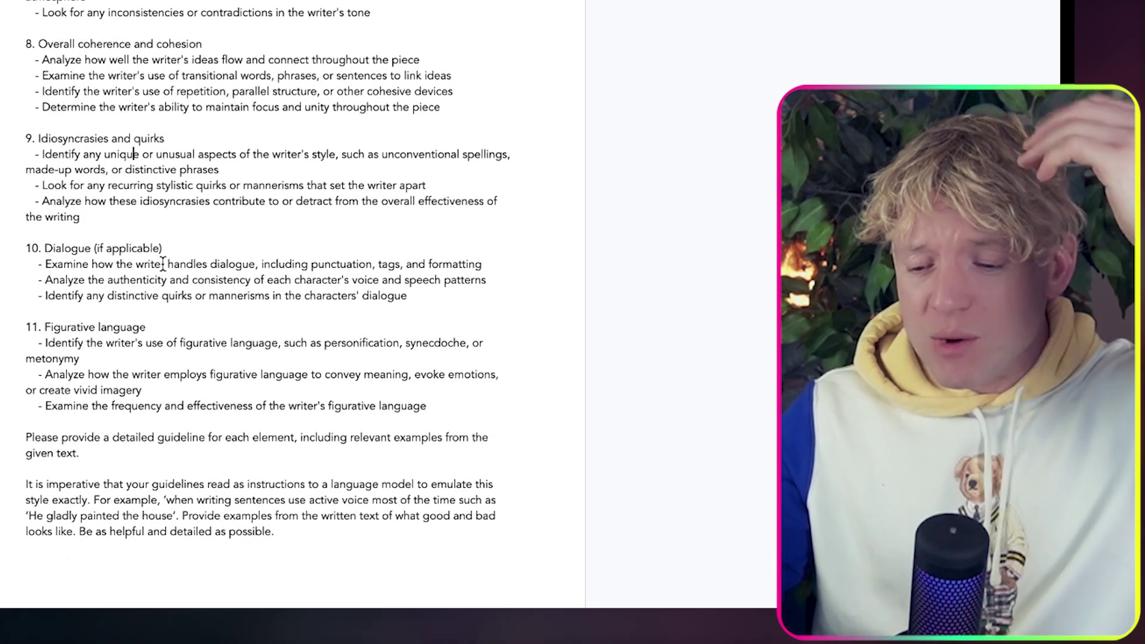
scroll(174, 325, "up", 20)
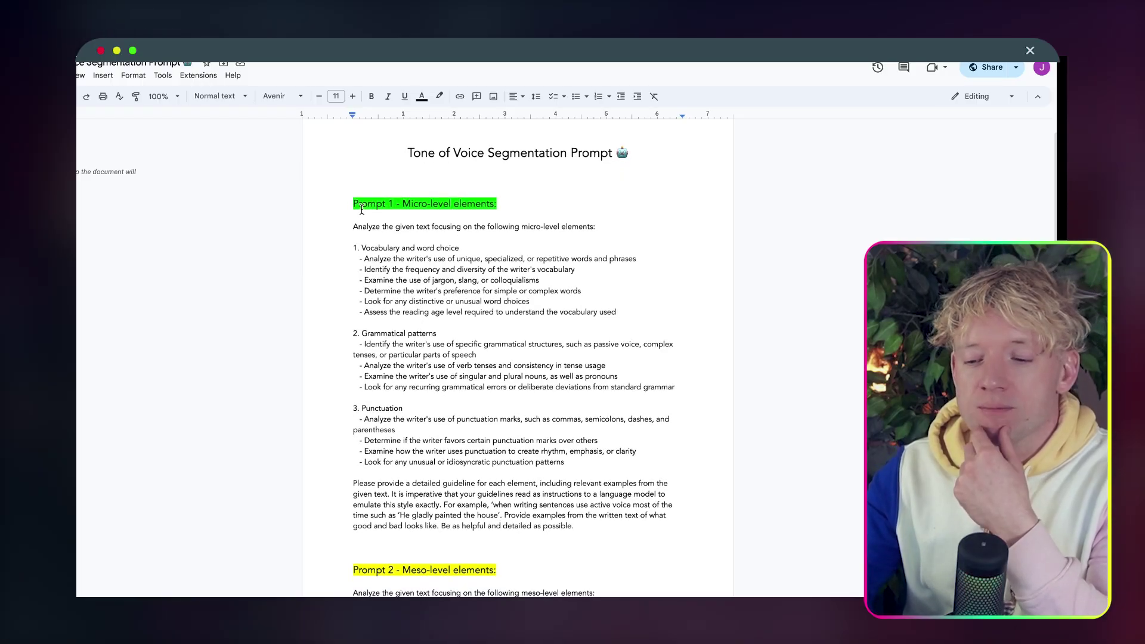
left_click_drag(351, 204, 551, 494)
scroll(410, 298, "down", 6)
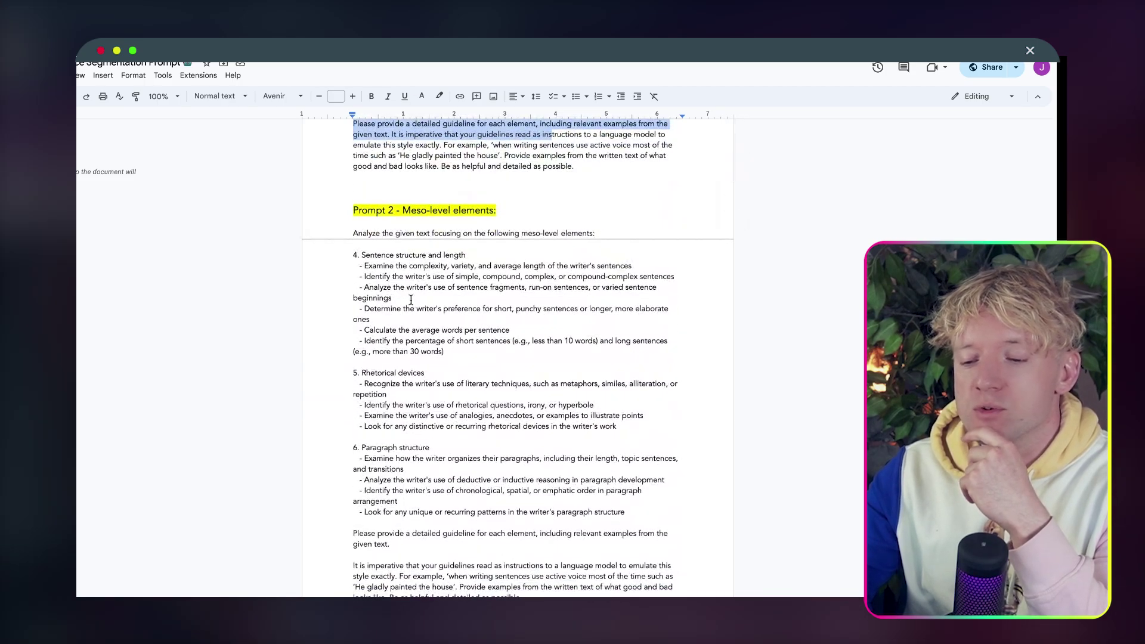
left_click(382, 262)
left_click_drag(383, 262, 539, 460)
scroll(540, 461, "down", 8)
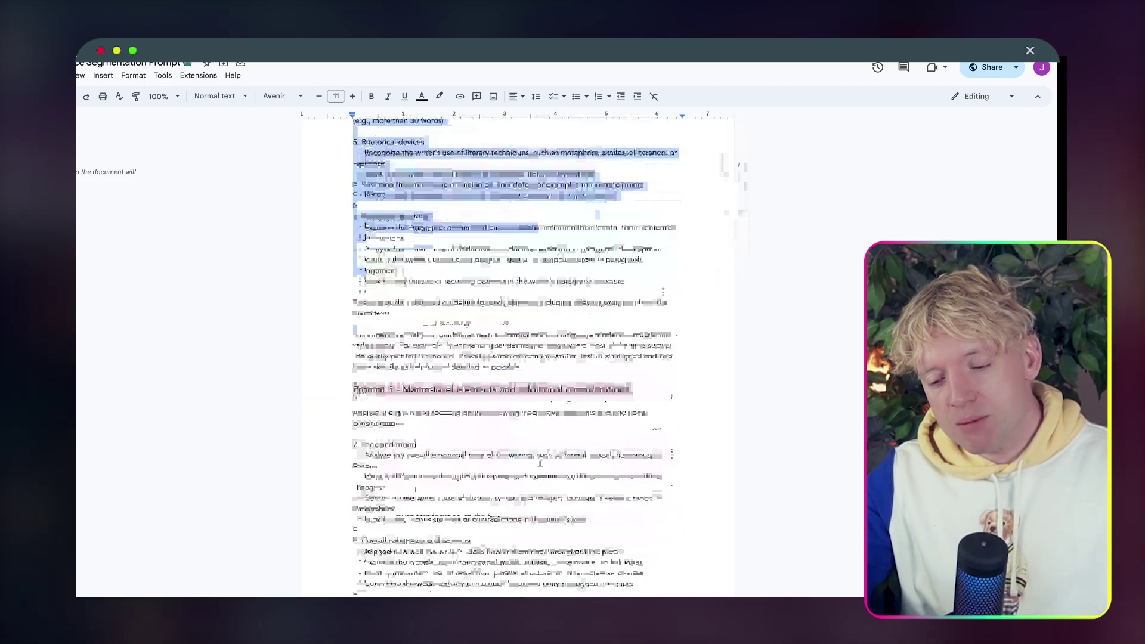
scroll(540, 461, "down", 2)
scroll(539, 462, "up", 15)
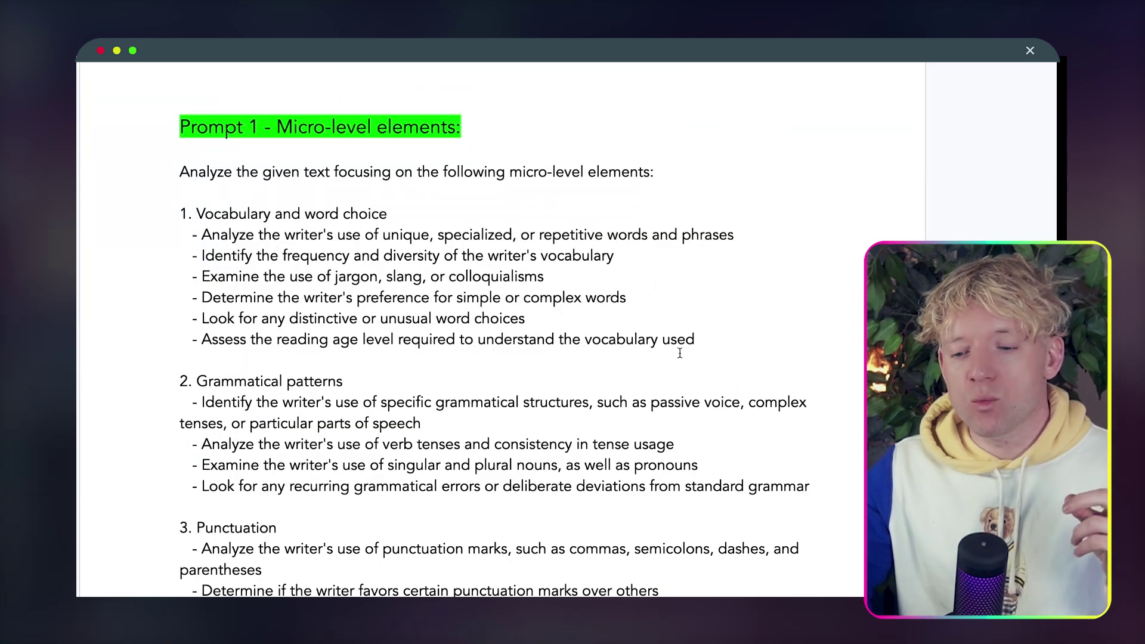
left_click_drag(701, 343, 184, 214)
scroll(270, 364, "down", 3)
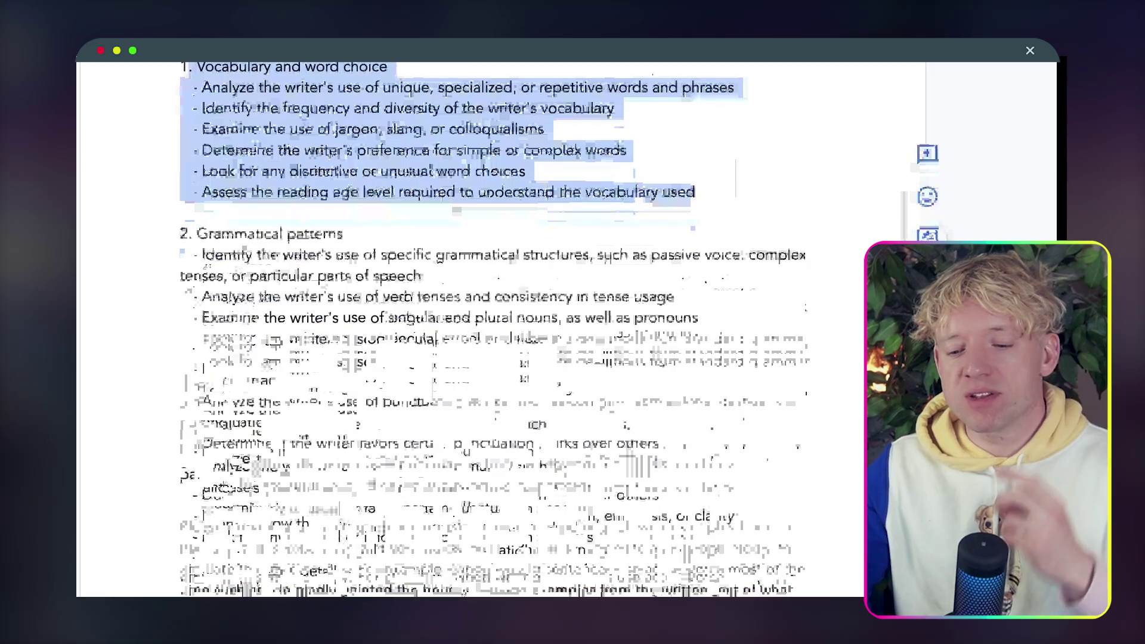
left_click_drag(274, 368, 440, 373)
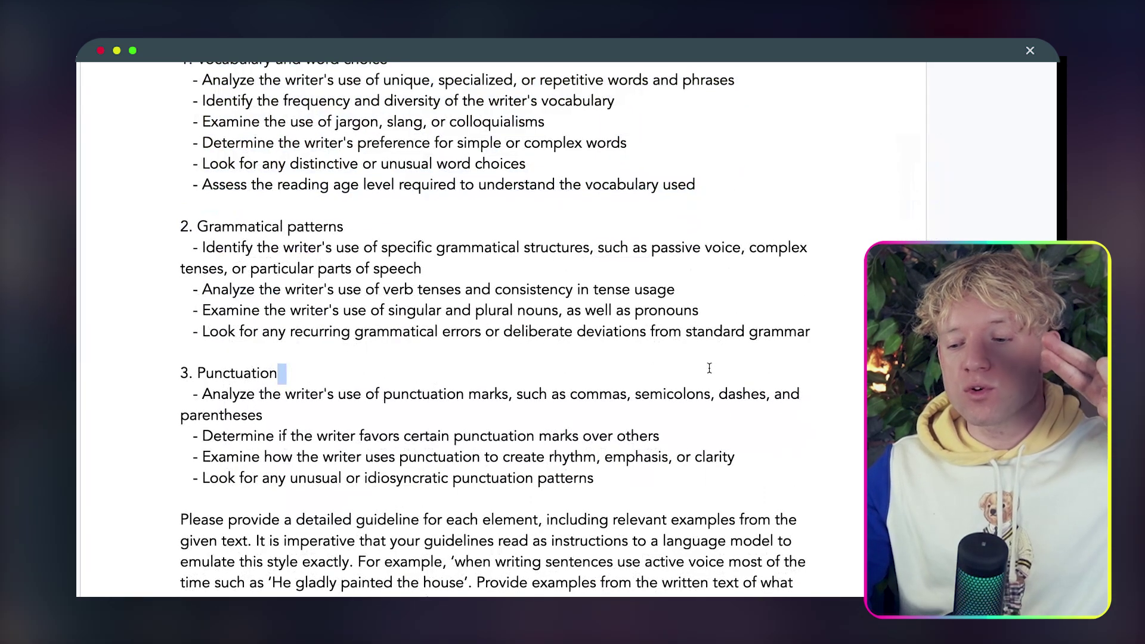
left_click_drag(153, 235, 155, 235)
key("super+z")
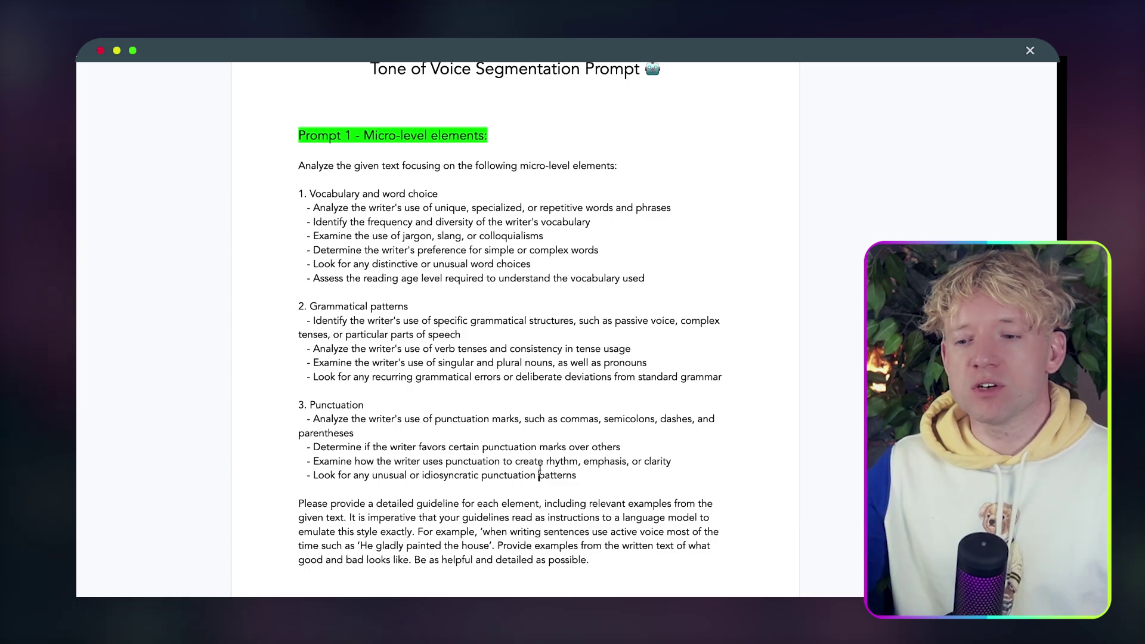
scroll(540, 470, "down", 20)
scroll(389, 148, "down", 5)
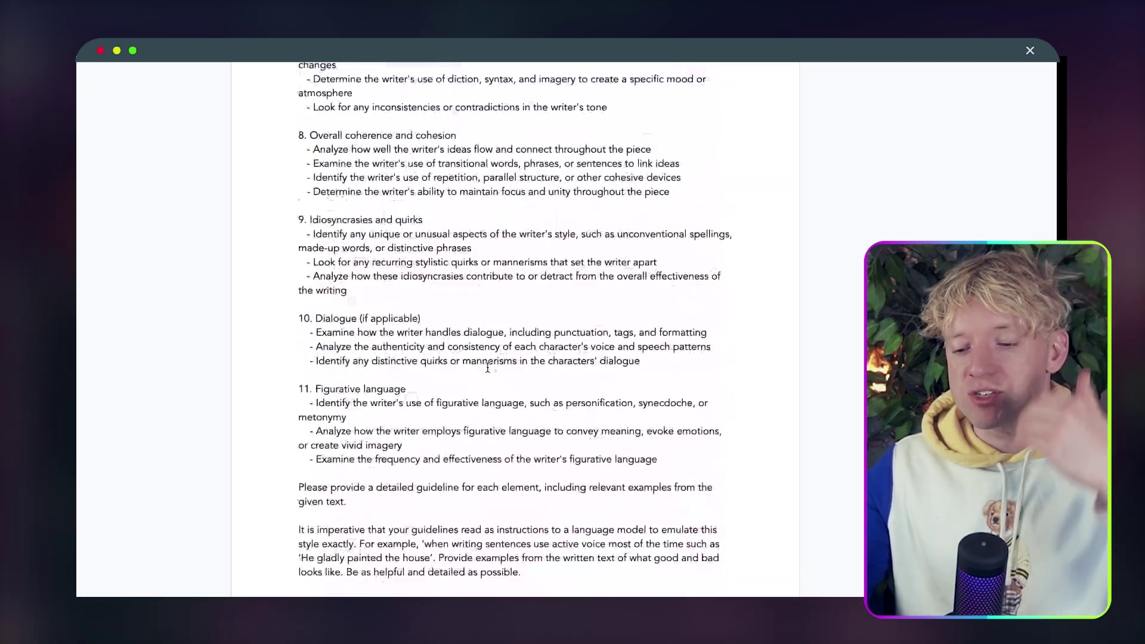
scroll(390, 148, "up", 20)
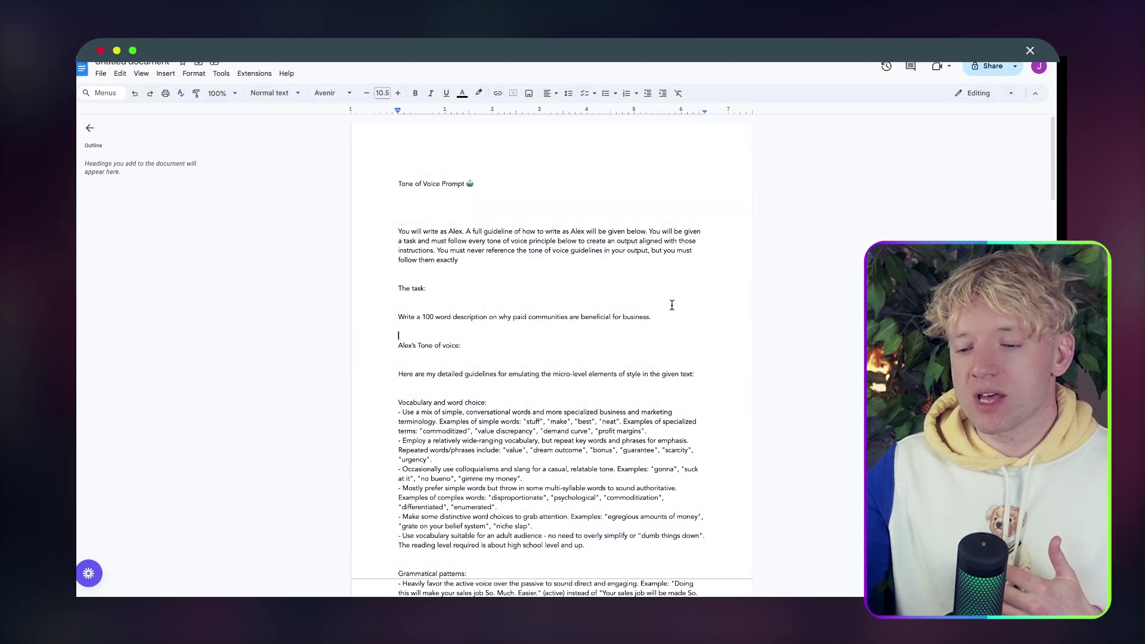
Trim the stray final letter off the 'Alex ton of v' document title.
left_click(114, 62)
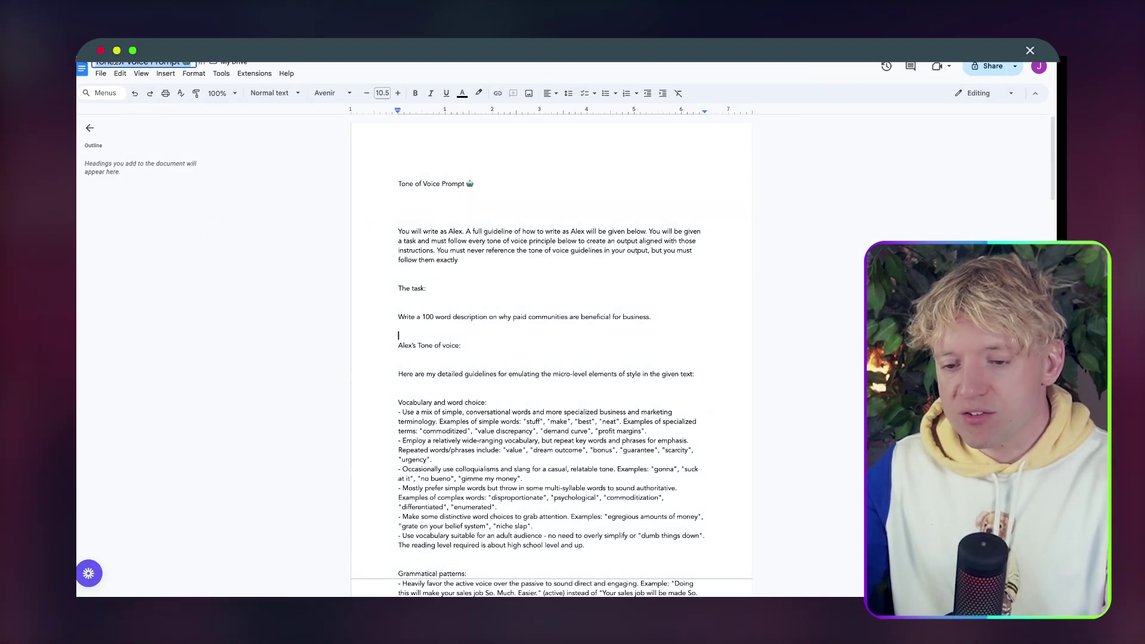
type("A")
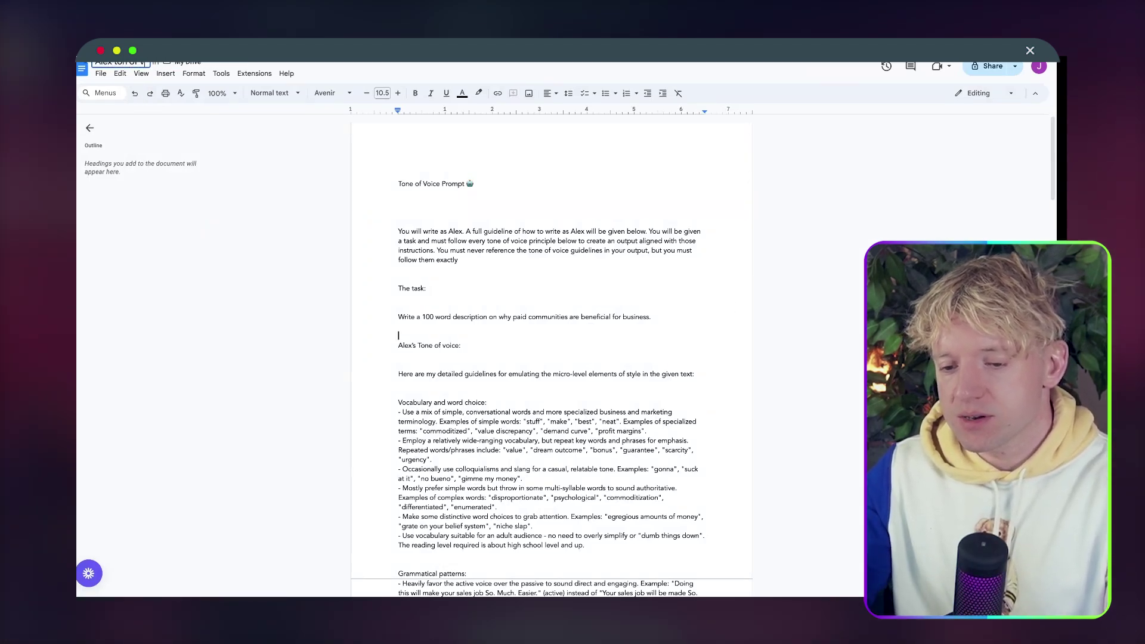
type("lex ton of v")
key("BackSpace")
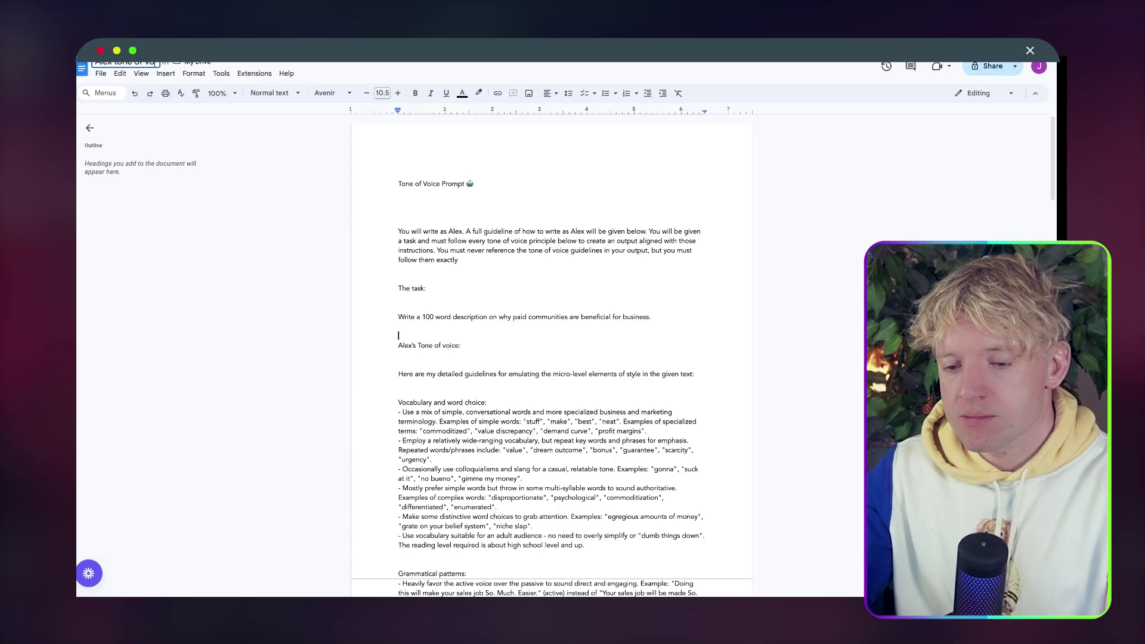
scroll(578, 357, "down", 15)
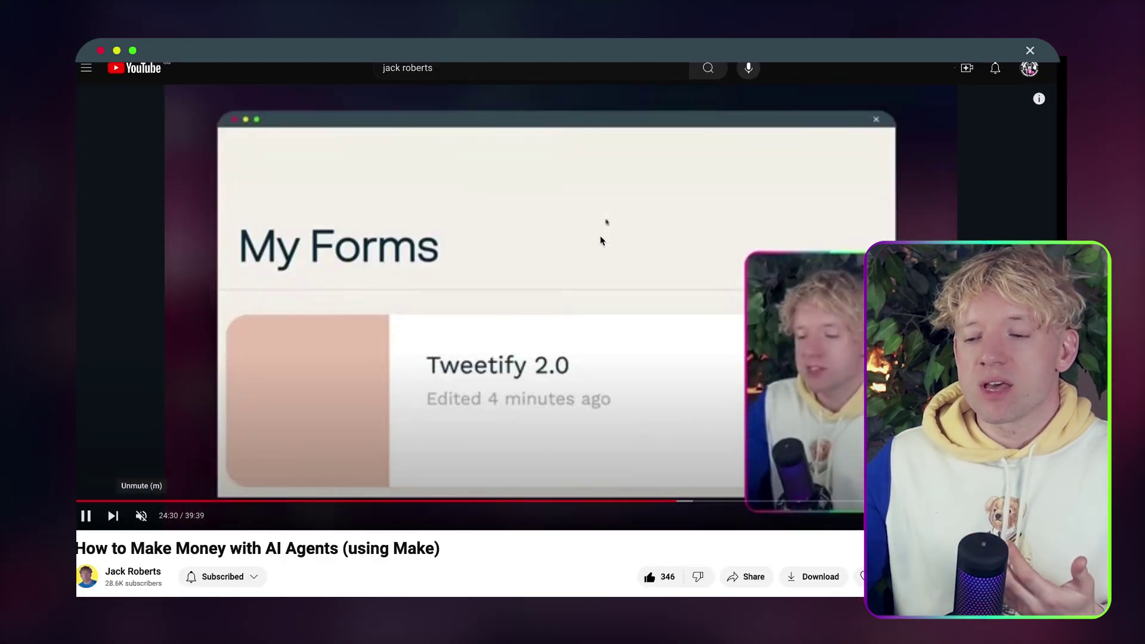
Pause the 'How to Make Money with AI Agents (using Make)' video.
left_click(600, 239)
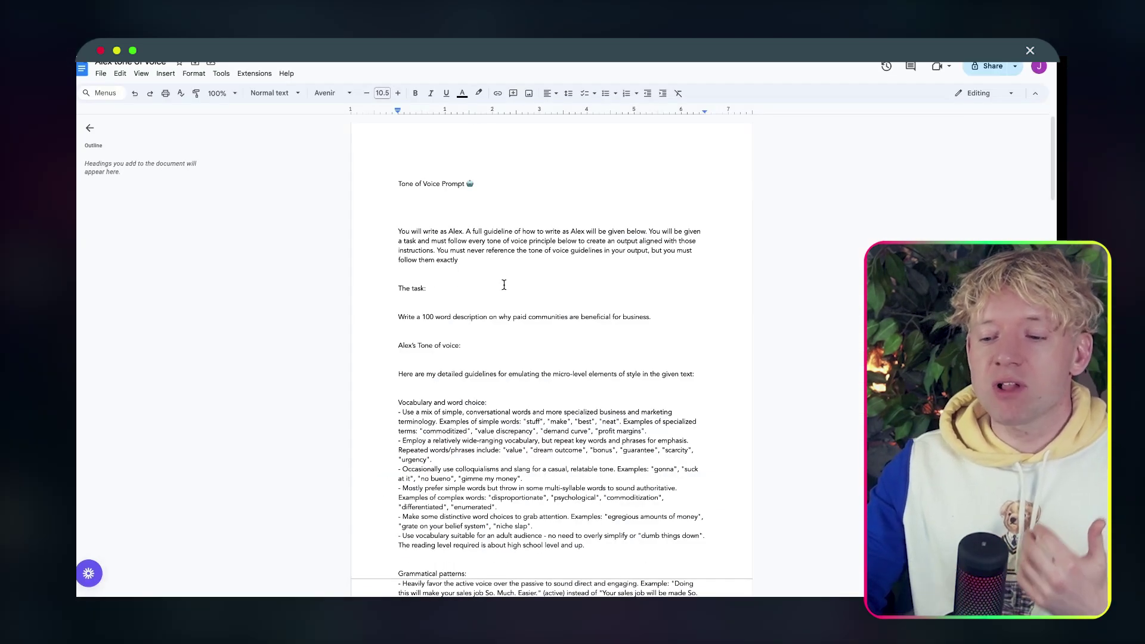
Replace the 'Write a 100 word description' task sentence with an [INSERT TASK] placeholder.
scroll(591, 318, "down", 2)
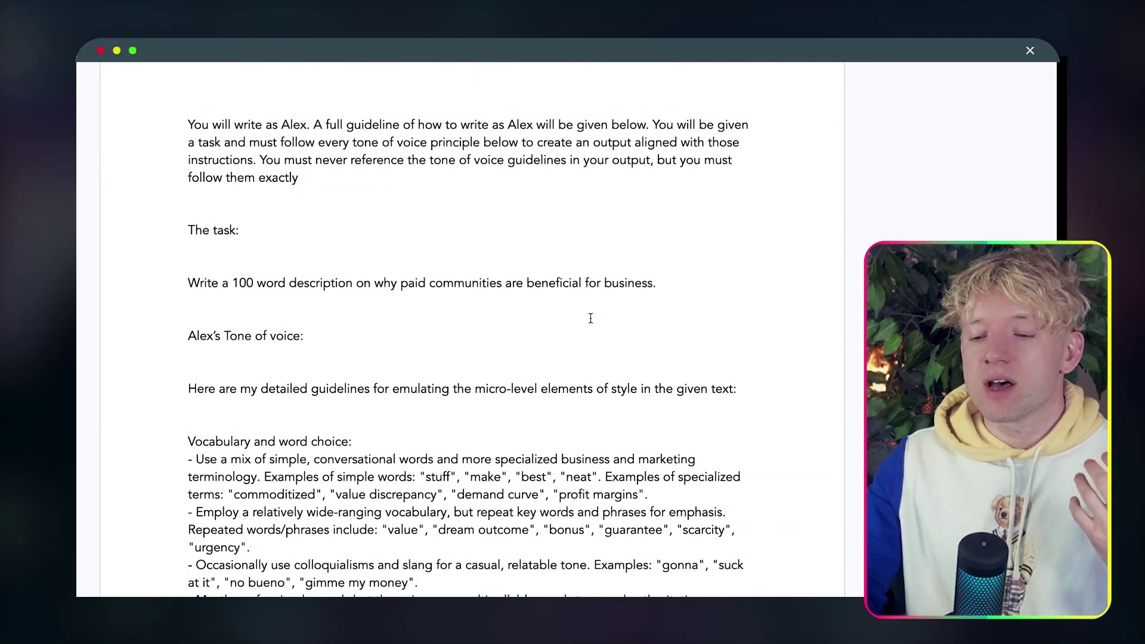
double_click(567, 229)
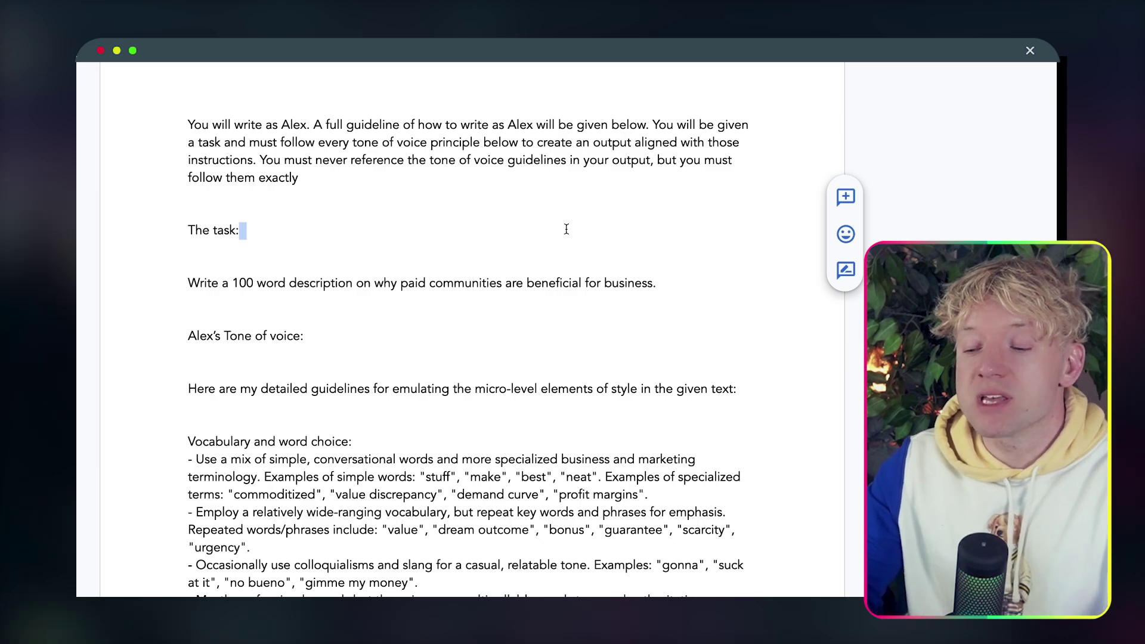
left_click(566, 229)
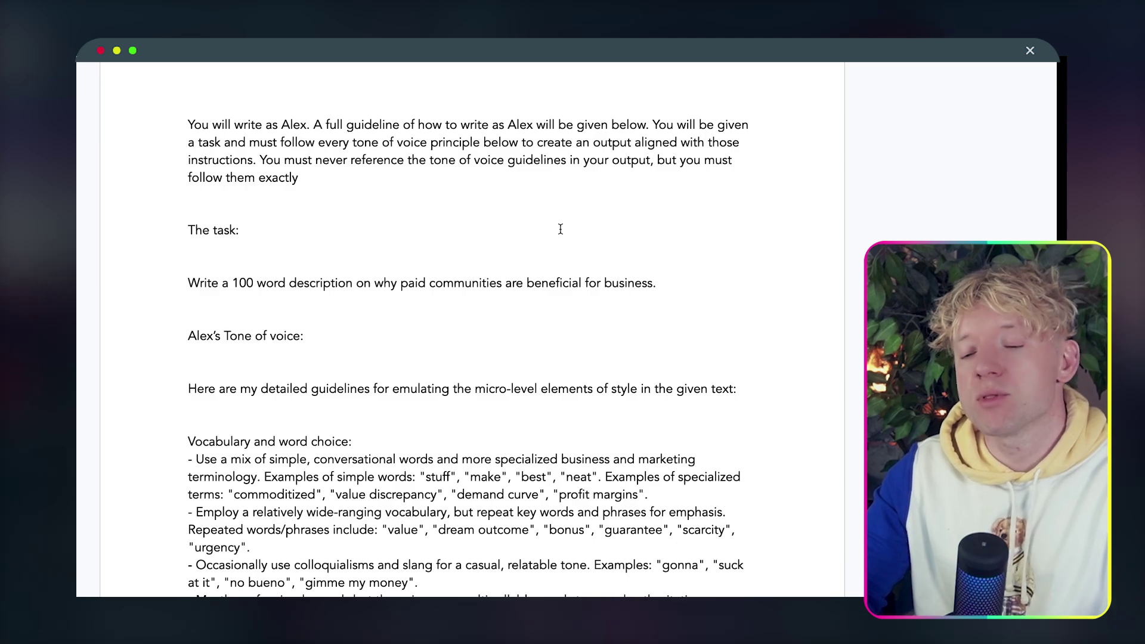
scroll(563, 228, "down", 2)
left_click_drag(664, 208, 193, 199)
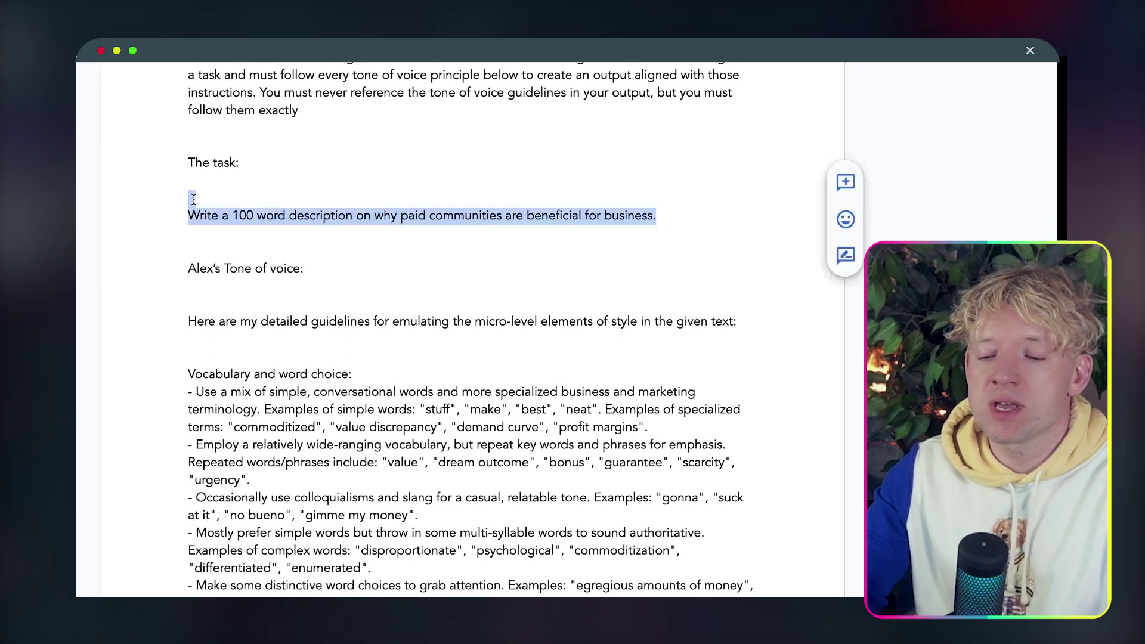
left_click(214, 203)
left_click_drag(647, 216, 191, 221)
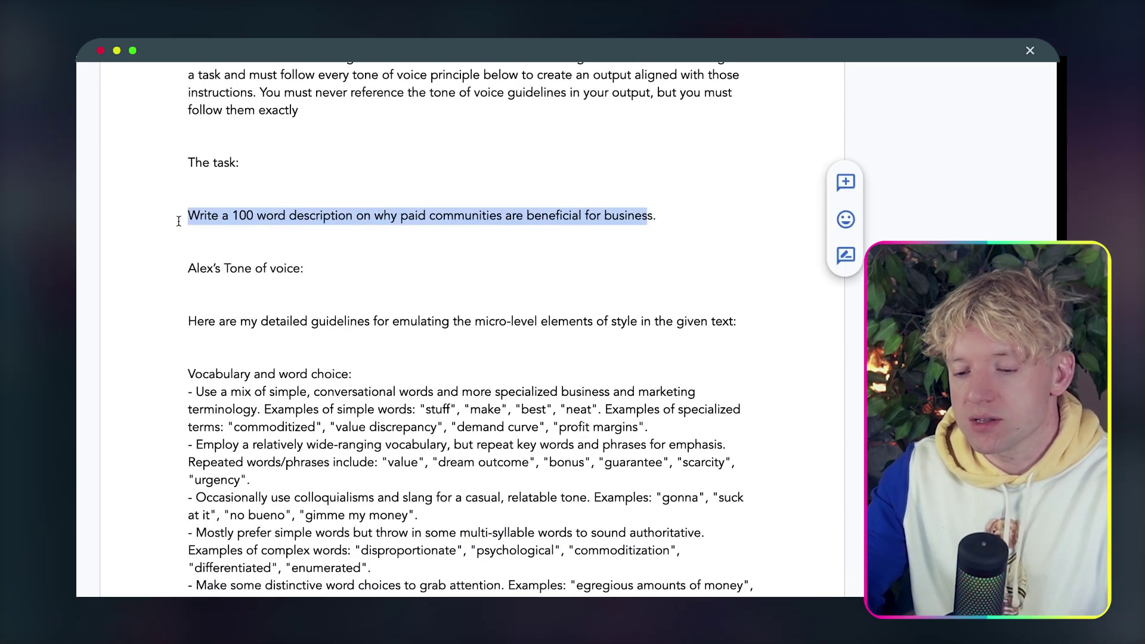
type("[ine")
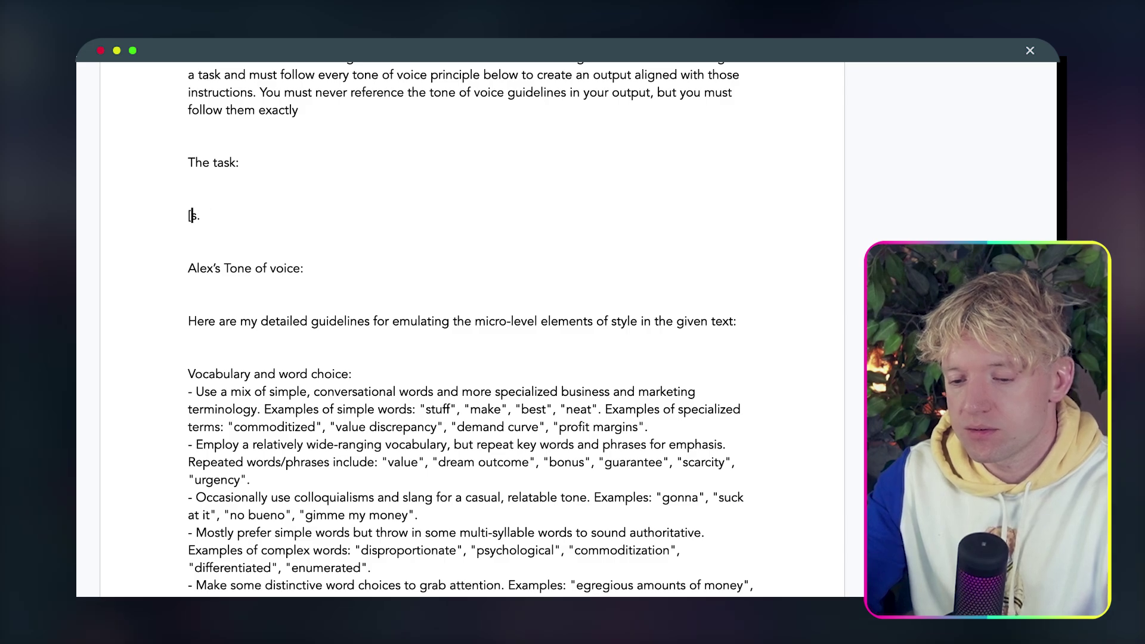
type("SERT TASK")
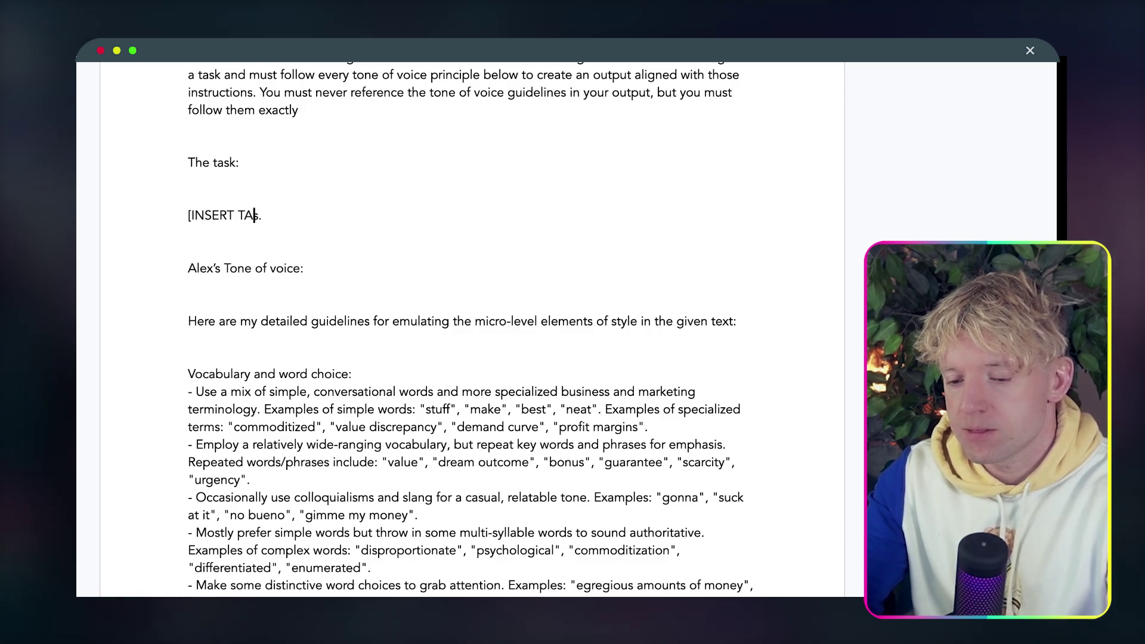
type("]")
key("End")
key("BackSpace")
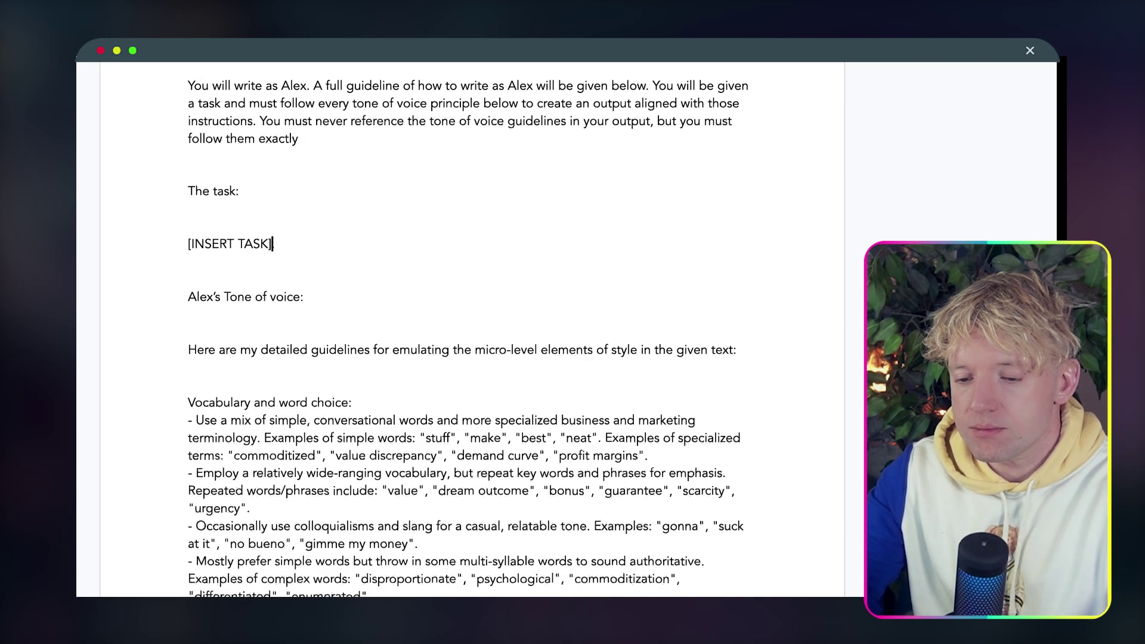
Find each Alex and change it to Jack, Jack, and Jack's in the heading.
key("ctrl+f")
type("ALEX")
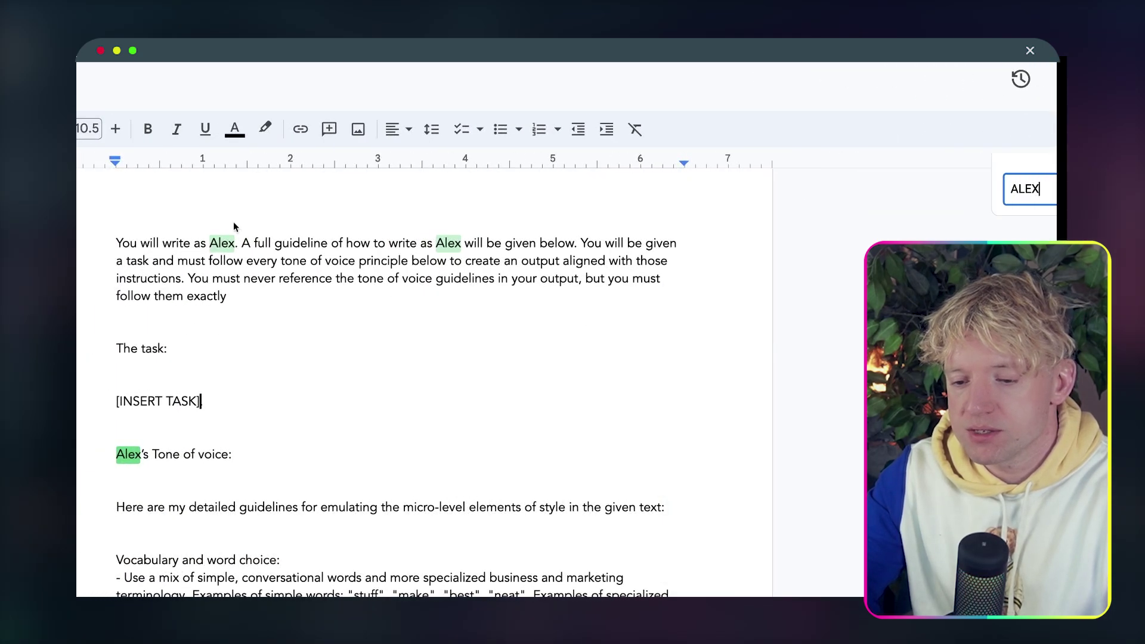
double_click(222, 242)
type("Jack")
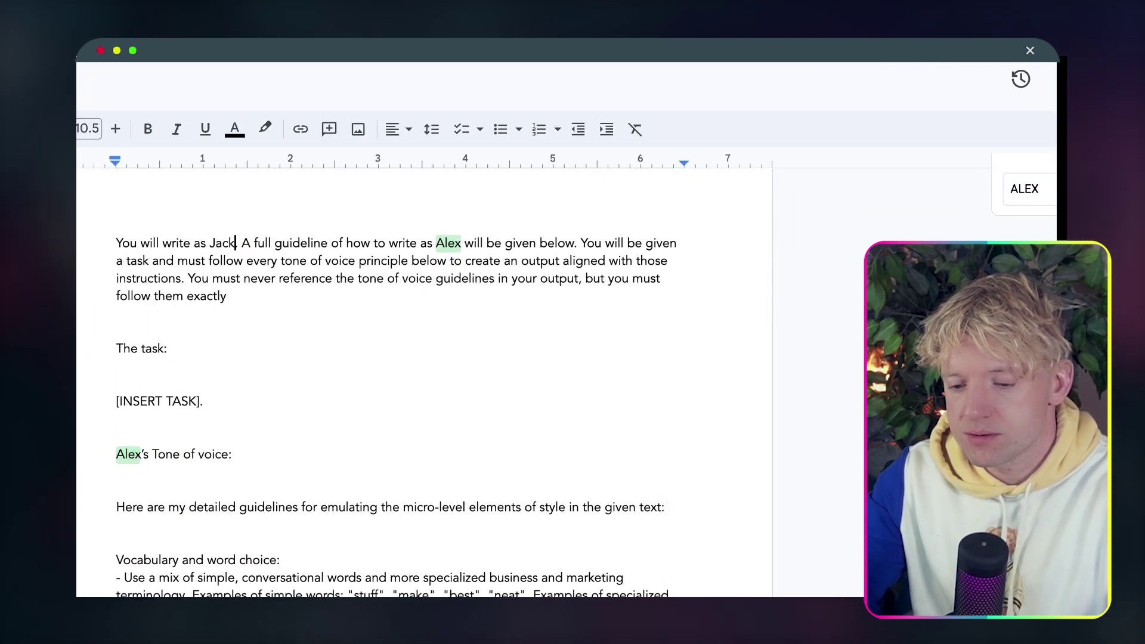
double_click(448, 246)
type("Jack")
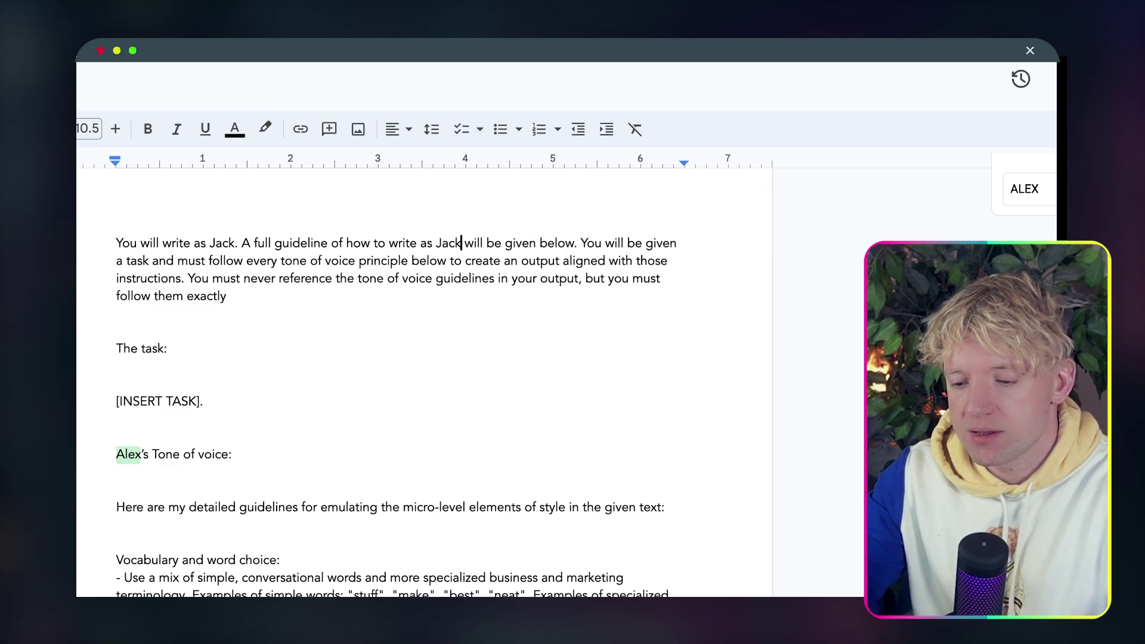
double_click(126, 454)
type("Jack")
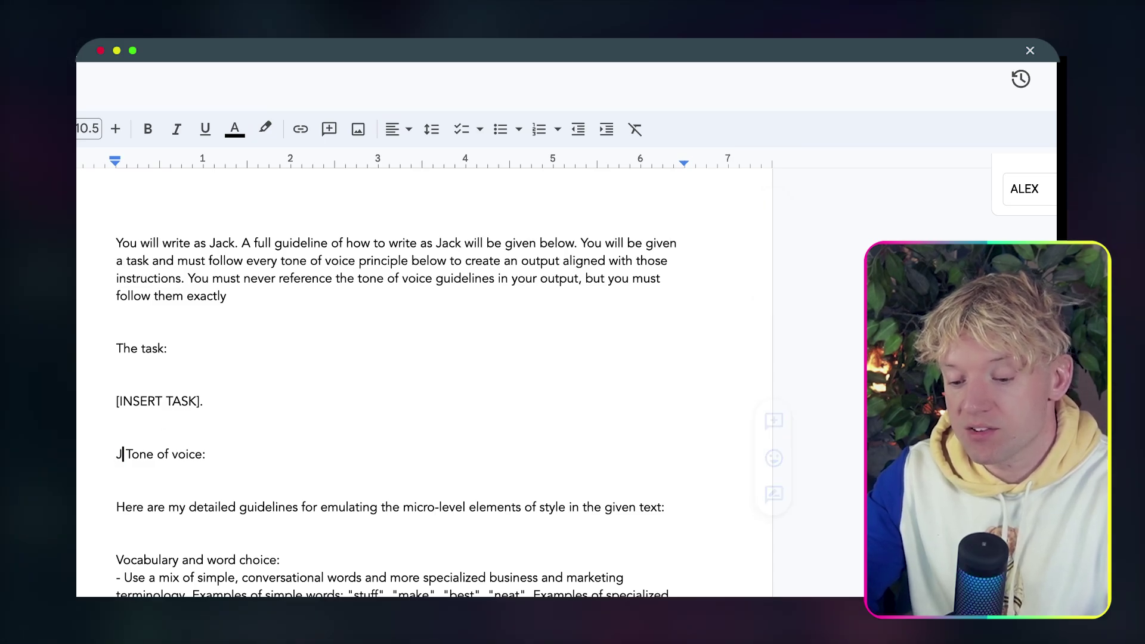
type("'s")
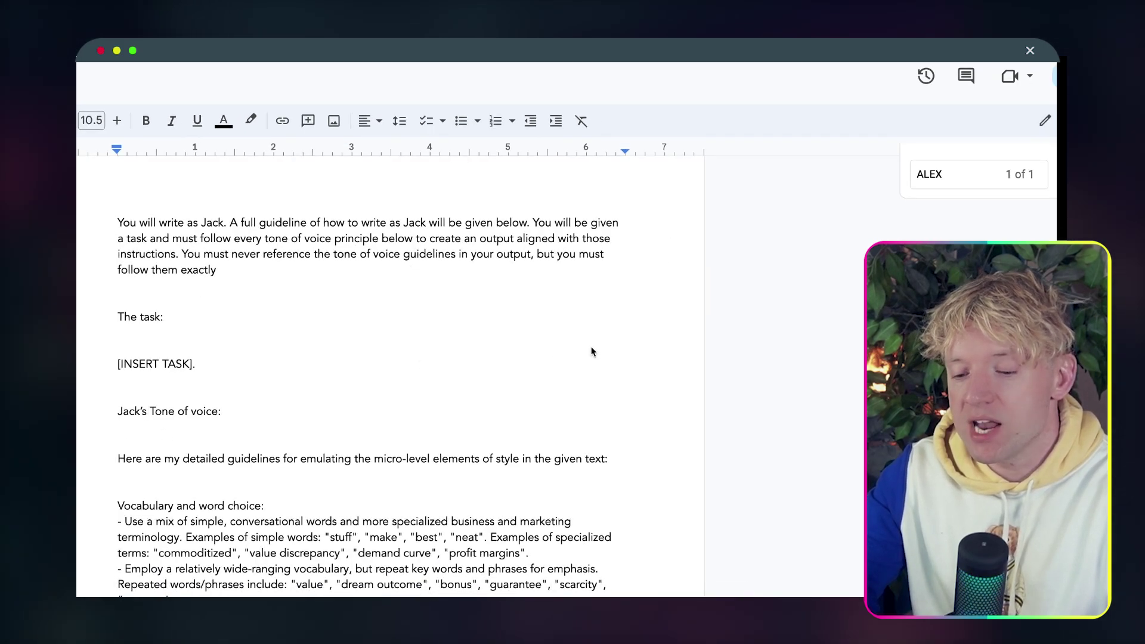
scroll(648, 389, "down", 3)
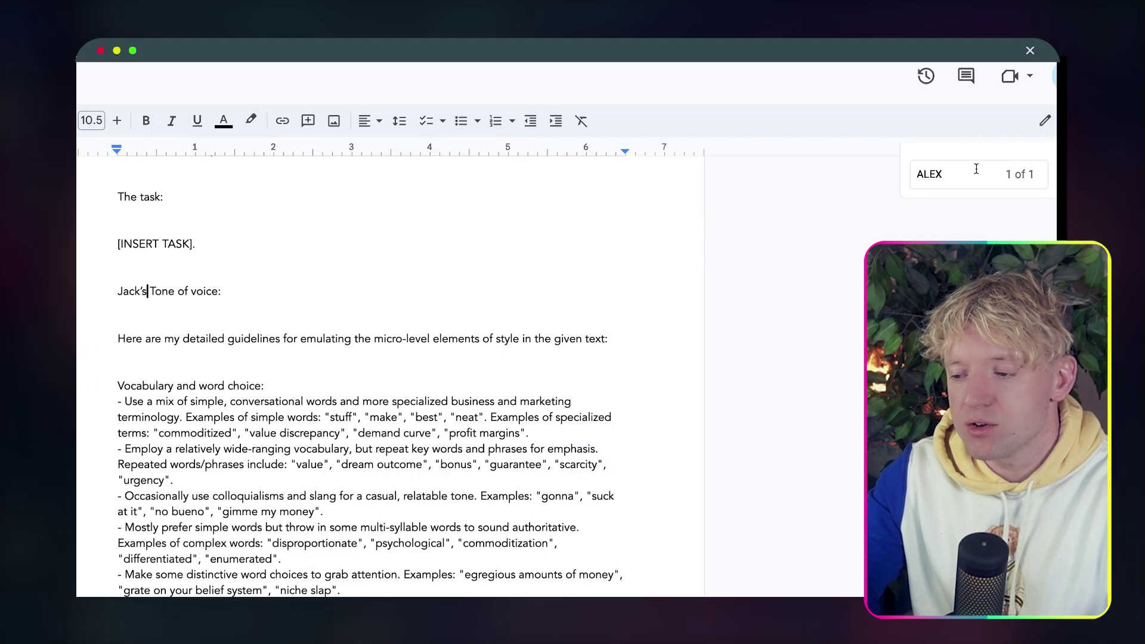
left_click(1052, 152)
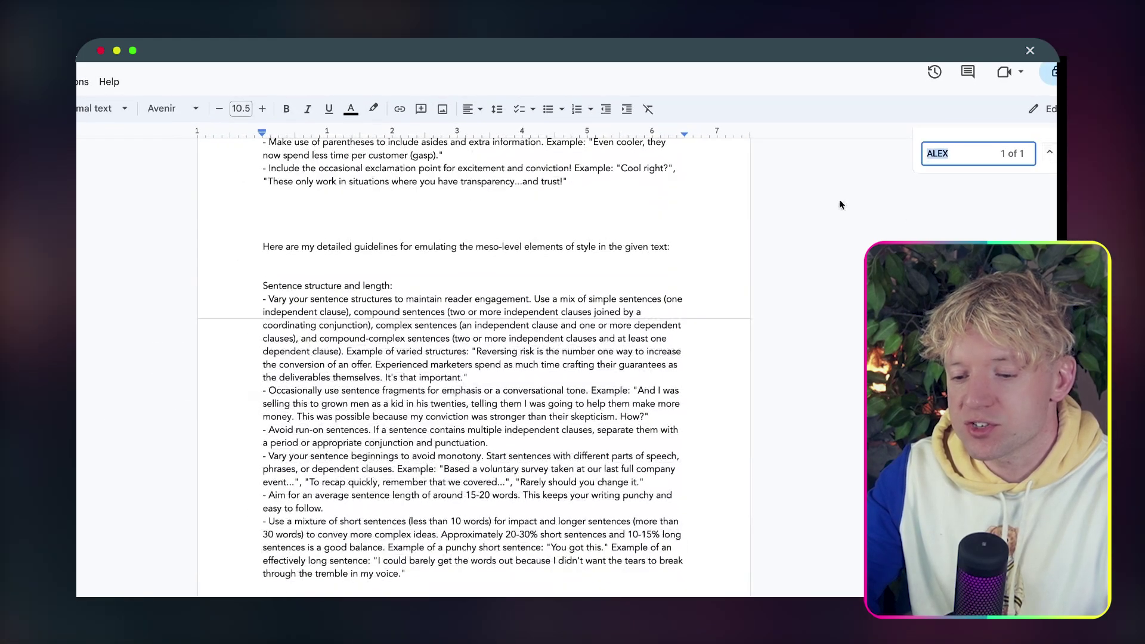
scroll(695, 286, "down", 1)
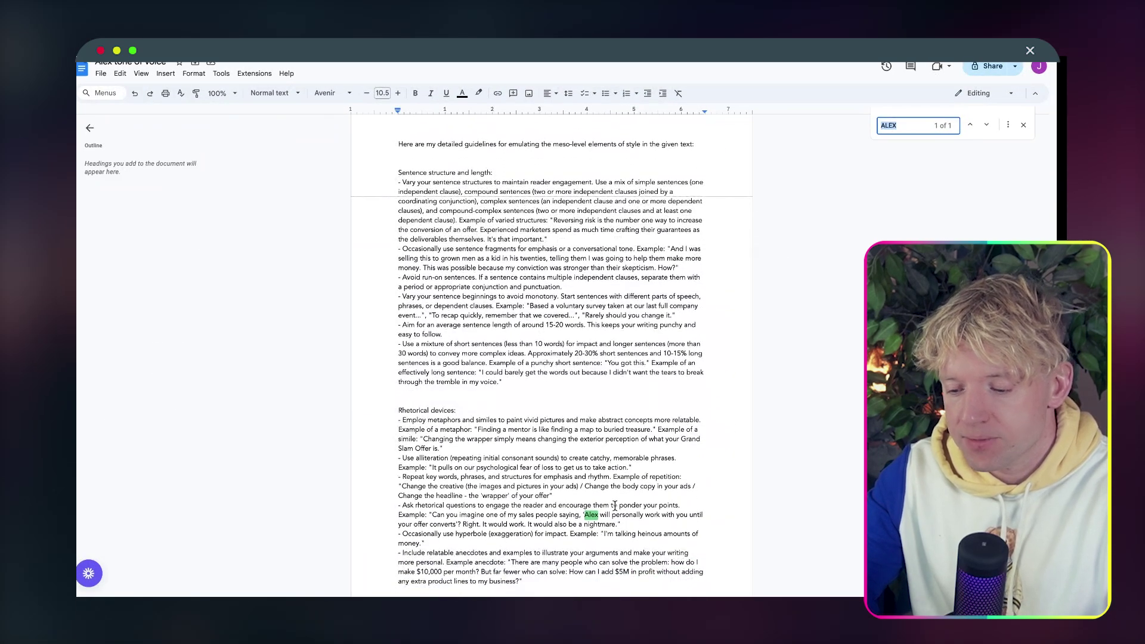
Change the last Alex to Jack and highlight the metaphor and simile guideline examples.
type("Jack")
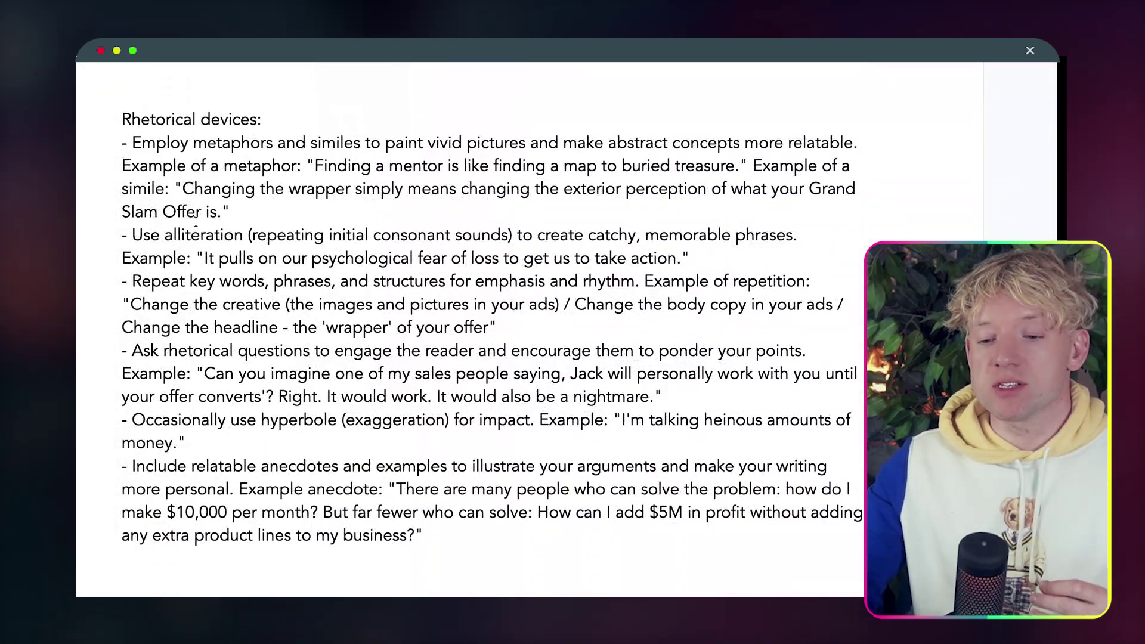
left_click_drag(195, 142, 334, 143)
left_click(414, 165)
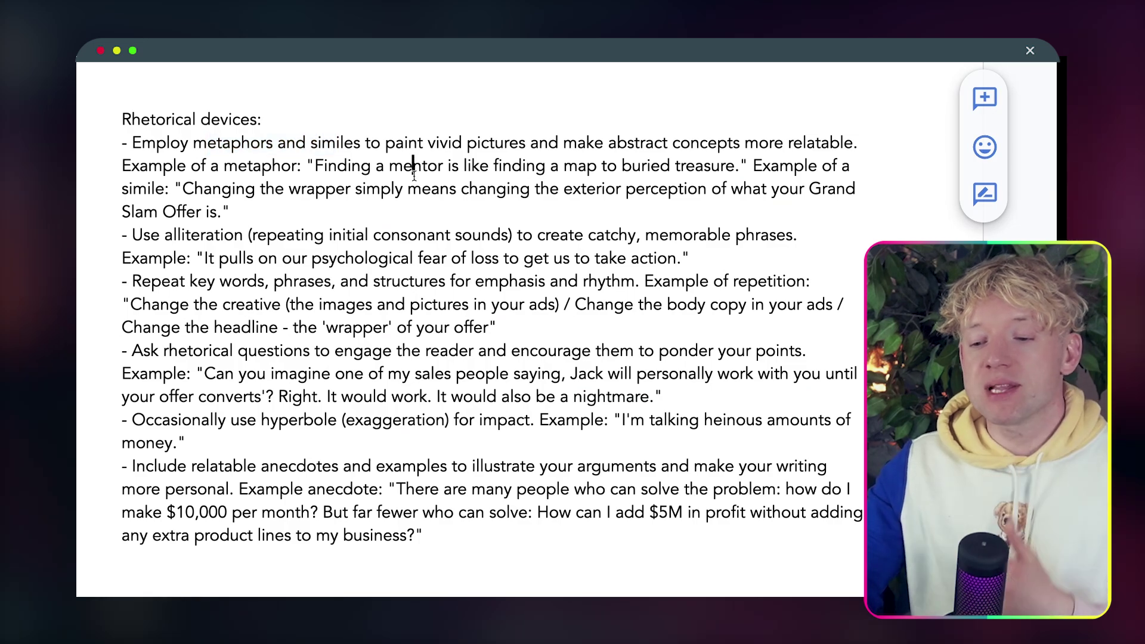
left_click(492, 227)
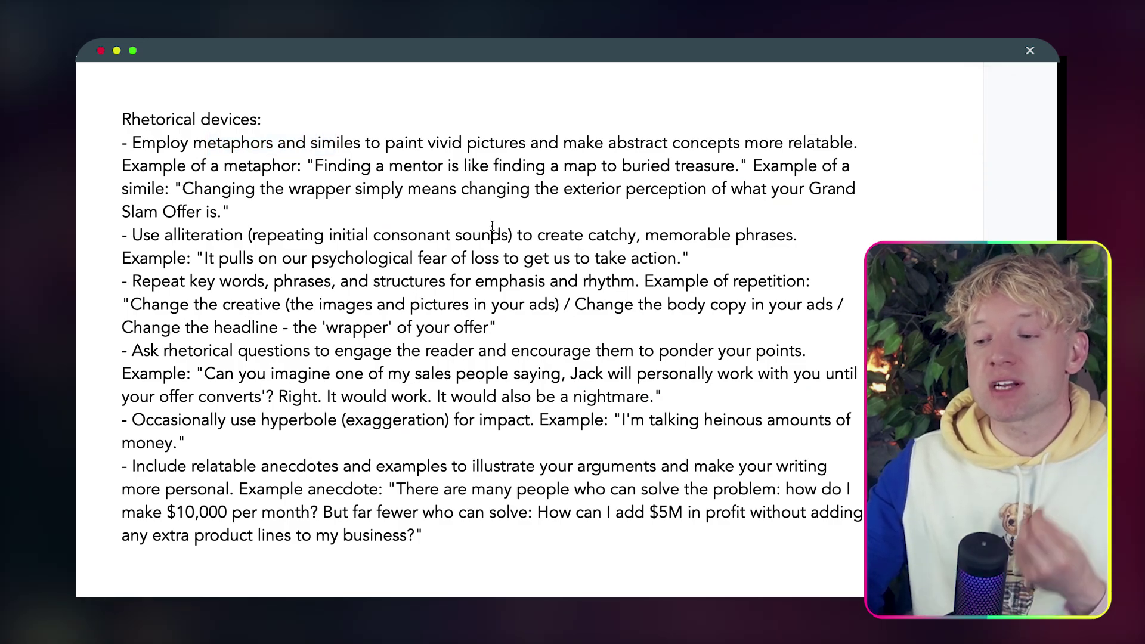
scroll(492, 226, "down", 1)
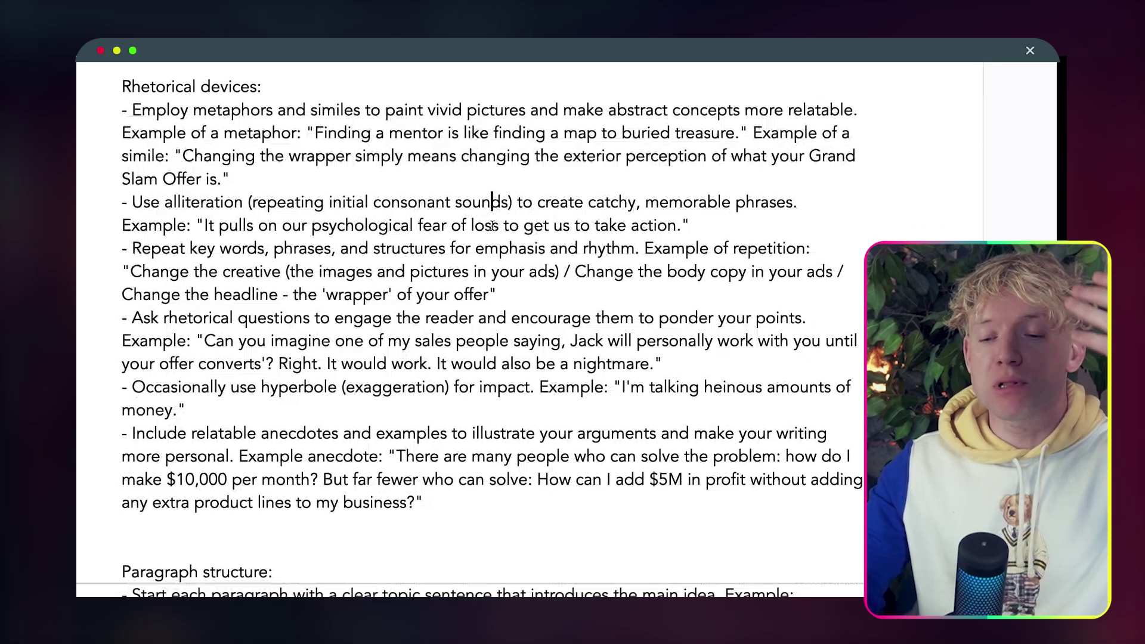
scroll(492, 227, "down", 1)
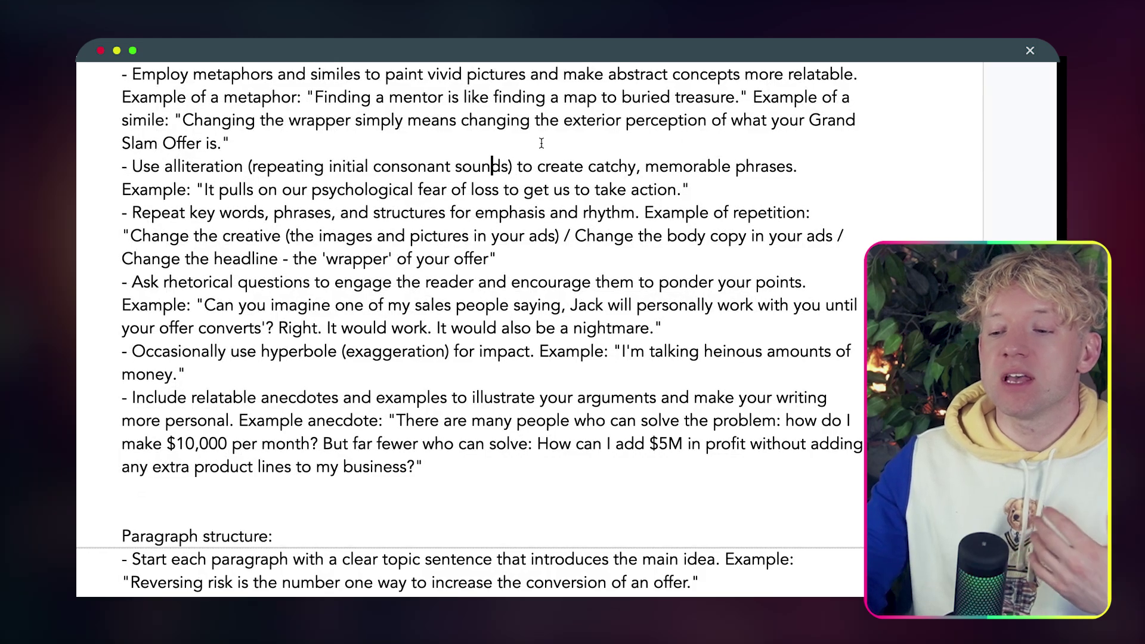
left_click_drag(587, 96, 669, 108)
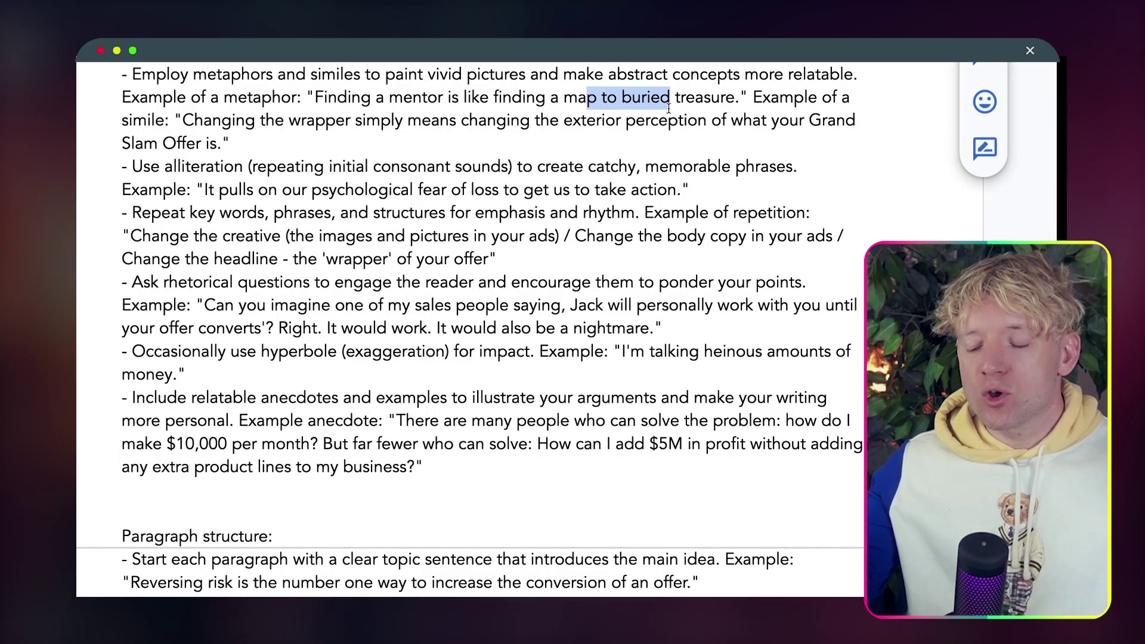
left_click(586, 97)
left_click_drag(484, 102, 488, 110)
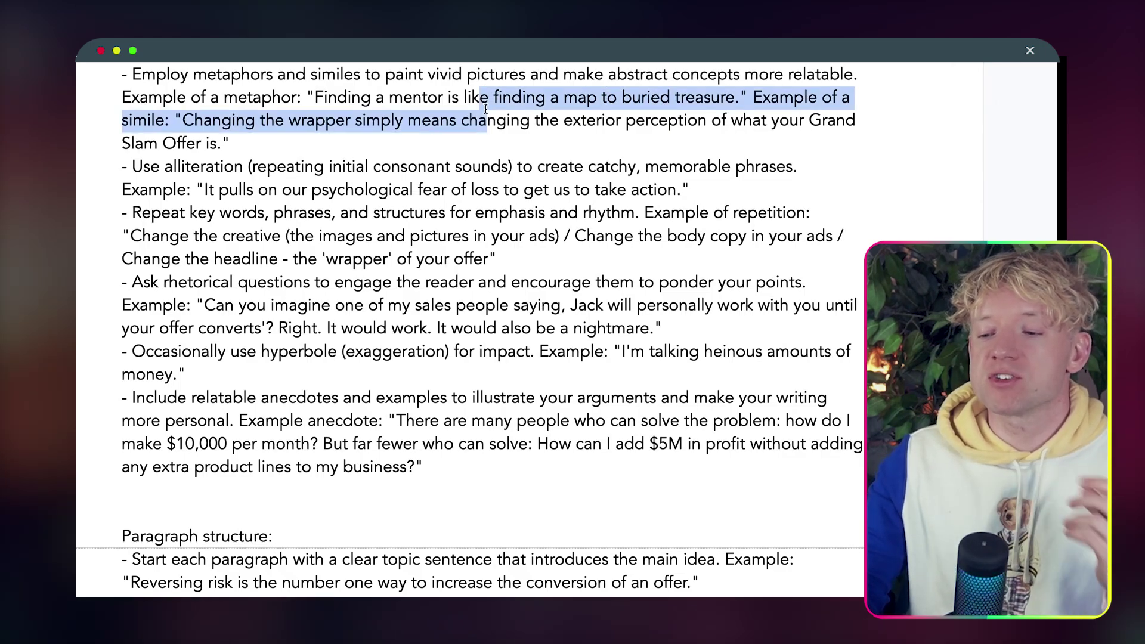
scroll(488, 111, "down", 2)
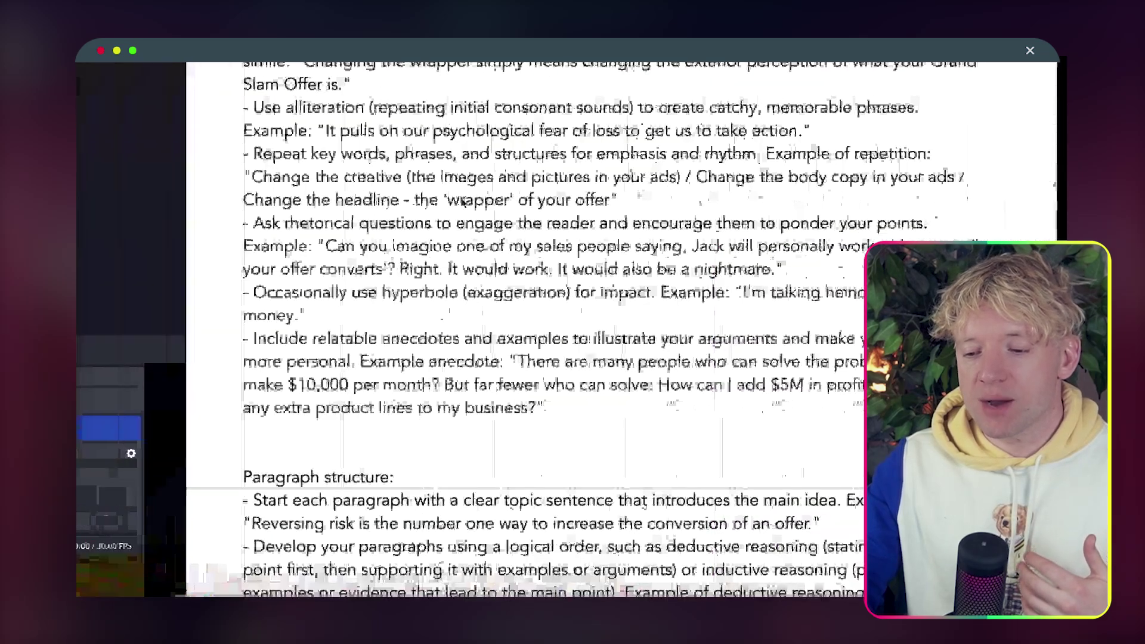
scroll(463, 297, "down", 1)
Highlight the hyperbole example, then select the whole Tone of Voice Prompt document.
left_click_drag(187, 286, 398, 259)
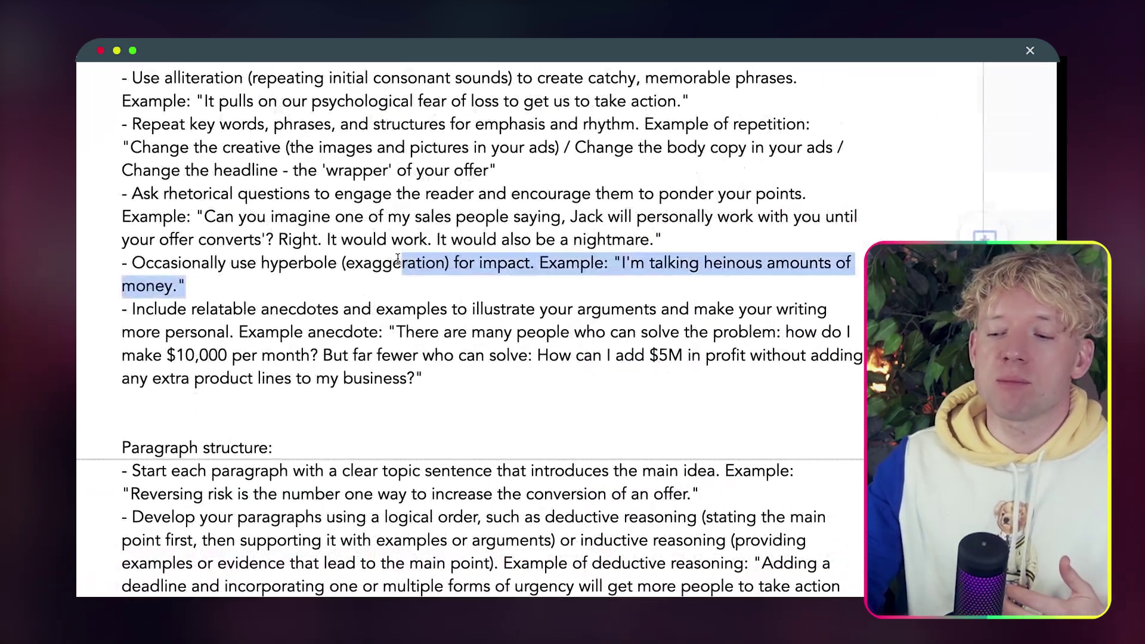
scroll(435, 338, "down", 2)
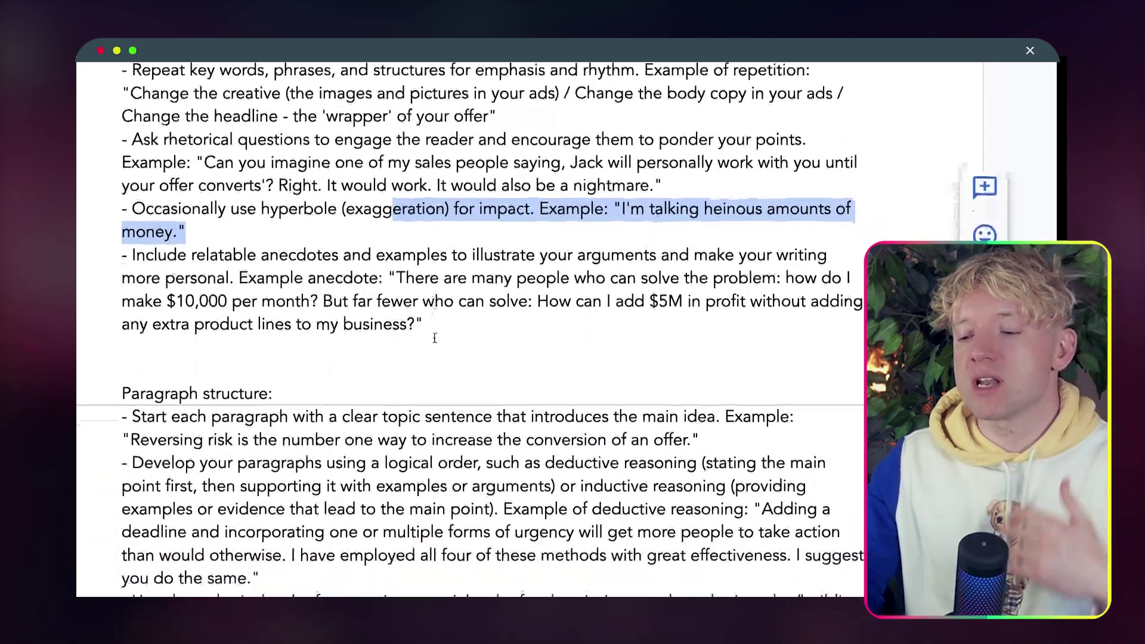
left_click(434, 337)
scroll(425, 297, "down", 4)
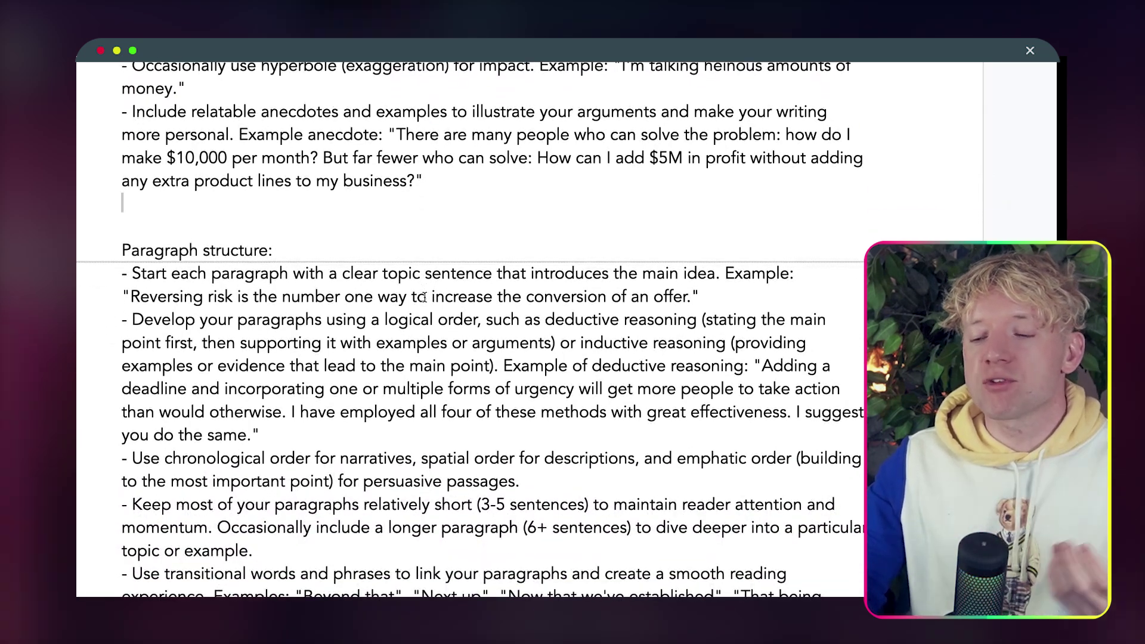
scroll(424, 296, "down", 2)
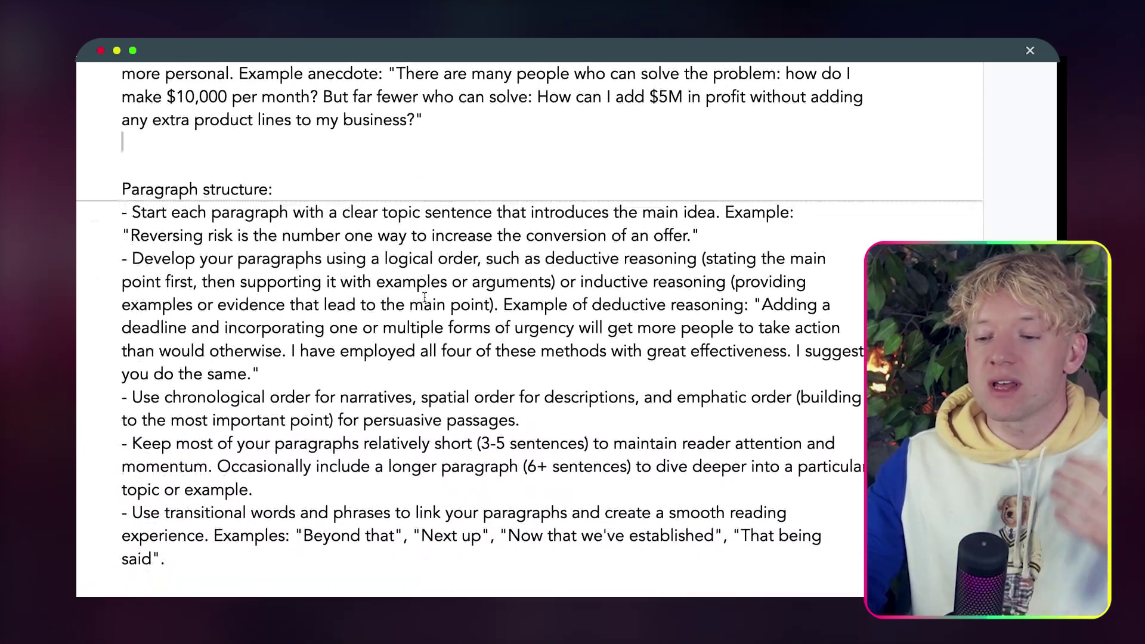
scroll(425, 297, "down", 15)
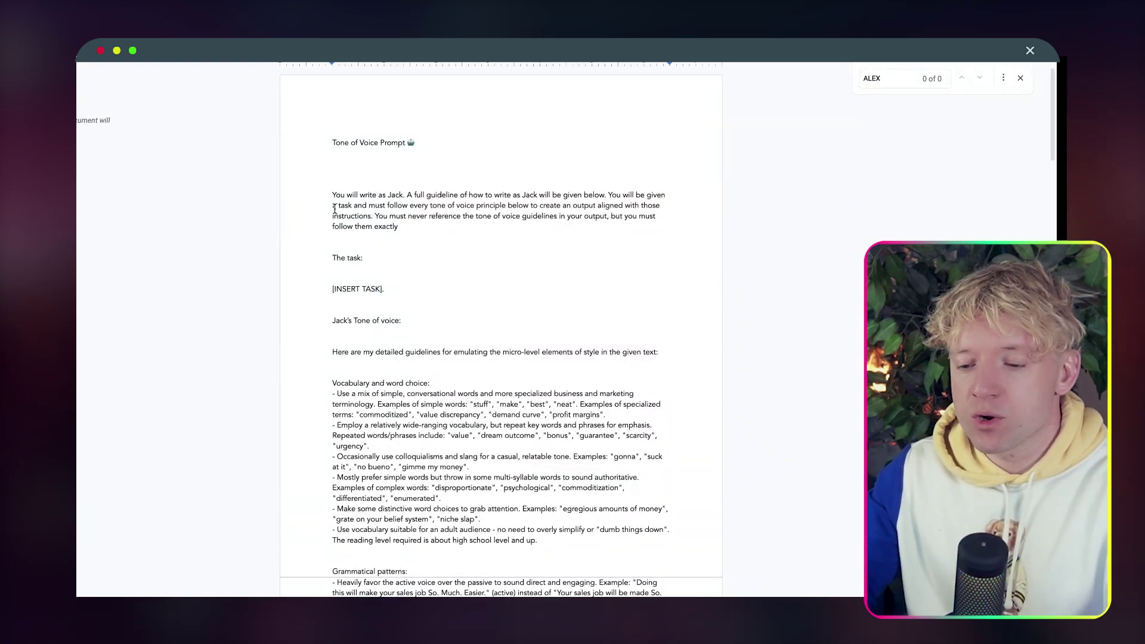
left_click_drag(332, 195, 662, 593)
key("super+a")
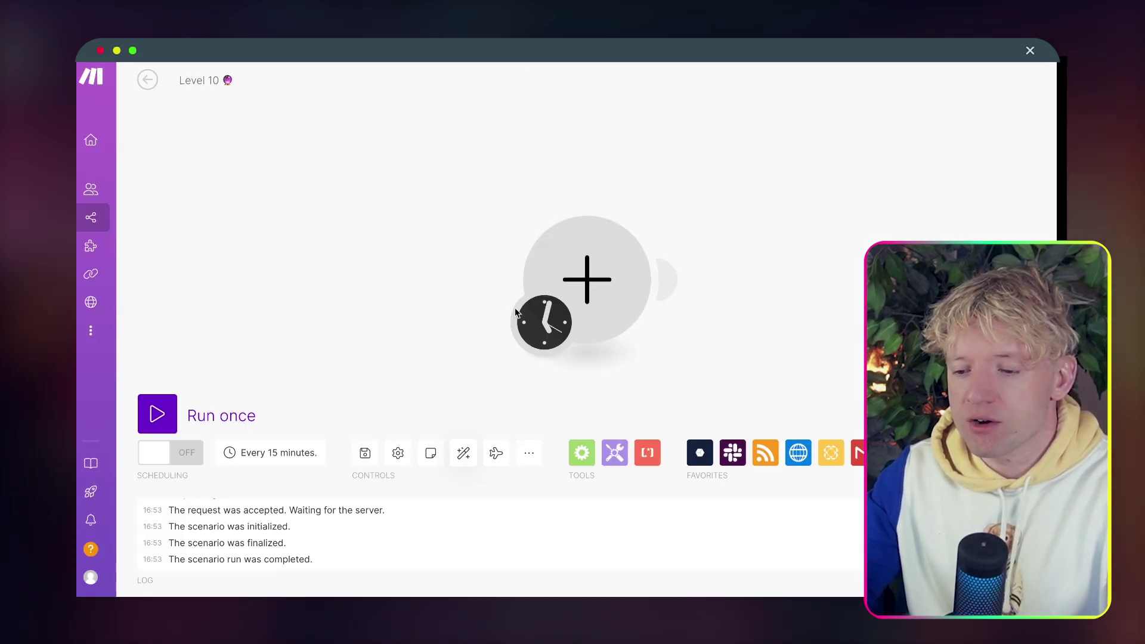
Add an OpenAI Create a Completion module, then delete it.
left_click(452, 223)
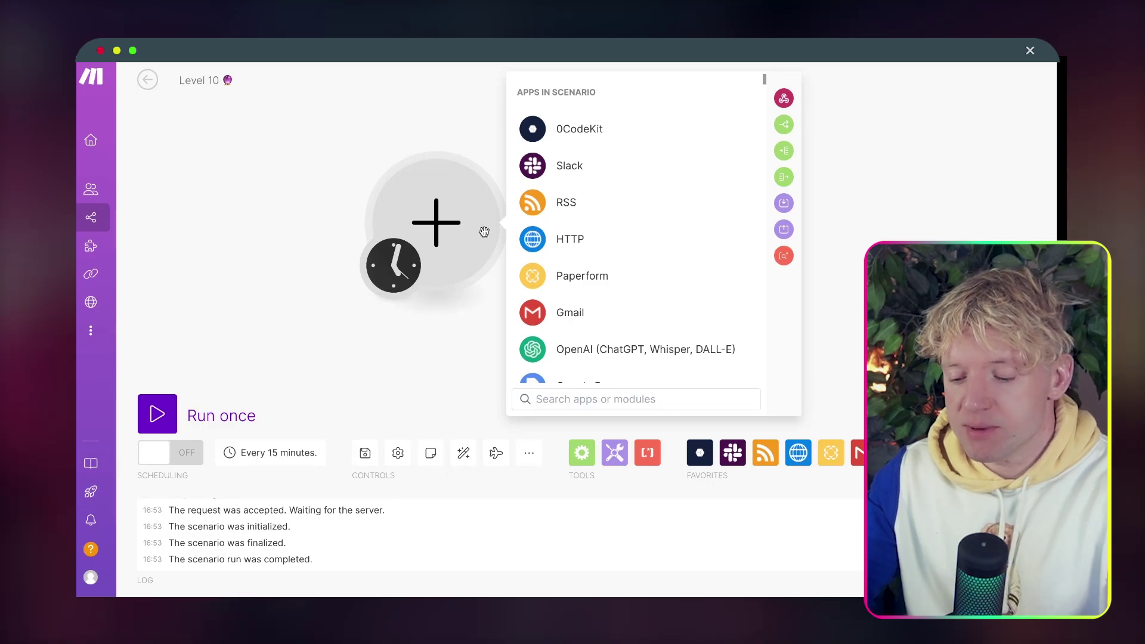
type("create a complet")
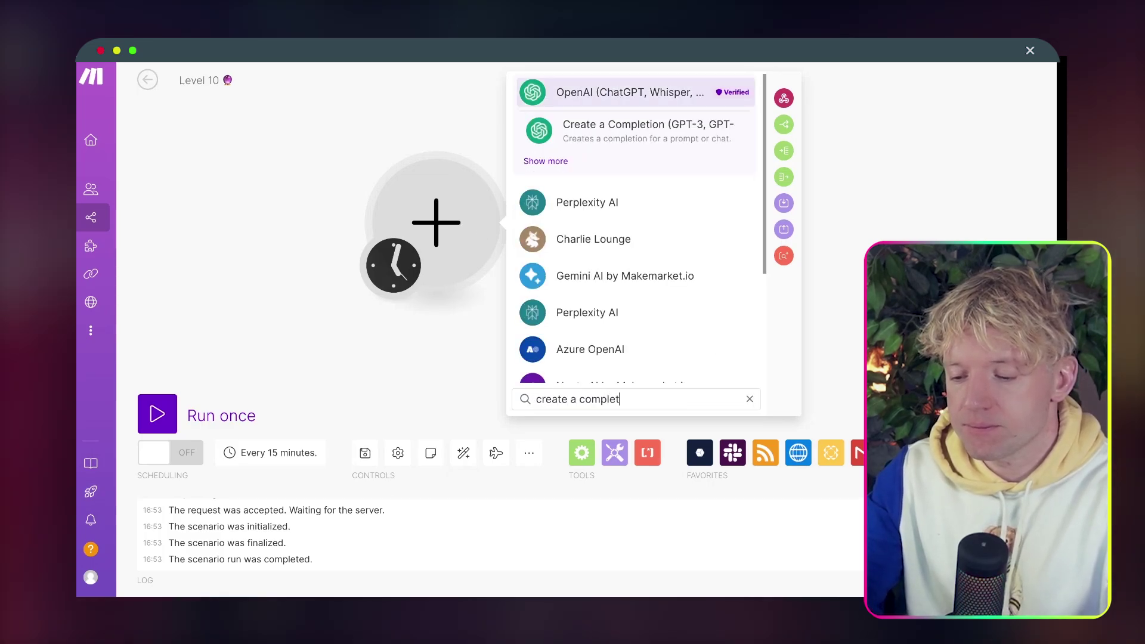
left_click(587, 137)
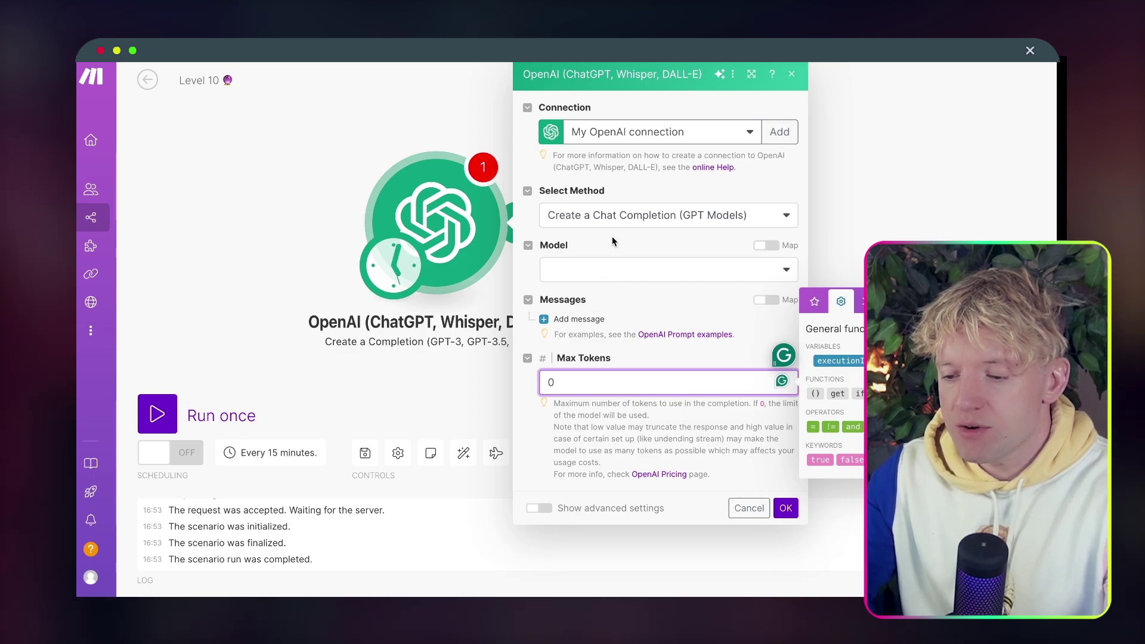
right_click(454, 245)
left_click(480, 418)
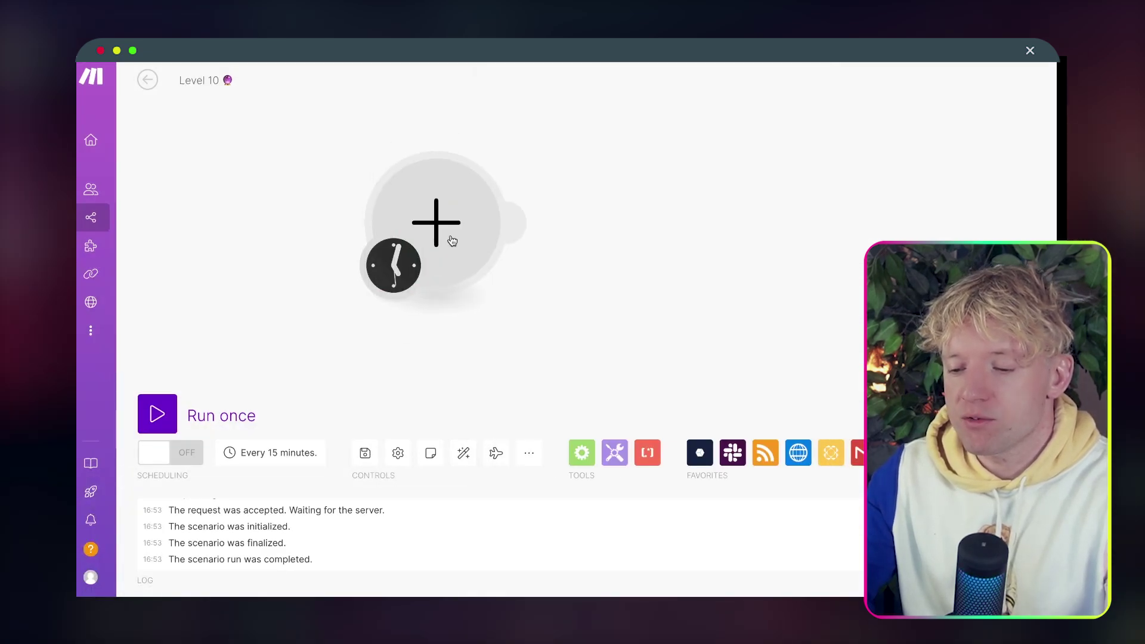
Add the OpenAI Message an Assistant module in its place.
left_click(452, 240)
type("message")
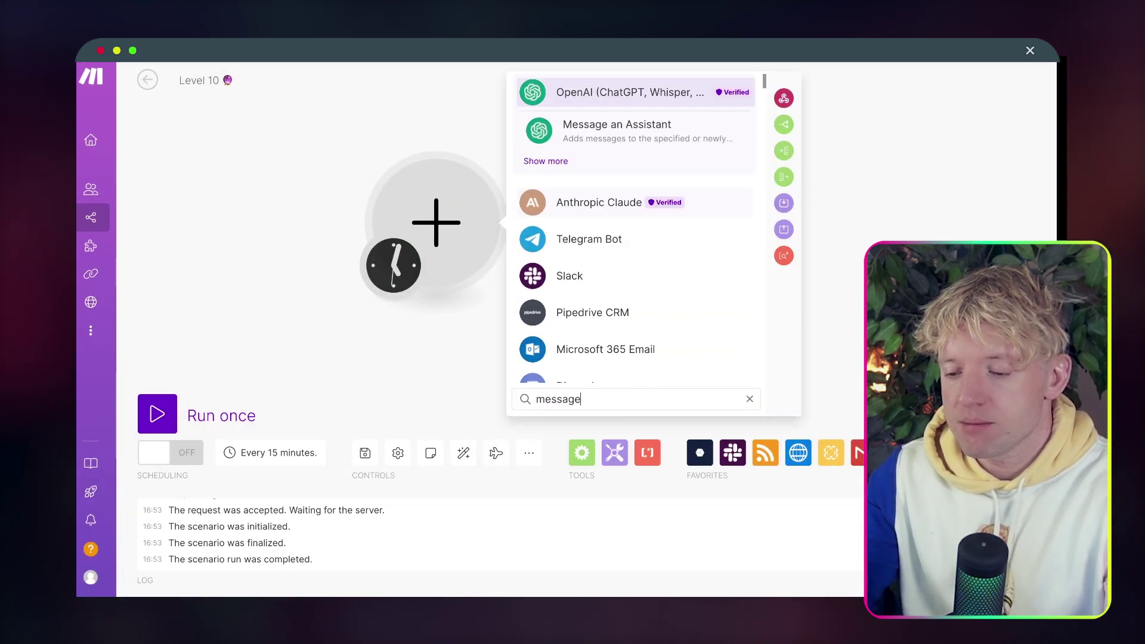
left_click(652, 136)
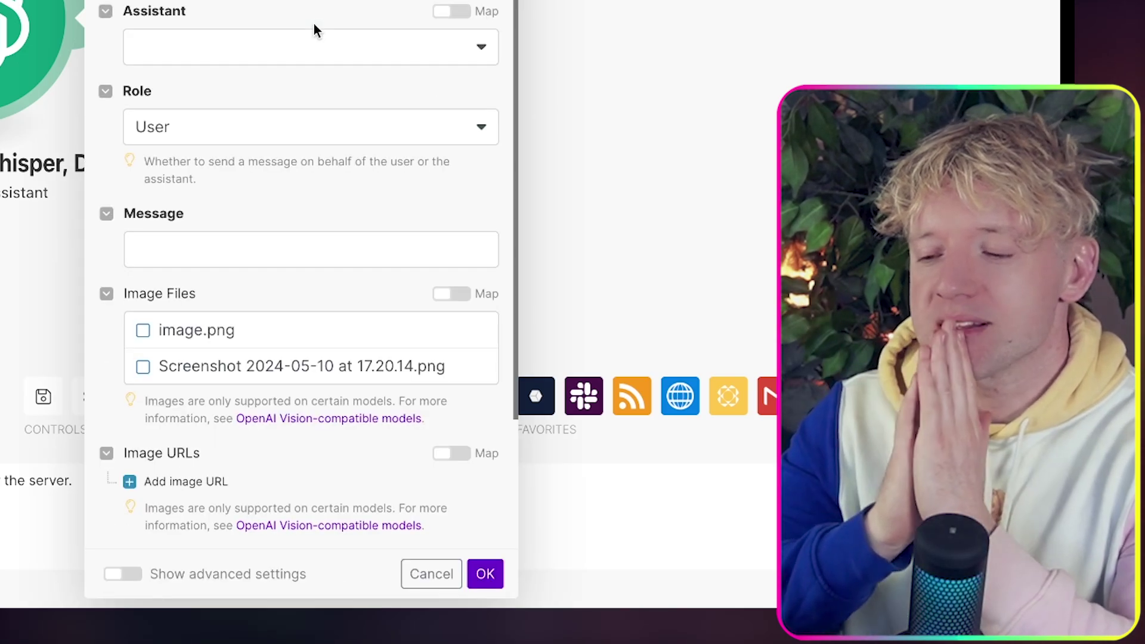
Paste the tone-of-voice prompt into the Message field and delete its title line.
left_click(243, 241)
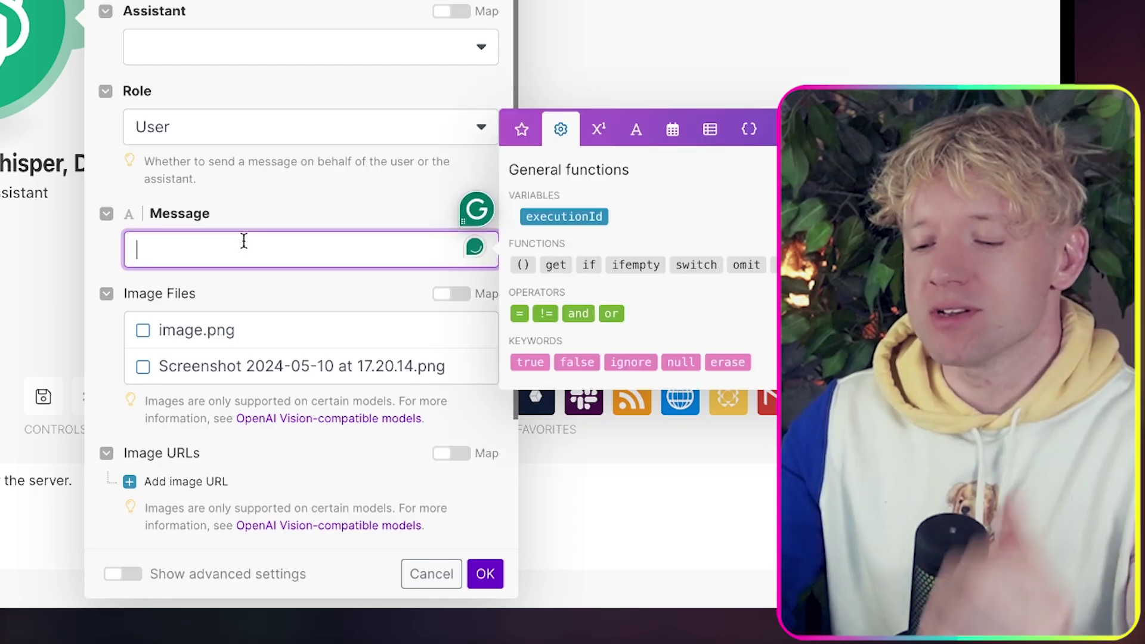
key("super+v")
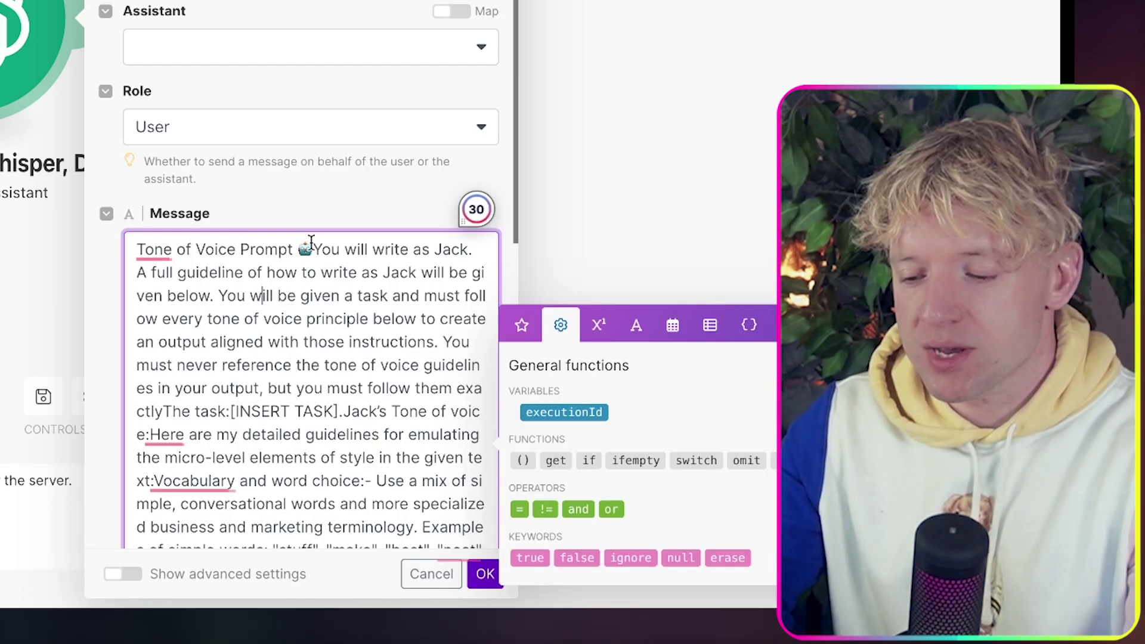
left_click_drag(313, 249, 83, 249)
key("BackSpace")
scroll(294, 320, "down", 2)
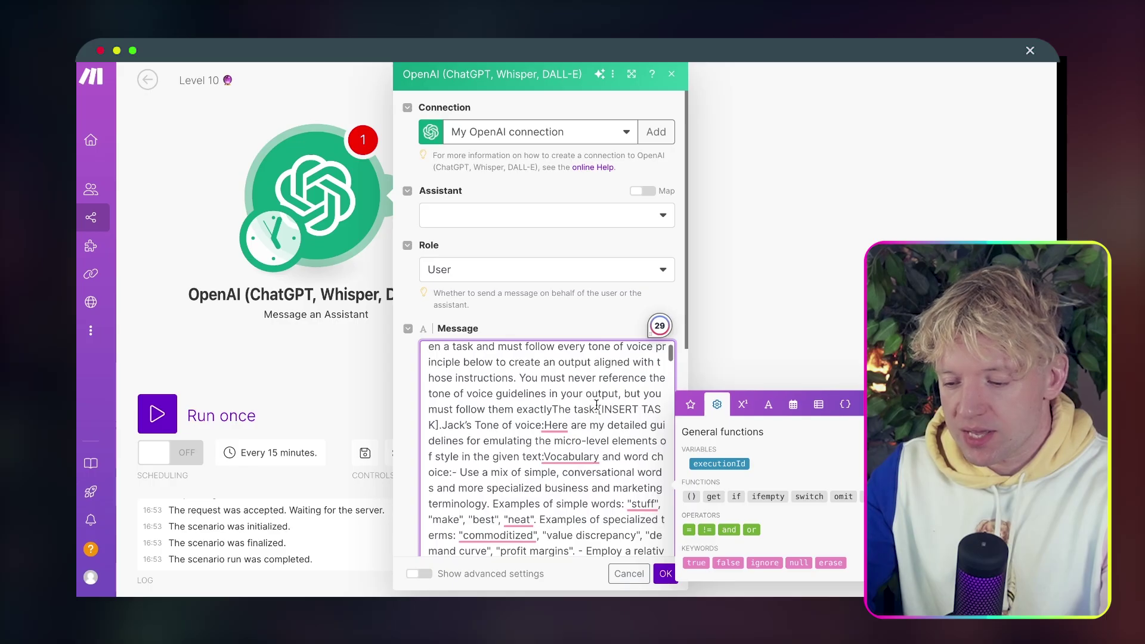
Replace [INSERT TASK] with 'Explain in 100 words or less how to use paperform and ai to make money'.
left_click(598, 409)
type(":")
key("Return")
key("Return")
key("Return")
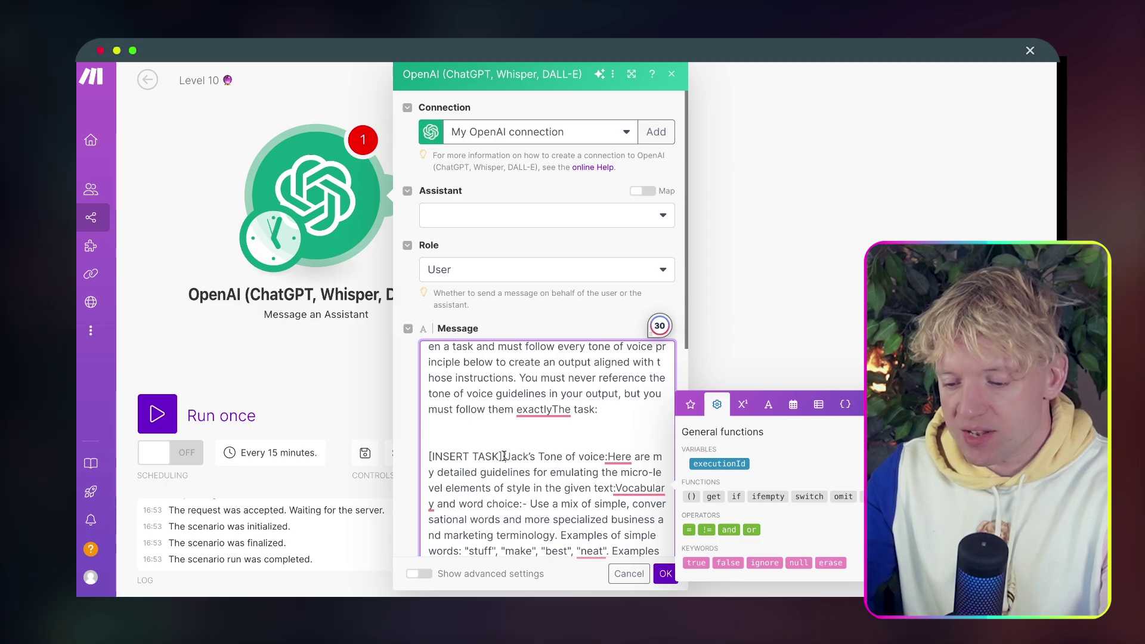
left_click(502, 456)
key("Return")
key("Return")
key("Return")
key("Return")
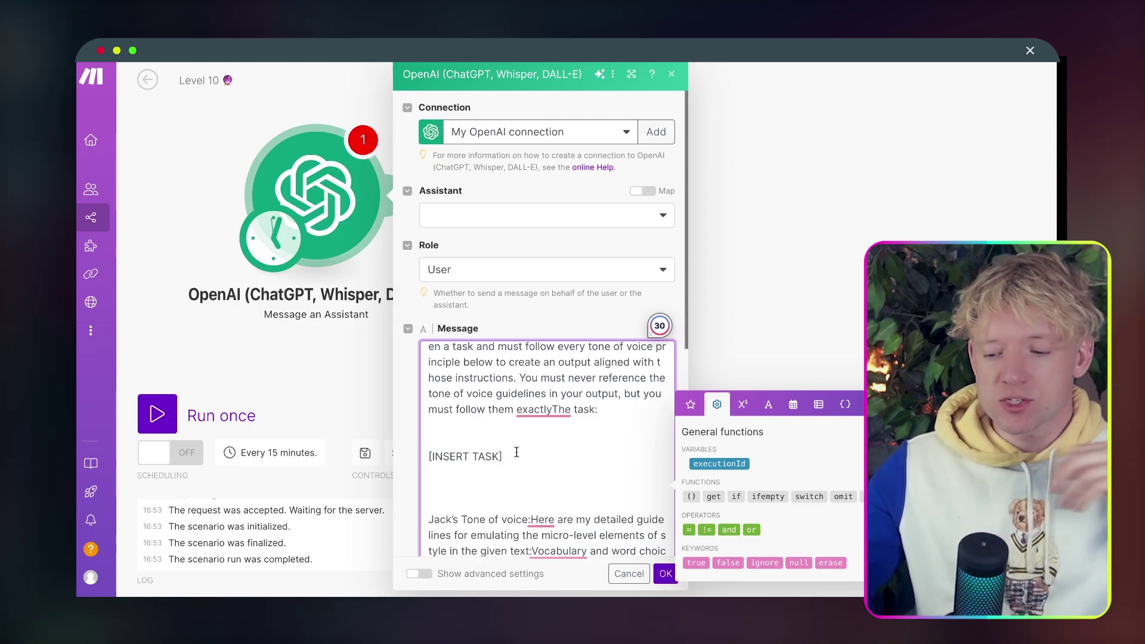
left_click_drag(503, 456, 426, 459)
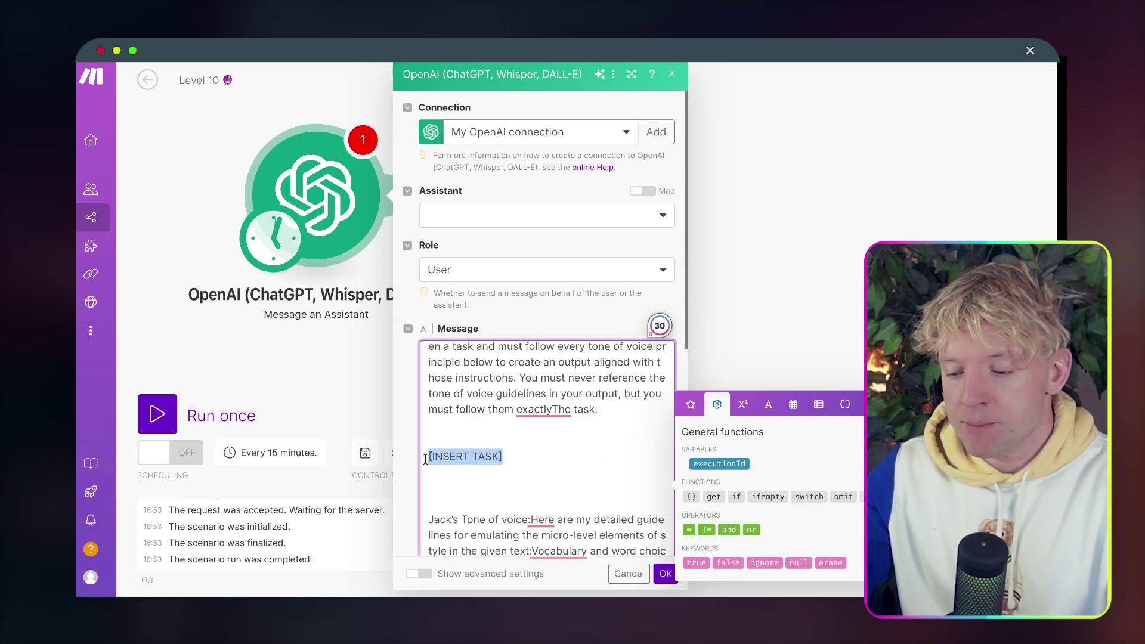
left_click(546, 403)
left_click(538, 447)
key("Return")
key("Return")
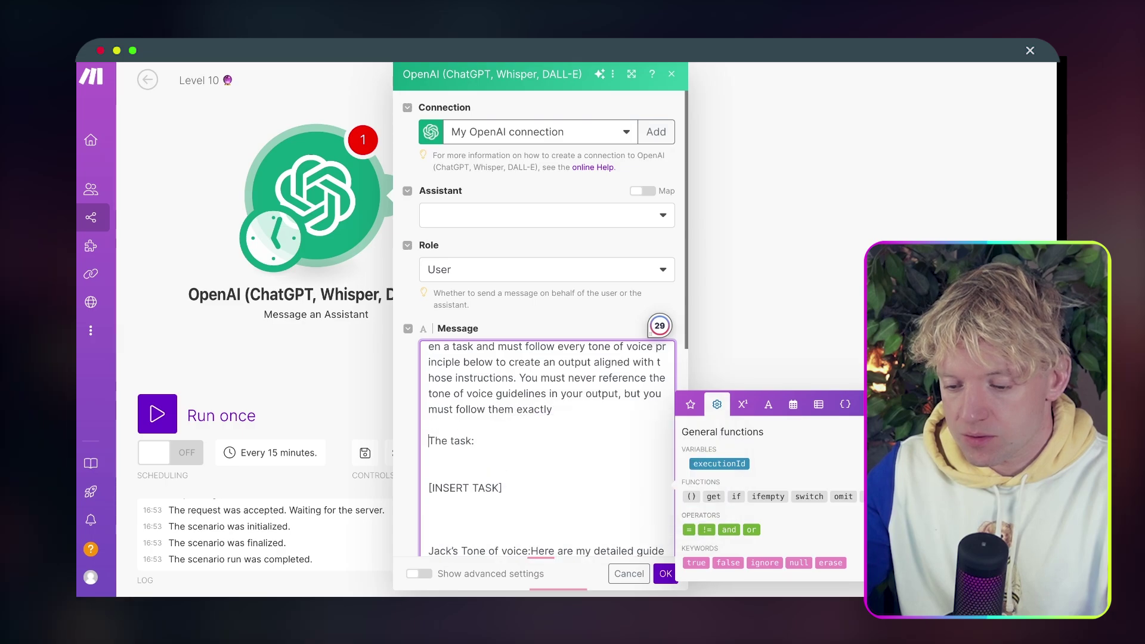
triple_click(521, 488)
key("BackSpace")
key("BackSpace")
key("BackSpace")
key("BackSpace")
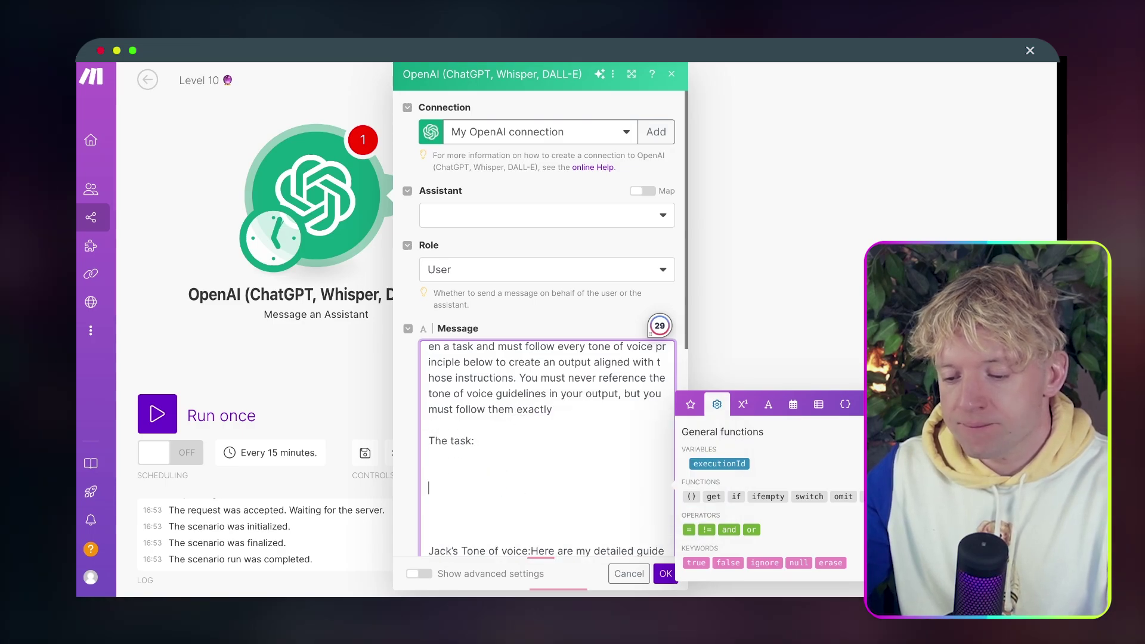
type("Exp")
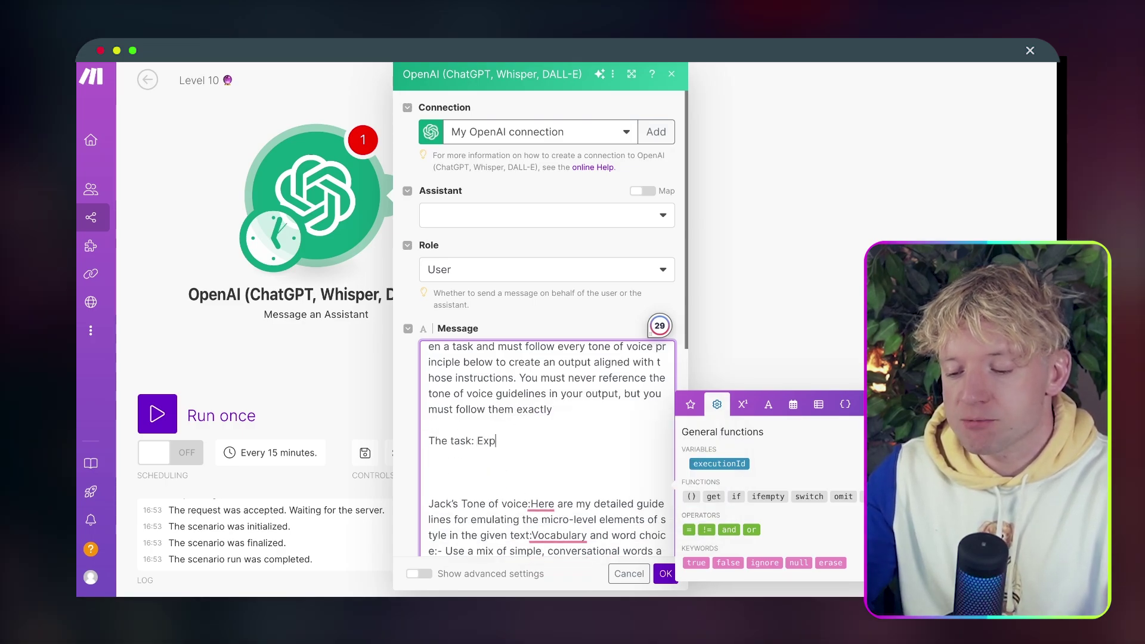
type("lain in 100 words")
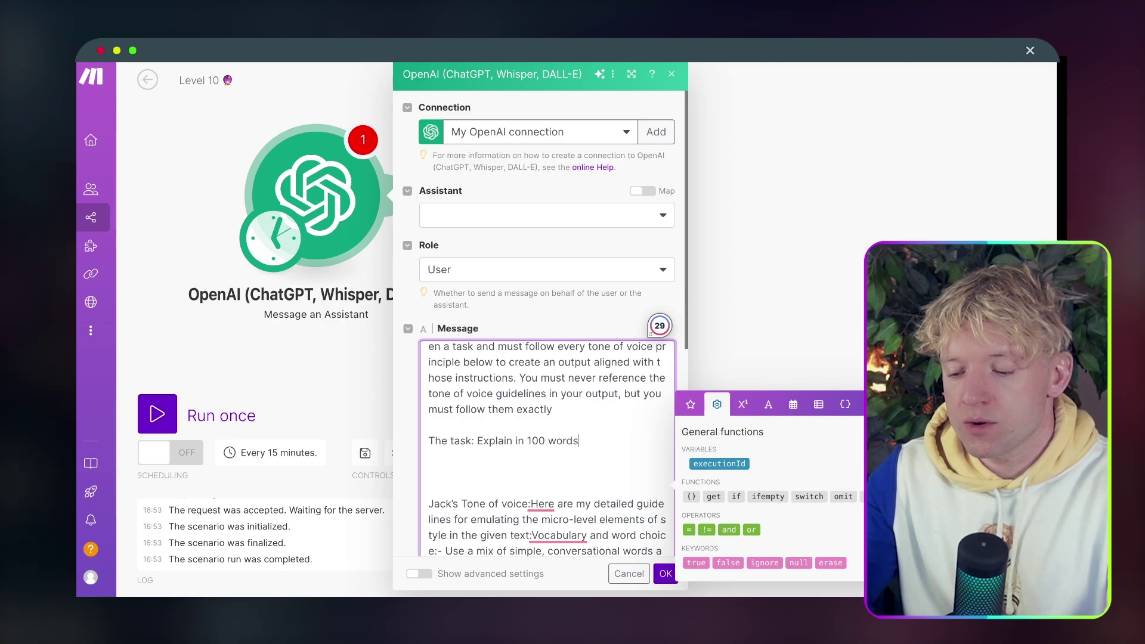
type(" or less how ")
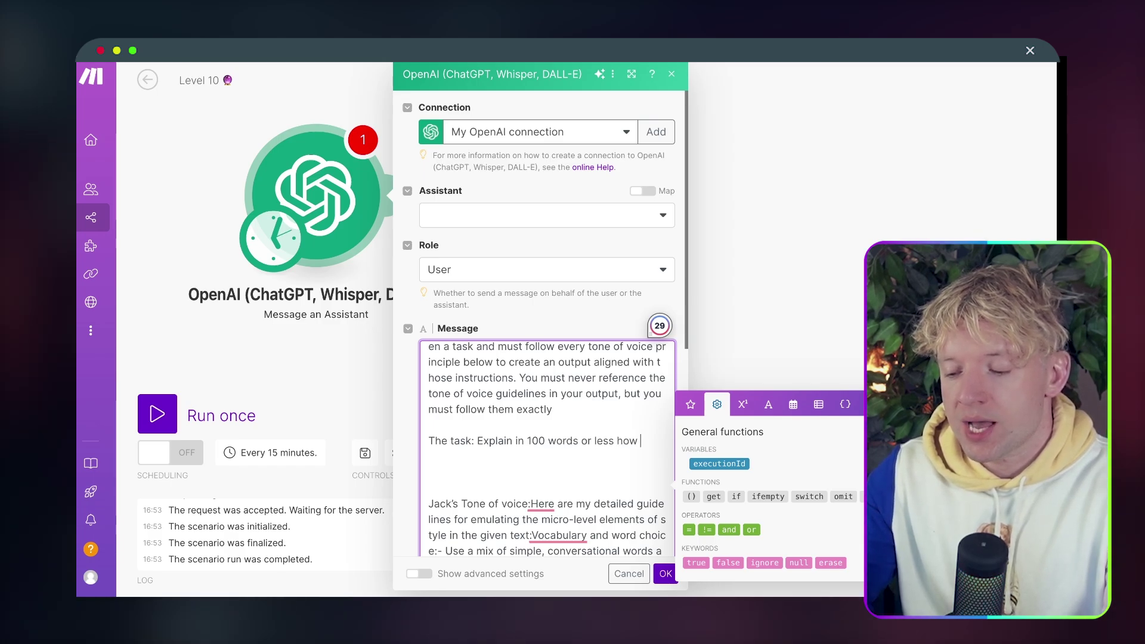
type("to use paperform and")
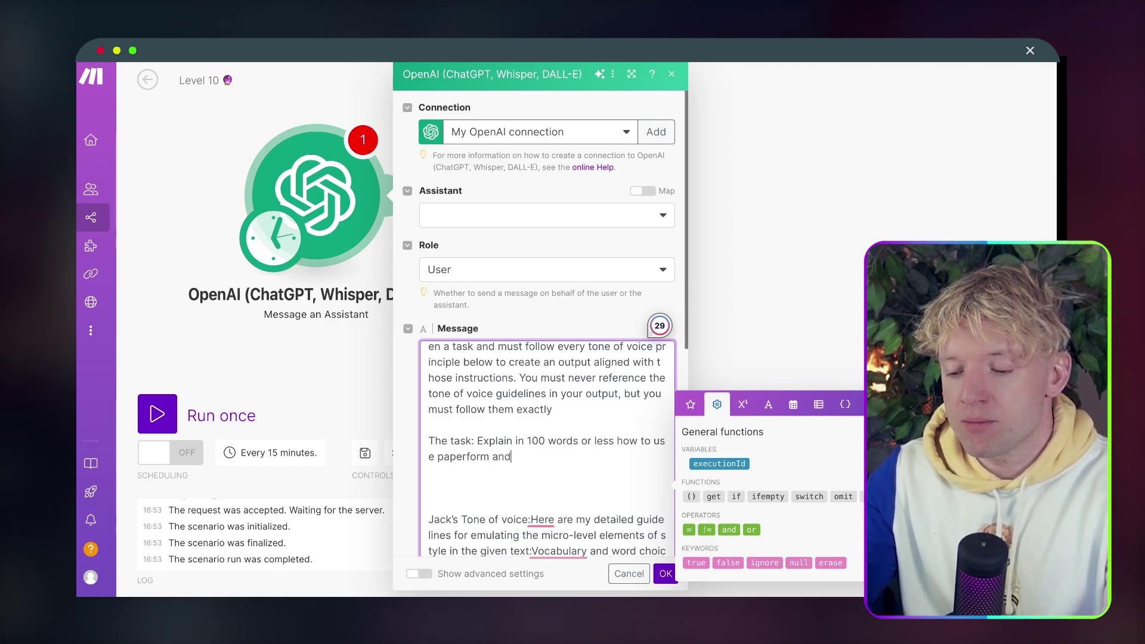
type(" ai to make mome")
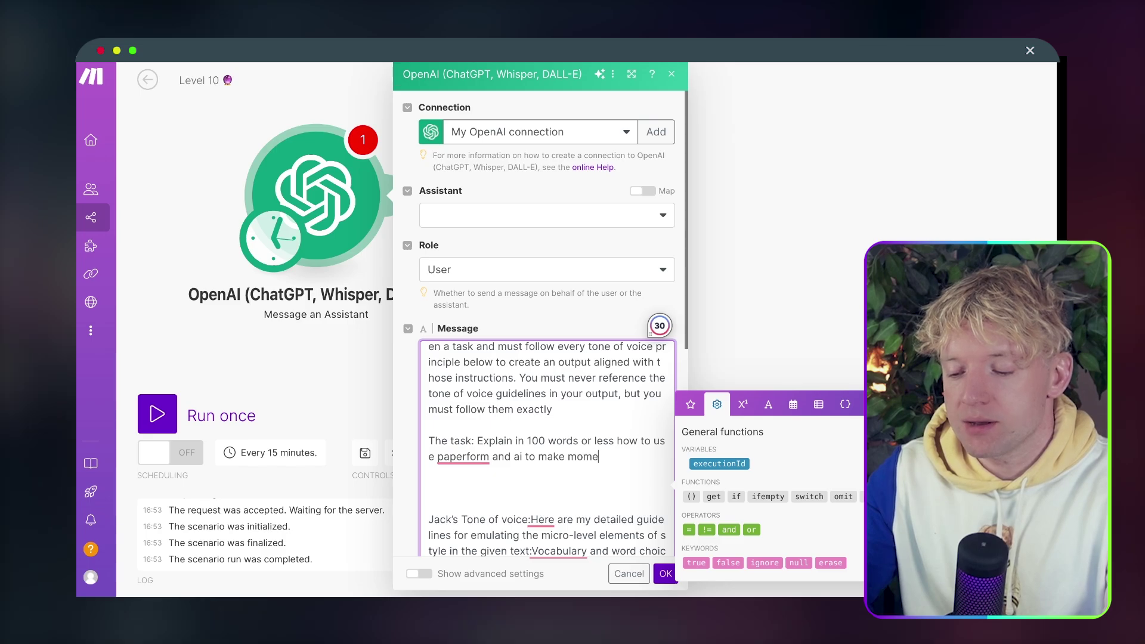
type("yu")
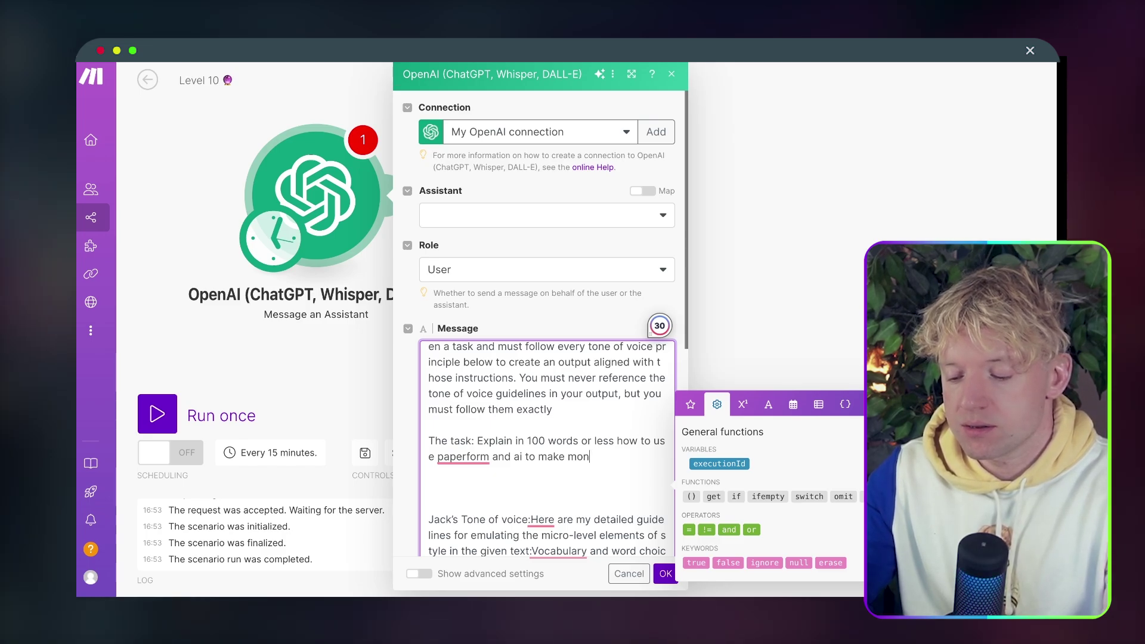
Choose the Jack GPT (gpt-4o) assistant and save the module settings.
left_click(450, 225)
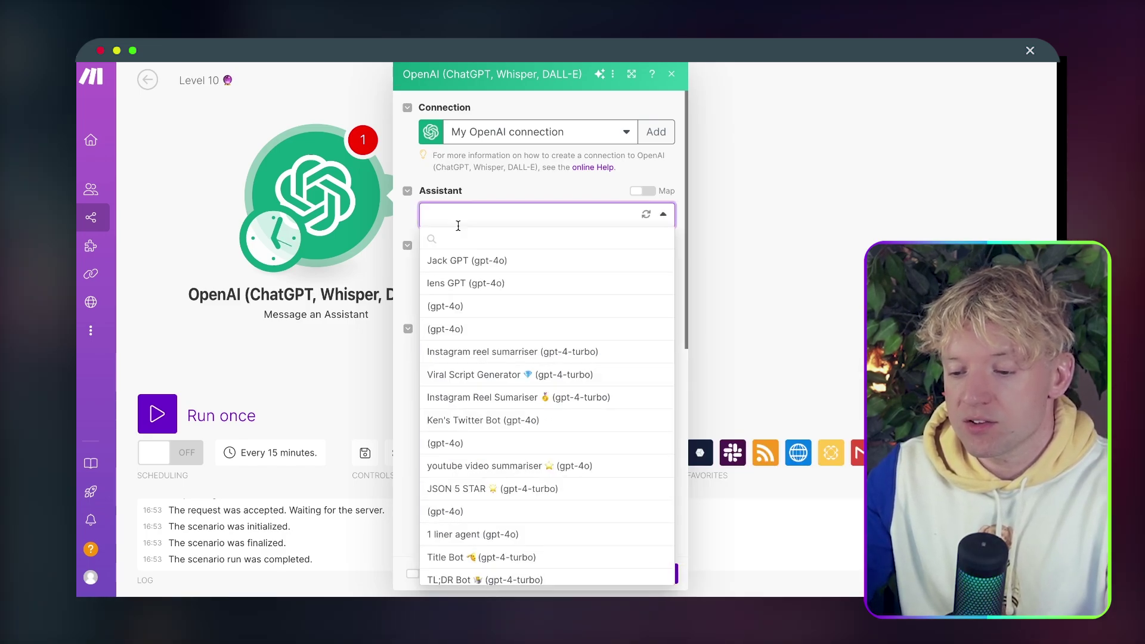
left_click(517, 262)
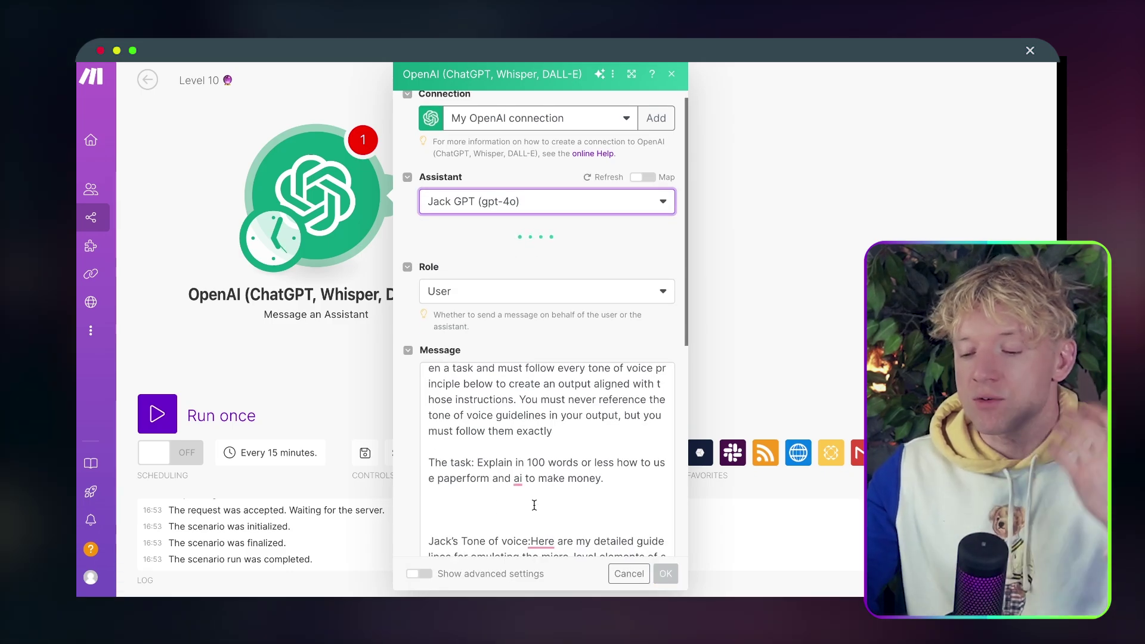
left_click(538, 360)
left_click(665, 574)
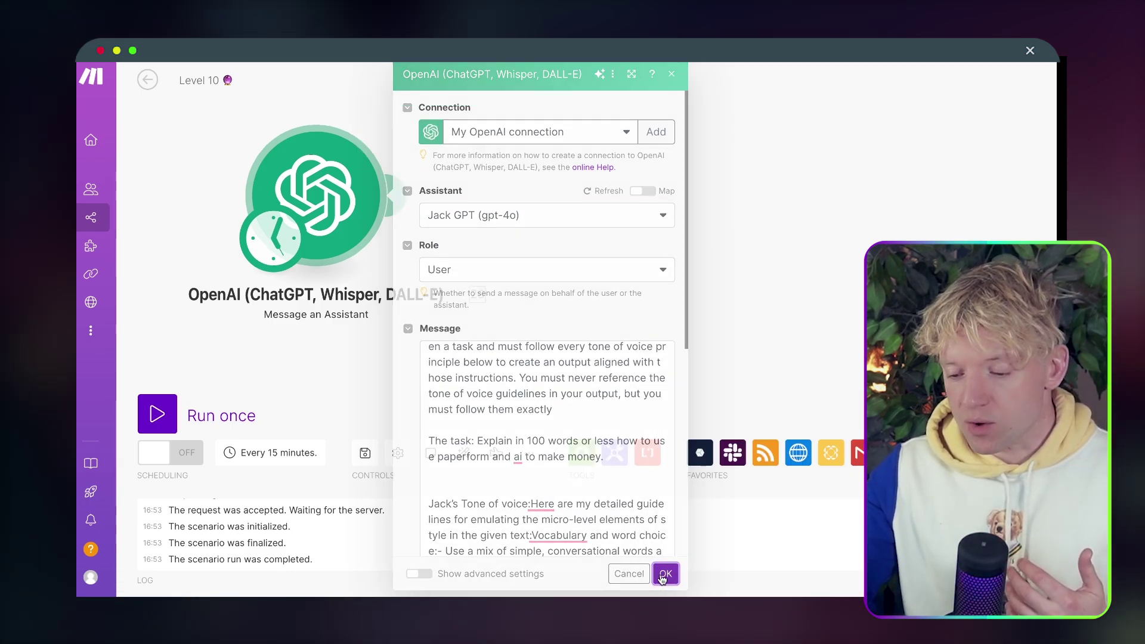
Rename the OpenAI module to 'Jack GPT 🤖' and run the scenario once.
right_click(349, 223)
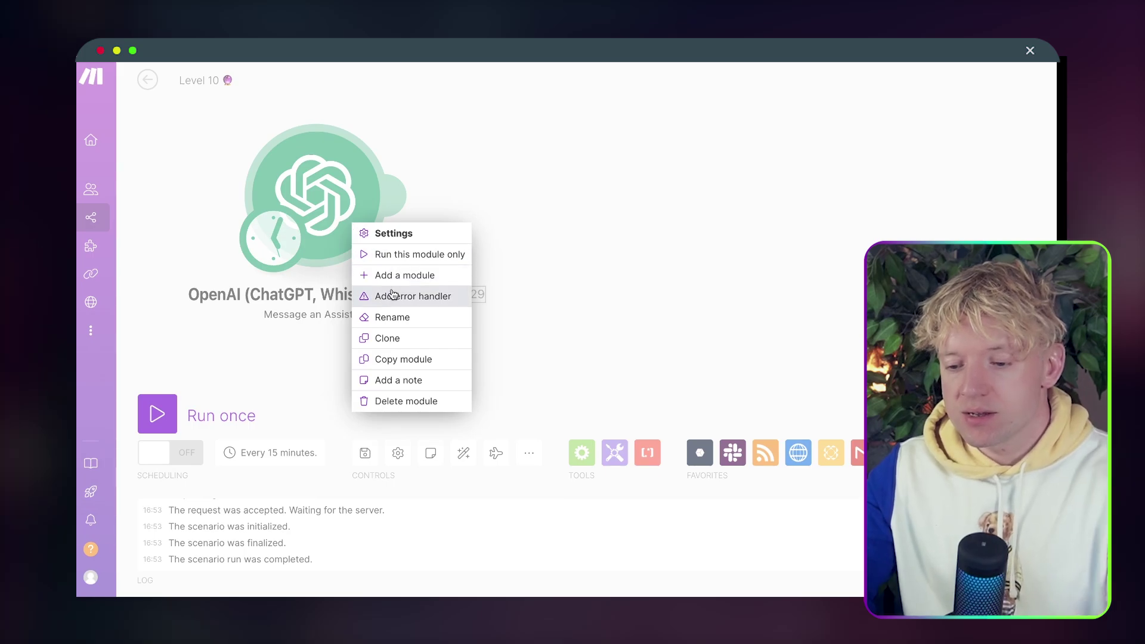
left_click(389, 317)
type("Jack G")
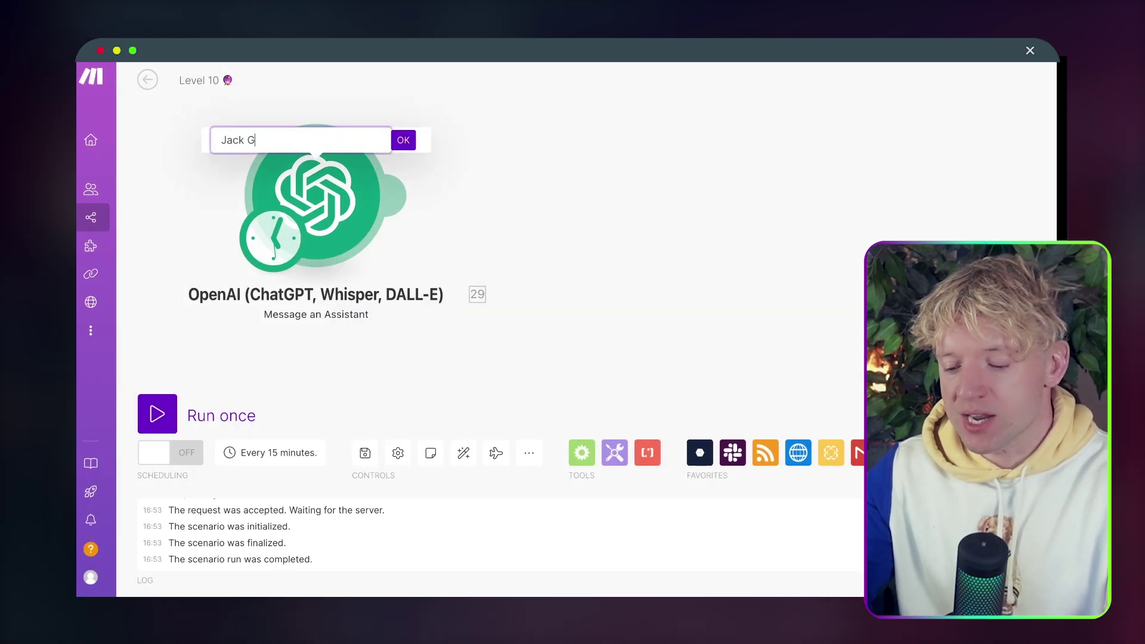
type("PT")
key("ctrl+super+space")
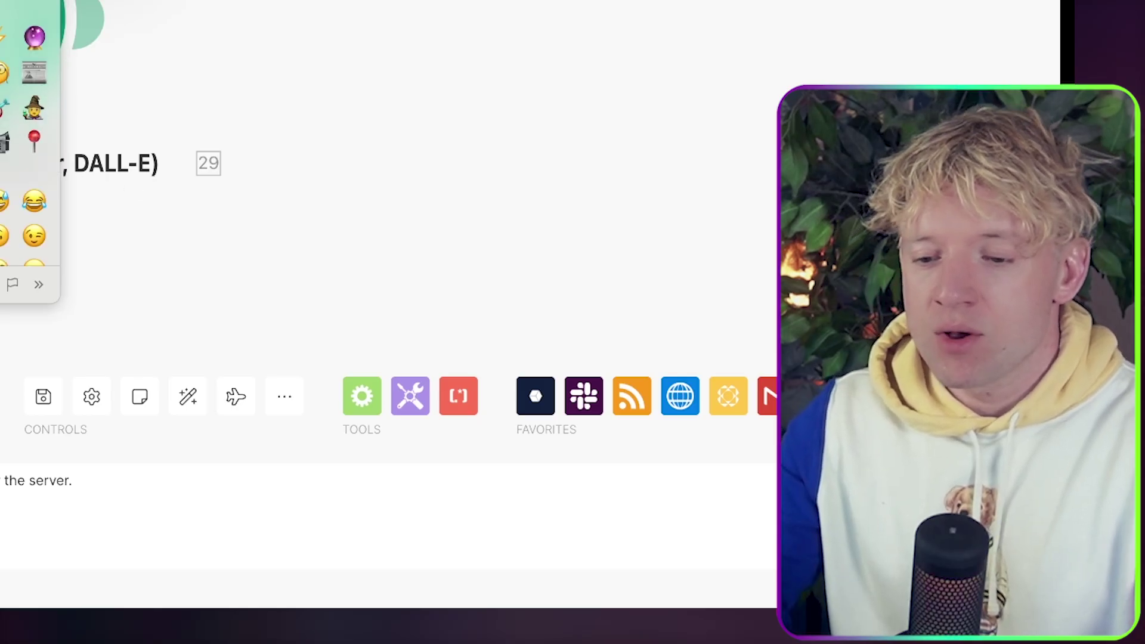
key("Escape")
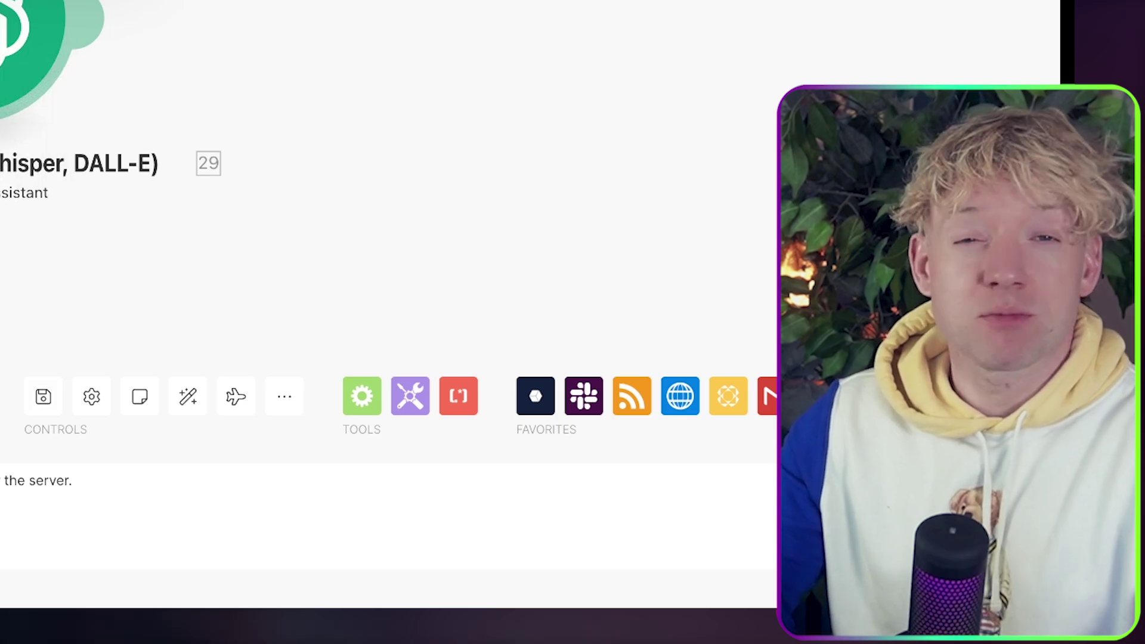
key("Return")
left_click_drag(2, 18, 256, 13)
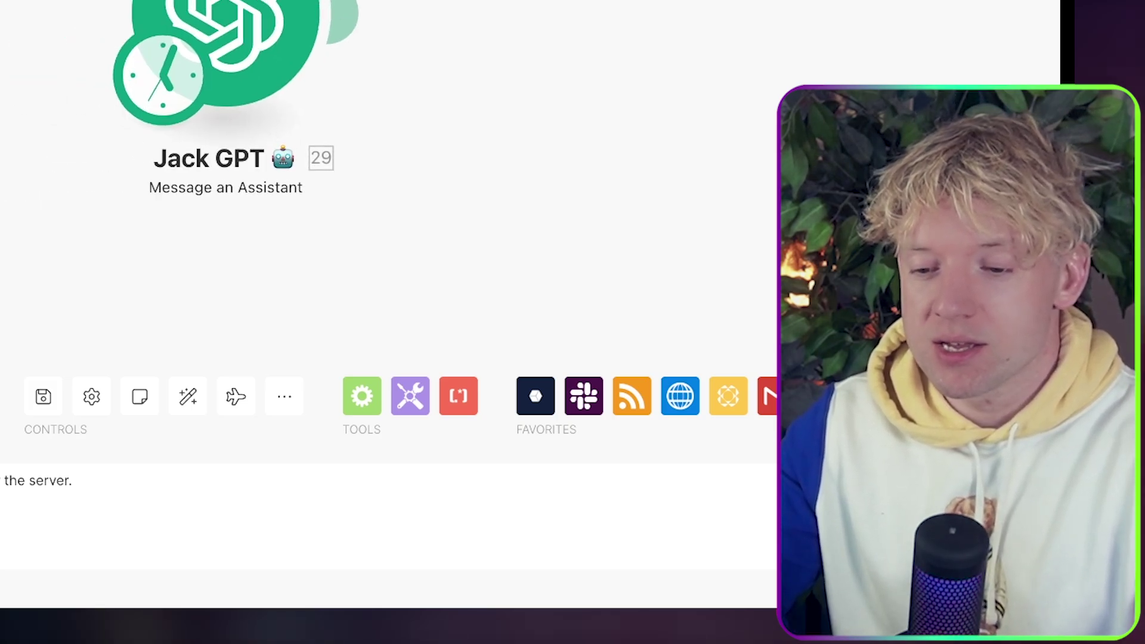
left_click_drag(466, 0, 455, 12)
left_click(1, 396)
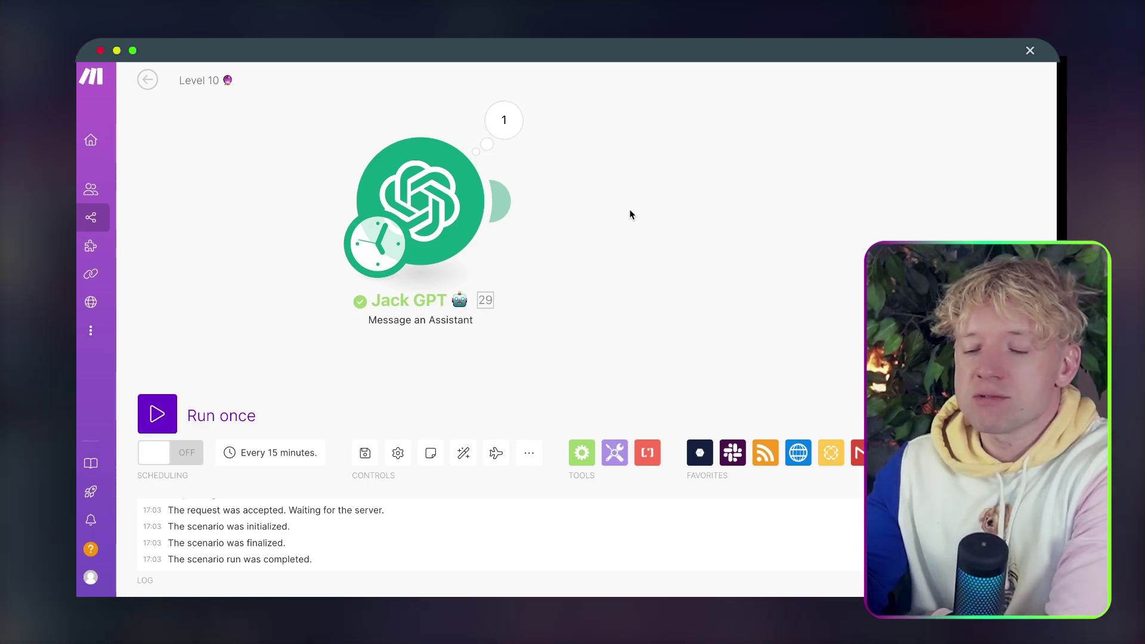
Open the Jack GPT module's output and read the opening of the generated text.
left_click_drag(629, 213, 474, 212)
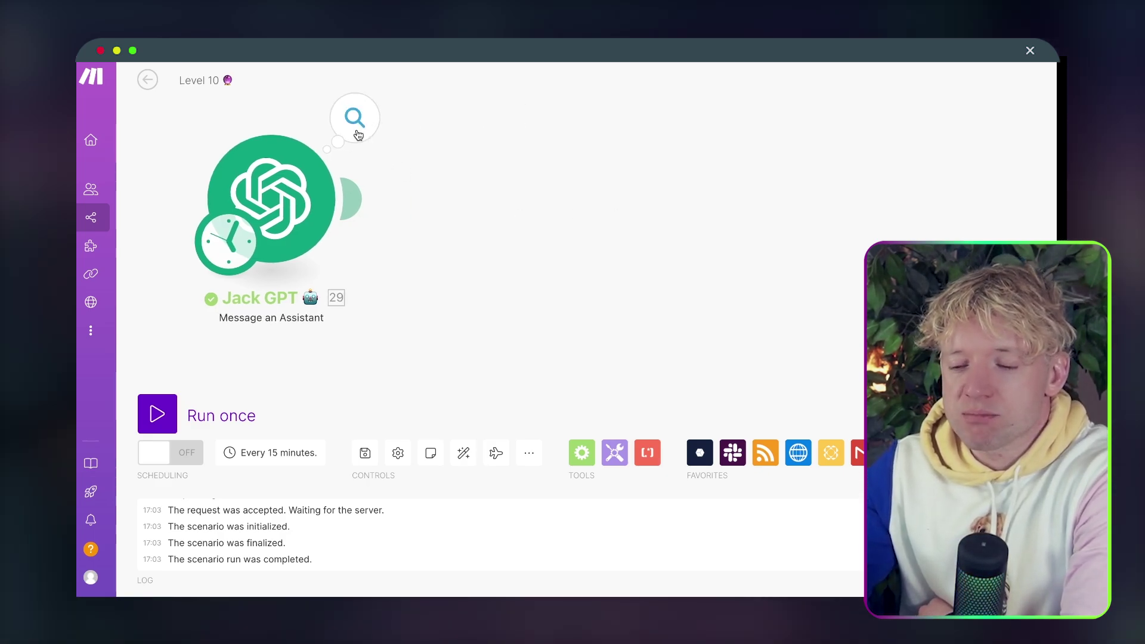
left_click(358, 135)
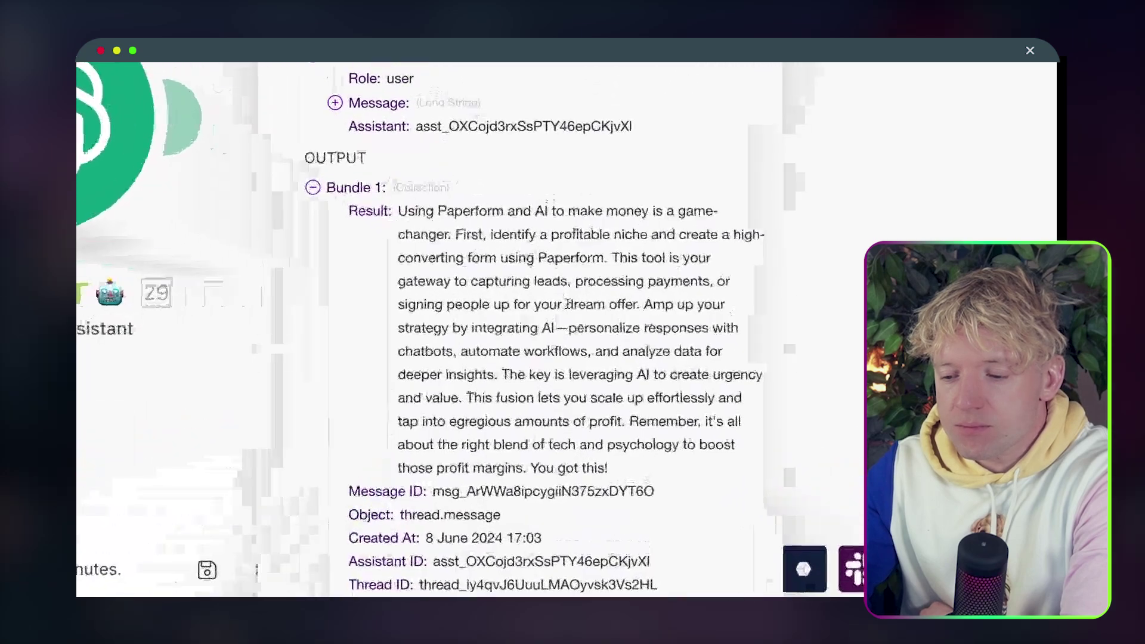
left_click_drag(371, 210, 372, 232)
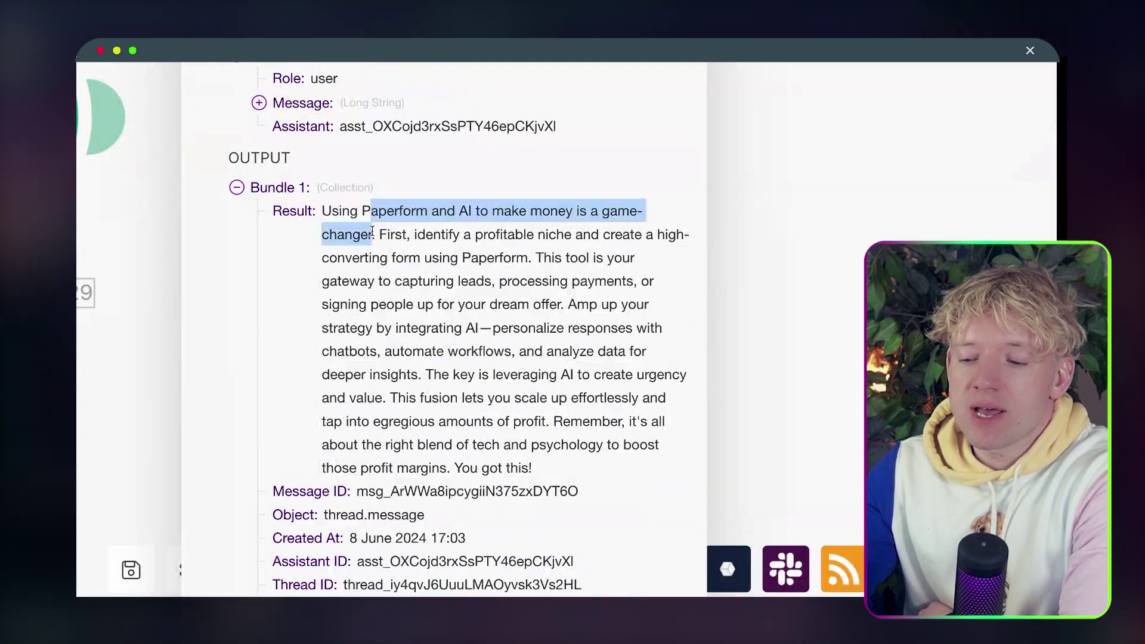
left_click(404, 256)
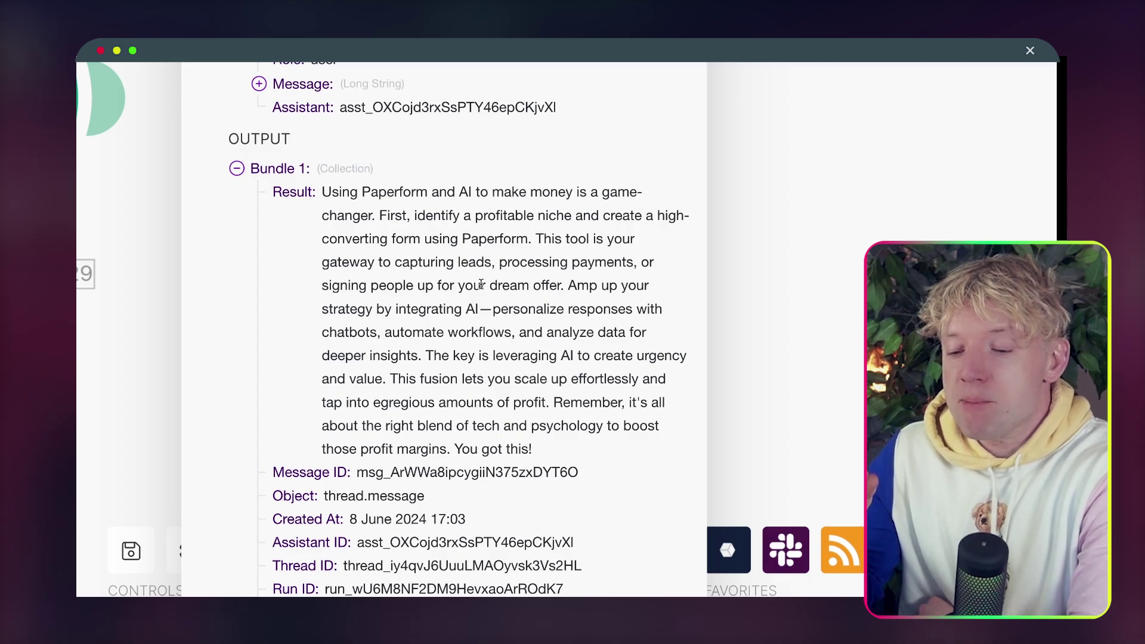
left_click(555, 314)
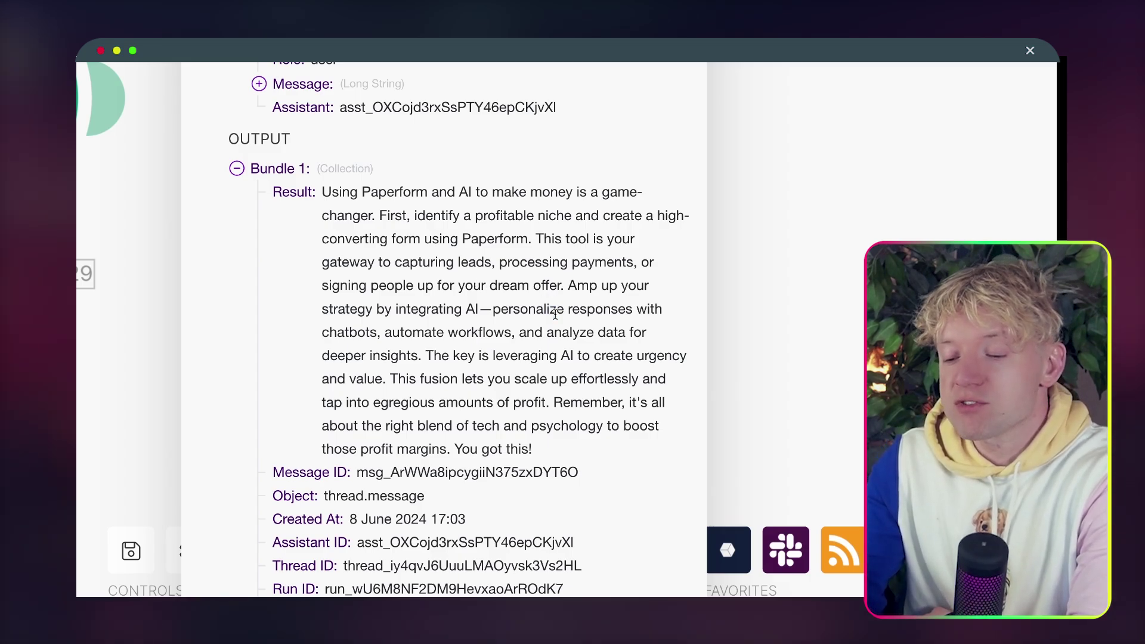
scroll(531, 323, "down", 1)
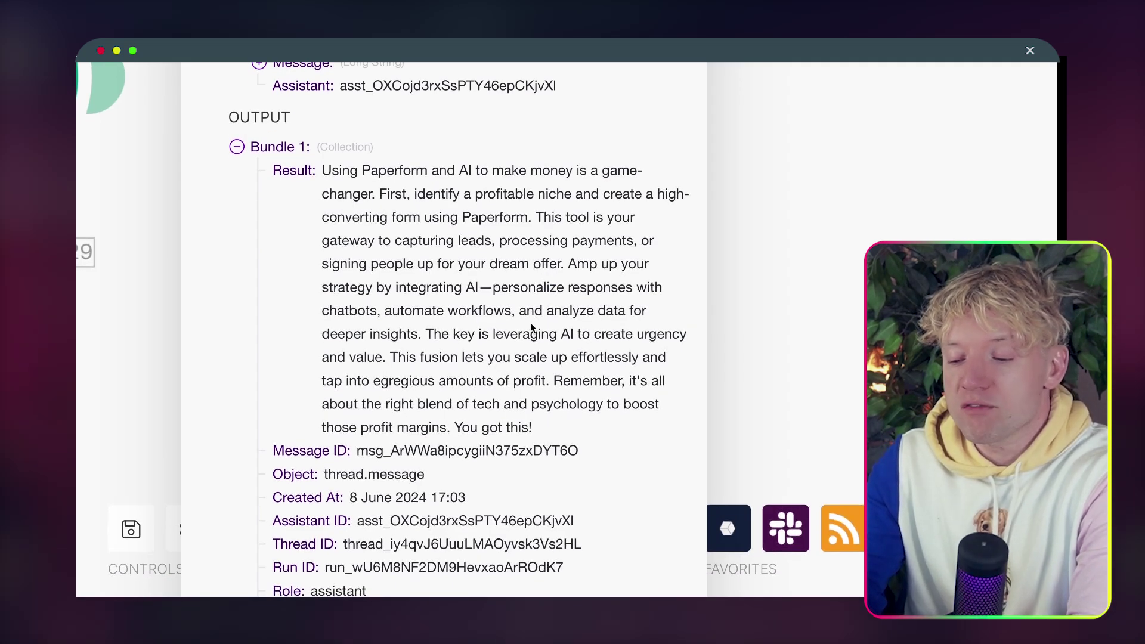
scroll(507, 325, "down", 2)
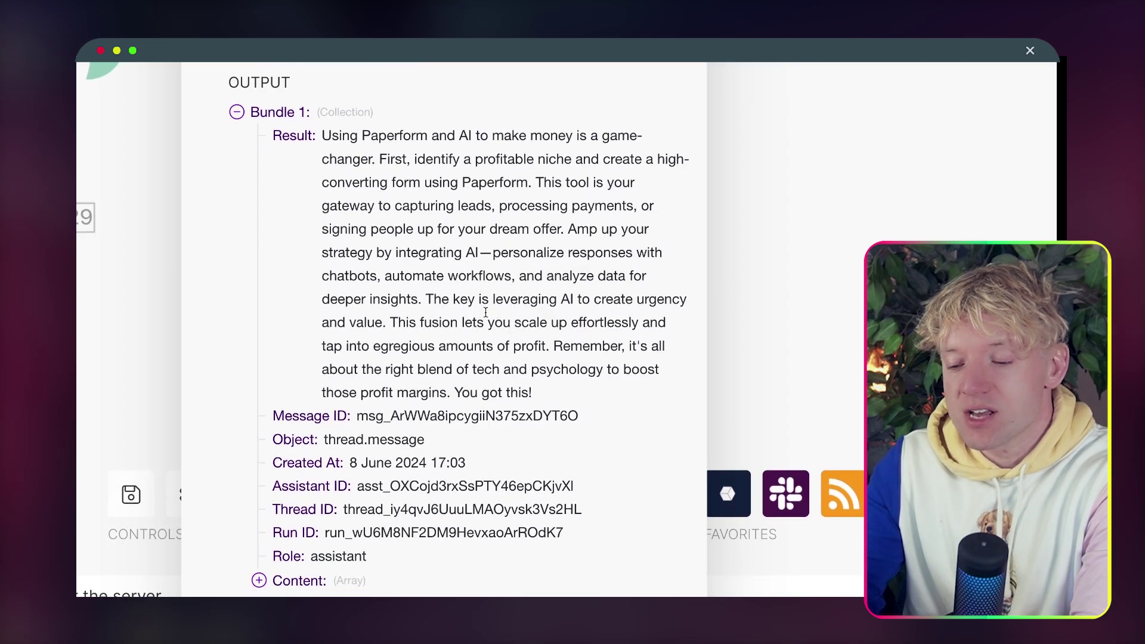
Highlight the urgency-and-value sentence, 'amounts of profit', and the scaling-up-effortlessly phrase.
left_click_drag(425, 298, 388, 322)
left_click(441, 314)
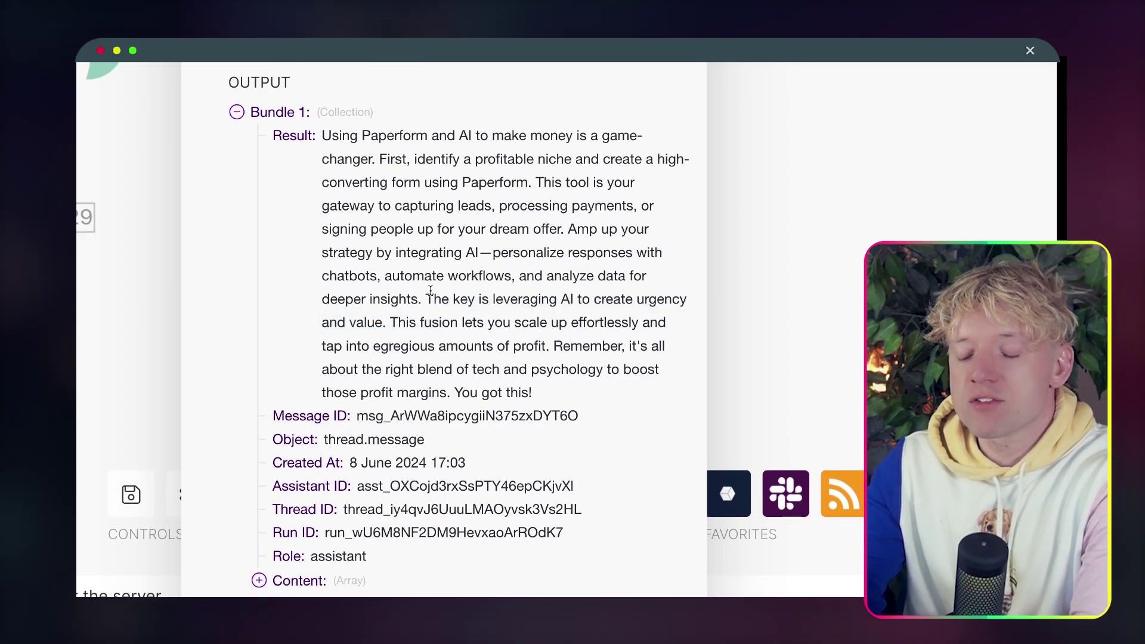
double_click(425, 291)
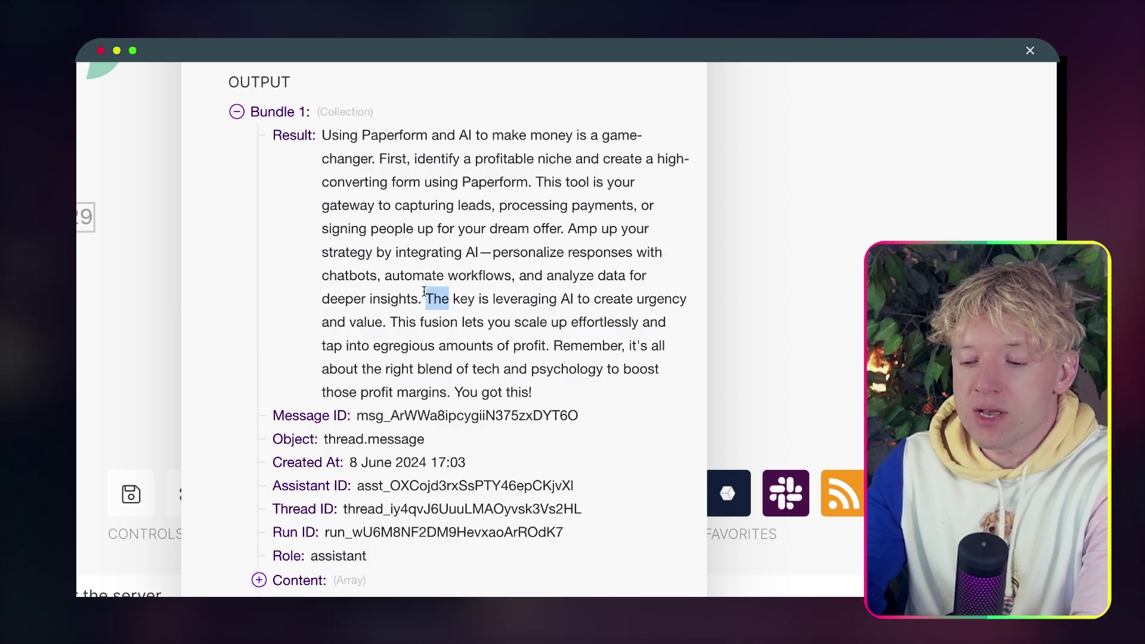
left_click_drag(424, 291, 382, 318)
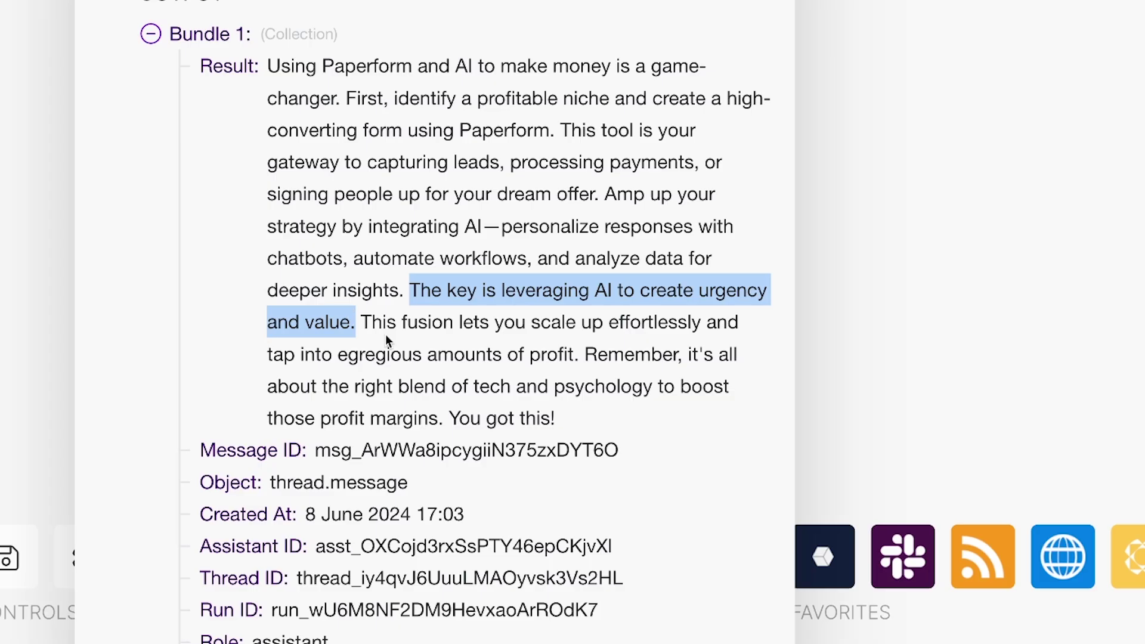
left_click(464, 358)
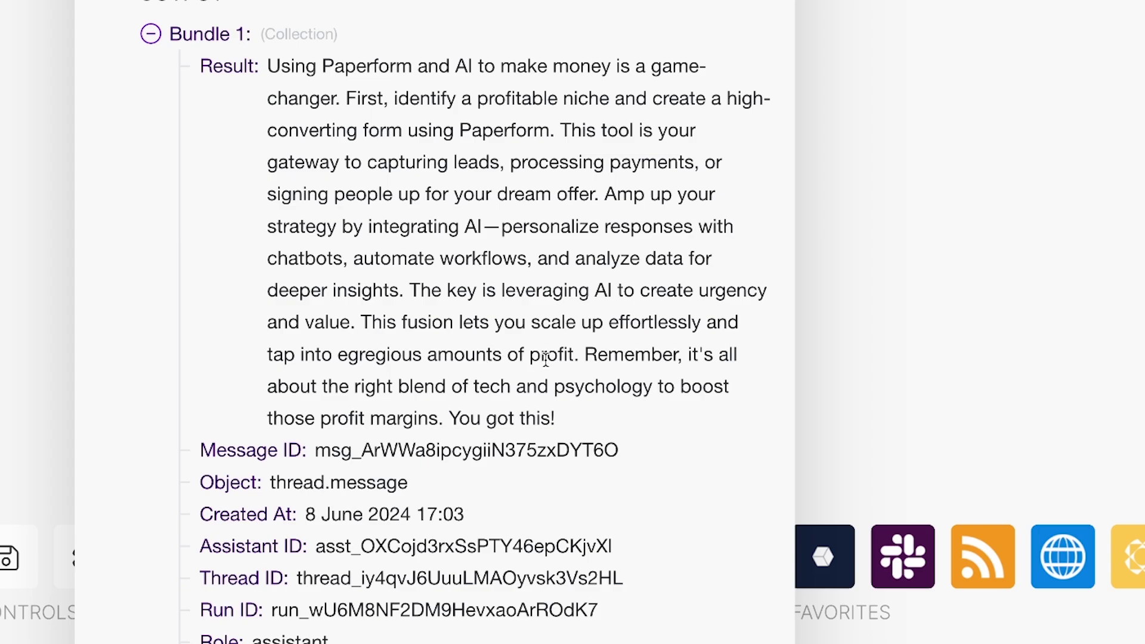
left_click_drag(574, 355, 426, 351)
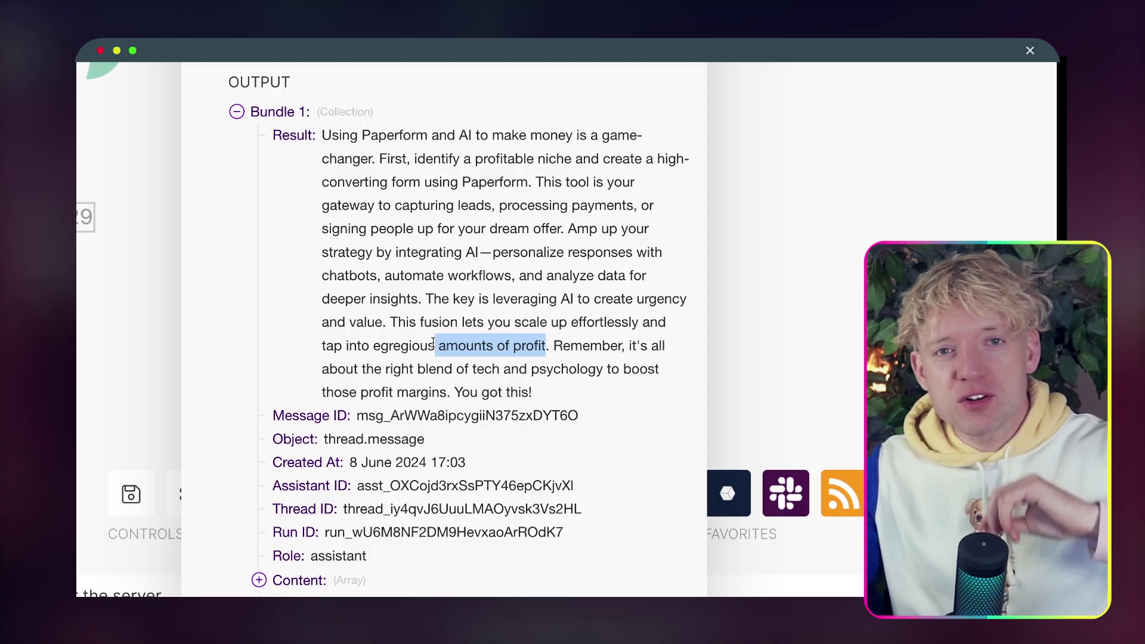
left_click(420, 351)
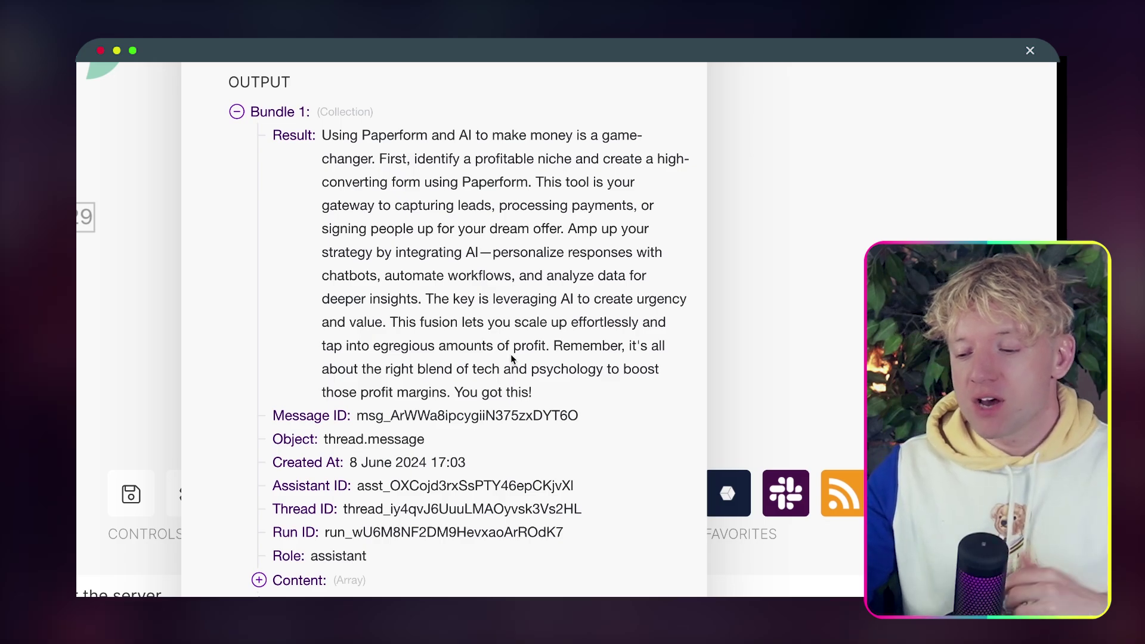
left_click_drag(512, 355, 497, 313)
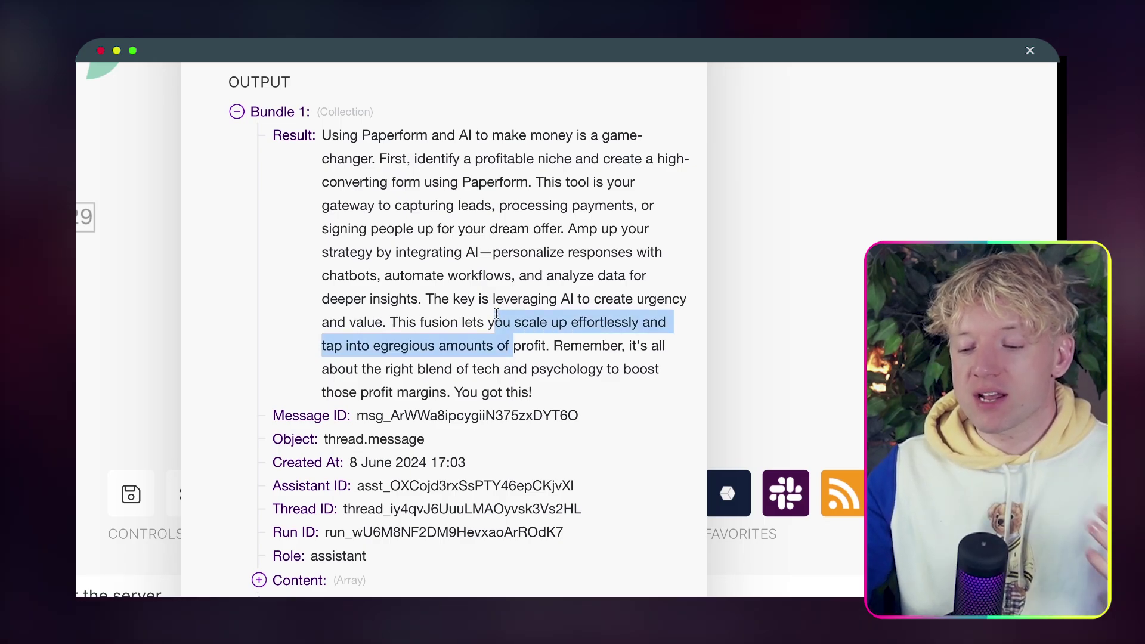
left_click(496, 313)
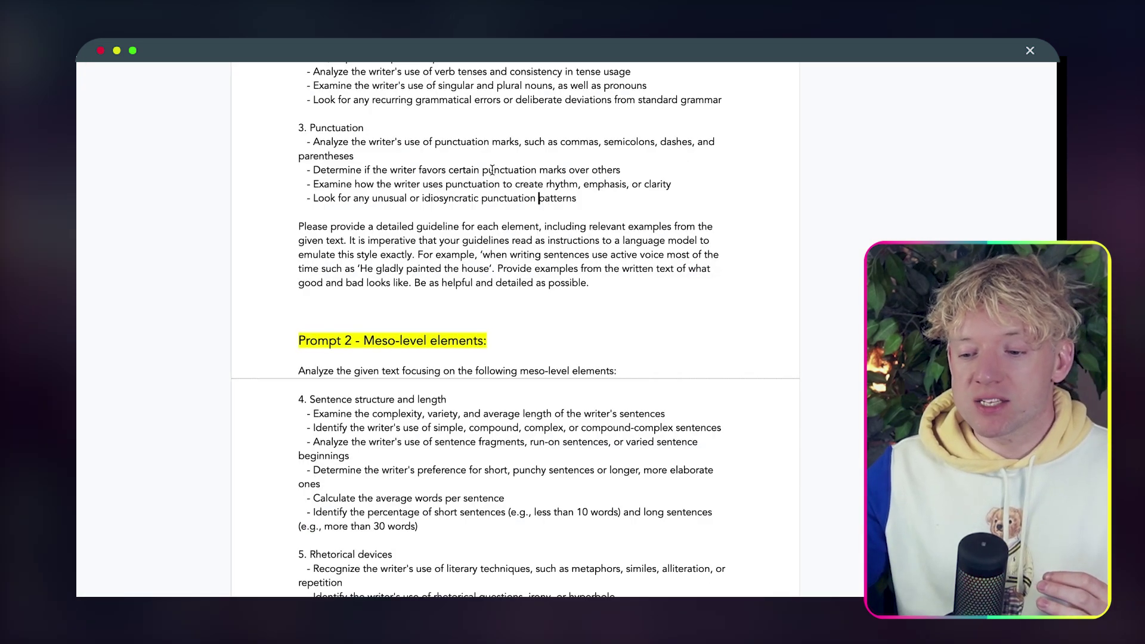
Scroll through the Tone of Voice Segmentation Prompt document to review its segmentation prompts.
scroll(500, 183, "up", 10)
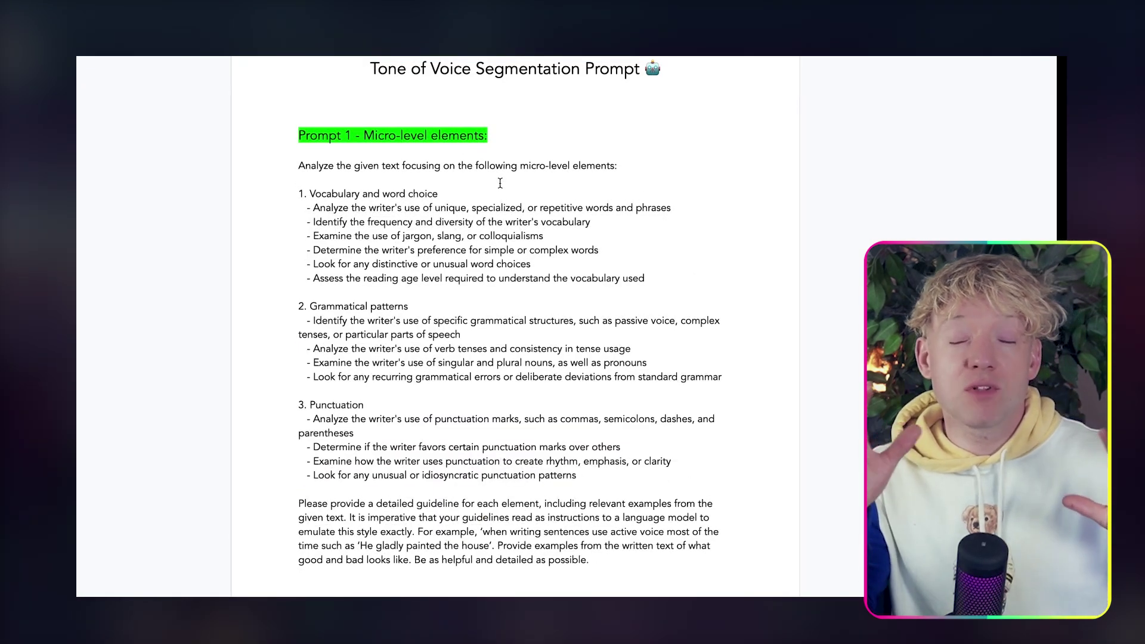
scroll(500, 183, "down", 1)
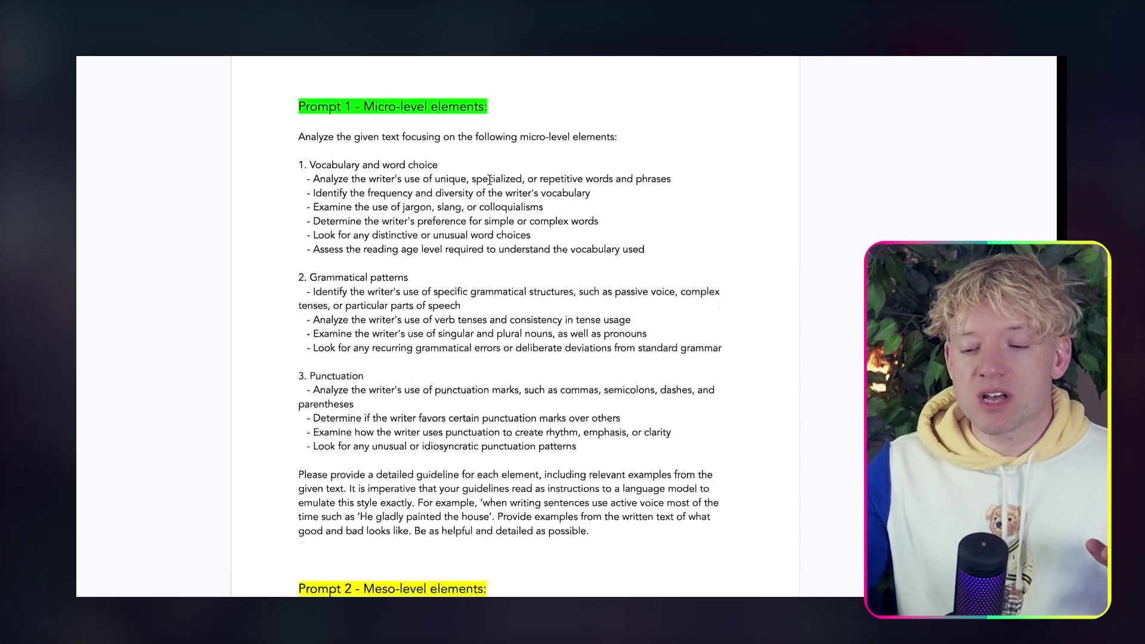
left_click_drag(298, 137, 455, 469)
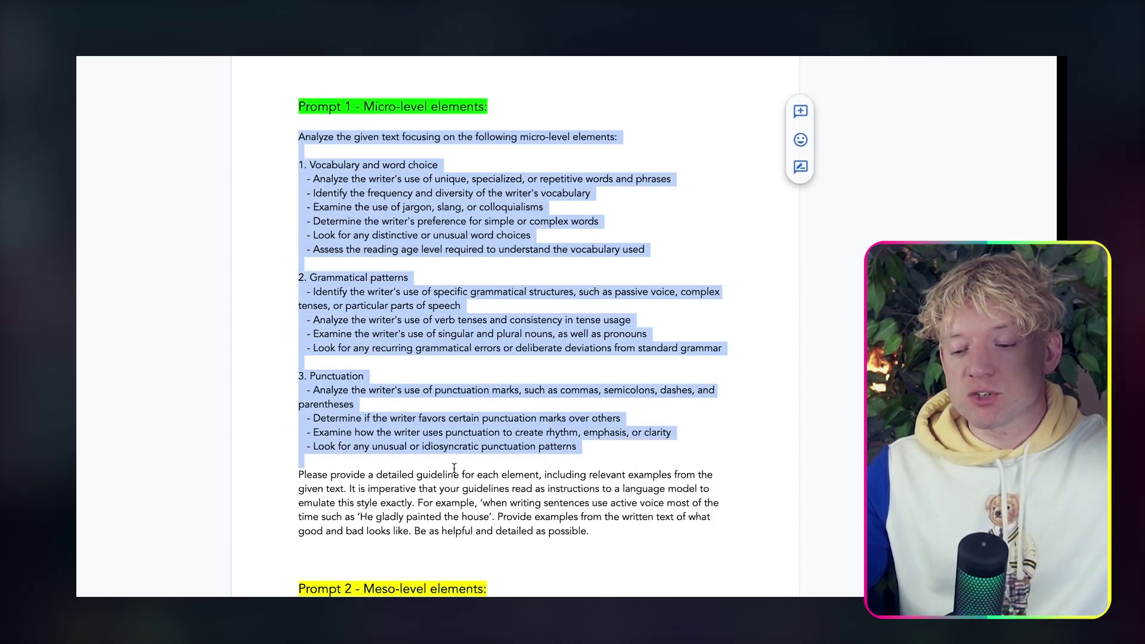
scroll(402, 304, "down", 9)
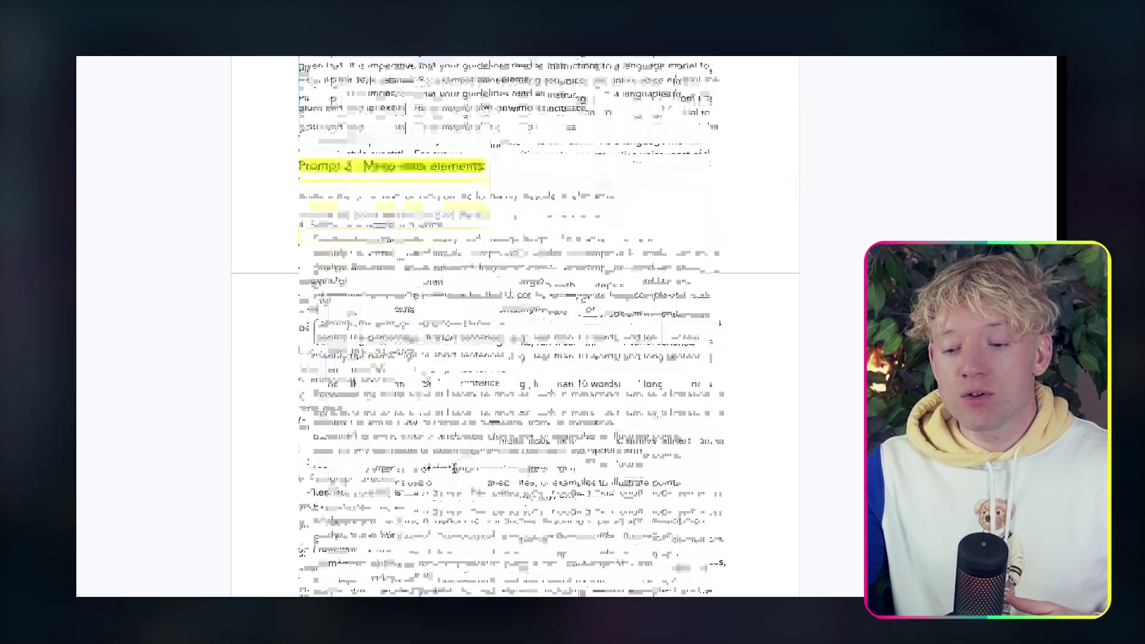
scroll(402, 304, "down", 2)
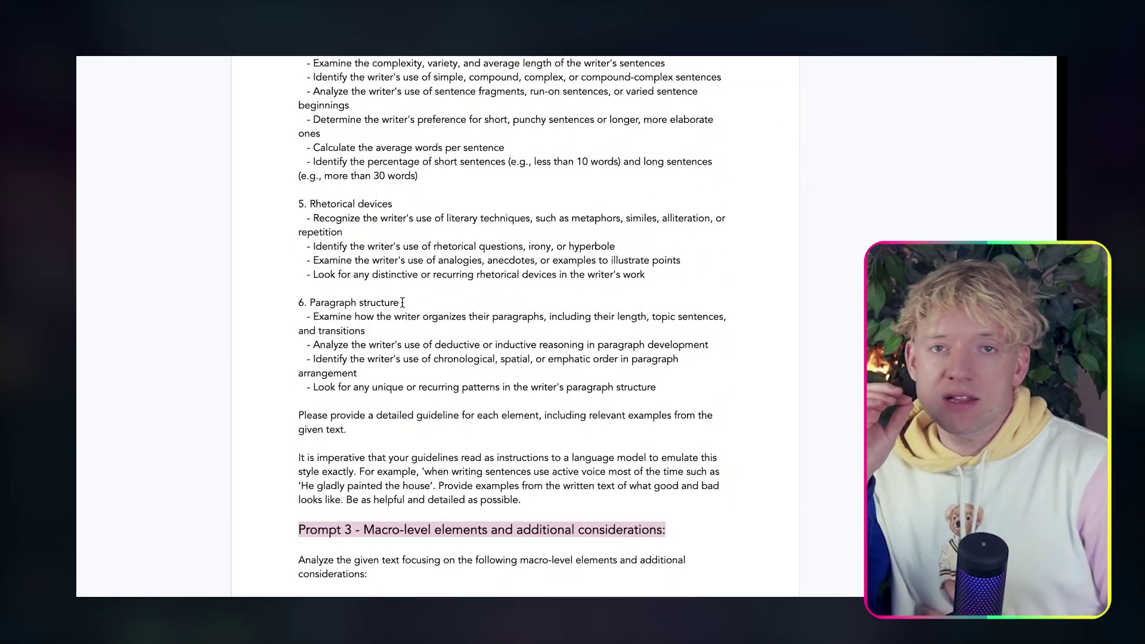
scroll(402, 303, "up", 1)
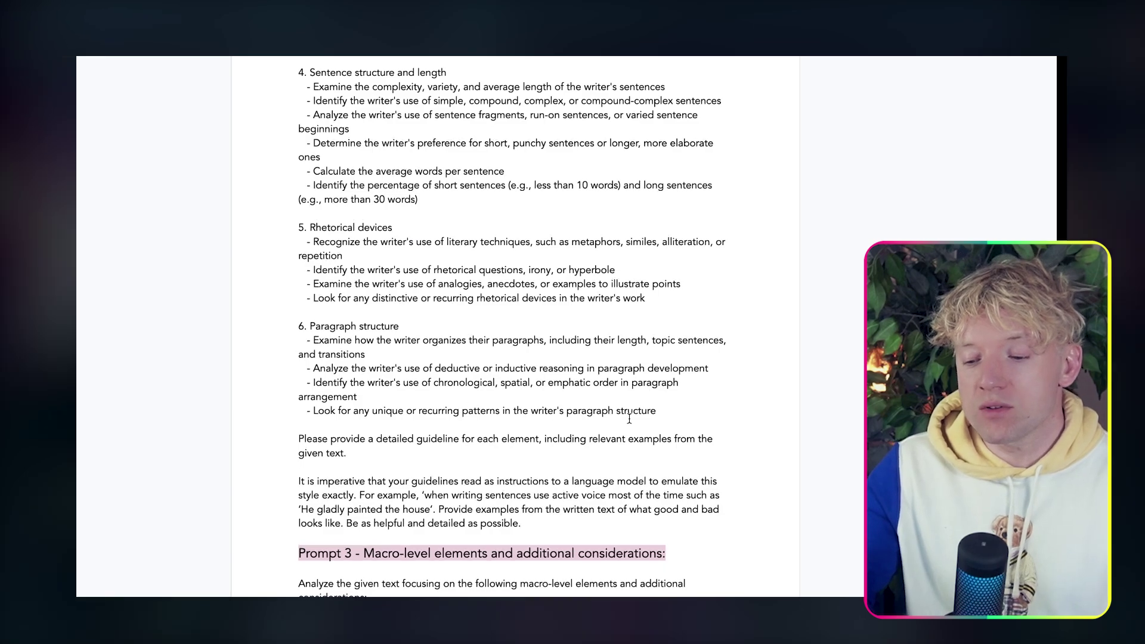
scroll(682, 424, "up", 2)
Switch to the Tone of Voice Prompt document, then close Make's run output details.
left_click_drag(649, 362, 256, 291)
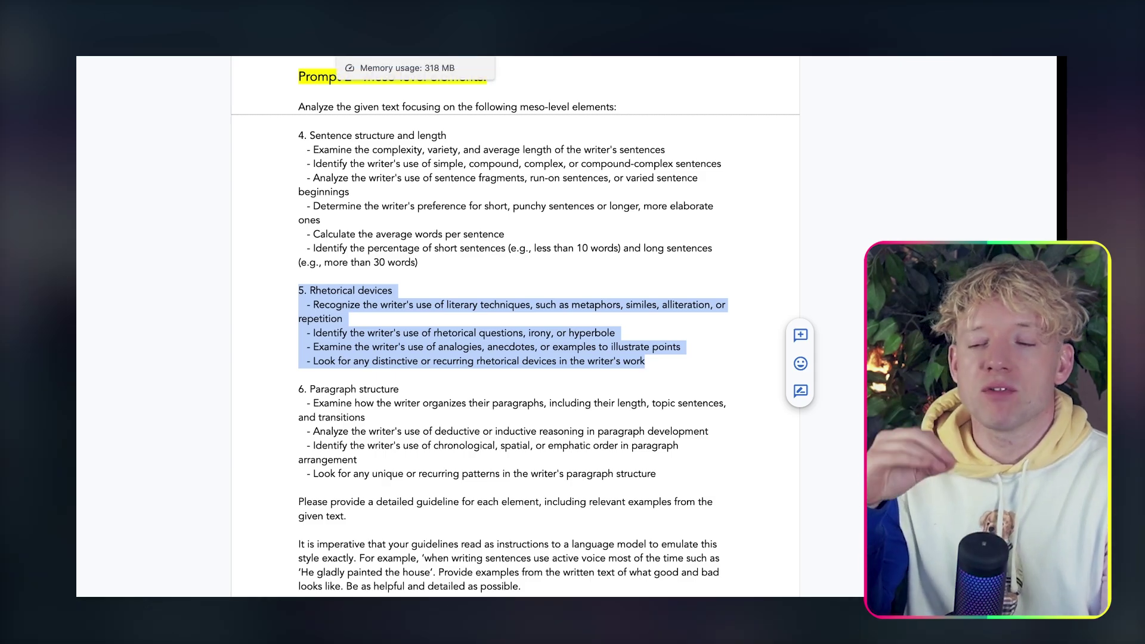
left_click(421, 57)
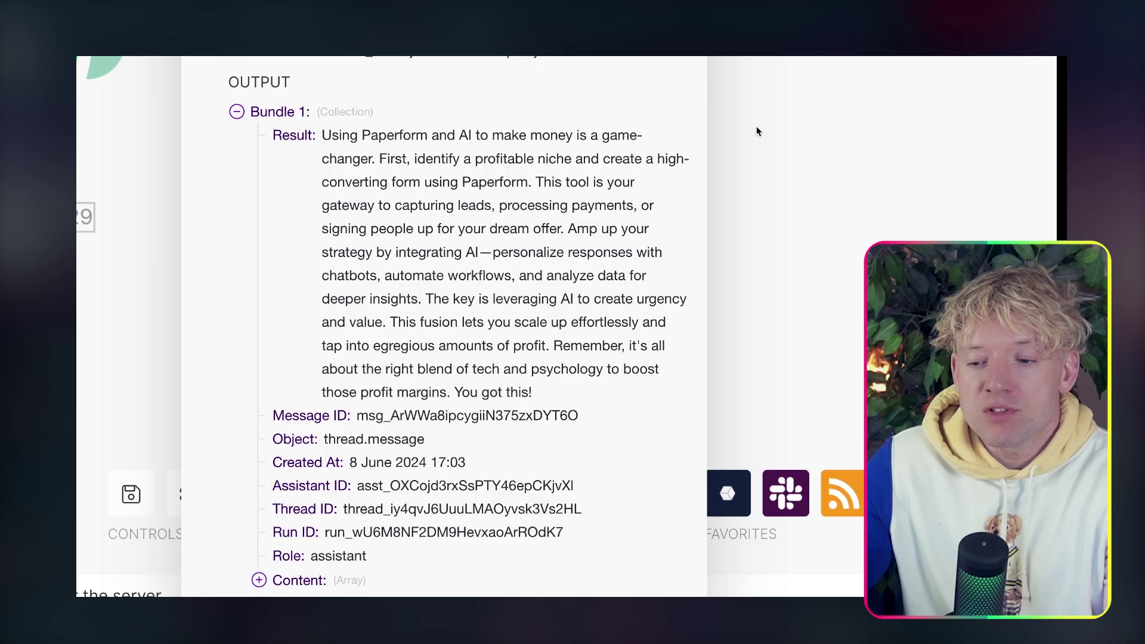
left_click(646, 367)
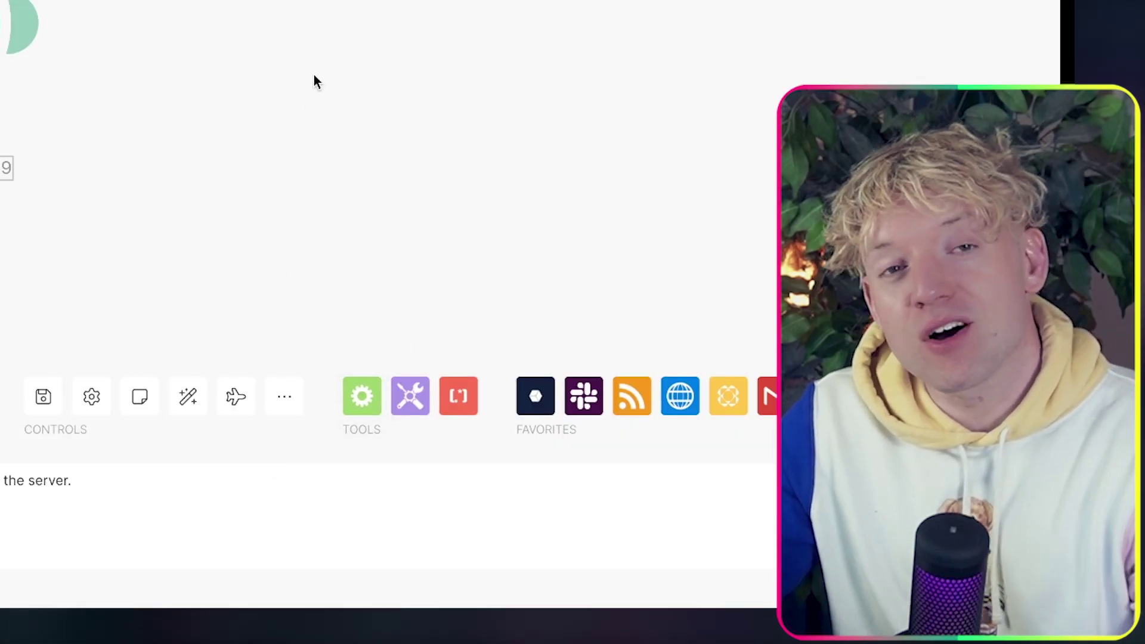
left_click_drag(314, 75, 376, 52)
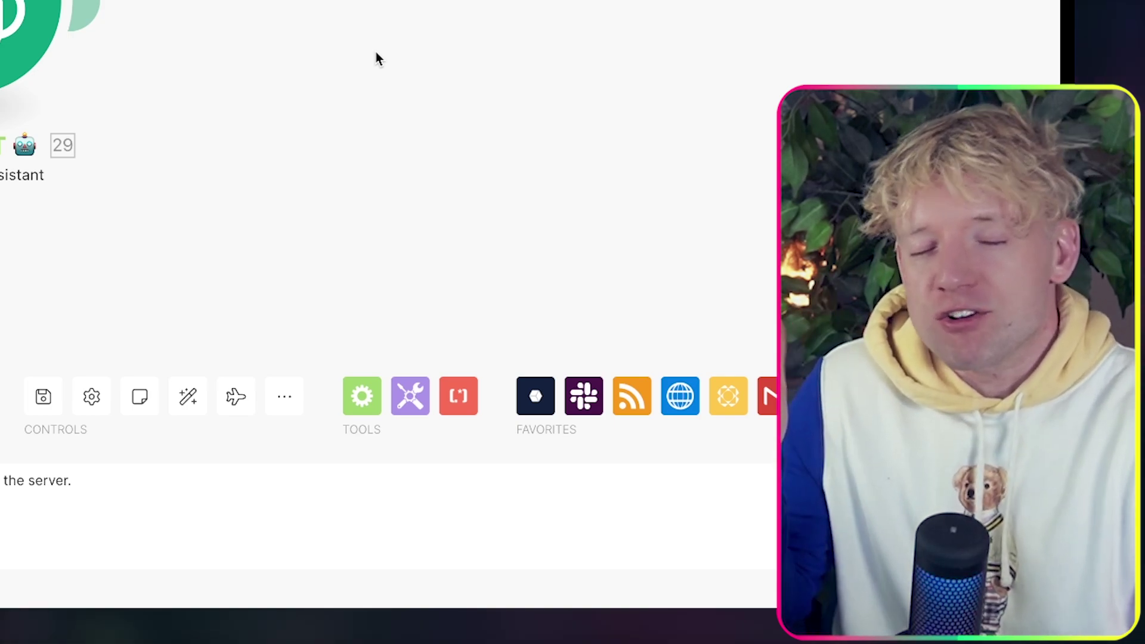
left_click_drag(13, 14, 90, 68)
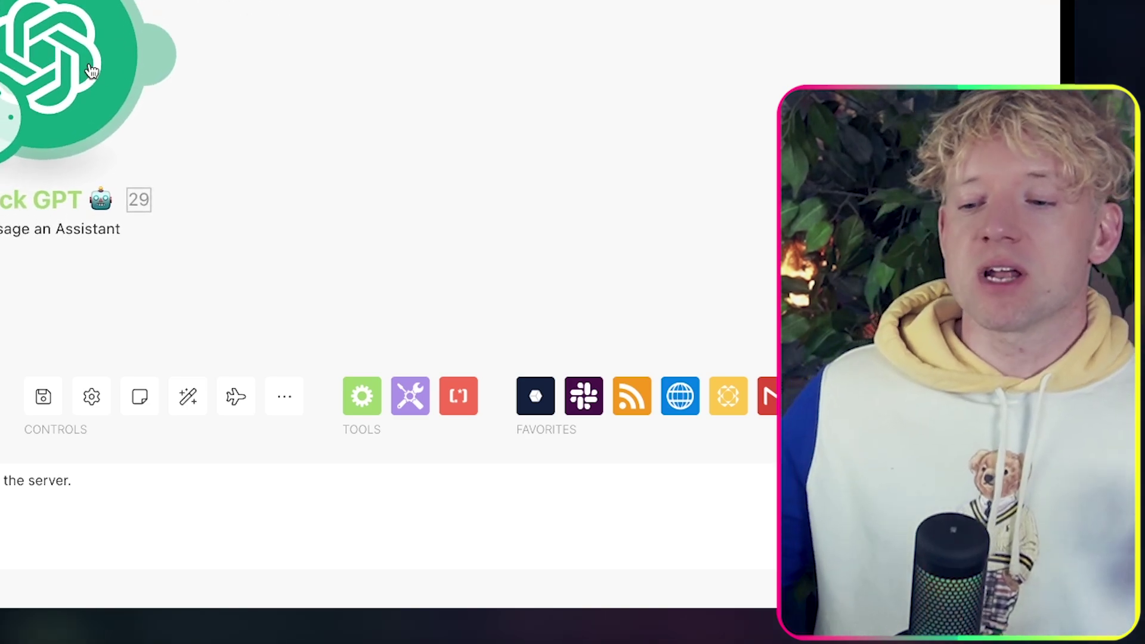